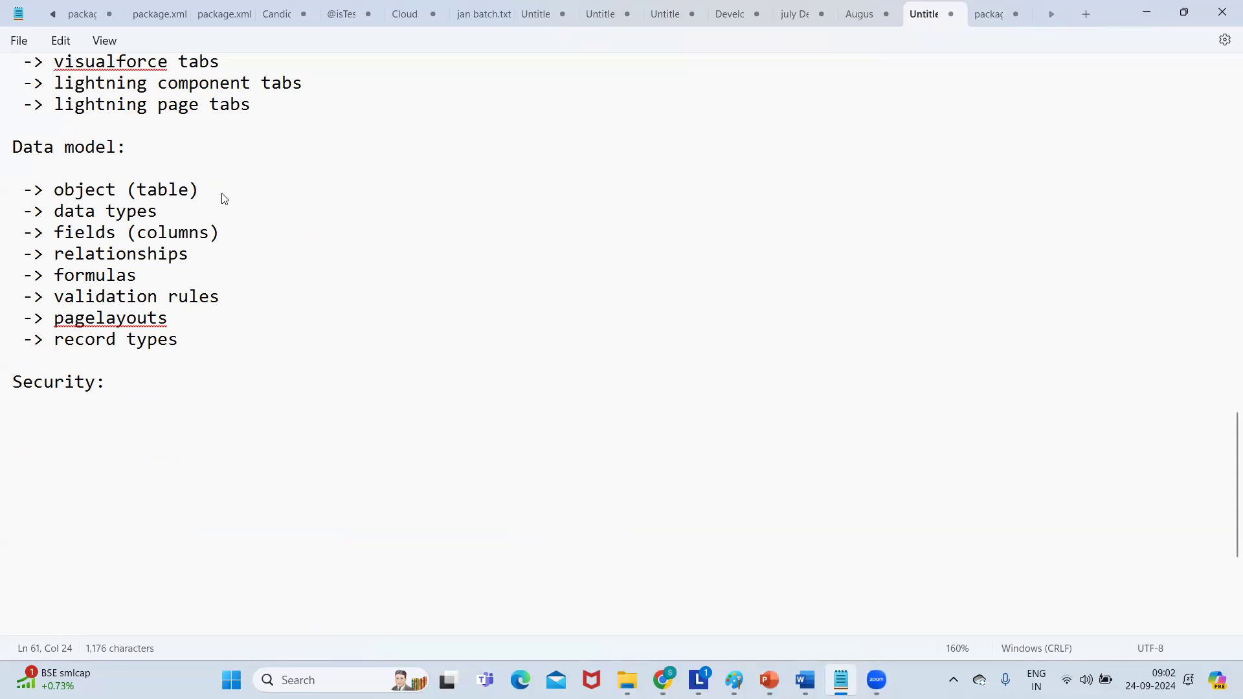
End the 'object (table)' note with a colon, add an indented blank line below, and minimize Notepad.
type(":")
key("Return")
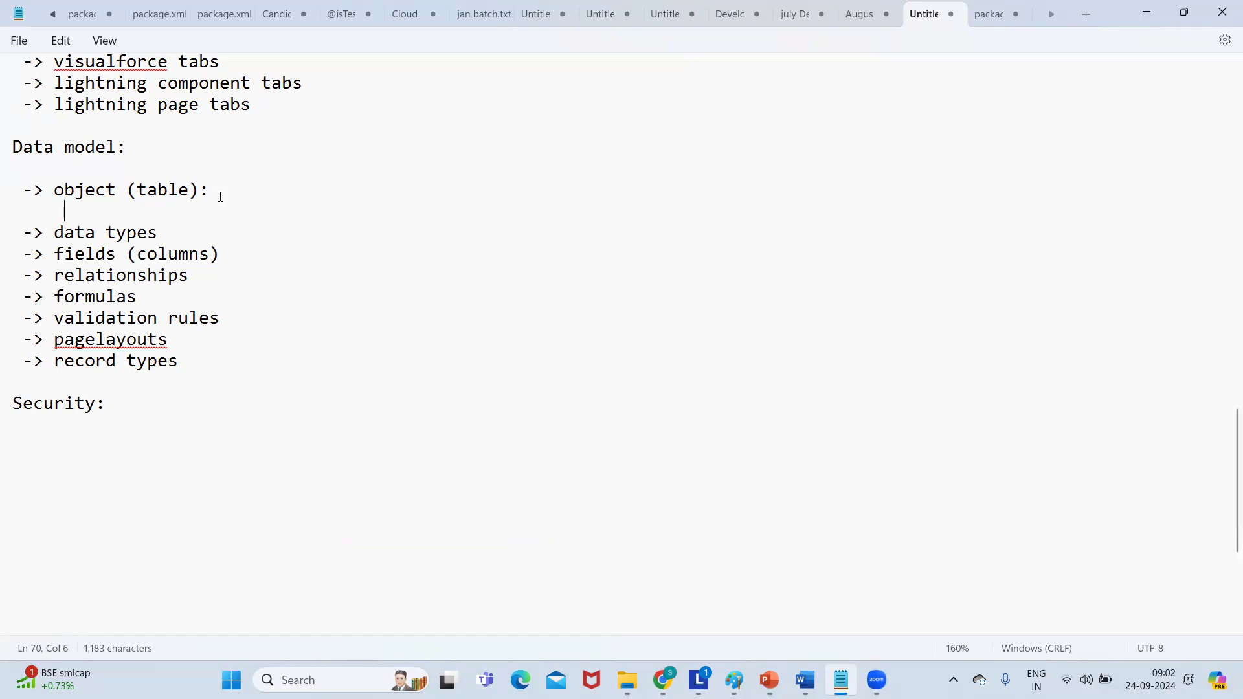
double_click(84, 196)
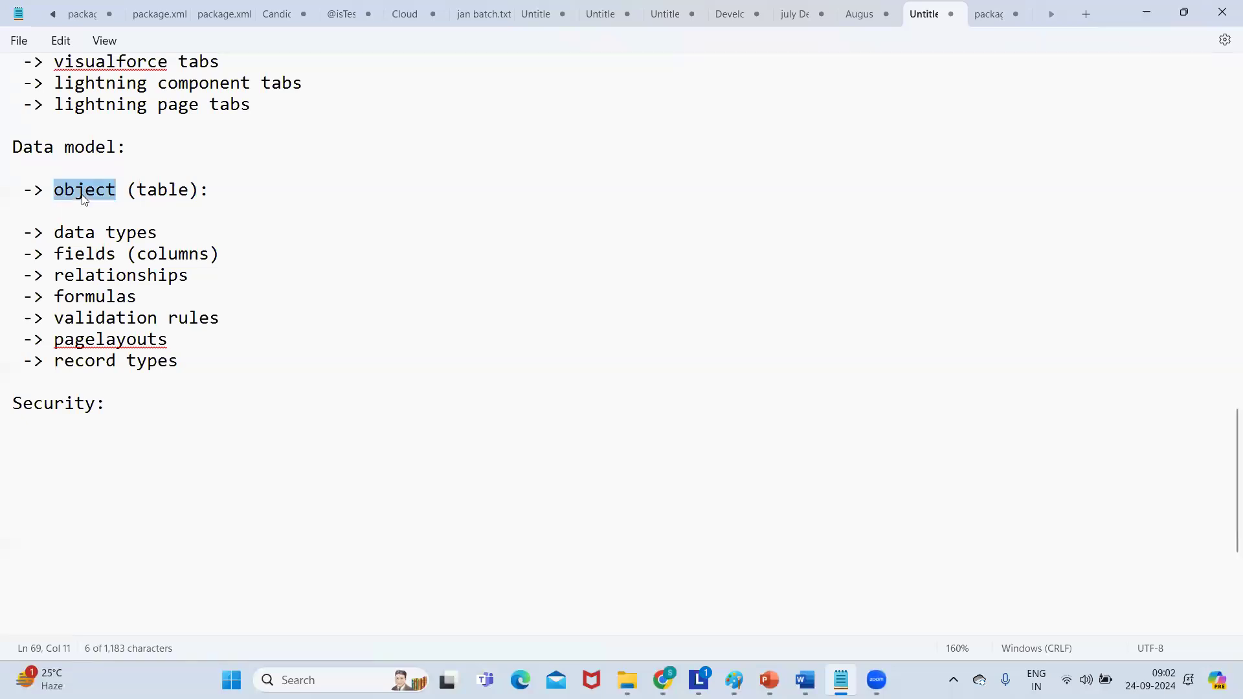
left_click(88, 213)
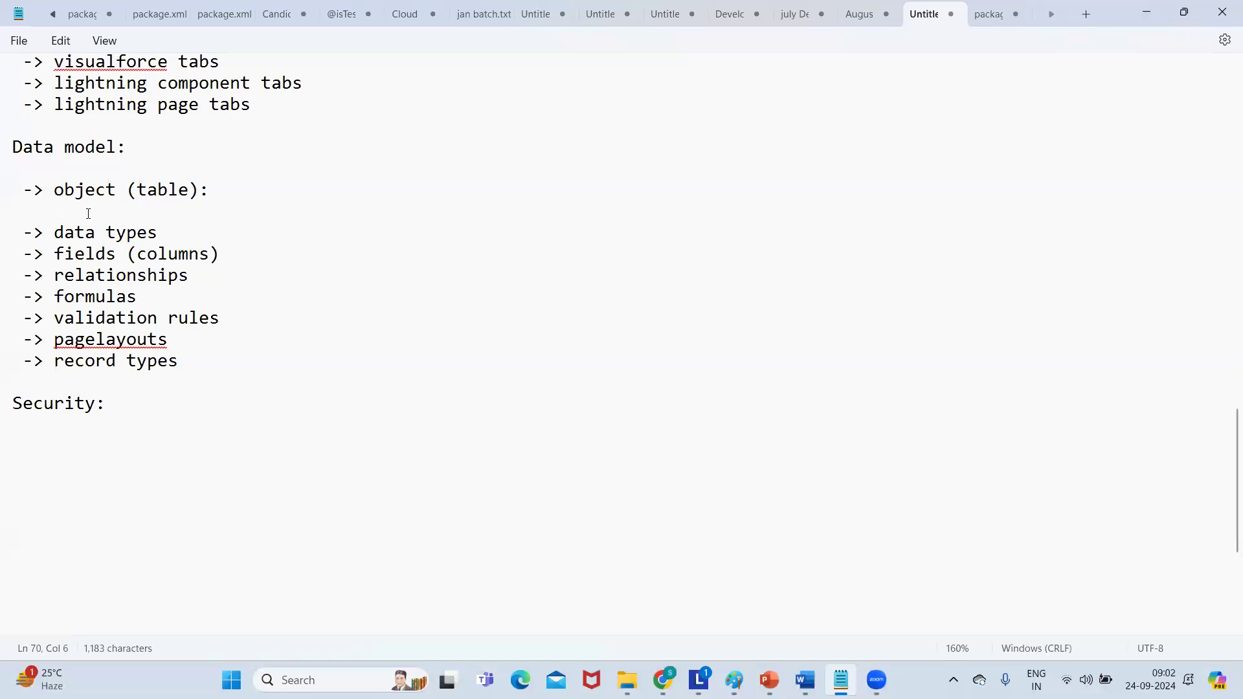
key("alt+Tab")
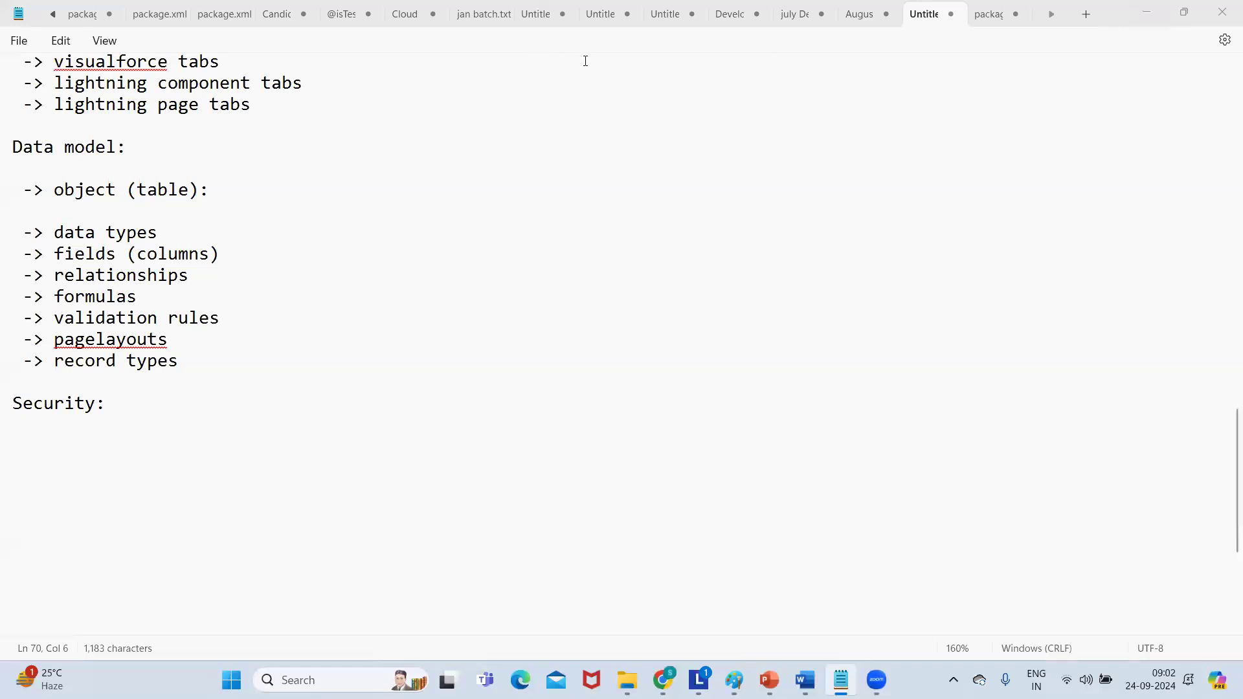
left_click(76, 208)
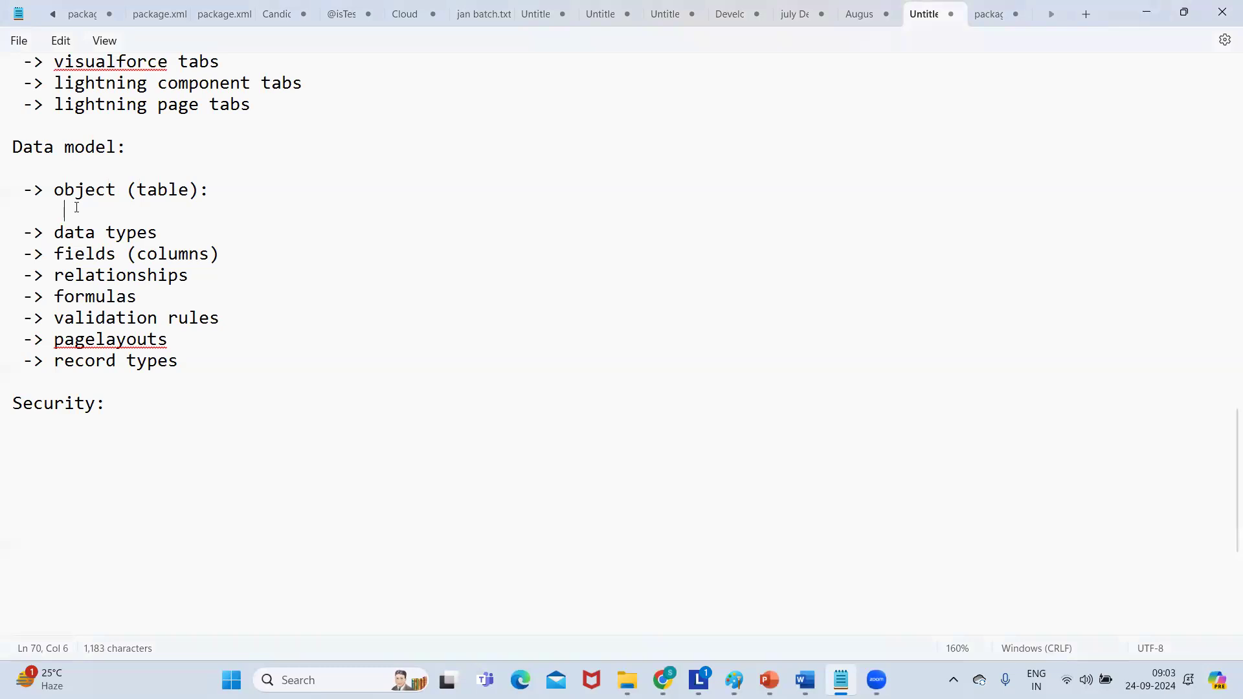
left_click(1146, 12)
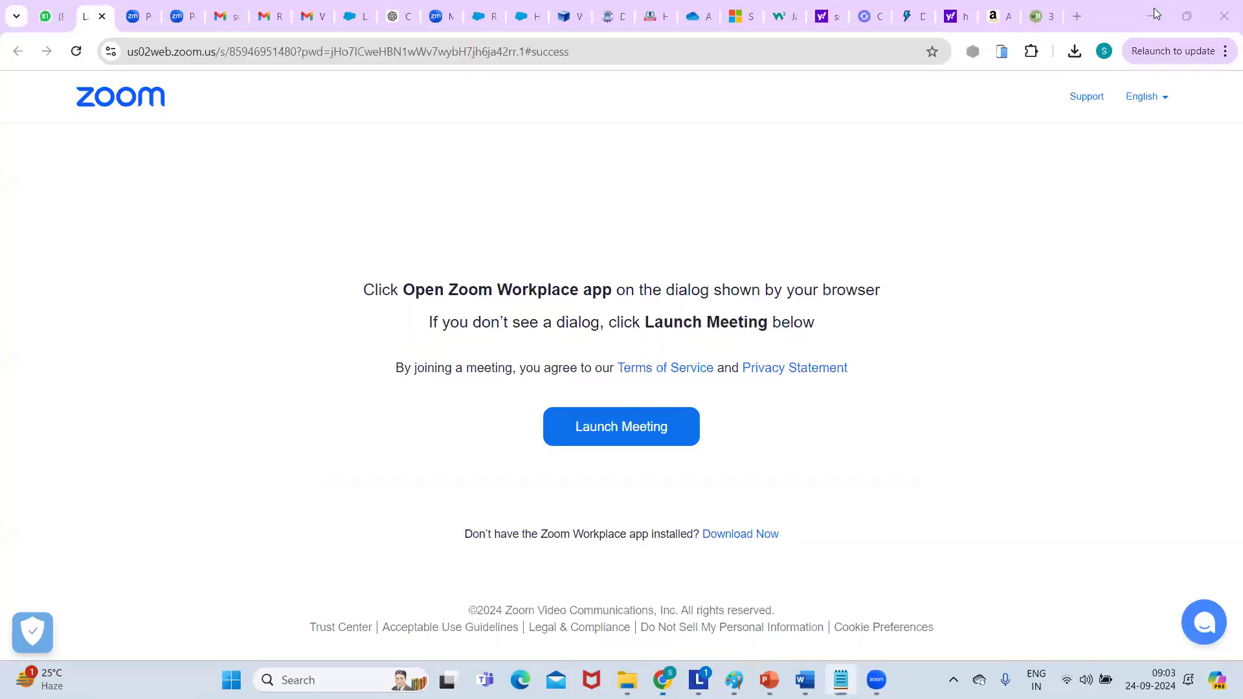
Load the Salesforce login page at login.salesforce.com in the Salesforce tab.
left_click(480, 16)
left_click(308, 51)
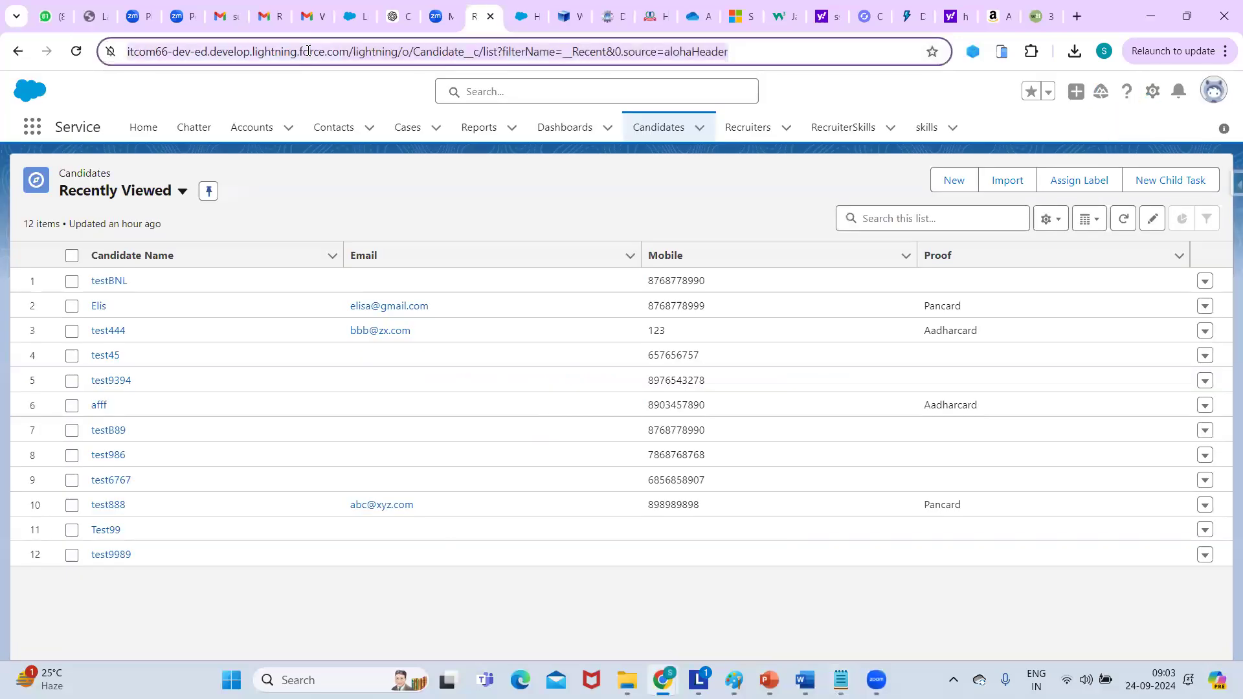
type("lo")
key("Return")
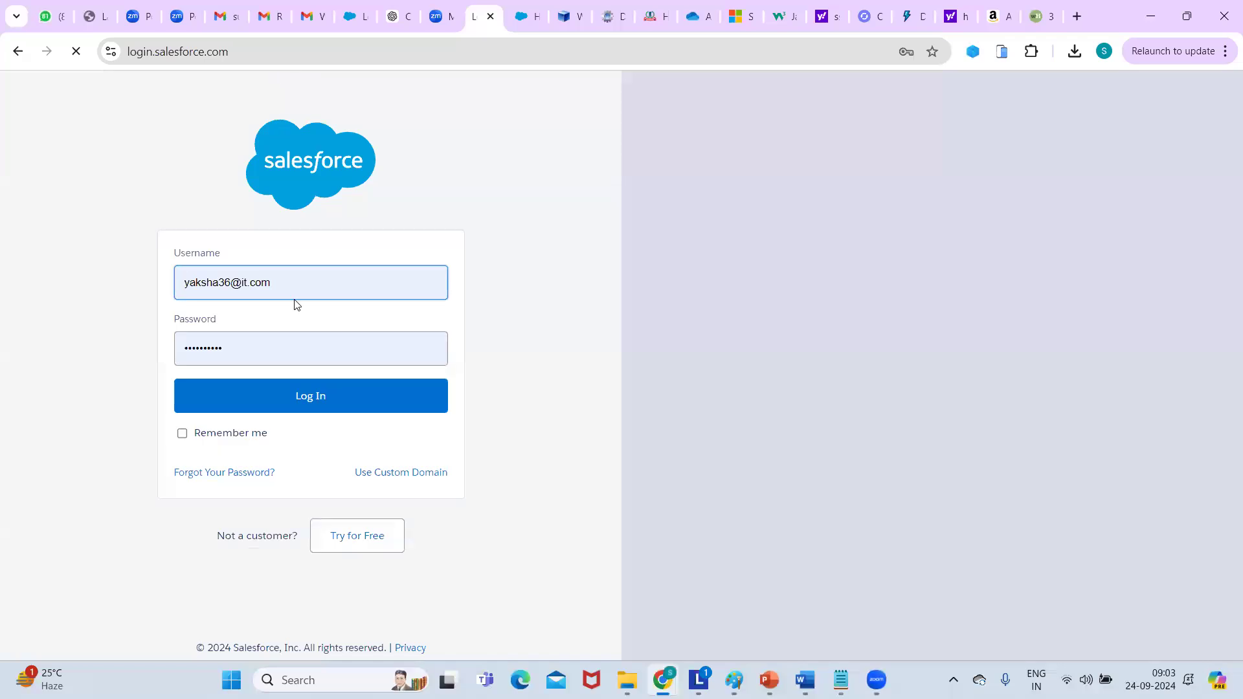
Log in with the other saved Chrome username, then type 'standard' under 'object (table):' in the notes.
left_click(232, 283)
left_click(232, 283)
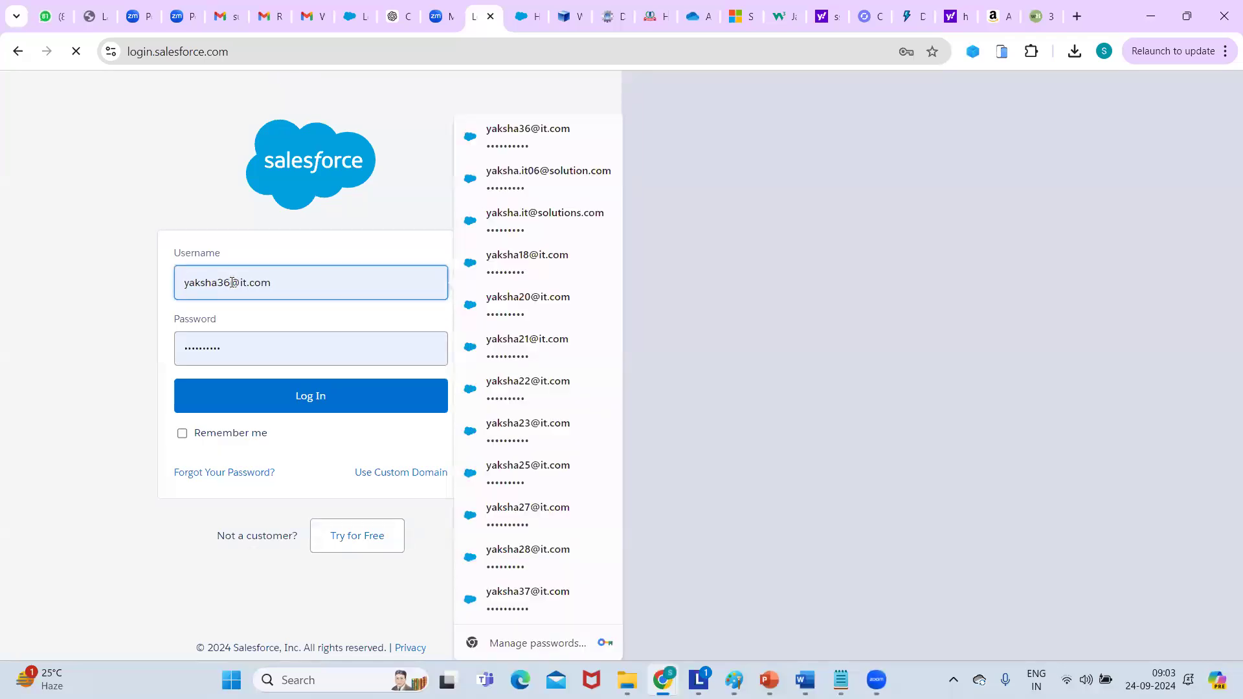
key("BackSpace")
type("7")
left_click(320, 324)
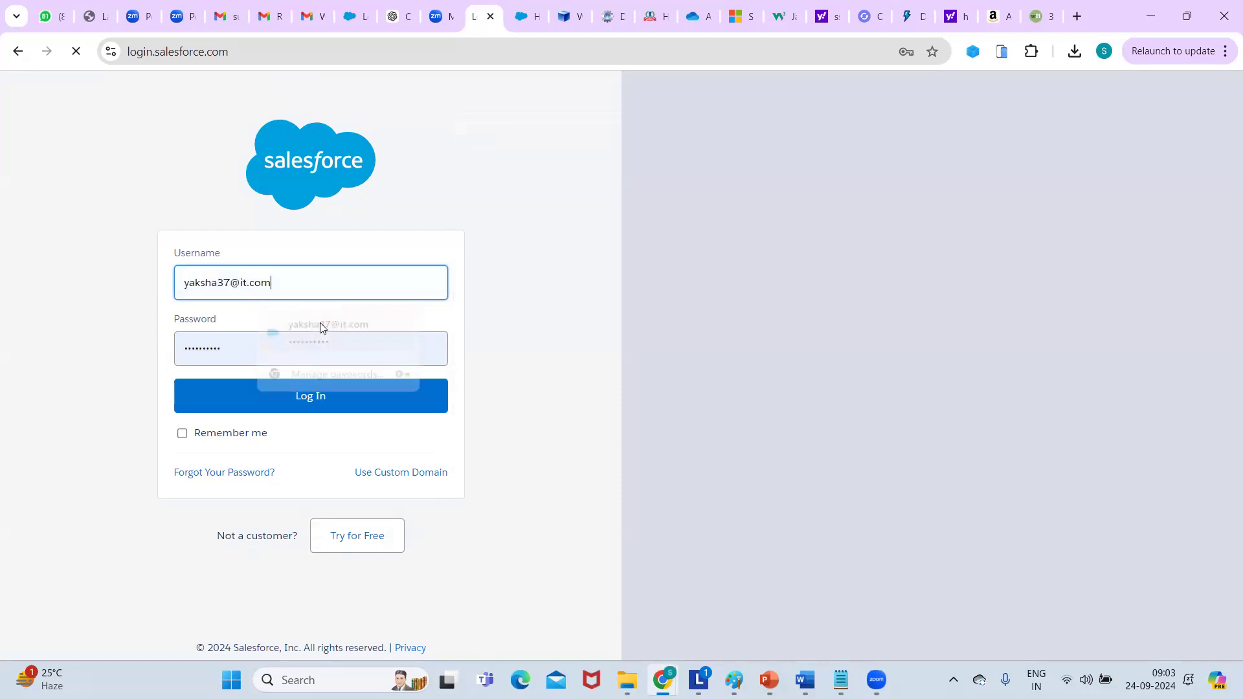
left_click(303, 402)
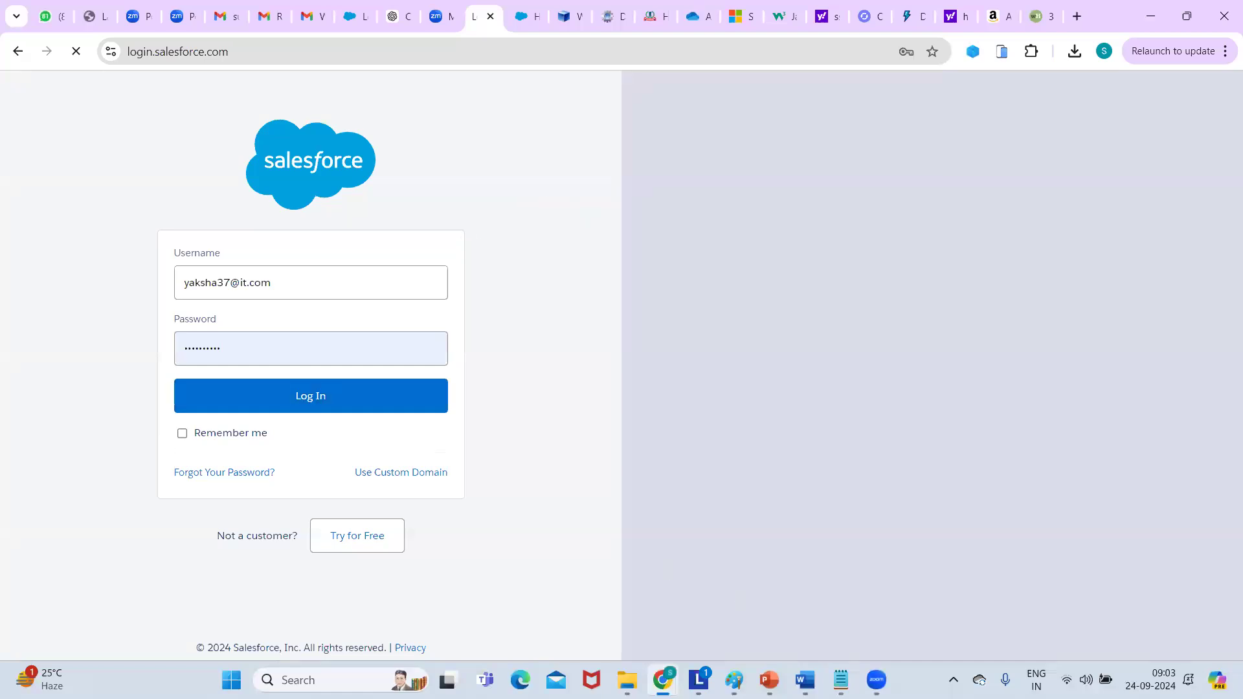
key("alt+Tab")
type("standard")
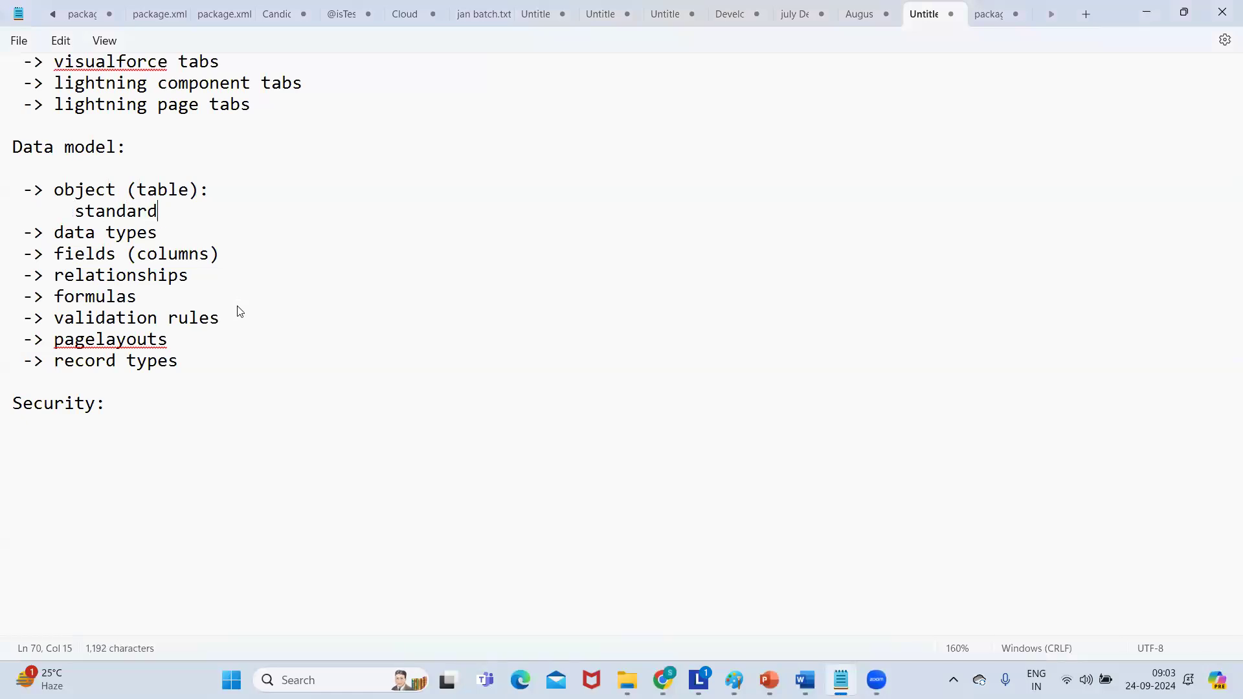
Add 'custom' on an indented line below 'standard', followed by a blank line.
key("Return")
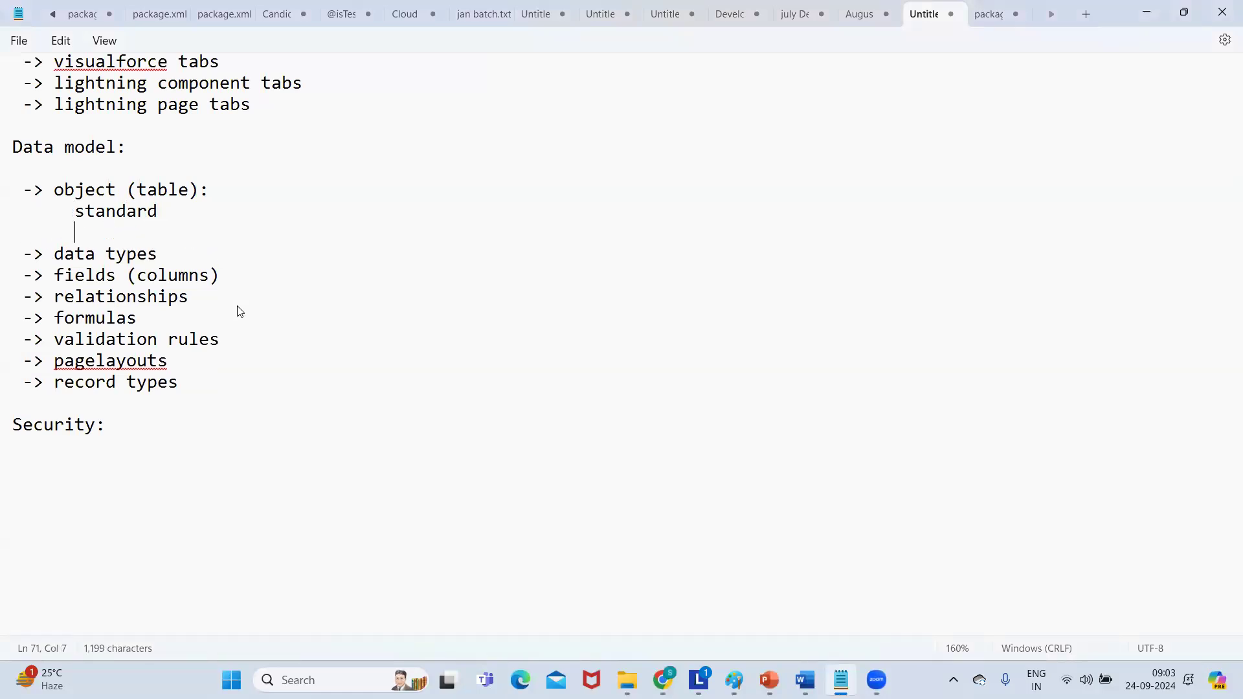
type("custom")
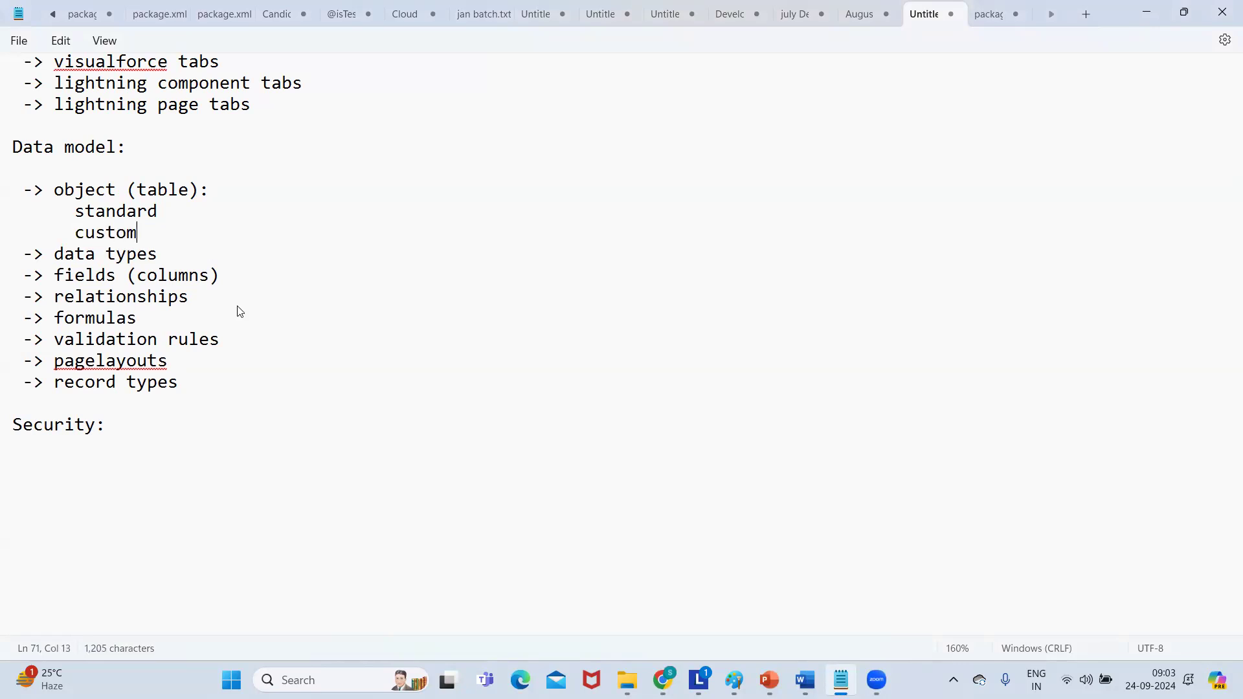
key("Return")
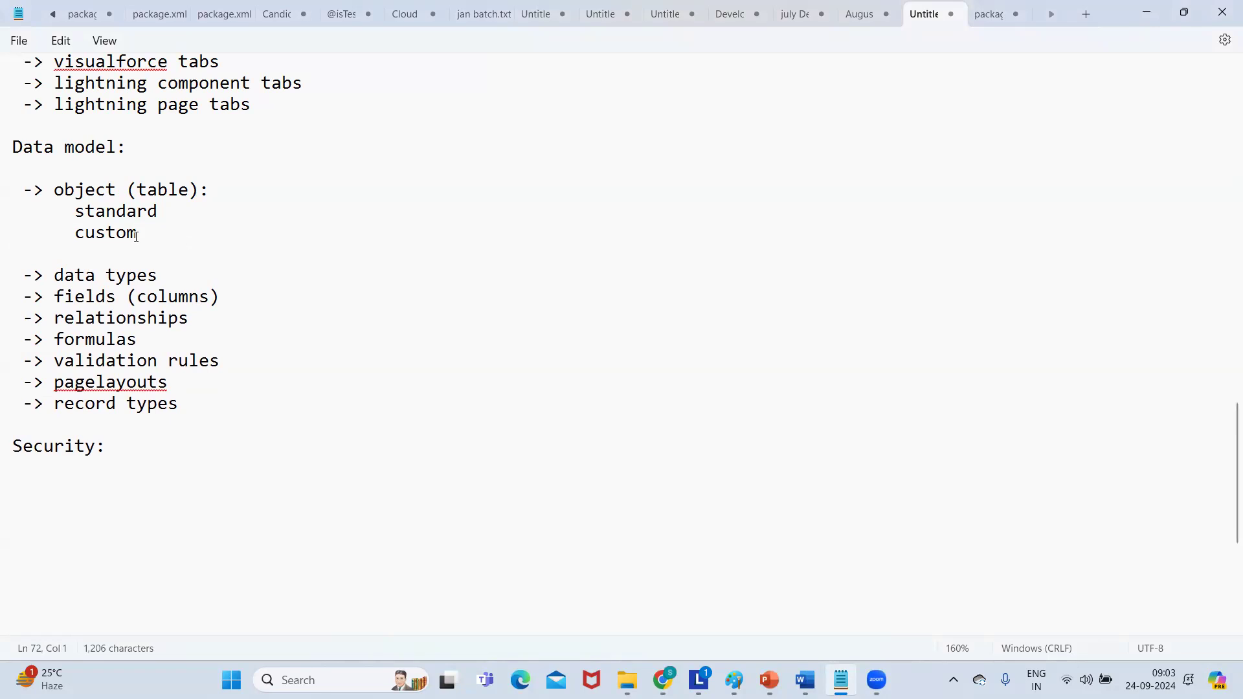
Highlight 'standard' and 'custom' in turn while explaining them, then minimize the notes.
double_click(83, 219)
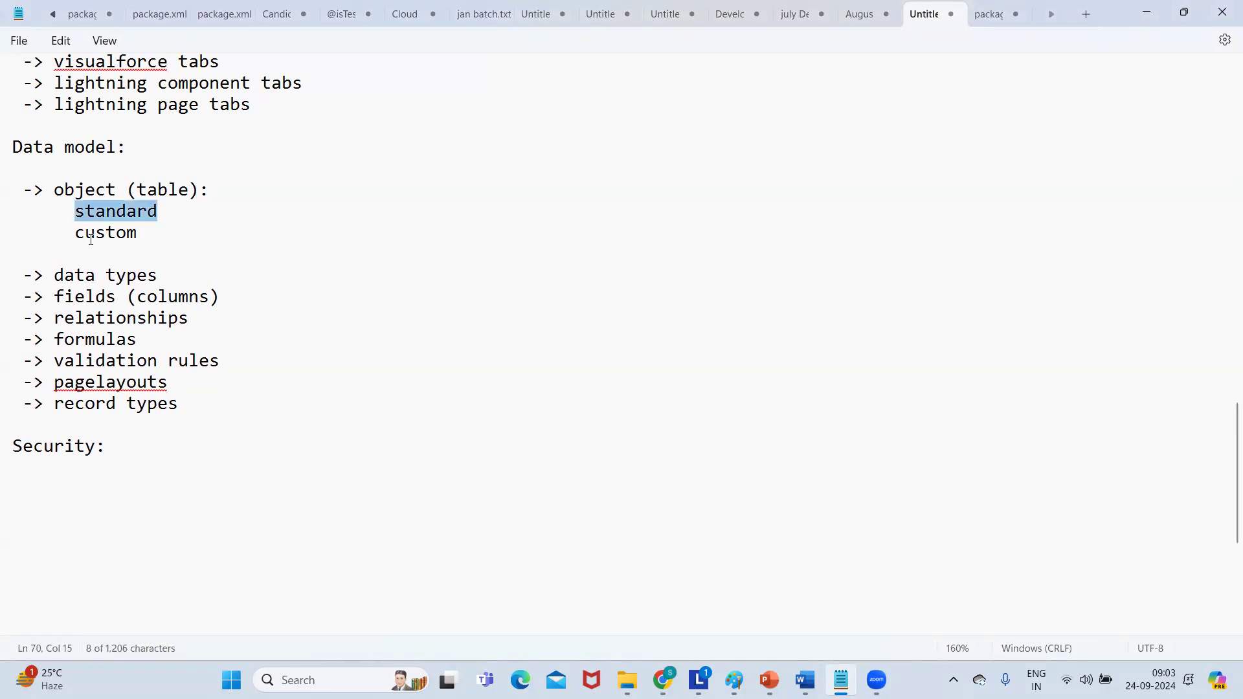
double_click(85, 232)
left_click(72, 212)
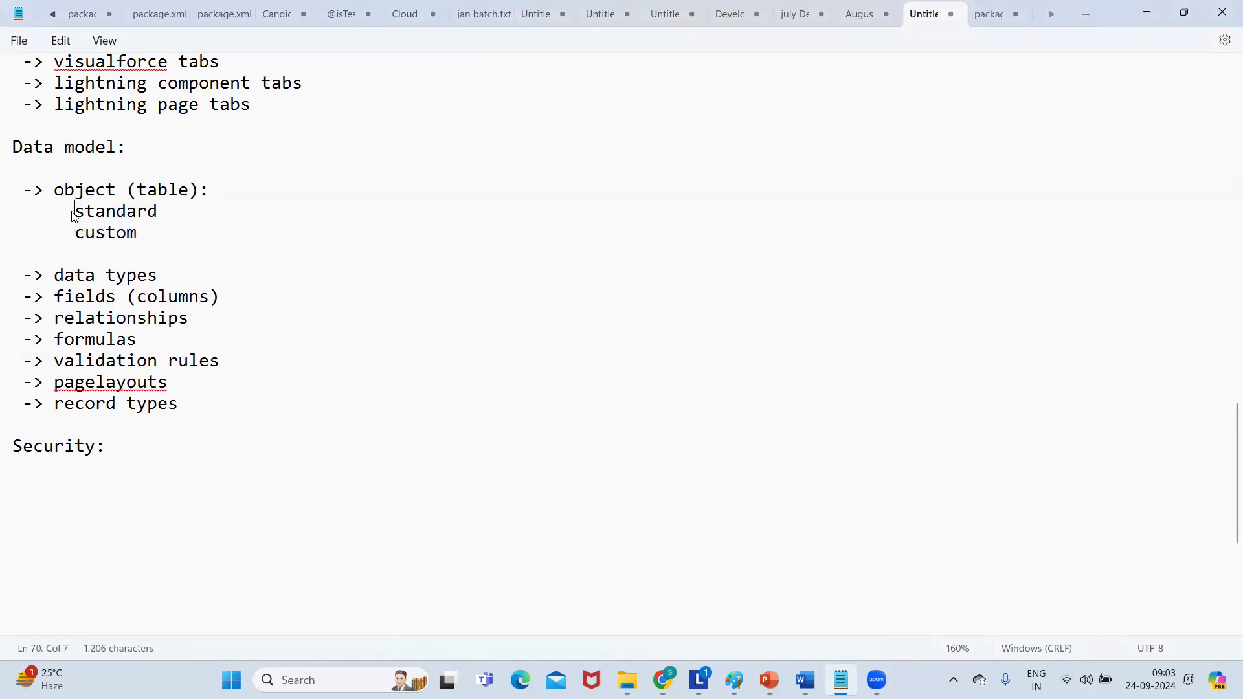
double_click(100, 216)
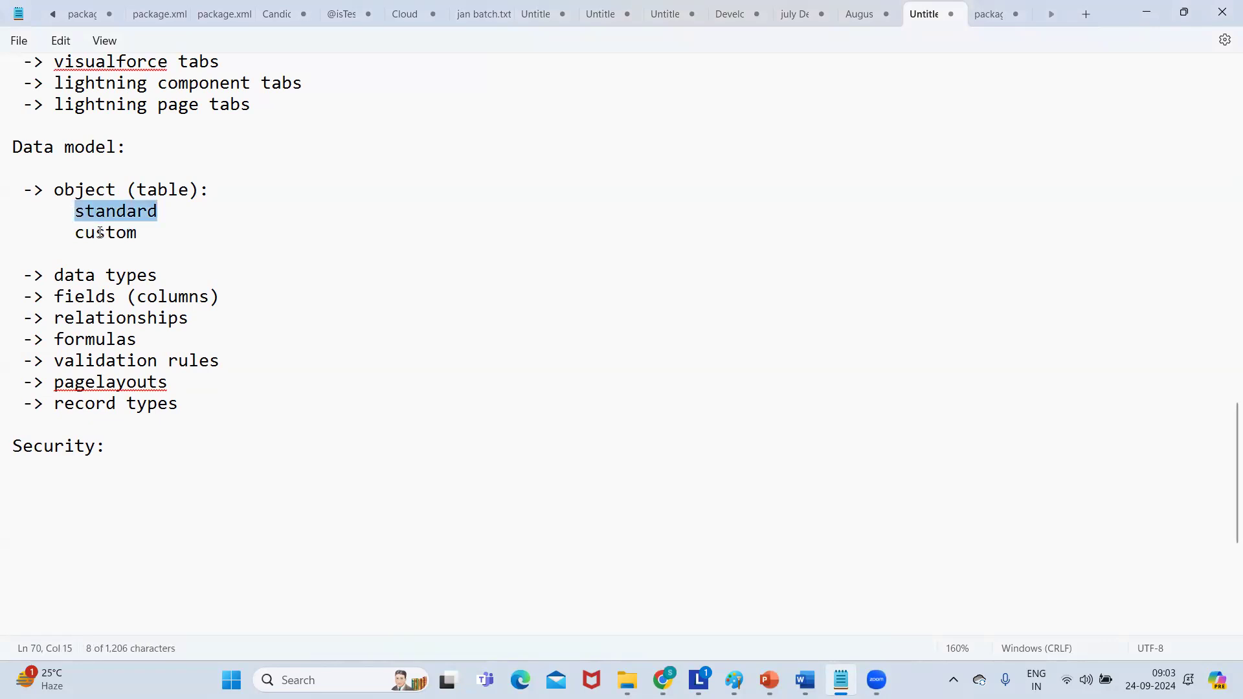
double_click(100, 232)
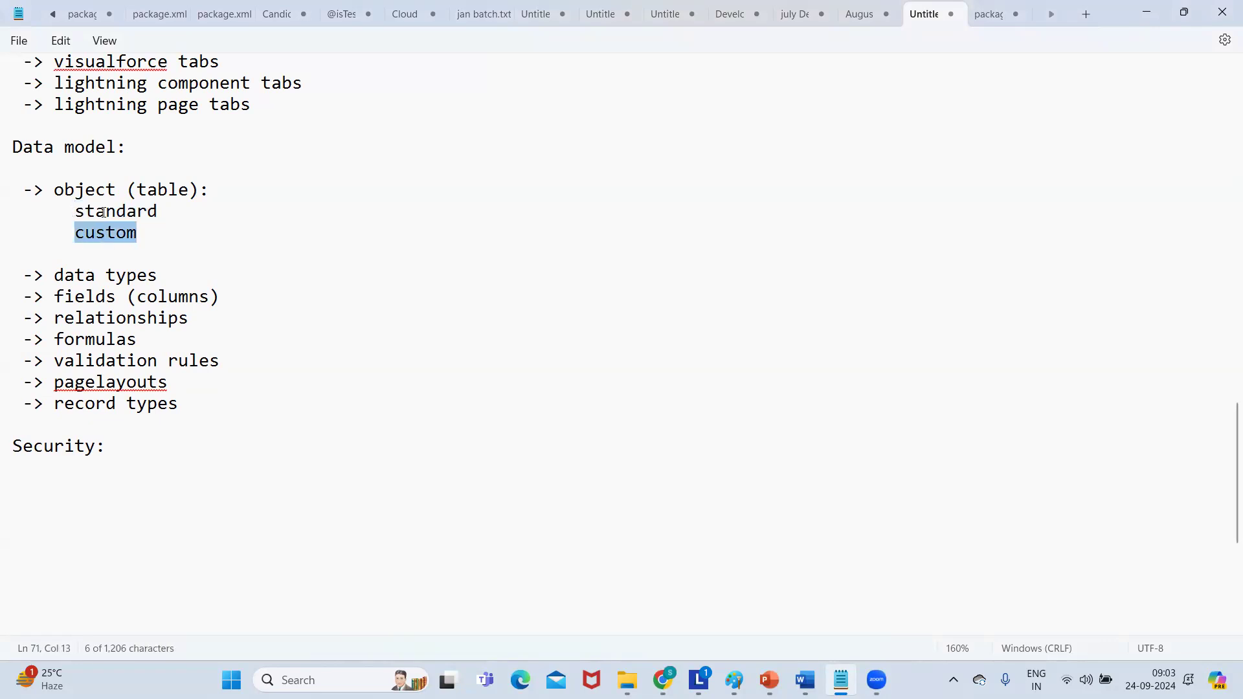
double_click(104, 214)
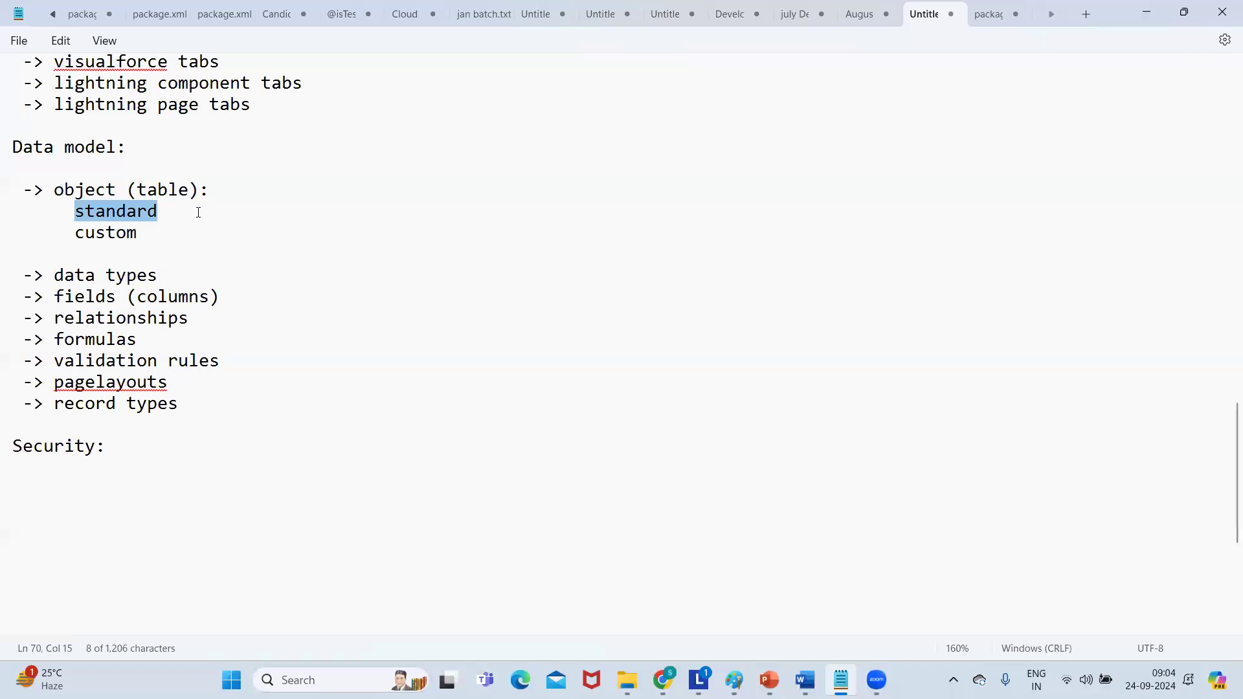
double_click(123, 234)
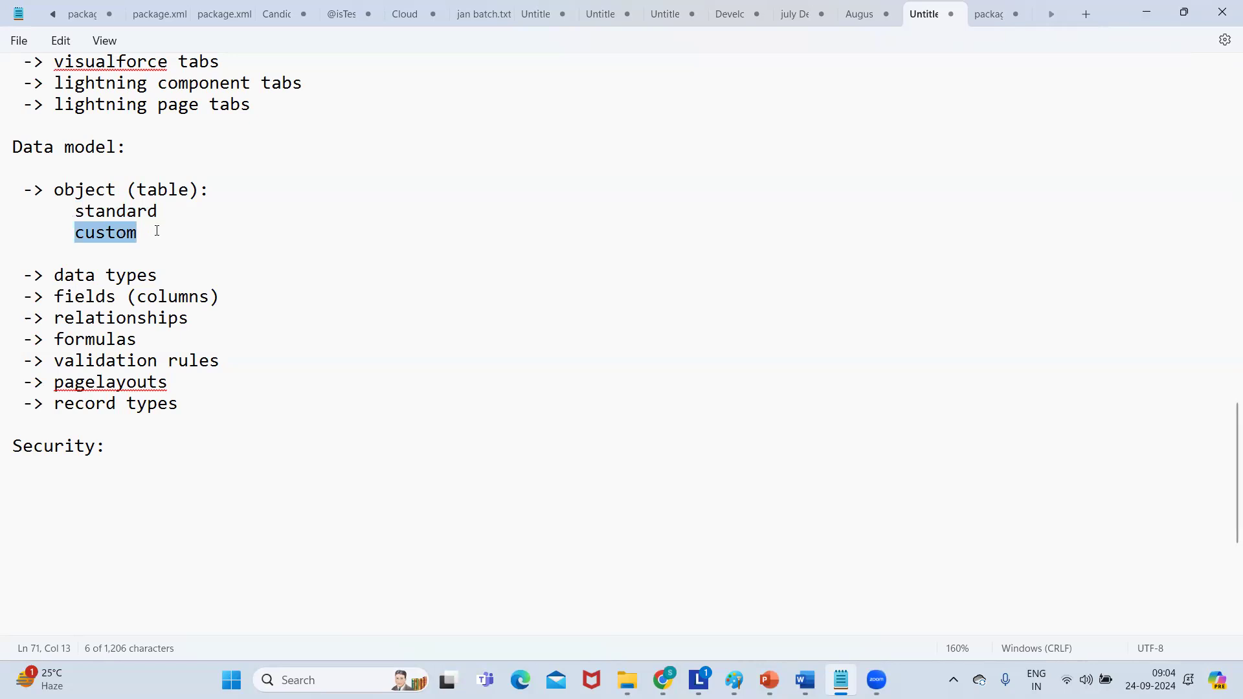
double_click(55, 233)
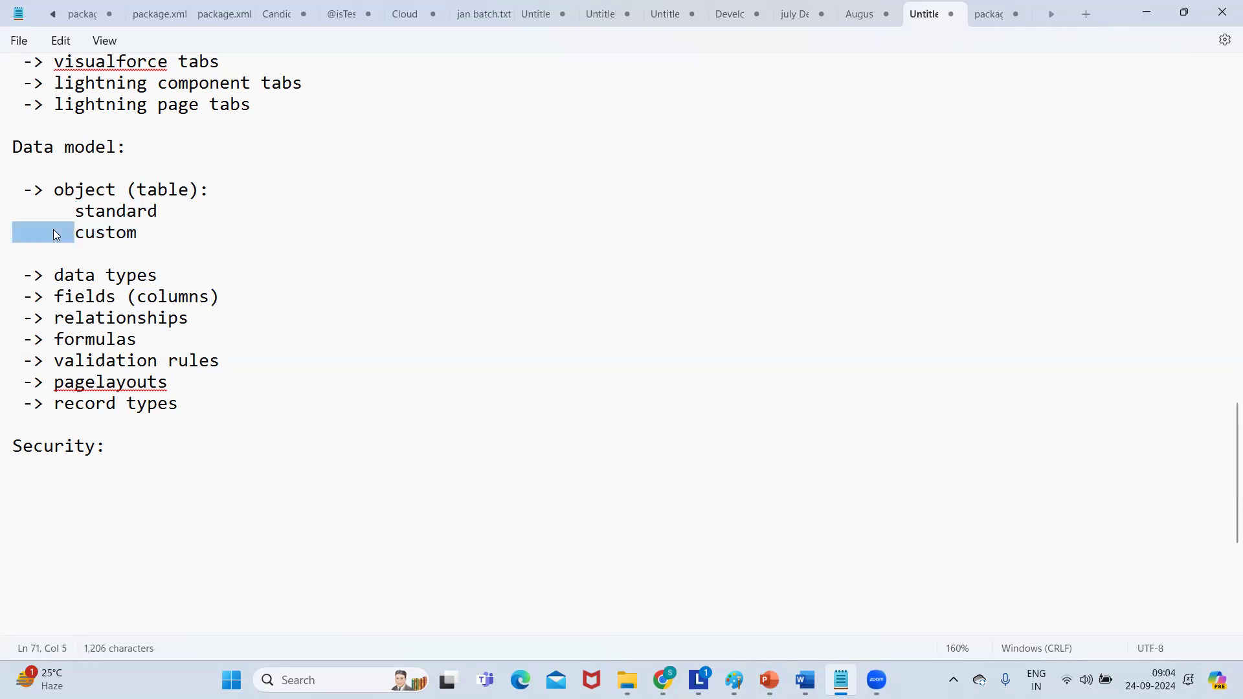
double_click(107, 232)
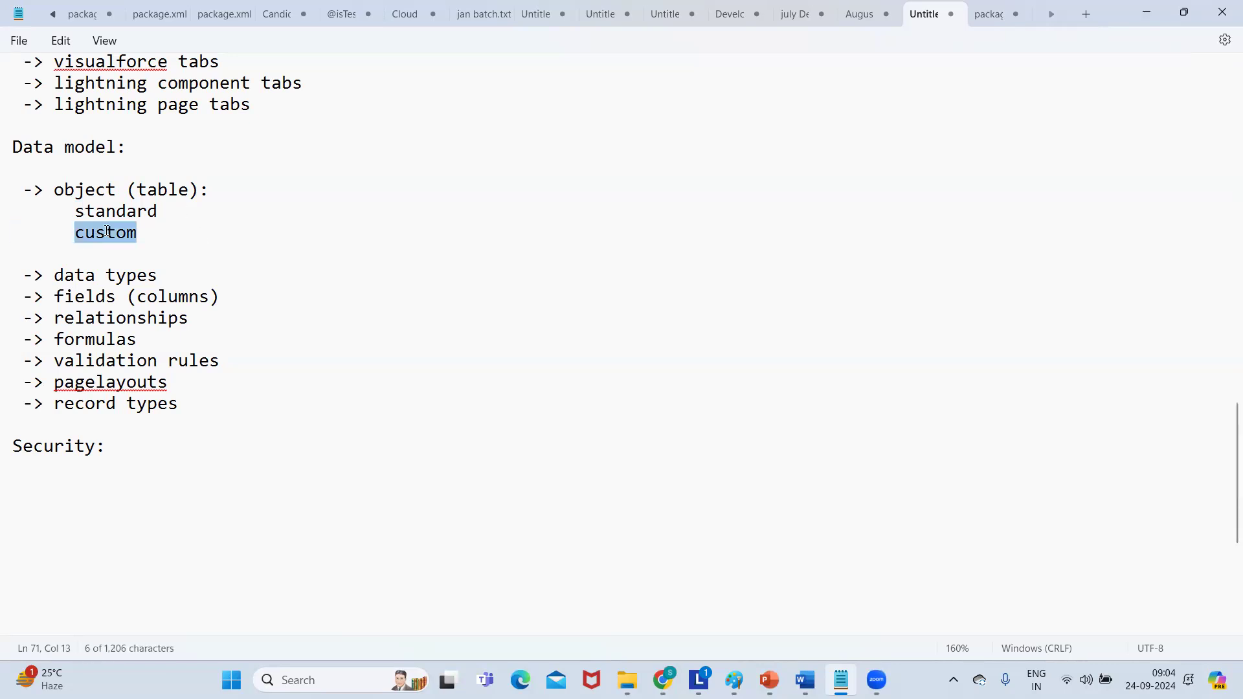
left_click(1159, 11)
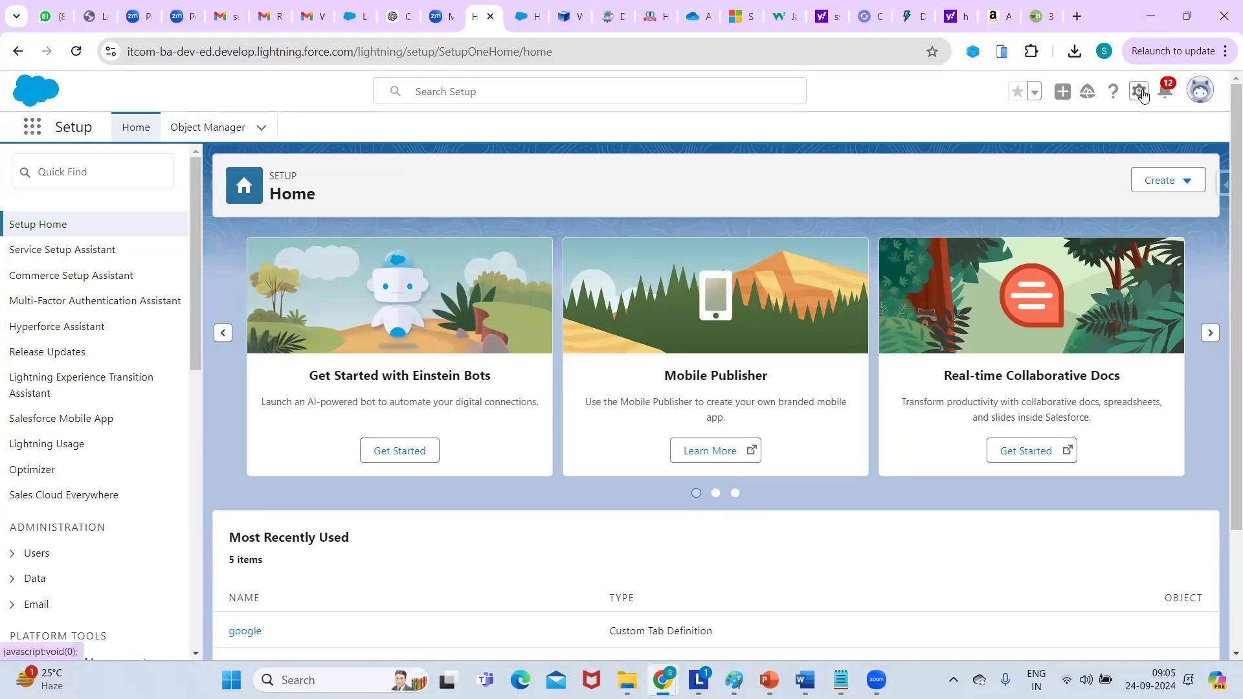
Open Setup from the gear menu, dismiss the My Service Journey popup, and go to Object Manager.
left_click(1140, 92)
left_click(1080, 130)
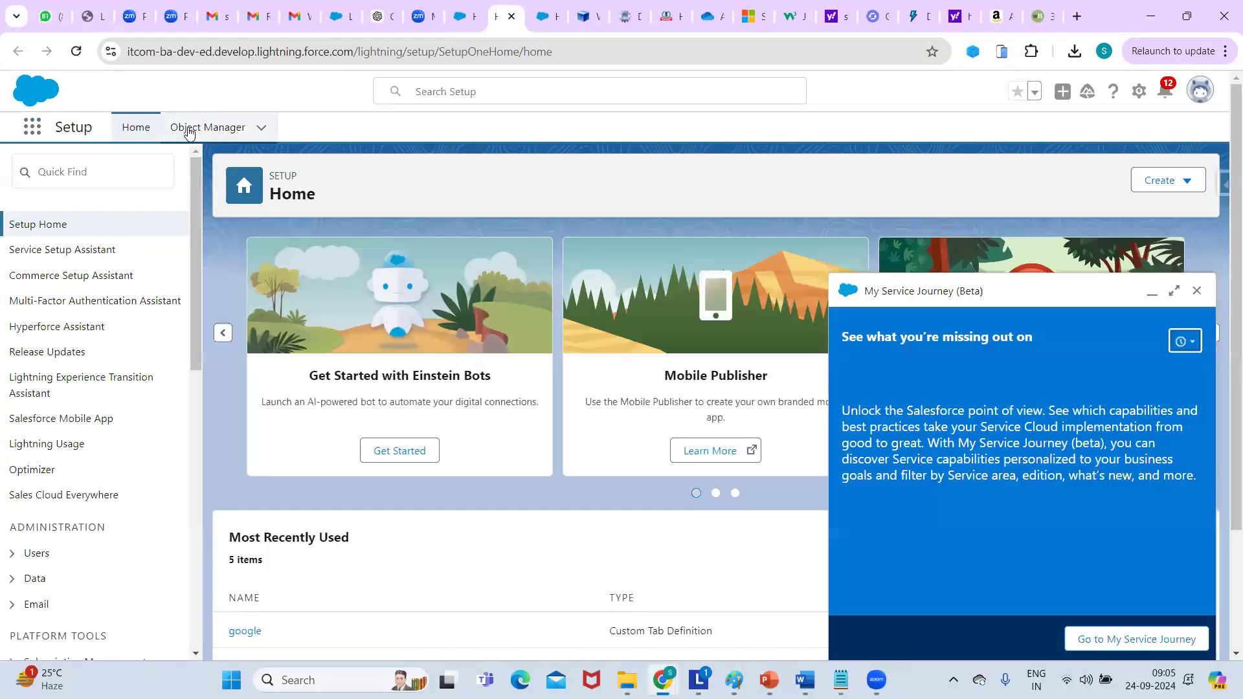
left_click(1198, 294)
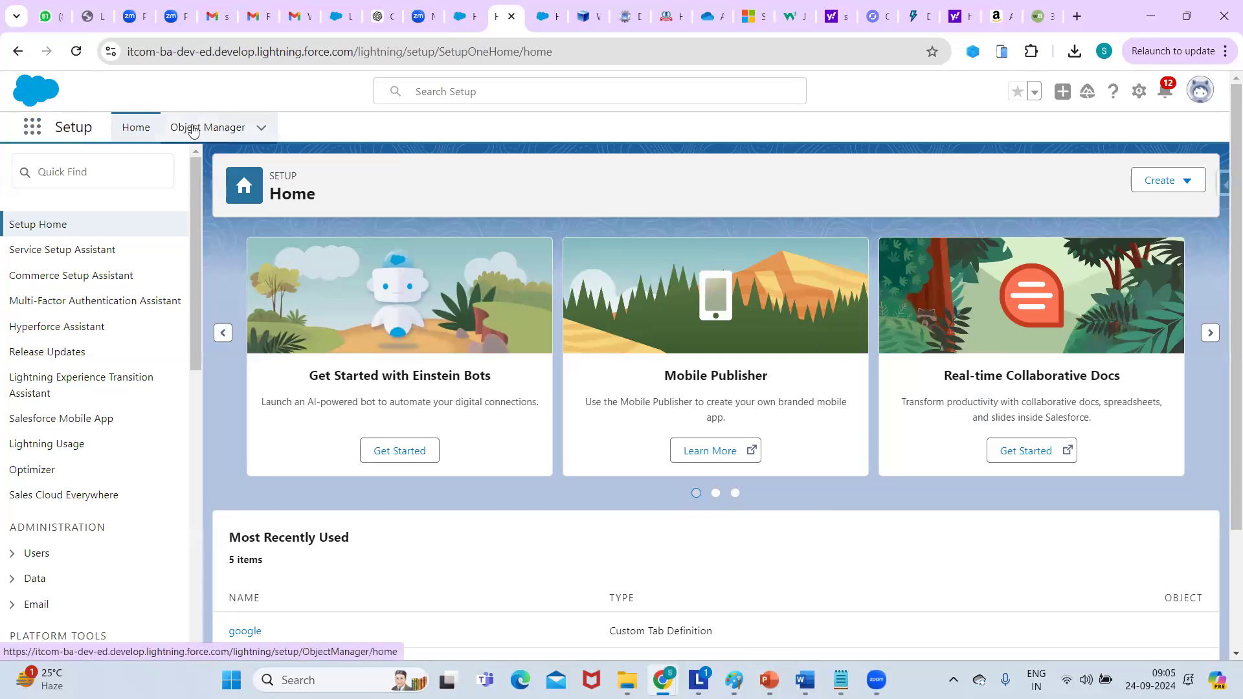
left_click(192, 130)
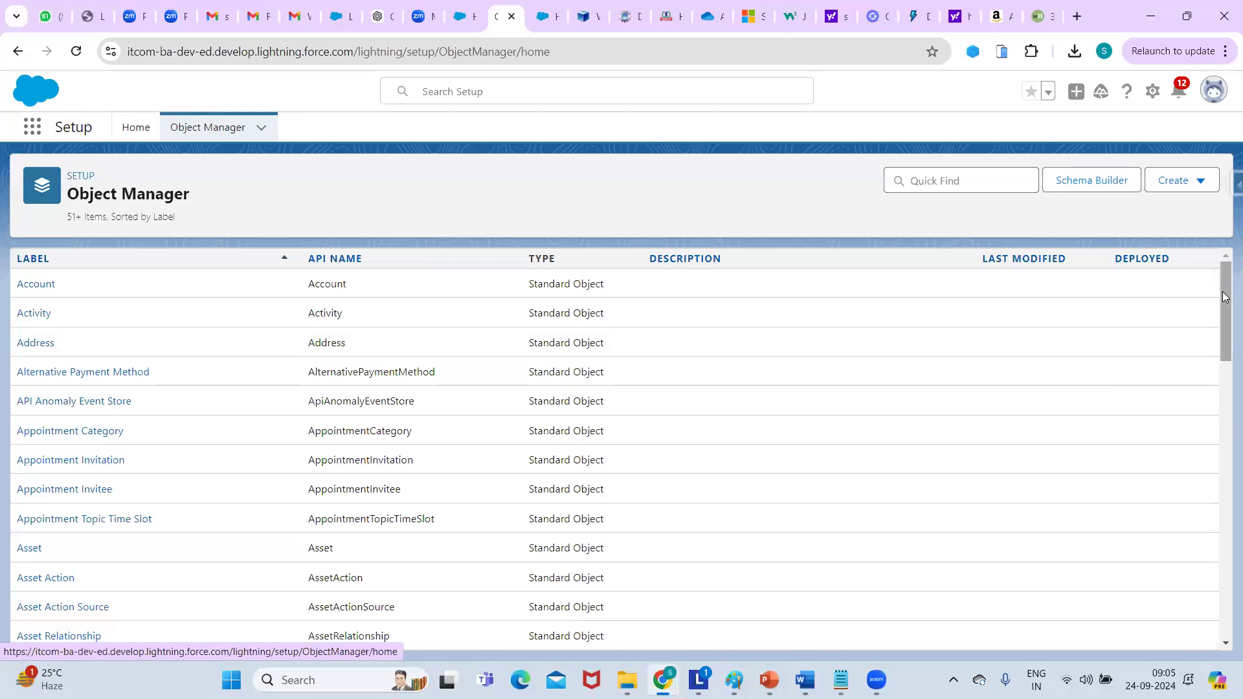
Scroll the Object Manager list back to the top and open the Account object.
scroll(1214, 359, "down", 3)
scroll(1214, 360, "down", 20)
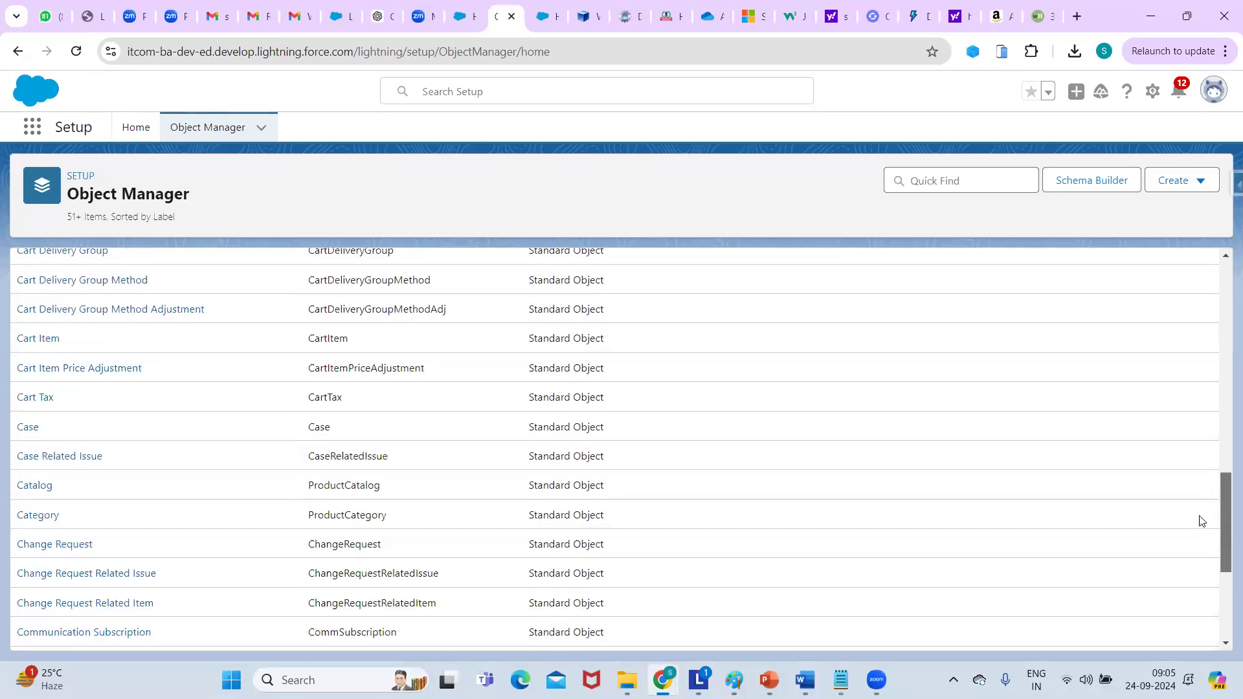
scroll(1217, 401, "down", 20)
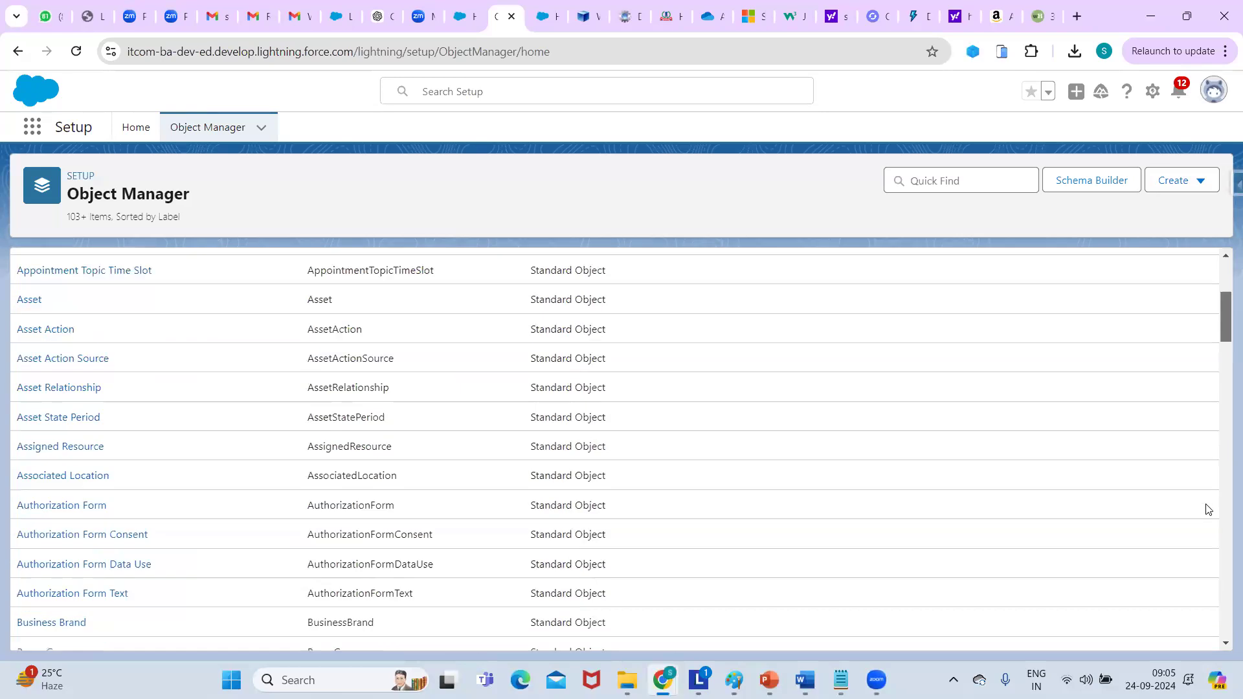
scroll(1224, 496, "up", 15)
scroll(1222, 454, "up", 10)
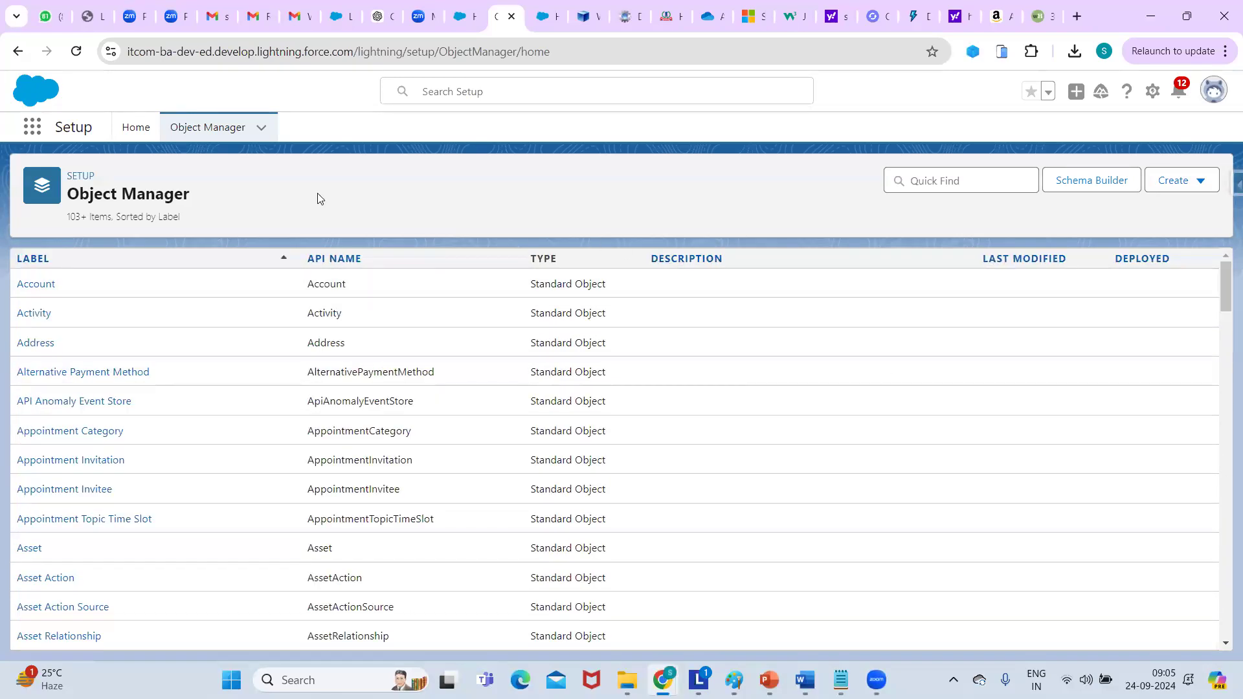
key("super+shift+s")
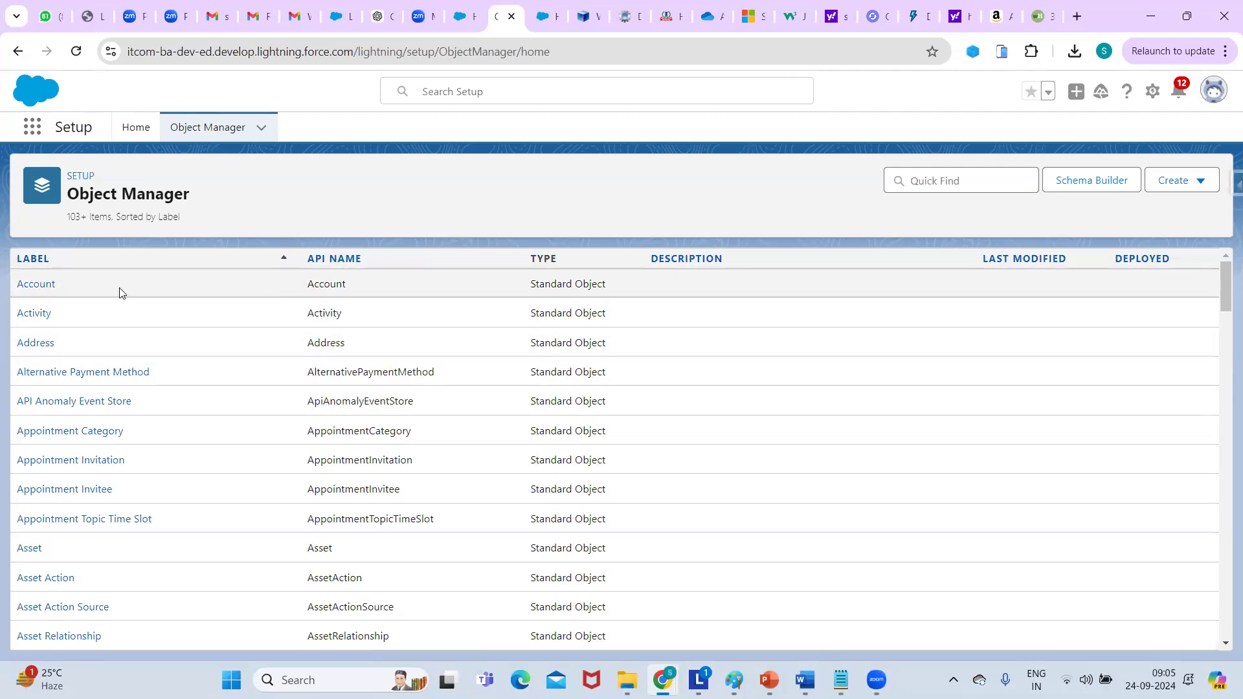
left_click(41, 288)
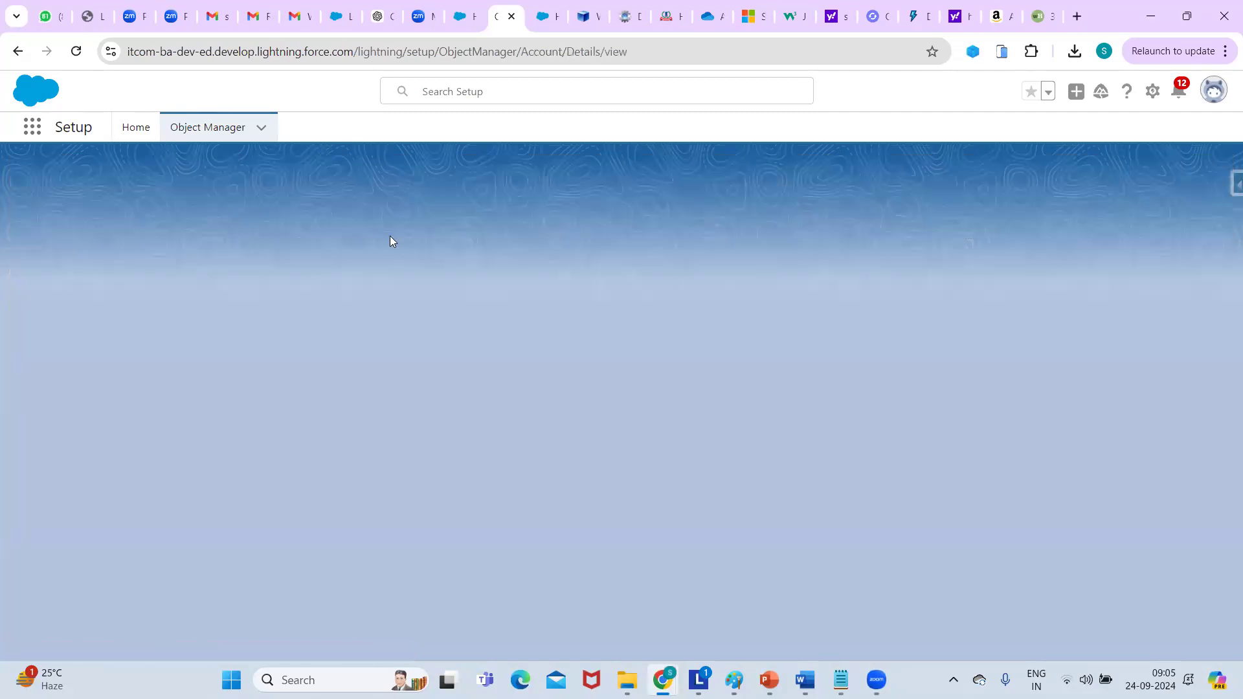
Show the Account object's Fields & Relationships page listing its 40 fields.
left_click_drag(199, 290, 182, 249)
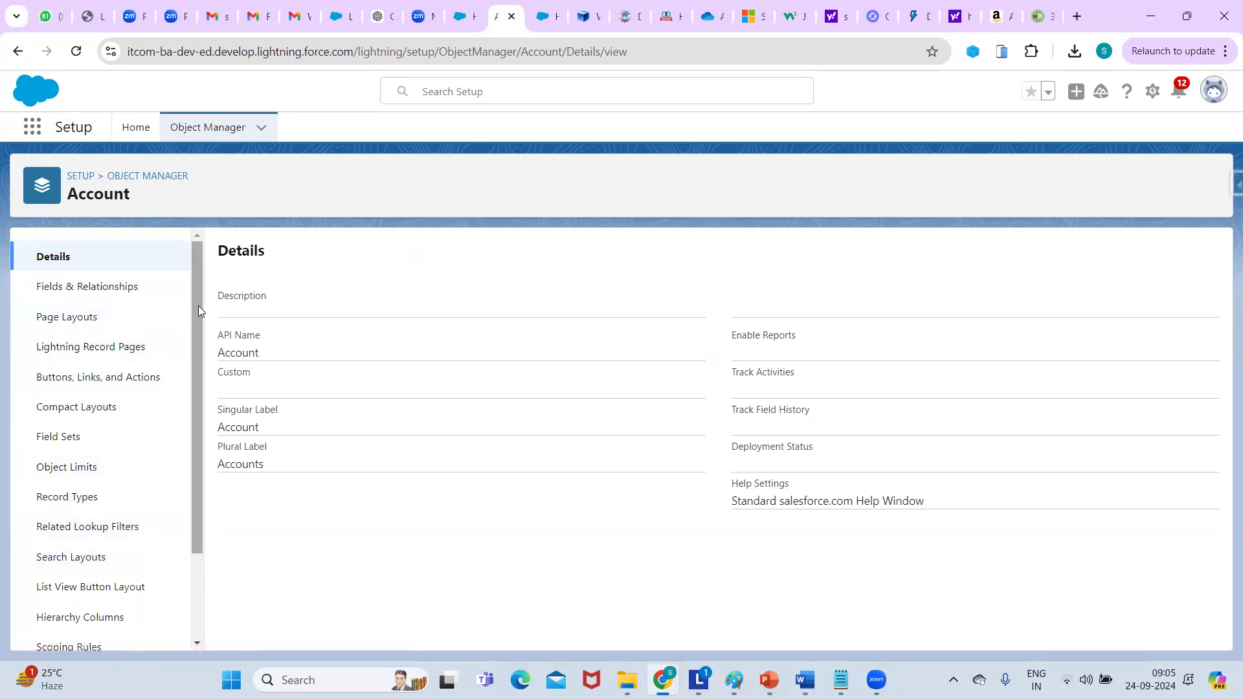
right_click(199, 388)
left_click(191, 415)
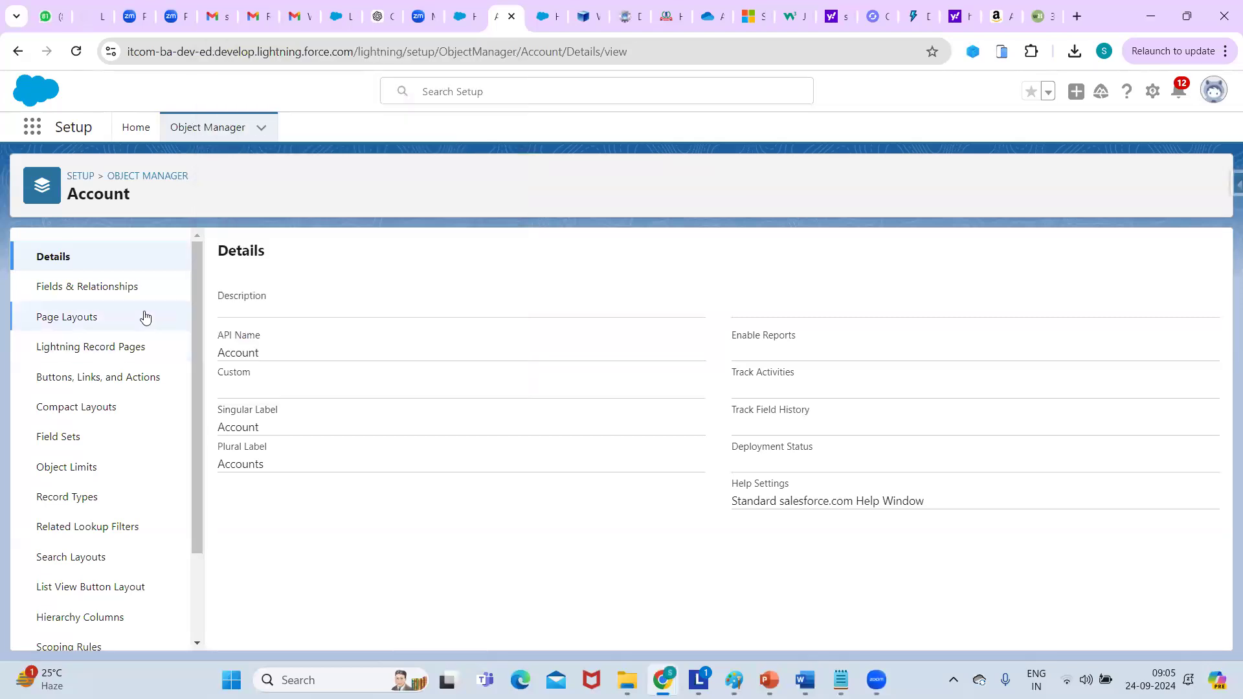
left_click(103, 293)
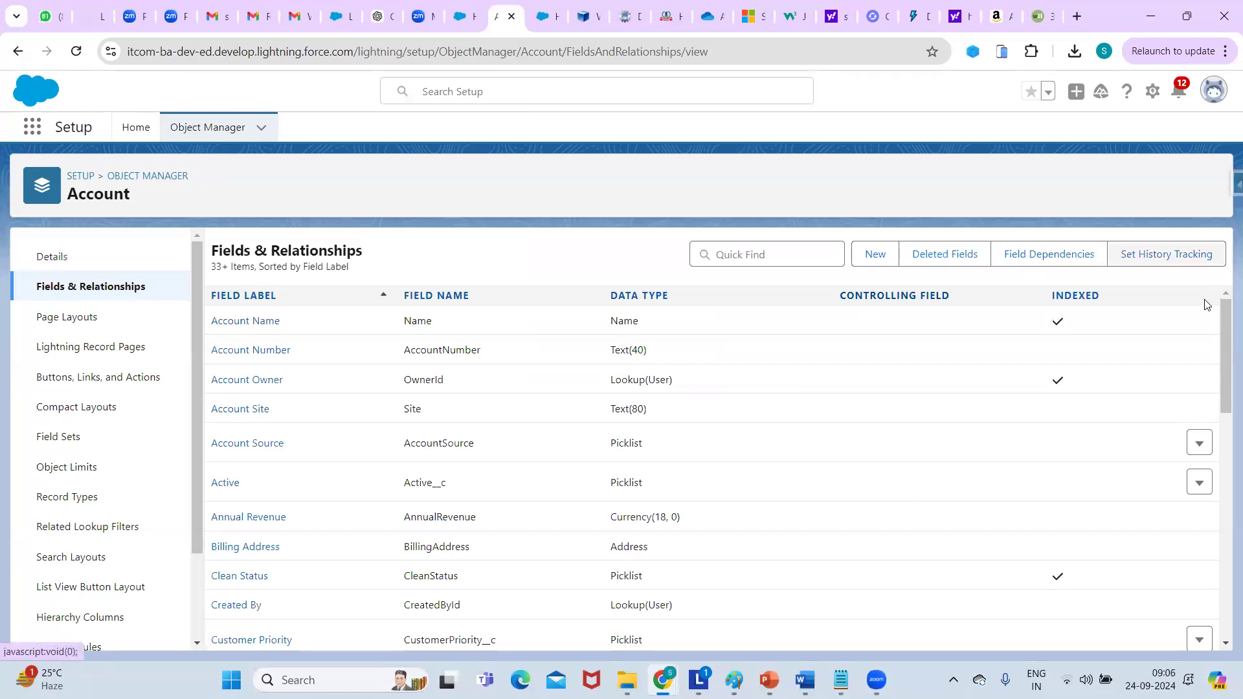
left_click_drag(1226, 335, 1096, 345)
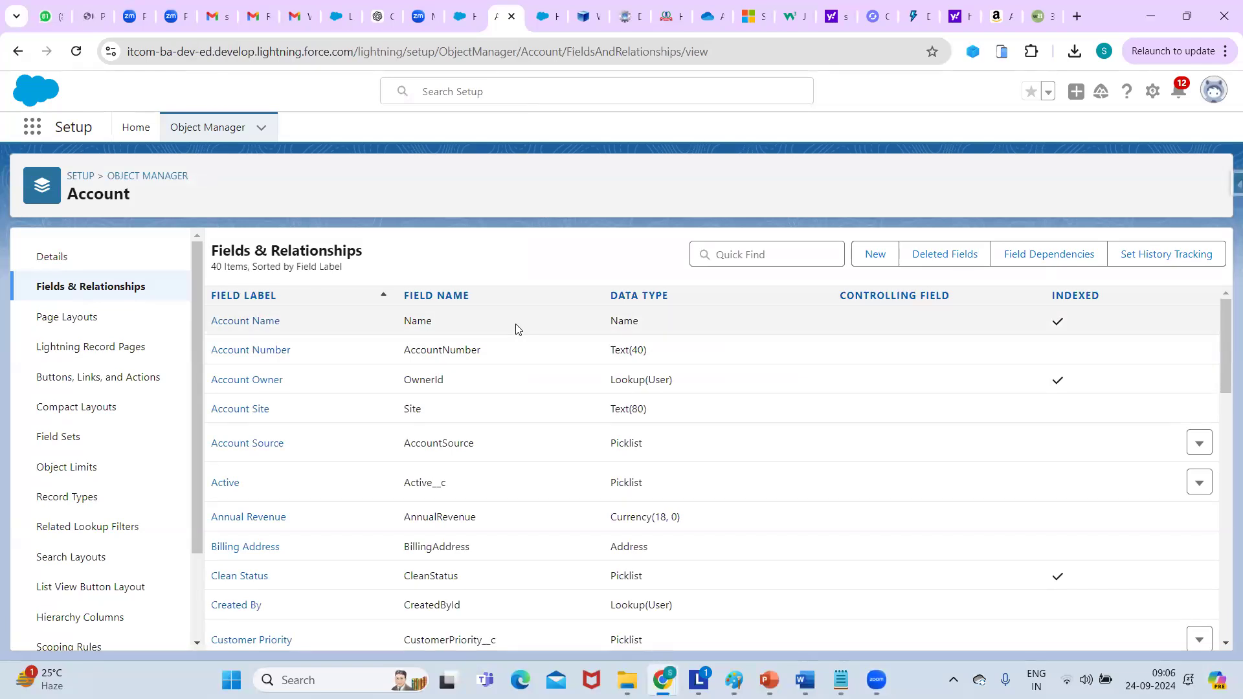
Return to Object Manager, try Quick Find with 'ass' then clear it, and expand the Create menu.
left_click(146, 177)
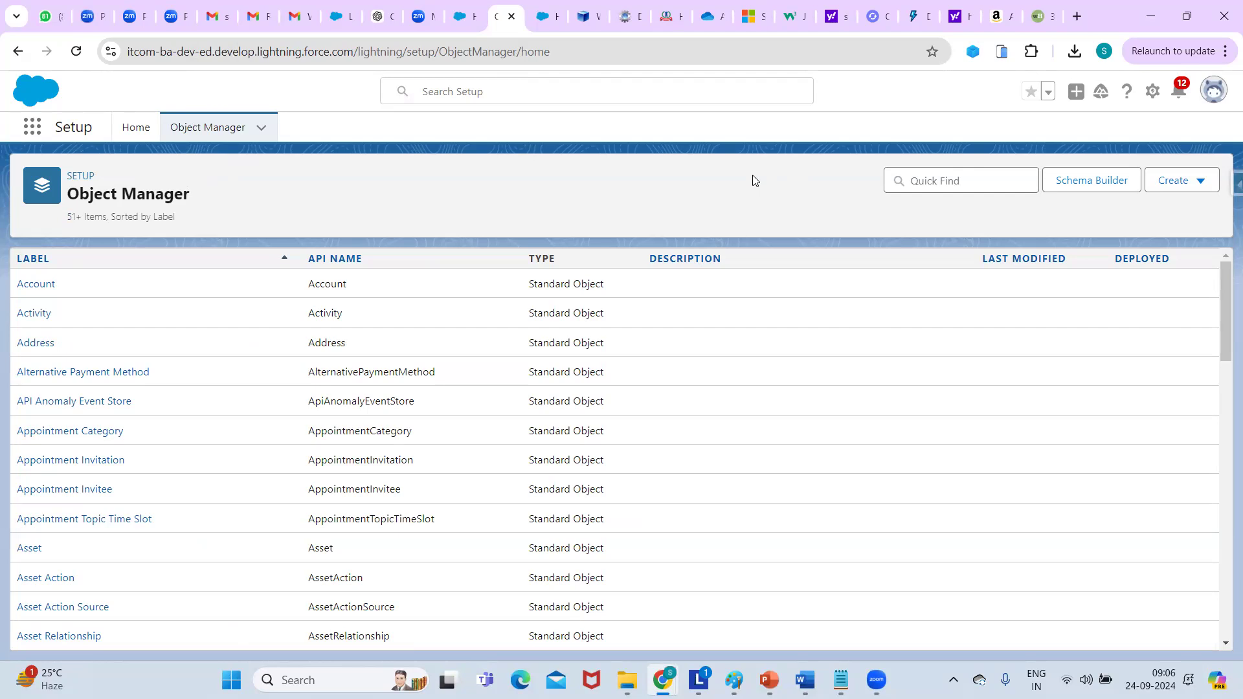
left_click(959, 182)
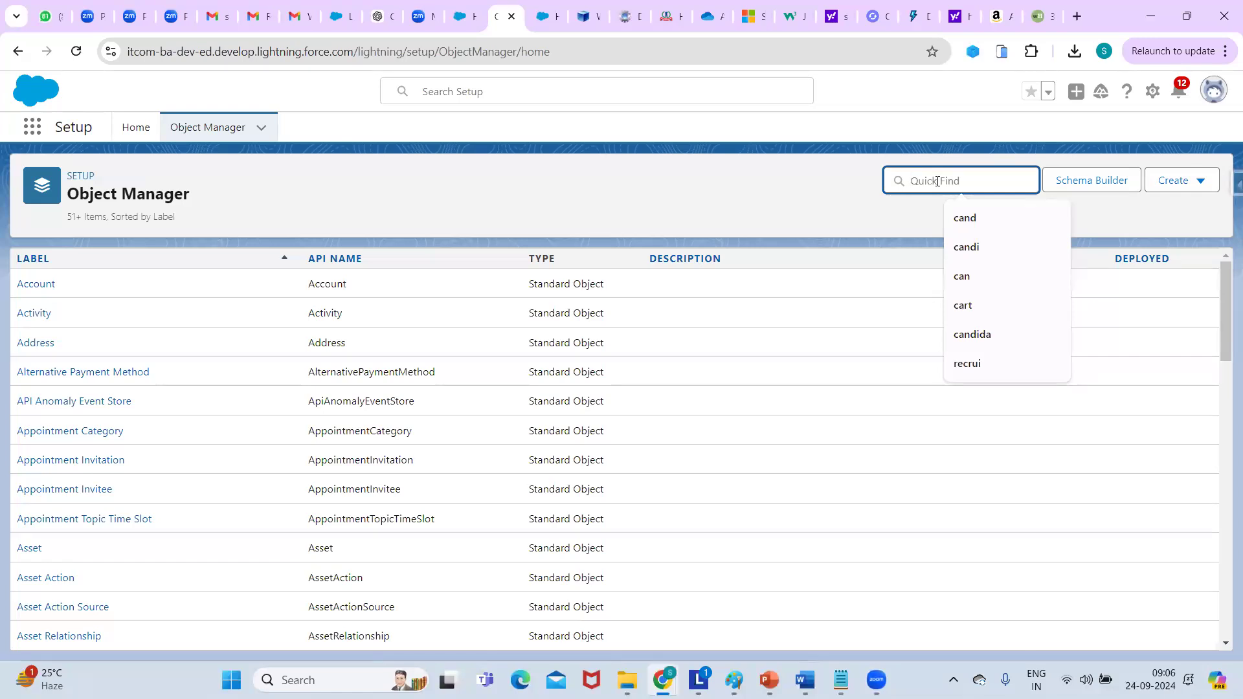
type("ass")
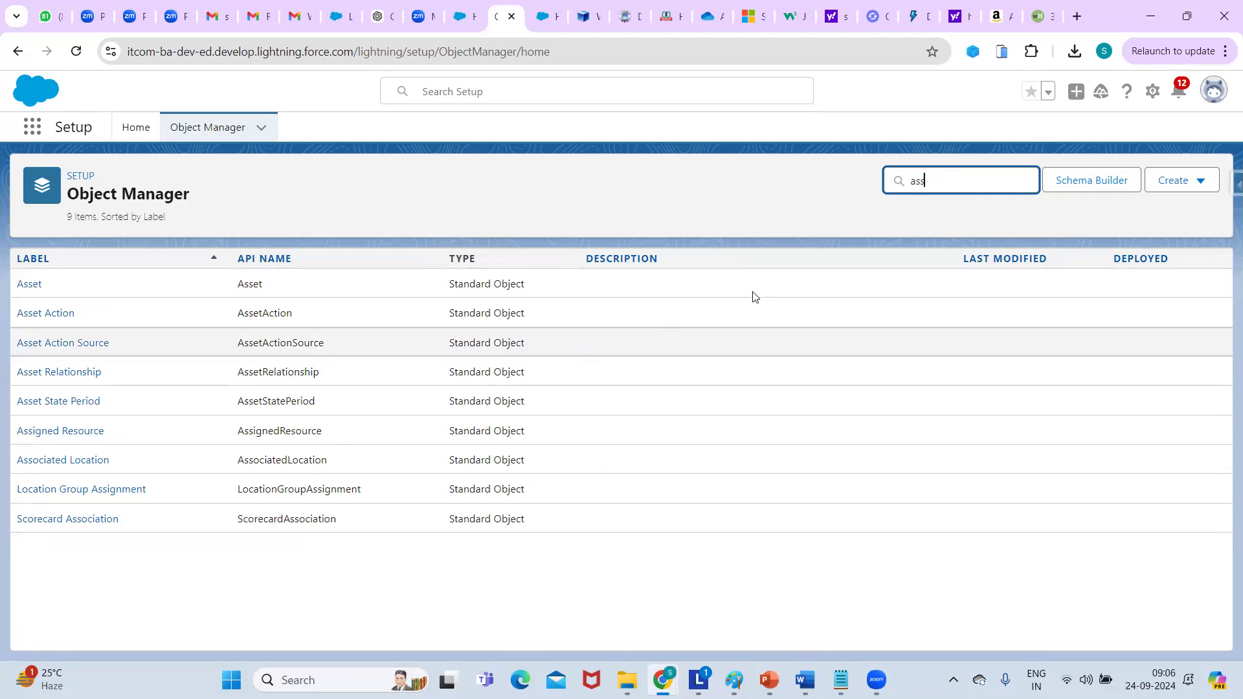
key("BackSpace")
key("BackSpace")
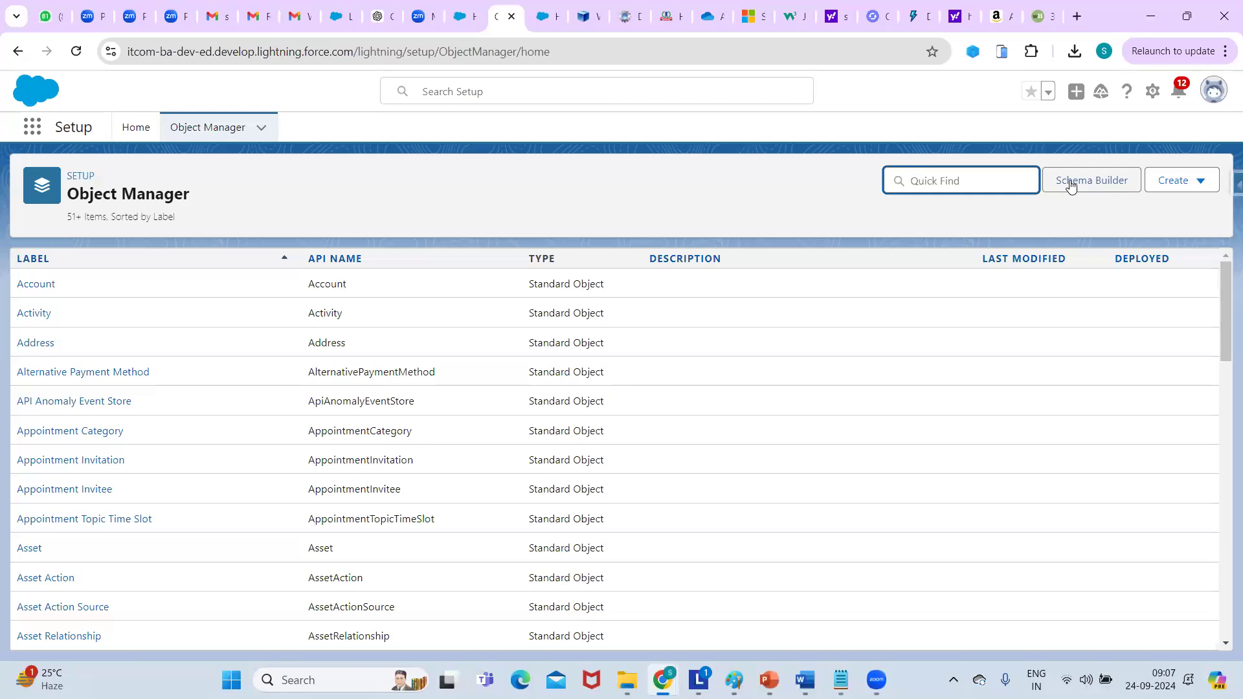
left_click(1197, 182)
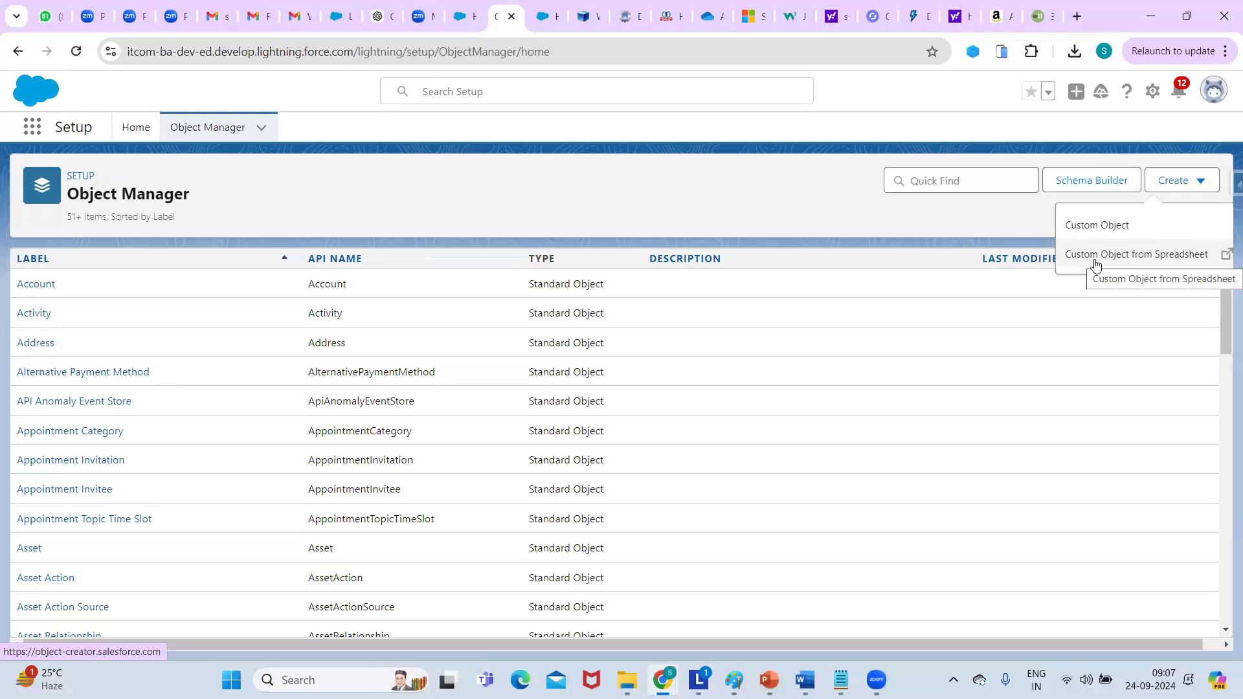
Create a custom object with label Candidate, plural Candidates, object name Candidate, and record name Candidate Name.
left_click(1115, 231)
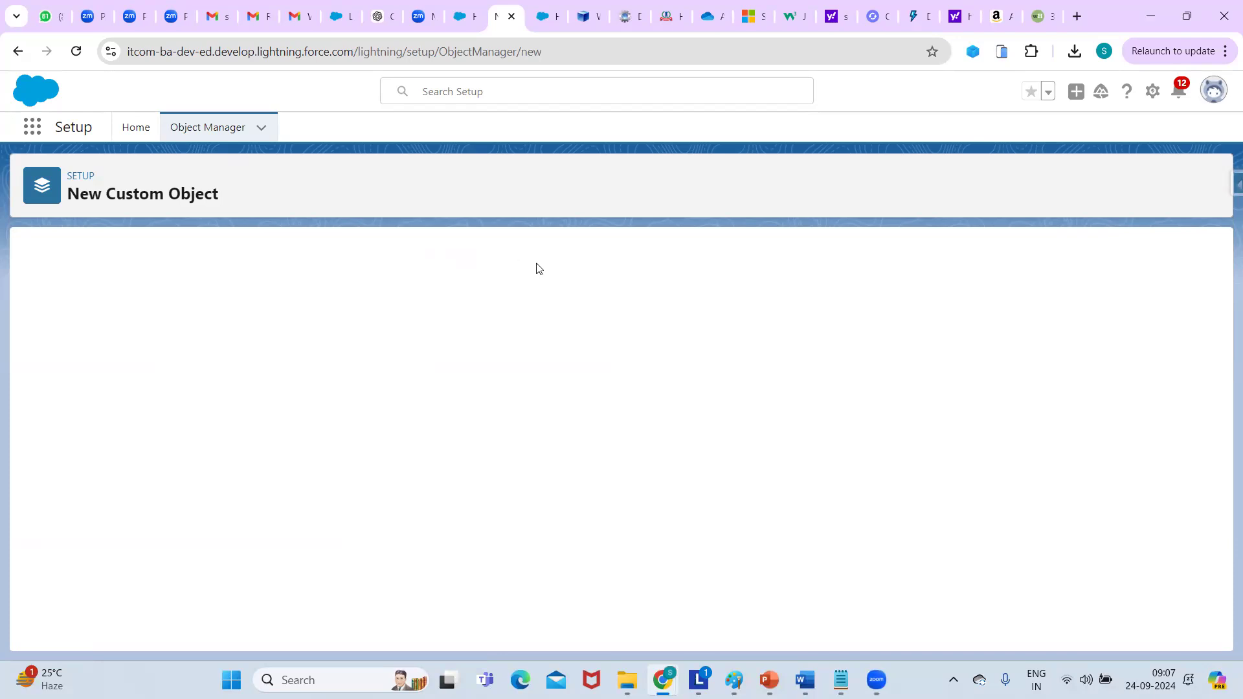
left_click(288, 385)
type("candidate")
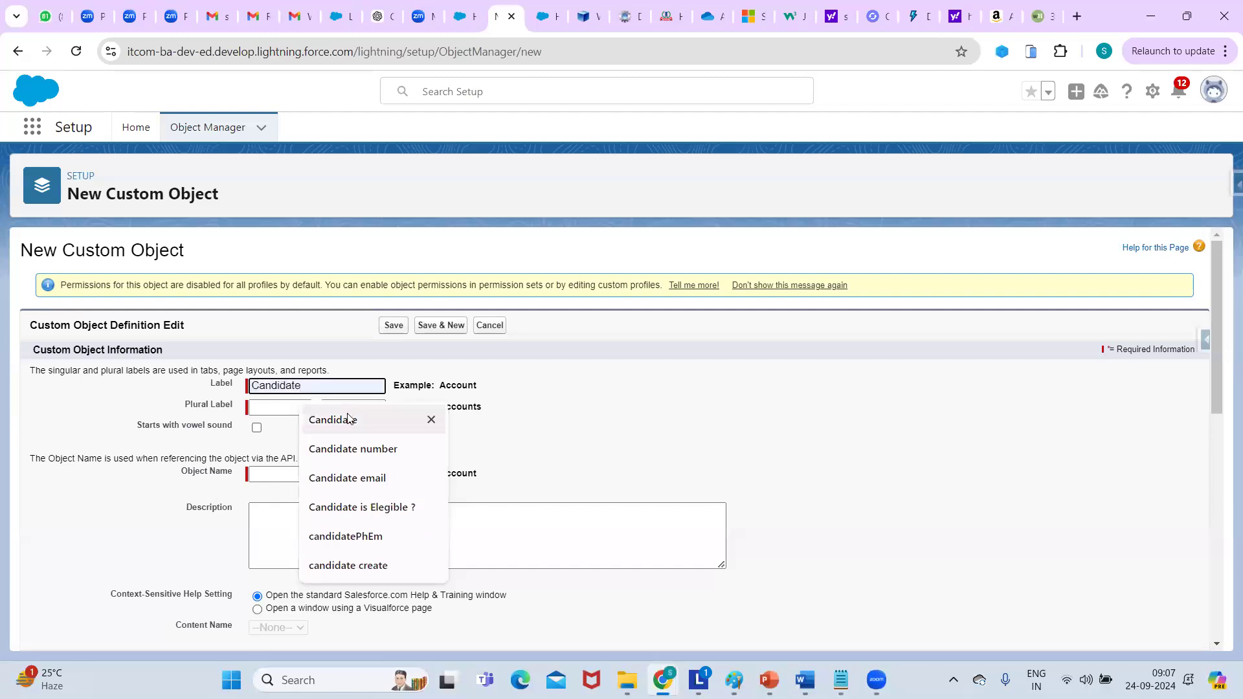
left_click(312, 419)
left_click(276, 408)
left_click(332, 443)
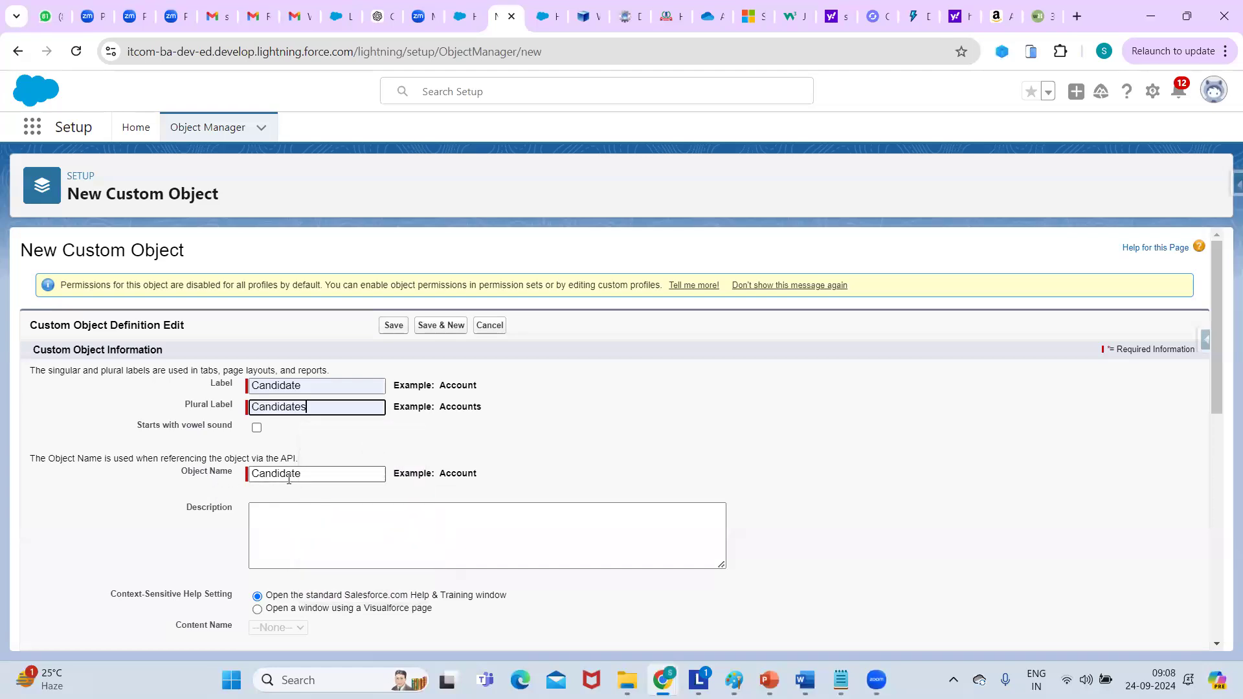
left_click(311, 476)
left_click(581, 433)
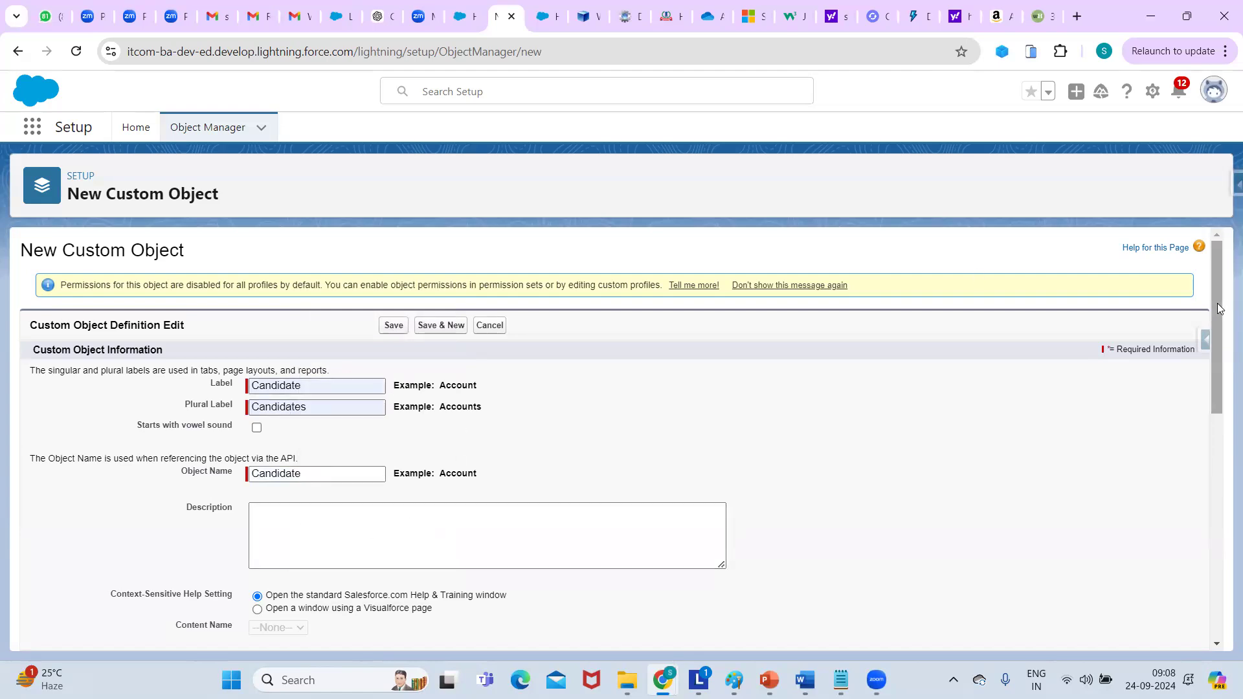
left_click_drag(1217, 304, 1217, 347)
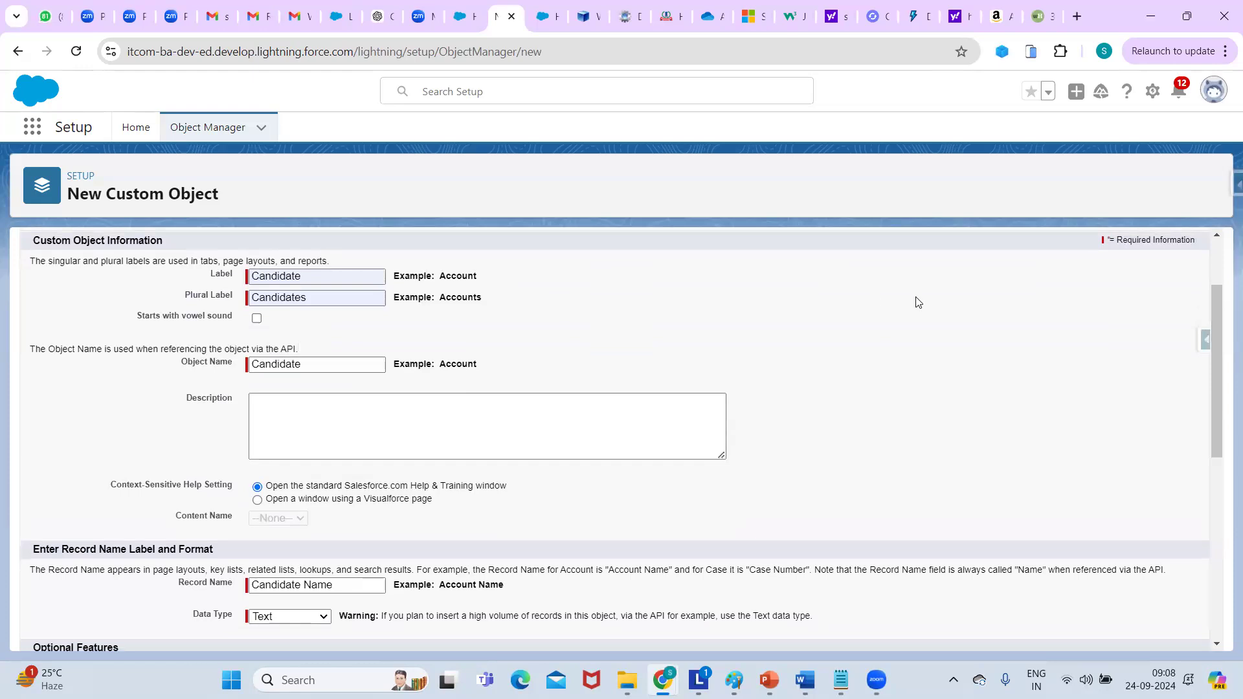
left_click_drag(1213, 307, 1218, 417)
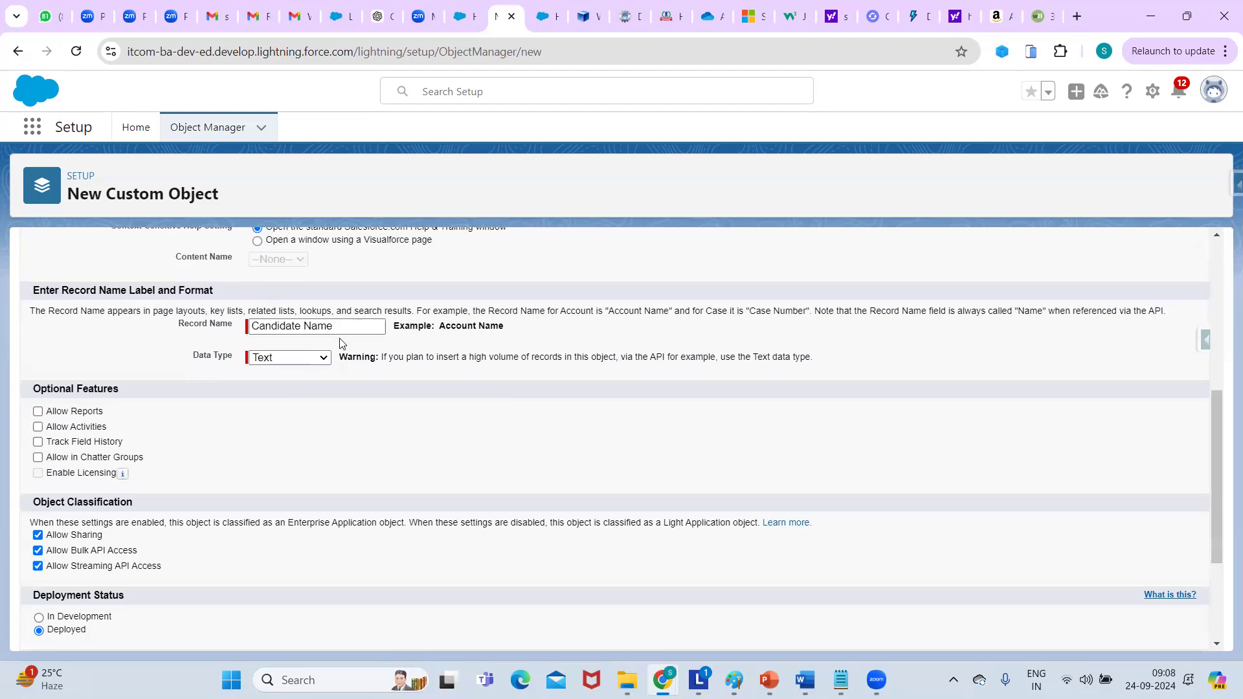
Check Allow Reports, Allow Activities and Track Field History for the Candidate object.
mouse_move(1217, 420)
left_mouse_down()
mouse_move(1208, 389)
mouse_move(1211, 464)
mouse_move(1211, 405)
mouse_move(1210, 429)
left_mouse_up()
scroll(1204, 379, "up", 1)
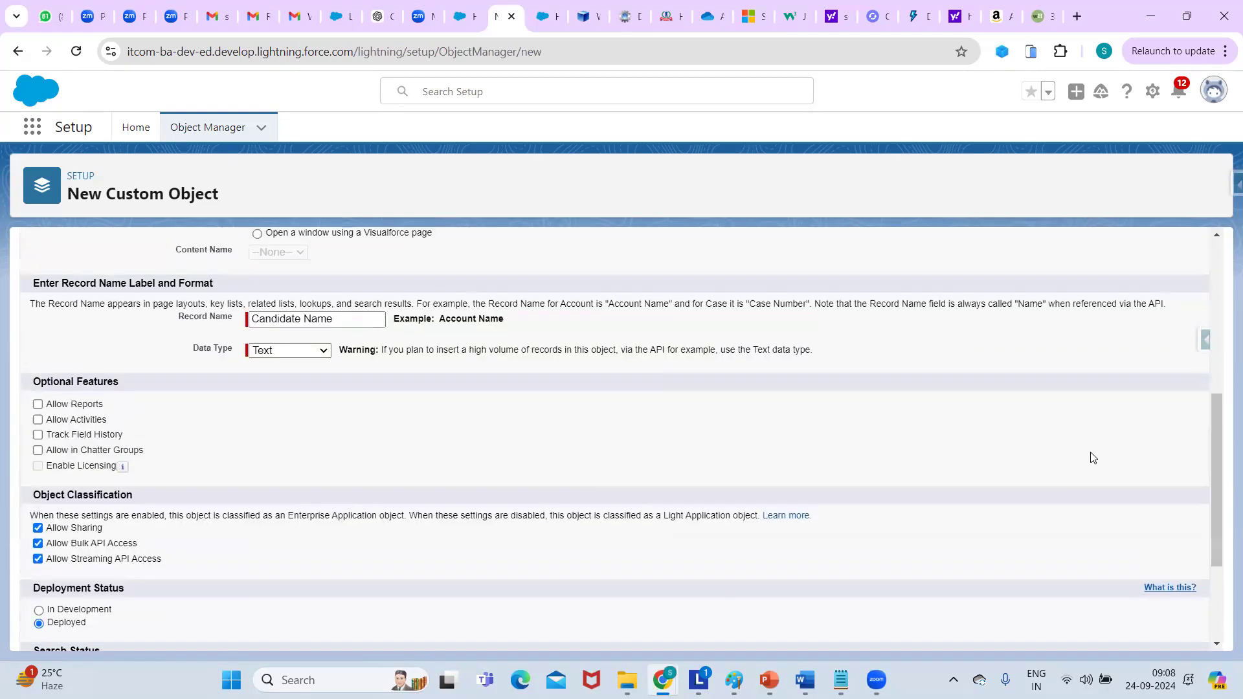
left_click(38, 405)
left_click(37, 420)
left_click(38, 435)
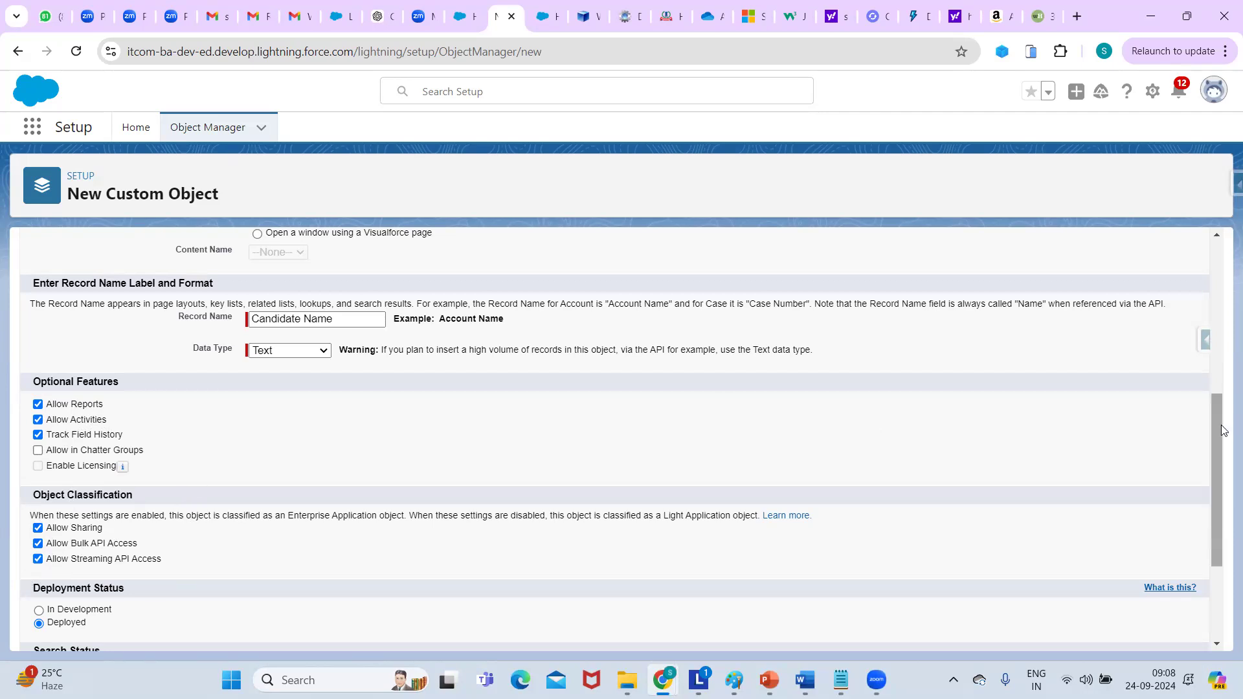
scroll(1222, 430, "down", 3)
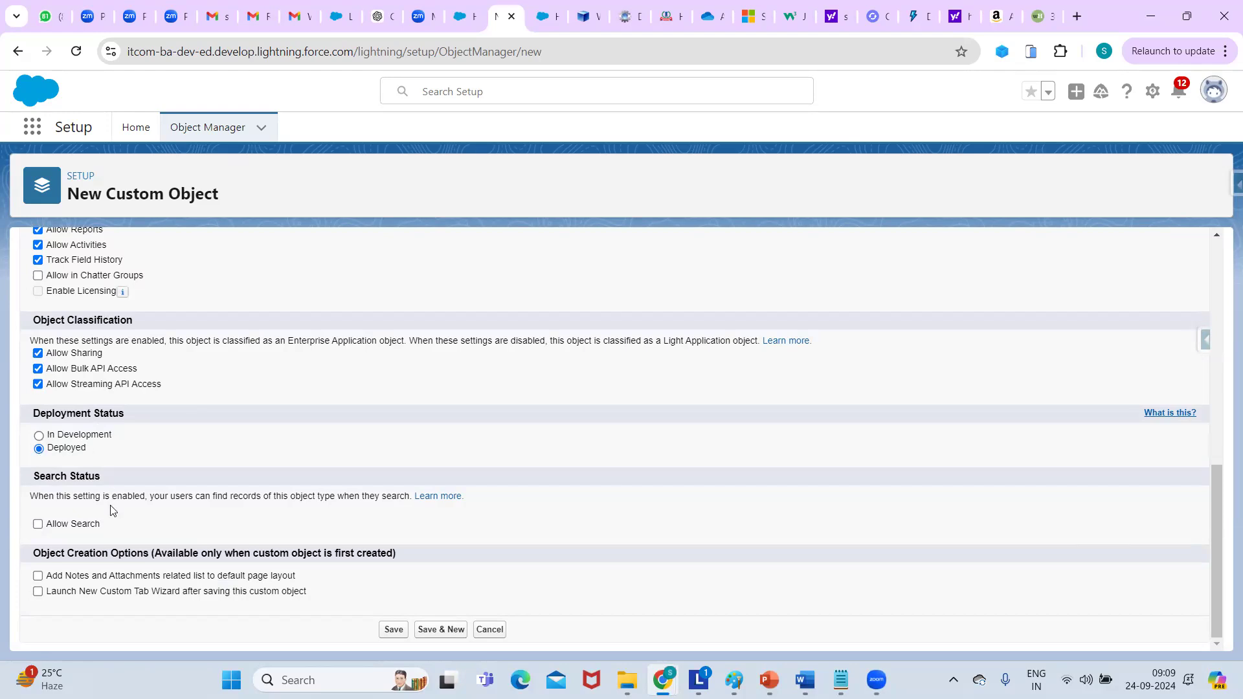
Check Allow Search and Launch New Custom Tab Wizard, then save the Candidate object.
left_click(38, 523)
left_click(37, 593)
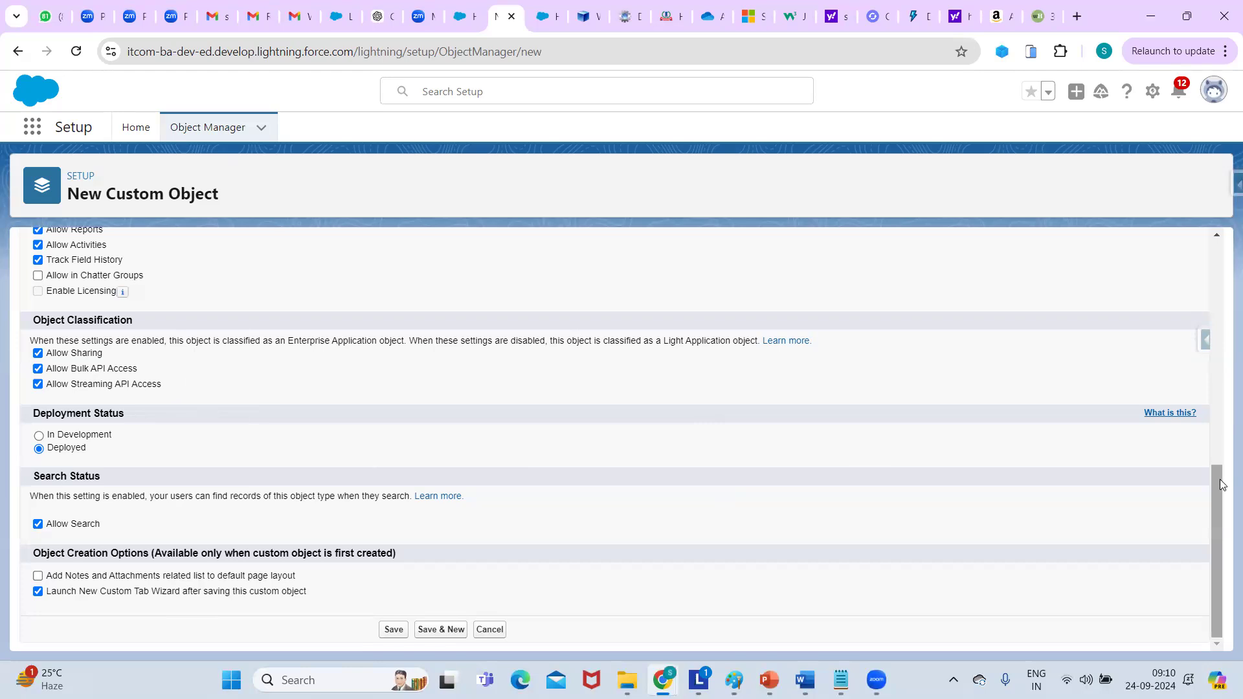
left_click_drag(1221, 531, 1221, 307)
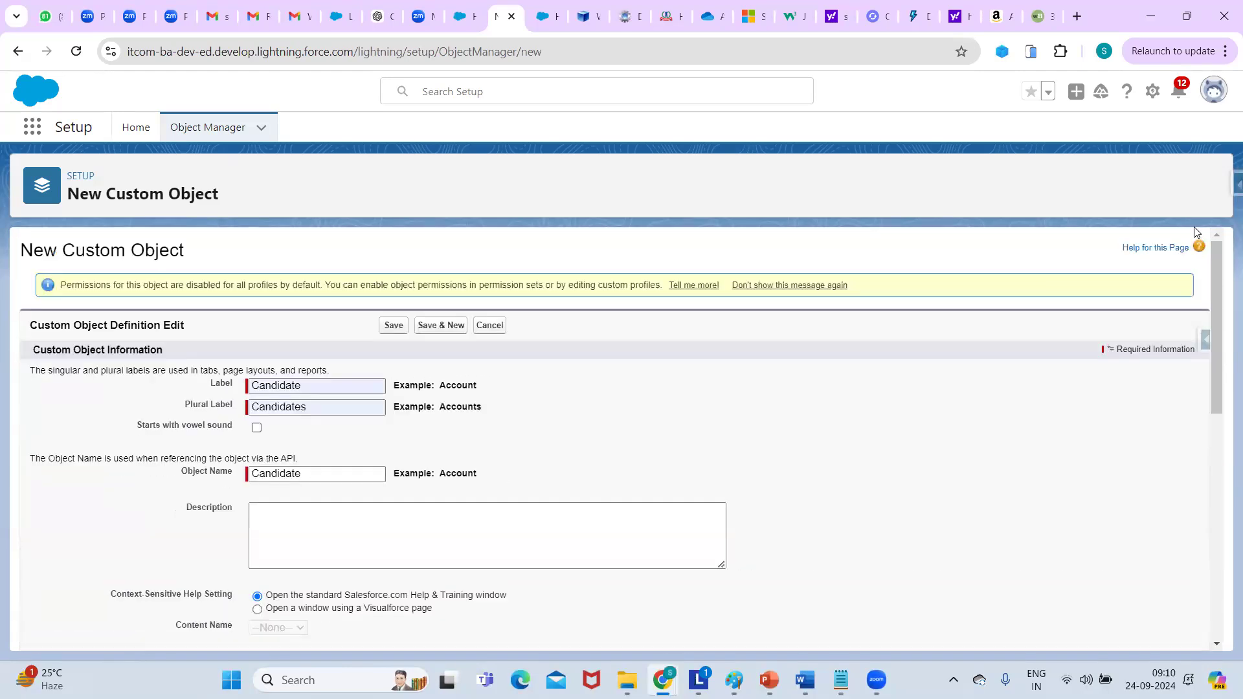
left_click(394, 324)
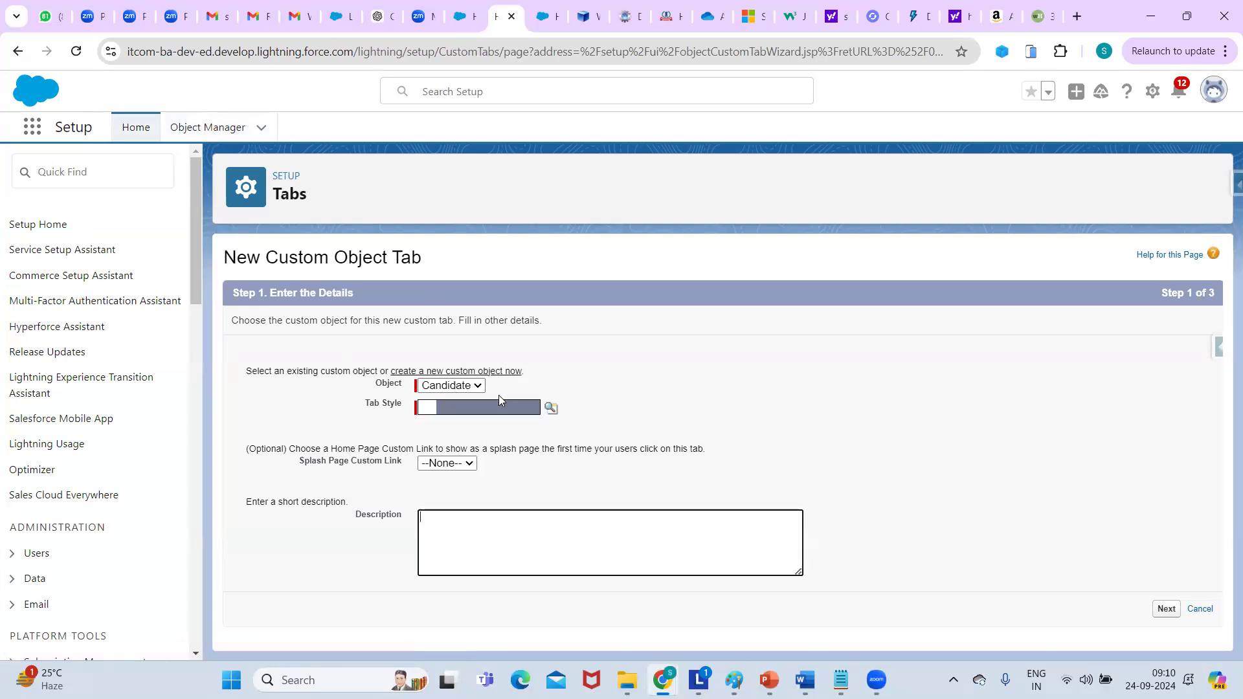
Give the Candidate tab the Compass style and save it with default profile and app visibility.
left_click(551, 408)
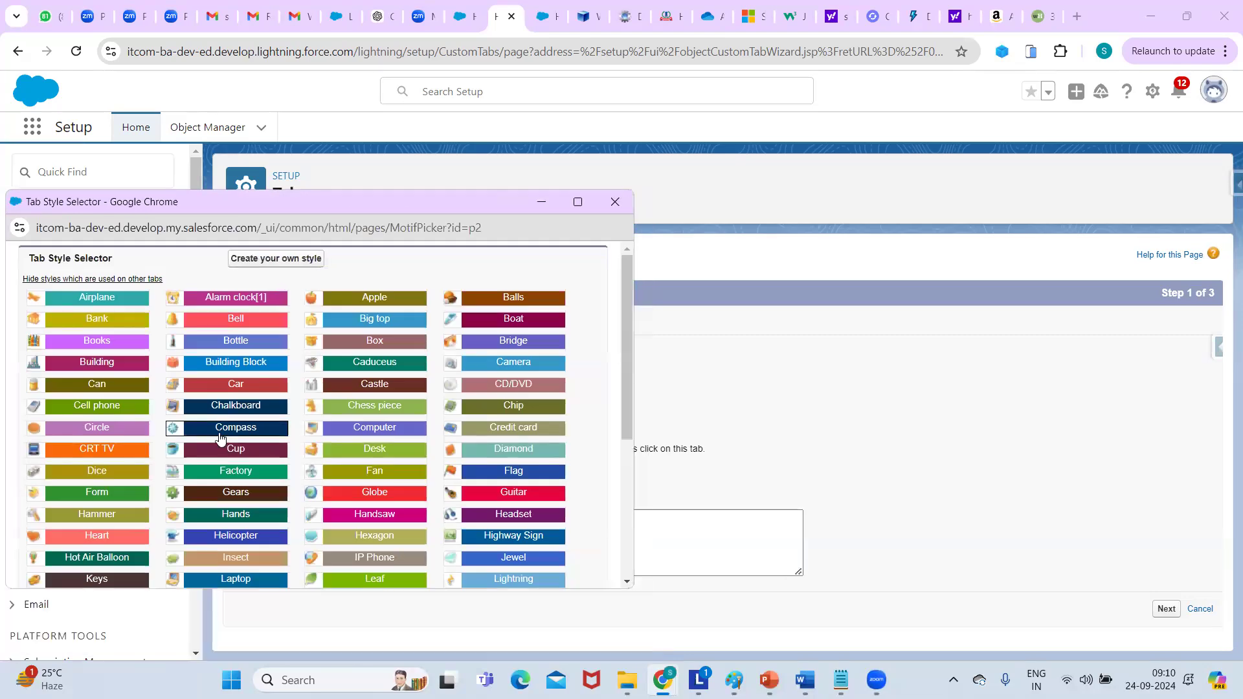
left_click(222, 432)
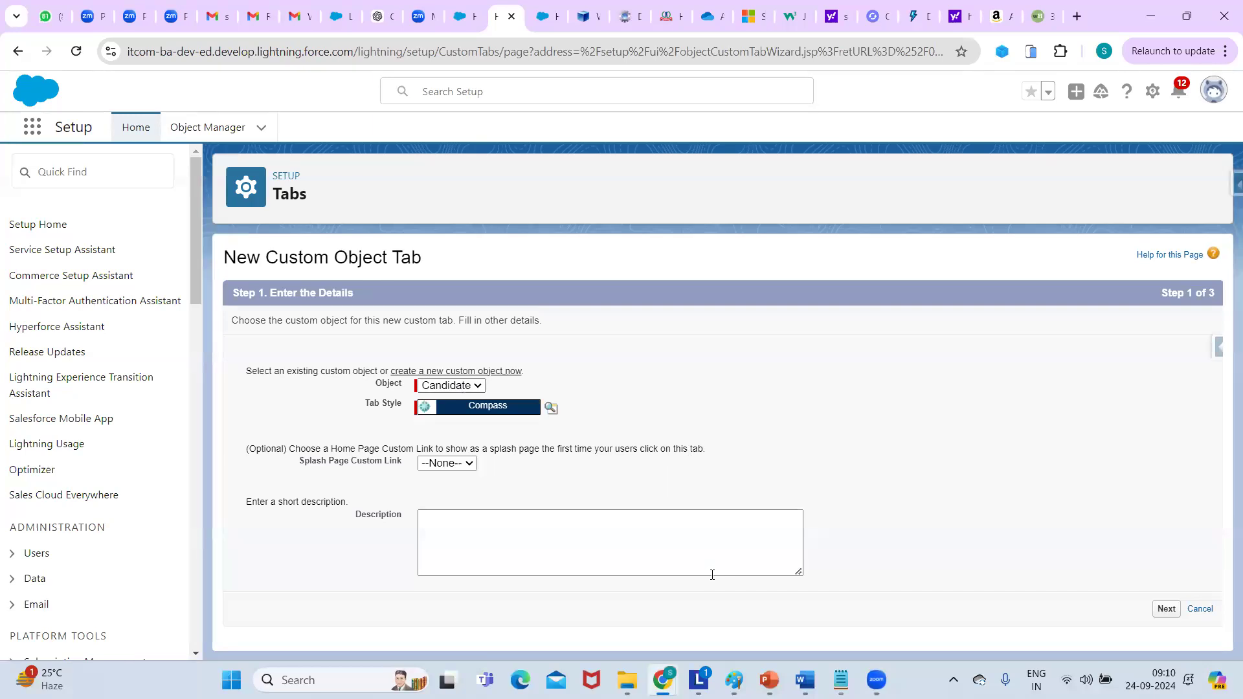
left_click(1166, 608)
left_click_drag(1218, 382, 1215, 572)
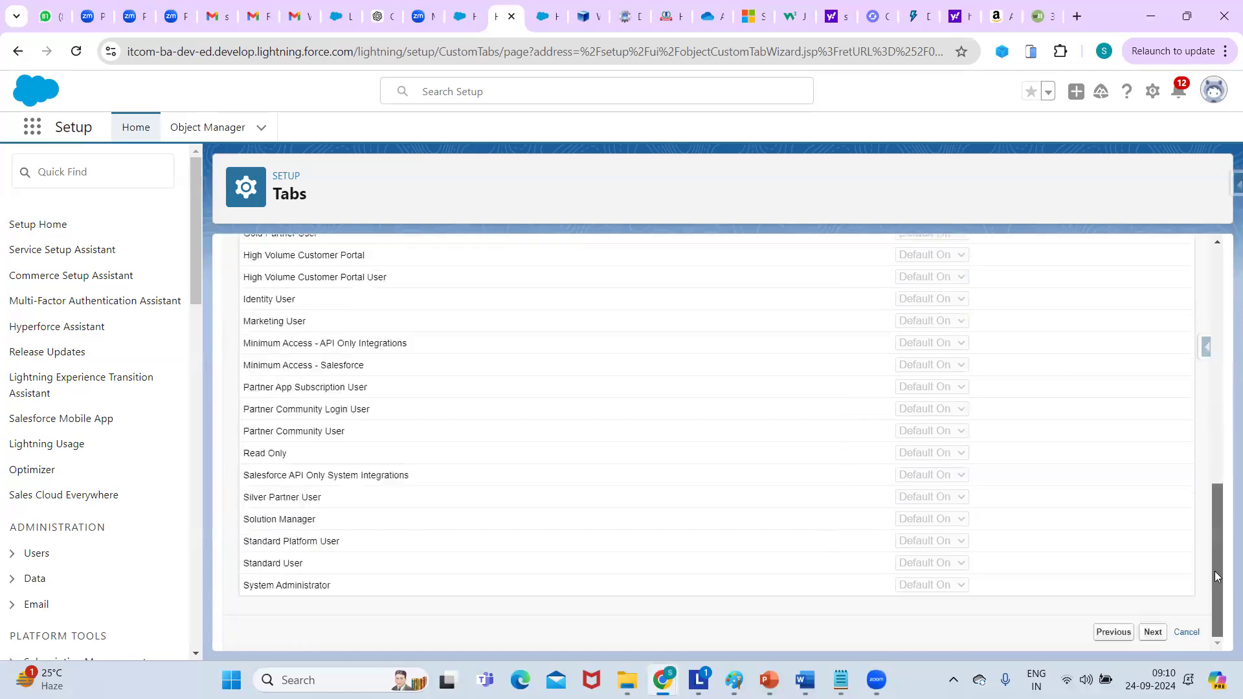
left_click(1153, 632)
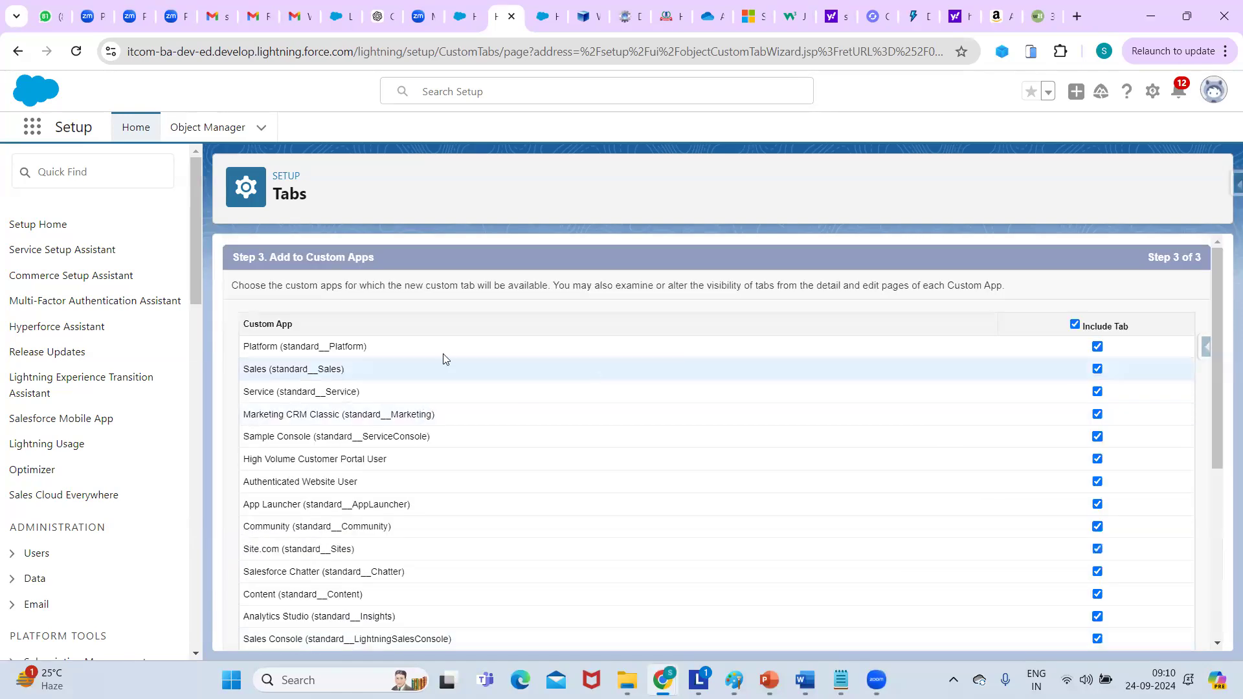
left_click_drag(1226, 275, 1143, 603)
left_click(1150, 632)
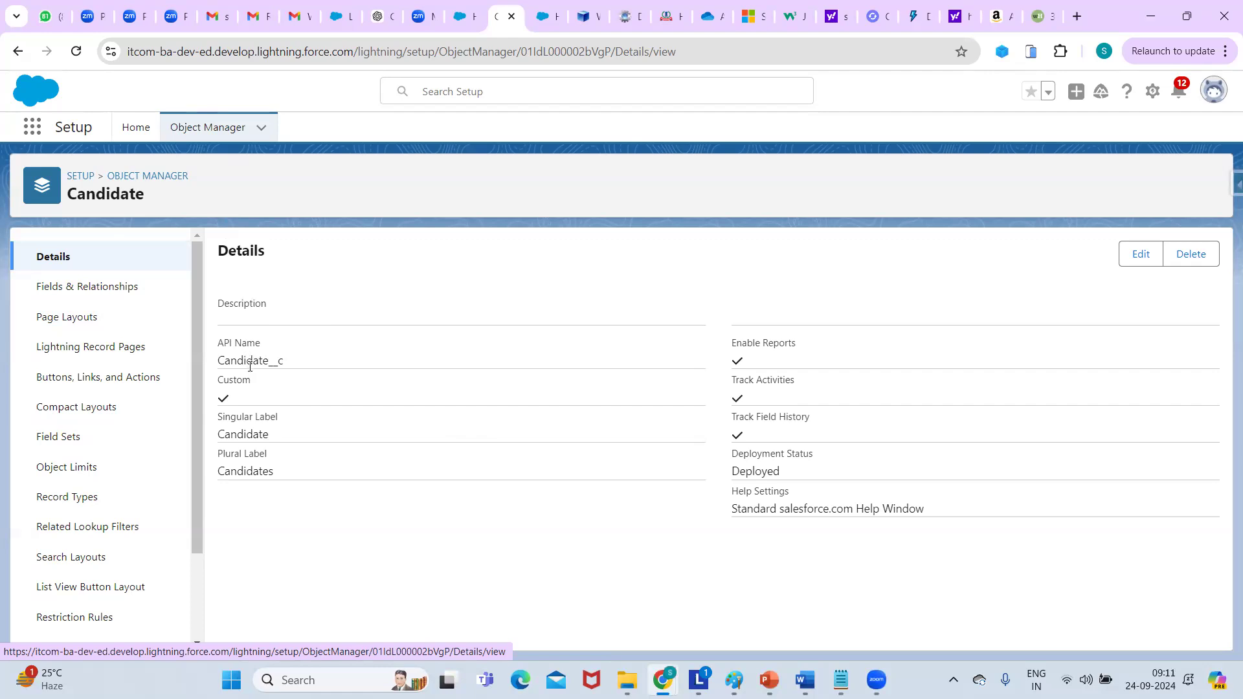
Review the Candidate__c API name and Candidate label, then go to Fields & Relationships.
double_click(272, 361)
left_click(270, 362)
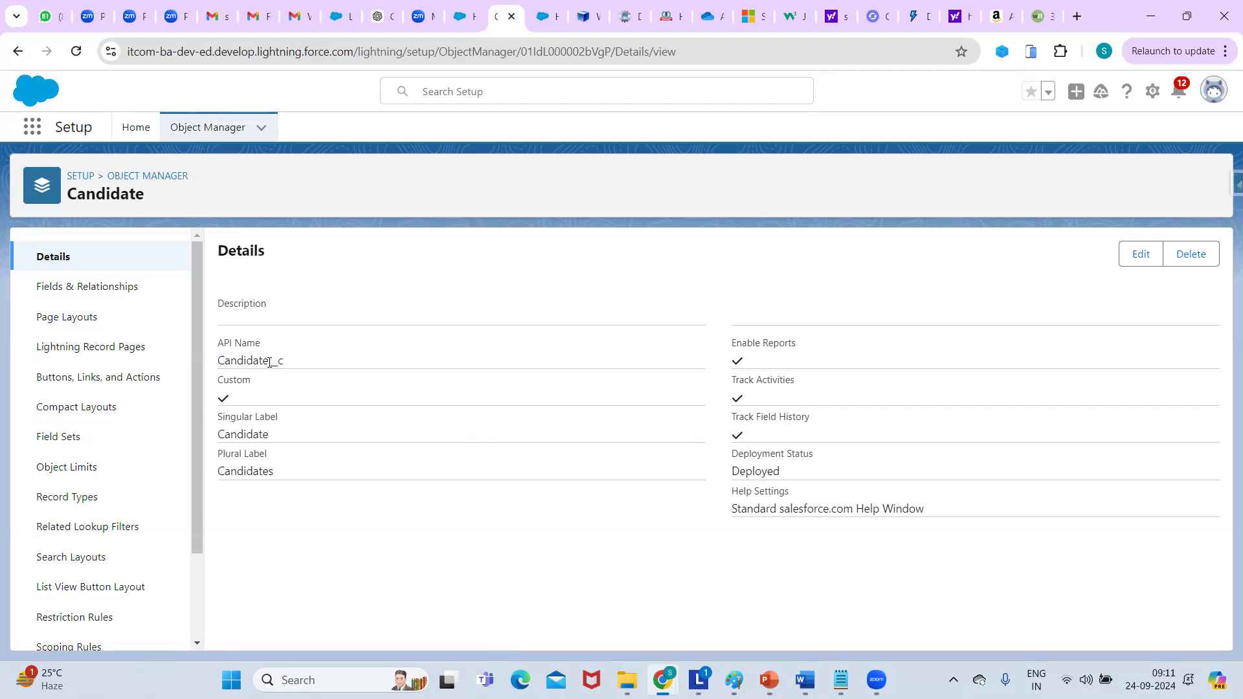
left_click_drag(269, 362, 291, 362)
left_click(322, 362)
double_click(234, 439)
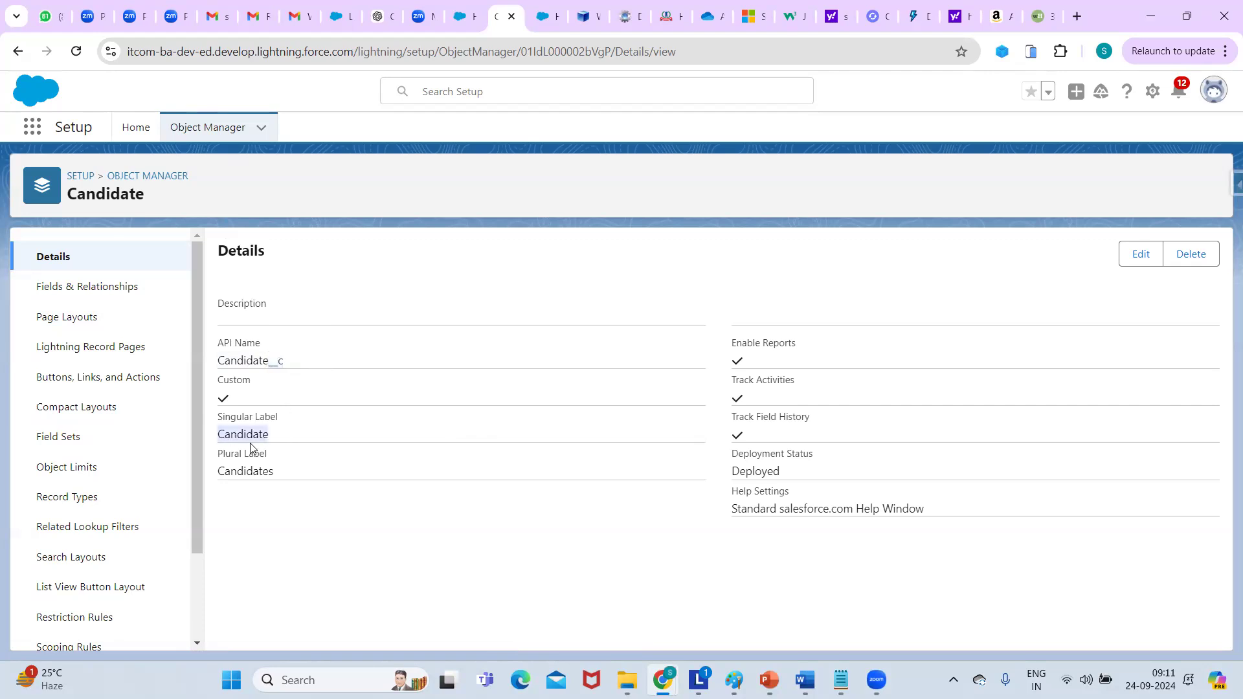
double_click(264, 360)
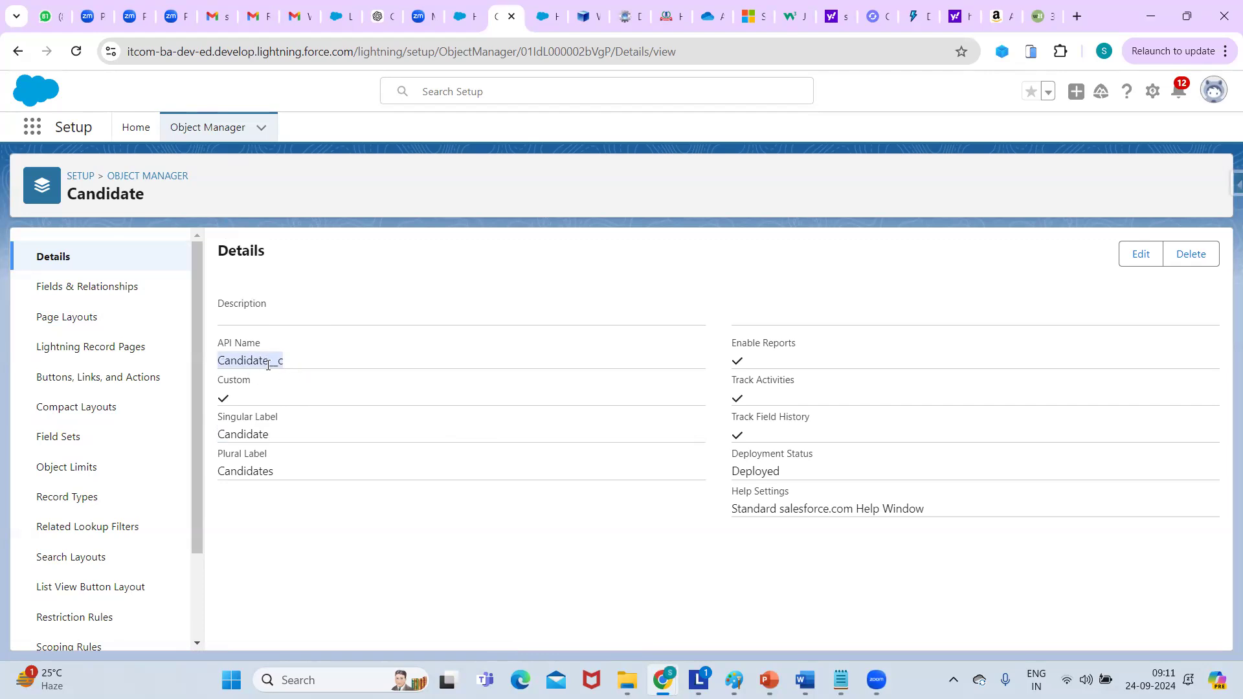
left_click(303, 366)
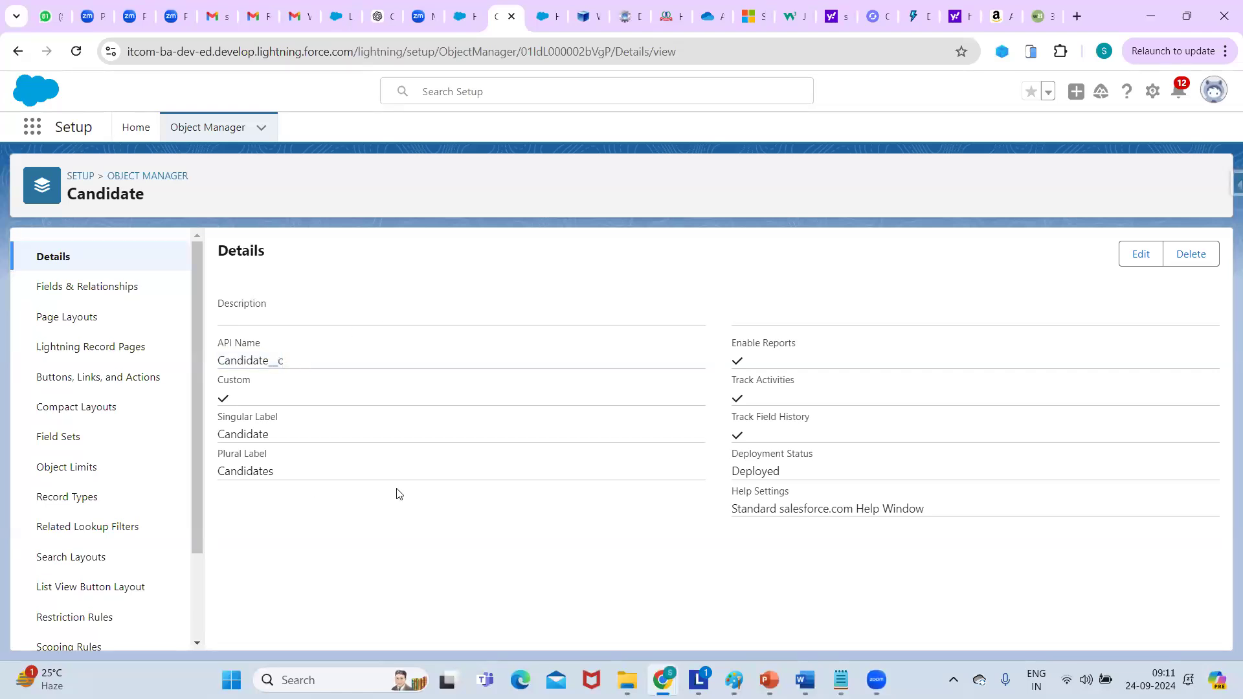
left_click(83, 286)
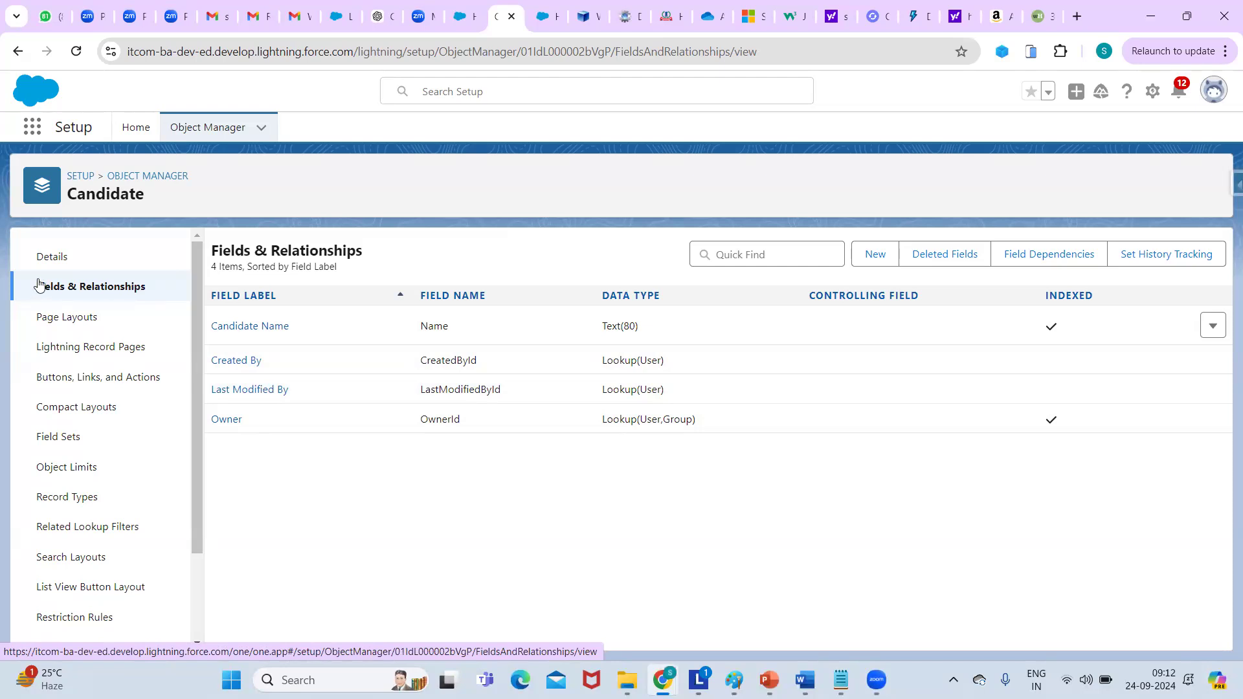
Start a new Candidate field and browse data types such as Checkbox, Currency, Date, Text and Picklist.
left_click(71, 289)
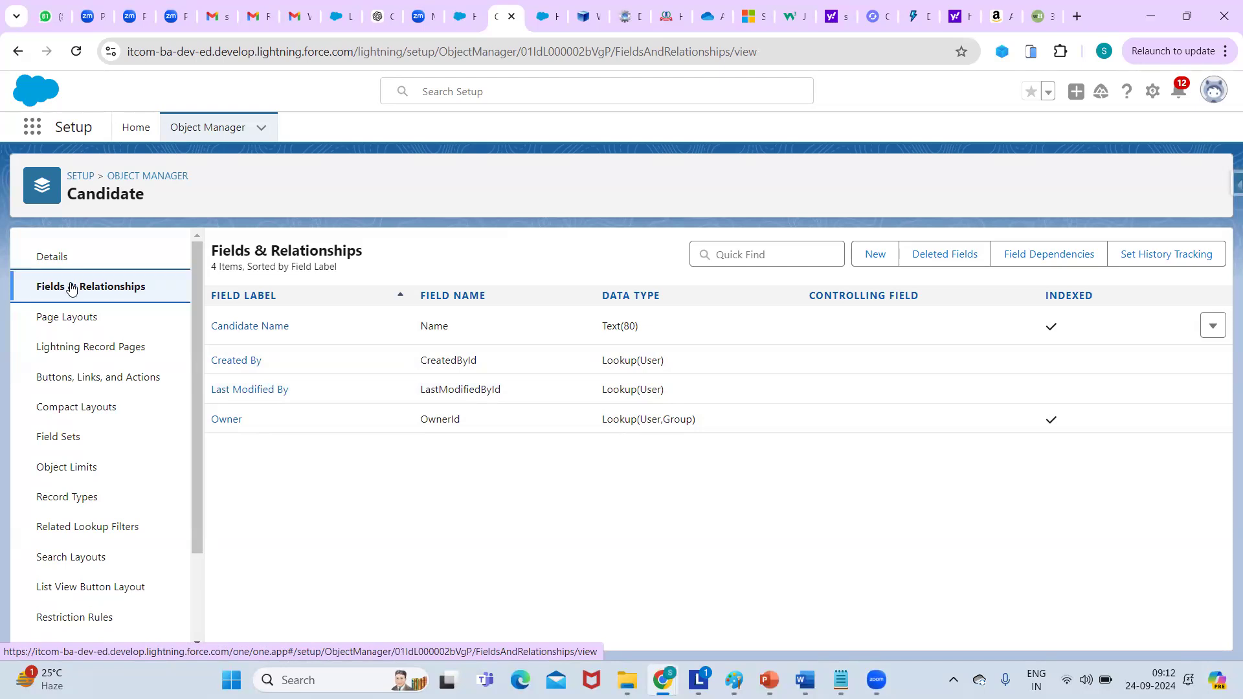
left_click(879, 252)
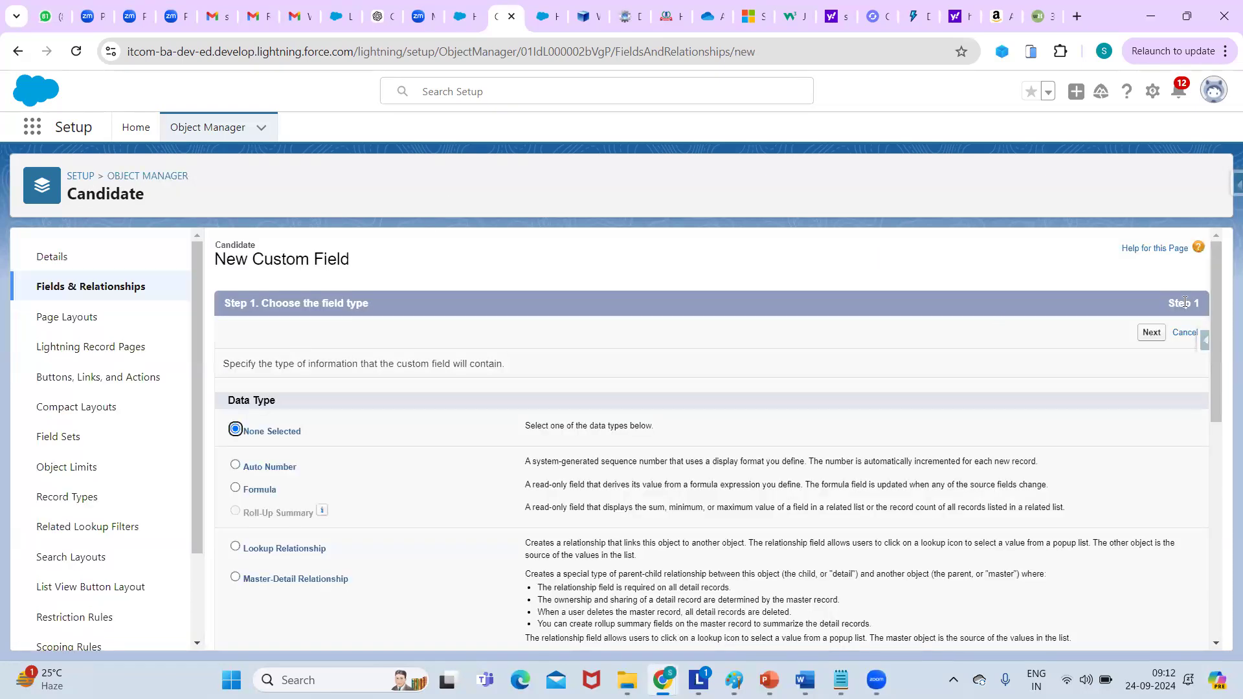
mouse_move(1214, 313)
left_mouse_down()
mouse_move(1220, 357)
mouse_move(1213, 307)
left_mouse_up()
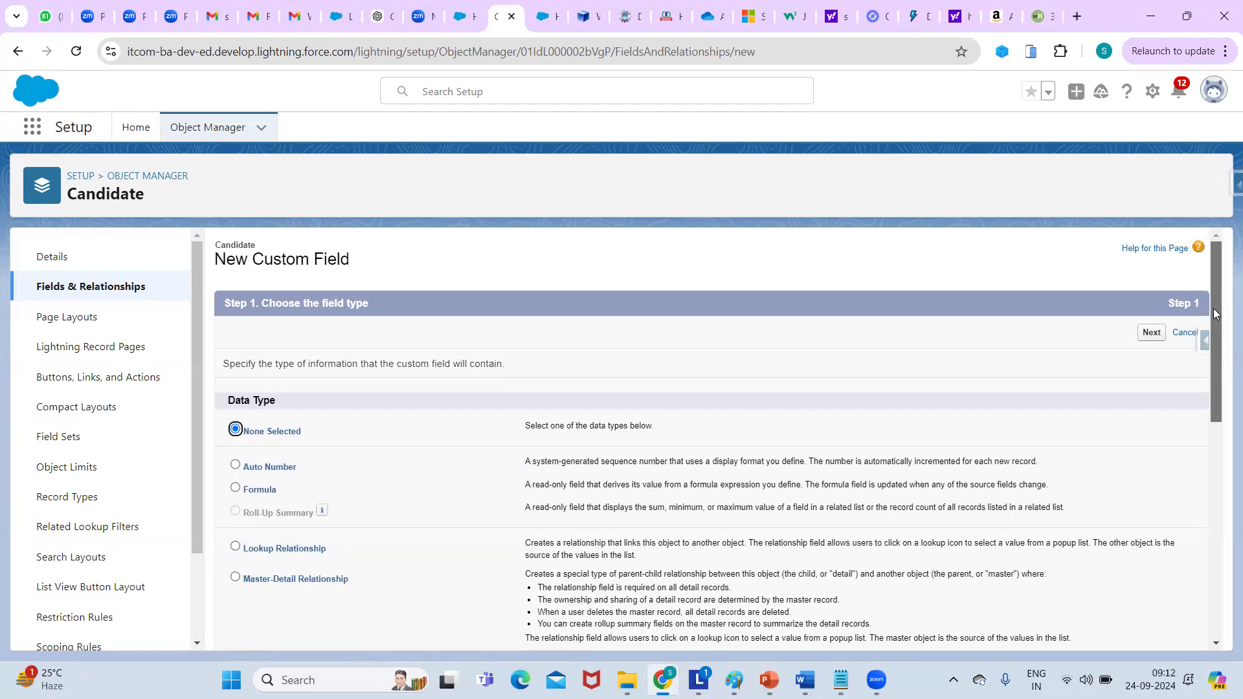
left_click_drag(1213, 308, 1223, 361)
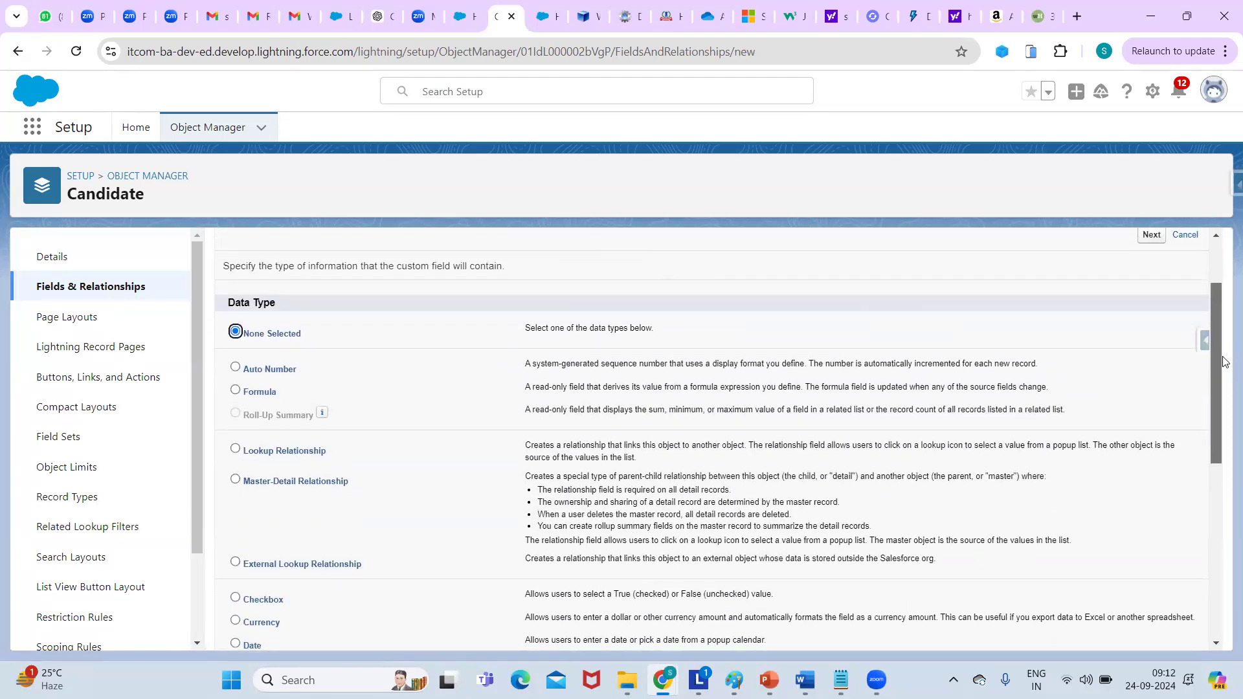
left_click_drag(1223, 357, 1223, 401)
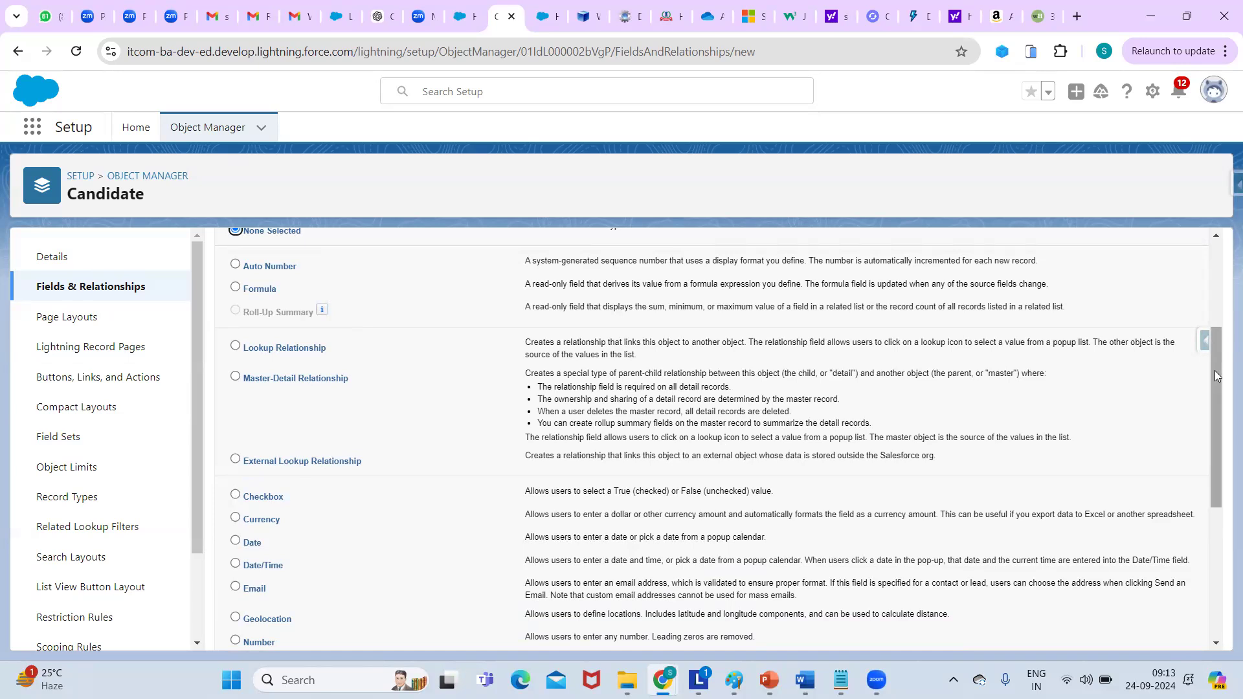
left_click_drag(1217, 375, 1210, 353)
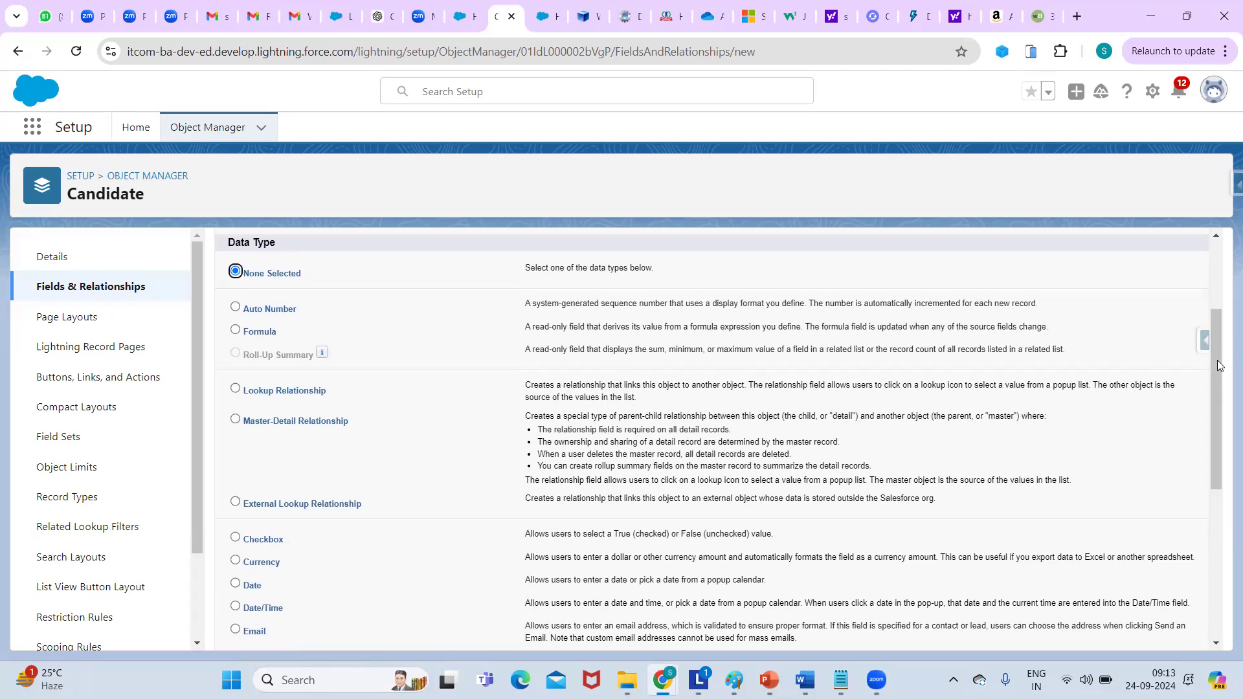
left_click_drag(1217, 360, 1222, 504)
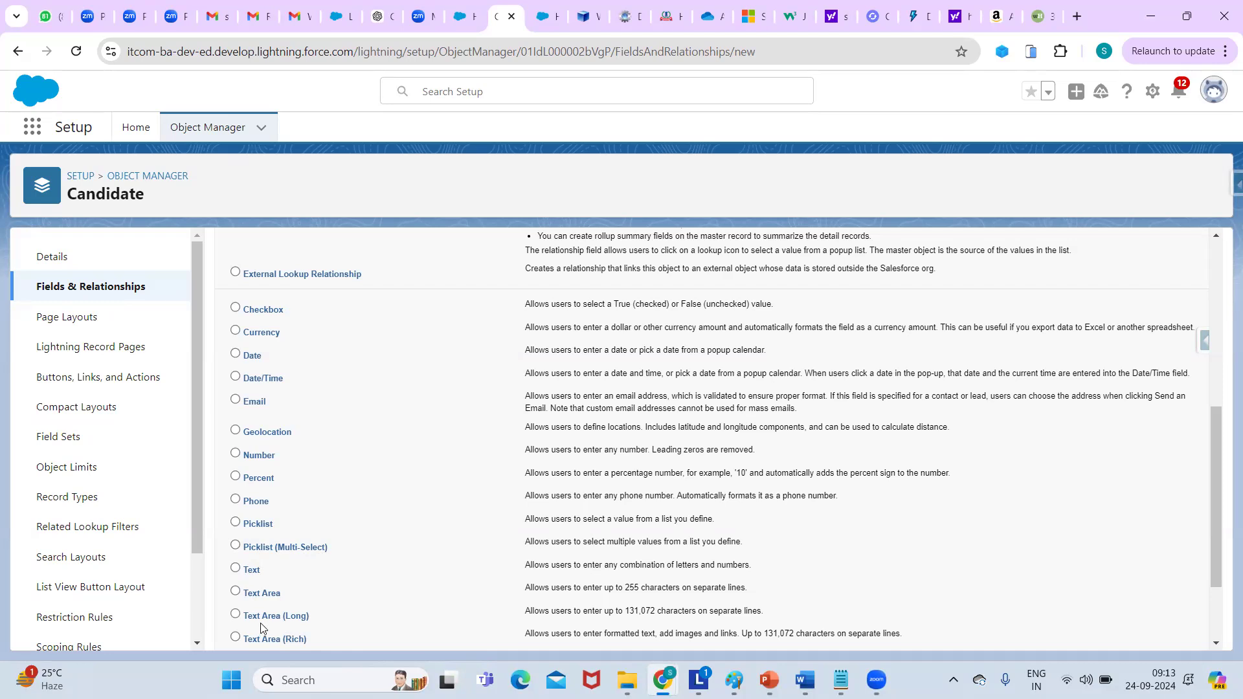
left_click_drag(1223, 422, 1225, 461)
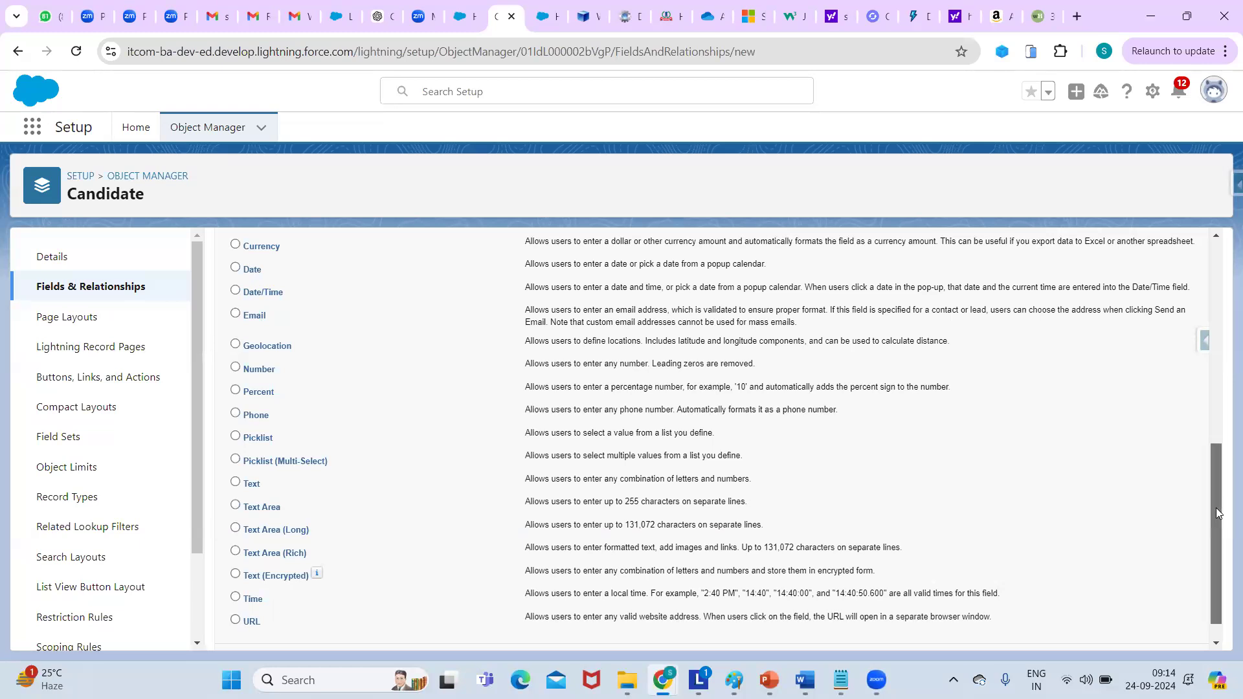
left_click_drag(1216, 509, 1216, 562)
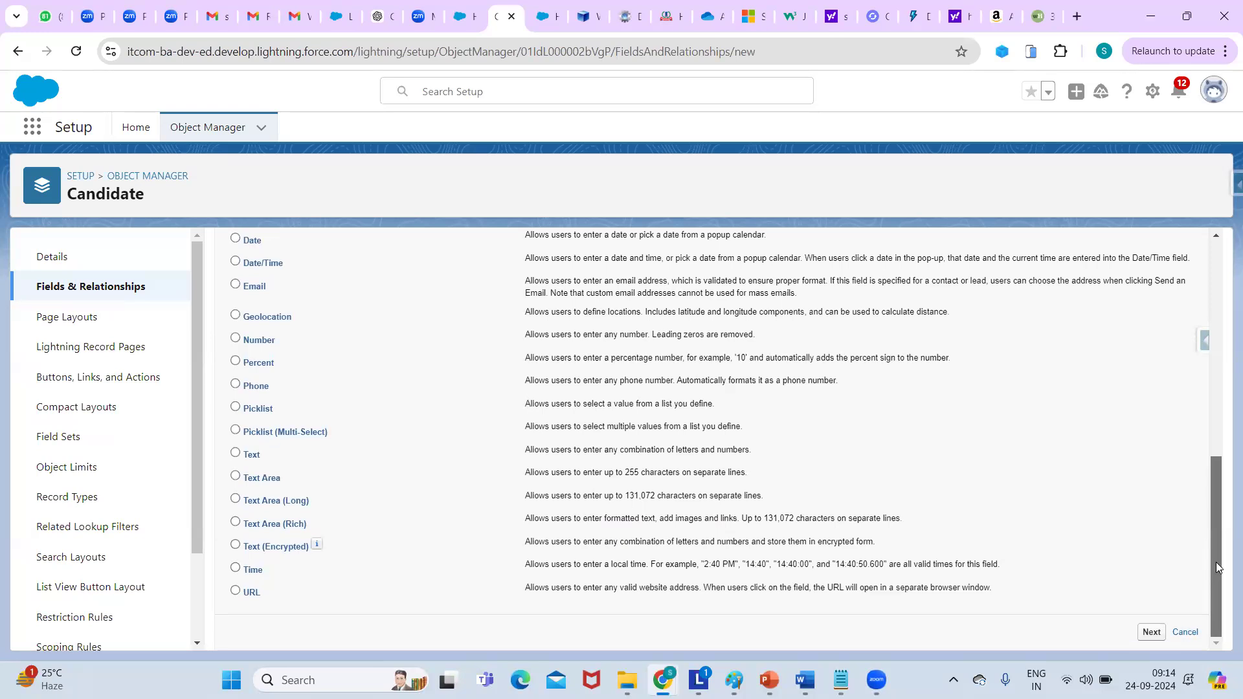
Scroll back up the Step 1 list and select Phone as the field's data type.
scroll(1217, 568, "up", 2)
left_click_drag(1206, 463, 1206, 465)
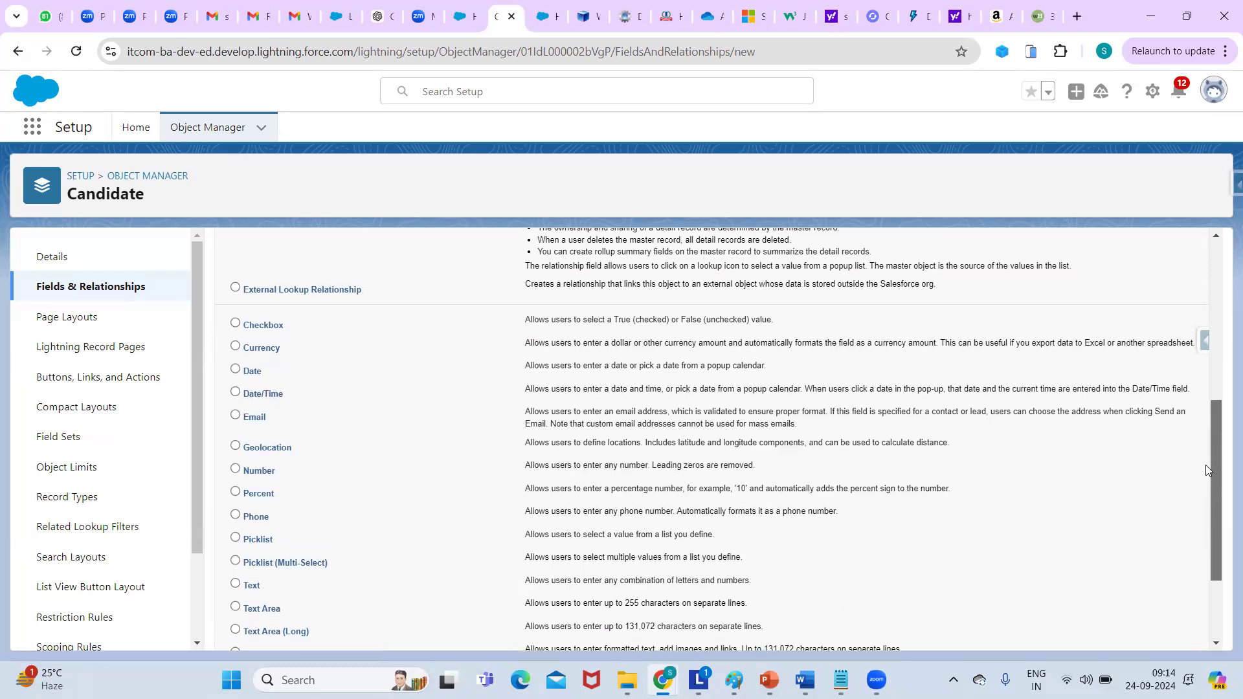
left_click_drag(1206, 465, 1206, 466)
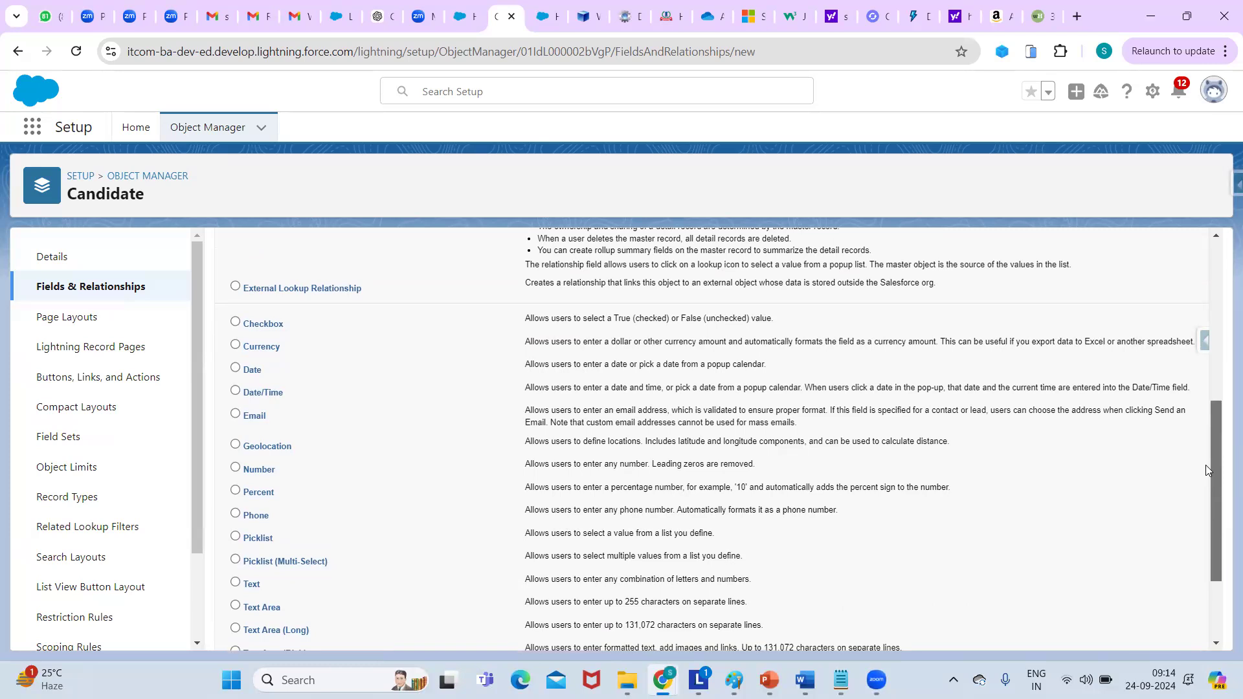
mouse_move(1207, 470)
left_mouse_down()
mouse_move(1208, 425)
mouse_move(1223, 483)
mouse_move(1223, 460)
left_mouse_up()
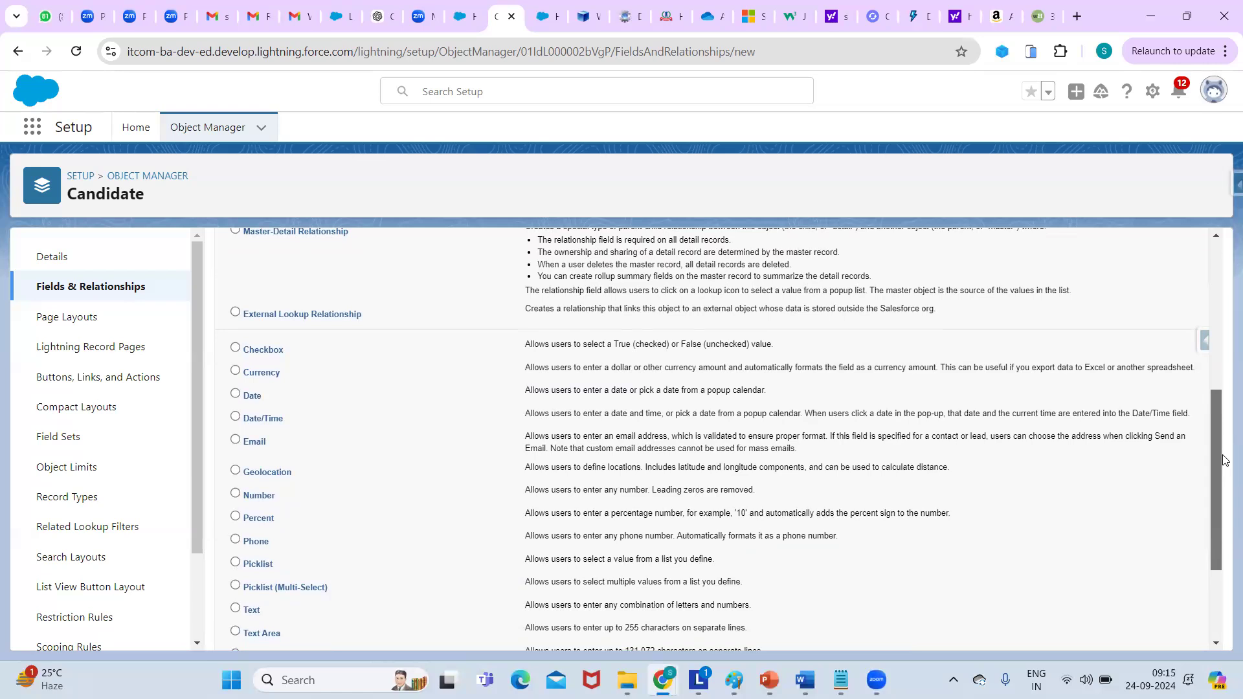
left_click_drag(1223, 459, 1223, 463)
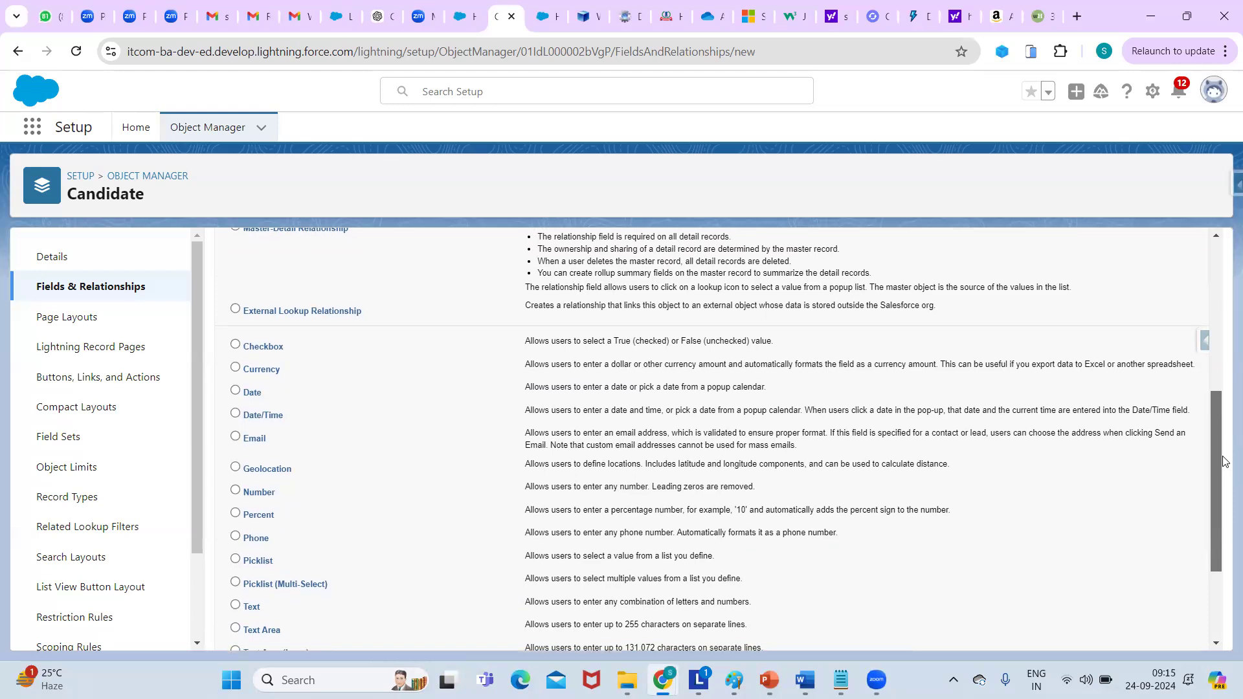
mouse_move(1224, 461)
left_mouse_down()
mouse_move(1212, 474)
mouse_move(1221, 460)
left_mouse_up()
mouse_move(1222, 460)
left_mouse_down()
mouse_move(1213, 353)
mouse_move(1224, 480)
left_mouse_up()
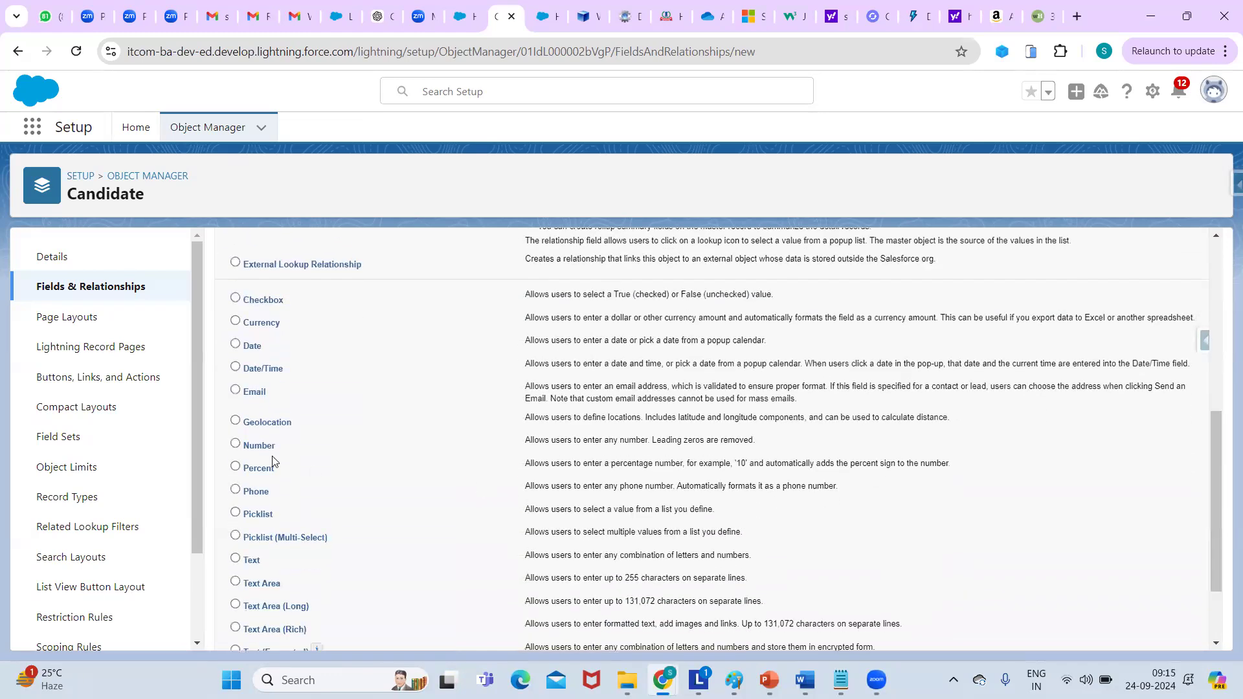
left_click(236, 489)
Set both the Field Label and Field Name to Mobile.
left_click_drag(1214, 494, 1222, 633)
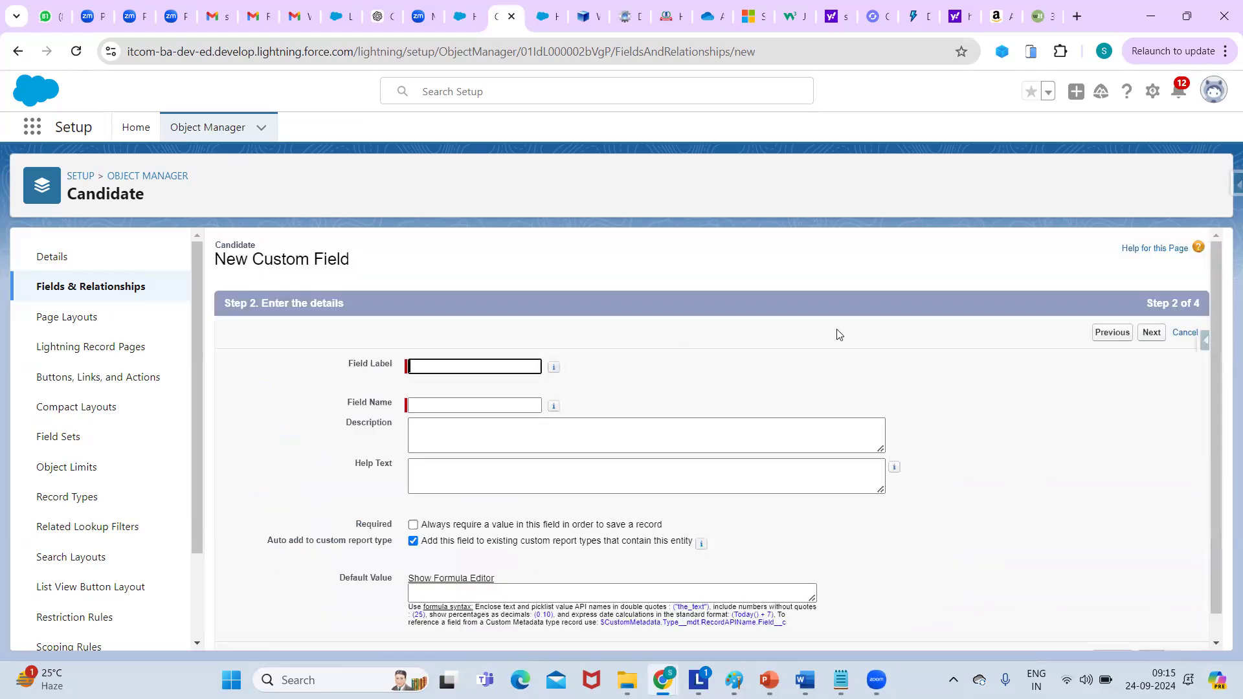
left_click(516, 369)
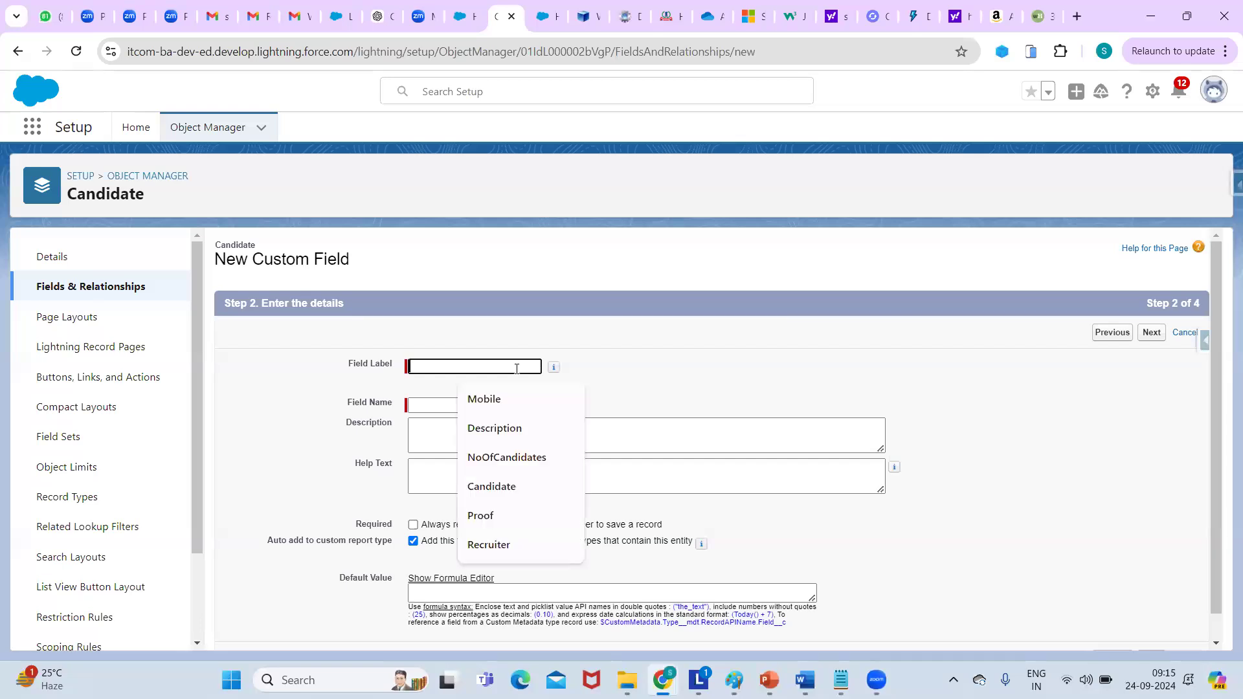
left_click(484, 400)
left_click(463, 409)
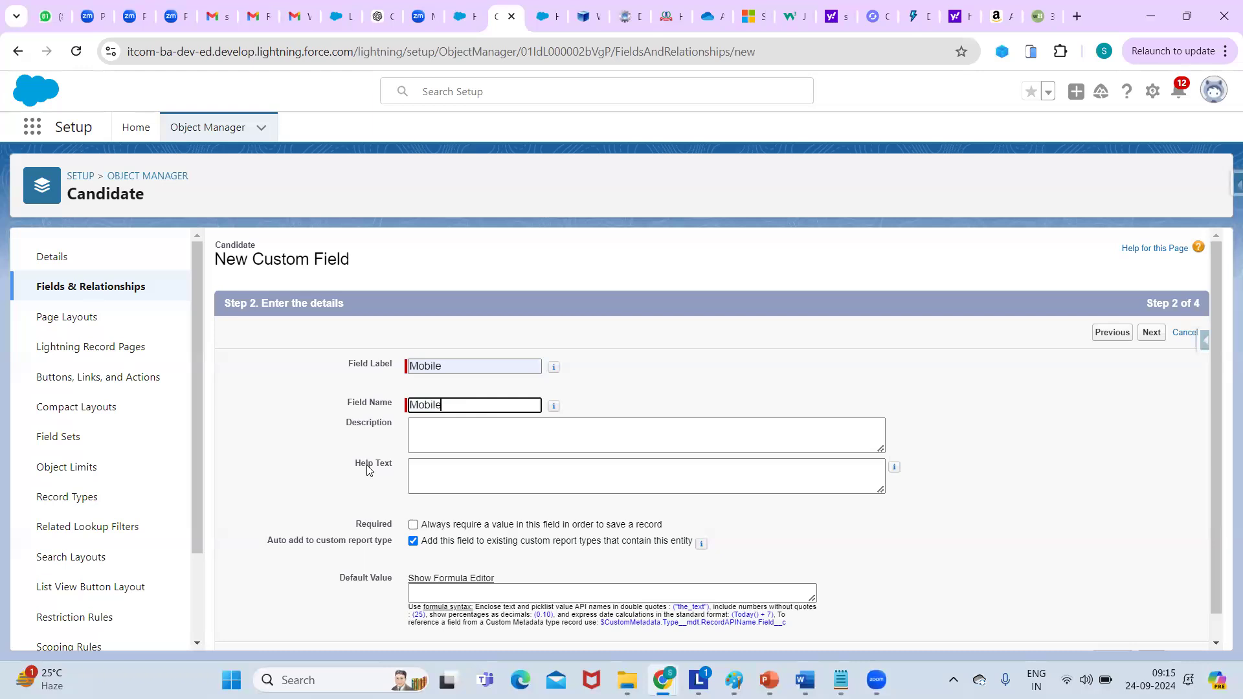
Step through the Description and Help Text fields on to Default Value.
left_click(420, 437)
left_click(426, 465)
left_click(426, 431)
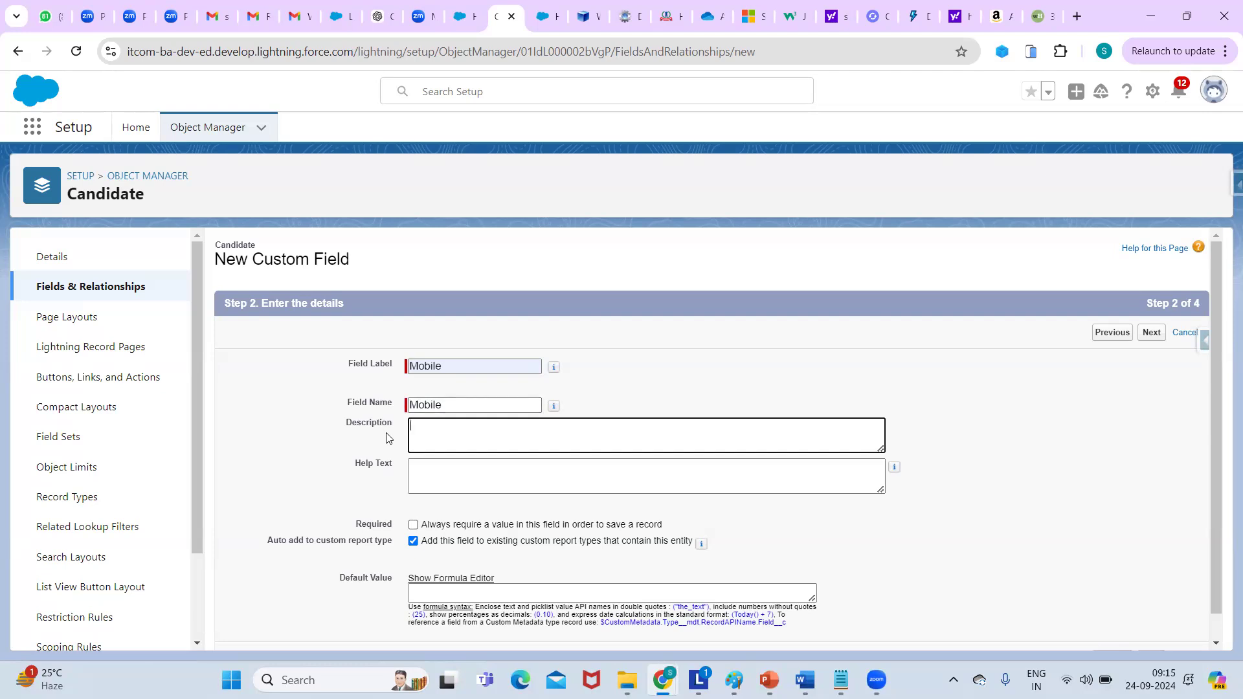
left_click(439, 468)
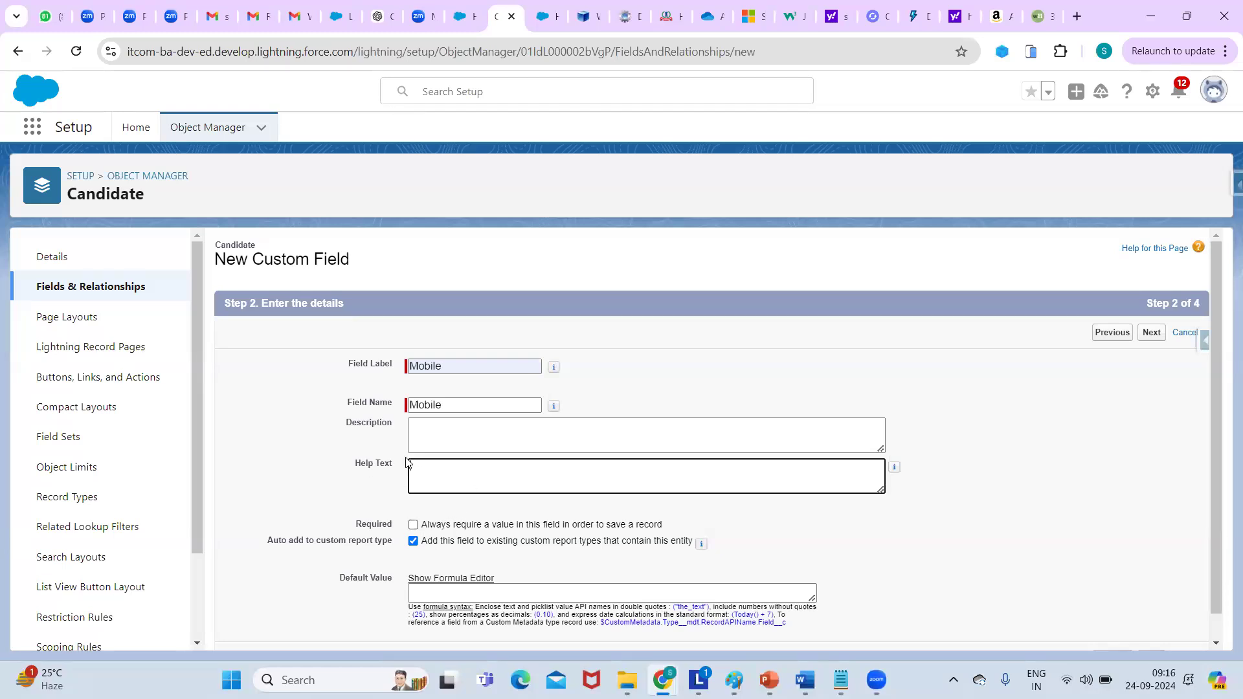
left_click(413, 526)
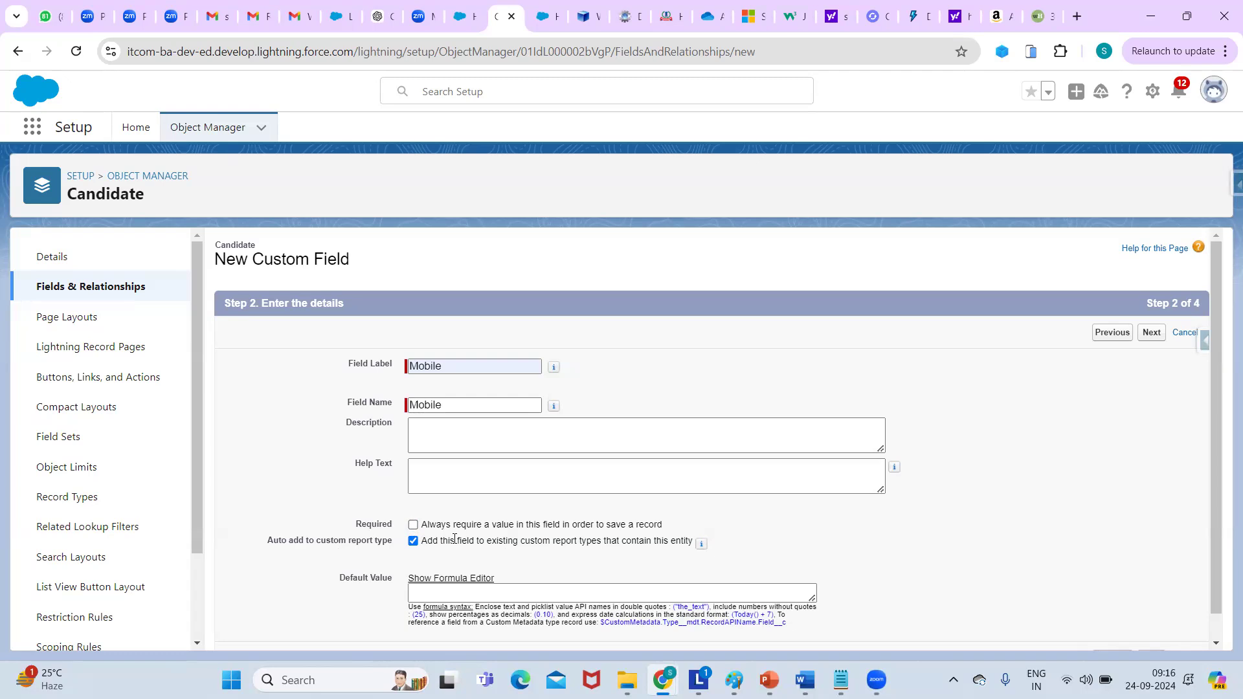
left_click_drag(262, 545, 567, 555)
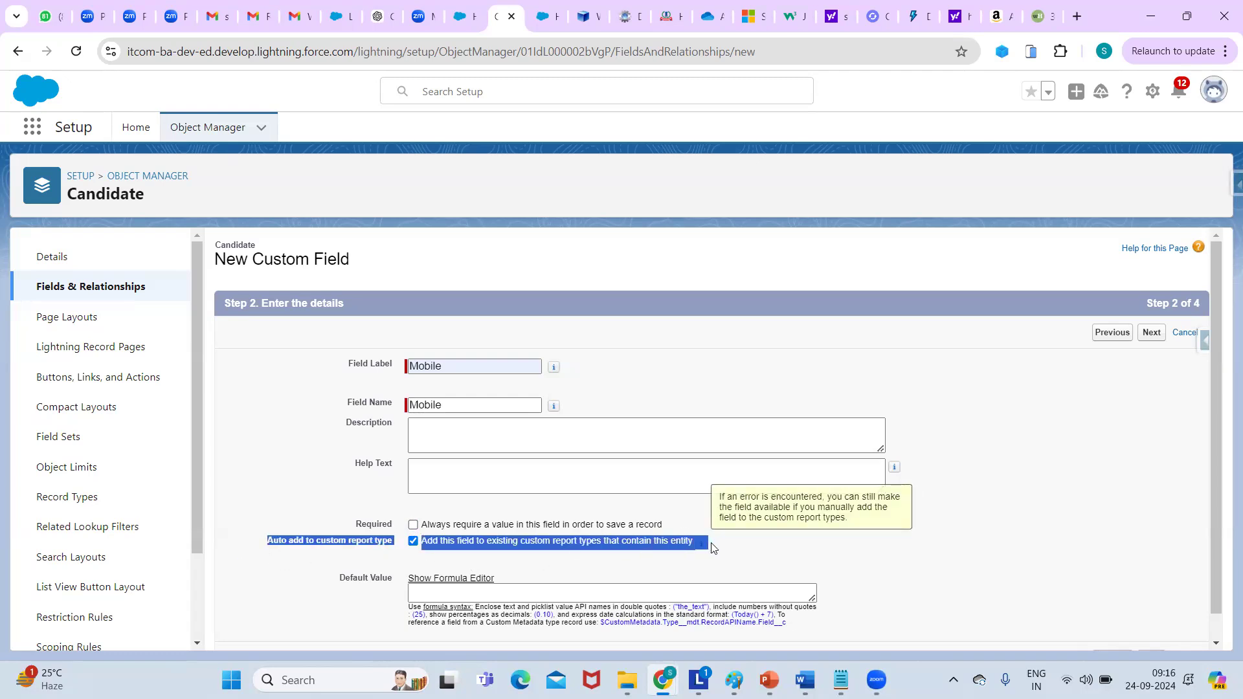
left_click(750, 559)
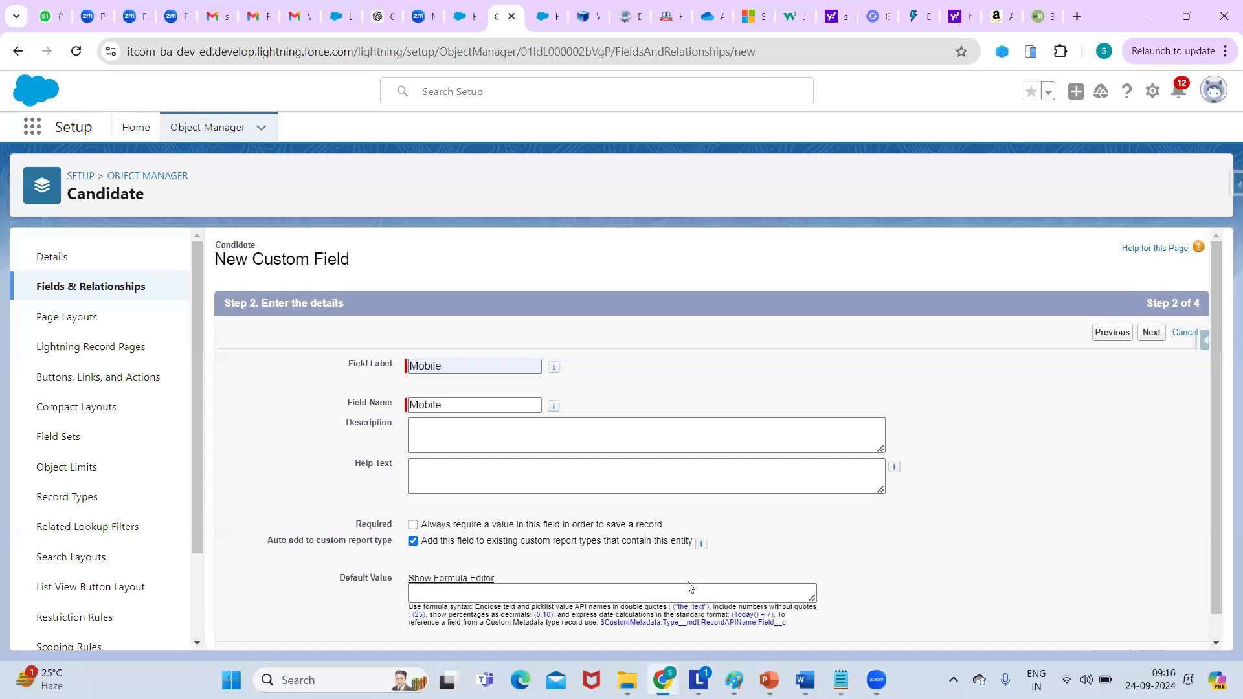
left_click(512, 596)
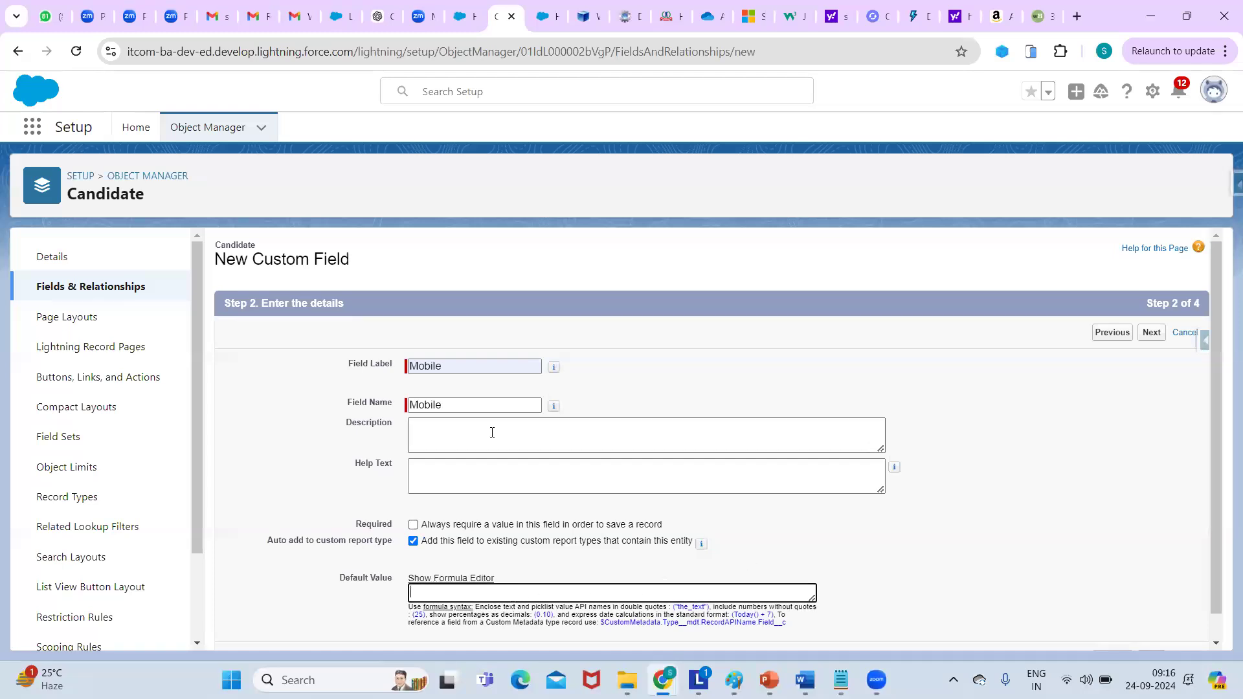
Show the formula editor, keep the Candidate Layout checked, and Save & New the Mobile field.
left_click(442, 579)
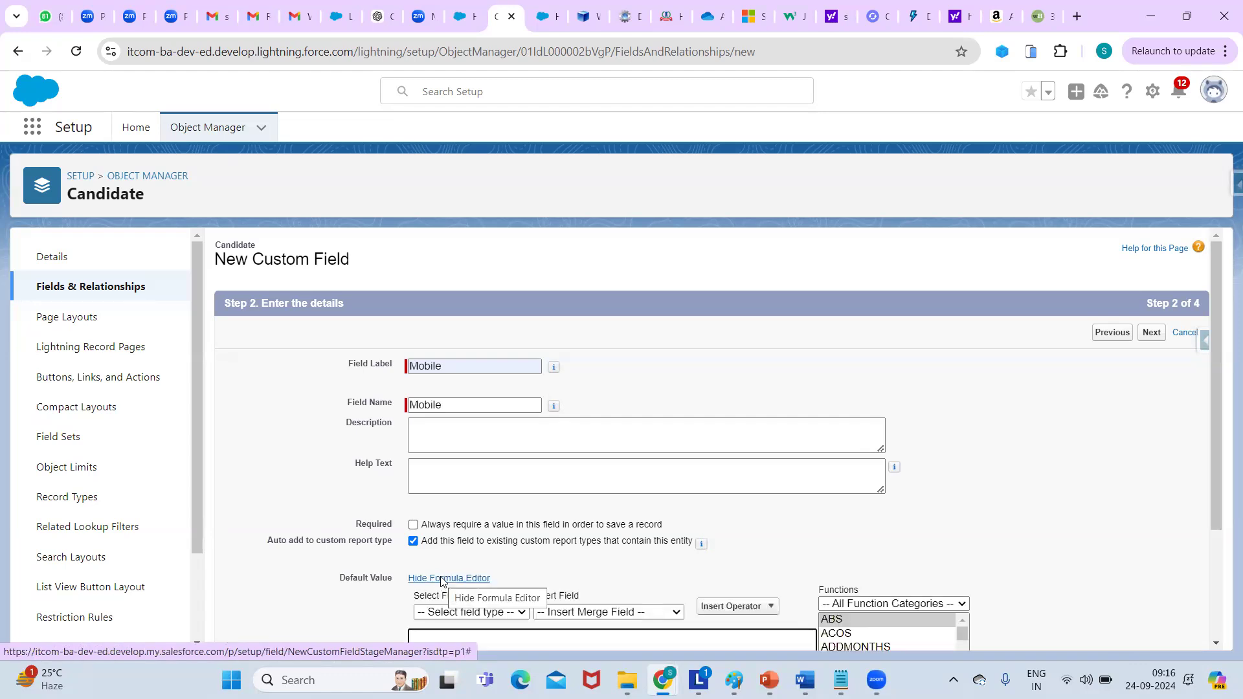
left_click_drag(1217, 387, 1223, 576)
left_click_drag(1214, 493, 1182, 399)
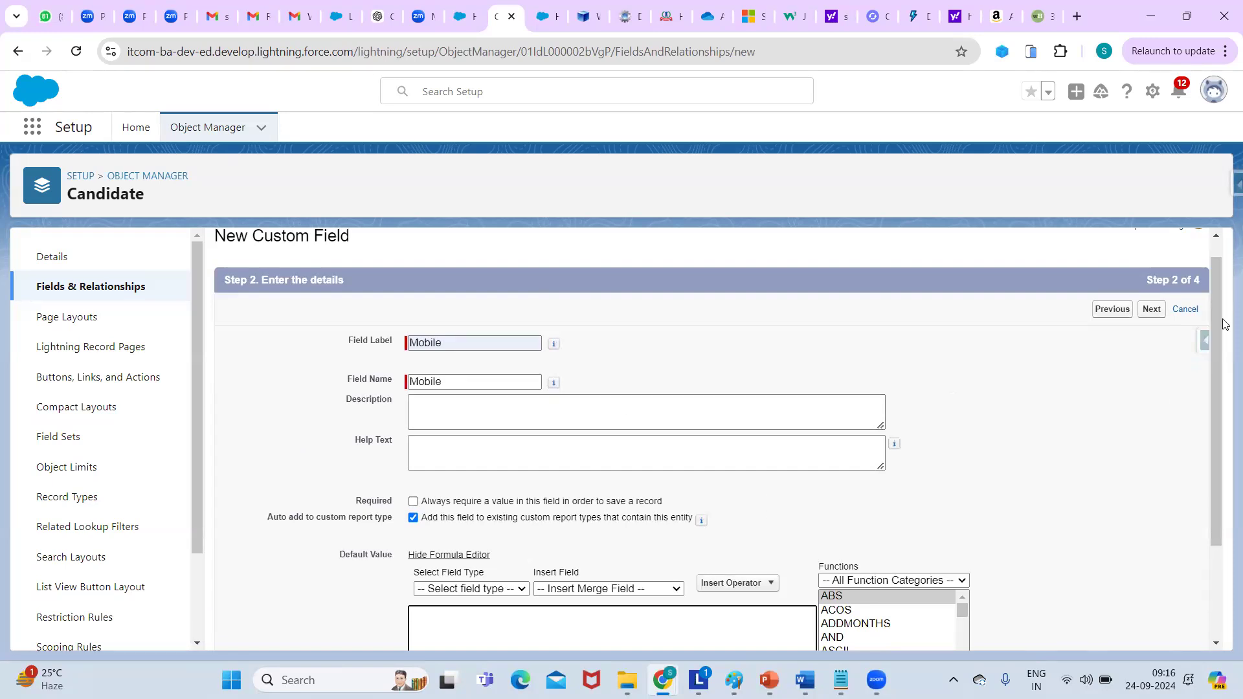
left_click(1156, 310)
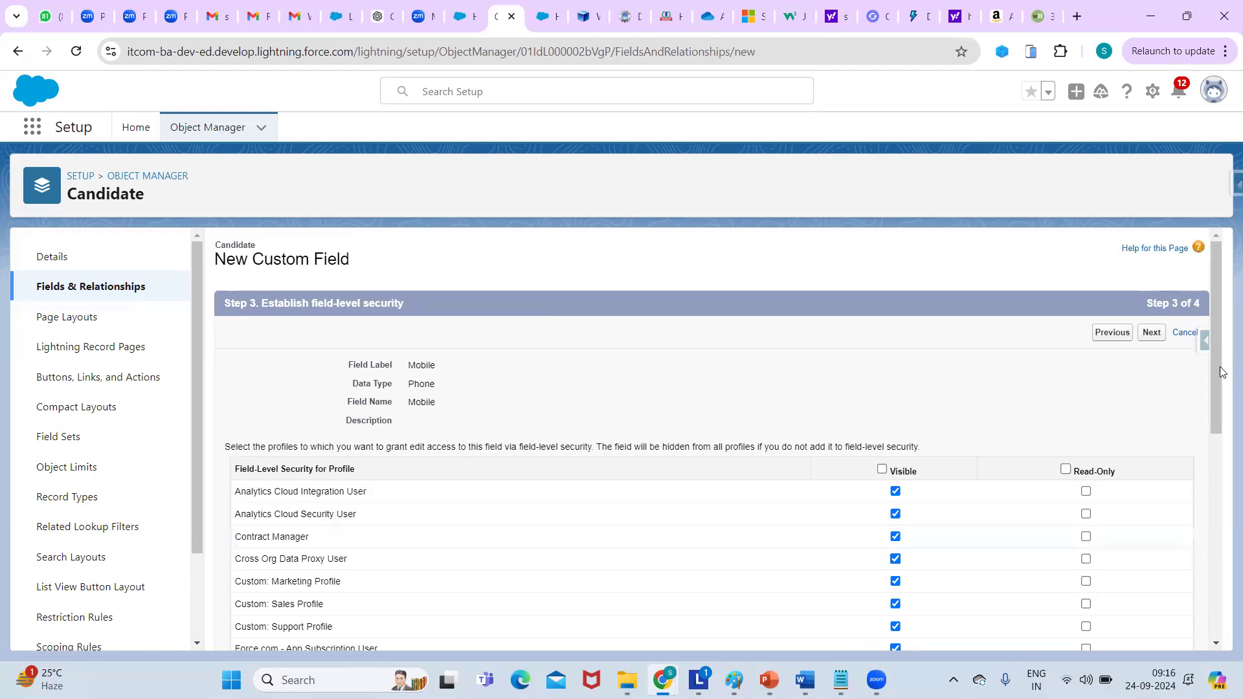
mouse_move(1220, 371)
left_mouse_down()
mouse_move(1224, 472)
mouse_move(1222, 387)
left_mouse_up()
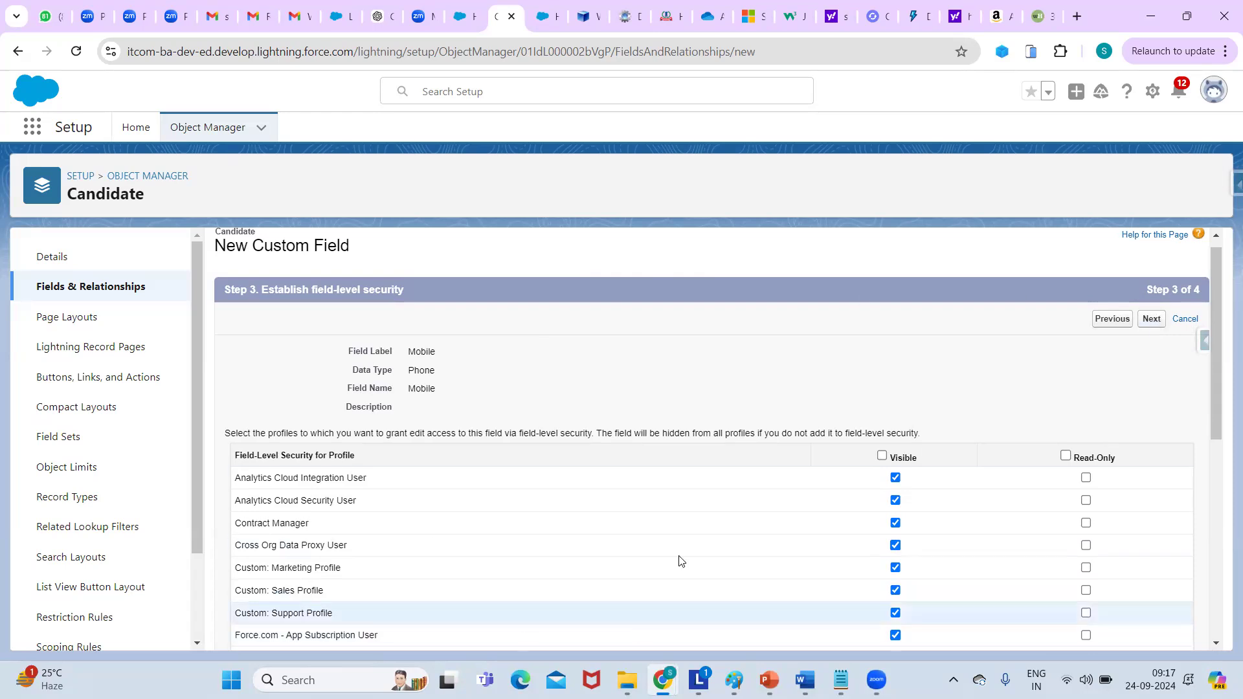
left_click(1151, 320)
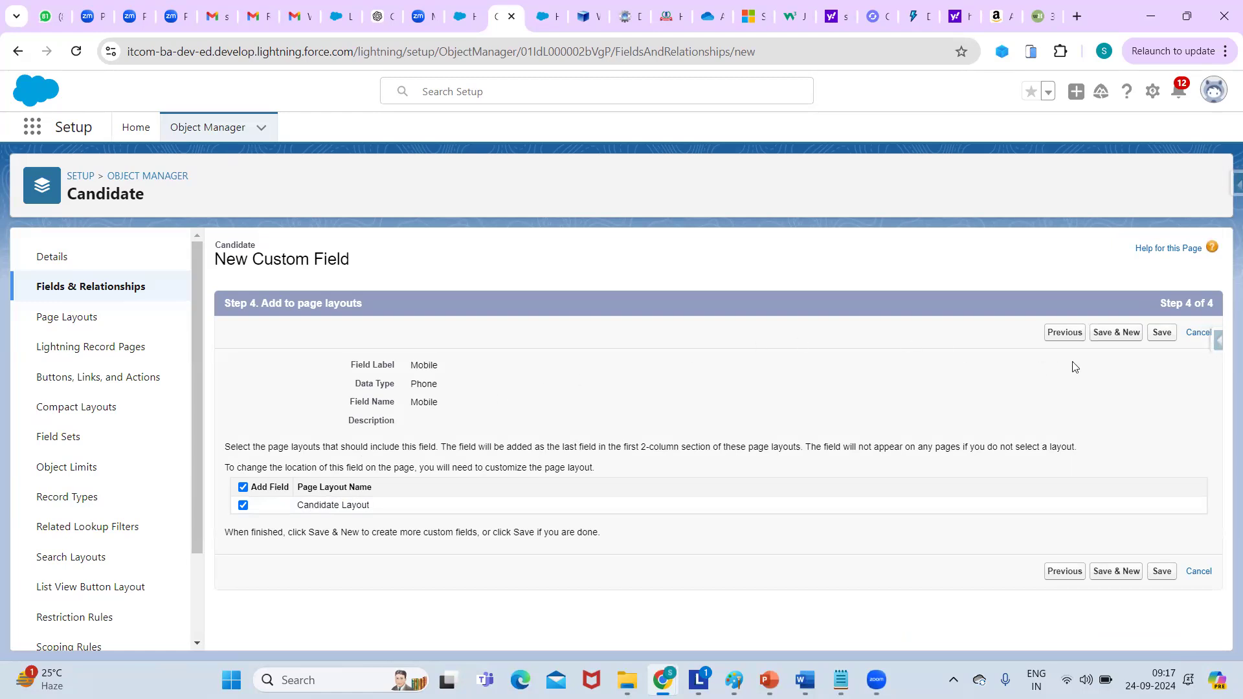
left_click(1113, 332)
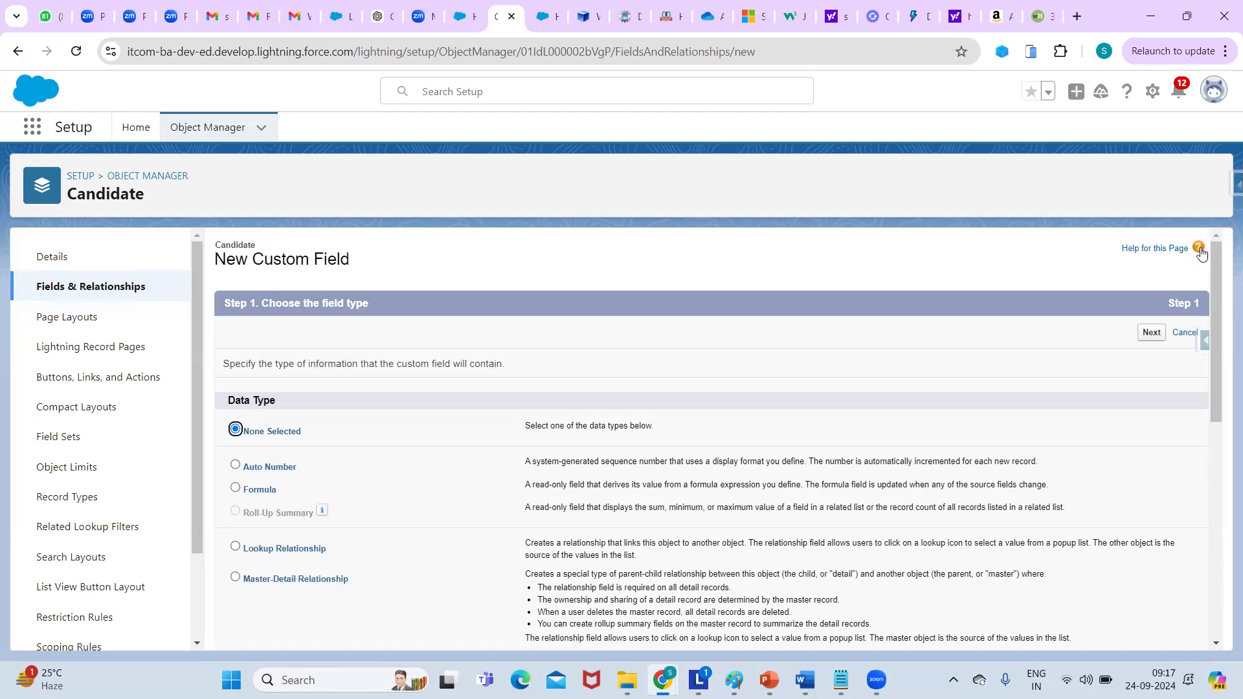
Choose Email as the next field's data type.
left_click_drag(1217, 288, 1155, 424)
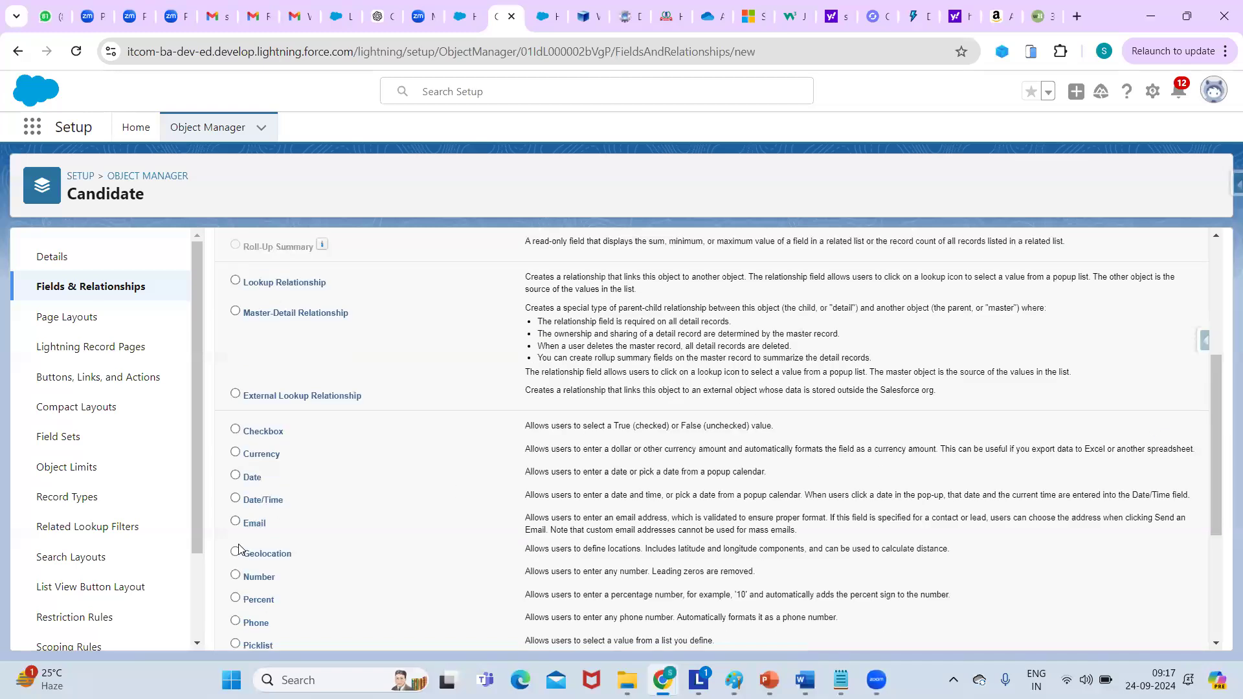
left_click(235, 523)
left_click_drag(1217, 391, 1197, 248)
left_click(1156, 334)
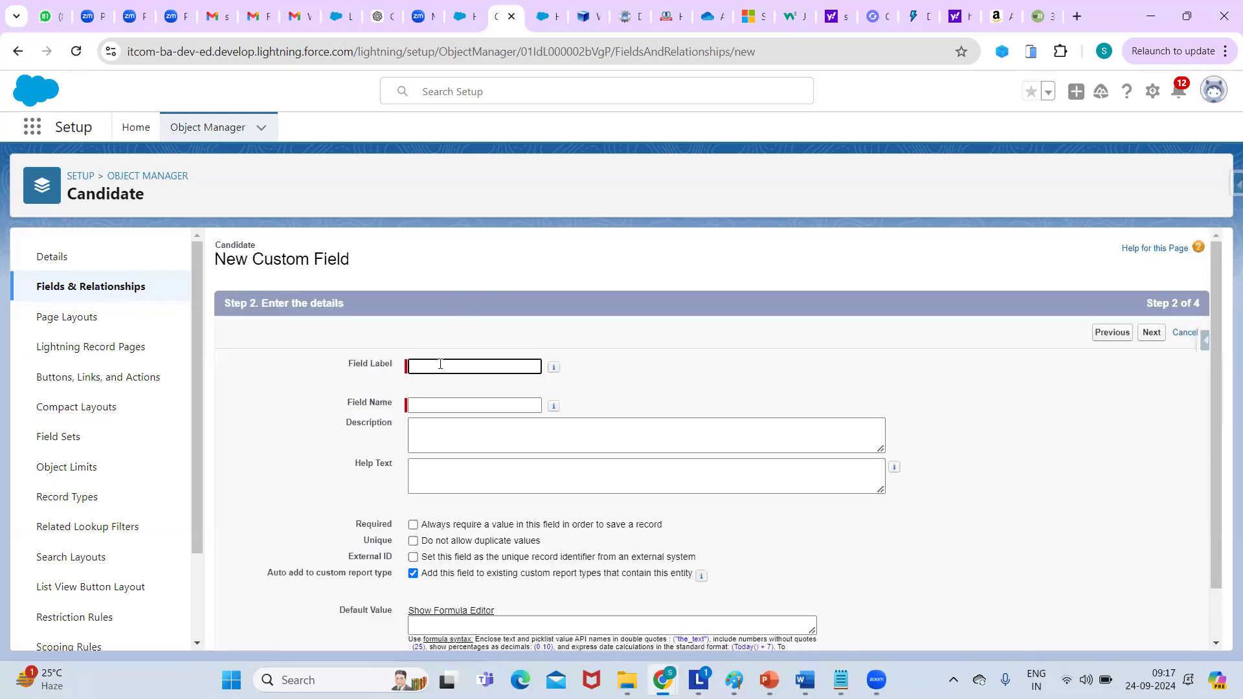
Set the Field Label and Field Name to Email.
left_click(441, 363)
type("Email")
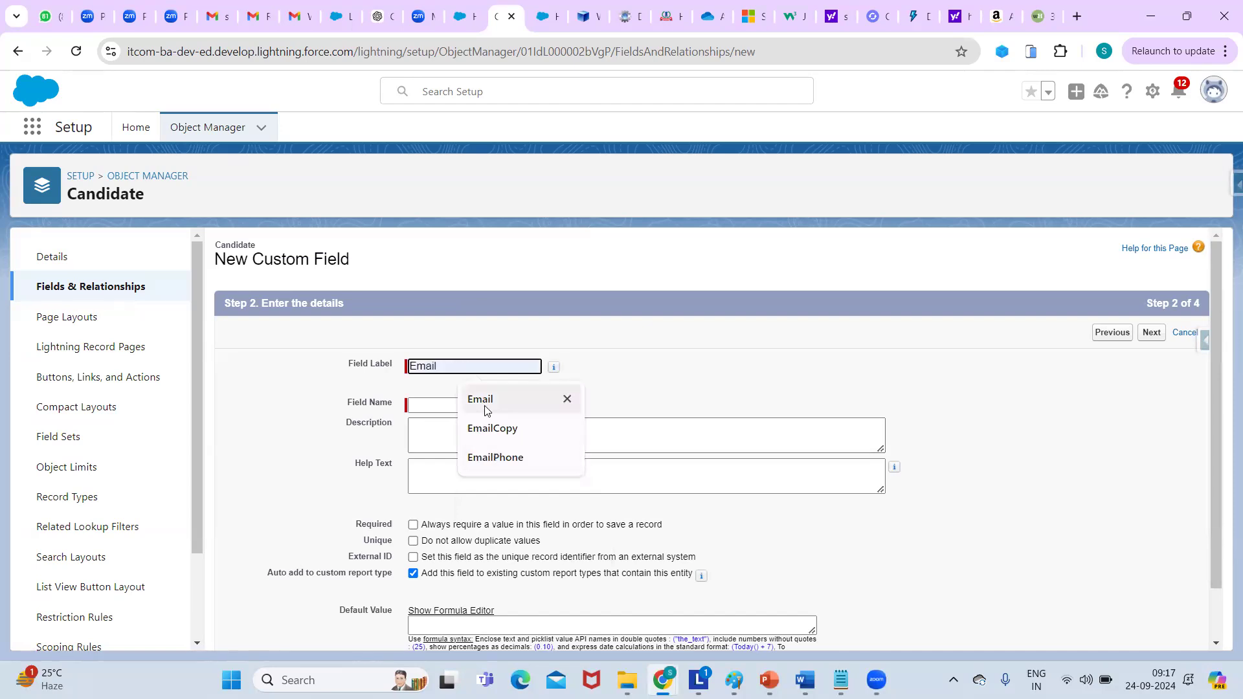
left_click(485, 403)
left_click(457, 410)
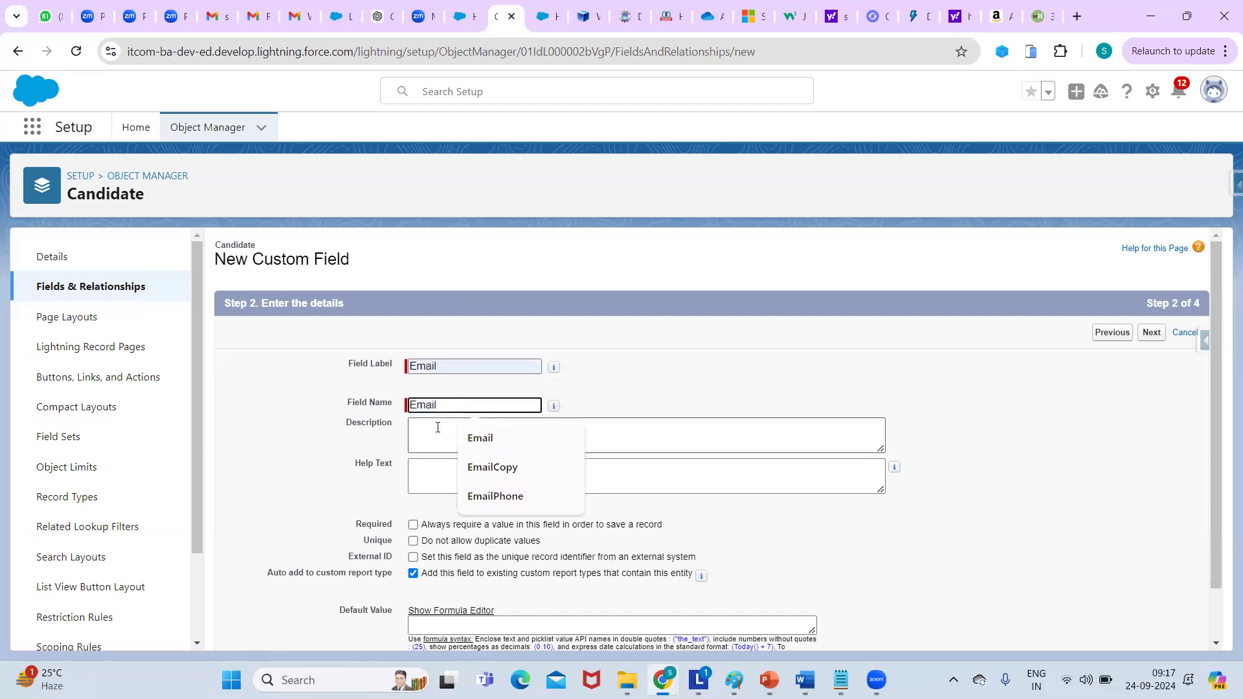
left_click(785, 540)
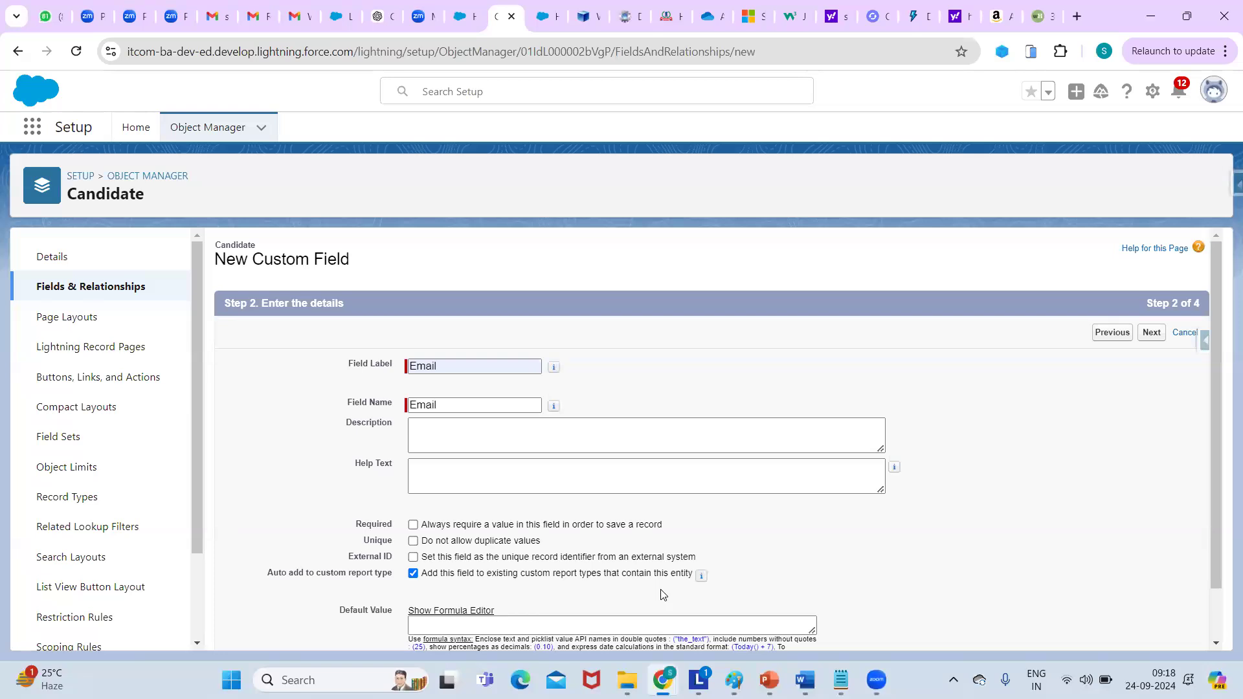
left_click(572, 425)
left_click_drag(1223, 424, 1222, 312)
Save the Email field on the Candidate Layout and start another field.
left_click(1145, 334)
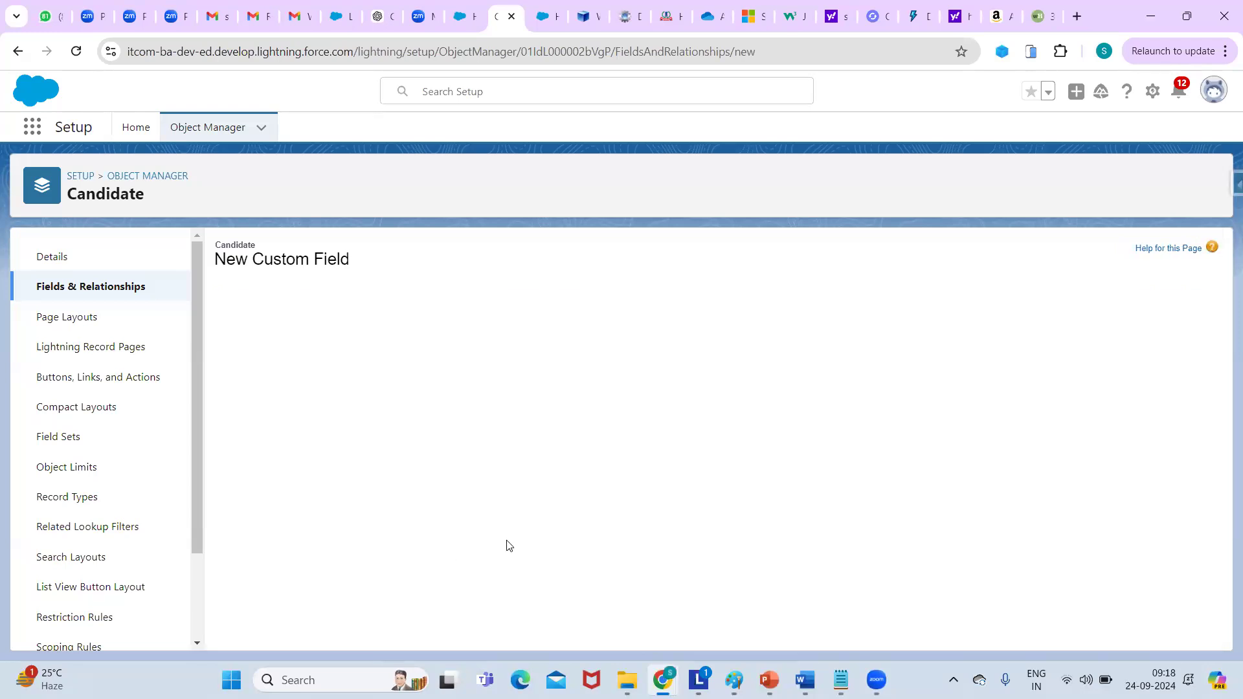
left_click(1153, 334)
left_click(1119, 333)
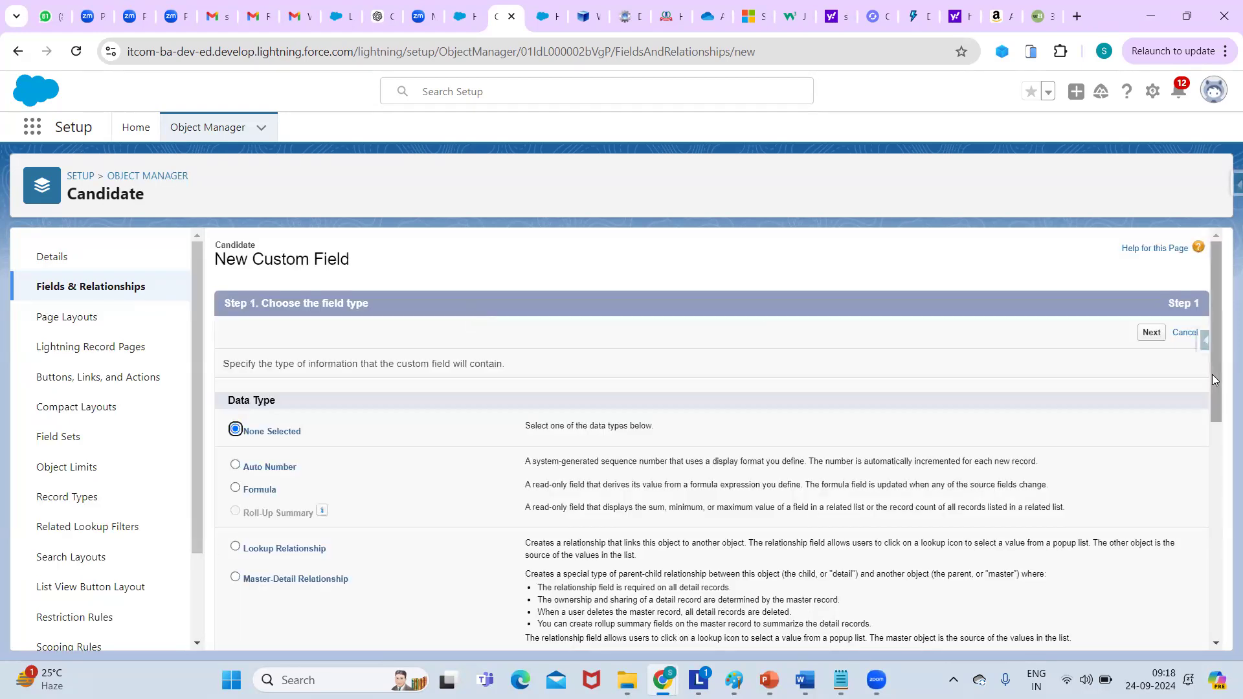
Choose Picklist as the new field's data type.
left_click_drag(1212, 375, 1224, 543)
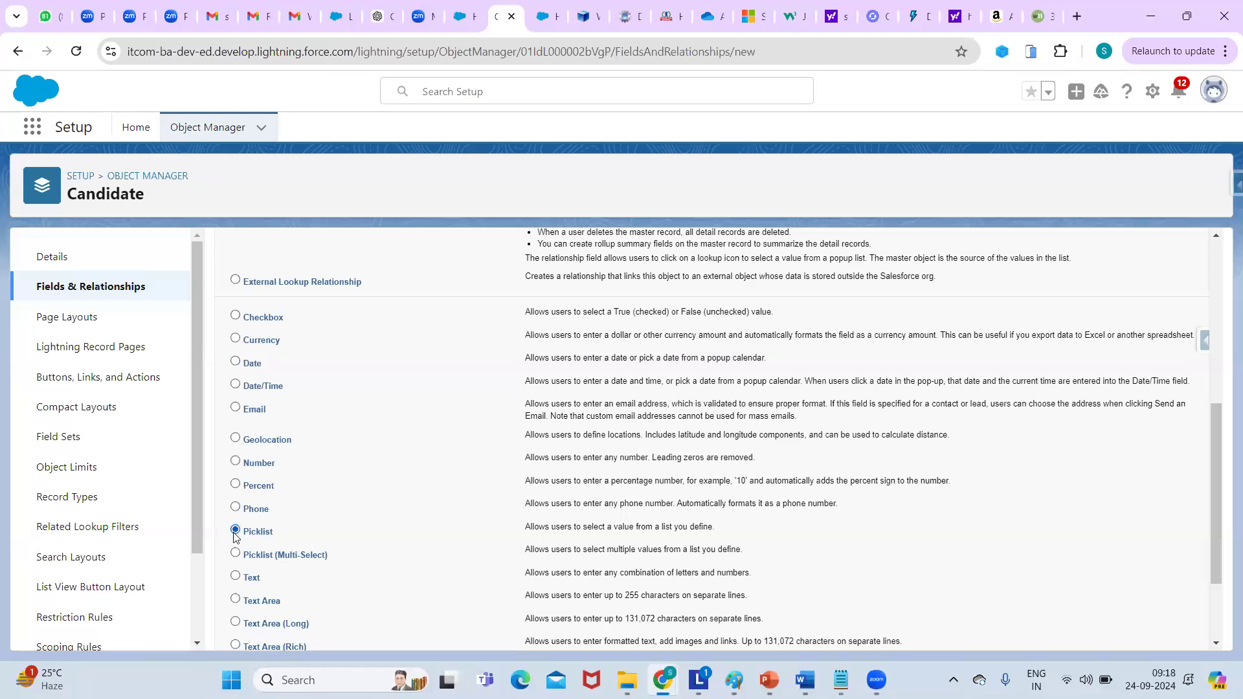
left_click_drag(1212, 466, 1223, 279)
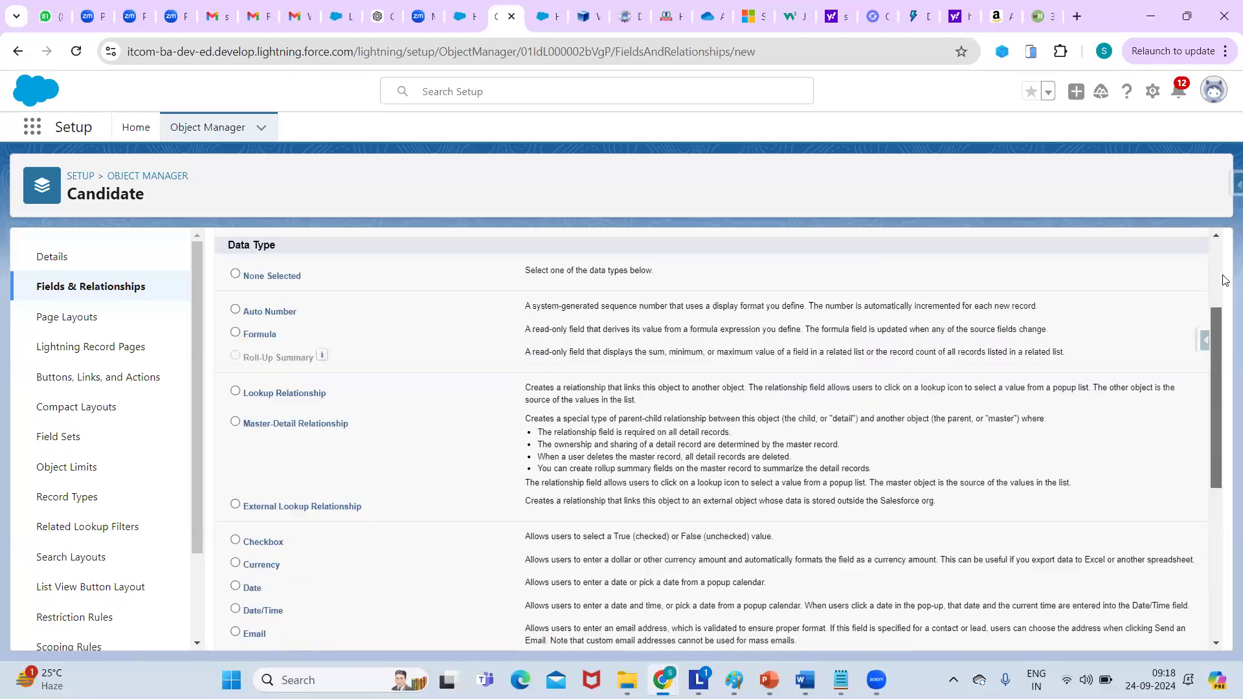
left_click(1152, 331)
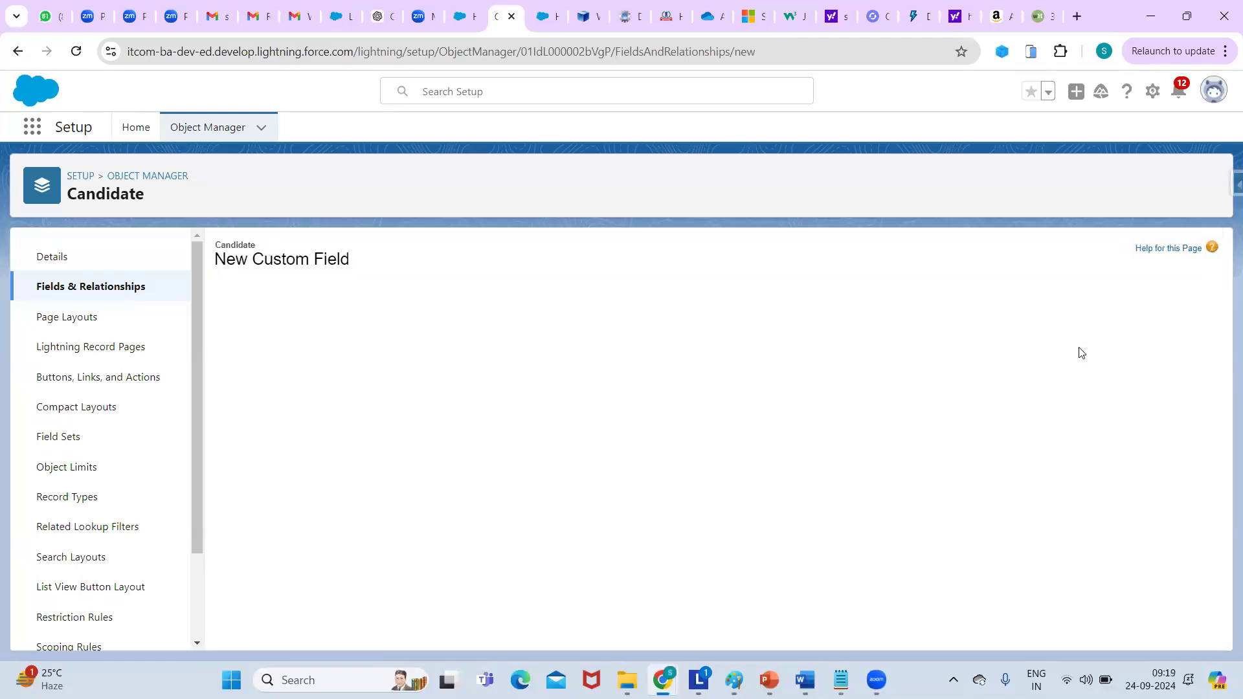
Label the picklist Proof and choose to enter its values manually.
left_click(461, 365)
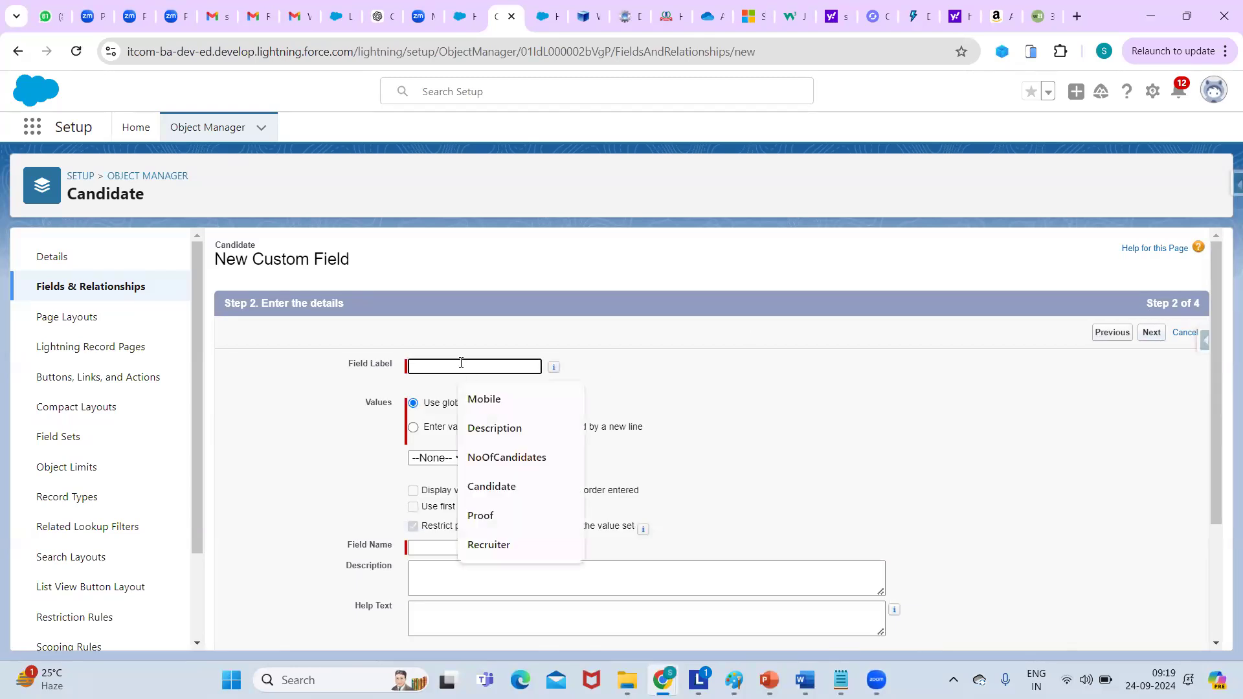
left_click(487, 516)
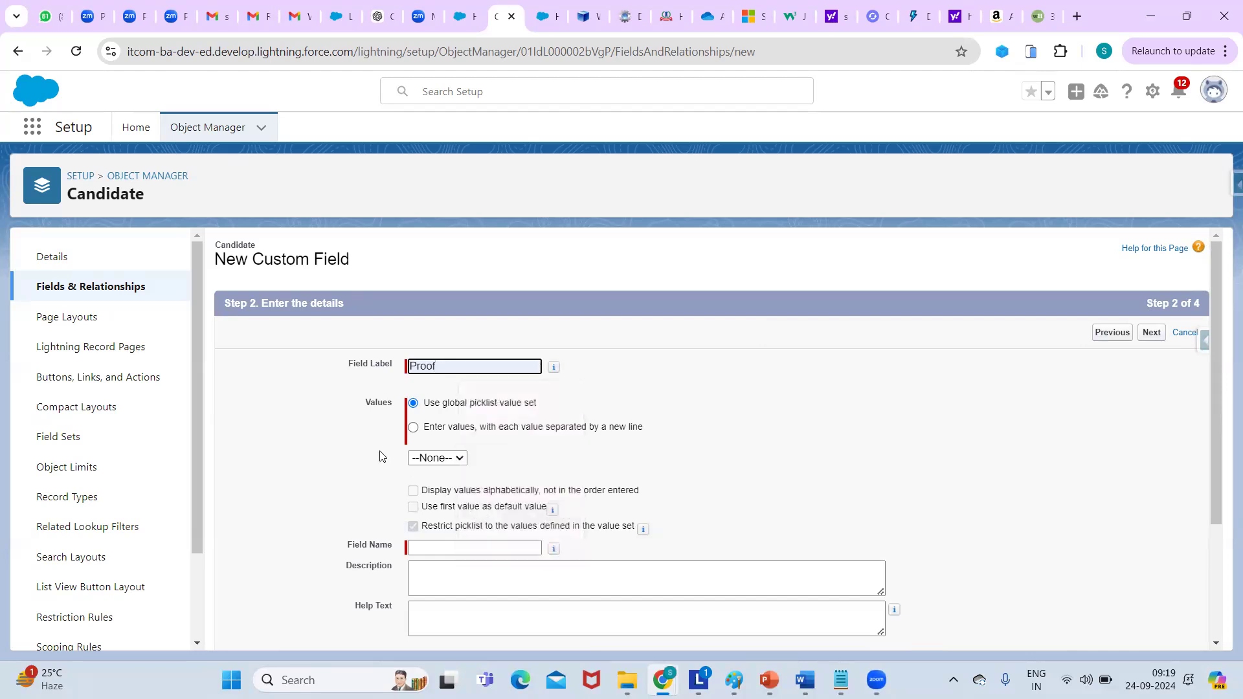
left_click(413, 428)
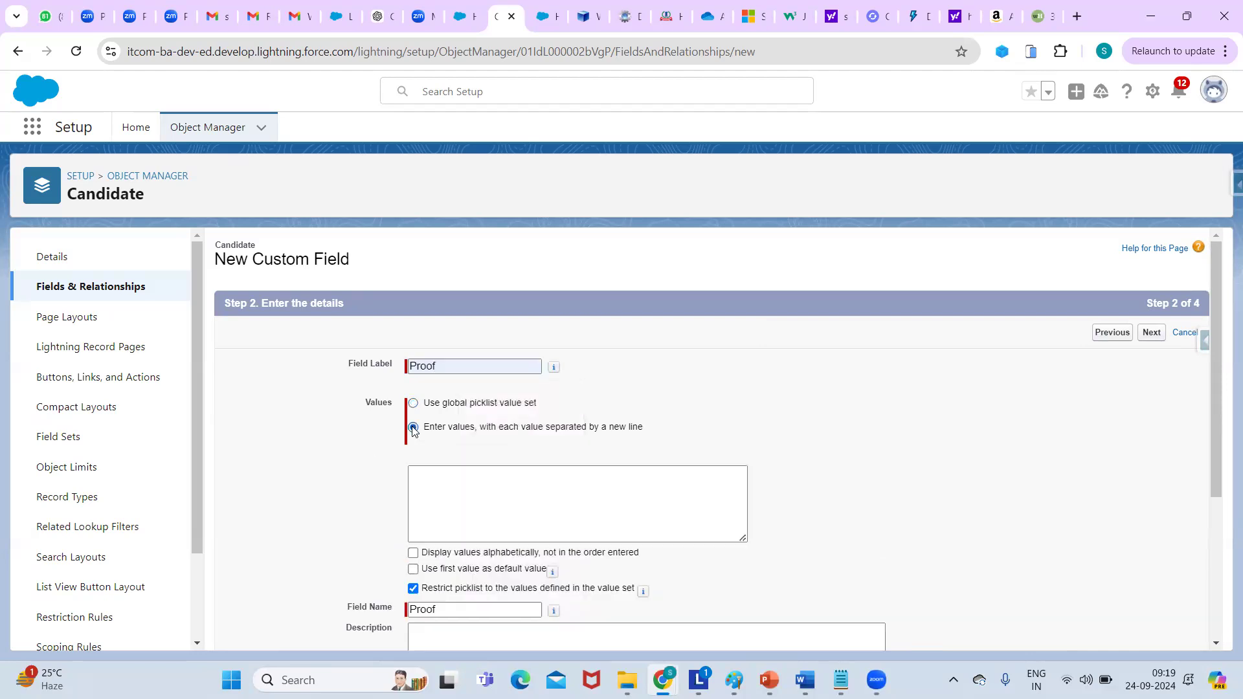
left_click(414, 403)
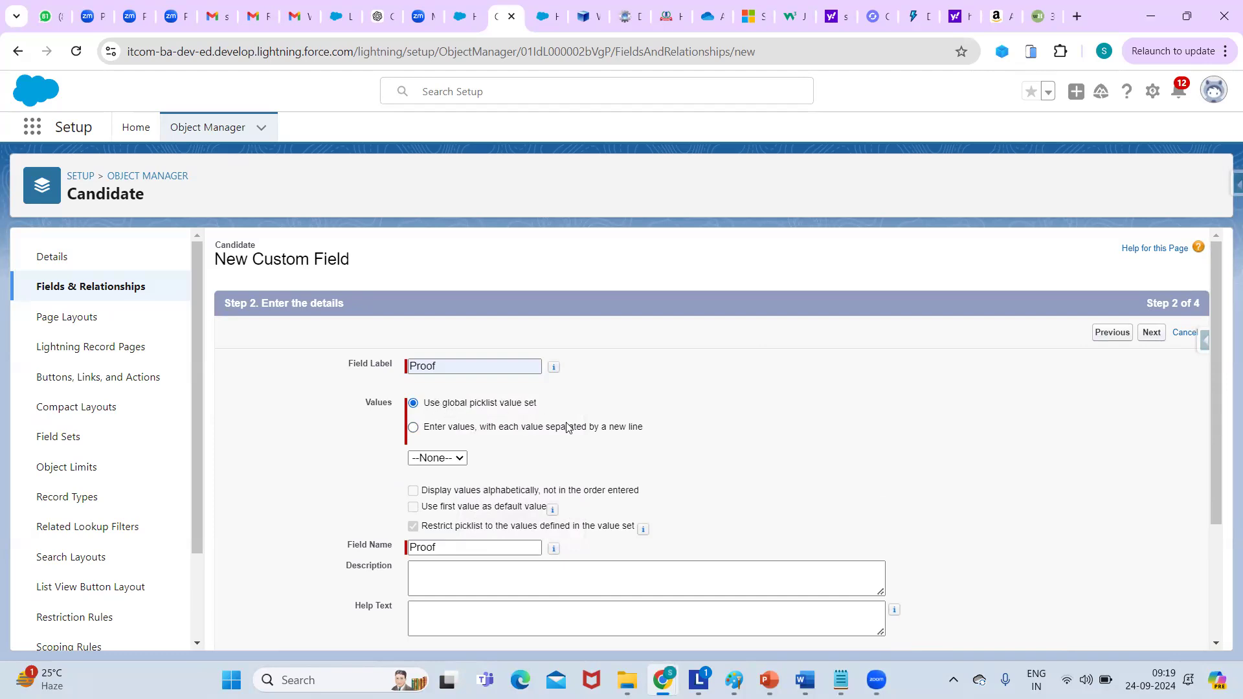
left_click(413, 429)
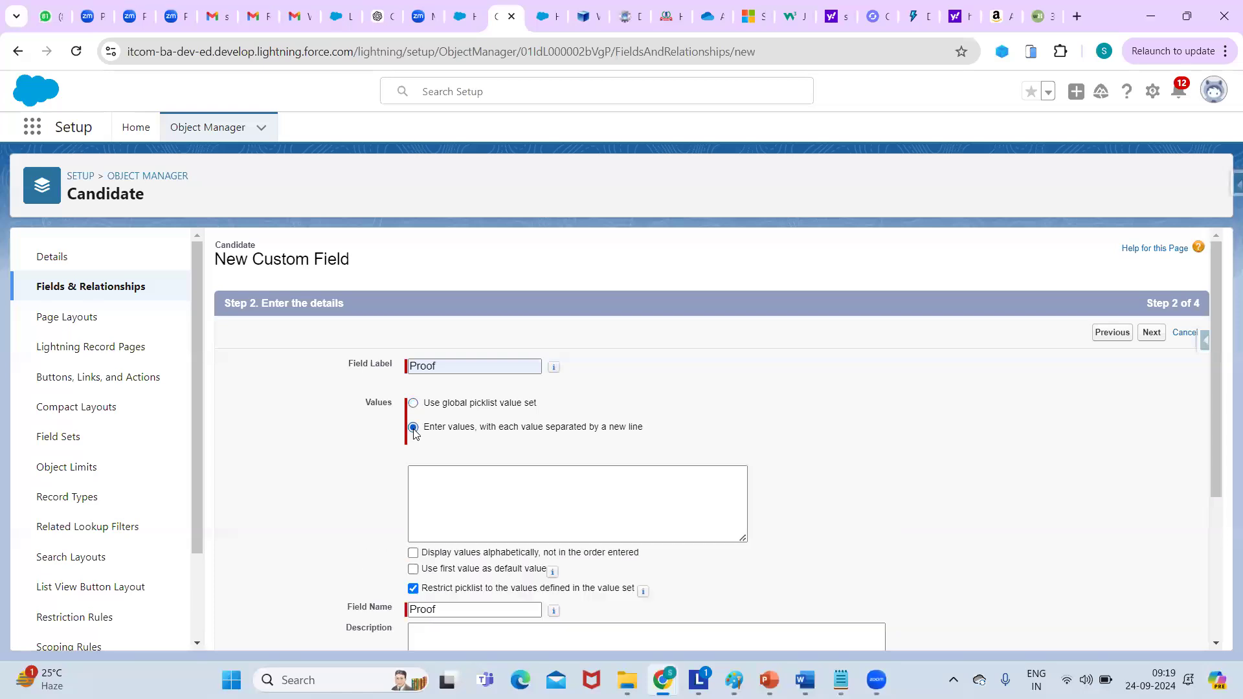
Enter values Pancard, Aadharcard, voterId, Passport and Drving license, then continue.
left_click(453, 484)
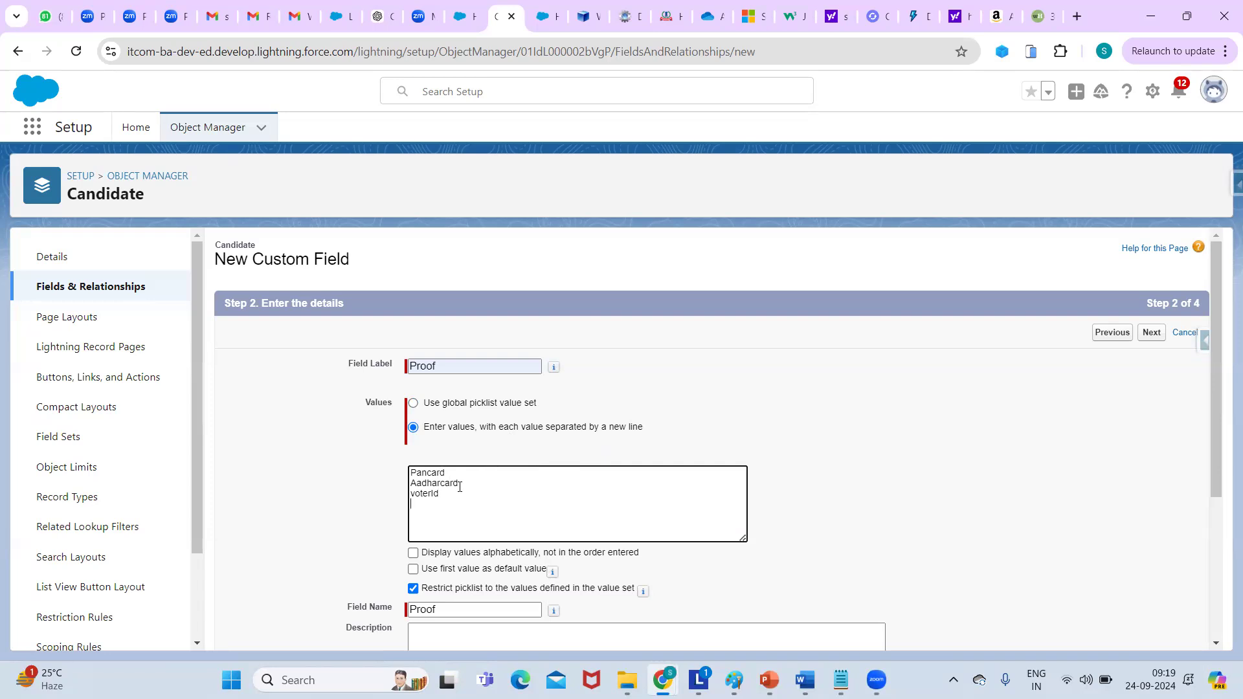
type("spo")
type("ing")
type(" license")
left_click(954, 496)
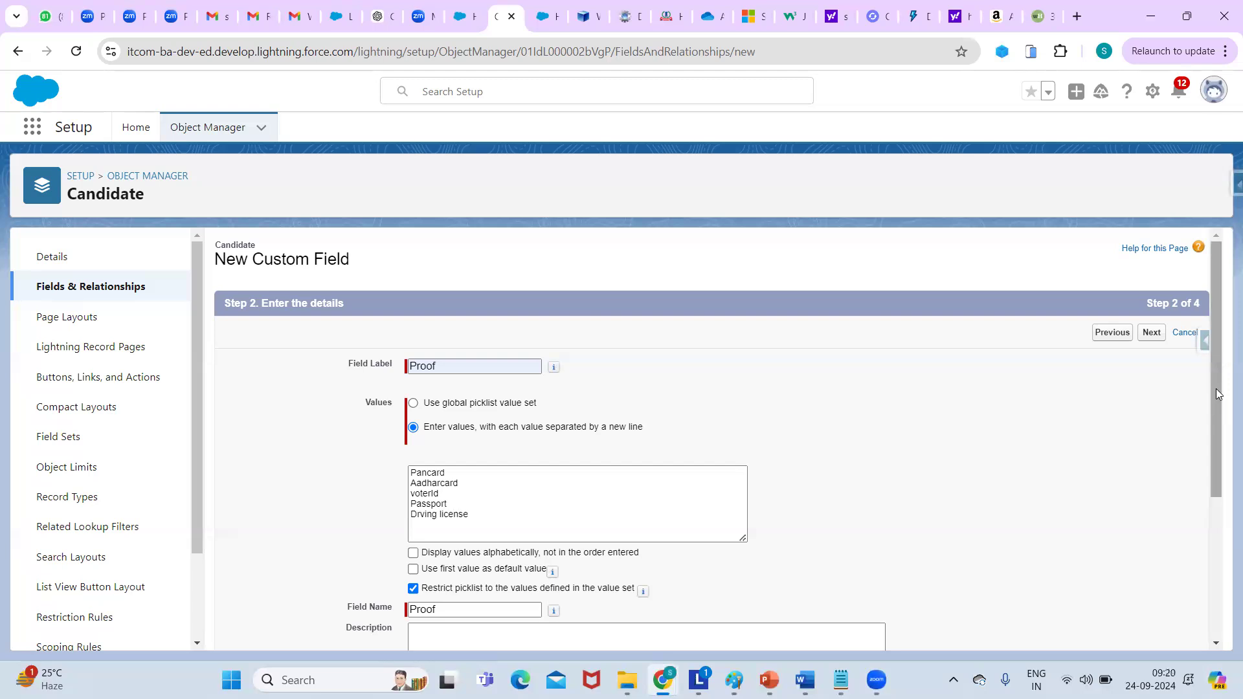
scroll(1215, 396, "down", 3)
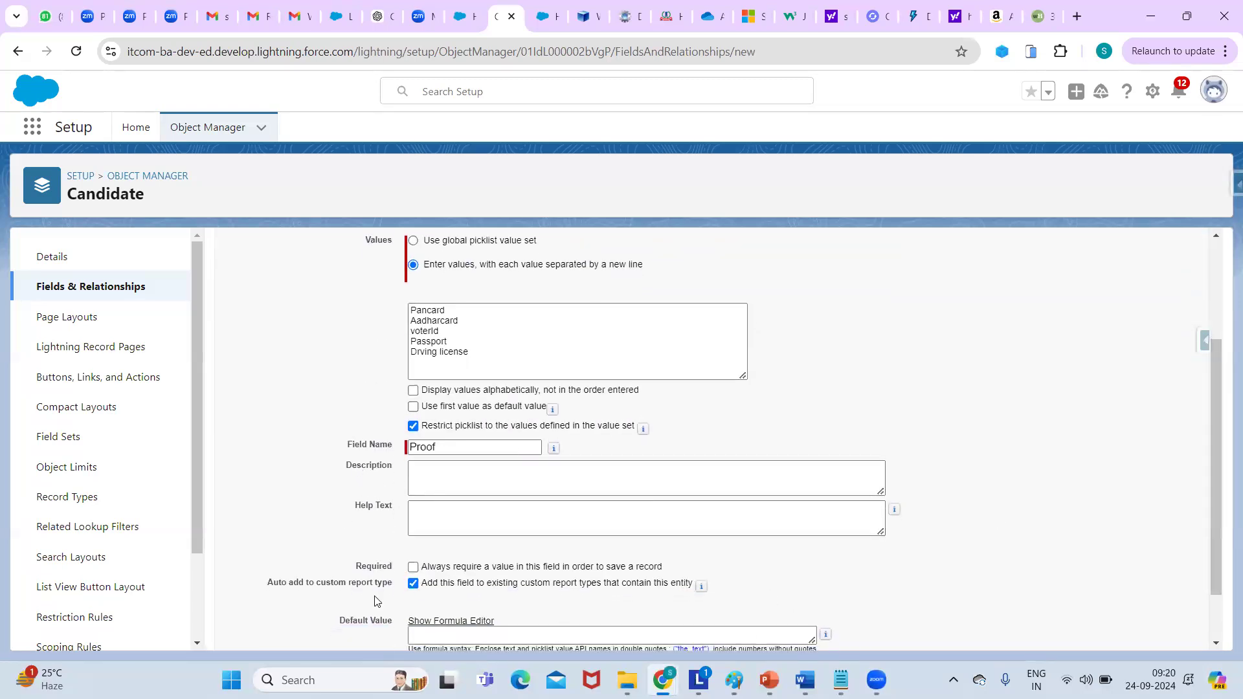
left_click_drag(1211, 437, 1223, 415)
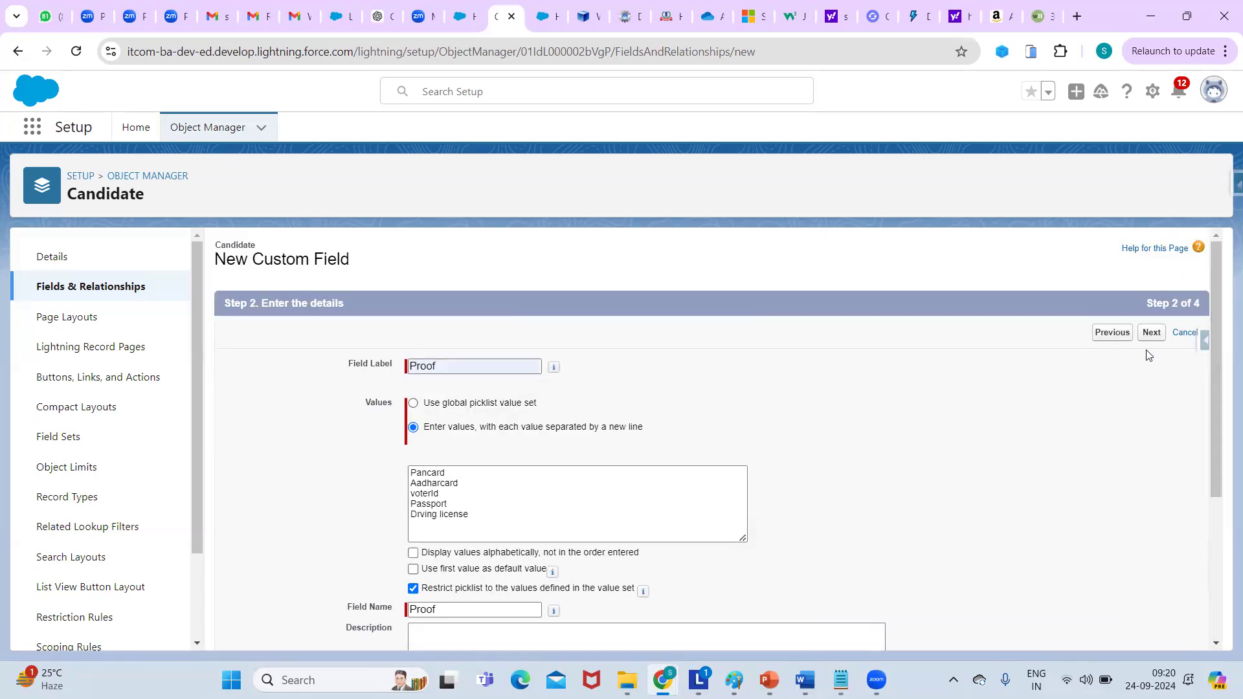
left_click(1152, 333)
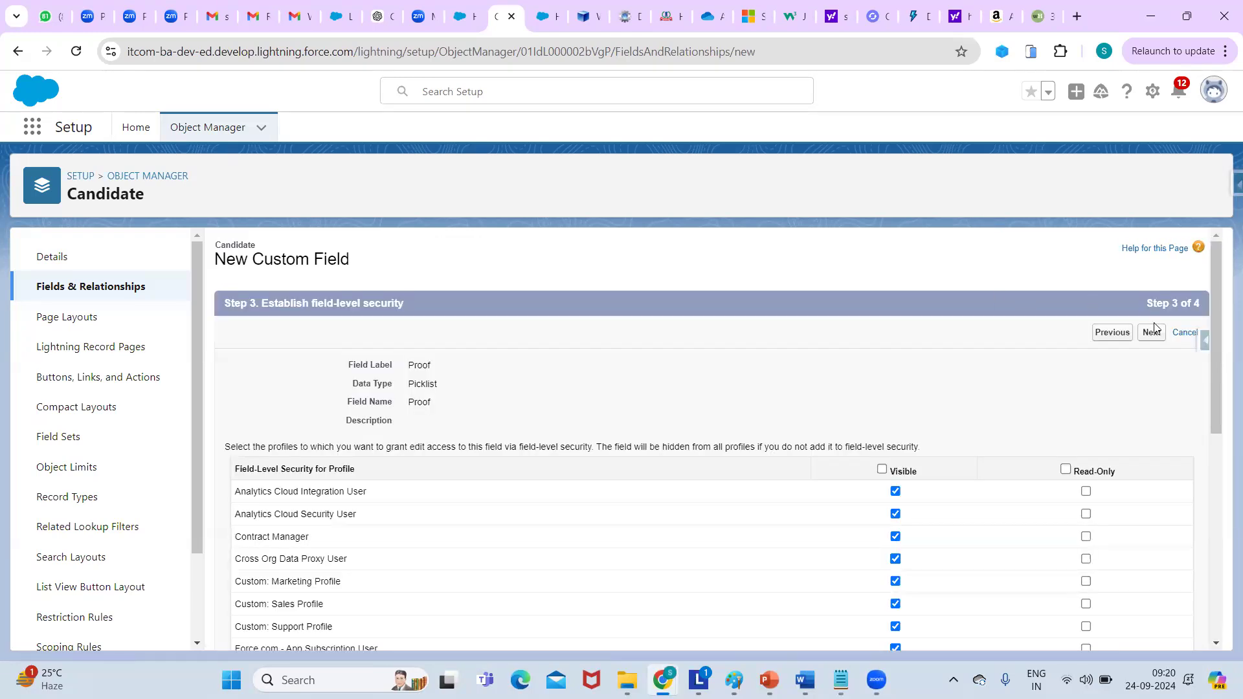
Save the Proof field and choose Date/Time as the next field's data type.
left_click(1159, 345)
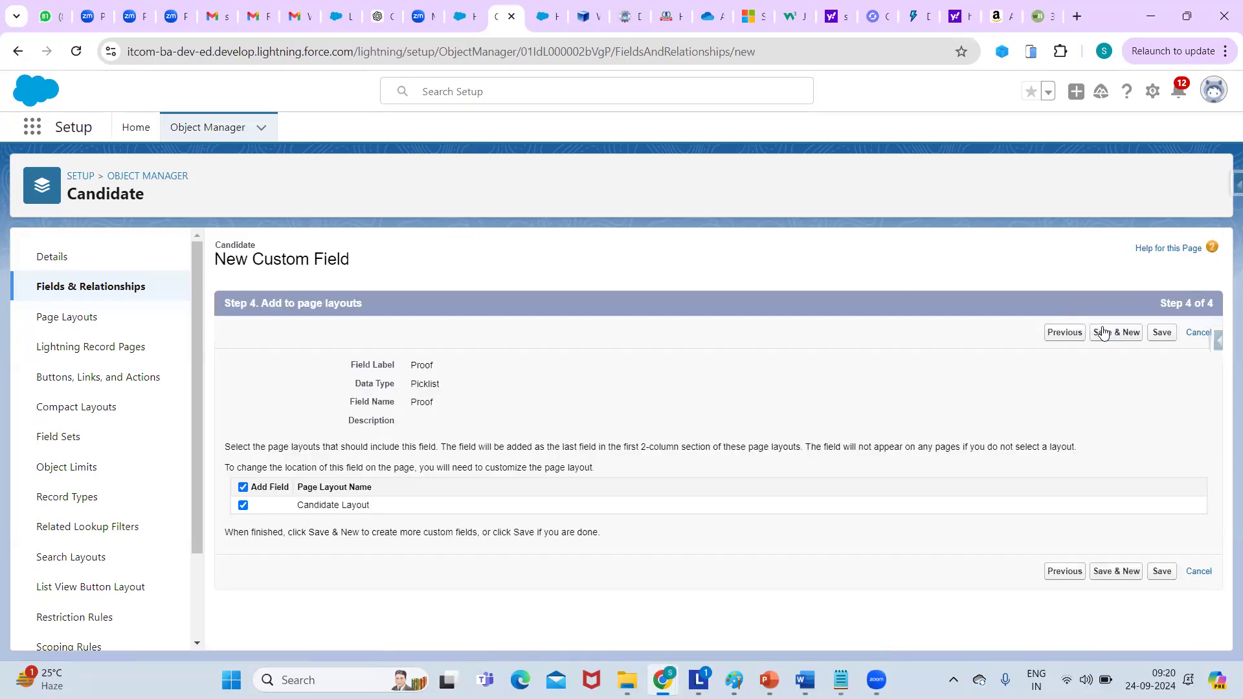
left_click(1103, 333)
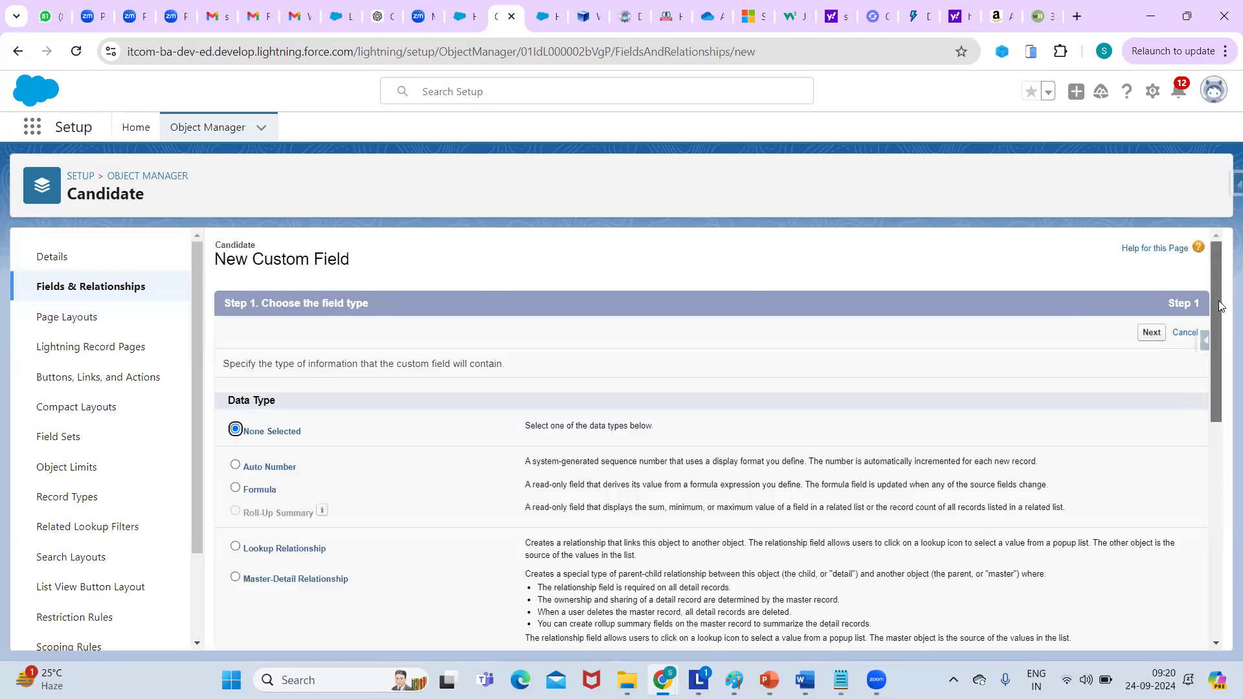
scroll(1223, 310, "down", 2)
scroll(1222, 359, "down", 3)
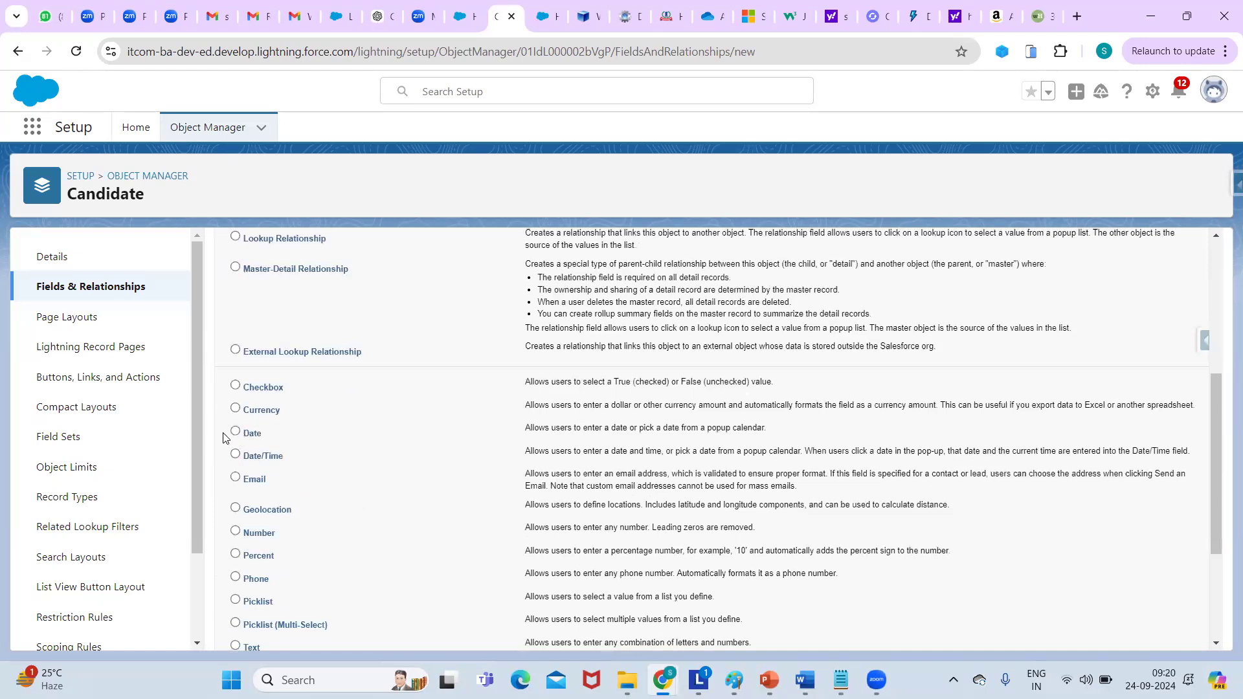
left_click(234, 434)
left_click(235, 456)
Set the Field Label and Field Name to 'interview schedule date'.
left_click_drag(1215, 509, 1222, 646)
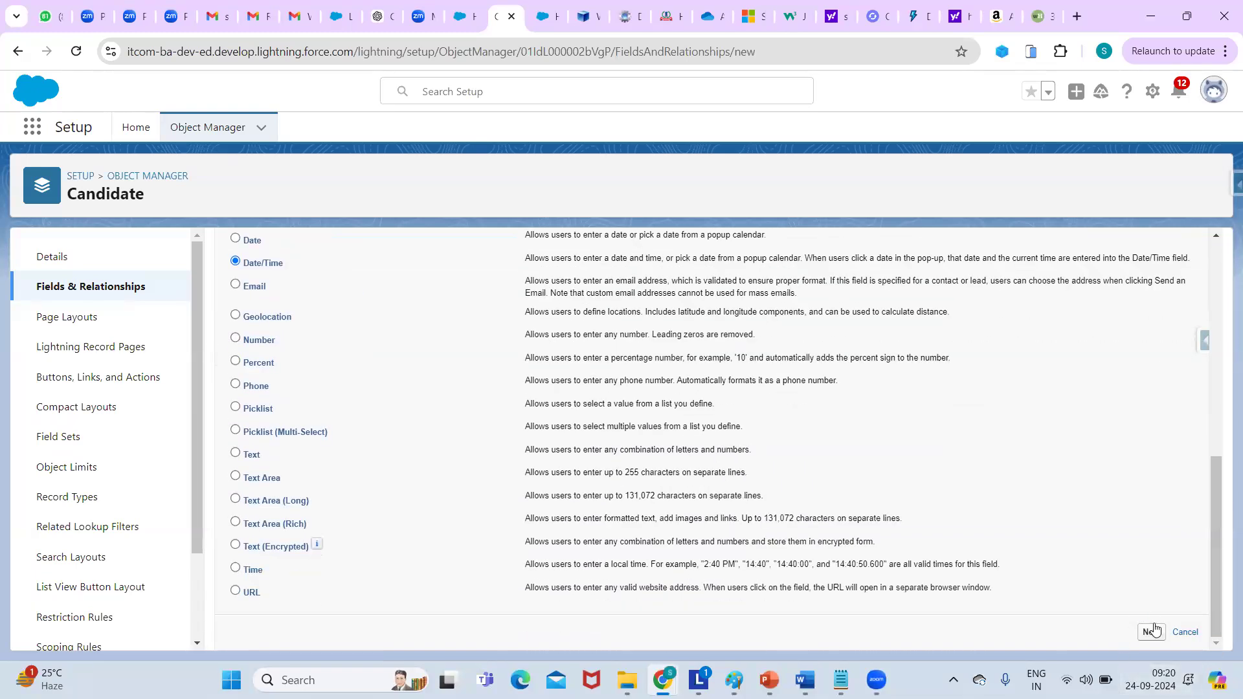
left_click(478, 366)
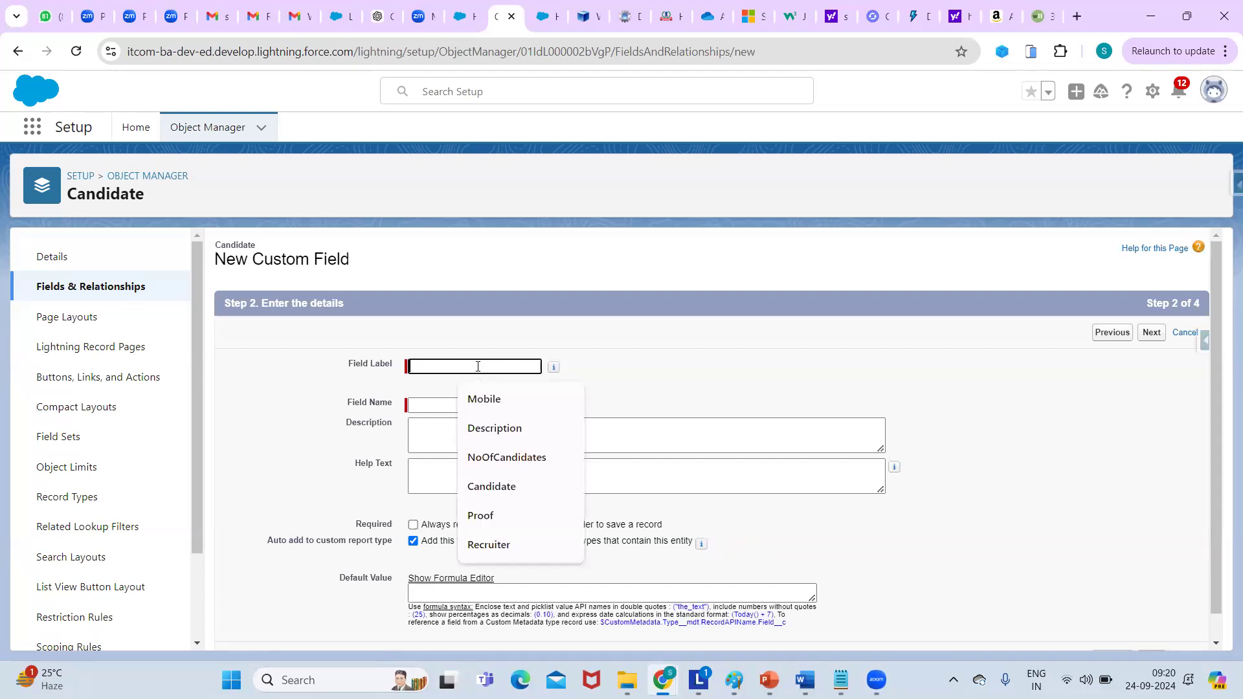
type("interview schedule date")
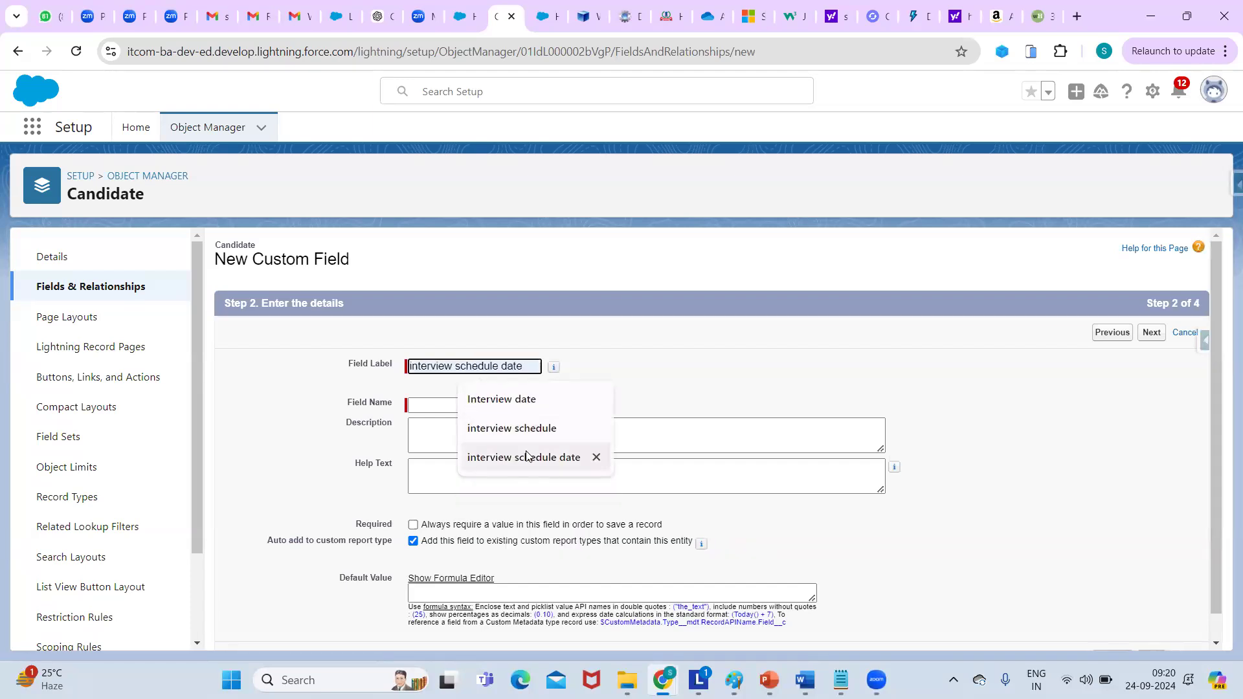
left_click(526, 456)
left_click(418, 406)
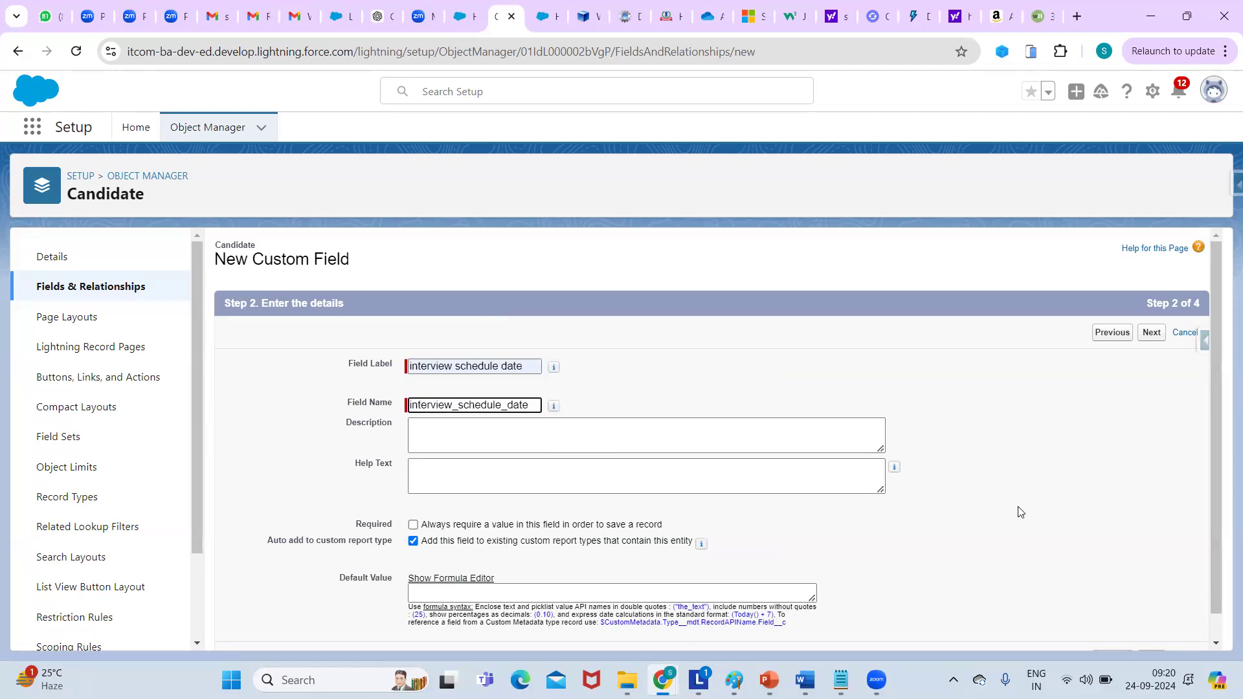
Add the field to the Candidate Layout and save it, starting another field.
left_click(1156, 331)
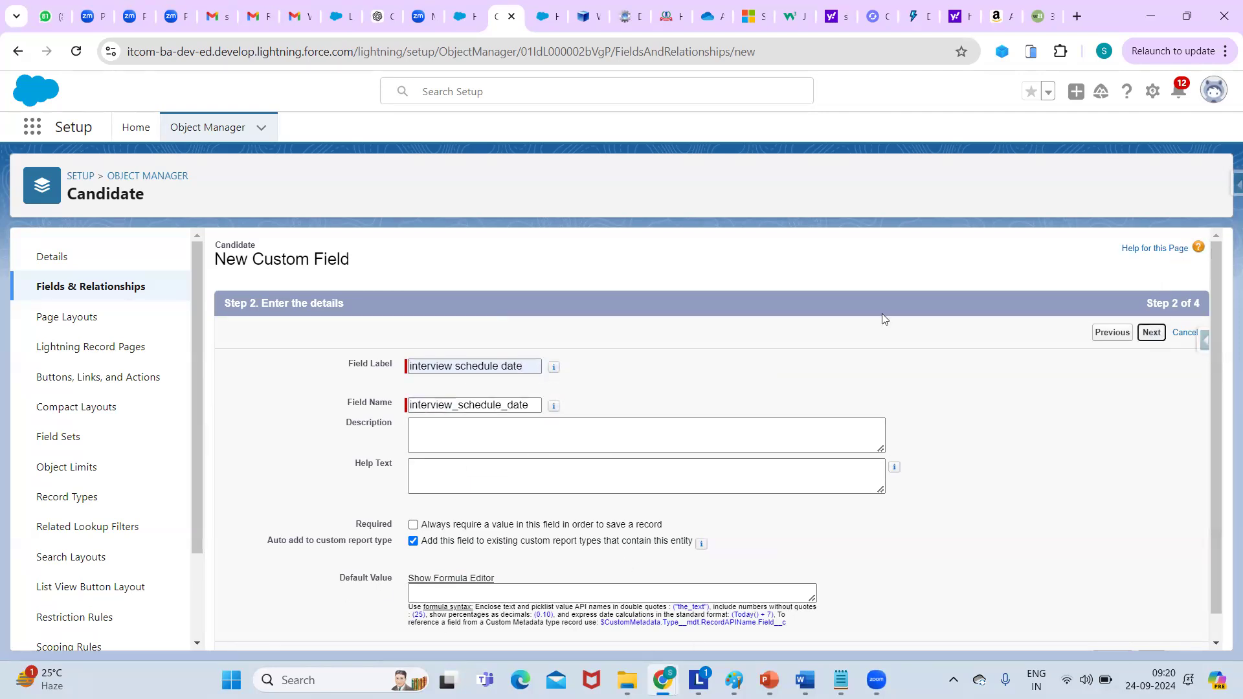
left_click(1146, 333)
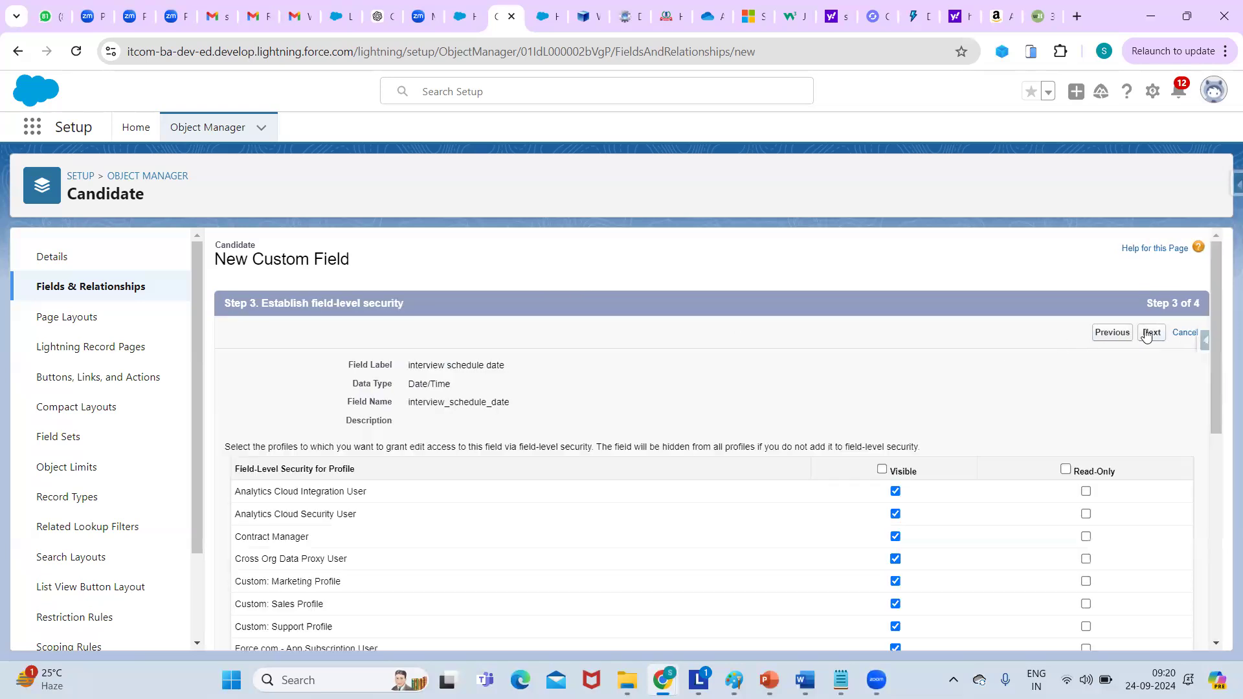
left_click(1146, 333)
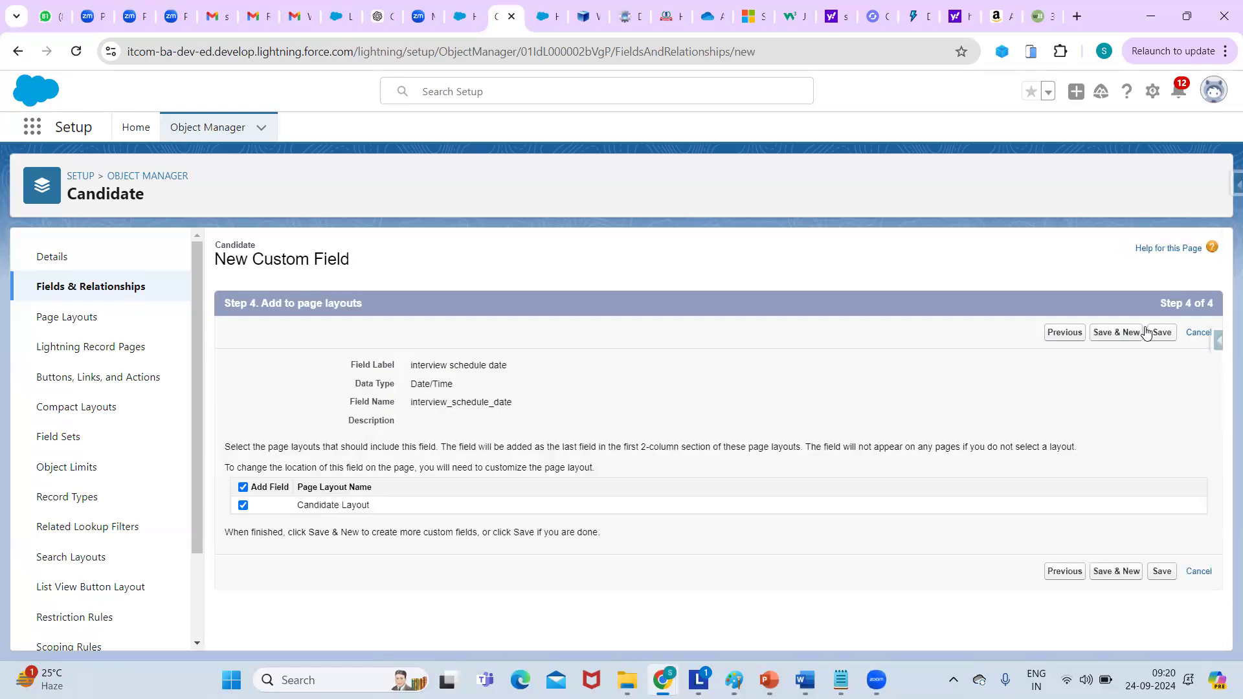
left_click(1125, 333)
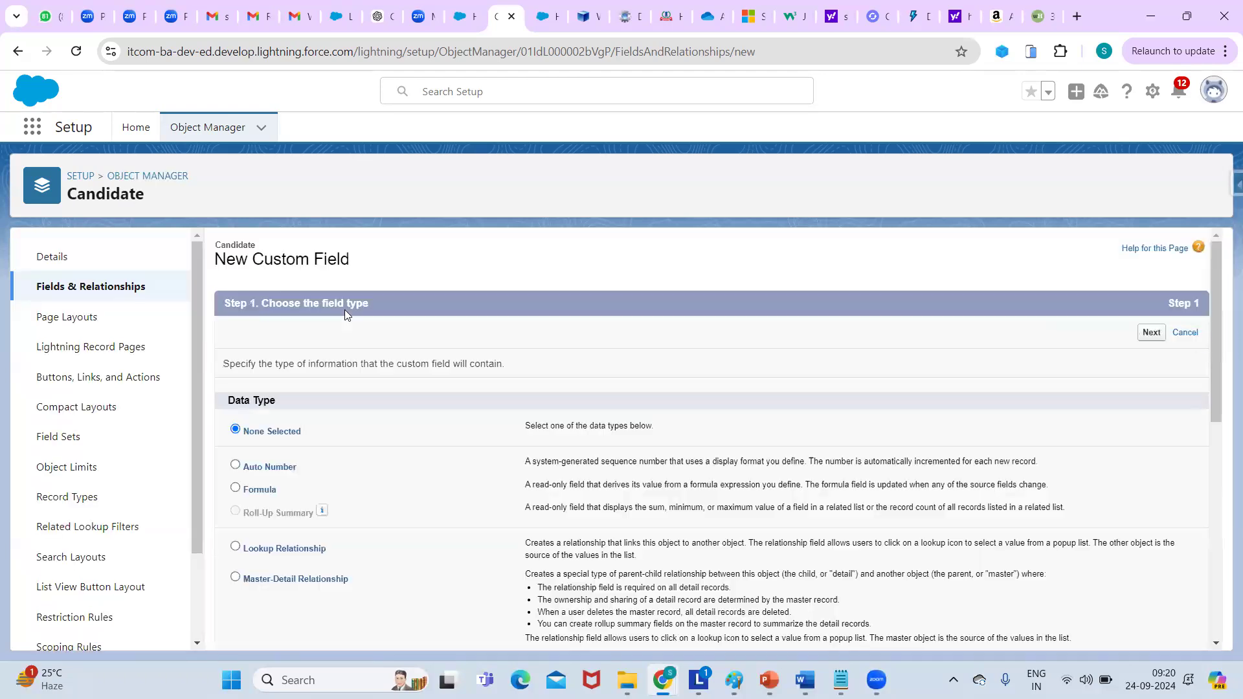
Add an unchecked-by-default Checkbox field labelled 'Active' to Candidate and save it with Save & New.
left_click_drag(1212, 356, 1225, 469)
left_click(235, 443)
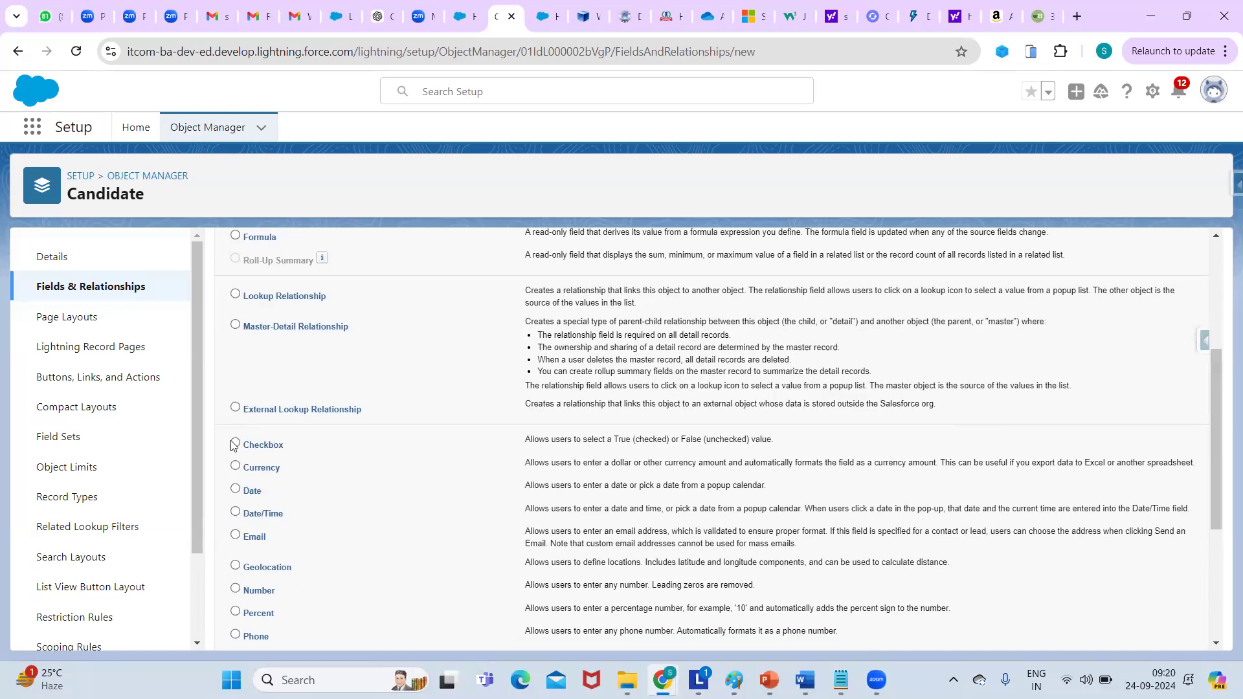
left_click_drag(1215, 406, 1224, 557)
left_click(1152, 632)
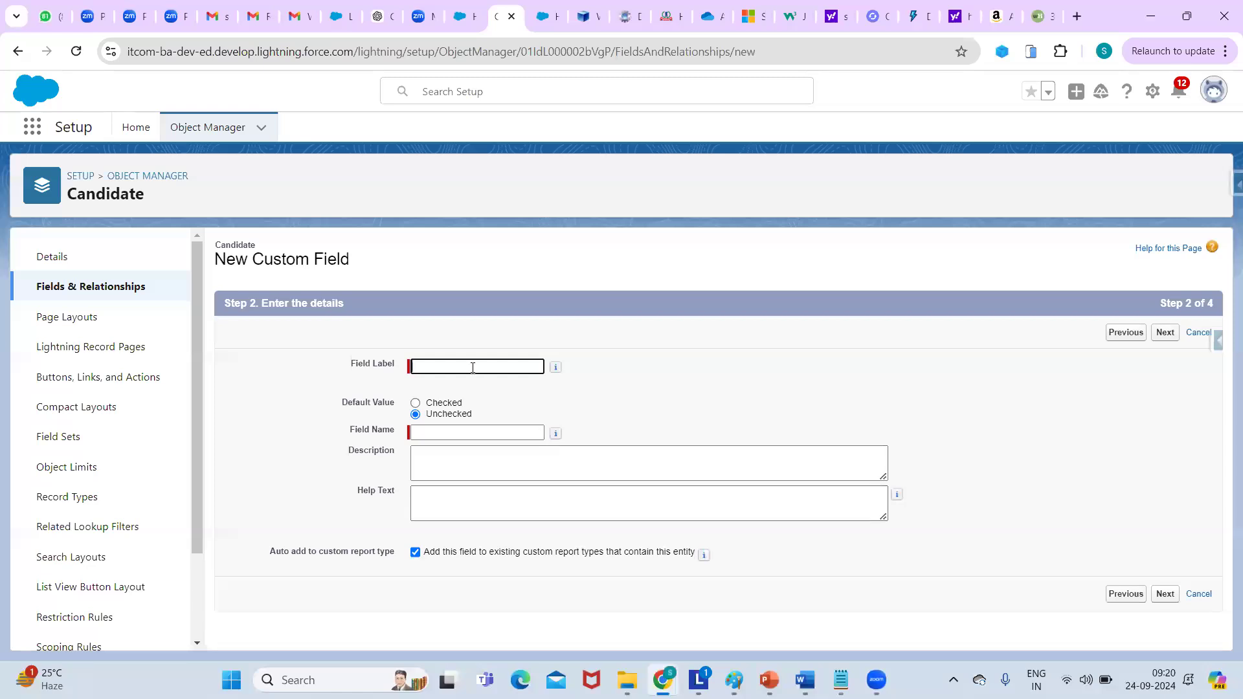
left_click(473, 368)
left_click(488, 400)
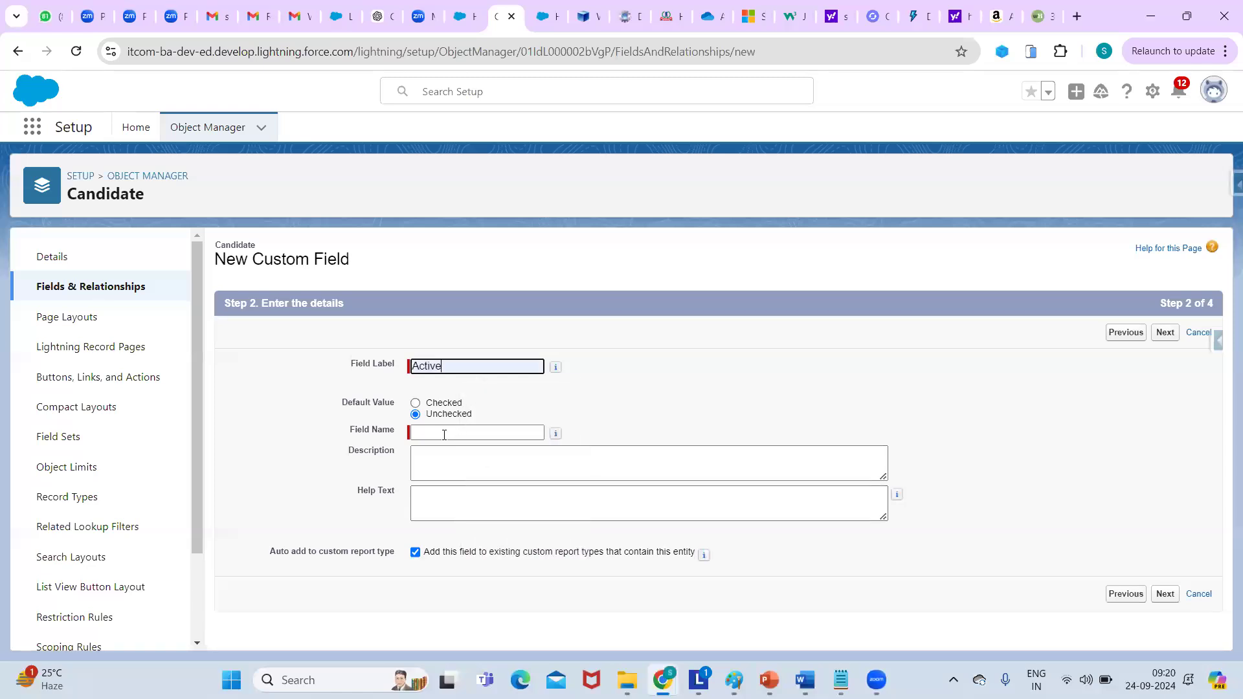
left_click(430, 433)
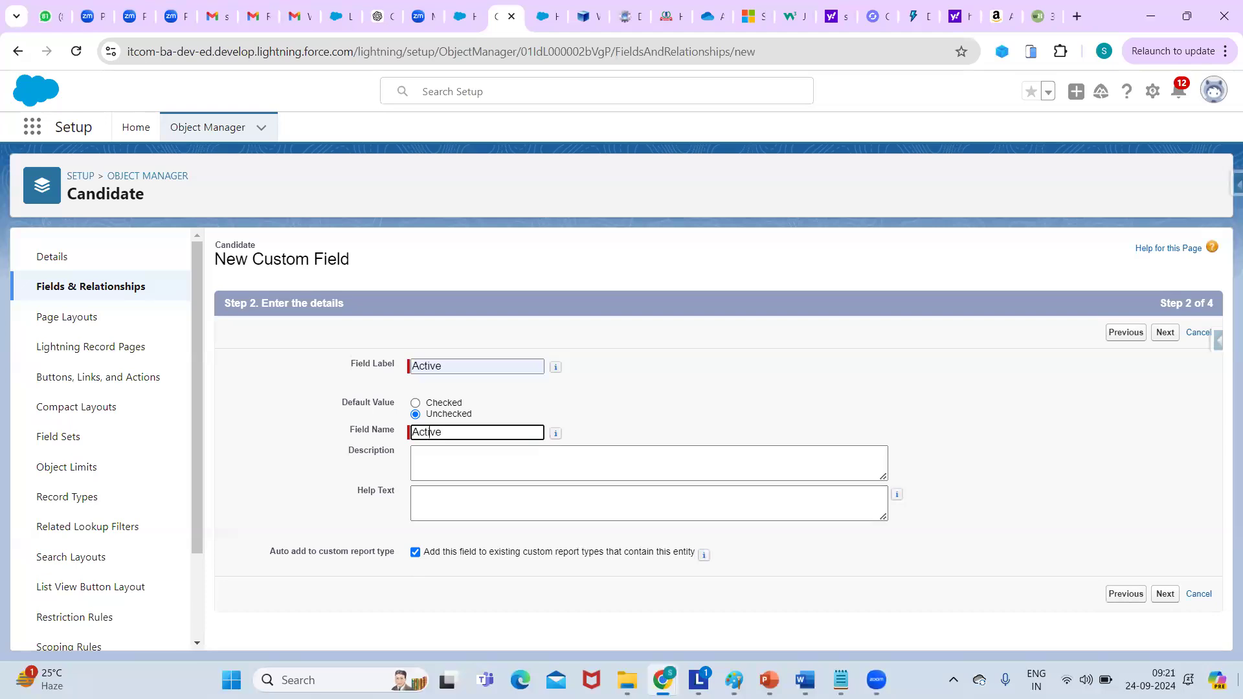
left_click(1165, 594)
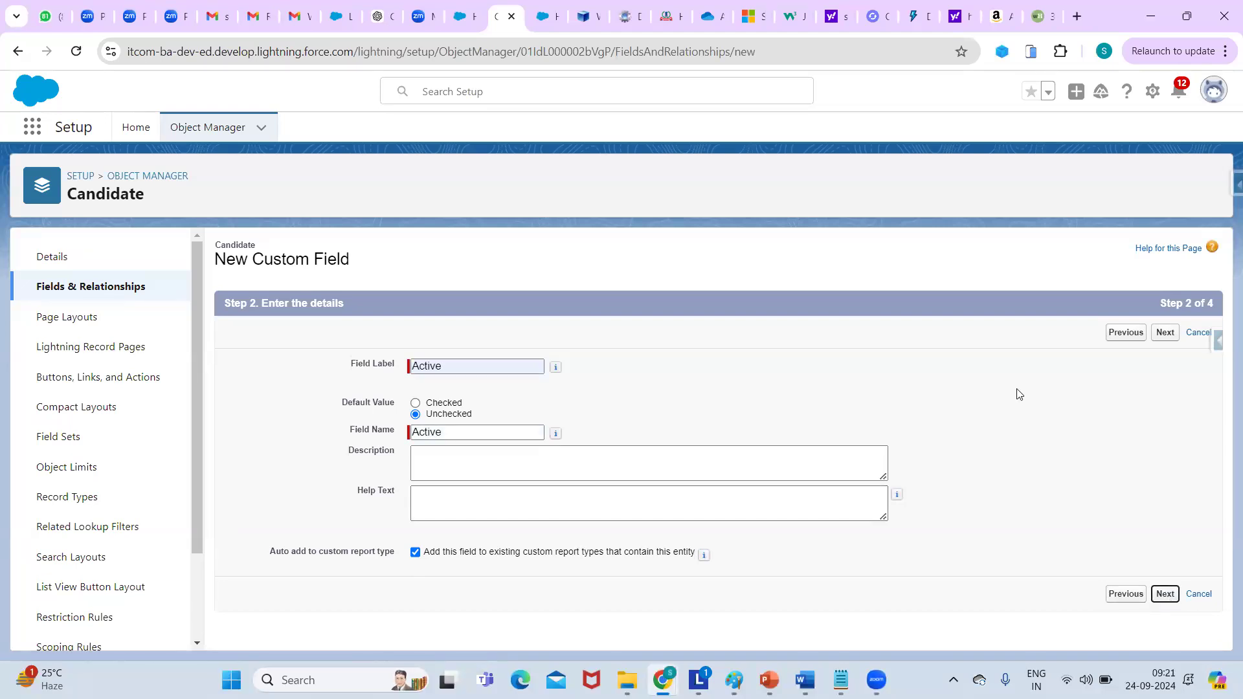
left_click(1151, 333)
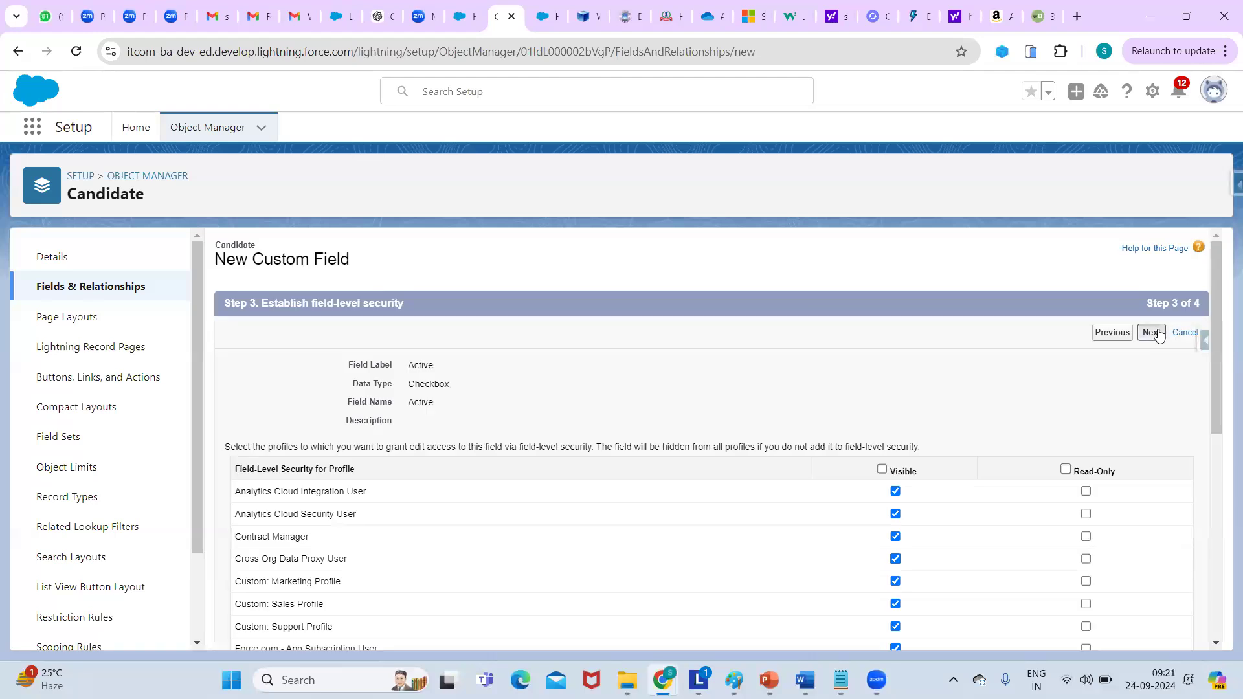
left_click(1117, 332)
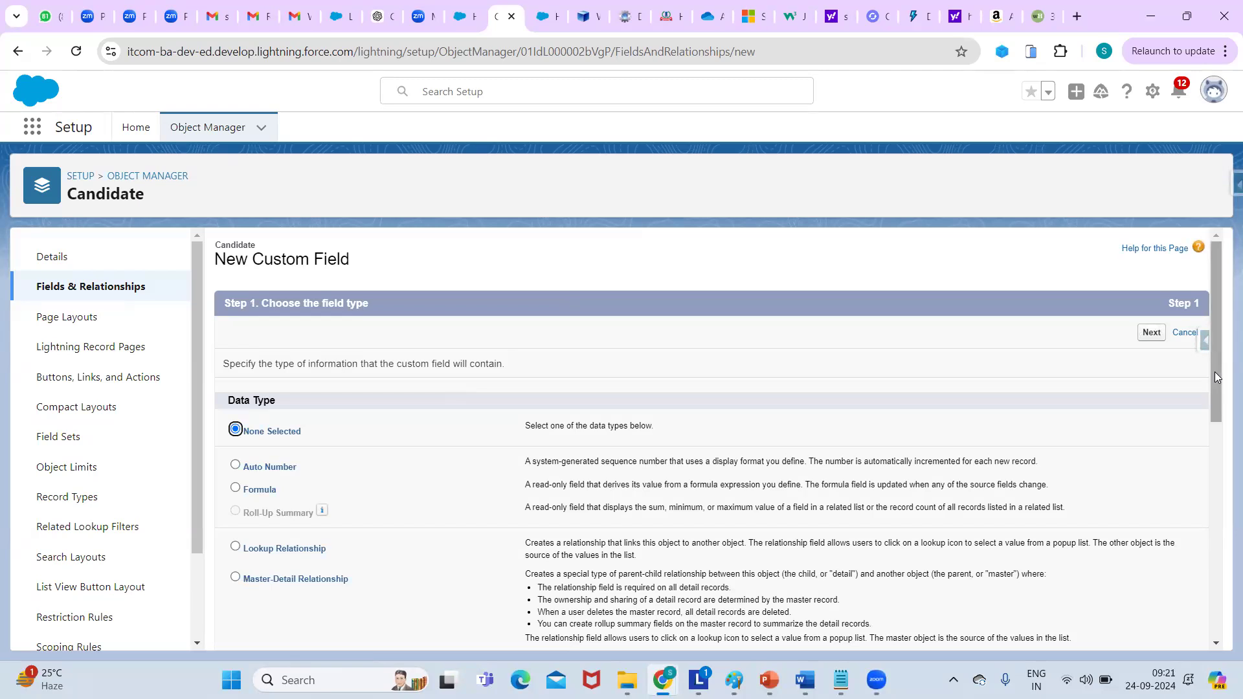
Start a Currency field on Candidate labelled 'Expected CTC'.
left_click_drag(1215, 387, 1224, 466)
left_click(236, 504)
left_click_drag(1215, 394, 1224, 556)
left_click(1151, 632)
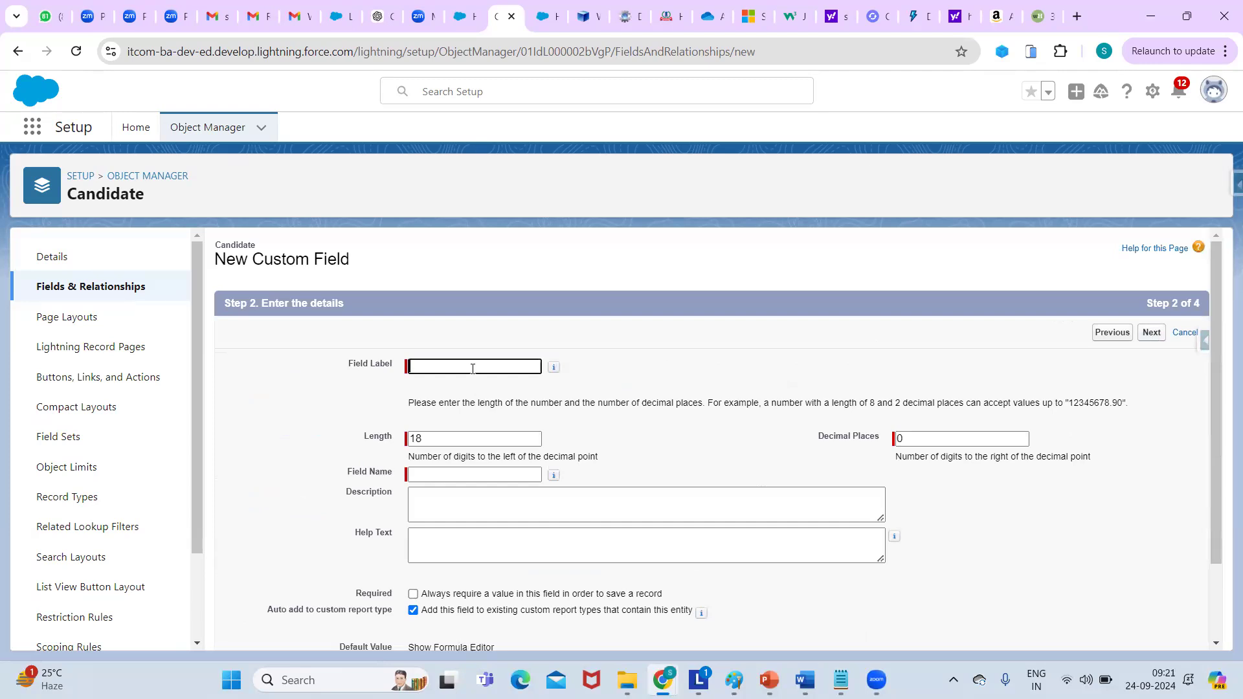
left_click(472, 368)
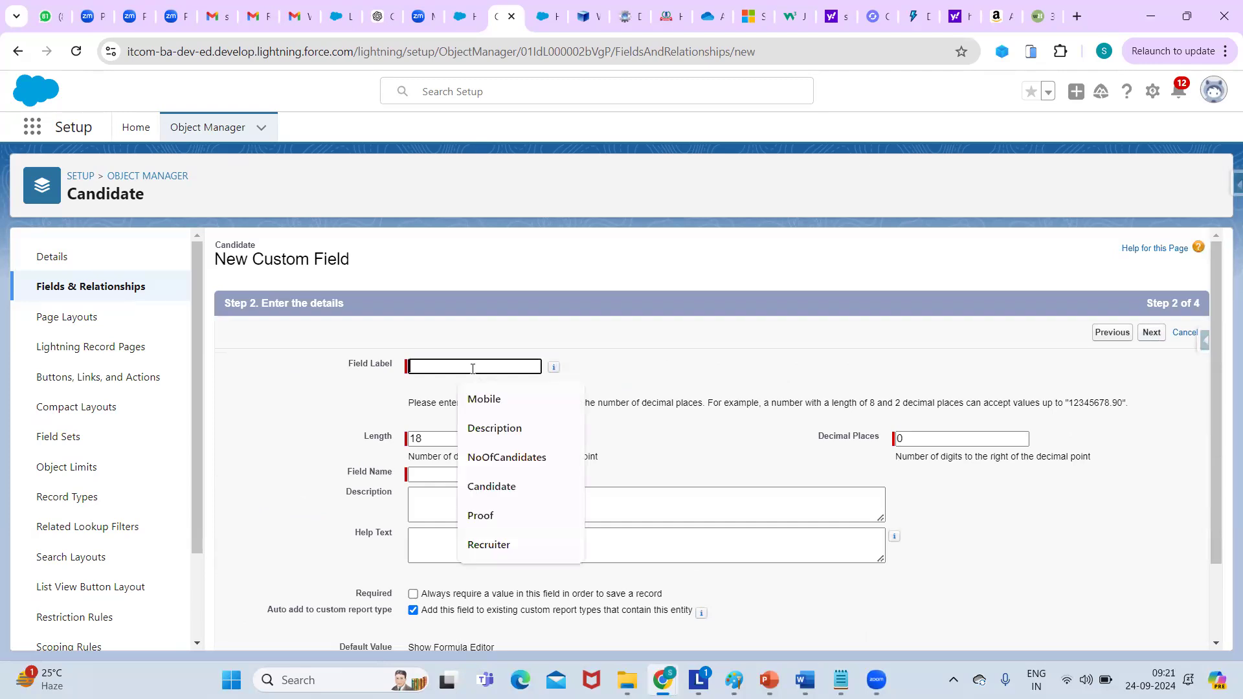
type("Expected CTC")
left_click(500, 398)
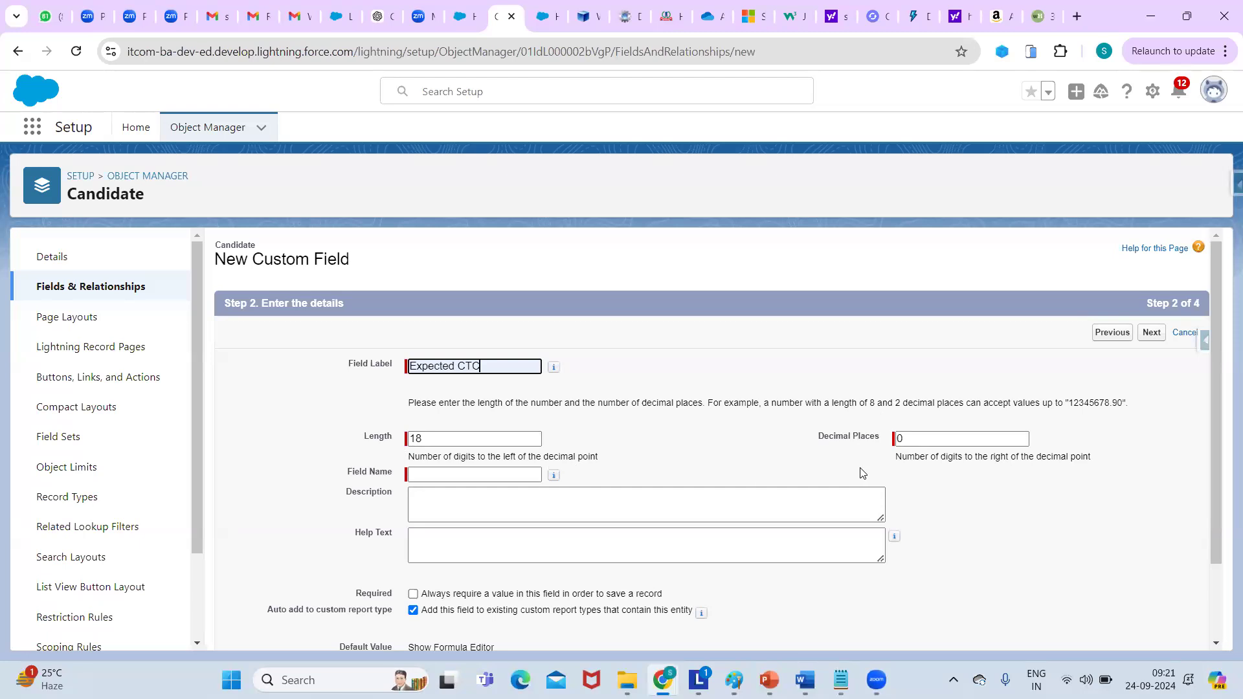
Set Expected CTC's length to 16 with 2 decimal places and save it with Save & New.
left_click(917, 441)
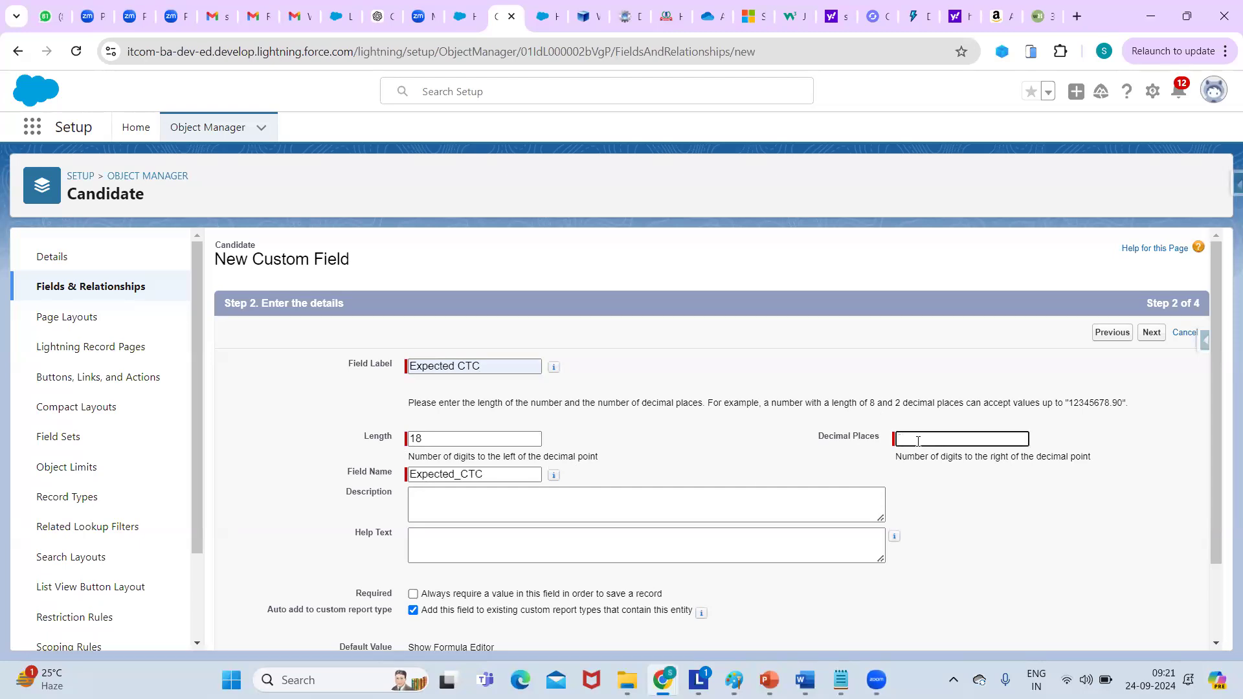
left_click(470, 445)
key("BackSpace")
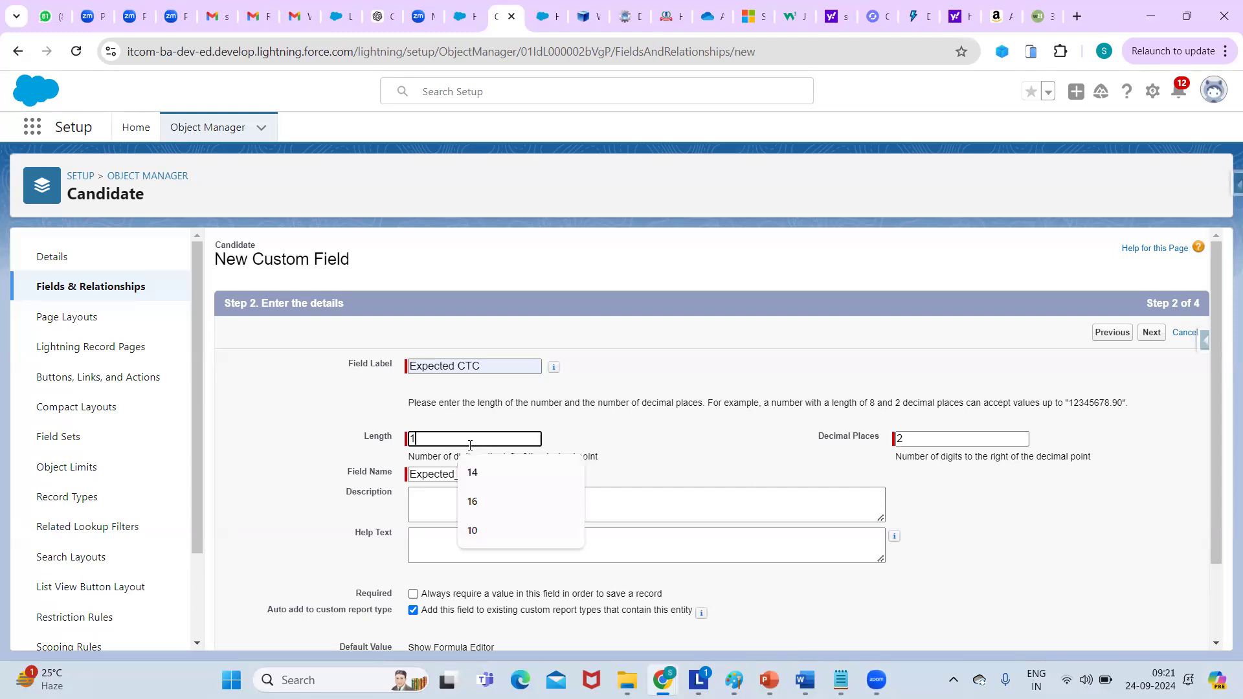
type("6")
left_click(803, 457)
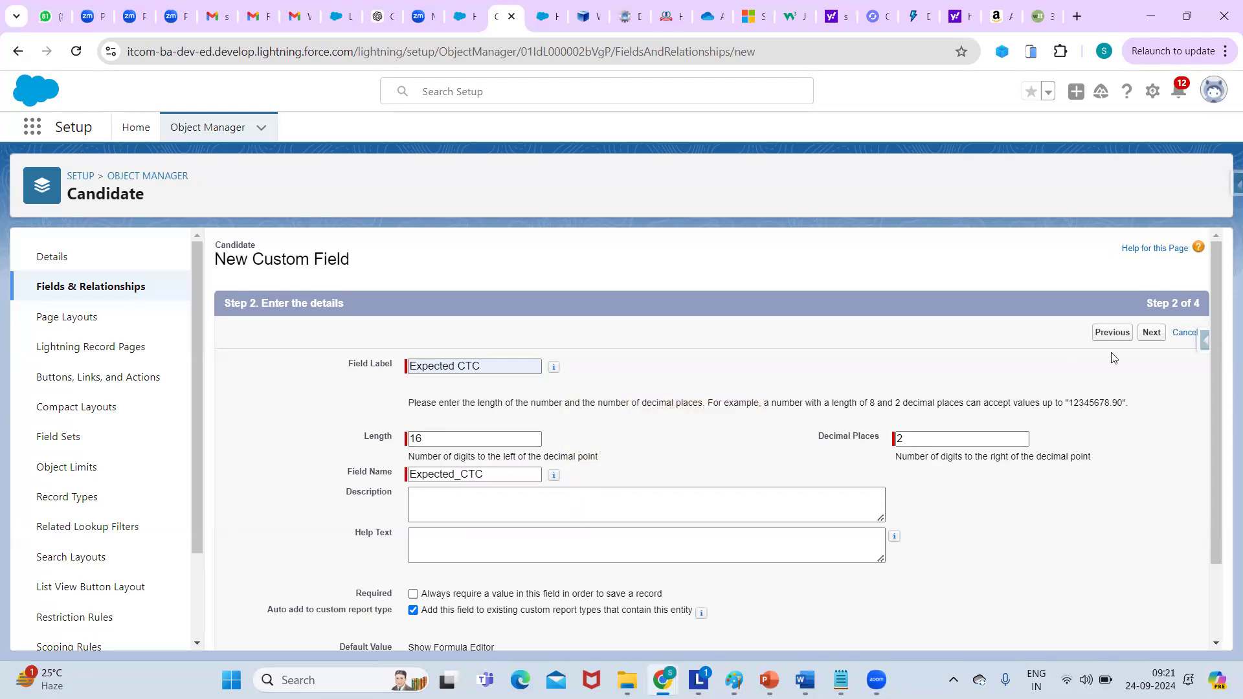
left_click(1152, 333)
left_click(1151, 333)
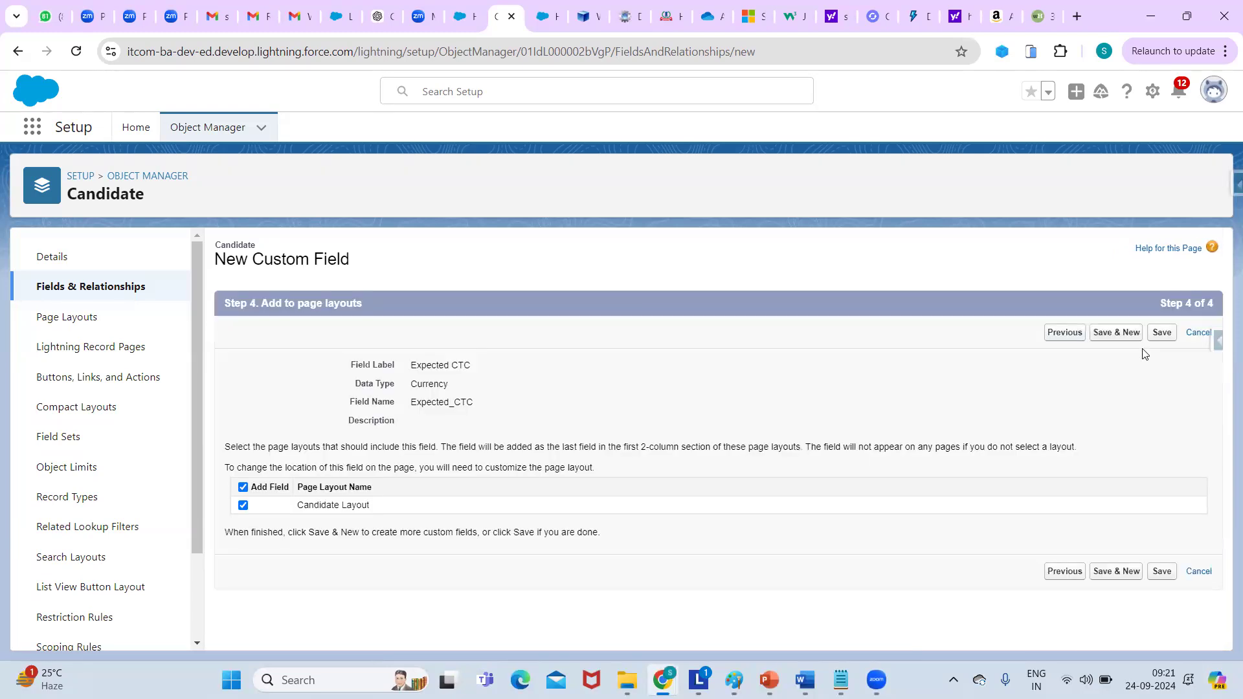
left_click(1124, 336)
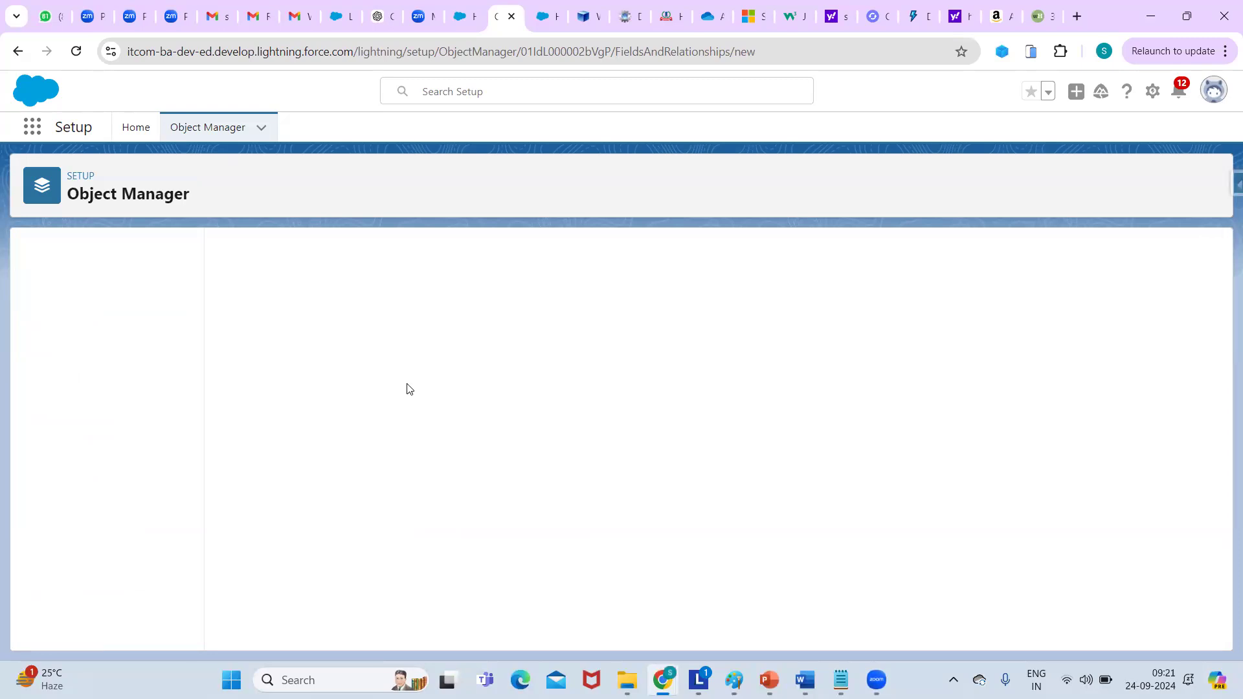
Create a Text Area field 'Profile summary' on Candidate, included in Candidate Layout, and save it.
left_click_drag(1218, 318, 1224, 579)
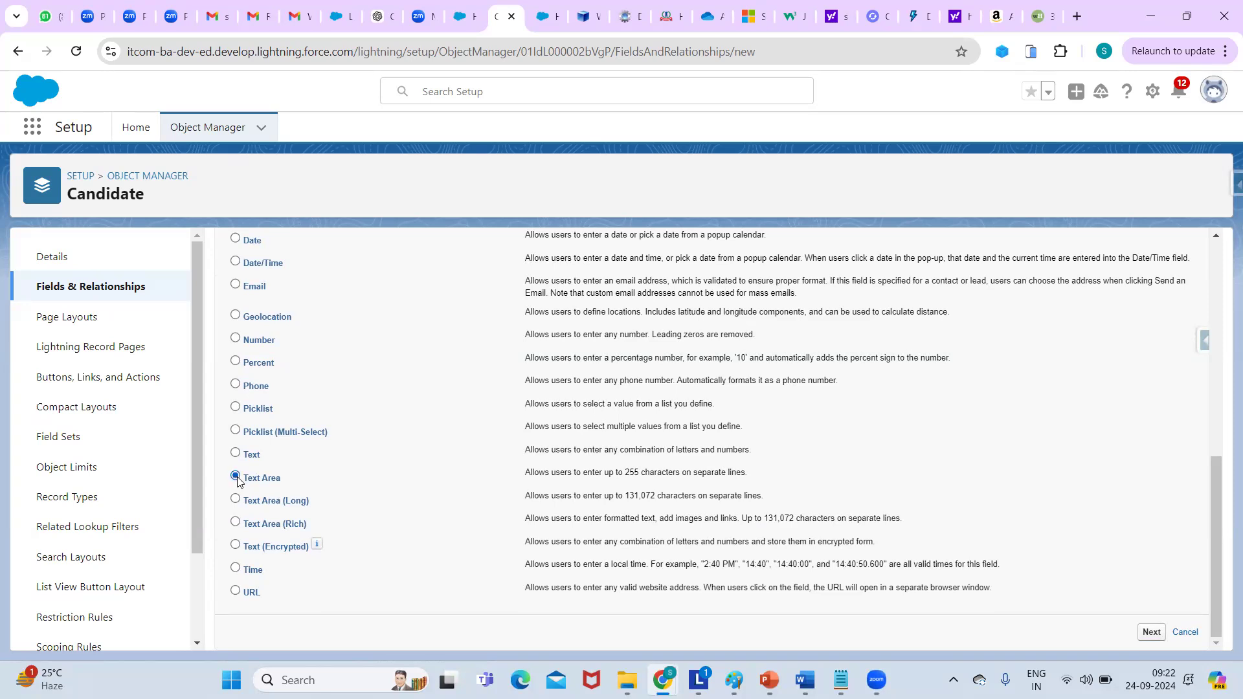
left_click(1151, 634)
type("profile summary")
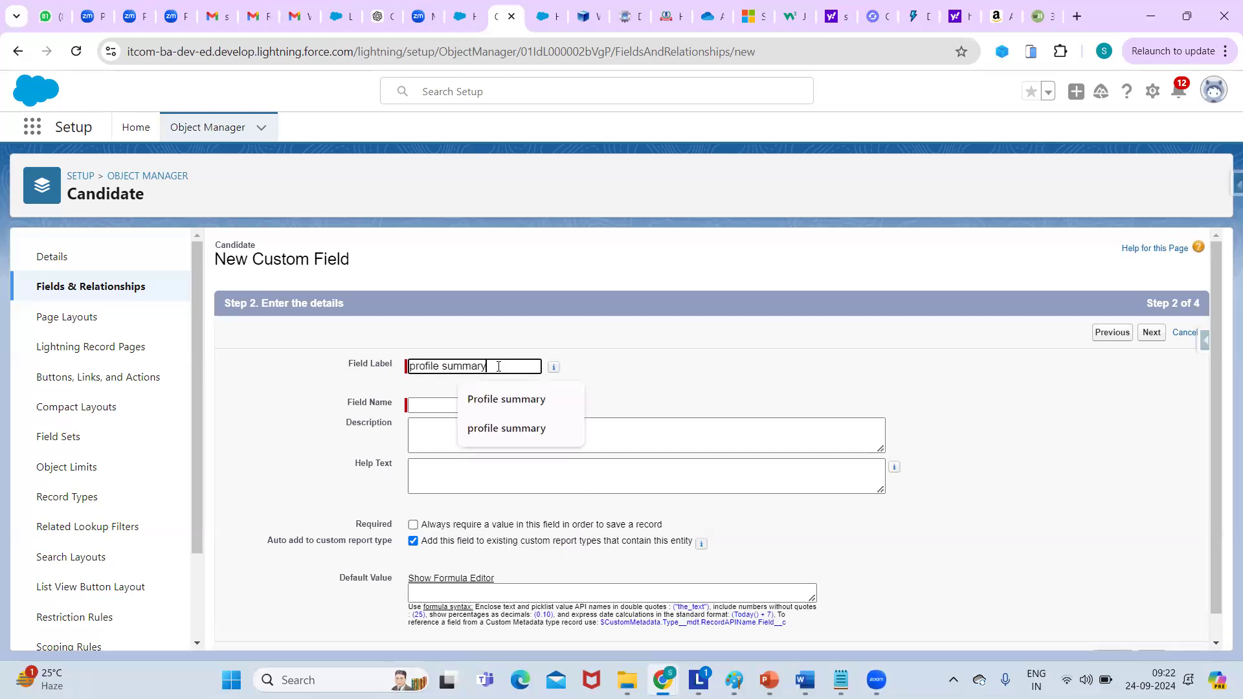
left_click(506, 399)
left_click(441, 405)
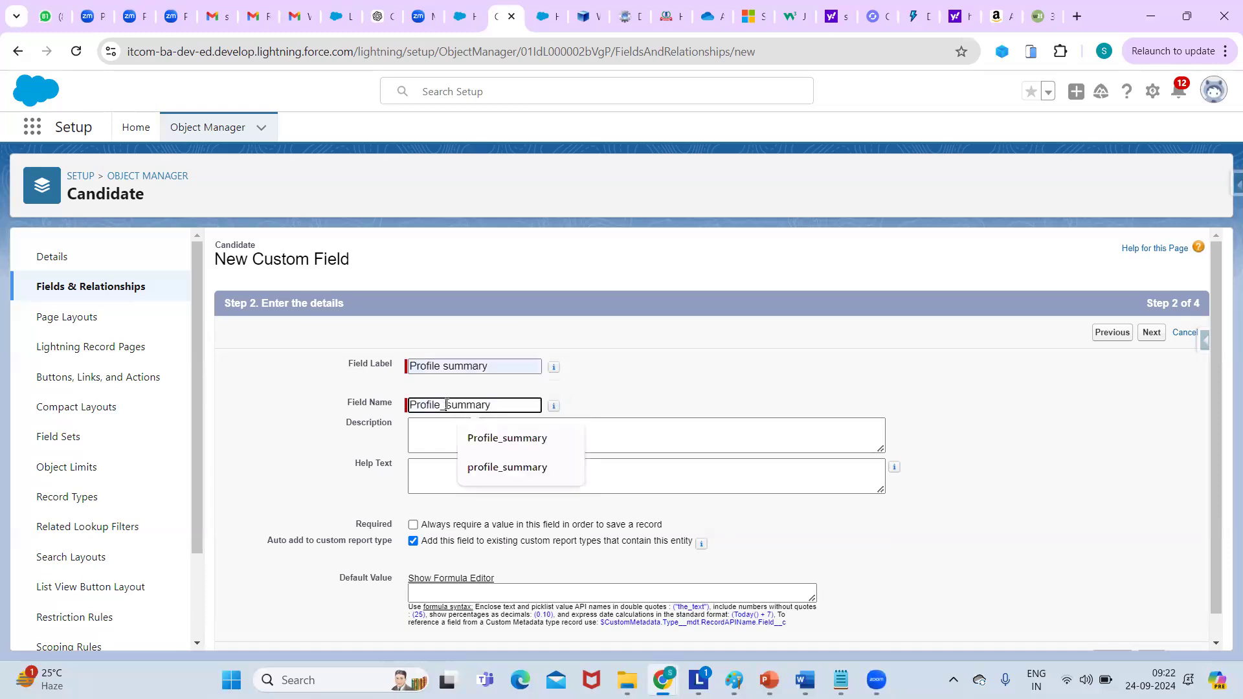
left_click(821, 552)
left_click(1156, 331)
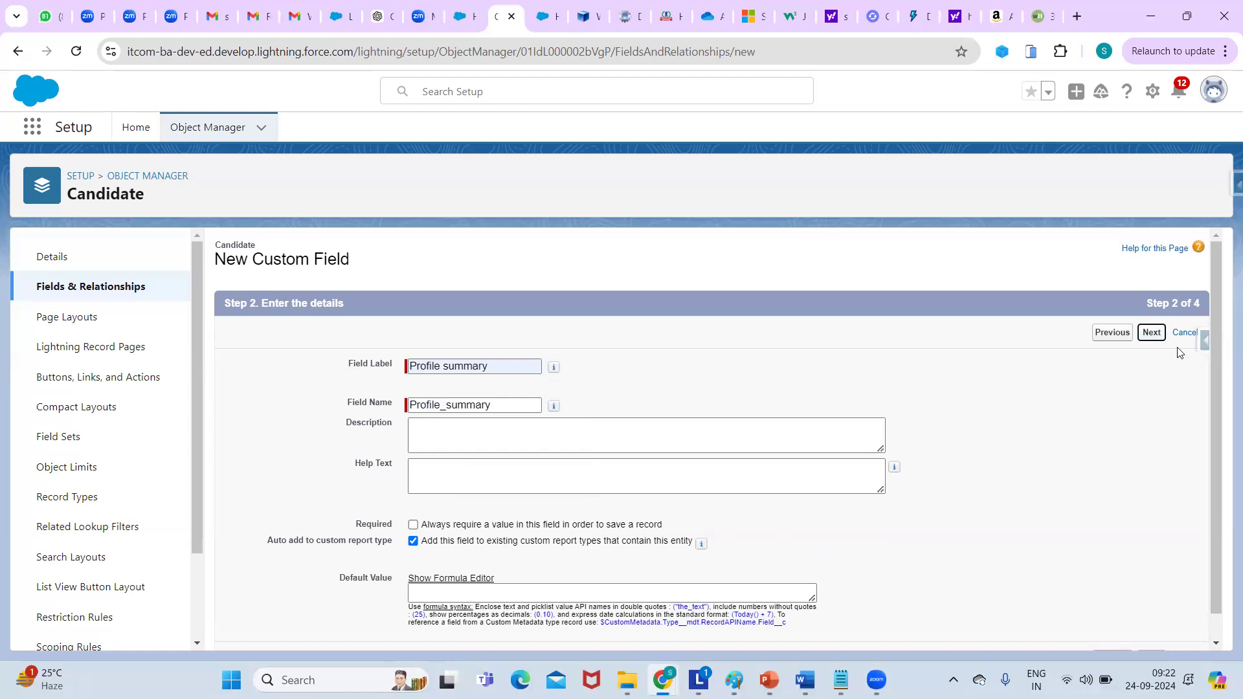
left_click(1152, 333)
left_click(1157, 334)
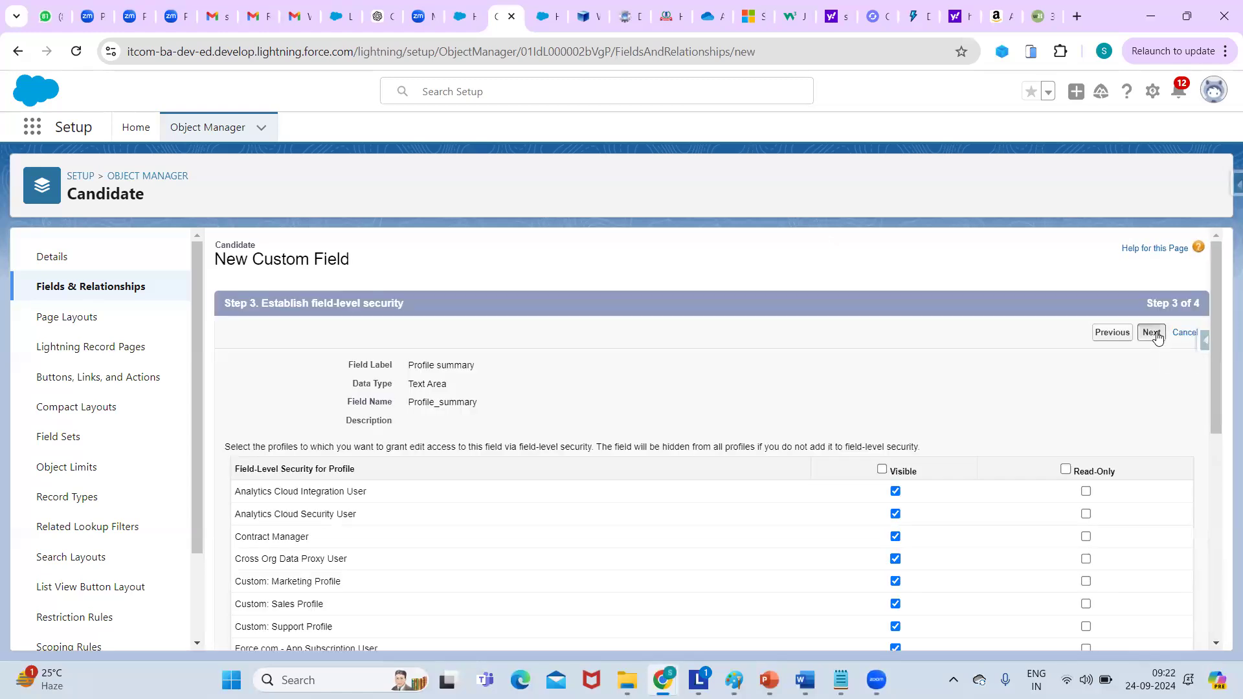
left_click(1098, 333)
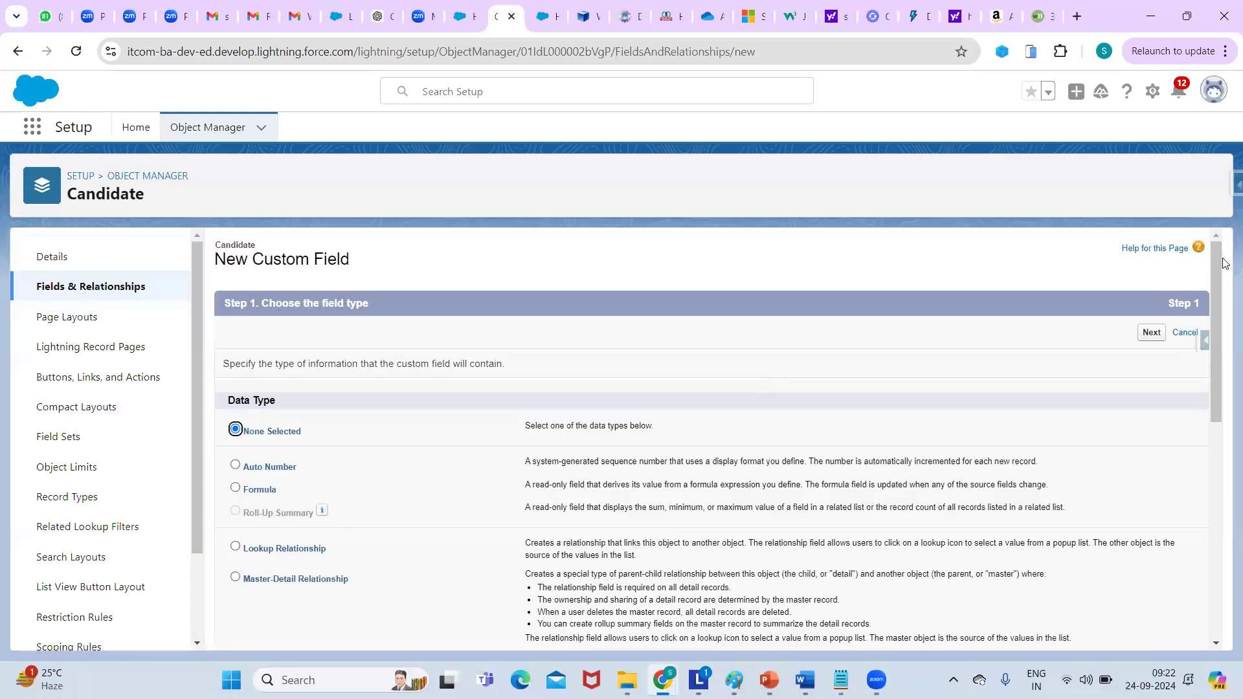
Create a URL field labelled 'LinkedIn URL' on Candidate, on the Candidate Layout, and save it.
left_click_drag(1224, 263, 1224, 554)
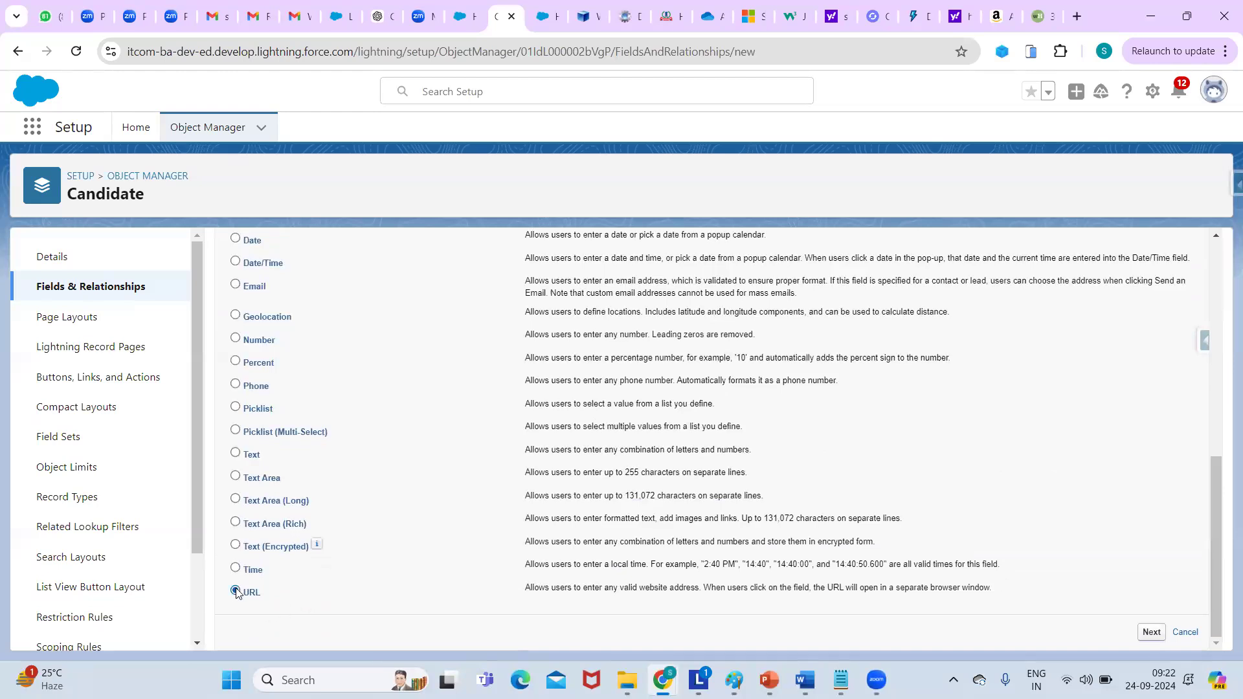
left_click(1152, 633)
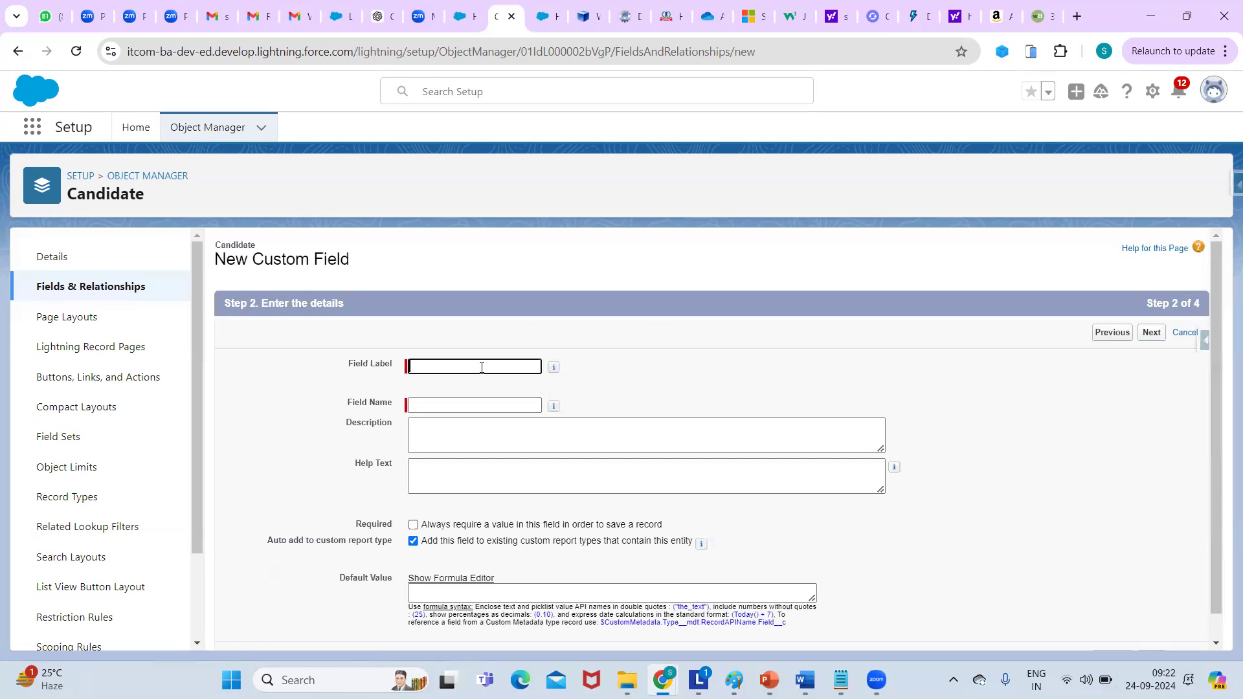
left_click(482, 368)
type("LinkedIn URL")
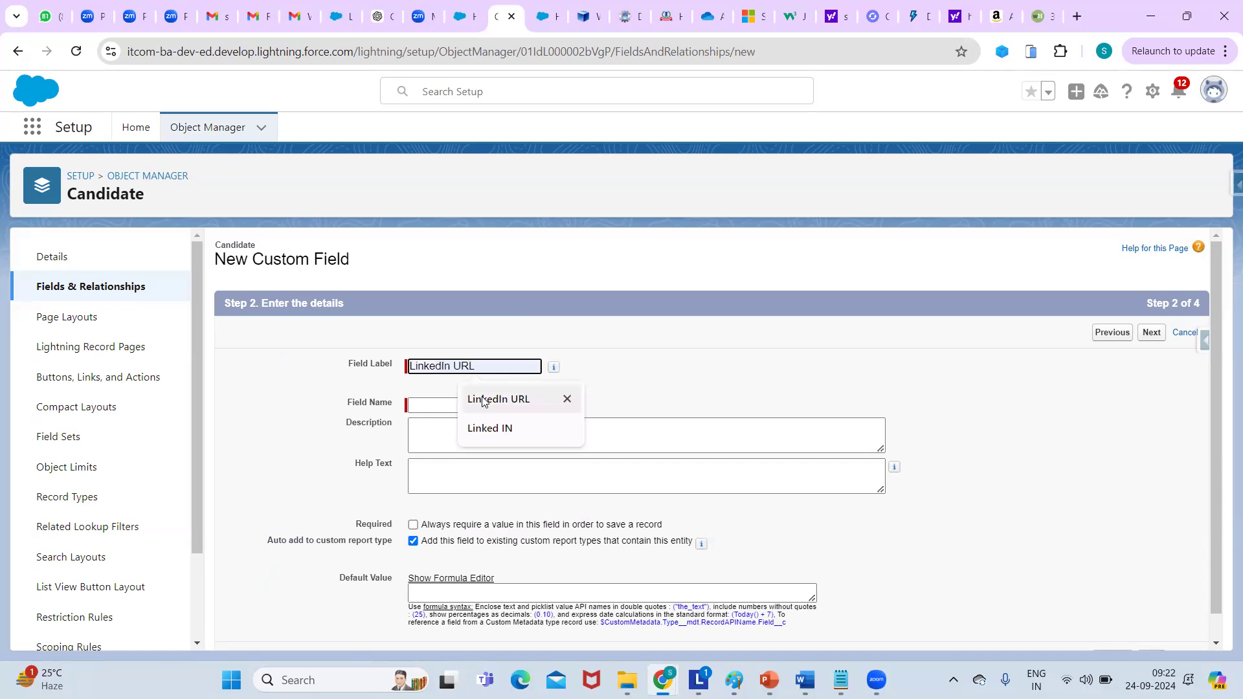
left_click(483, 400)
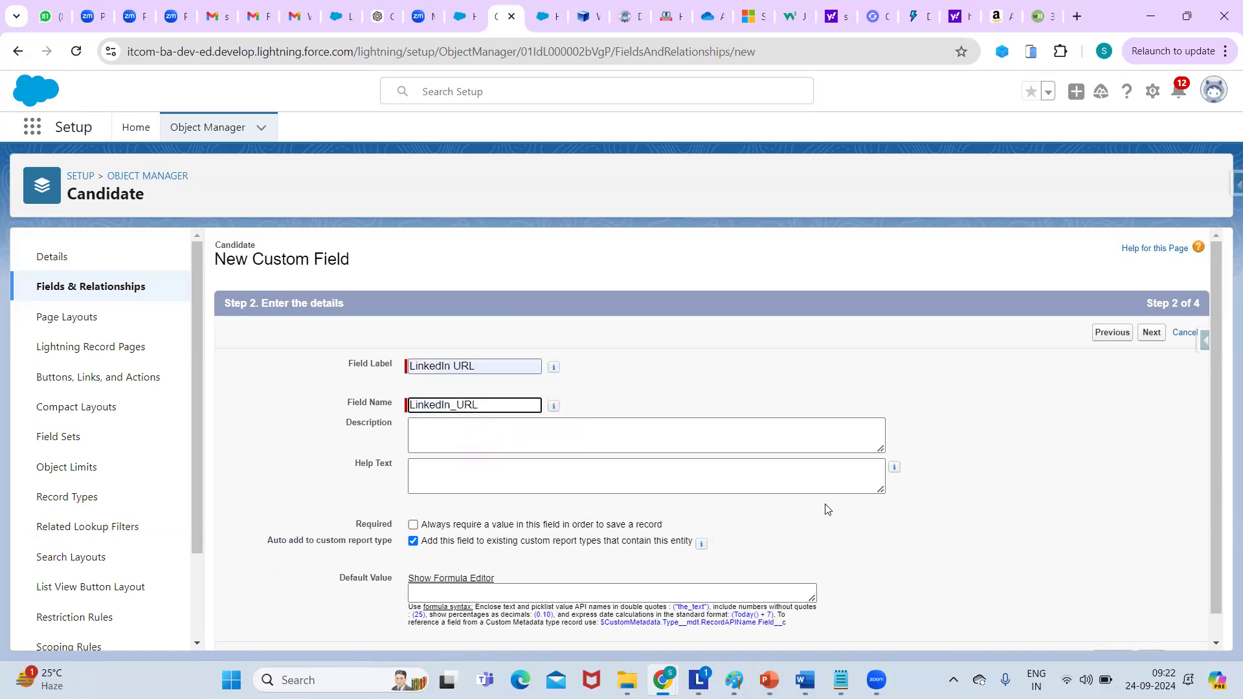
left_click(1152, 332)
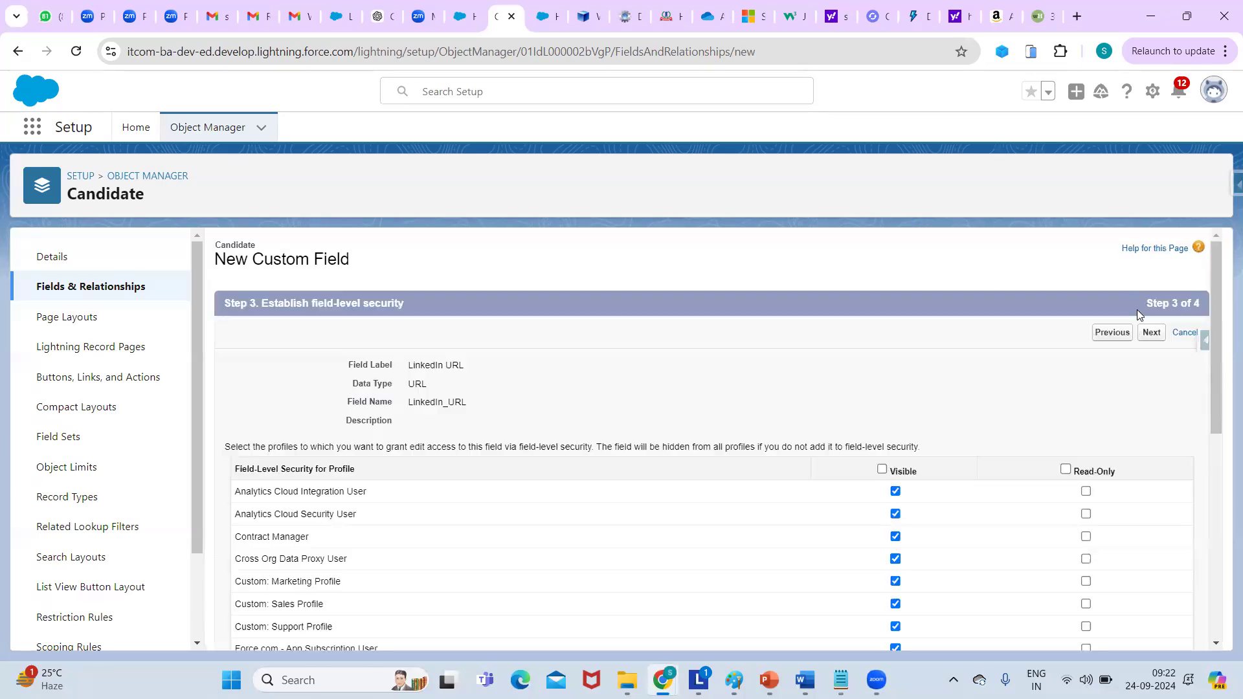
left_click(1155, 333)
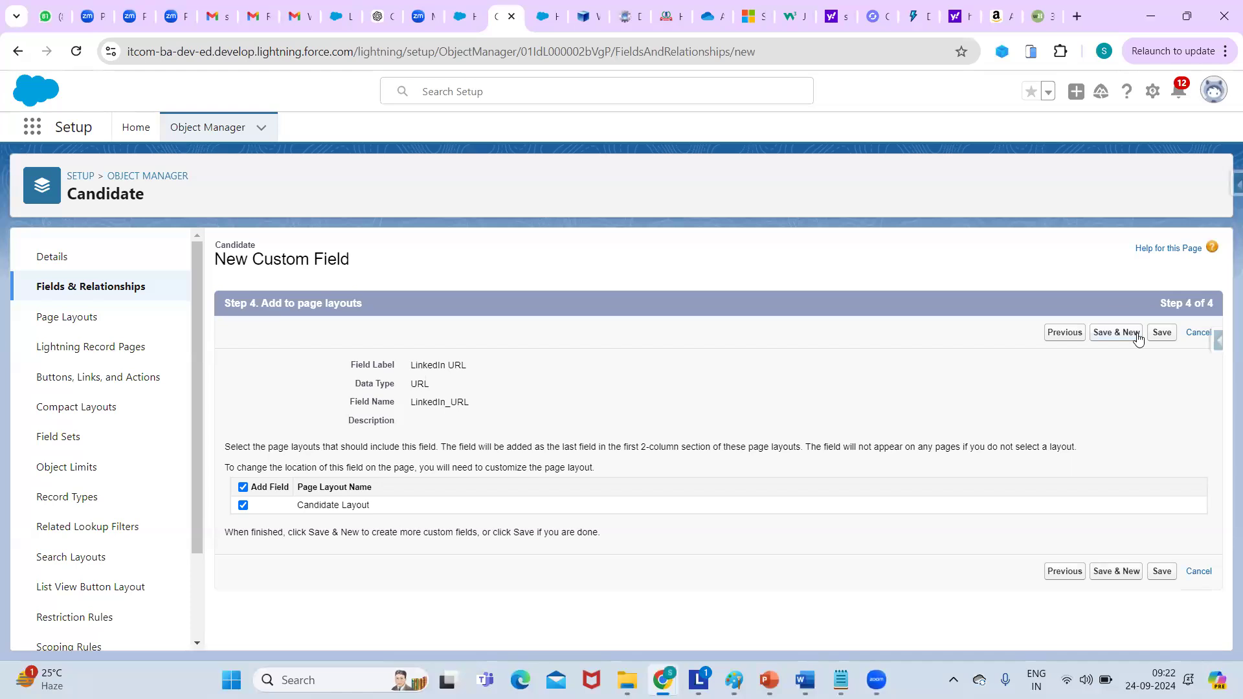
left_click(1161, 332)
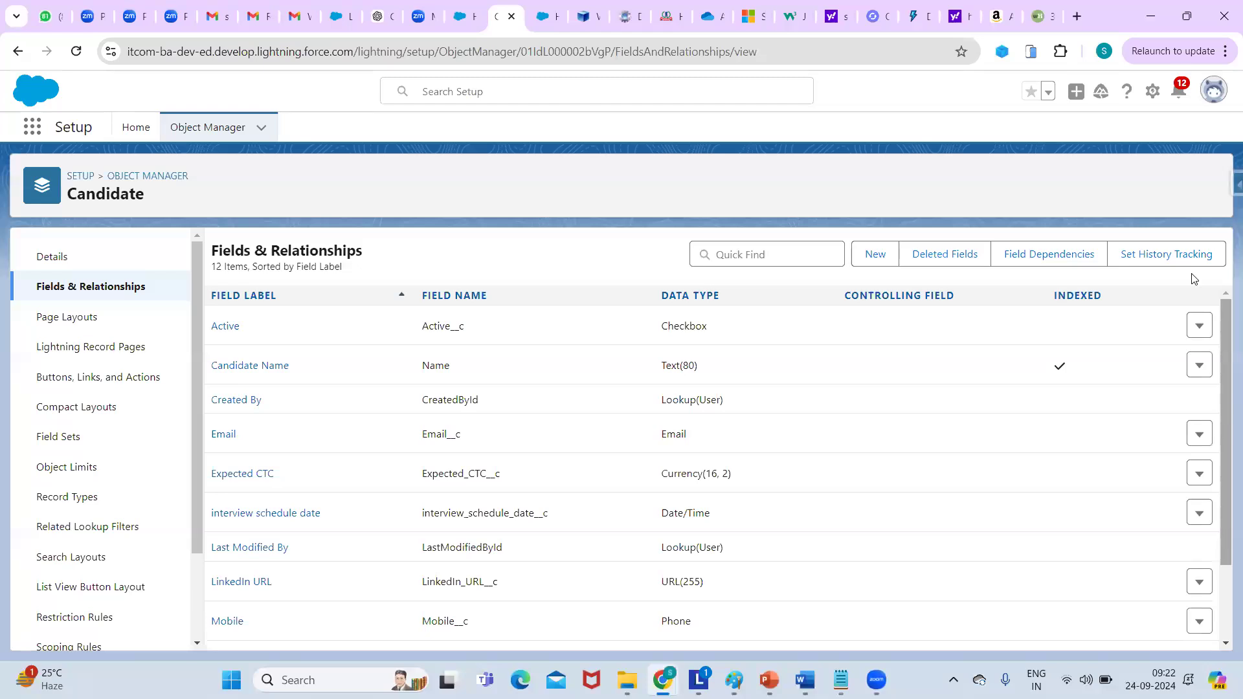
Open the Recruting app from the App Launcher in a new browser tab and switch to it.
scroll(1181, 185, "down", 2)
scroll(1181, 185, "up", 2)
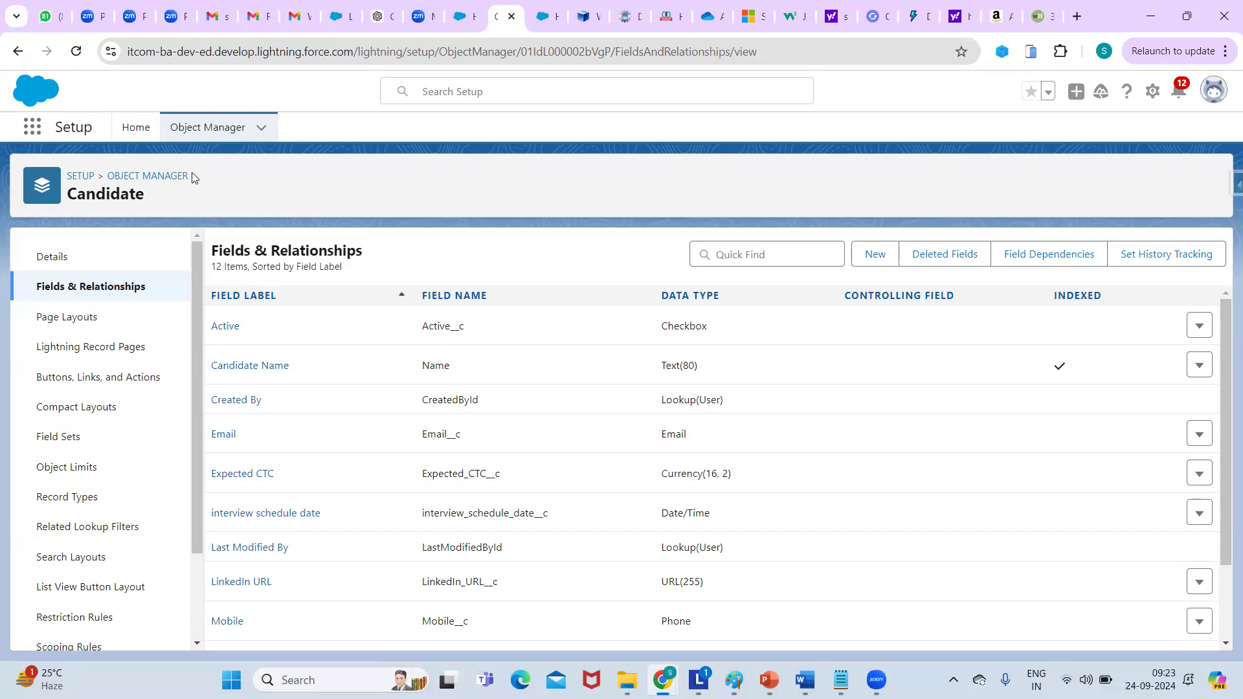
left_click(33, 127)
type("re")
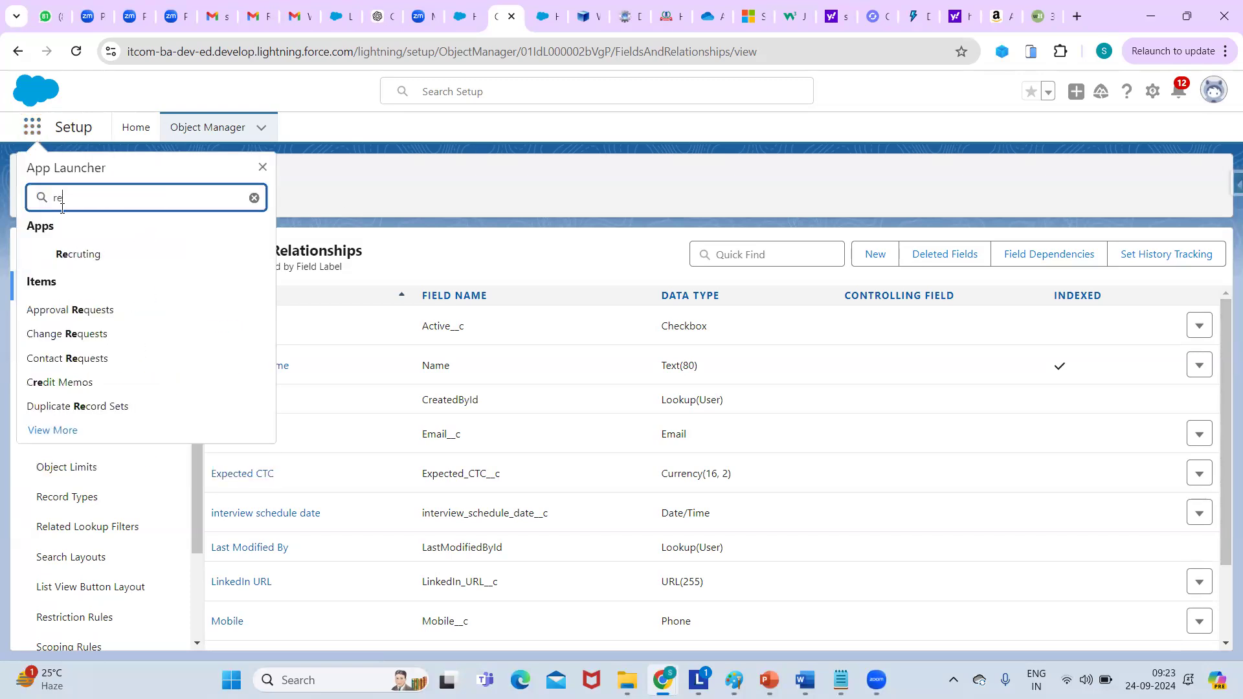
left_click(78, 258)
right_click(77, 261)
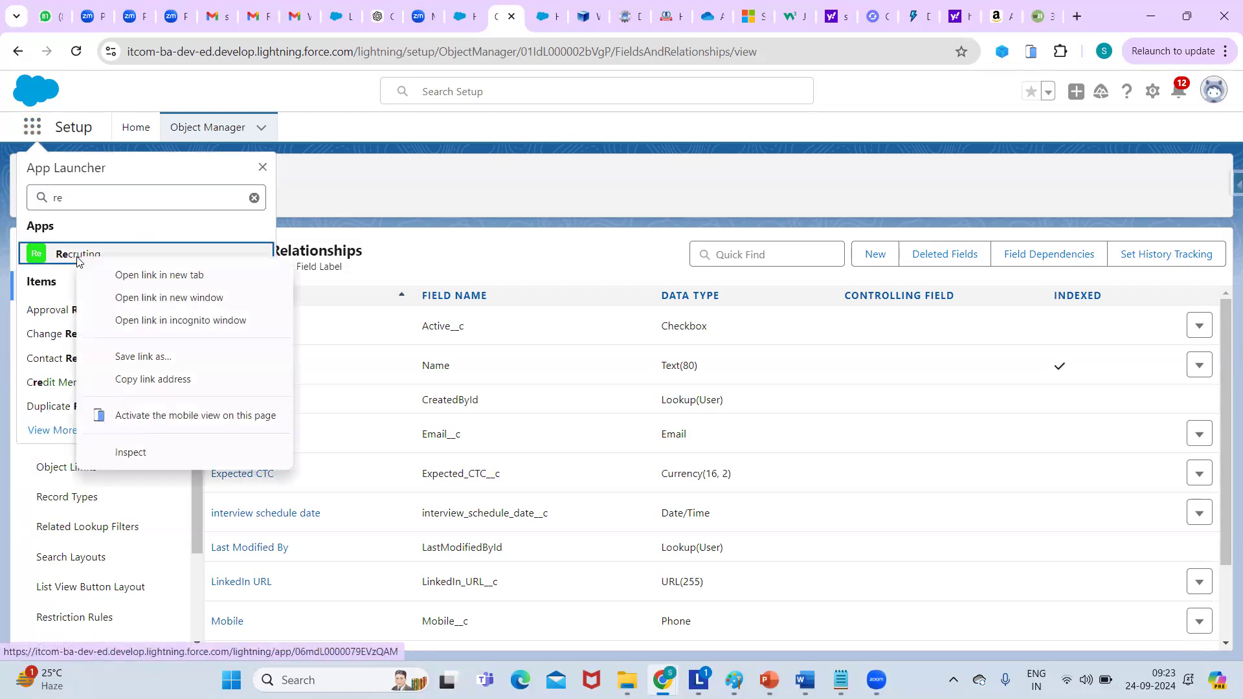
left_click(149, 275)
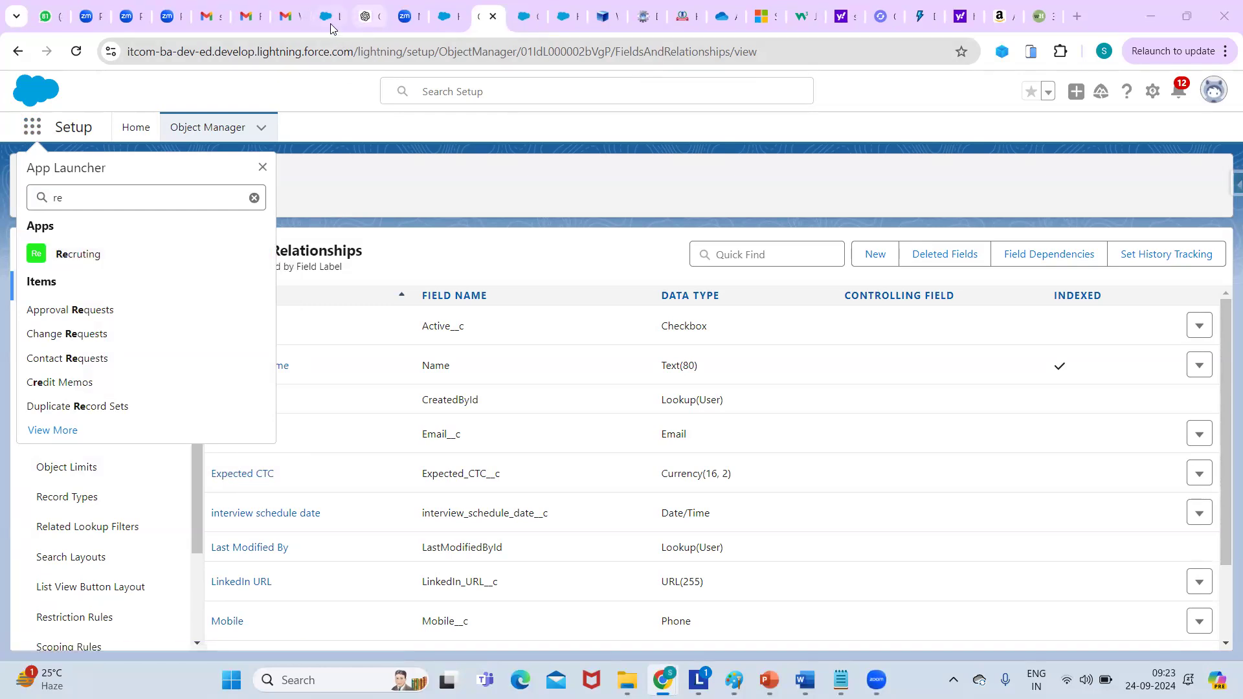
left_click(525, 26)
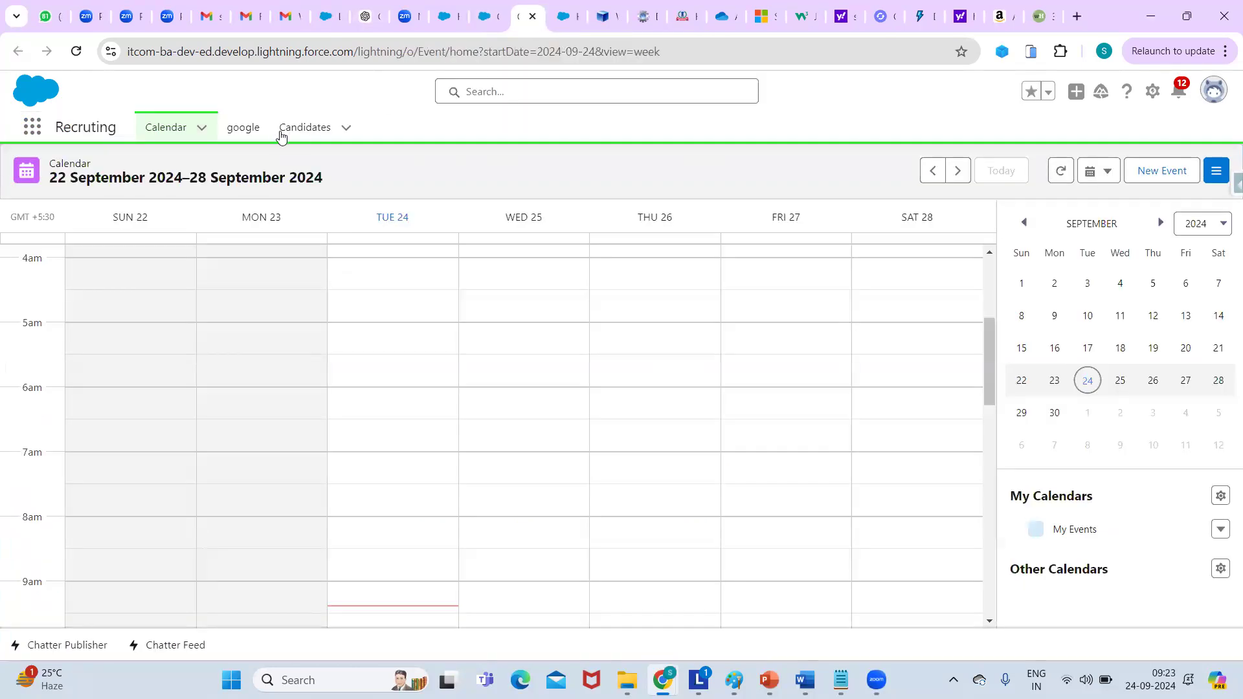
Reload the page and open a blank New Candidate form from the Candidates tab.
left_click(245, 53)
key("Return")
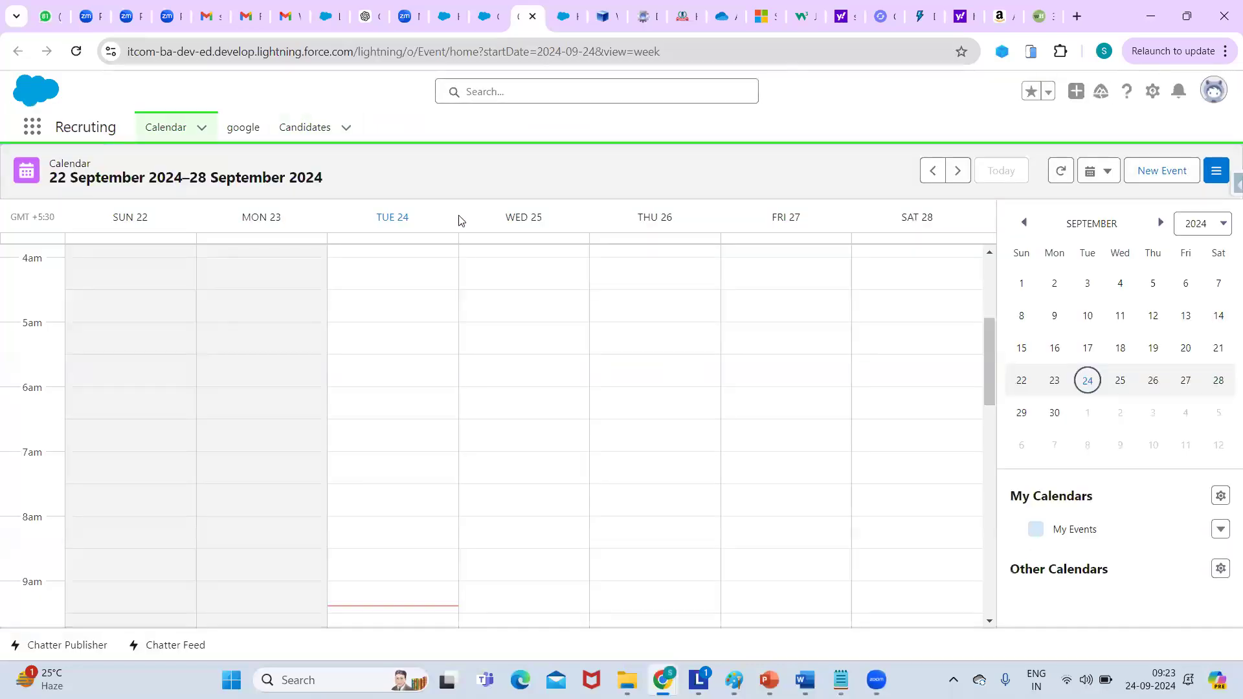
left_click(318, 130)
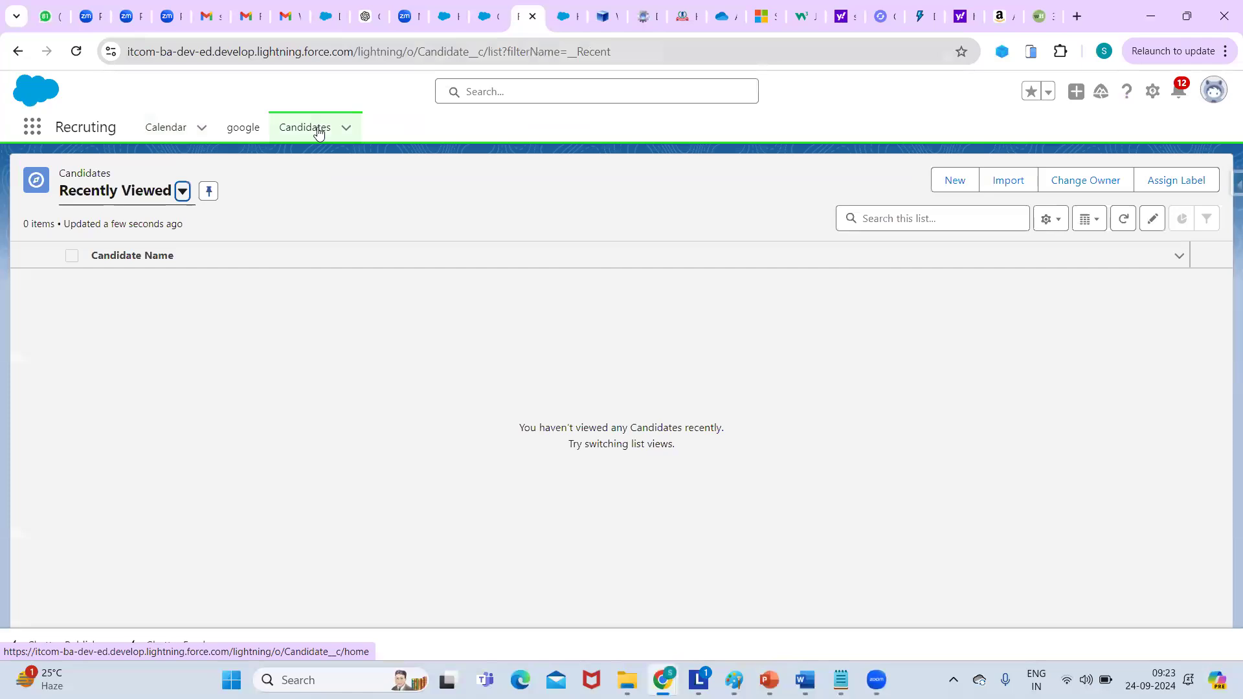
left_click(954, 187)
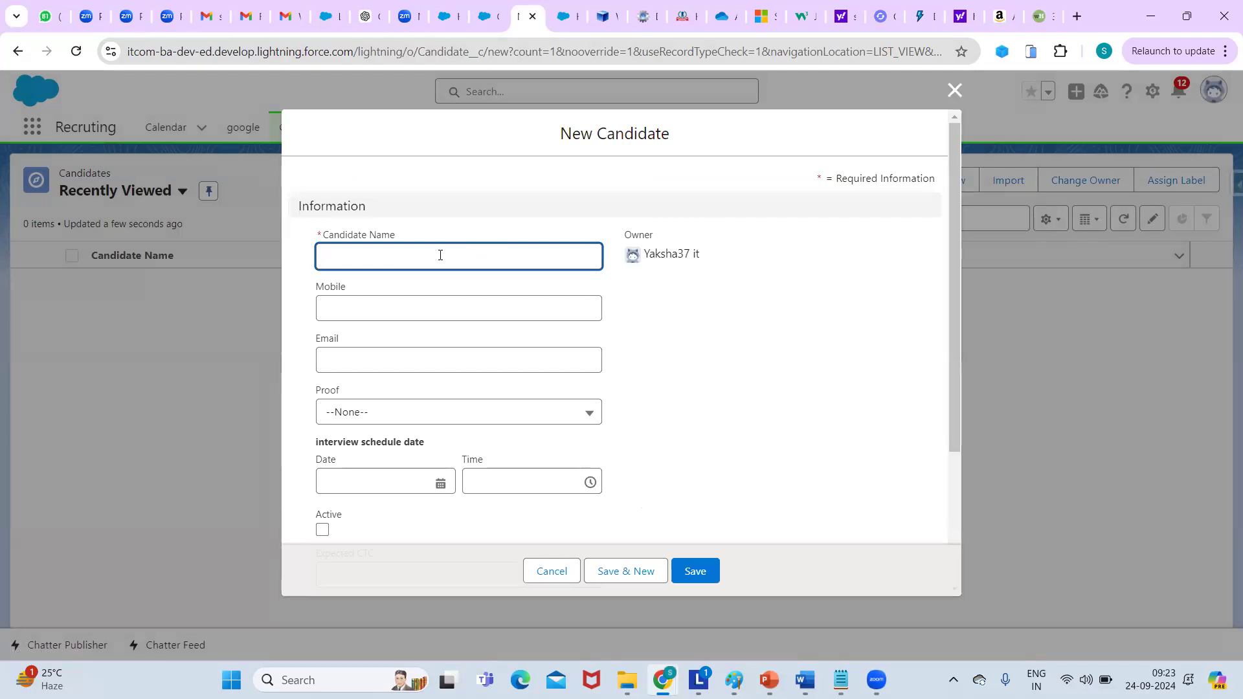
left_click(440, 255)
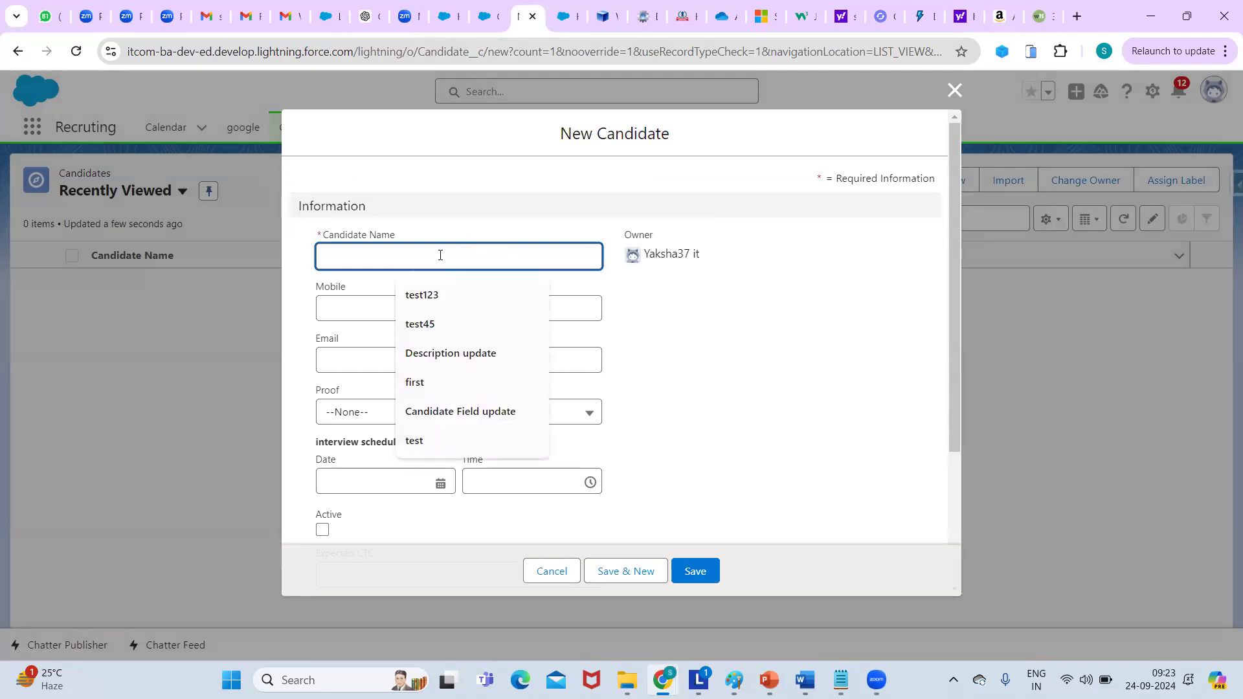
Enter the candidate's name, mobile number and e-mail address.
type("test")
key("BackSpace")
key("BackSpace")
key("BackSpace")
key("BackSpace")
type("Jhon")
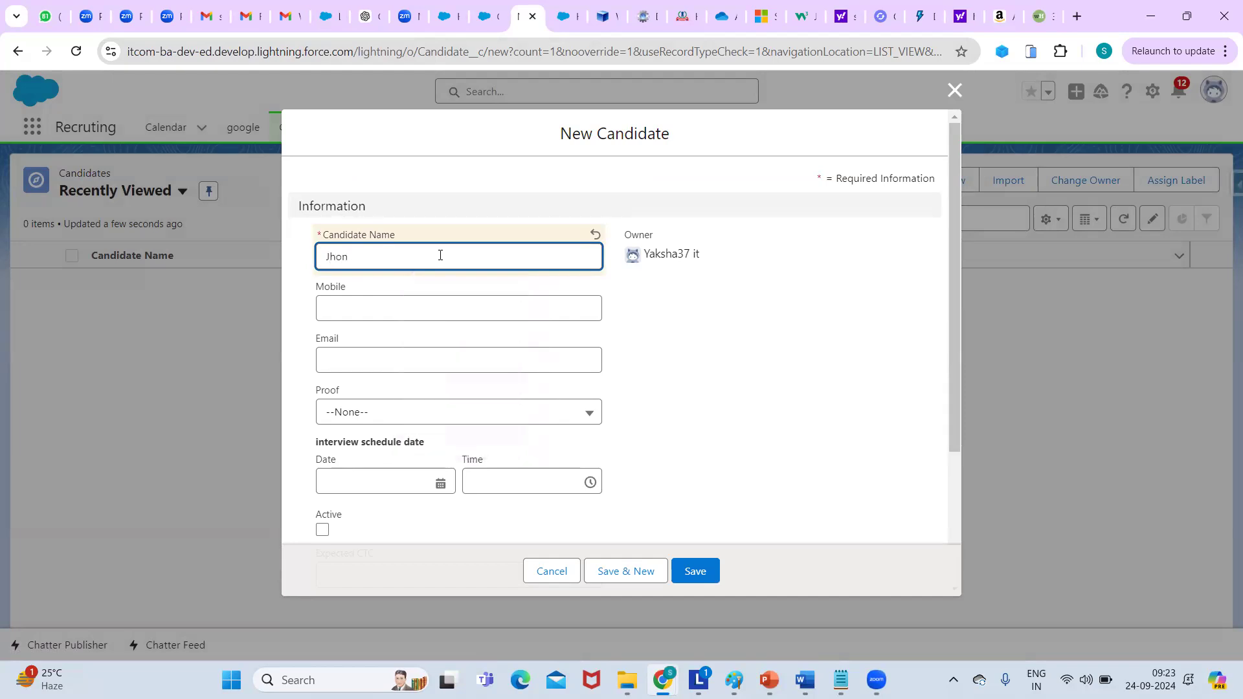
left_click(351, 313)
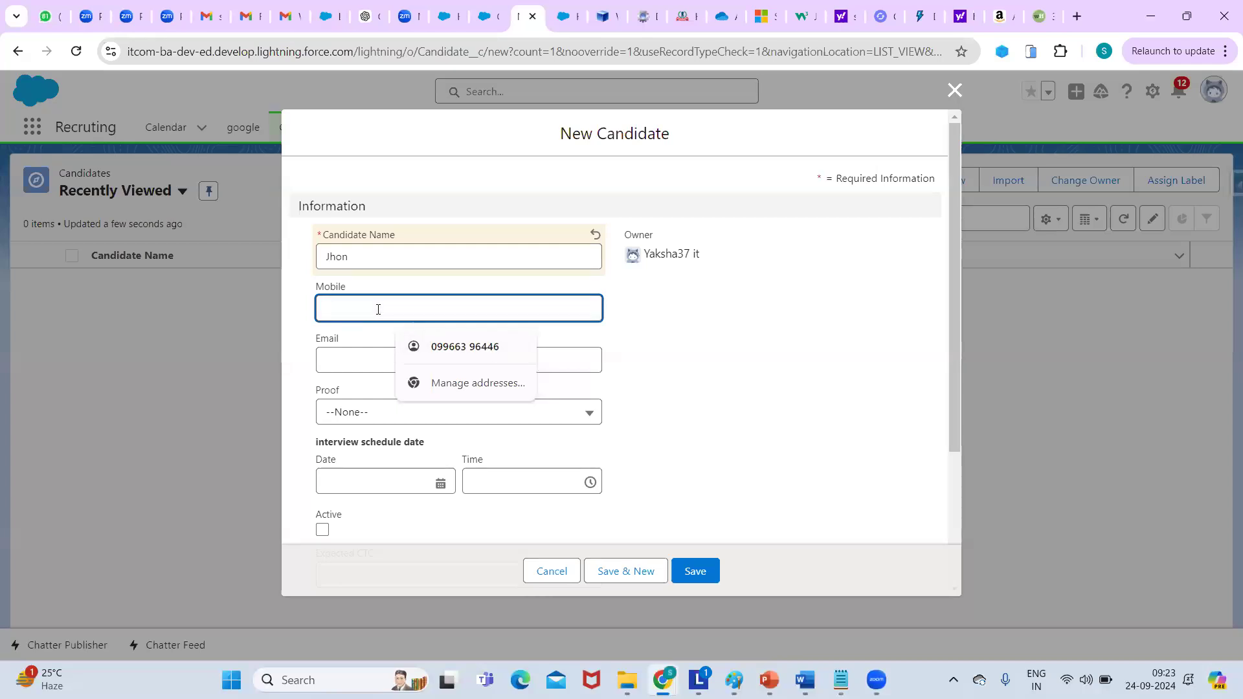
type("789")
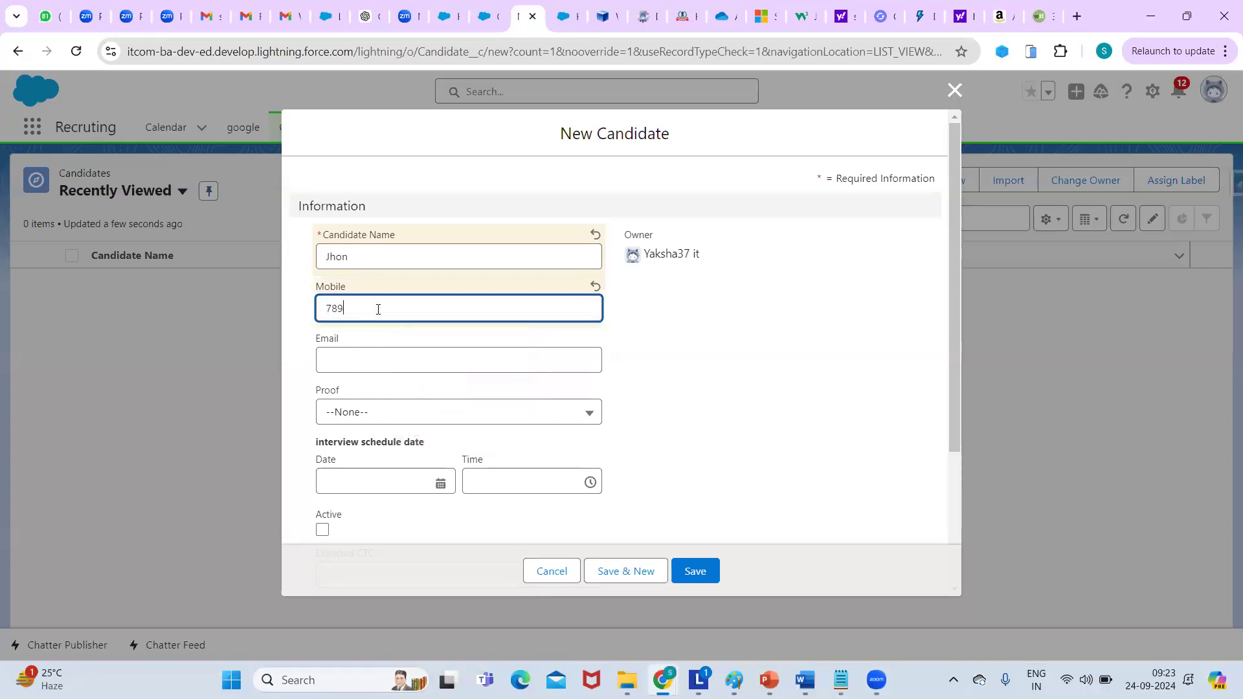
type("563421")
left_click(364, 366)
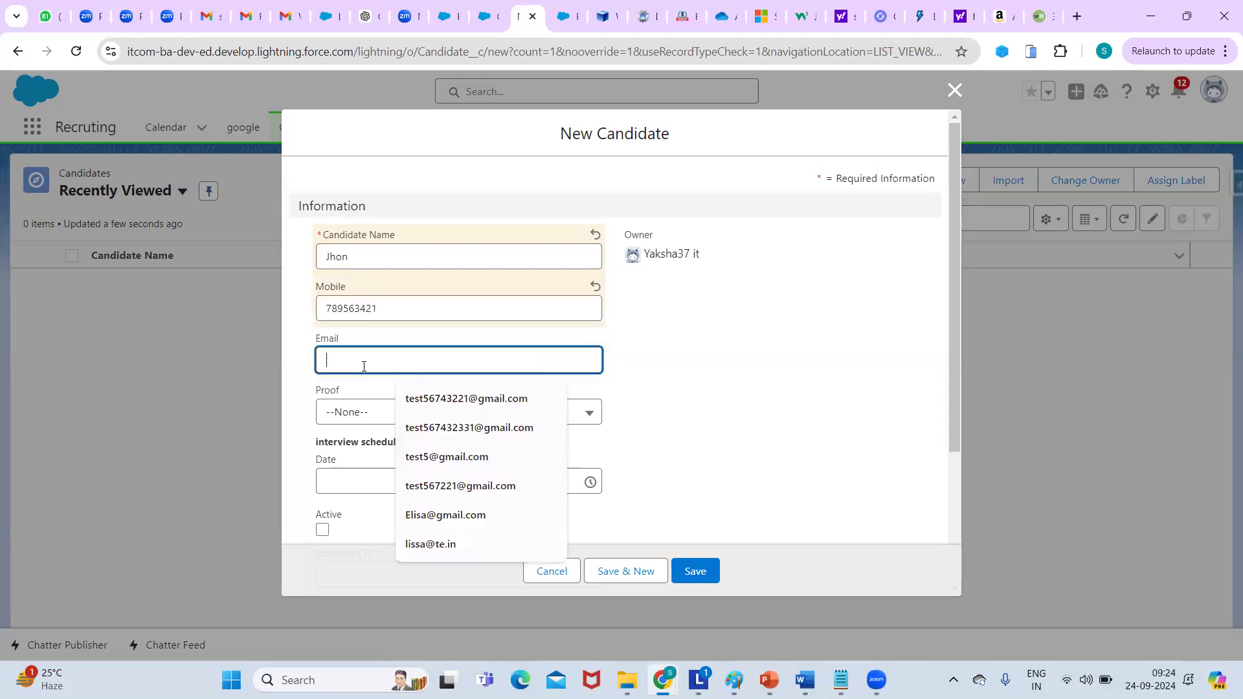
type("h")
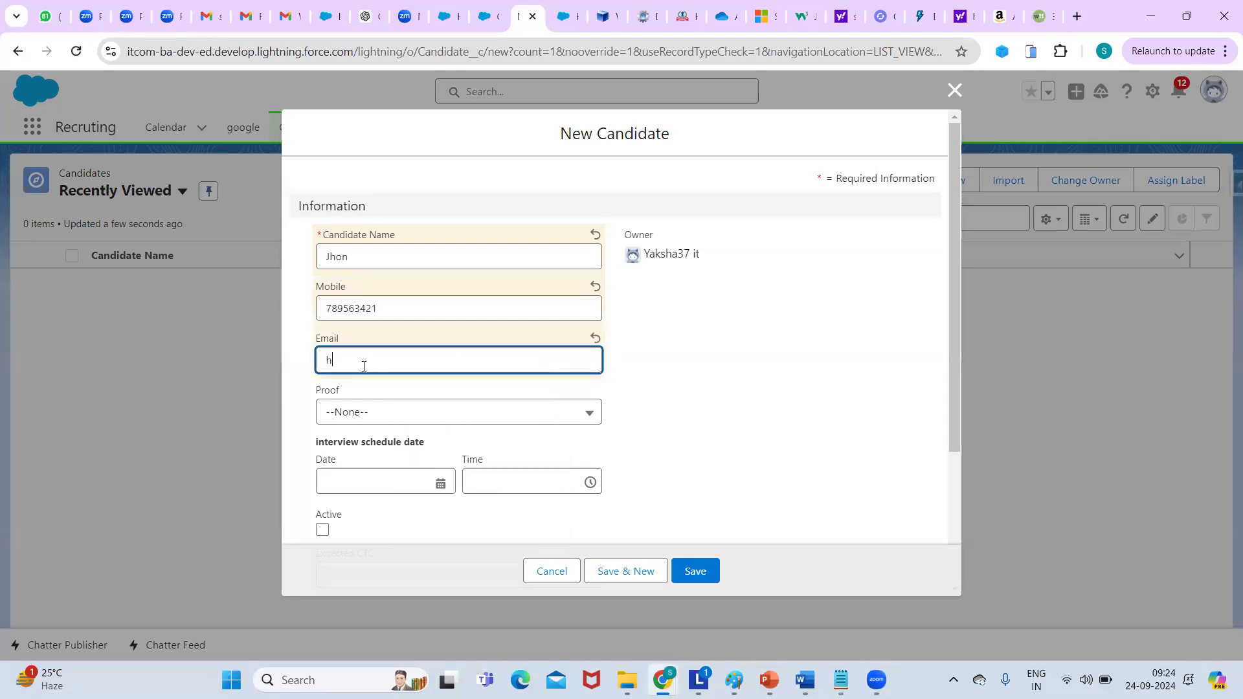
type("jhon@xyz.com")
Set Proof to Aadharcard, interview on 03/10/2024 at 11:30 am, and tick Active.
left_click(384, 411)
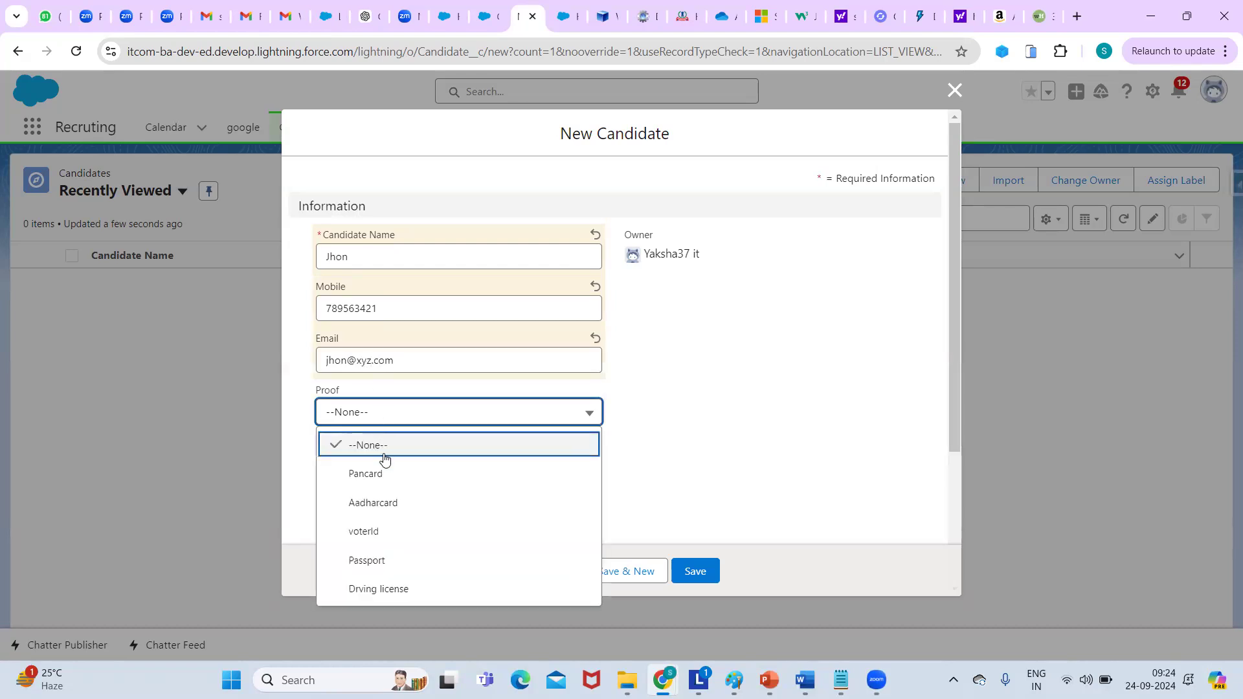
left_click(418, 507)
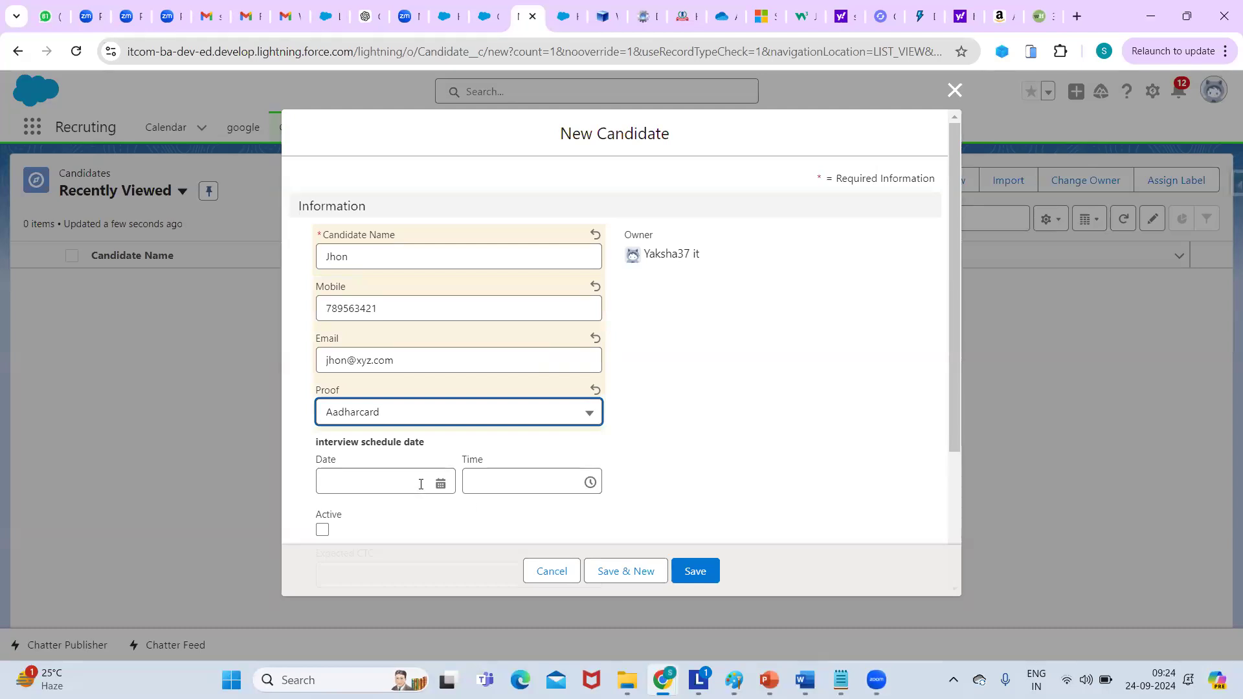
left_click(421, 484)
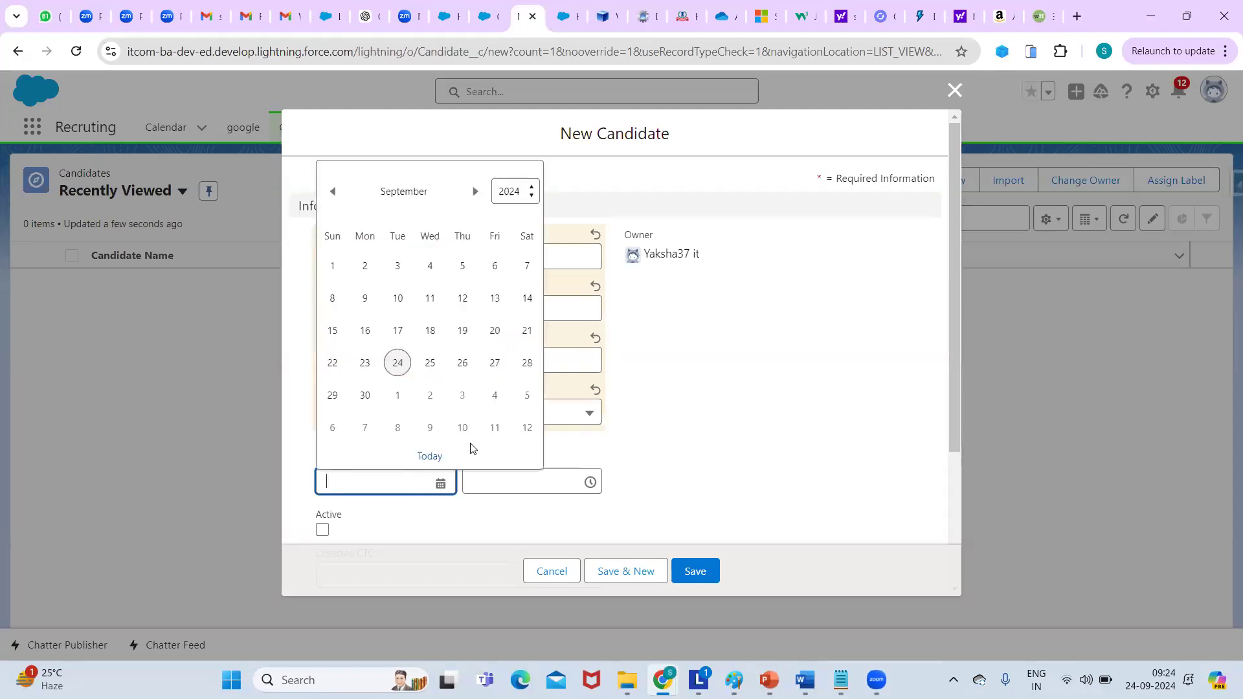
left_click(430, 398)
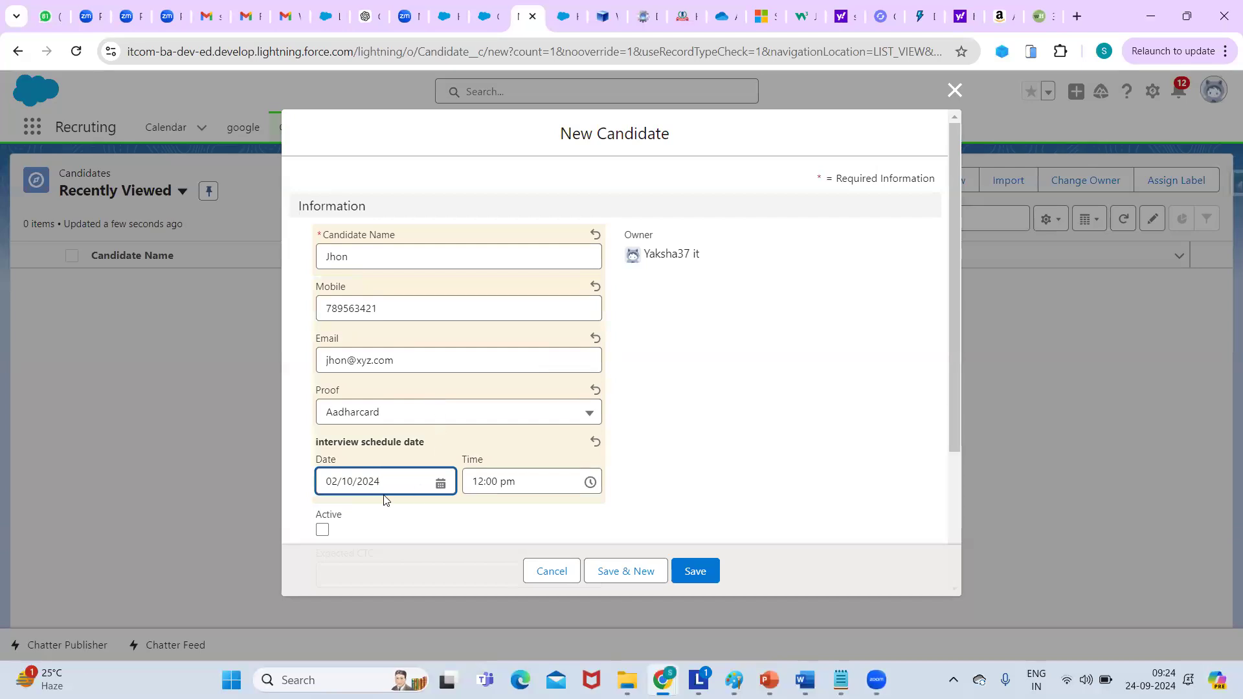
left_click(423, 490)
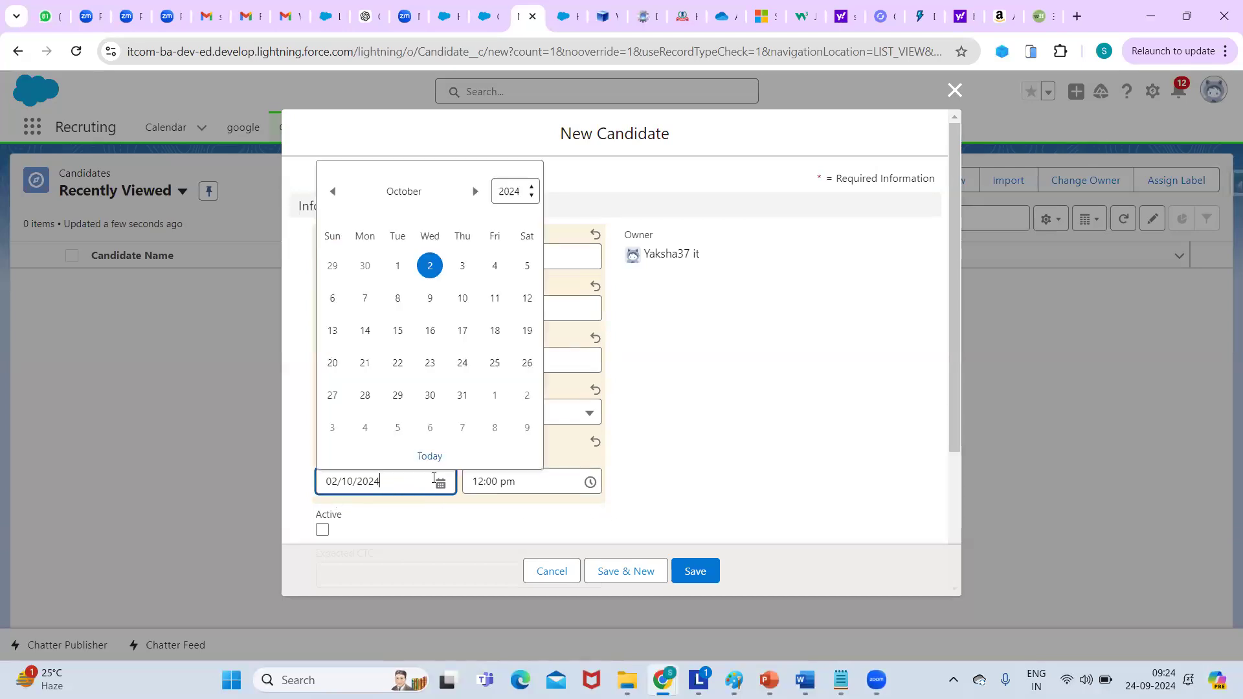
left_click(463, 265)
left_click(585, 482)
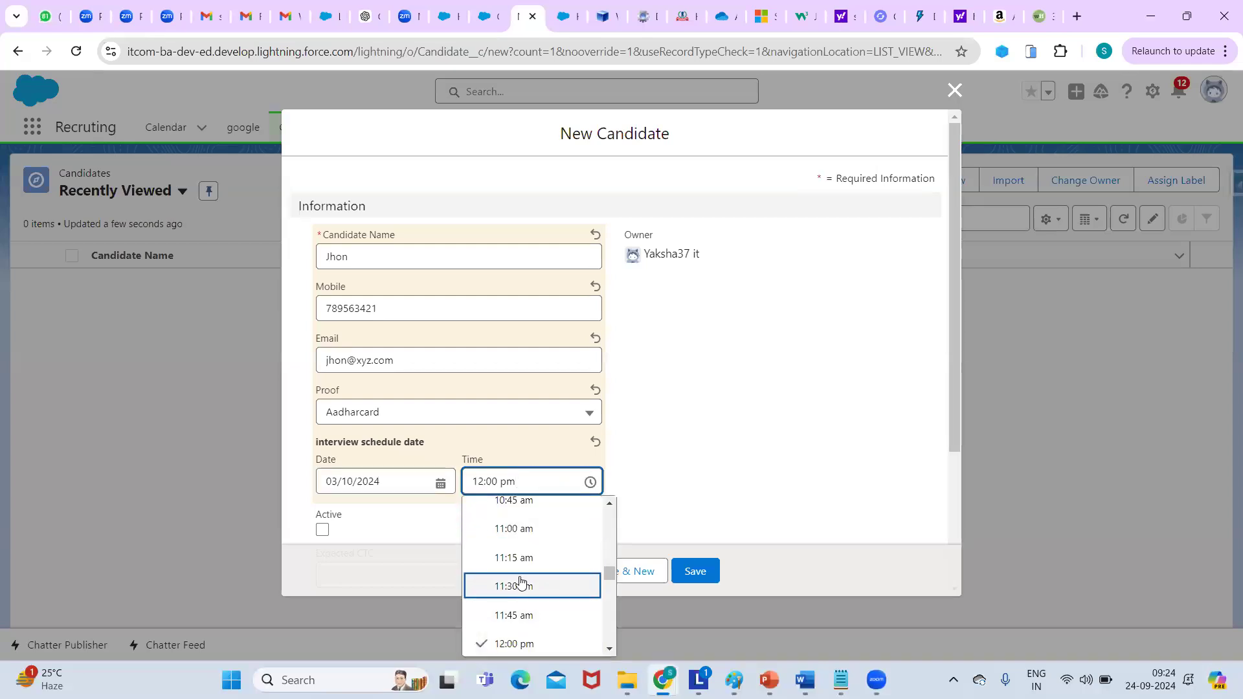
left_click(520, 581)
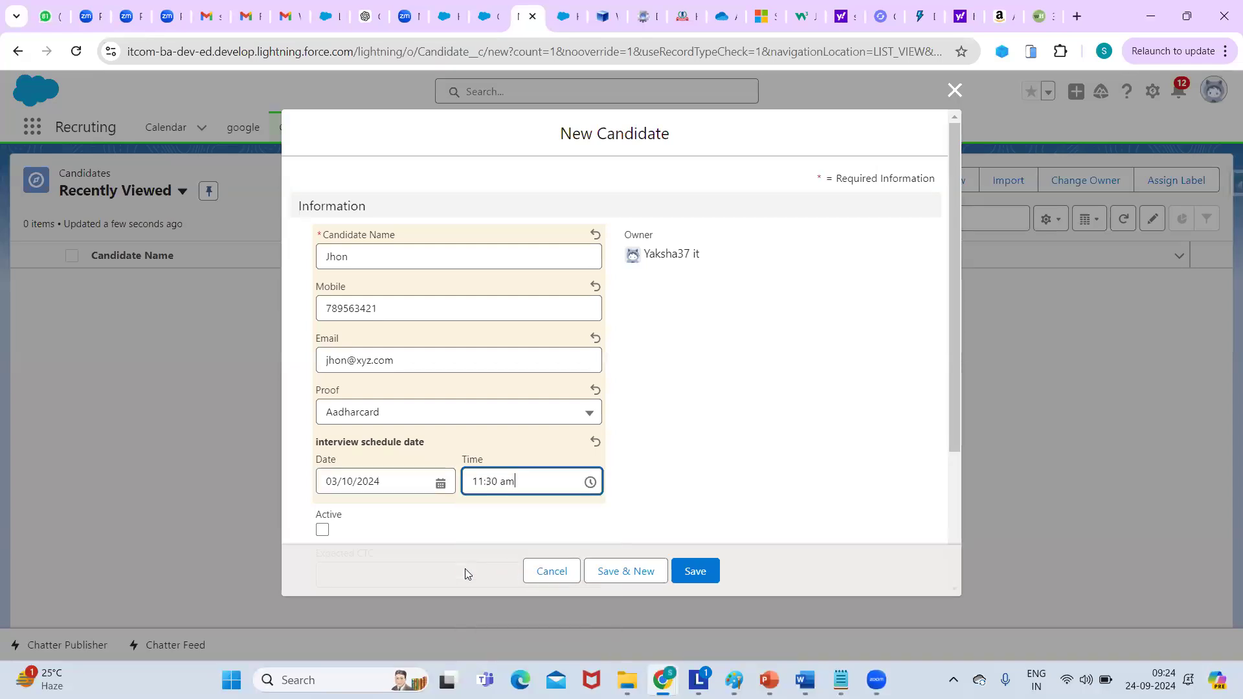
left_click(323, 531)
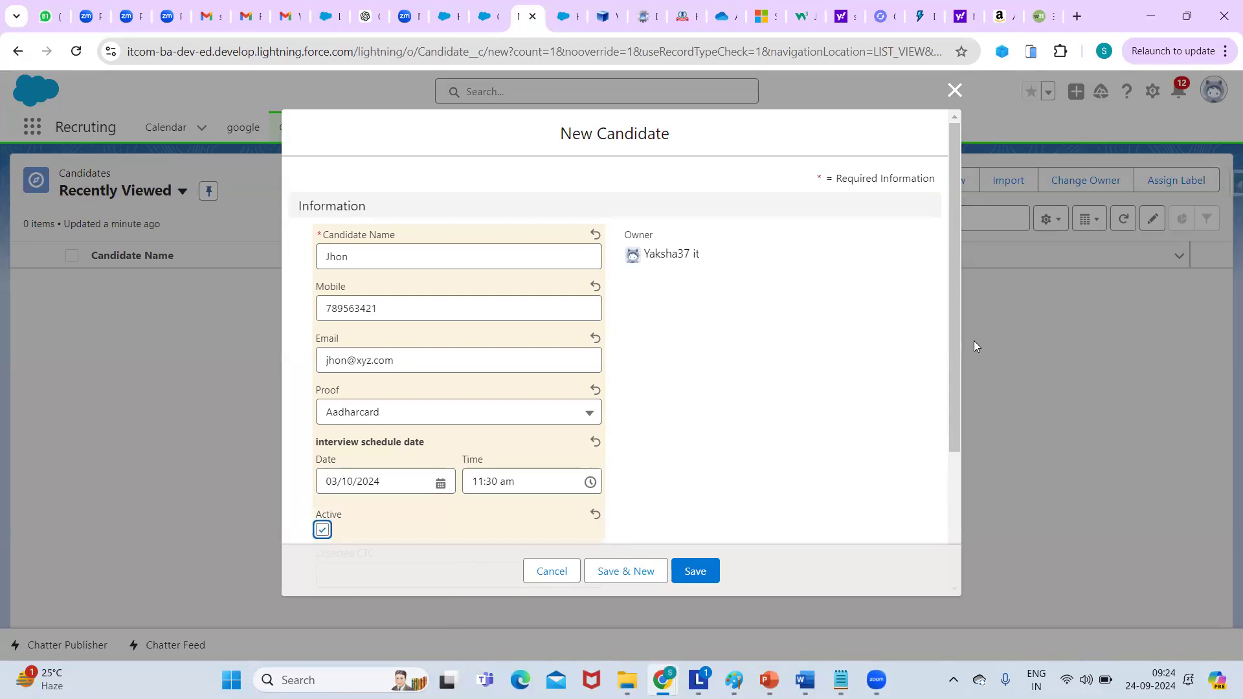
left_click_drag(959, 345, 977, 511)
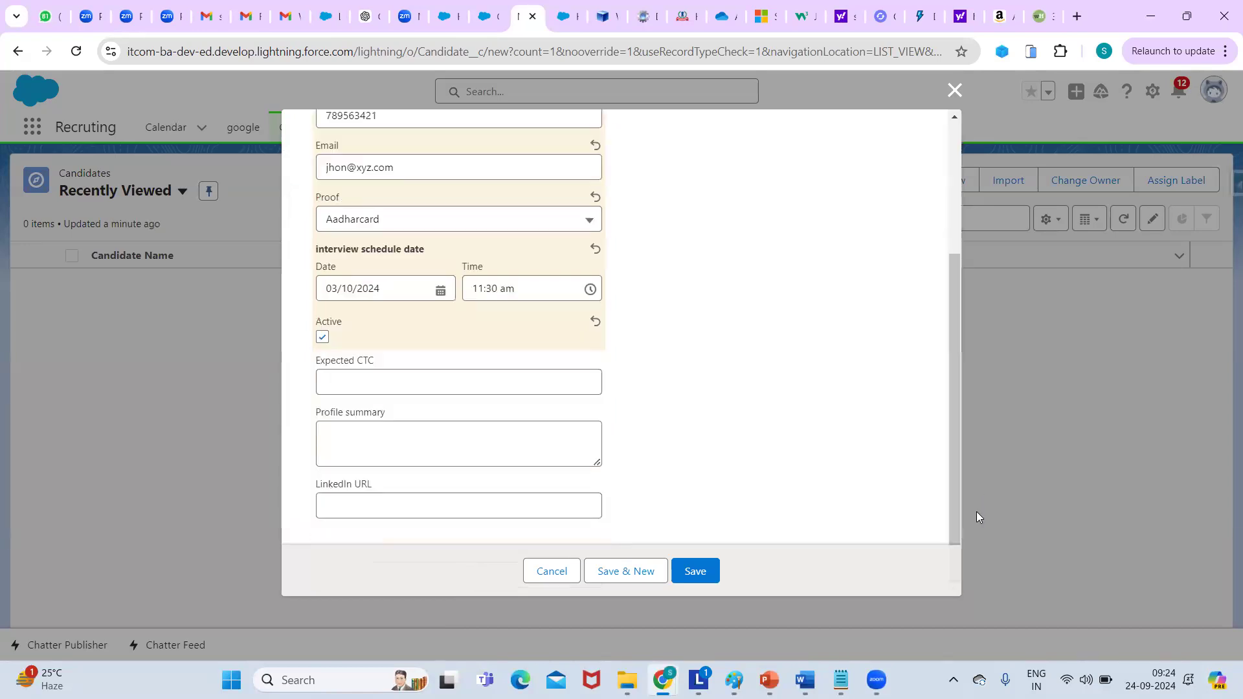
Enter Expected CTC 200000 and profile summary '5+ yeras exp. in salesforce'.
left_click(407, 386)
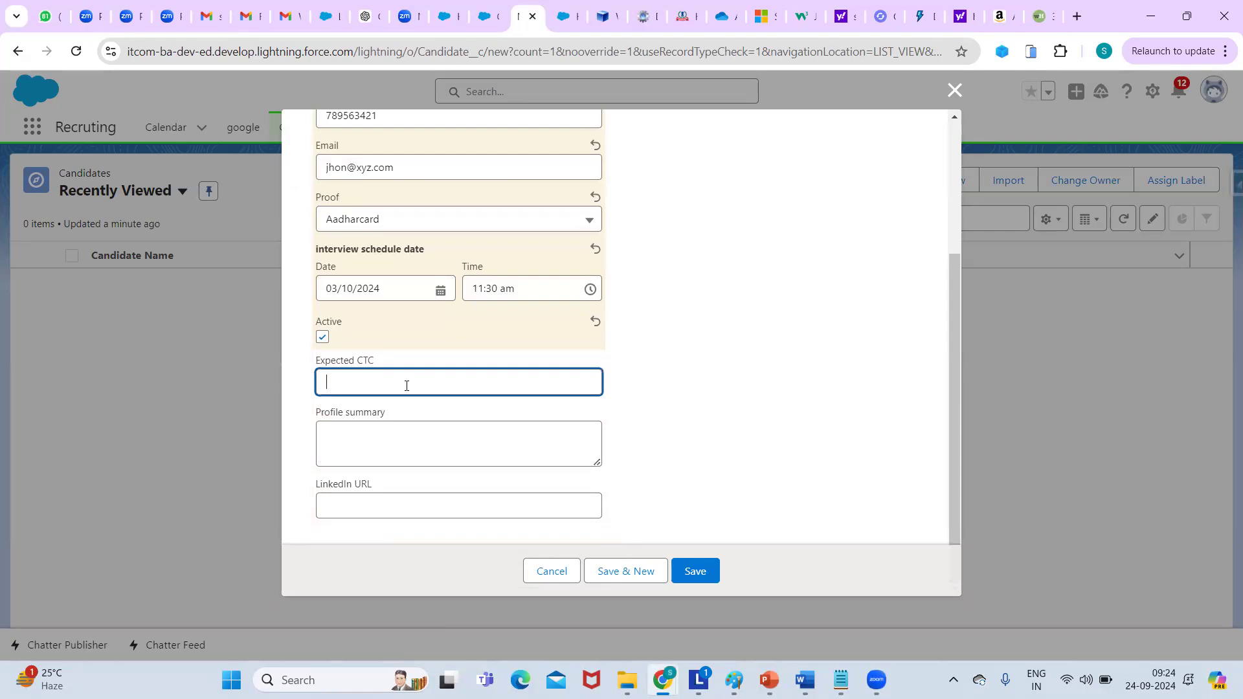
type("200000")
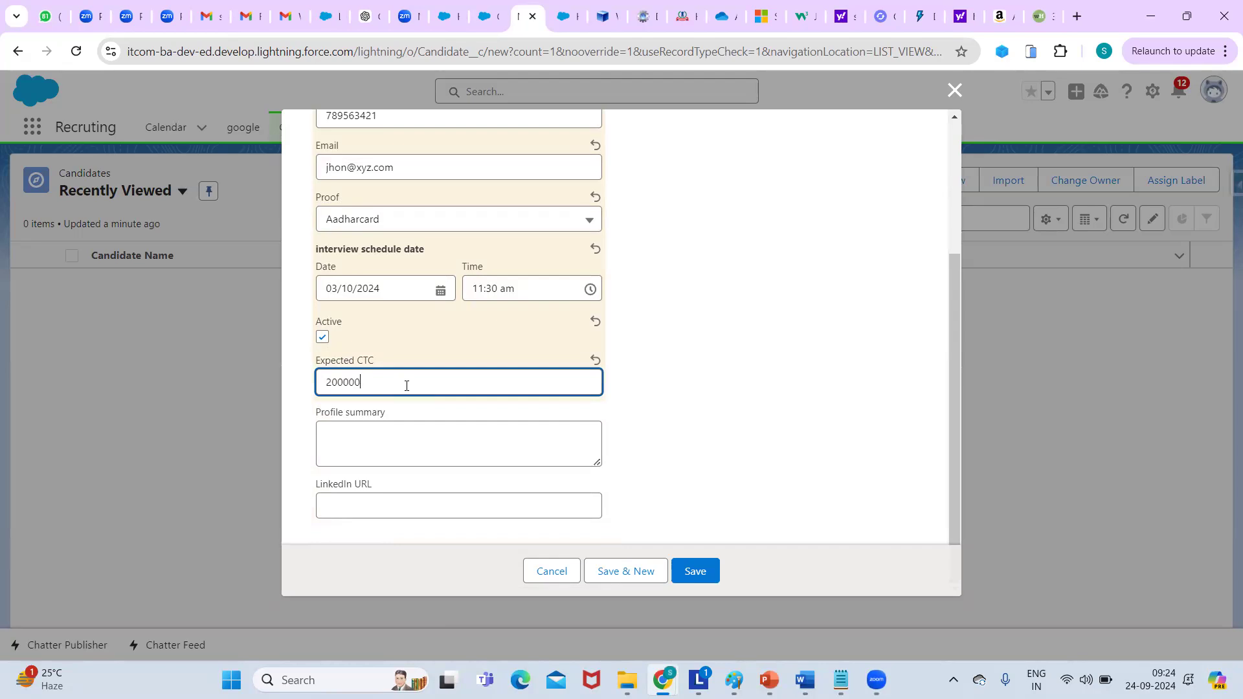
left_click(379, 448)
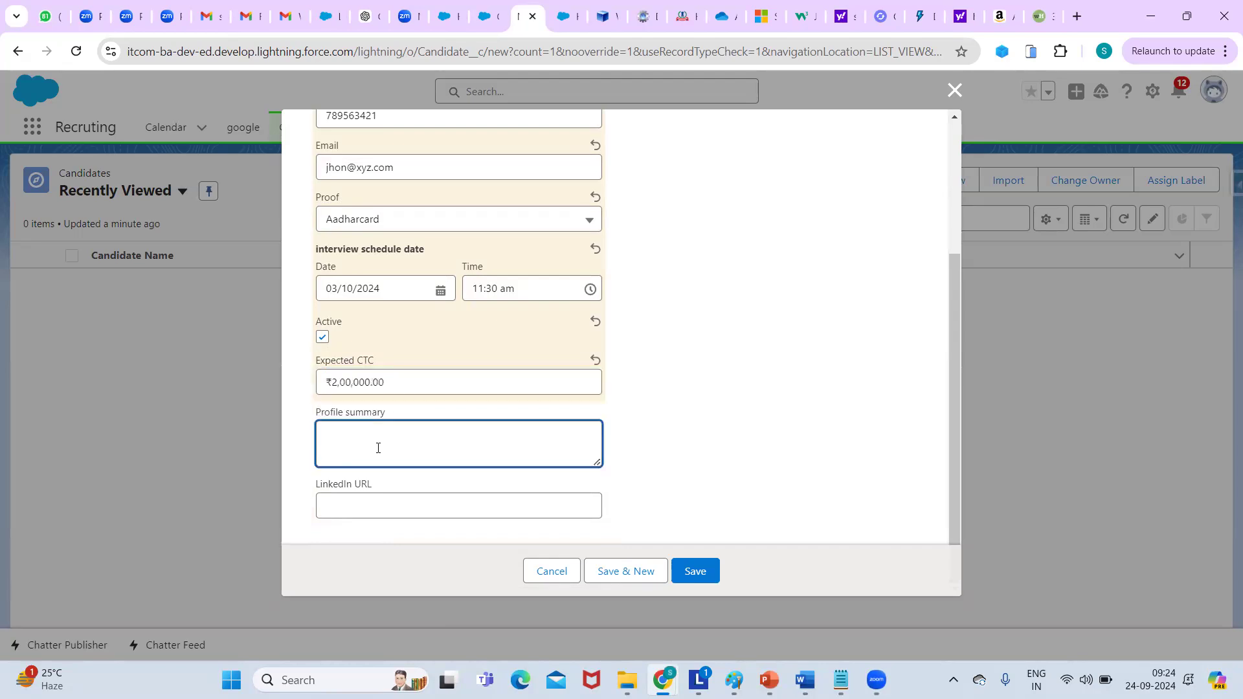
type("5")
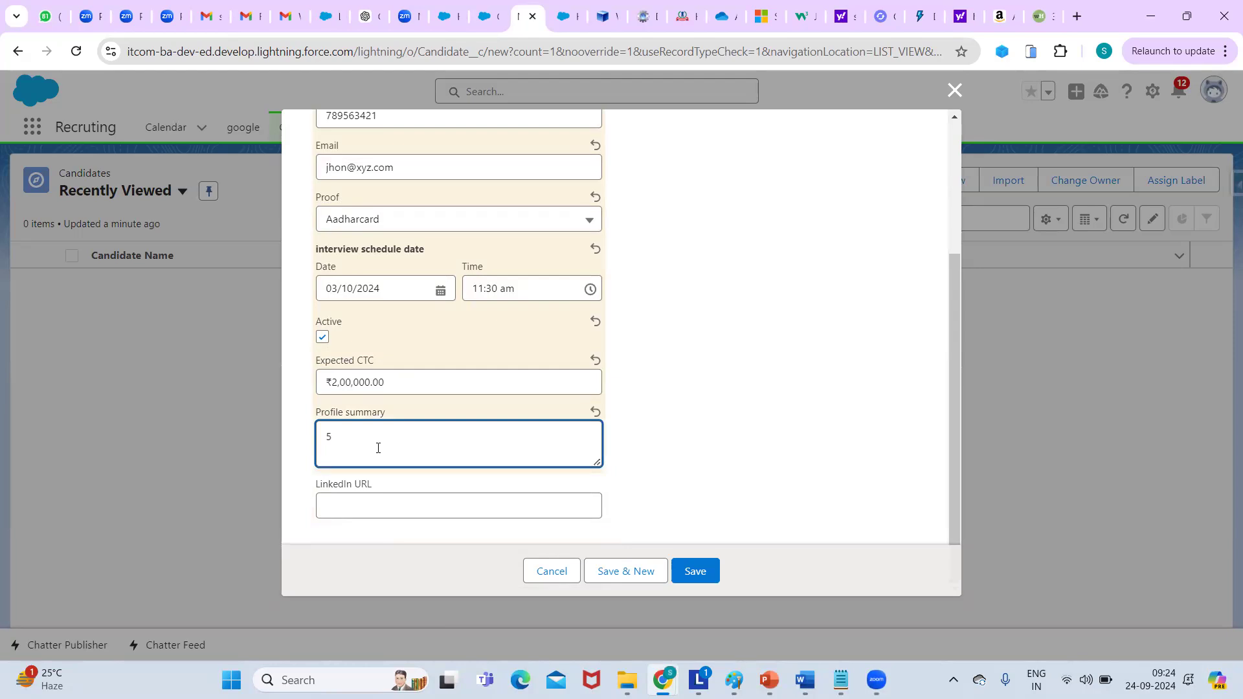
type("+ yeras exp. in salesforce")
left_click(383, 508)
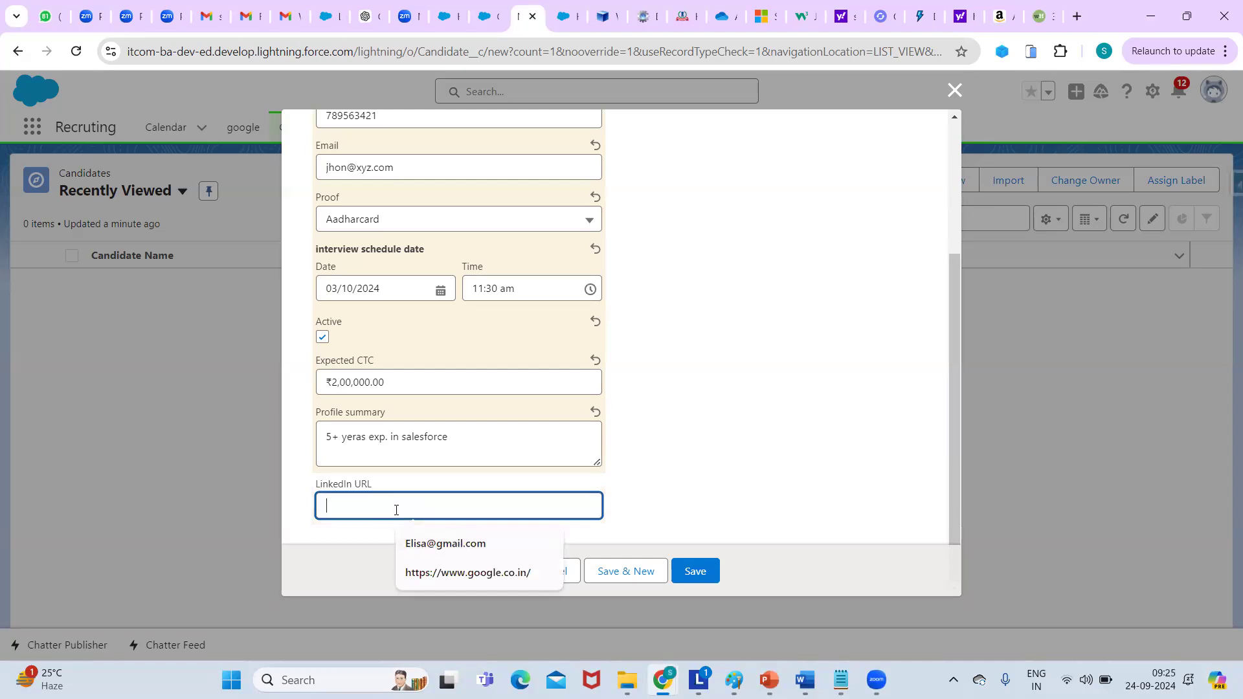
left_click(468, 573)
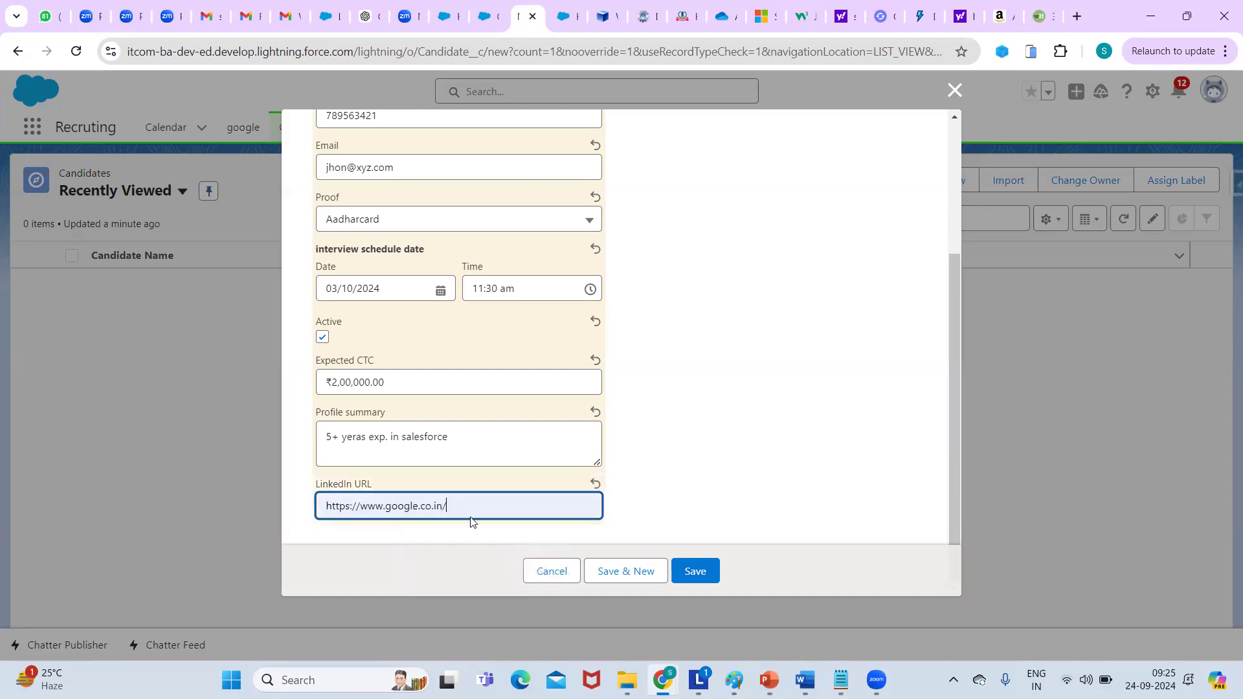
left_click_drag(388, 509, 433, 504)
key("BackSpace")
type("linkedin")
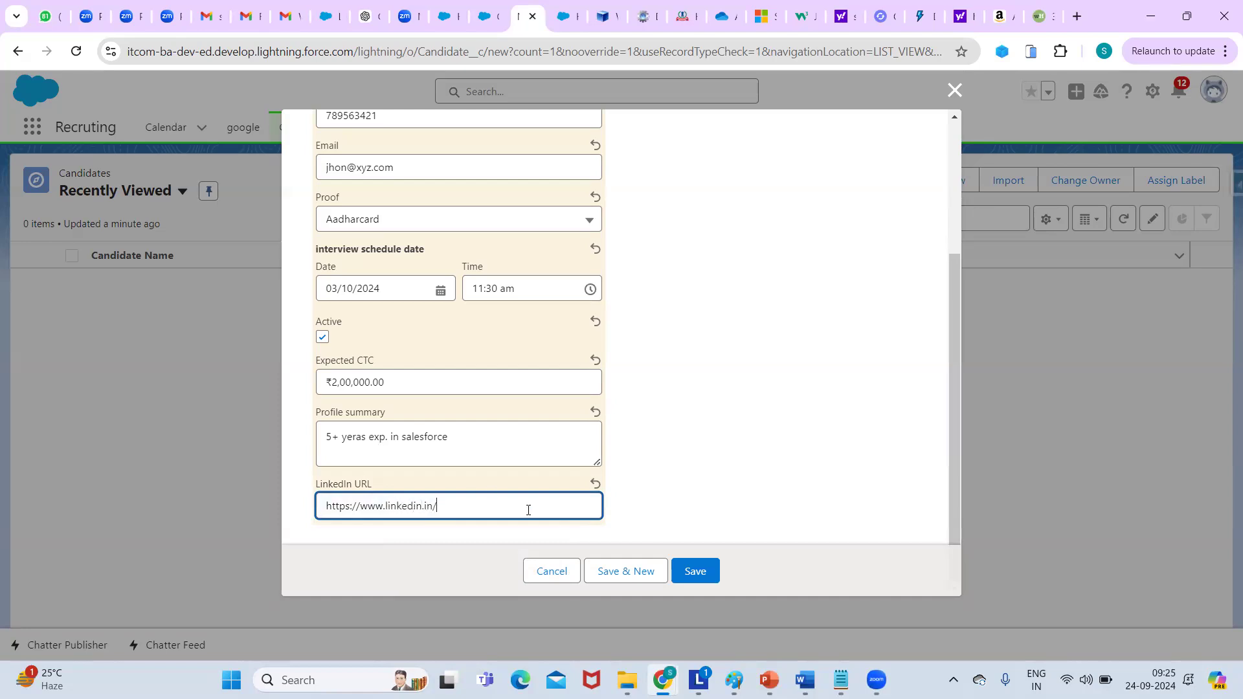
left_click(689, 576)
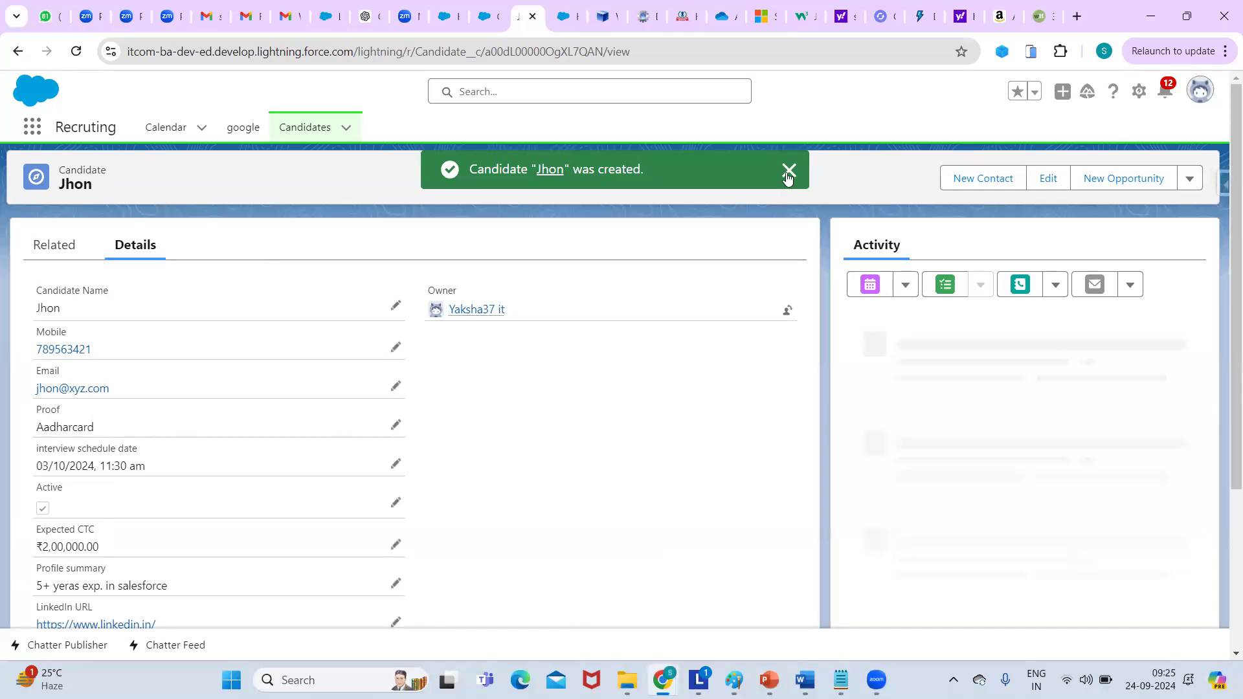
Change the last digit of the candidate's mobile number to 2 and save.
left_click(787, 172)
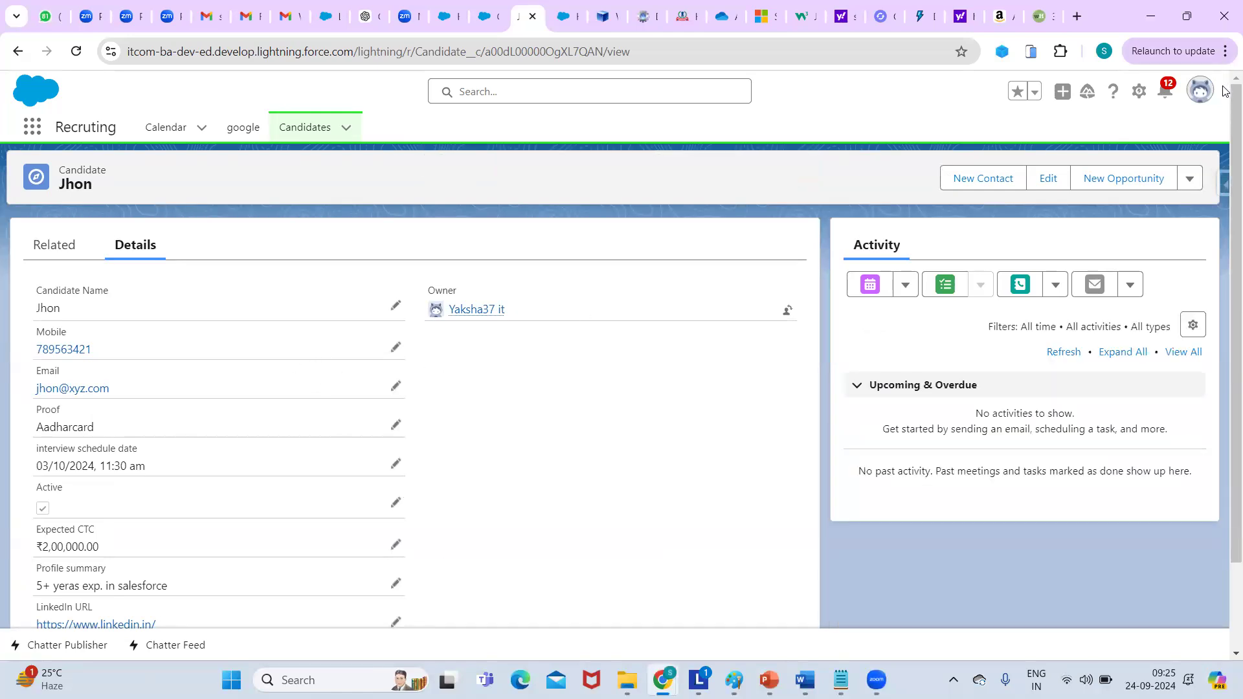
scroll(1223, 161, "down", 2)
scroll(1223, 149, "up", 1)
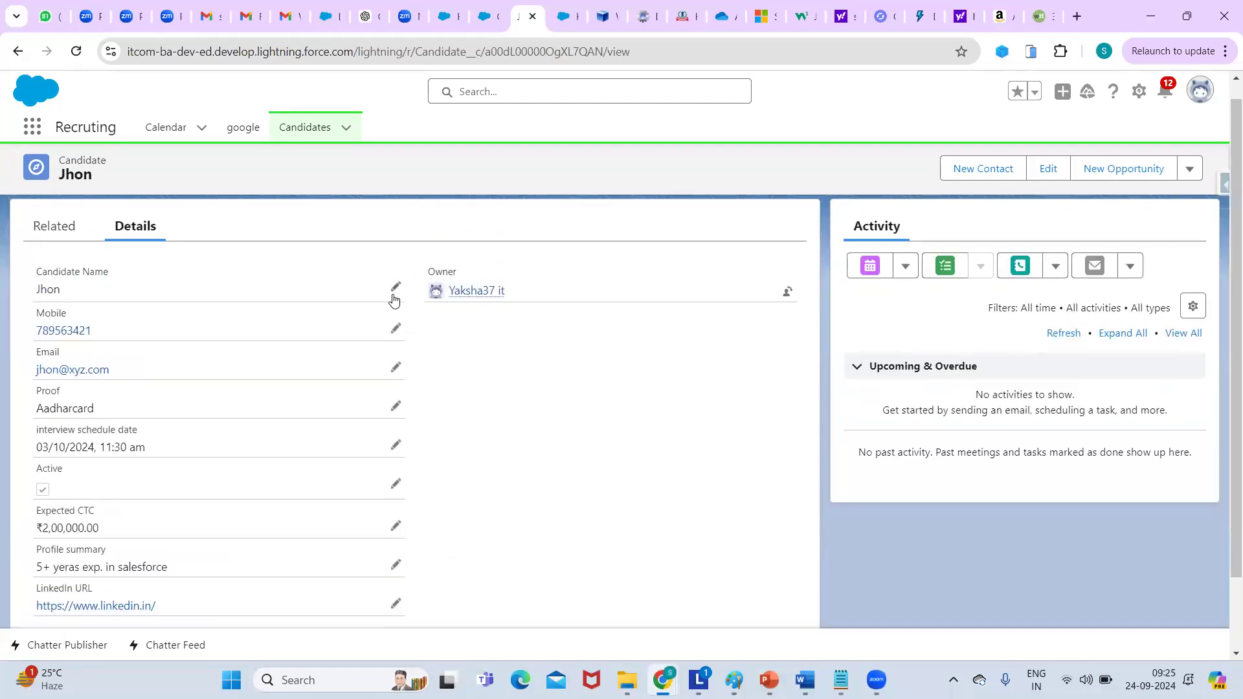
left_click(395, 330)
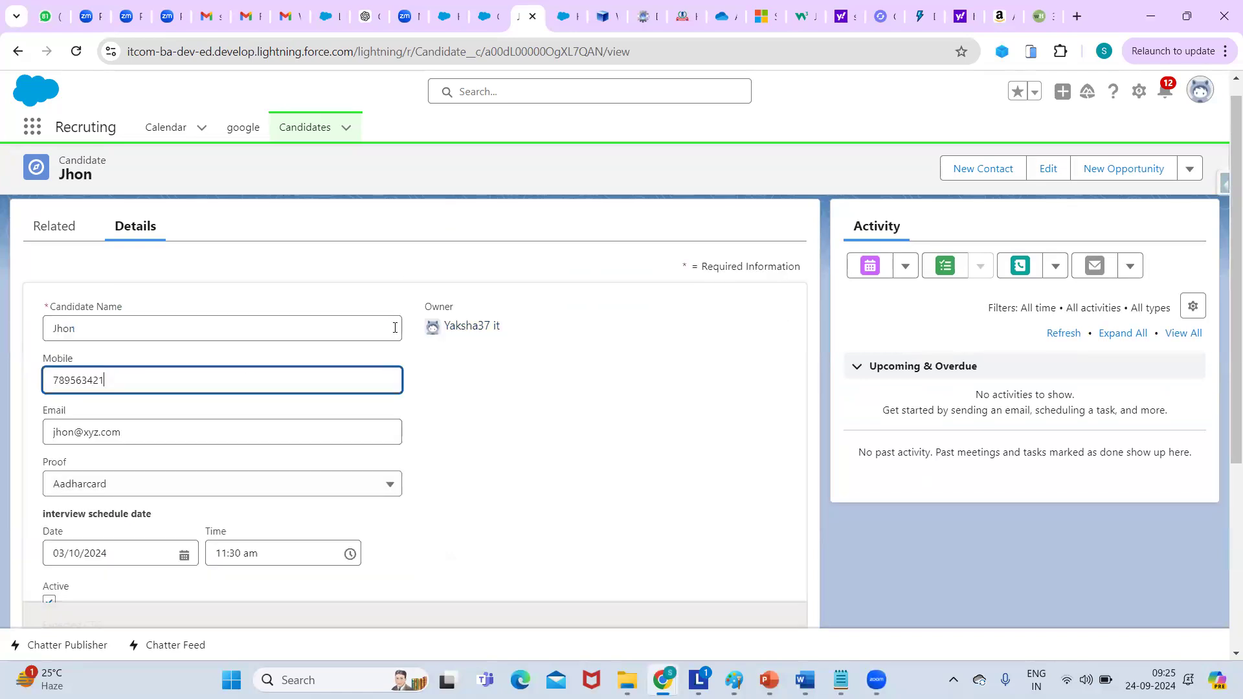
key("BackSpace")
type("2")
left_click(464, 600)
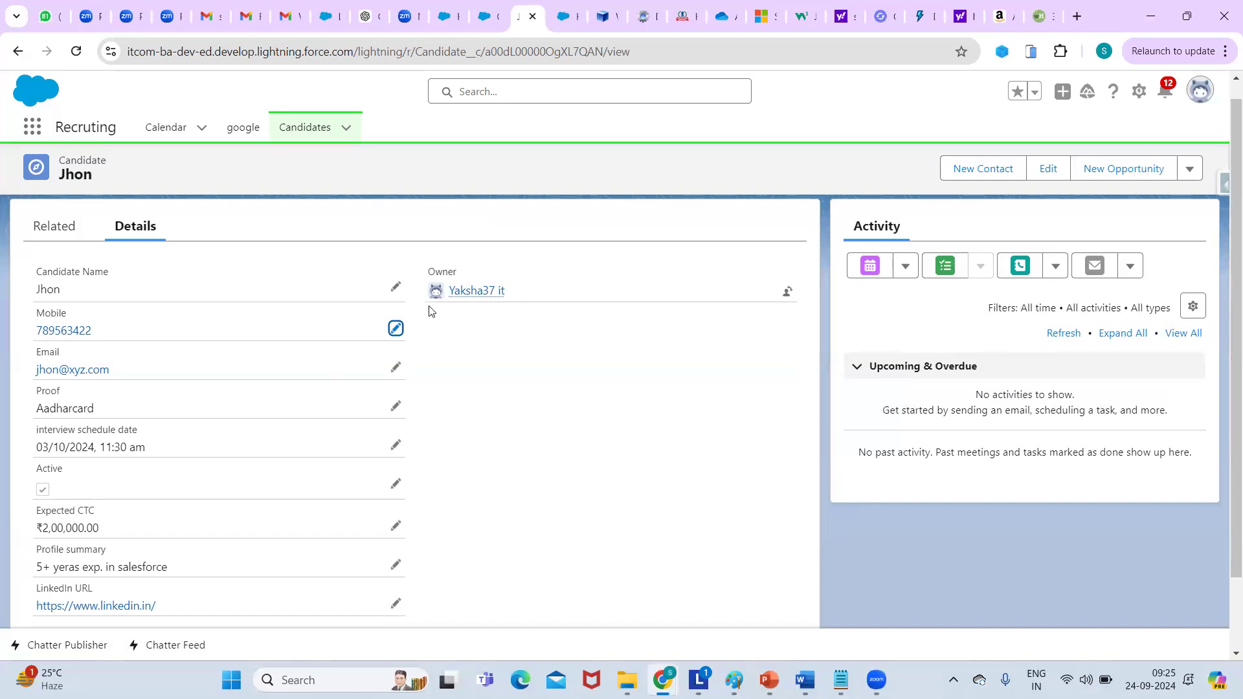
Scroll through the saved record, then switch to the notes in Notepad.
scroll(1223, 321, "down", 2)
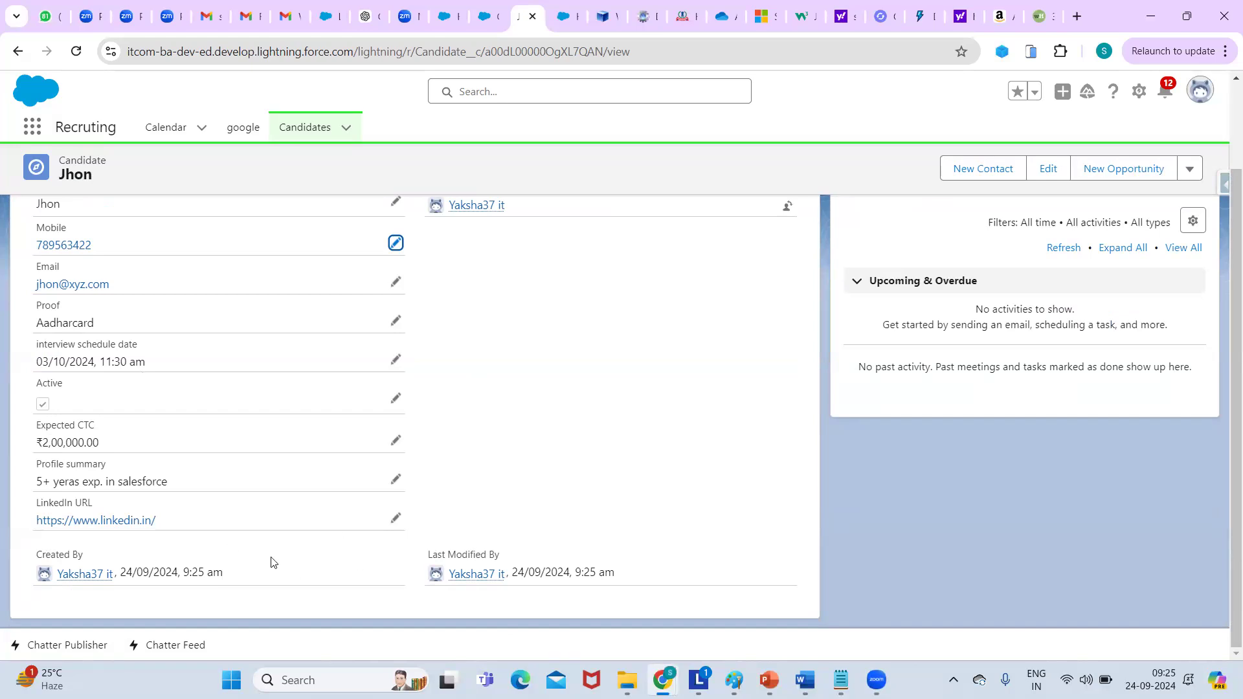
mouse_move(89, 585)
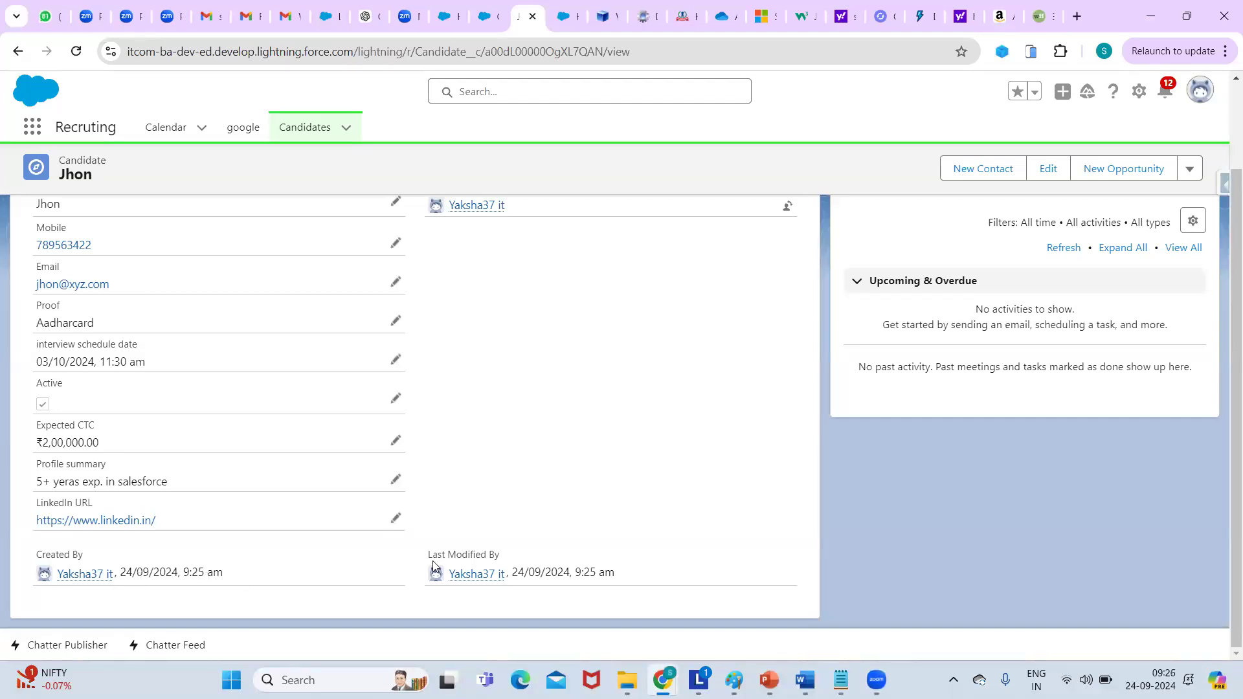
mouse_move(478, 579)
left_click_drag(1233, 251, 1198, 180)
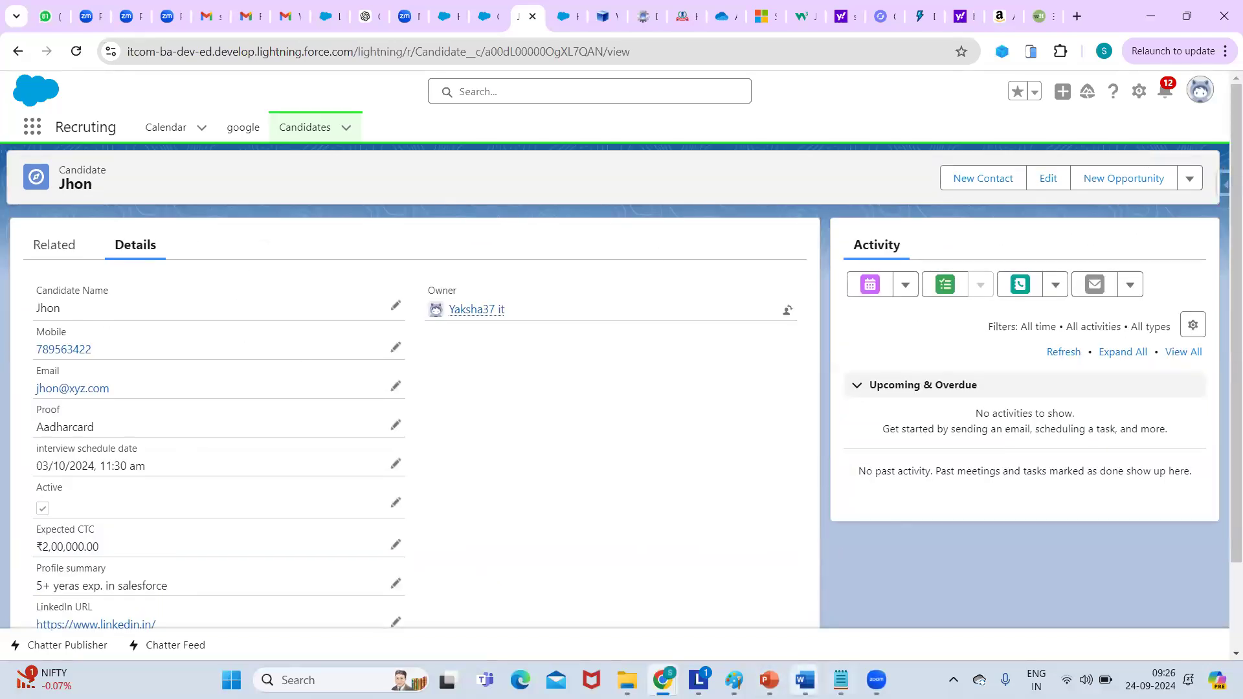
left_click(840, 680)
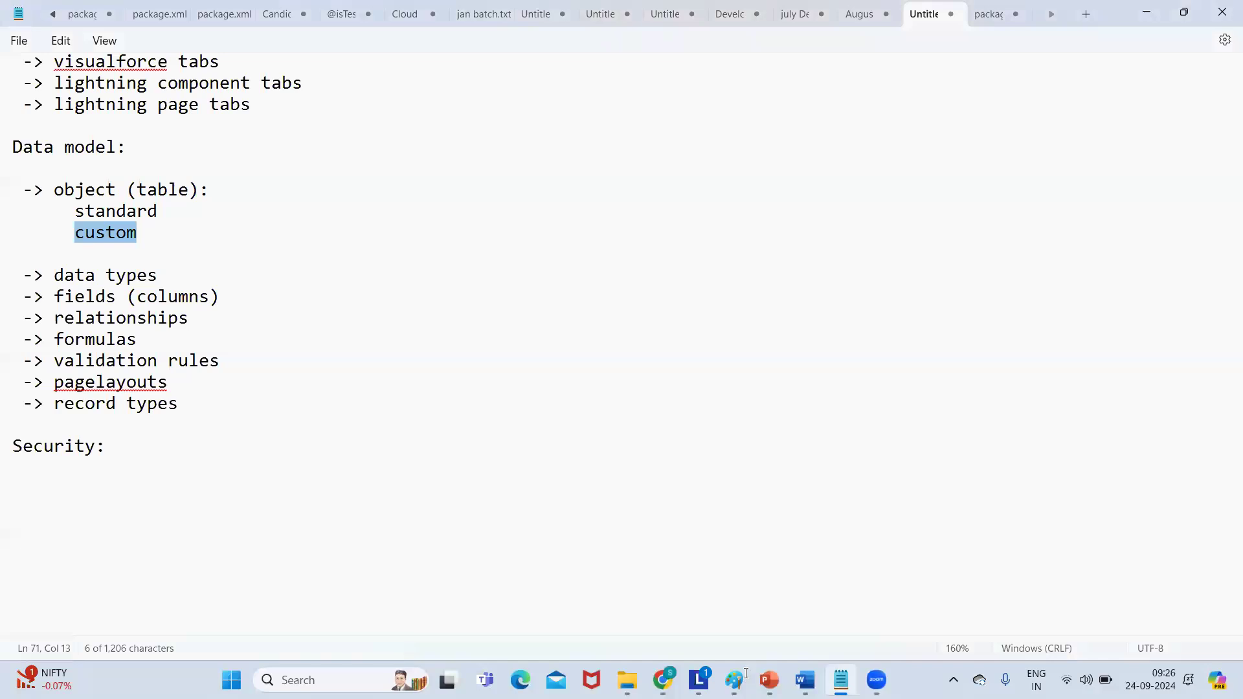
Add a 'fields:' line under 'custom' in the Notepad notes and return to Salesforce.
left_click(153, 228)
key("Return")
type("f")
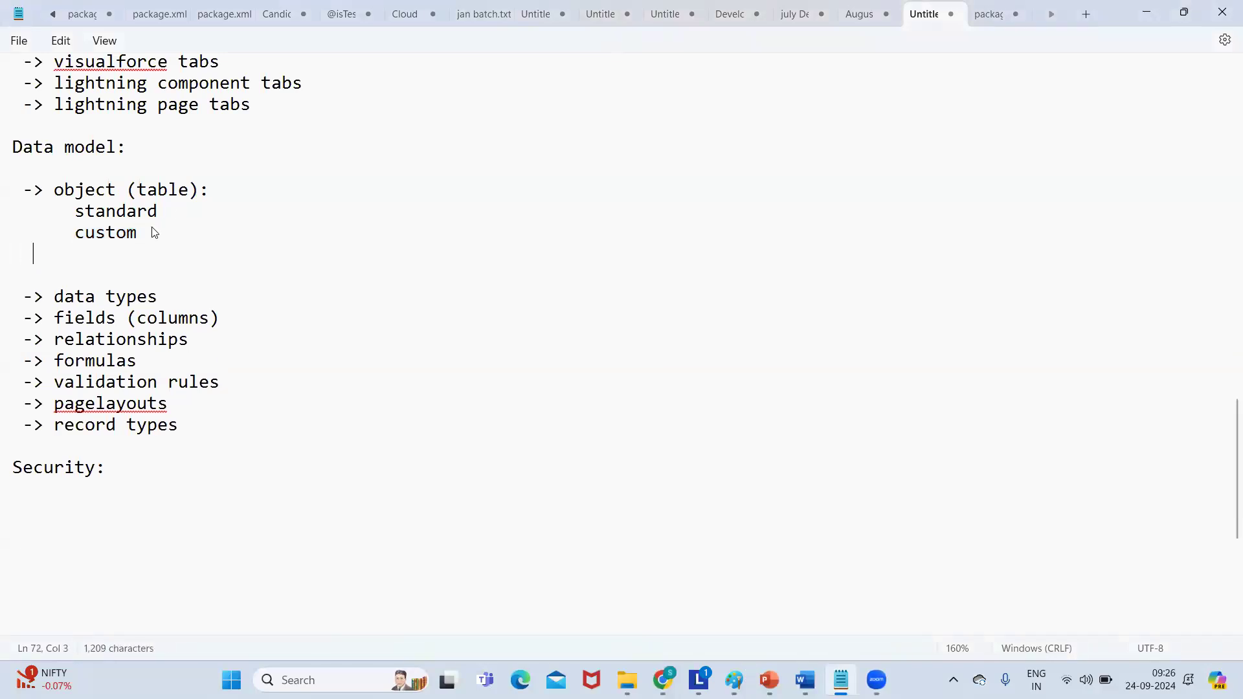
type("ields:")
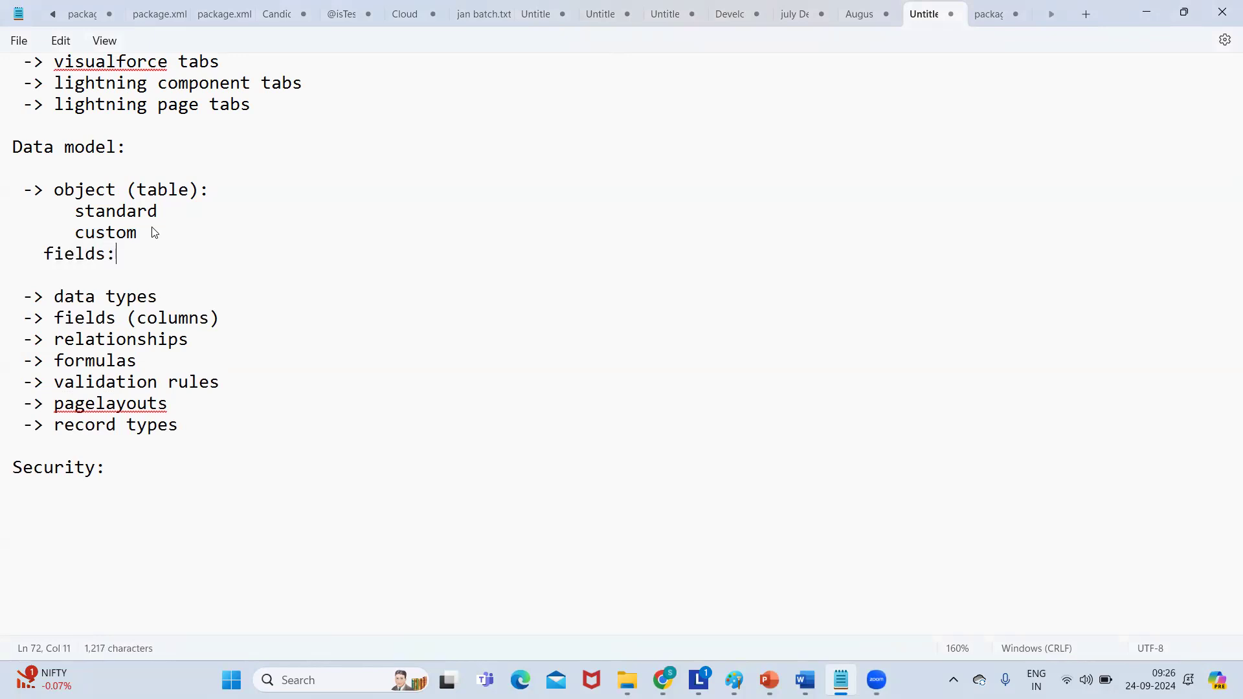
key("Return")
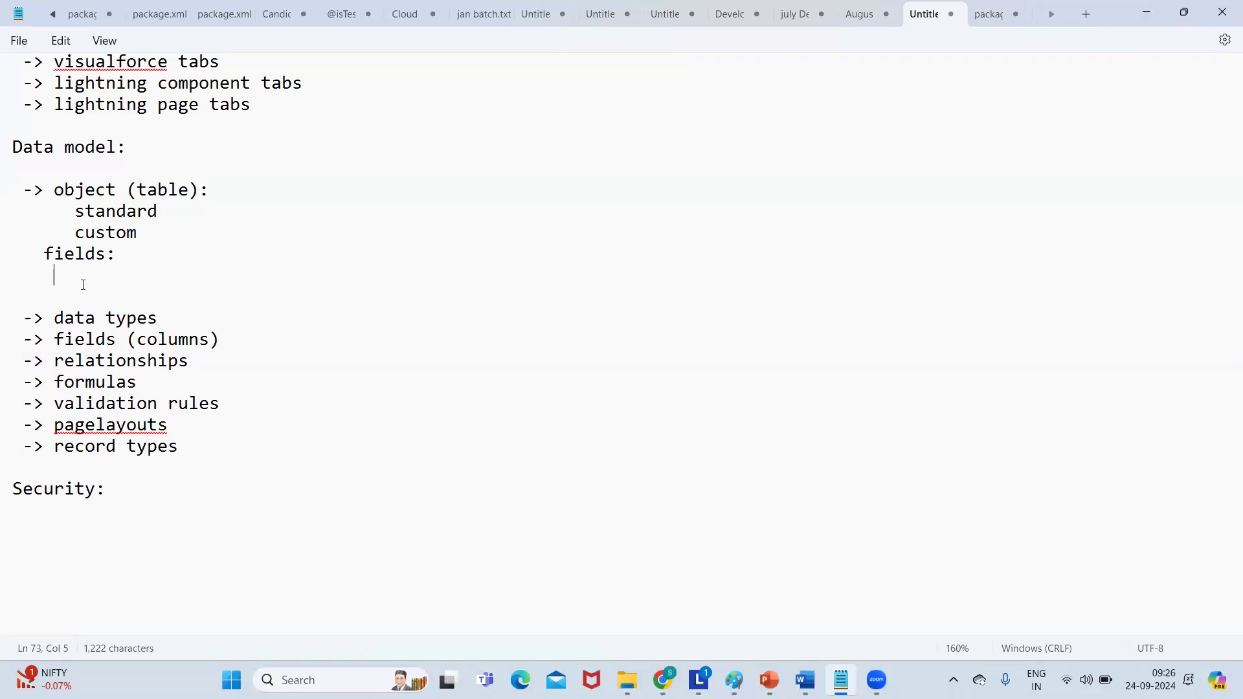
key("alt+Tab")
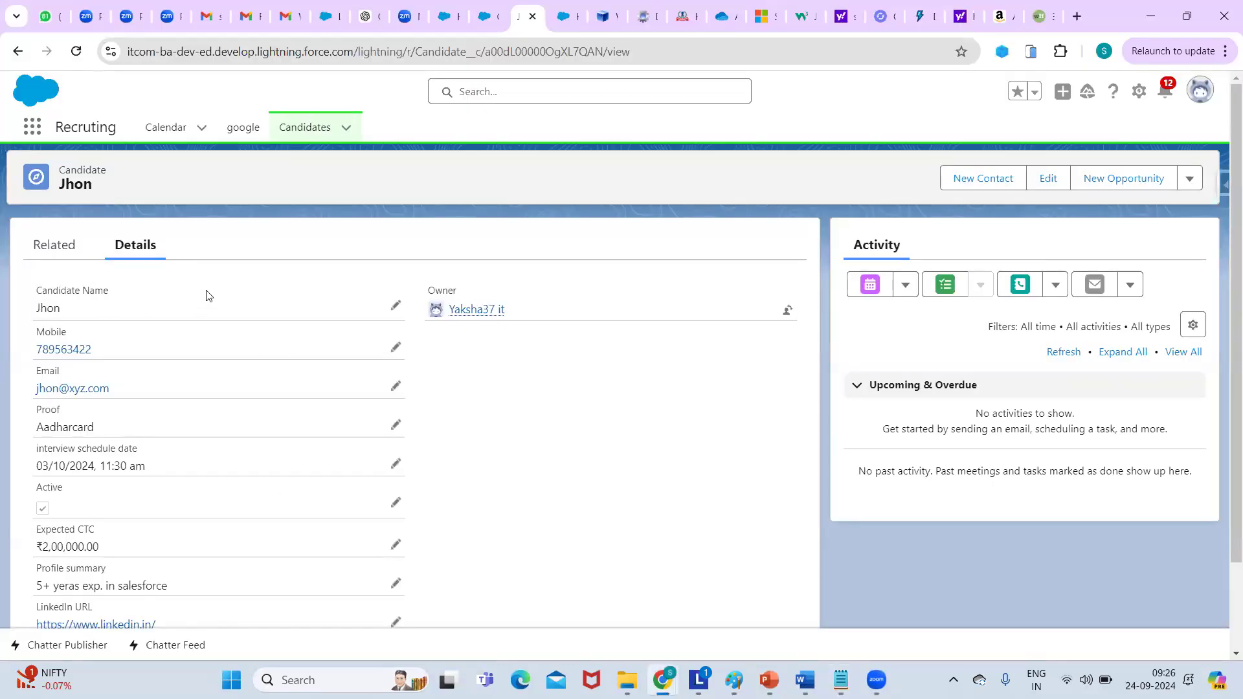
From Candidate's Fields & Relationships, start a new custom field and view data types Checkbox through Text Area.
left_click(490, 18)
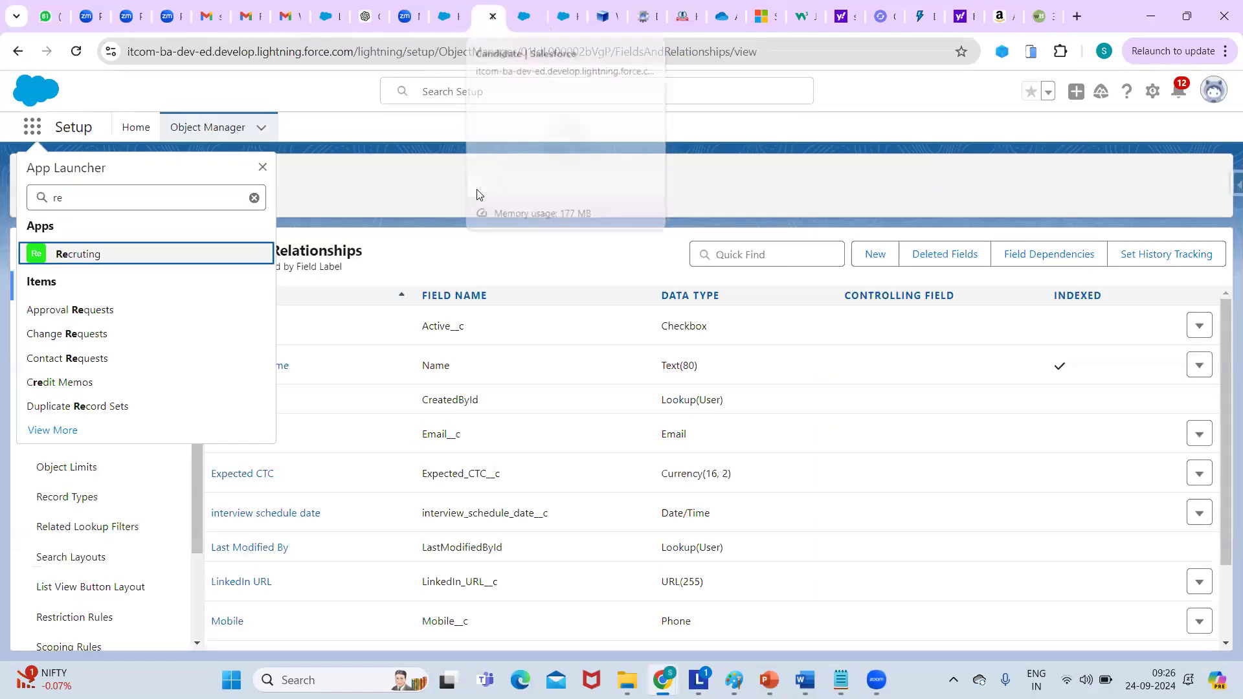
left_click(554, 174)
left_click(888, 260)
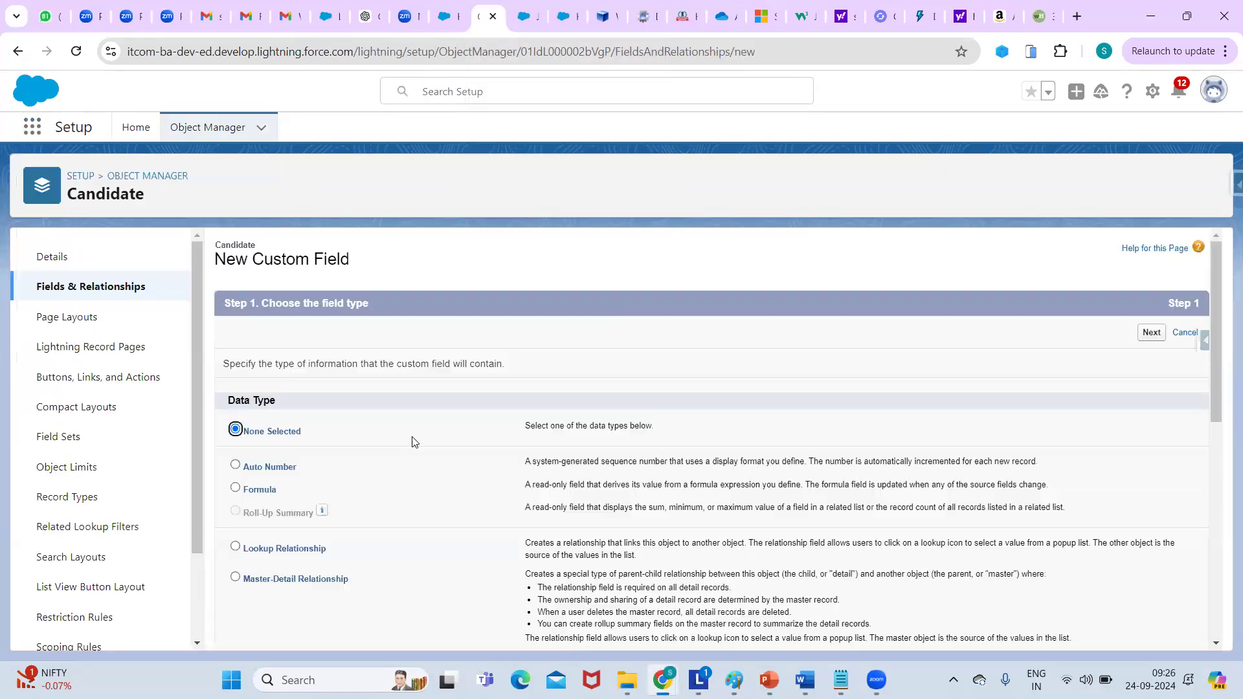
left_click_drag(1219, 322, 1209, 465)
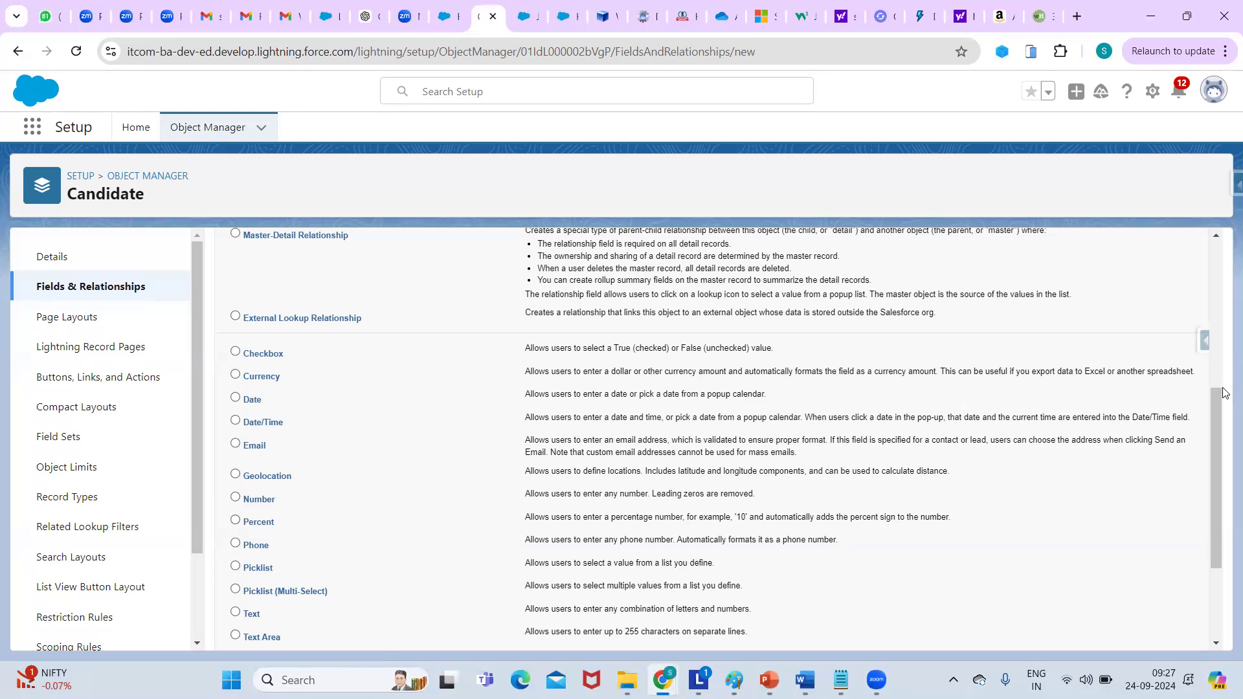
Open Setup from the SETUP breadcrumb in a new browser tab and switch to it.
scroll(1216, 408, "down", 3)
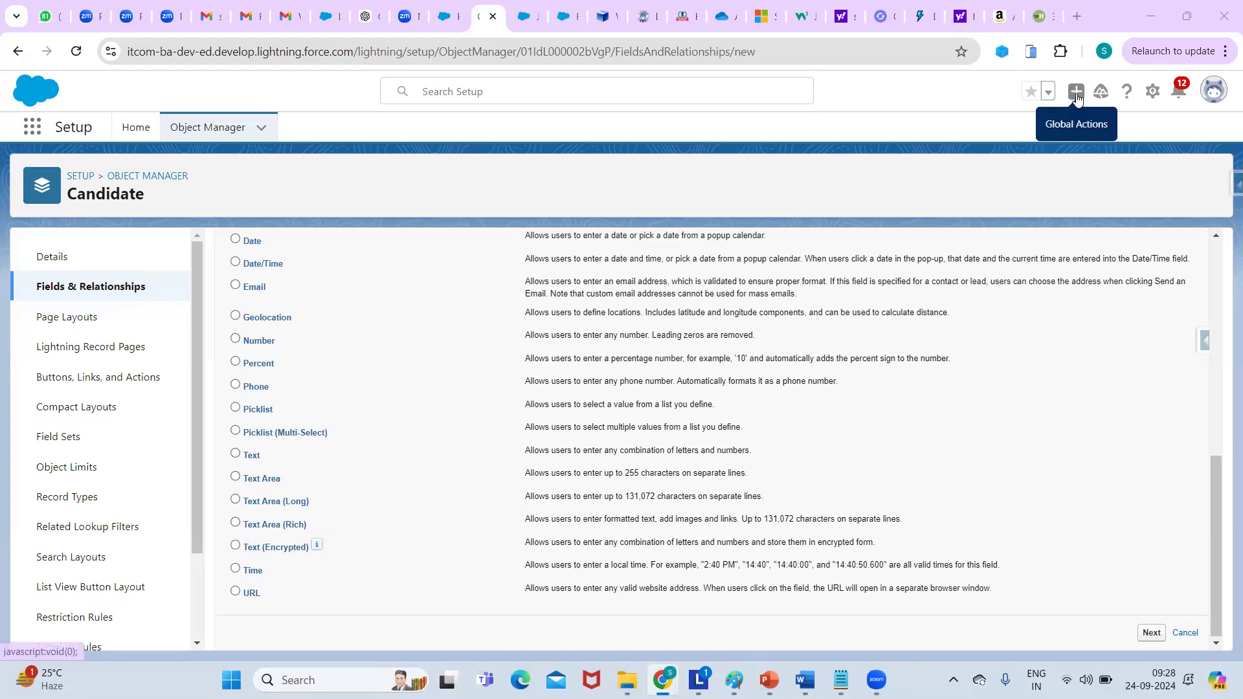
scroll(1177, 328, "up", 5)
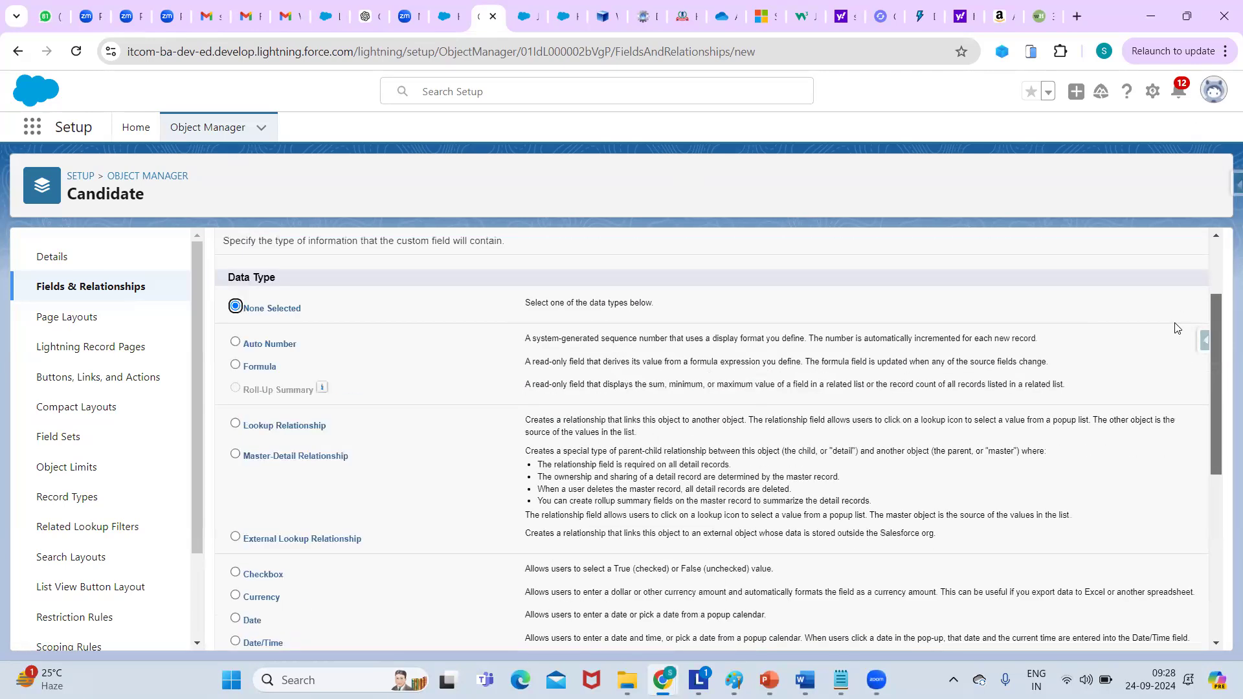
scroll(1177, 328, "down", 3)
right_click(83, 179)
left_click(153, 191)
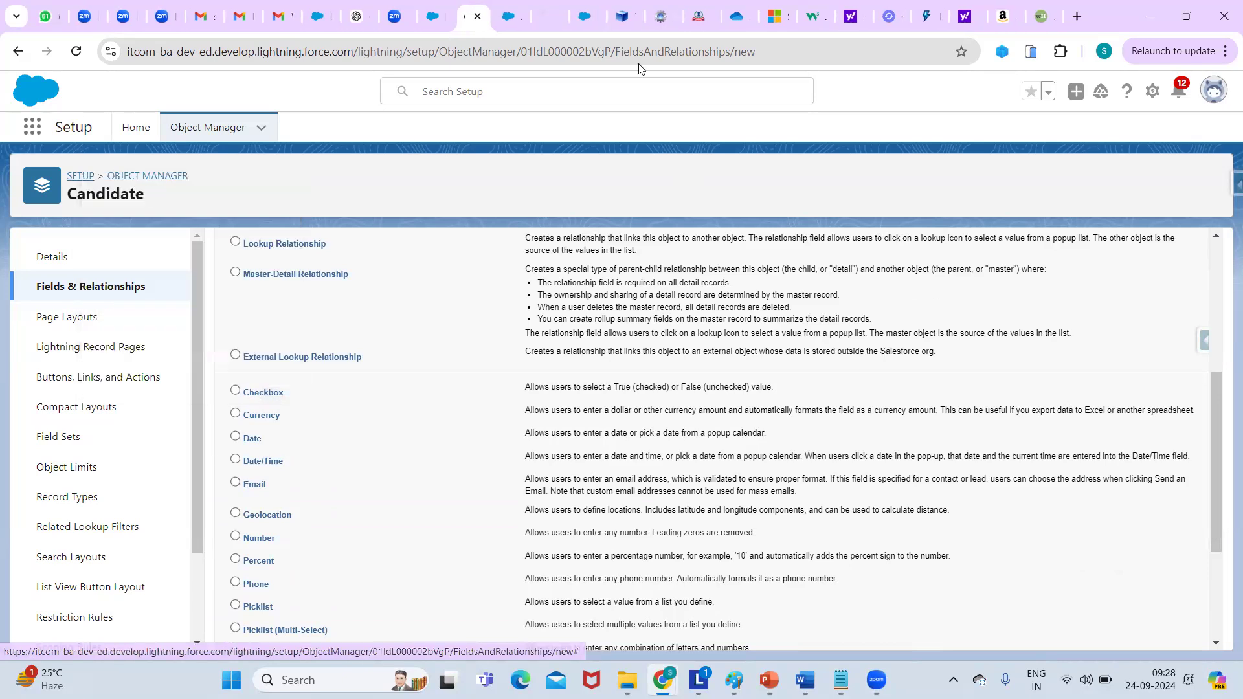
left_click(547, 16)
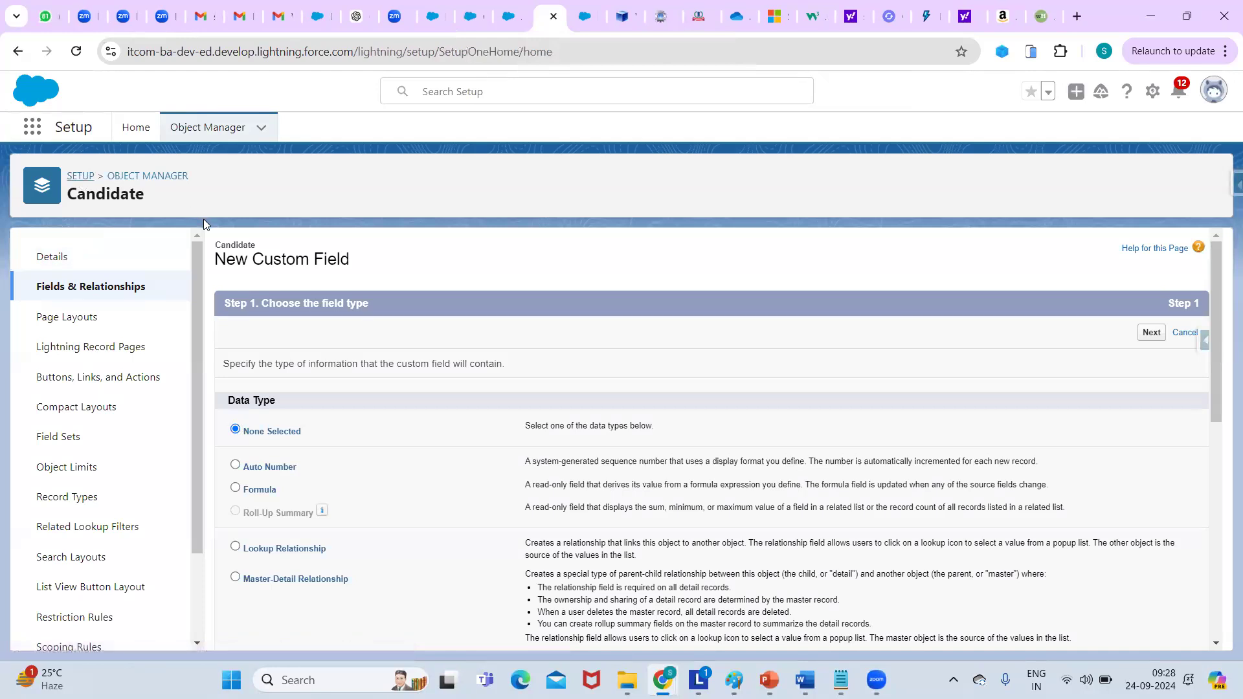
Search Setup Quick Find for 'global' and open the Global Actions page.
left_click(136, 127)
left_click(40, 171)
type("u")
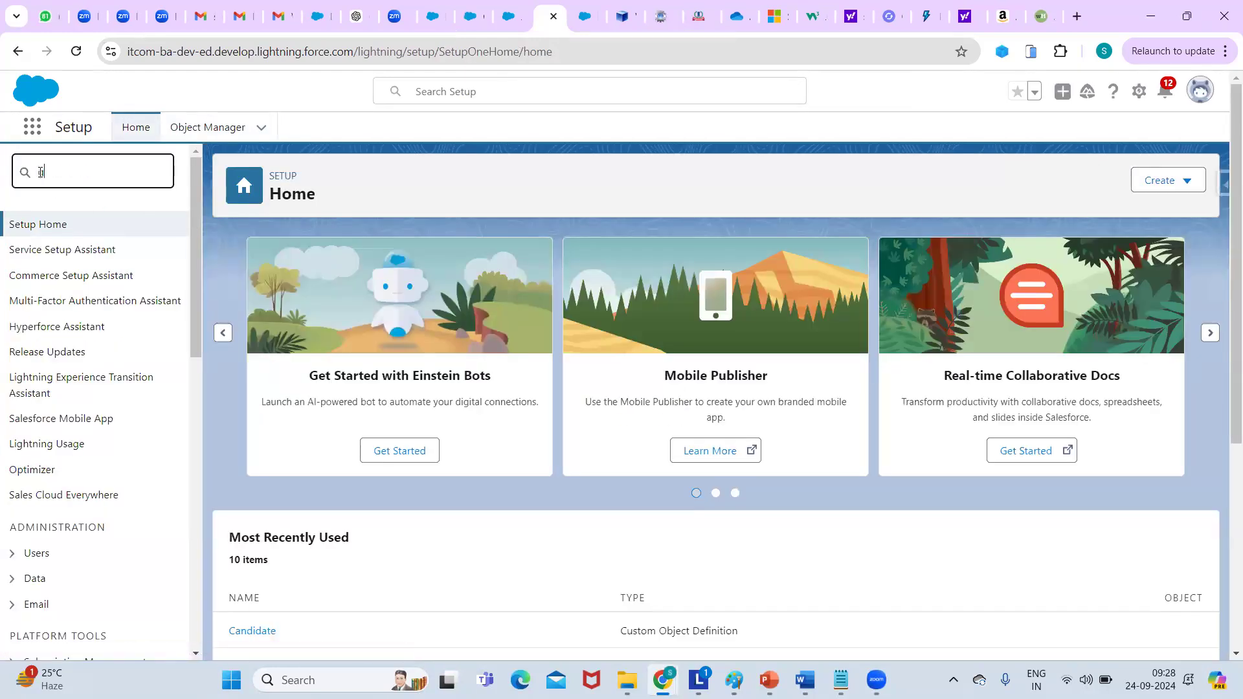
type("lobal")
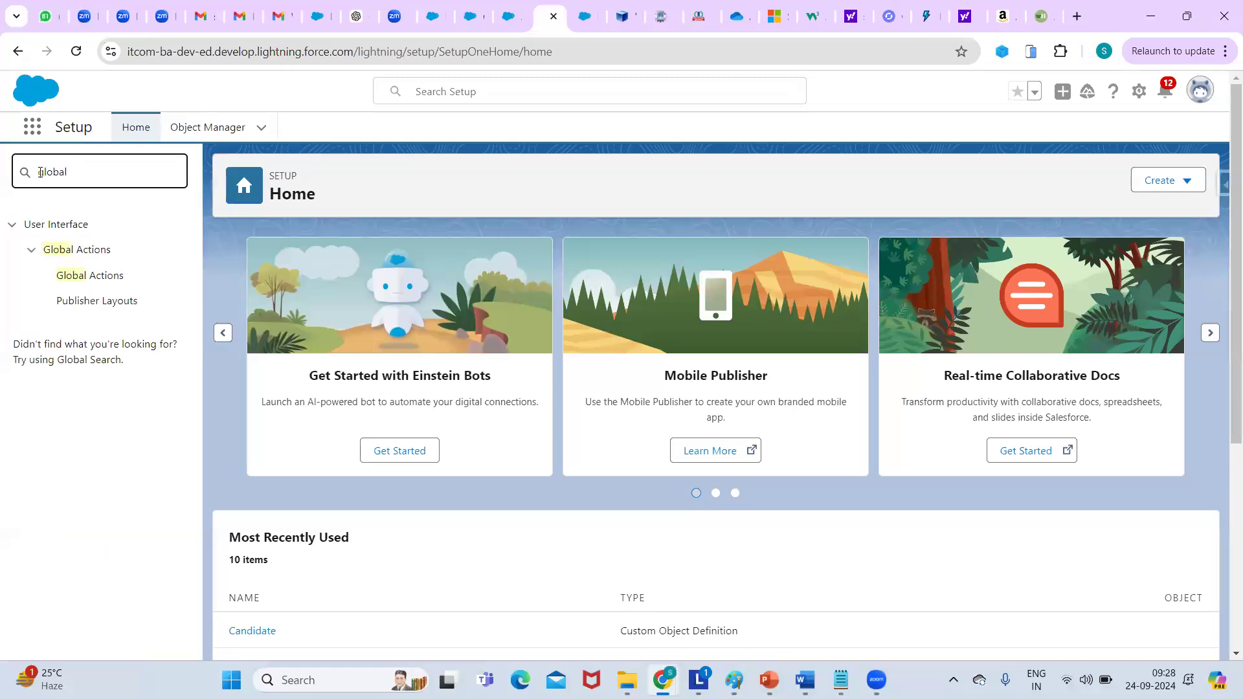
left_click(107, 273)
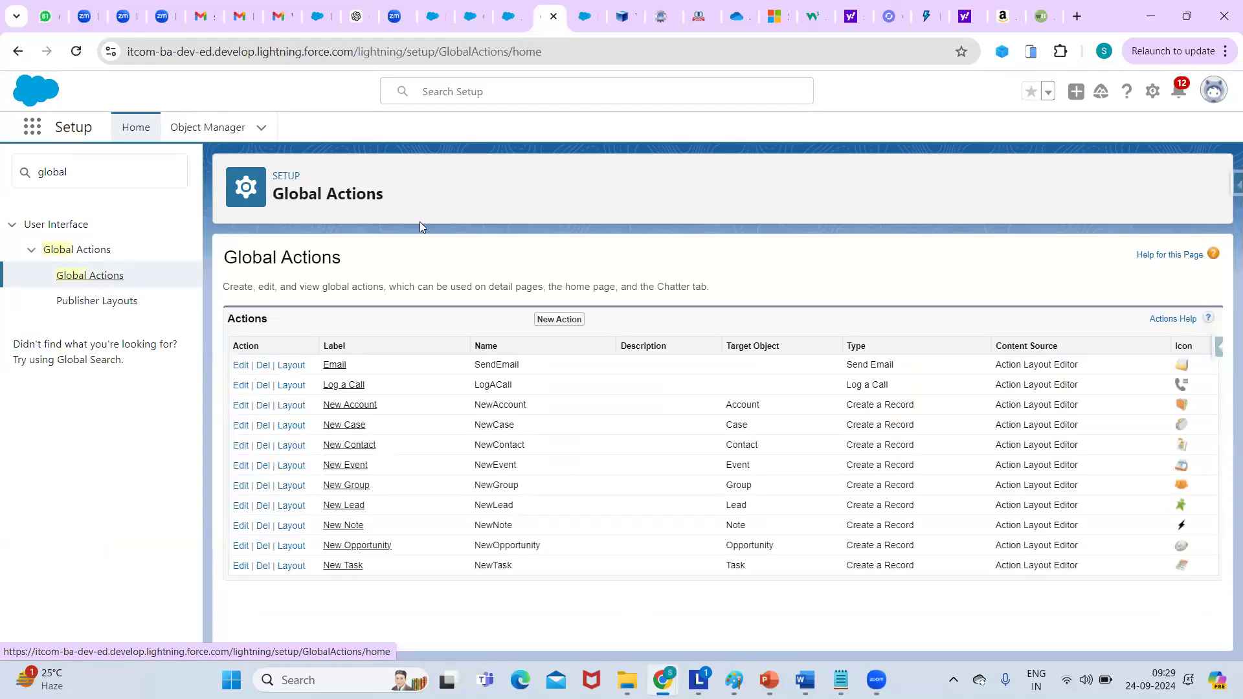
Clear the Quick Find search and switch tabs back to the New Custom Field page.
left_click(79, 177)
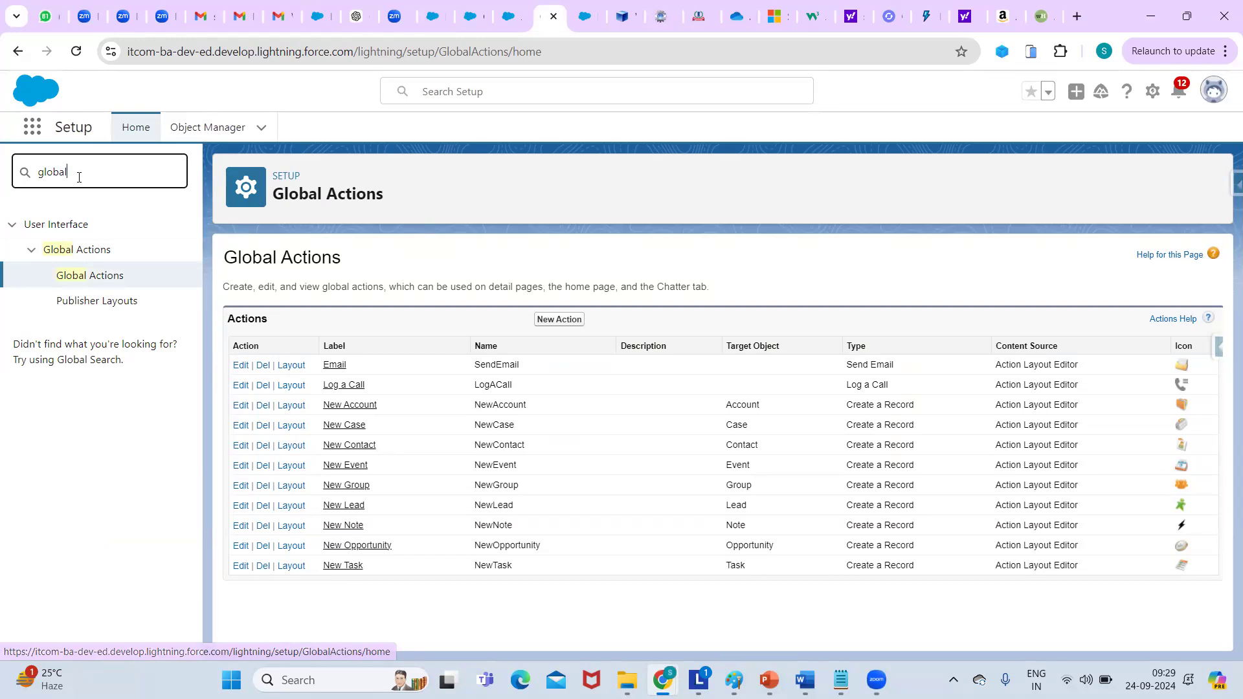
key("BackSpace")
key("BackSpace")
key("BackSpace")
key("BackSpace")
key("BackSpace")
key("BackSpace")
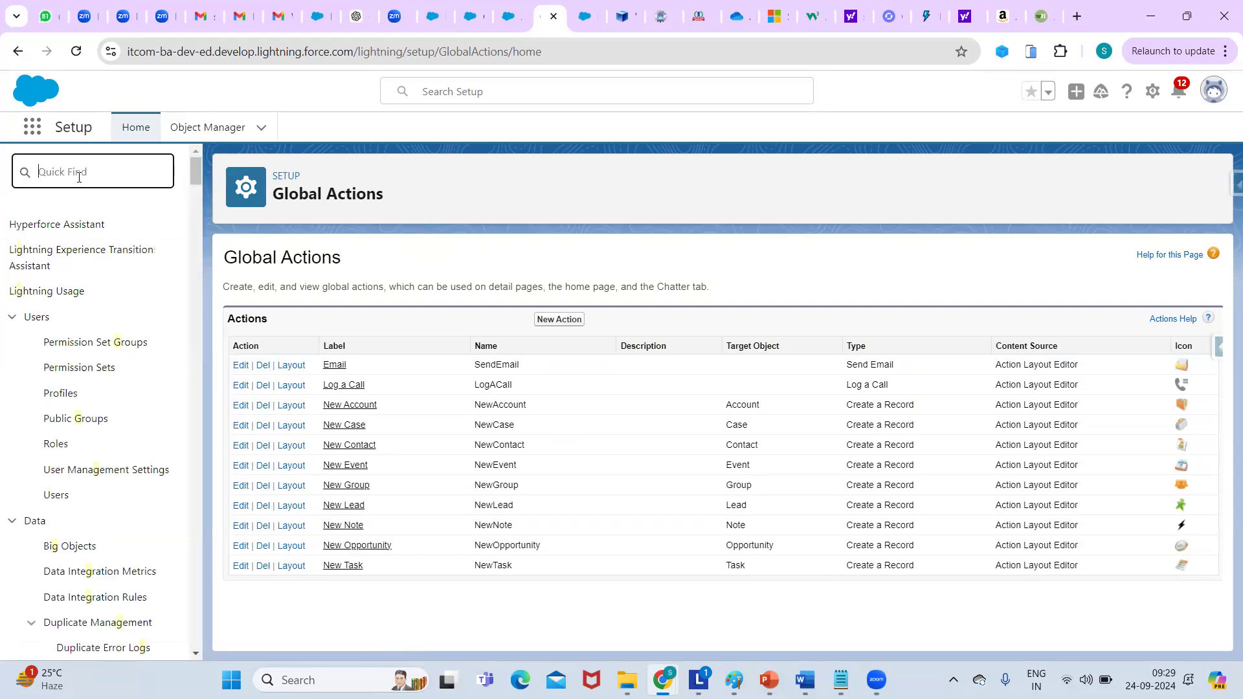
left_click(586, 23)
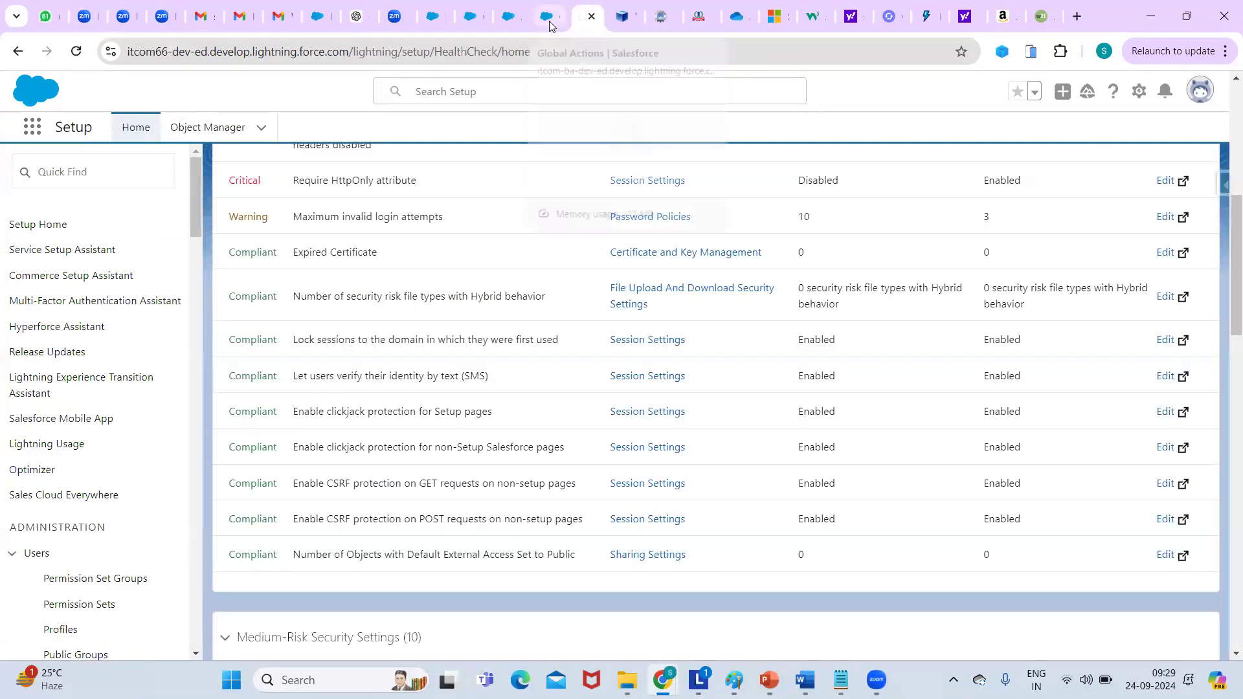
left_click(547, 18)
left_click(508, 19)
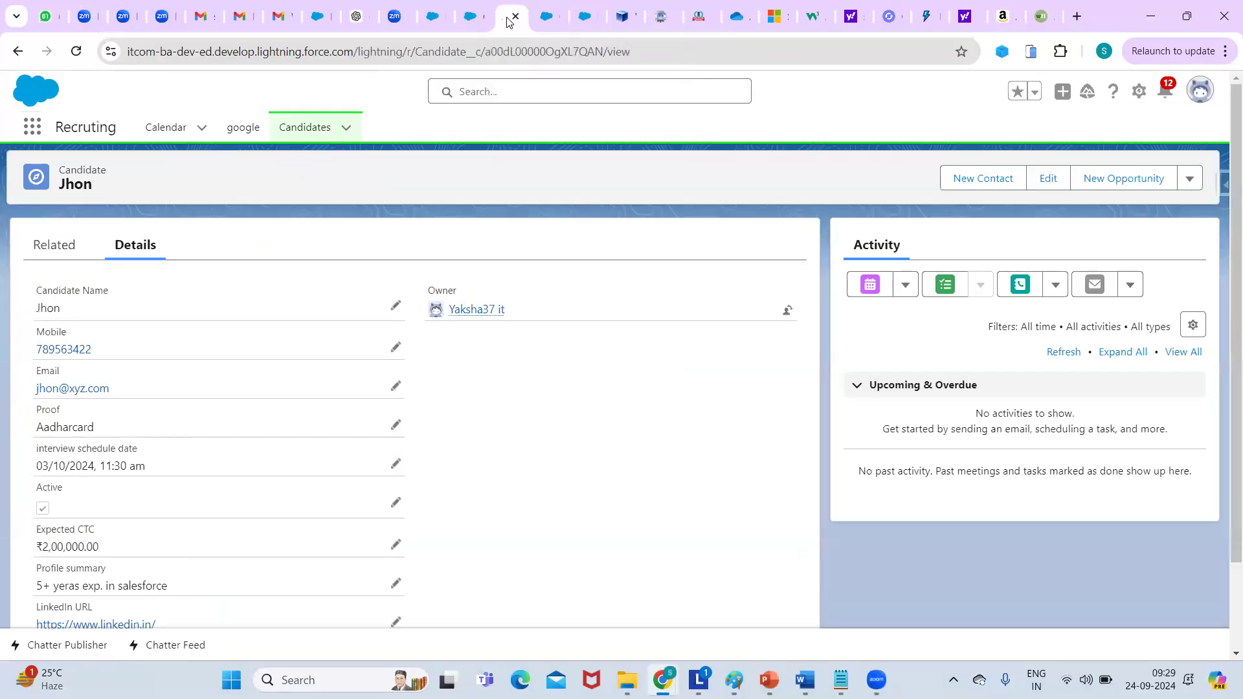
left_click(473, 24)
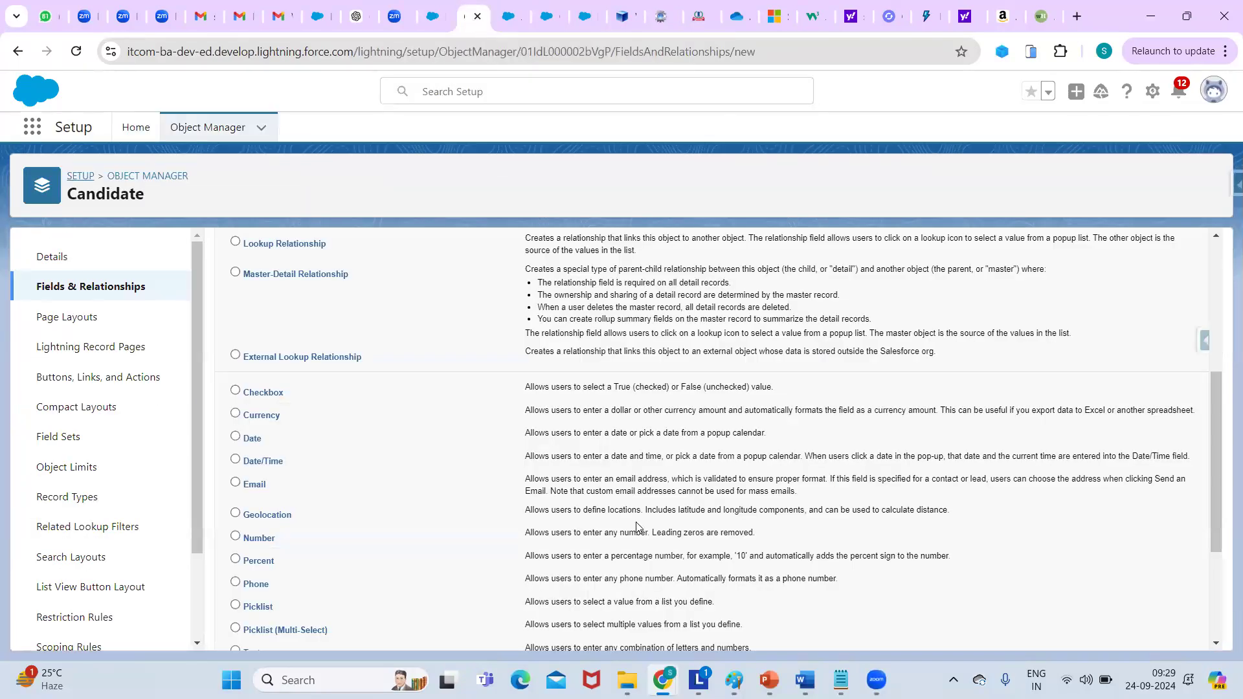
Start a new Candidate custom field of type Picklist and advance to Step 2.
left_click_drag(1217, 417, 1217, 287)
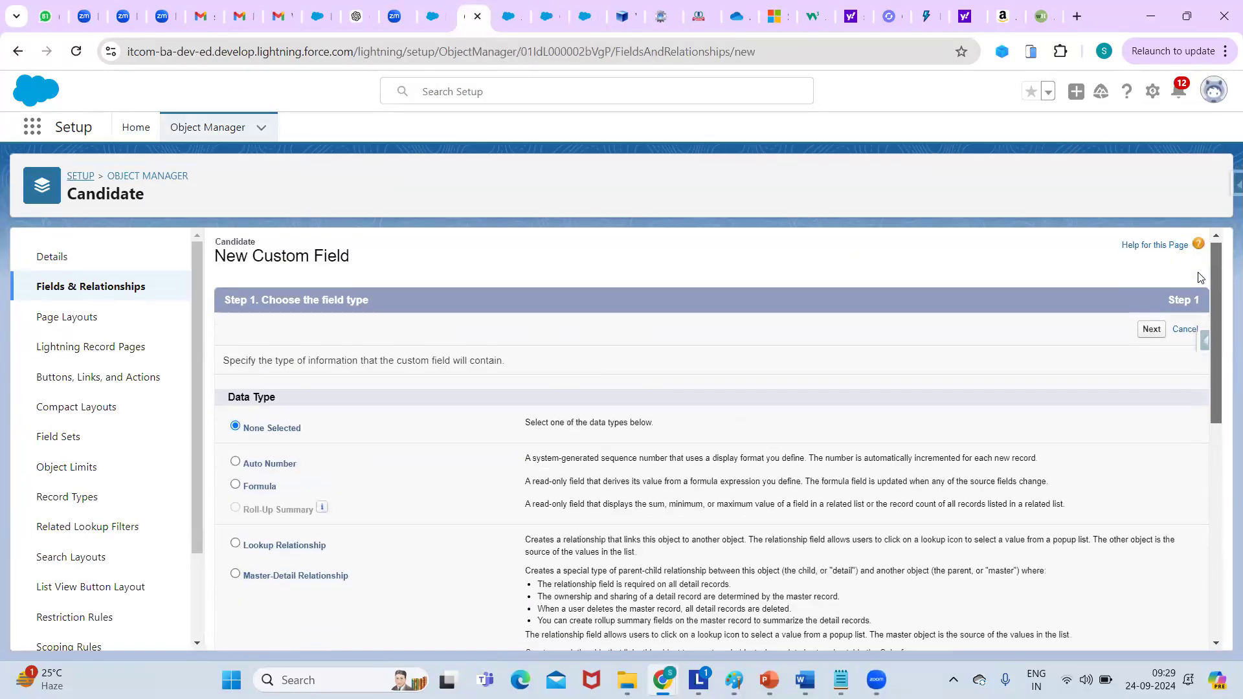
left_click(107, 288)
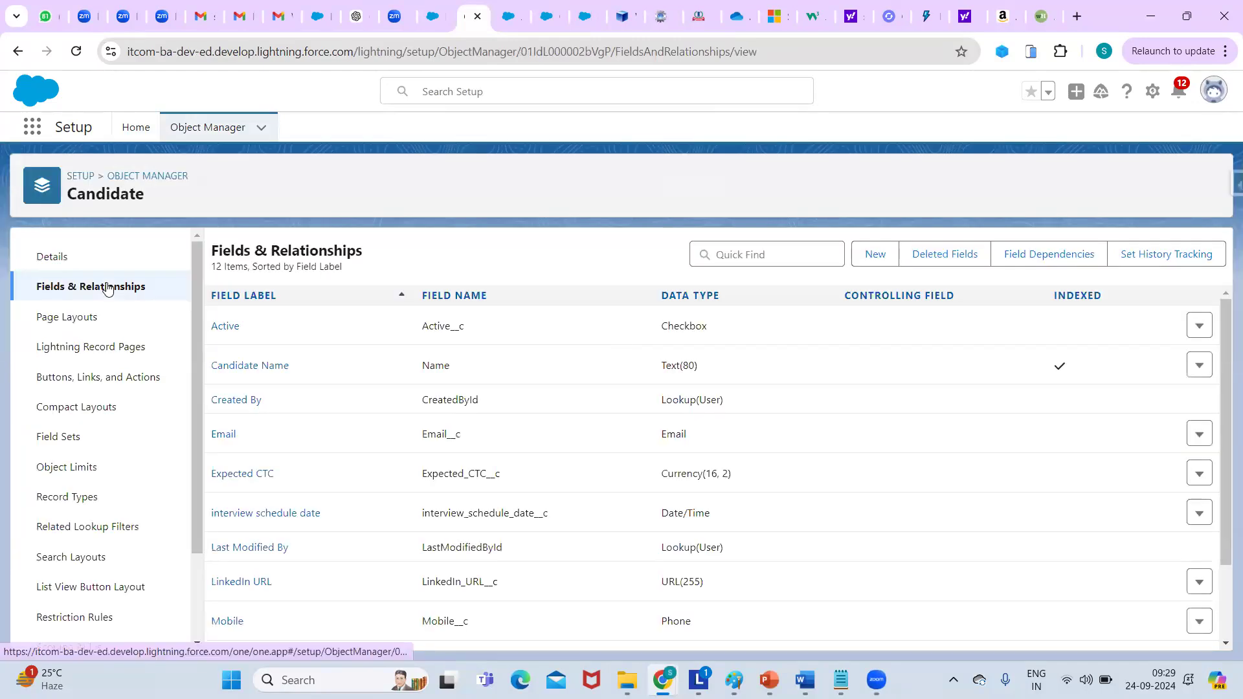
left_click(880, 261)
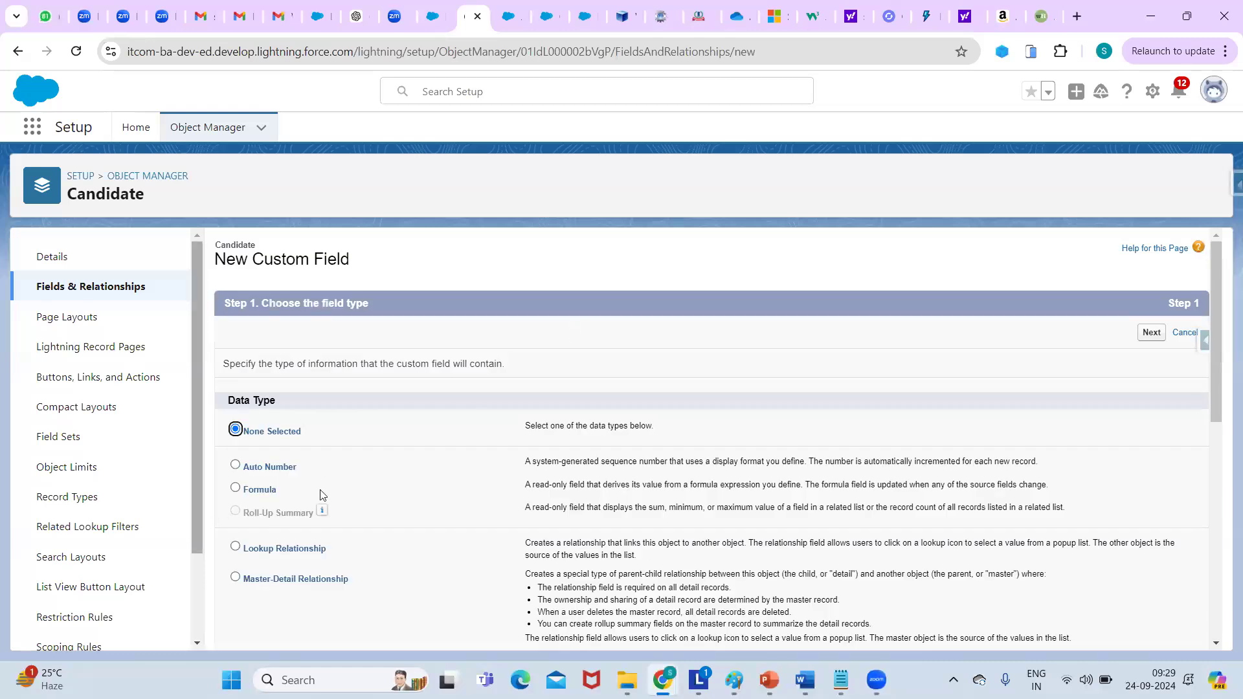
left_click_drag(1217, 364, 1202, 569)
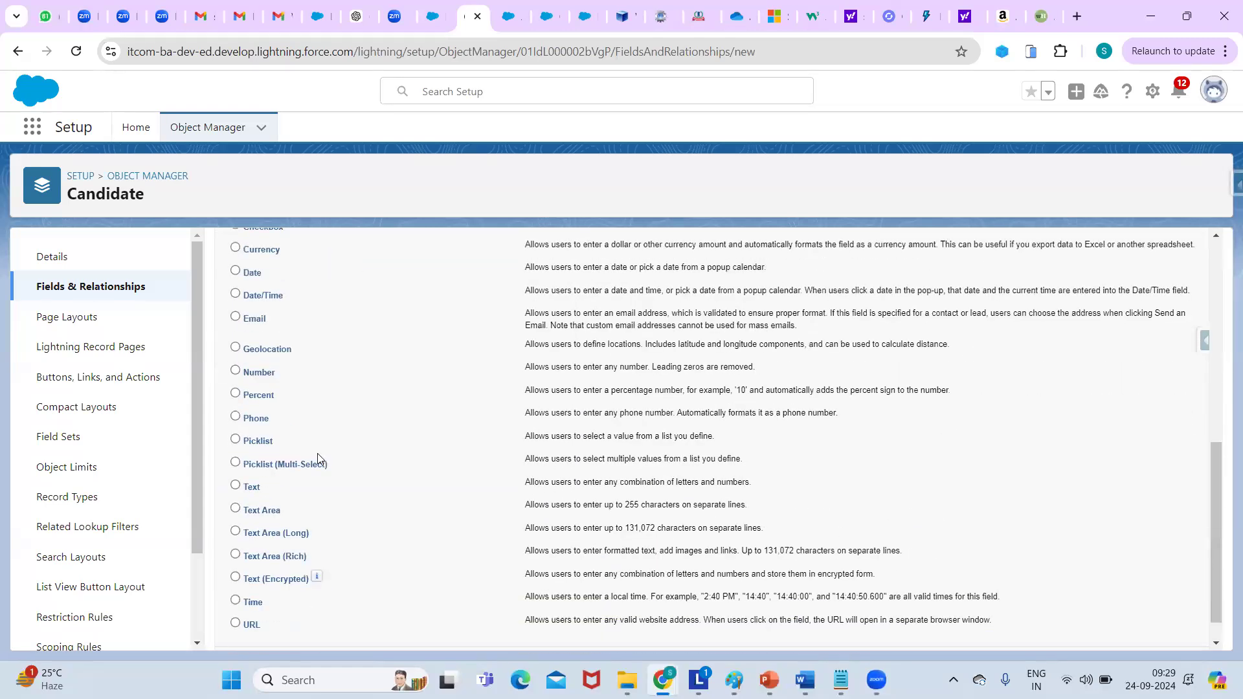
left_click(235, 441)
left_click_drag(1217, 486, 1216, 363)
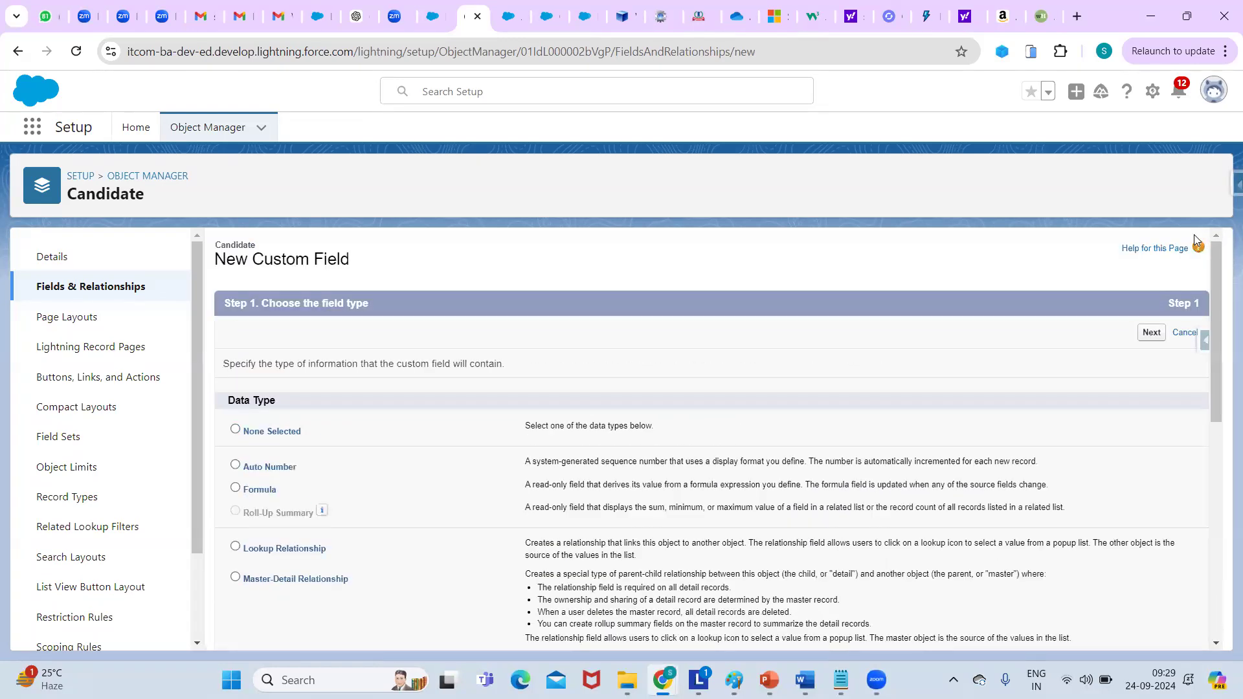
left_click(1151, 333)
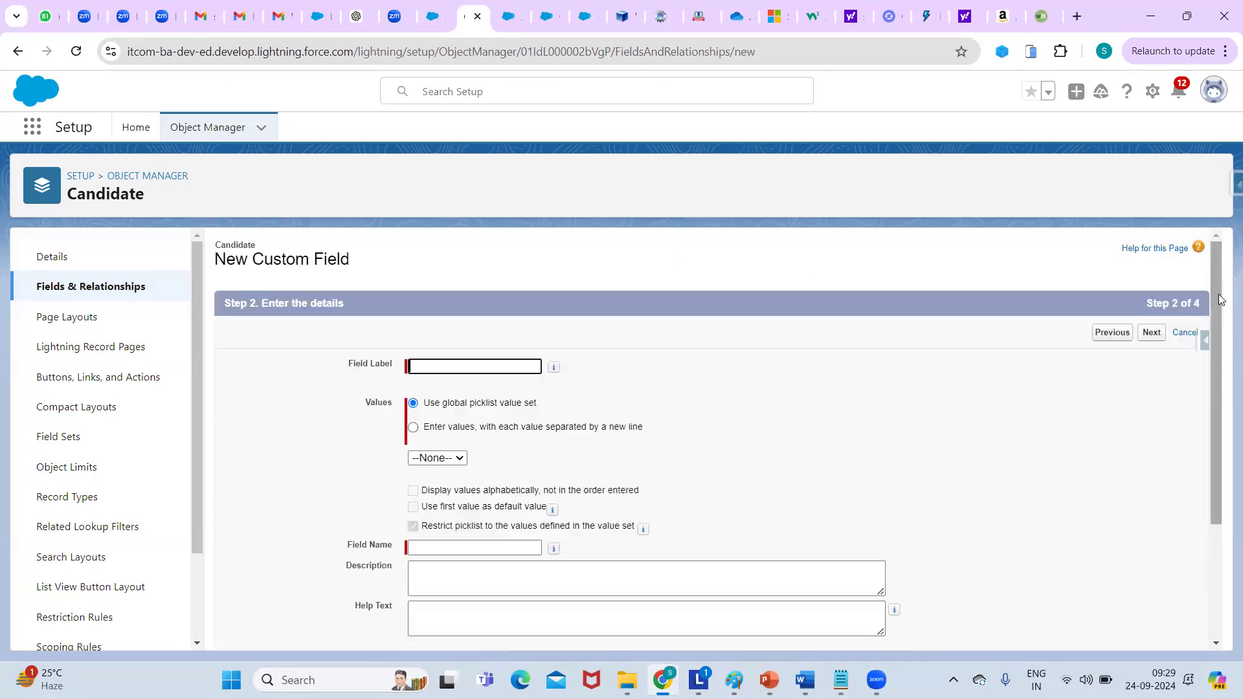
Enter 'Status' as the picklist field label and submit the details.
left_click_drag(1222, 298, 1223, 343)
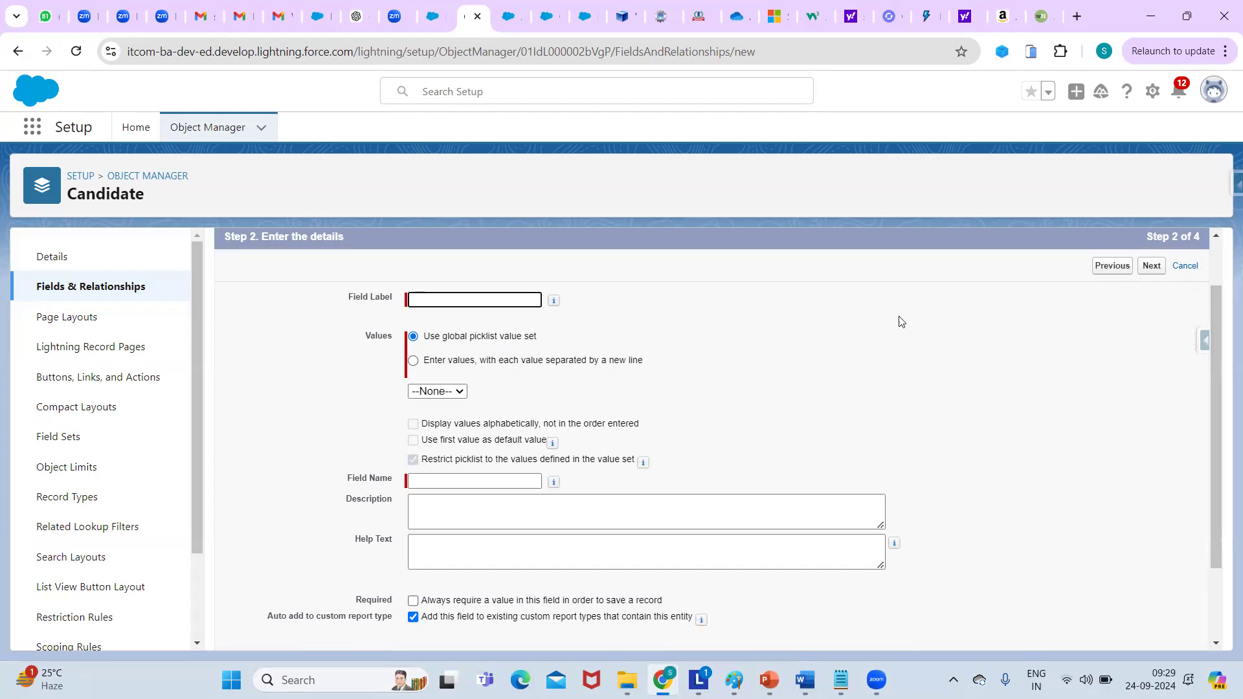
left_click(421, 302)
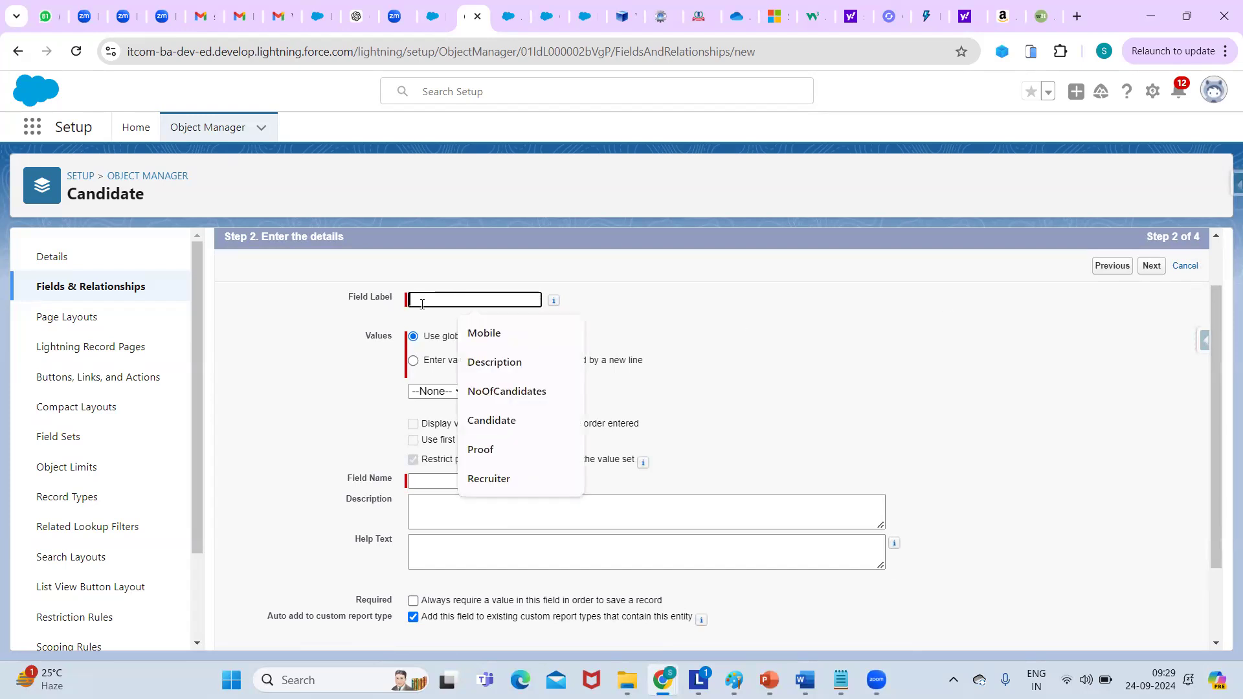
type("Status")
left_click(660, 316)
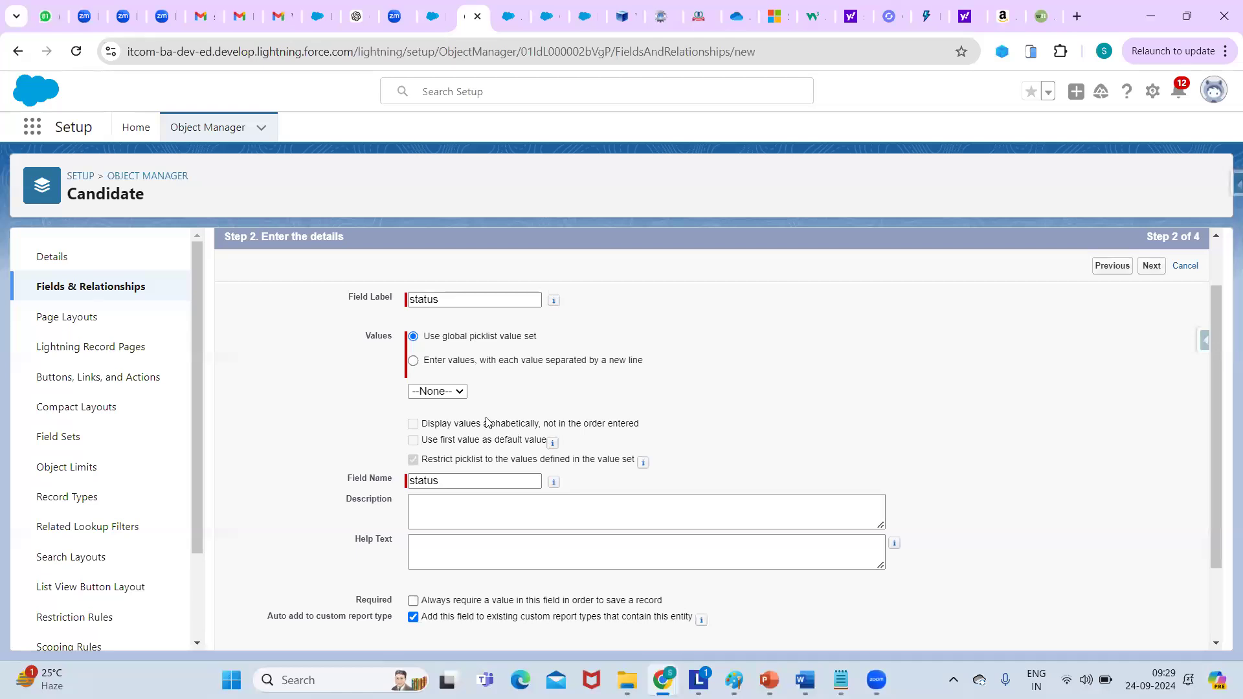
left_click(1151, 267)
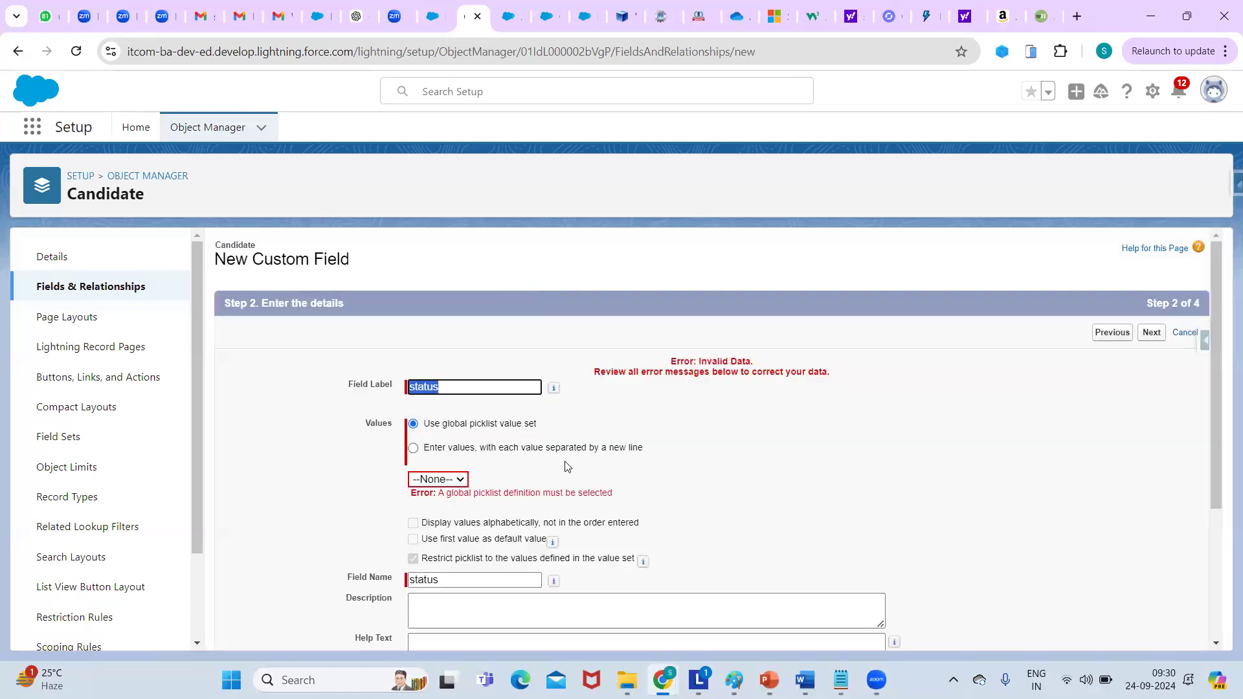
Check the empty global value set list after the error, then go to the Candidate record tab.
left_click(462, 482)
left_click(438, 499)
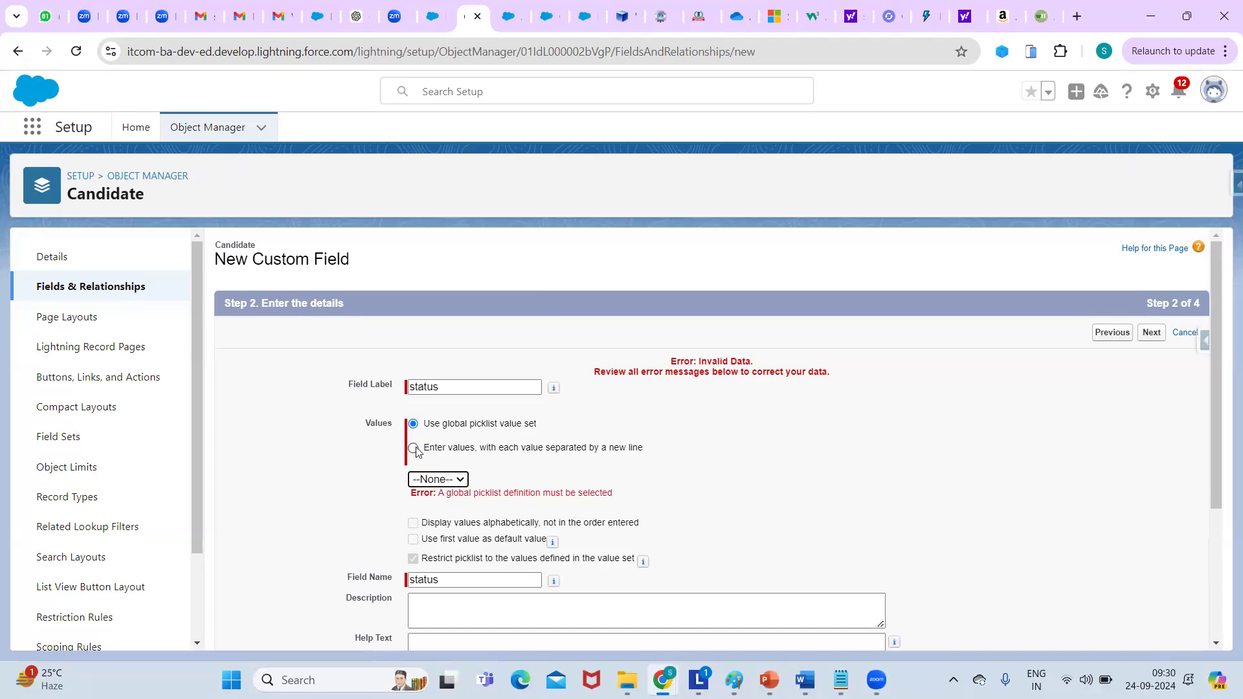
left_click(655, 439)
left_click(510, 16)
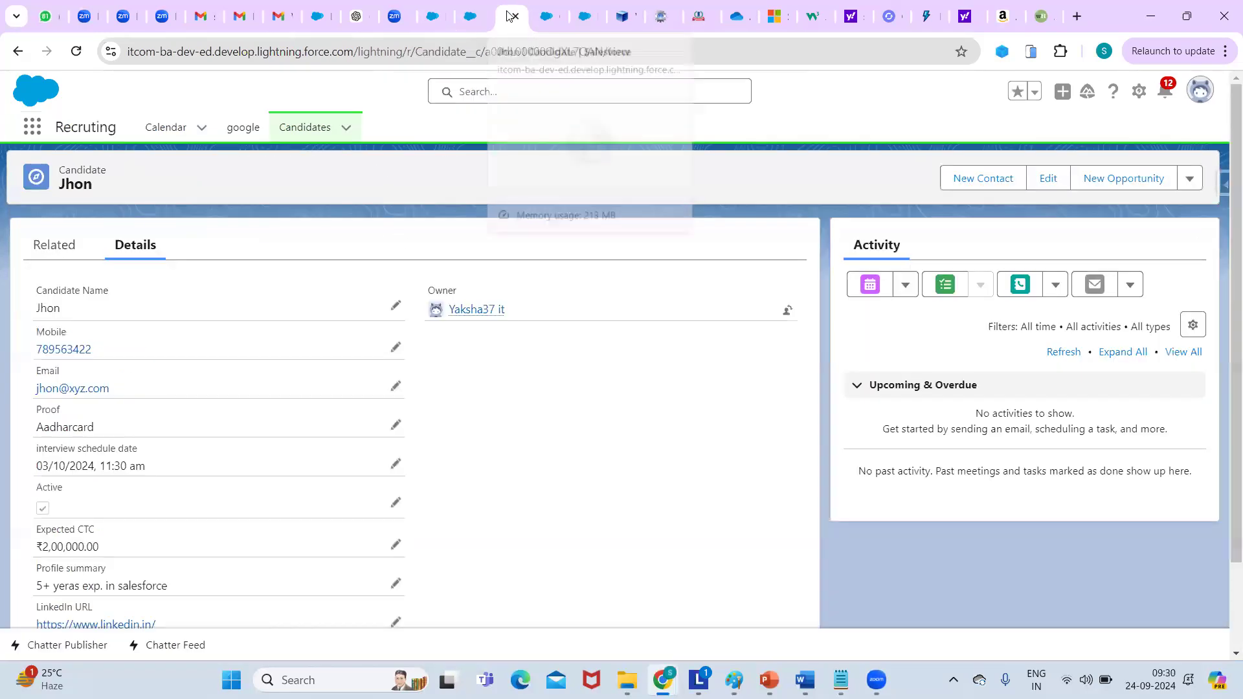
In the Setup tab, search Quick Find for 'global p', trim it, and open Picklist Settings.
left_click(433, 16)
left_click(73, 162)
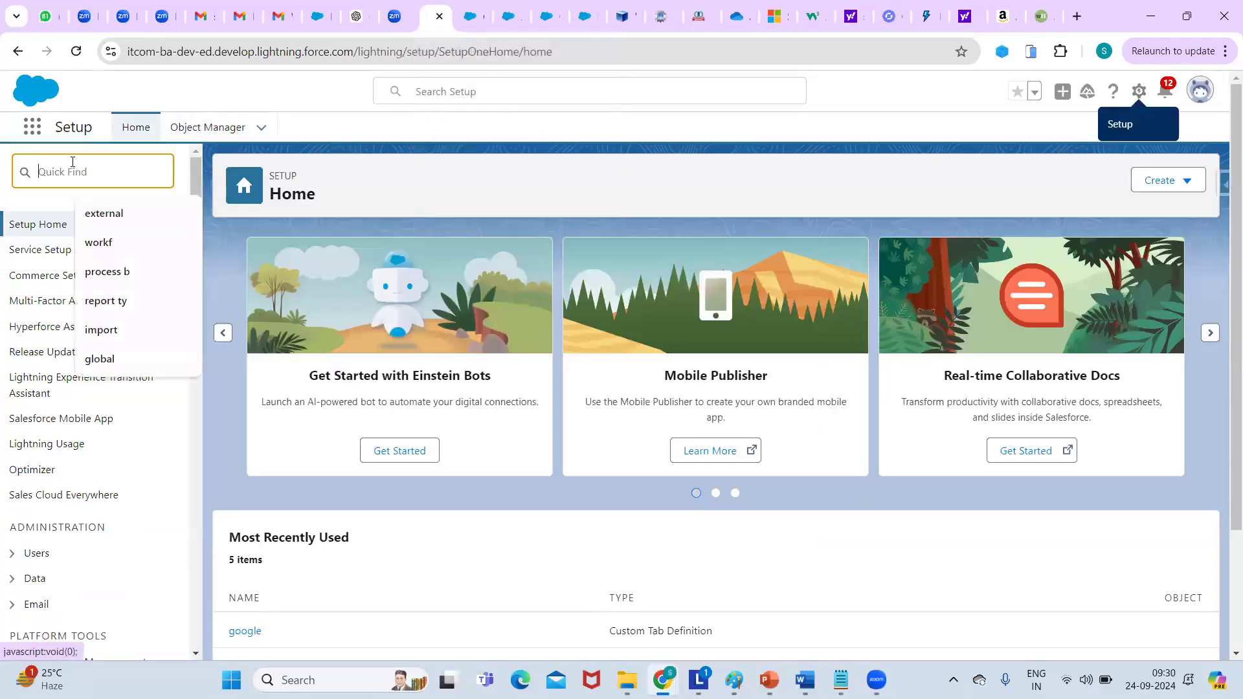
type("g")
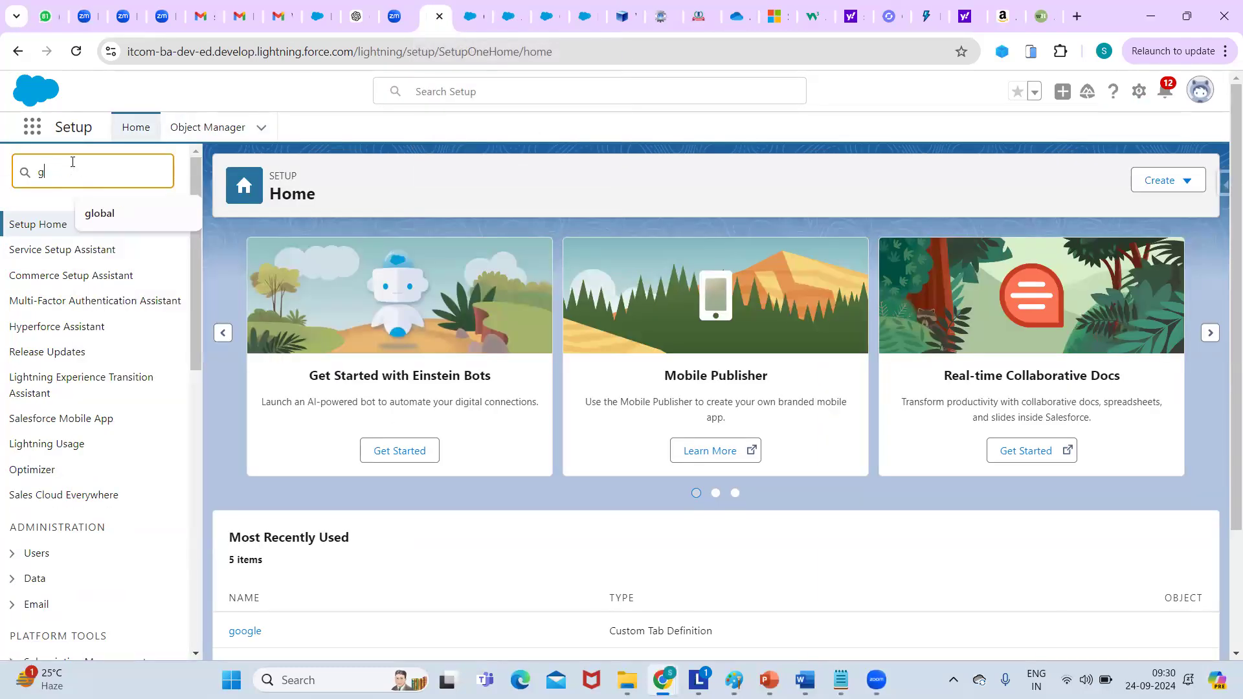
type("lobal p")
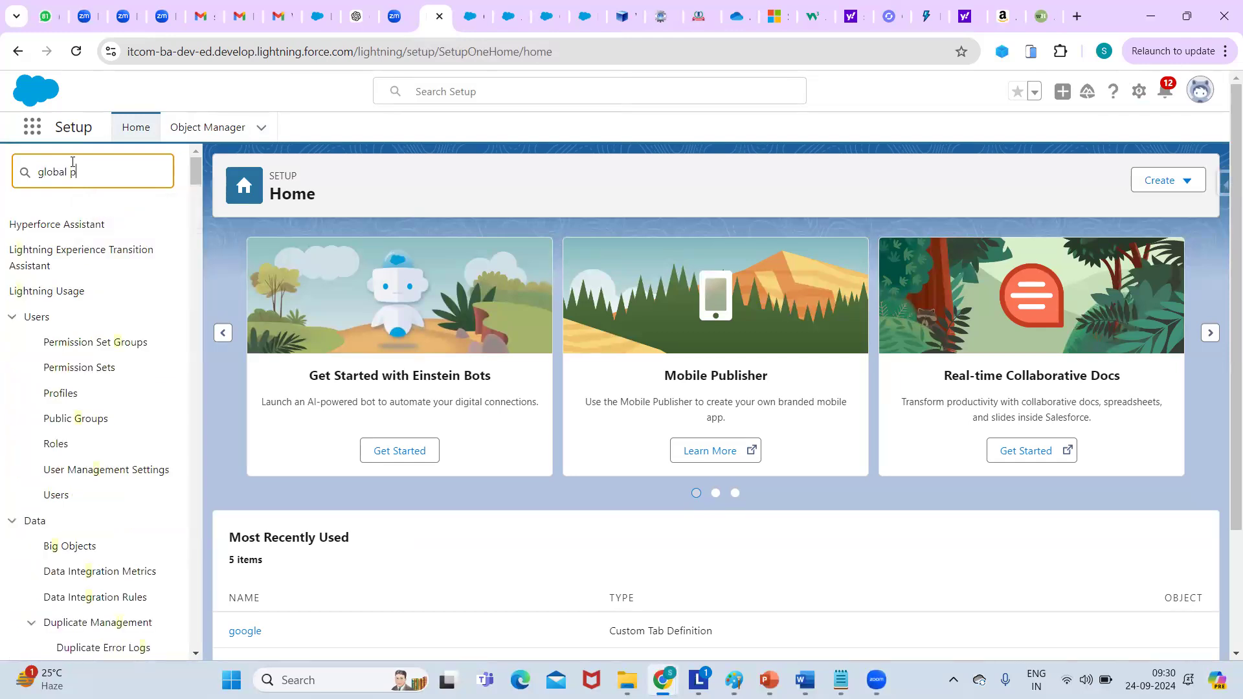
key("BackSpace")
key("BackSpace")
key("BackSpace")
key("BackSpace")
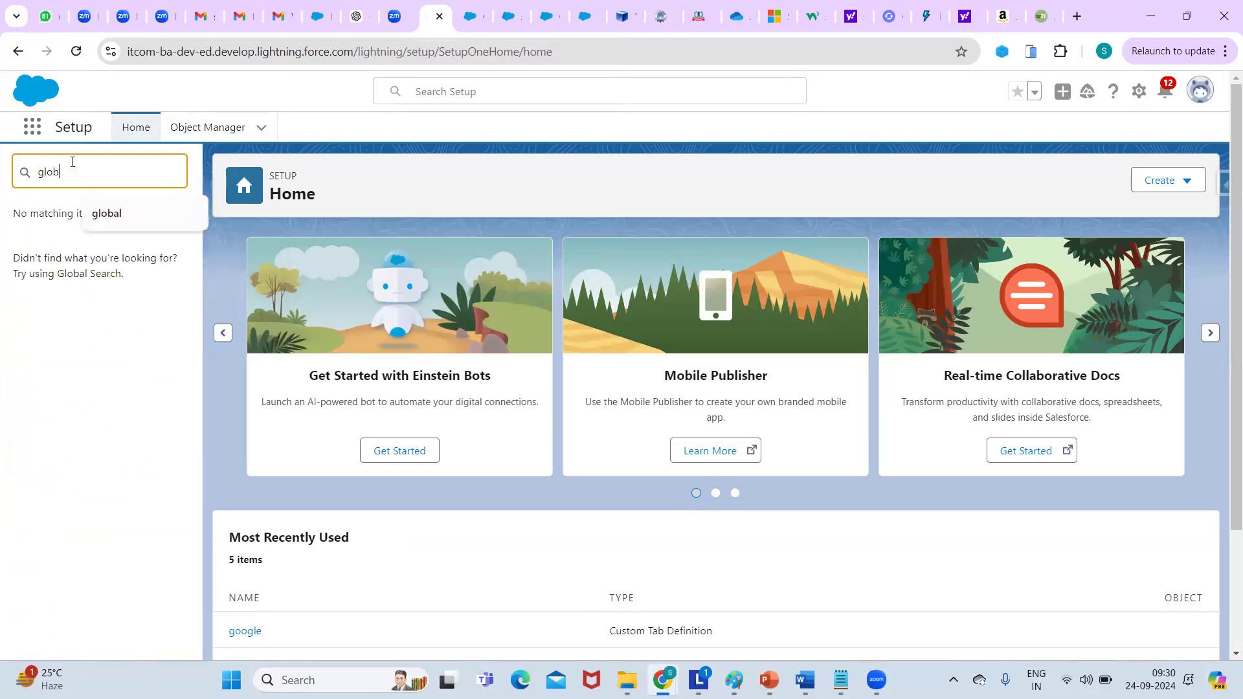
key("BackSpace")
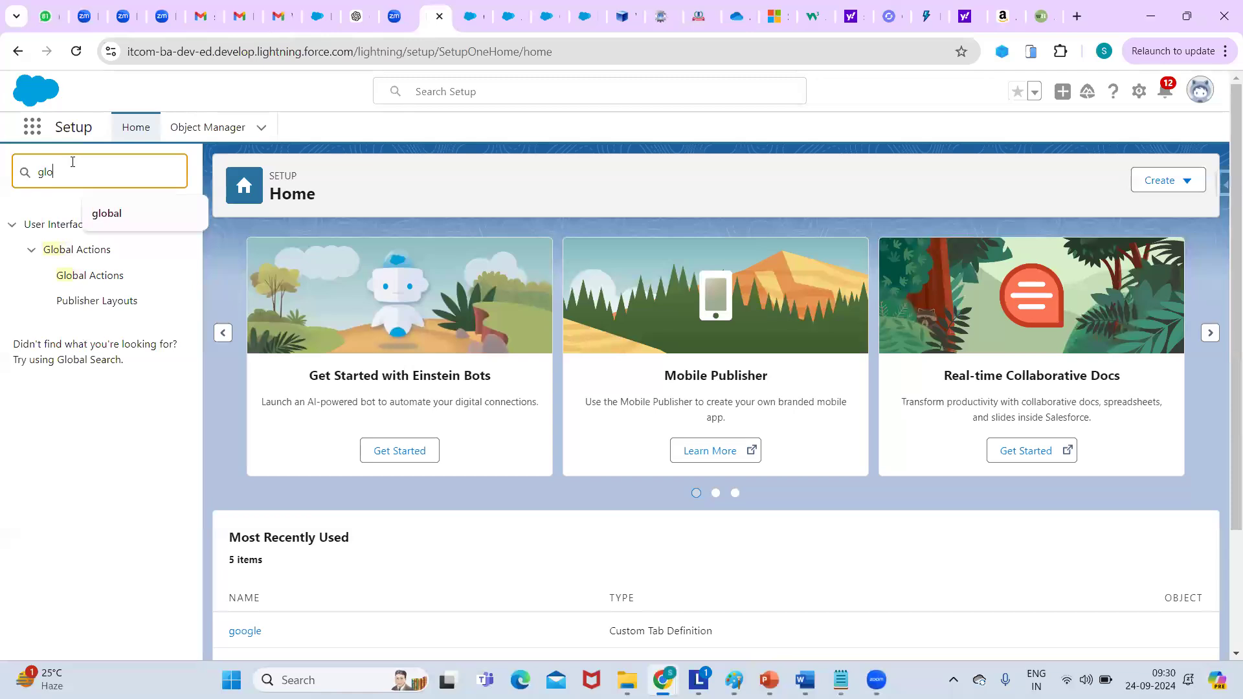
key("BackSpace")
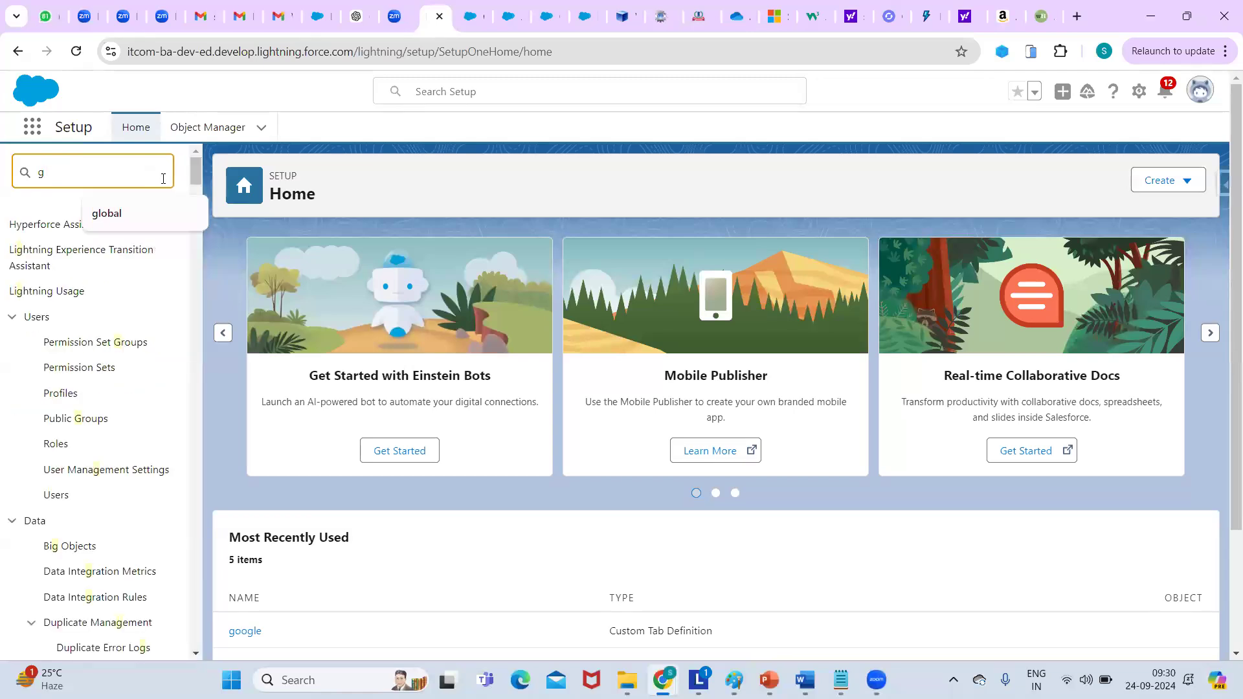
left_click_drag(190, 176, 192, 196)
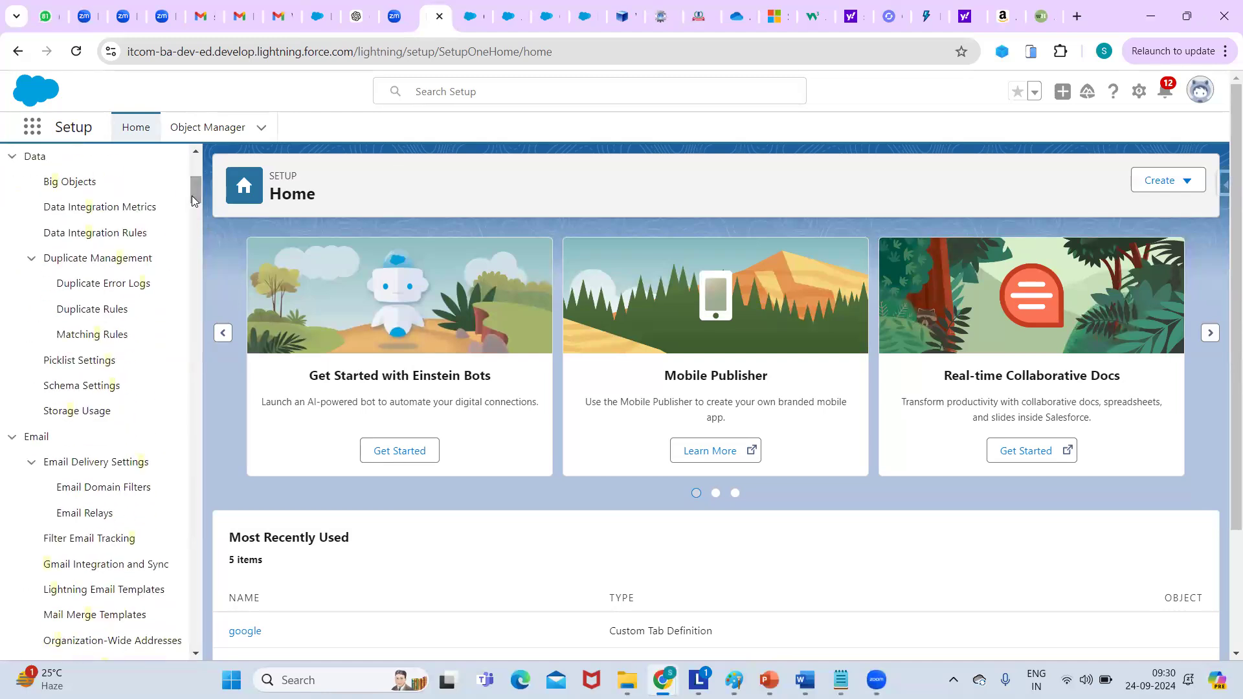
left_click(103, 364)
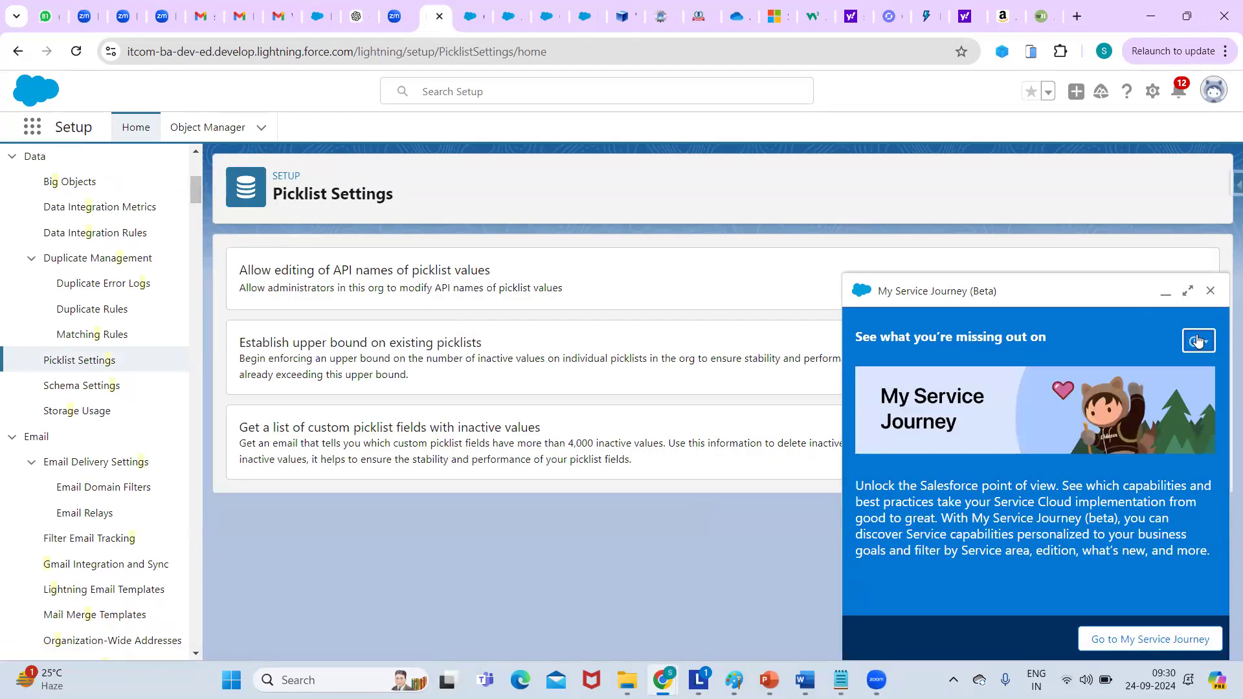
Close the My Service Journey panel and filter Setup Quick Find on 'pickli'.
left_click(1211, 293)
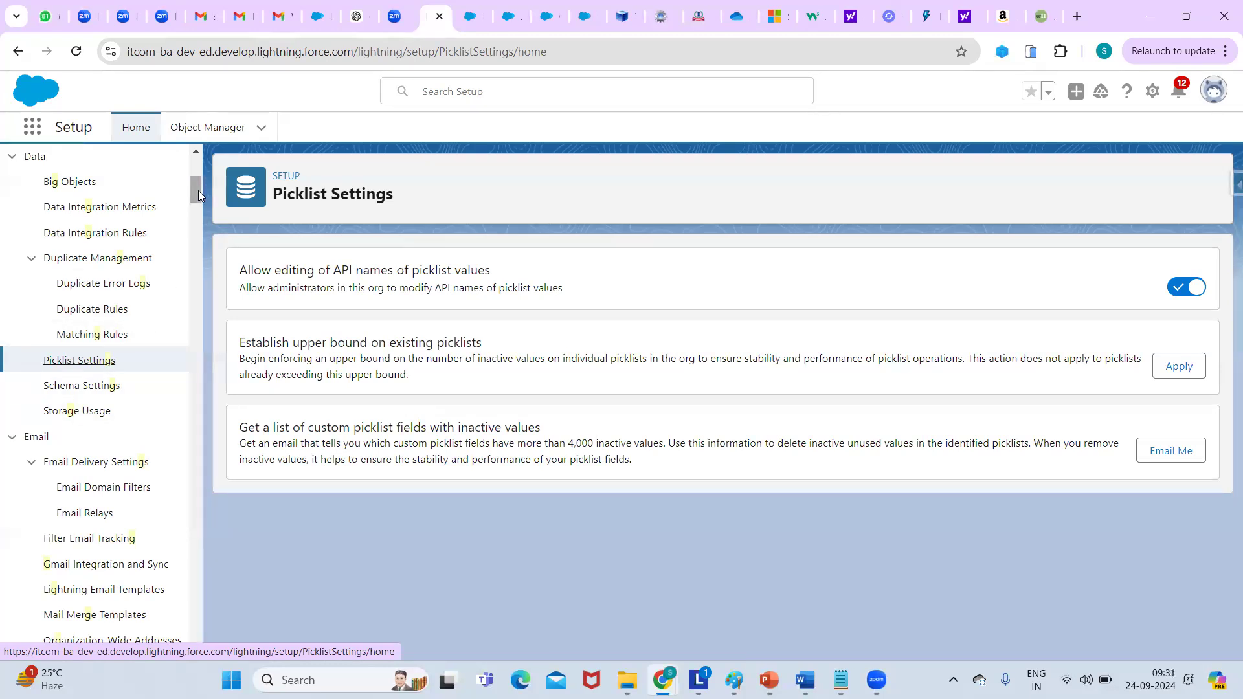
left_click_drag(198, 191, 196, 162)
left_click(68, 172)
key("BackSpace")
type("pic")
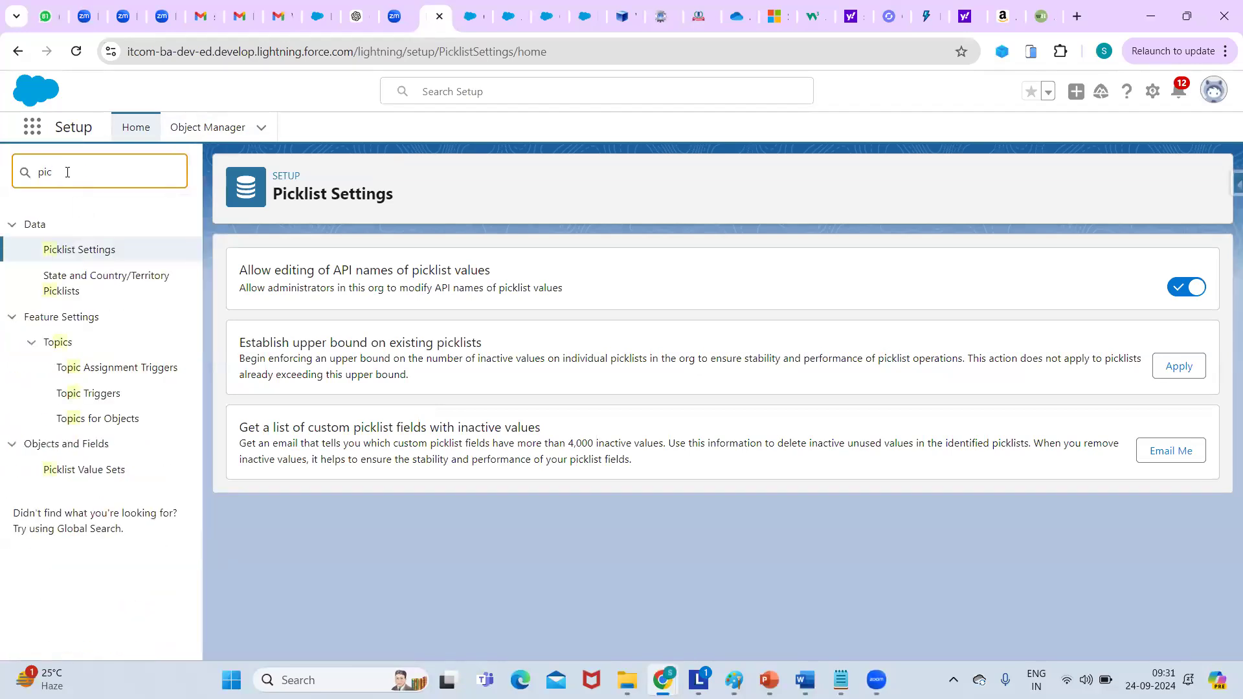
type("kli")
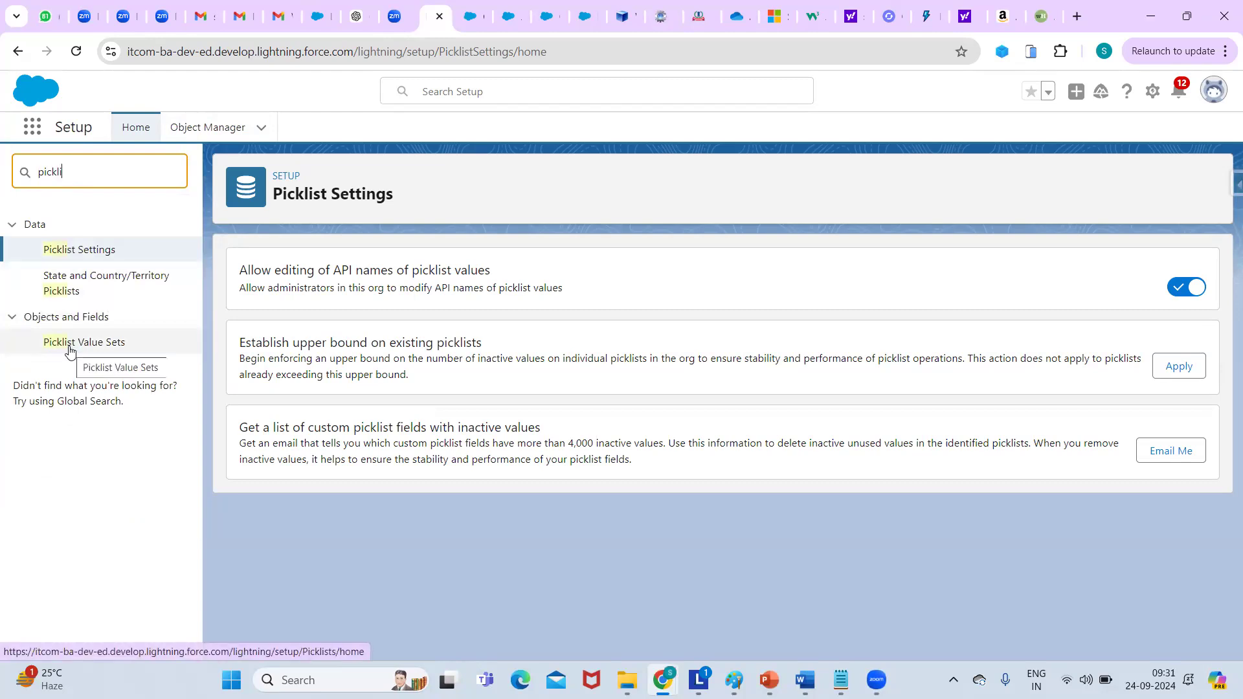
Start a new global value set labelled 'status' from Picklist Value Sets.
left_click(111, 344)
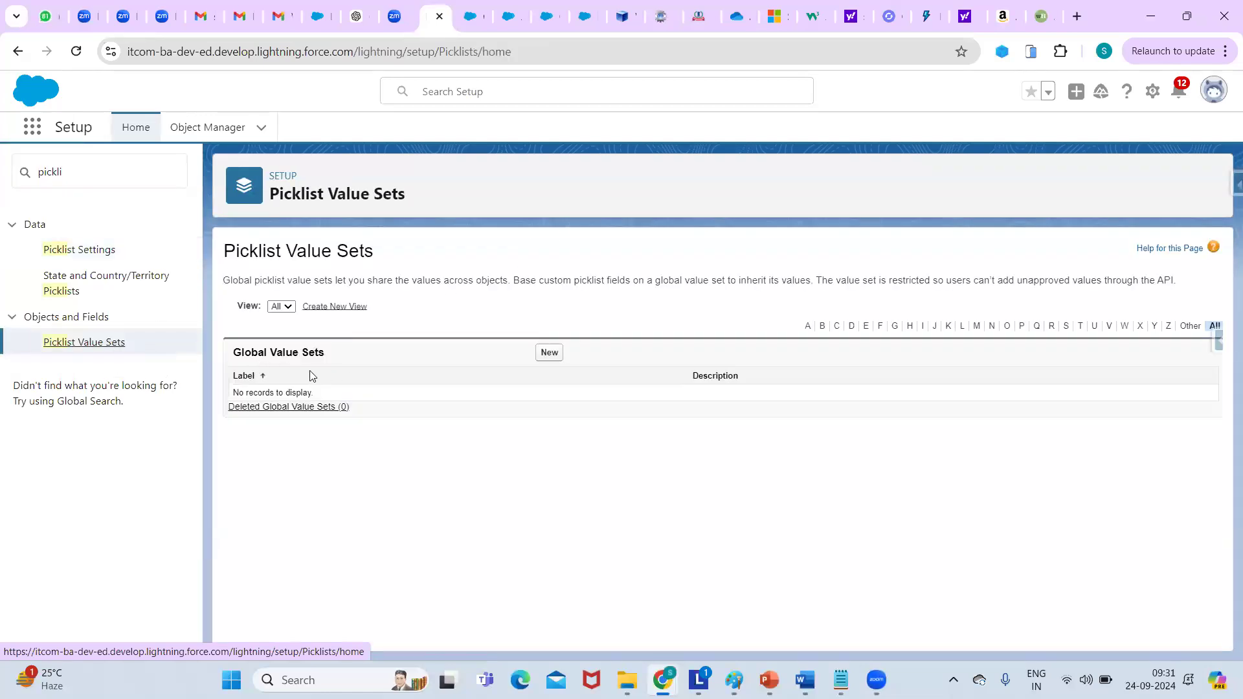
left_click(548, 355)
left_click(446, 342)
type("te")
key("BackSpace")
key("BackSpace")
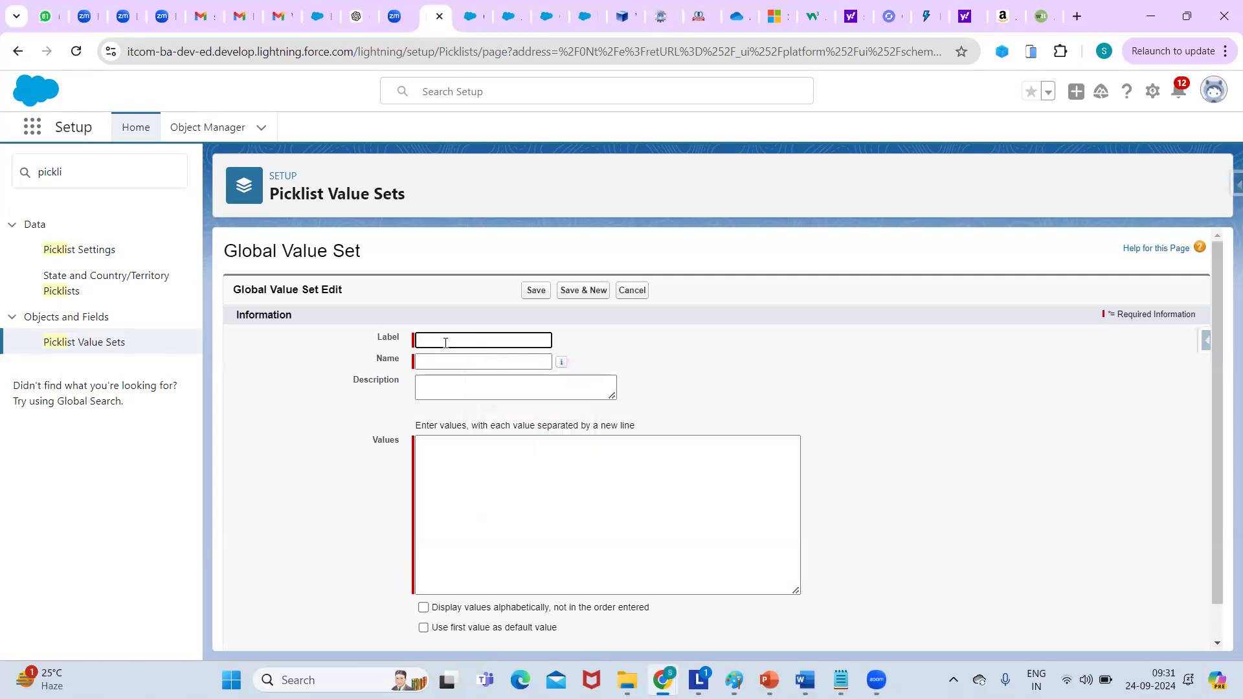
type("status")
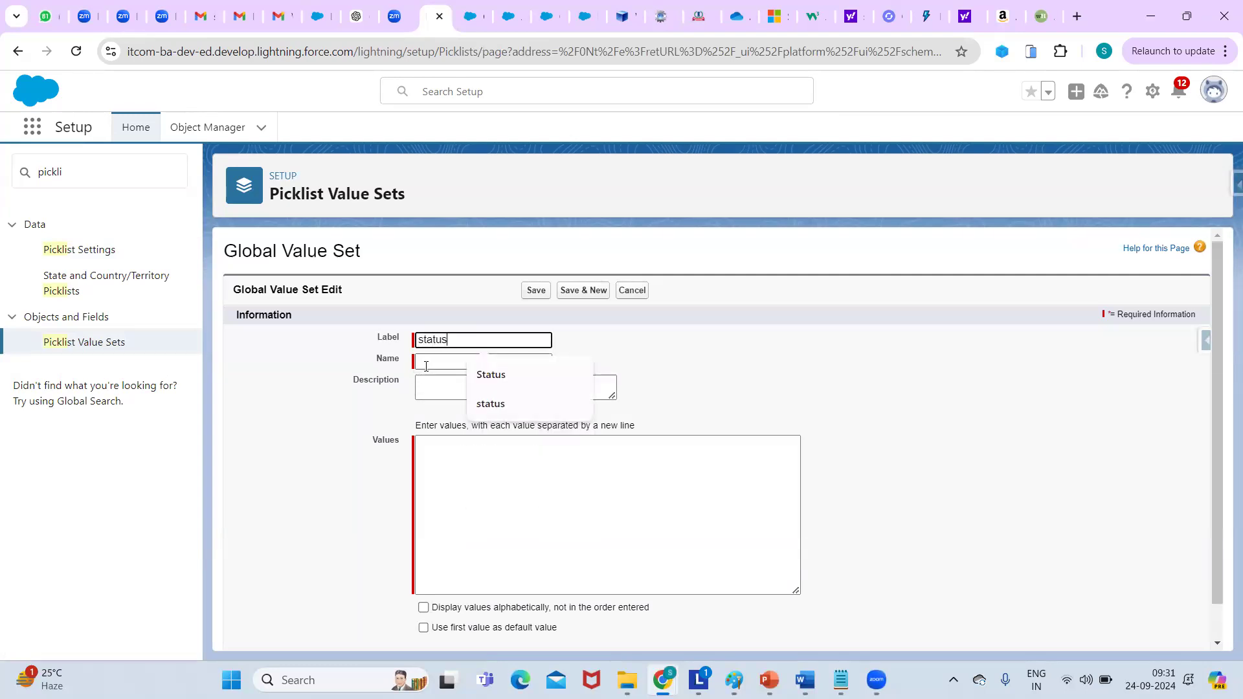
left_click(428, 363)
Enter the values new, inproegress and completed and save the value set.
left_click(453, 466)
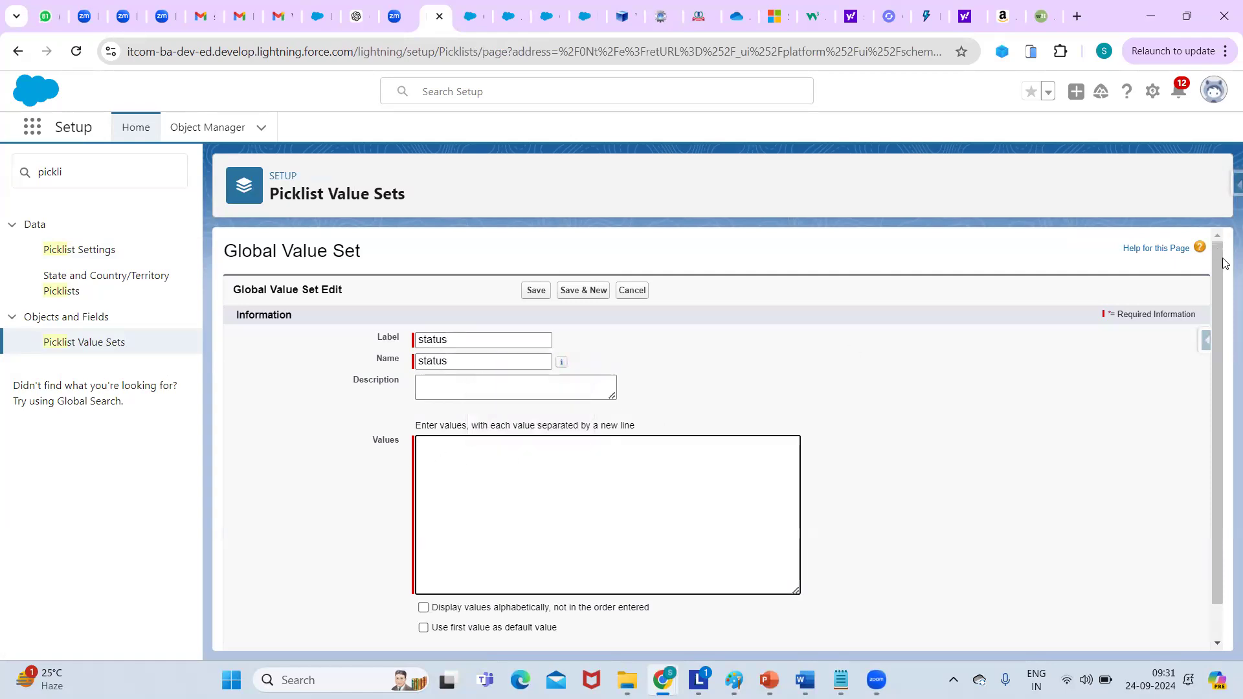
scroll(1217, 381, "down", 1)
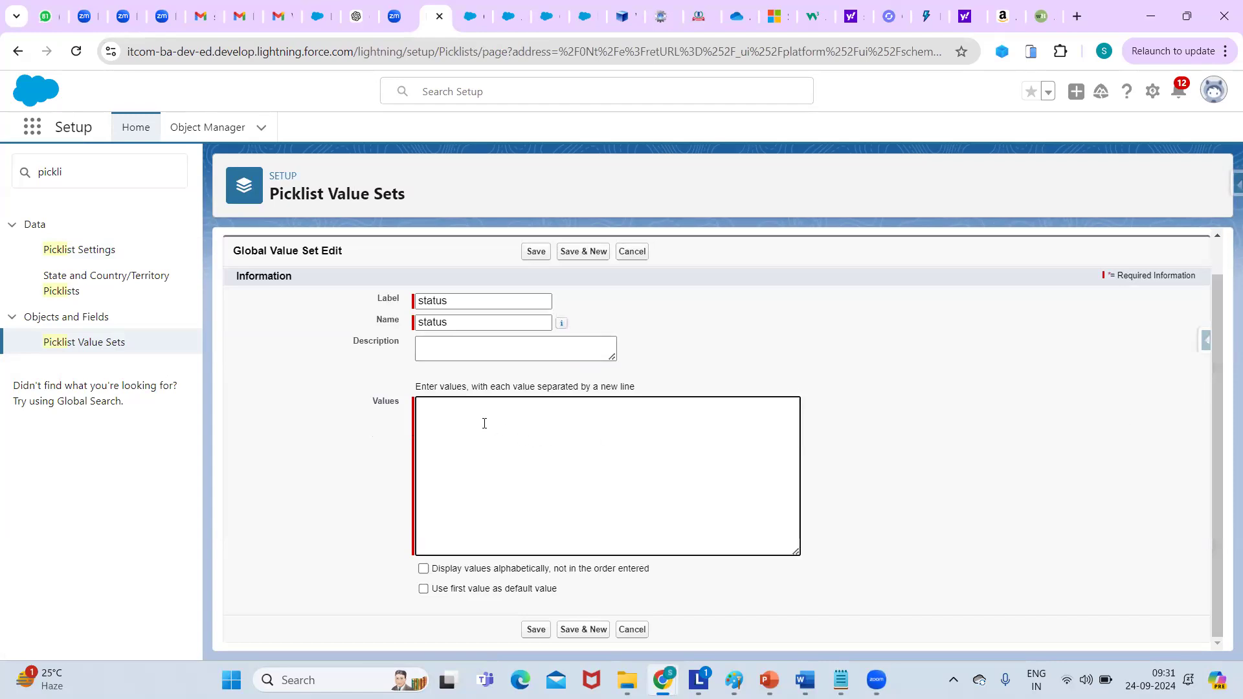
type("new ")
type("inpore")
type("gress")
left_click(440, 416)
key("BackSpace")
key("BackSpace")
type("r")
type("oegress ")
type("completed")
left_click(939, 410)
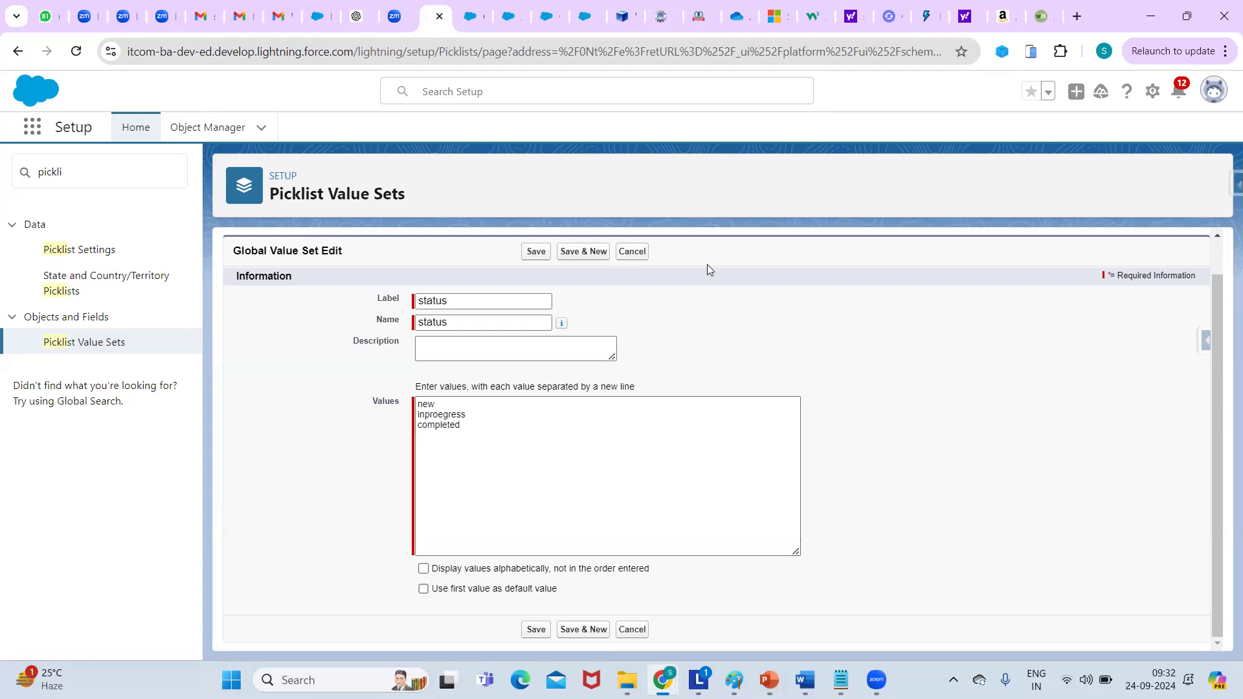
left_click(536, 253)
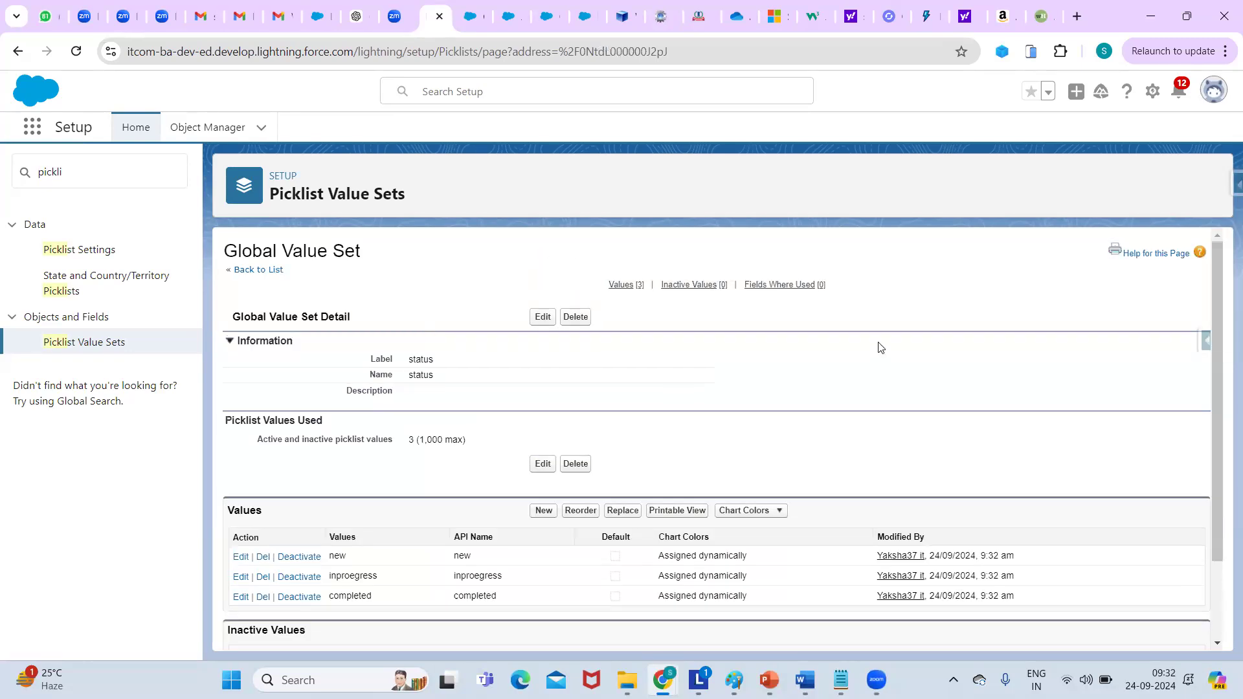
left_click_drag(1218, 256, 1207, 394)
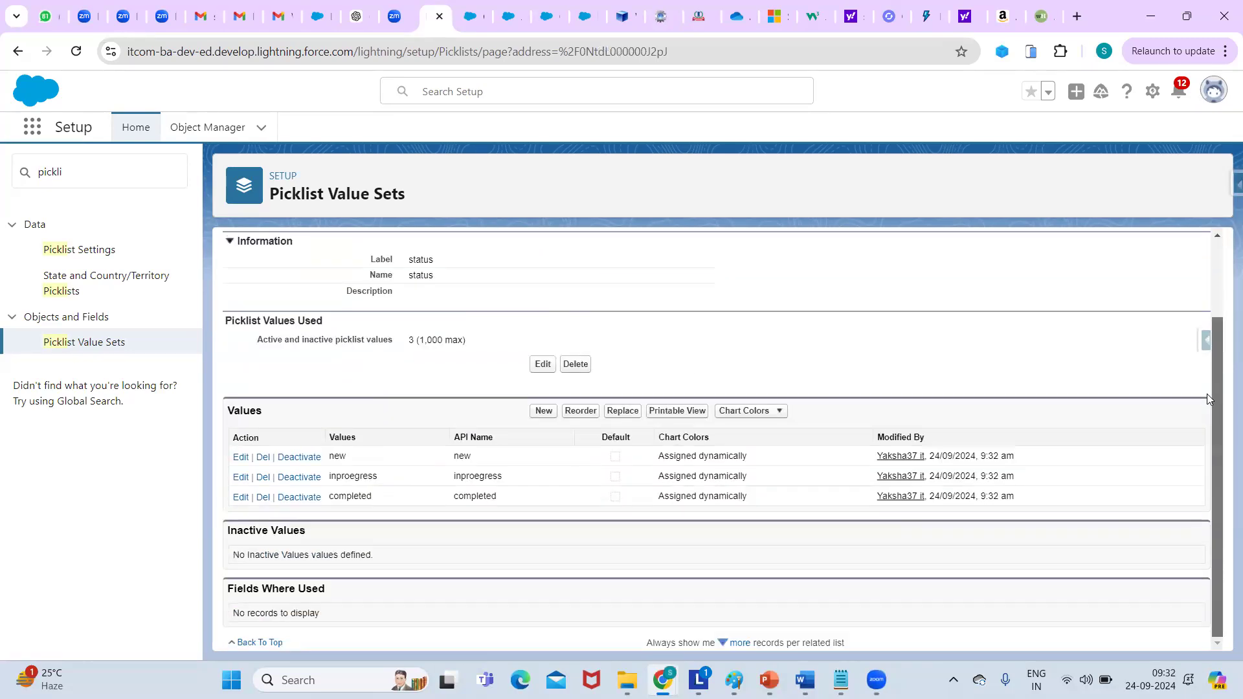
scroll(1207, 393, "up", 2)
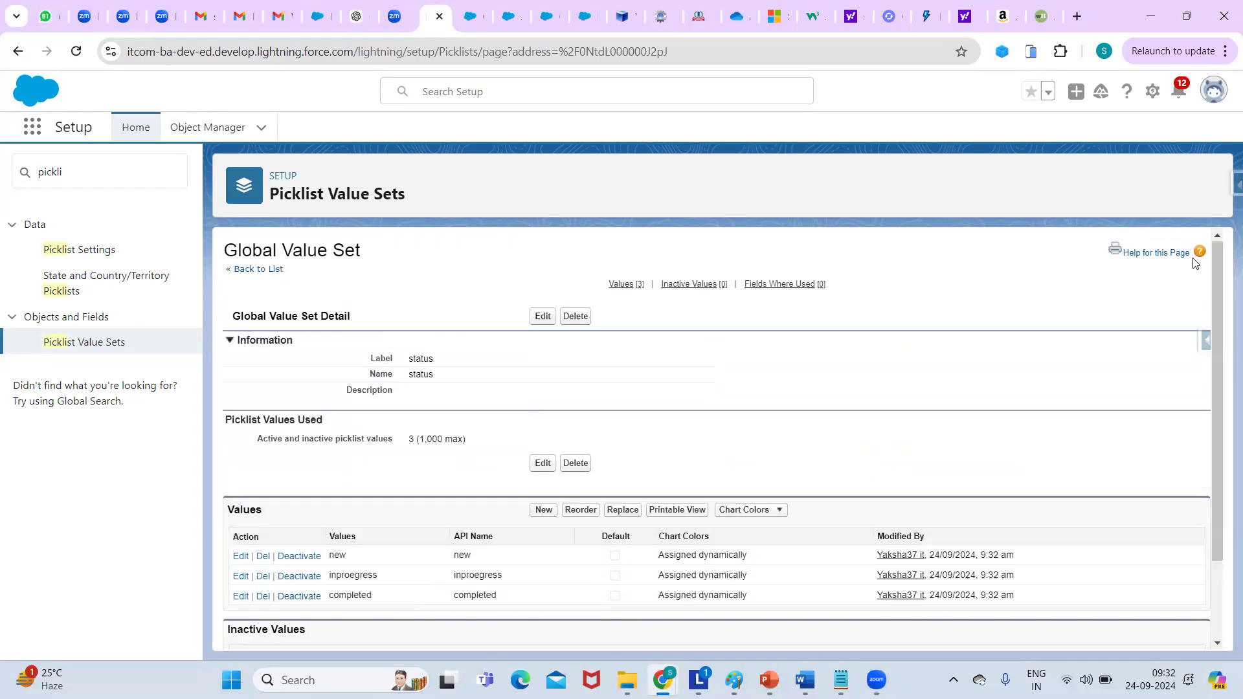
Reload the New Custom Field page, choose Picklist again and advance to the details step.
left_click(469, 13)
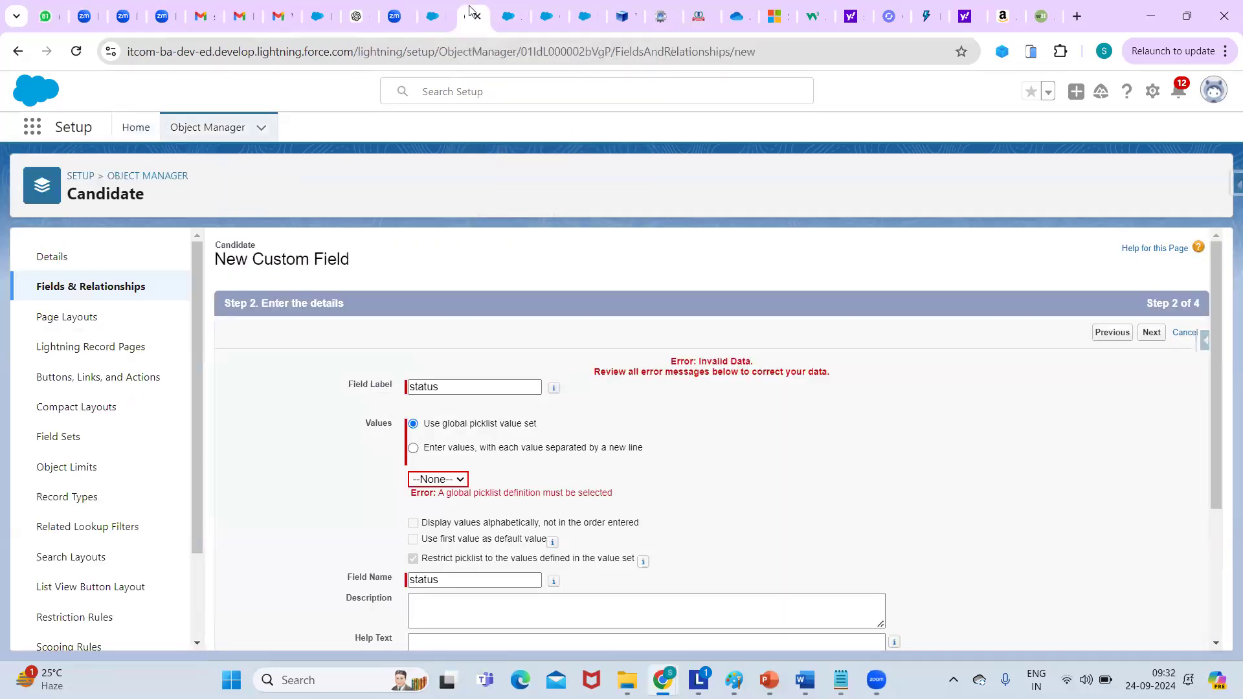
left_click(390, 52)
key("Return")
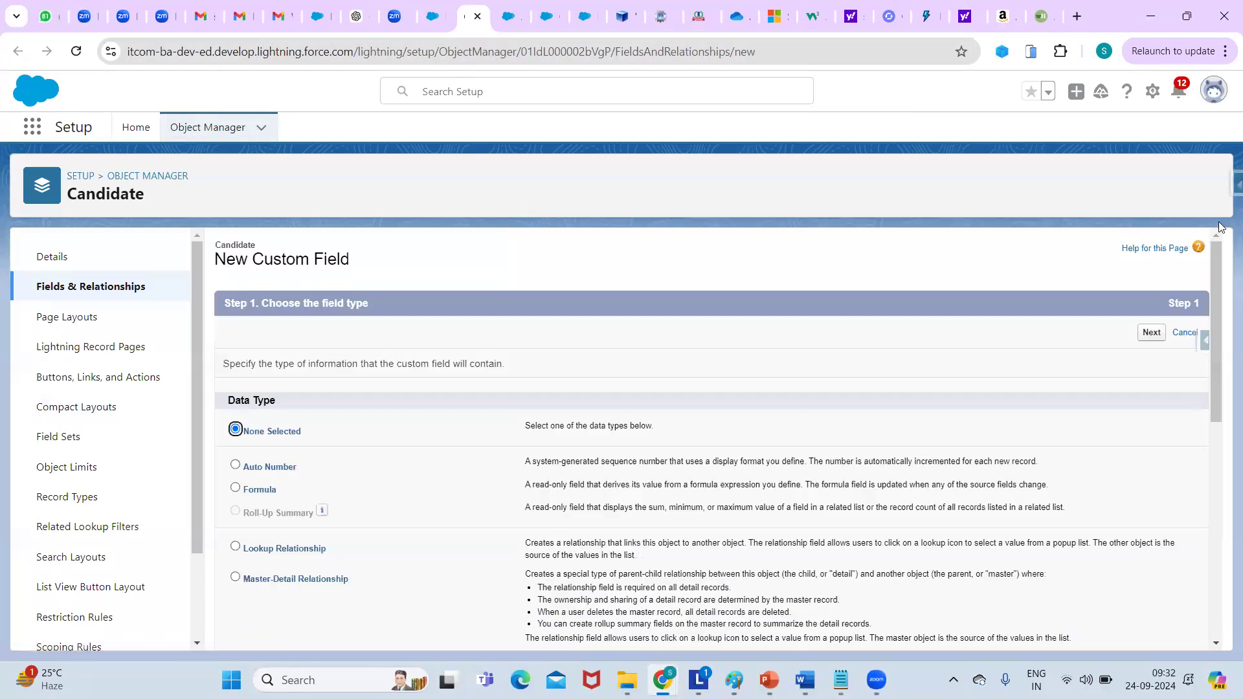
left_click_drag(1212, 263, 1202, 468)
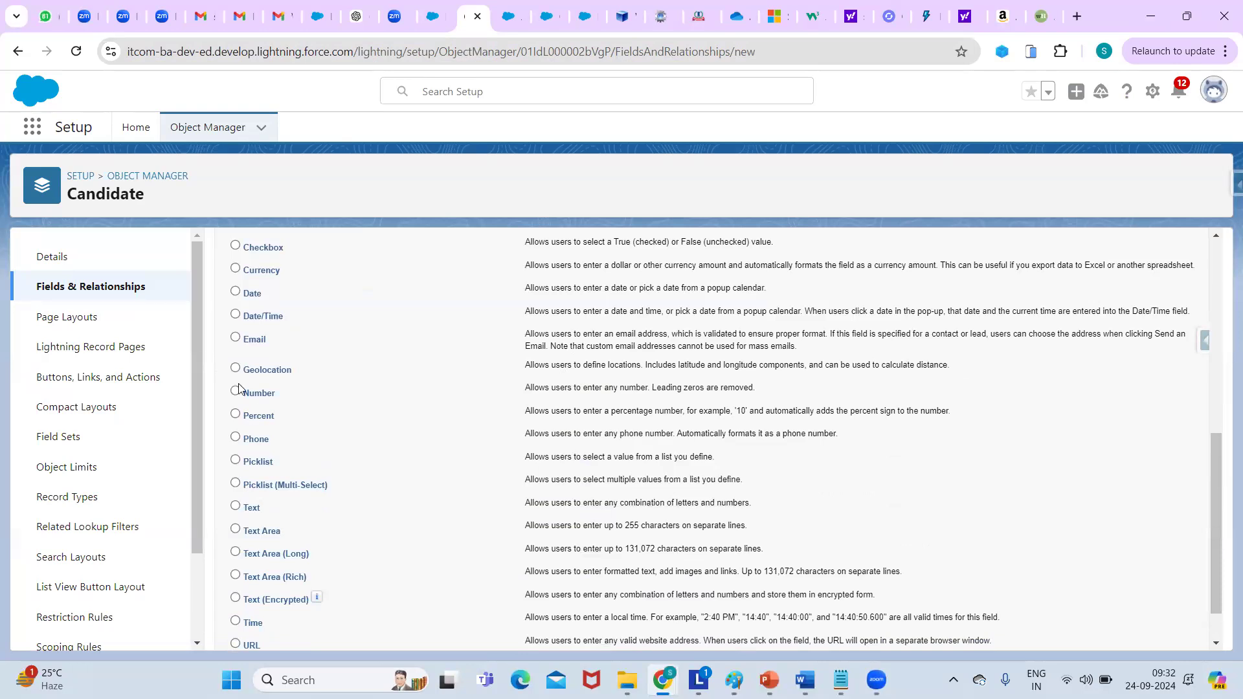
left_click(235, 461)
left_click_drag(1216, 482, 1216, 293)
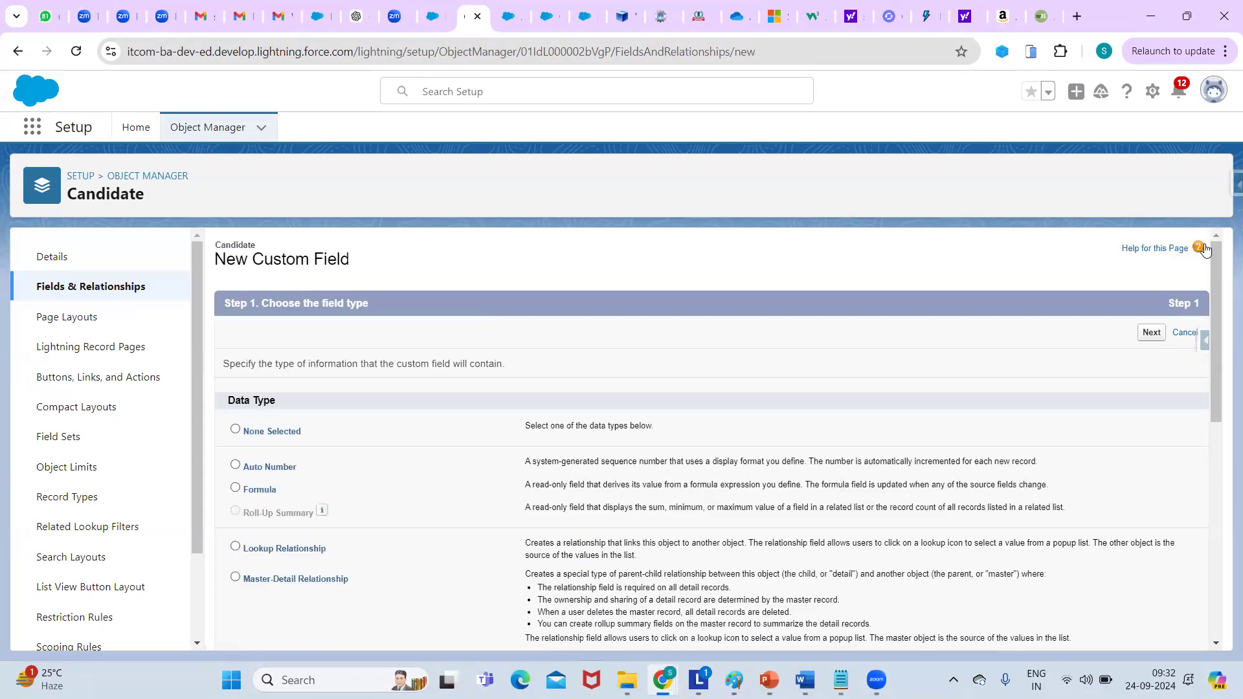
left_click(1152, 333)
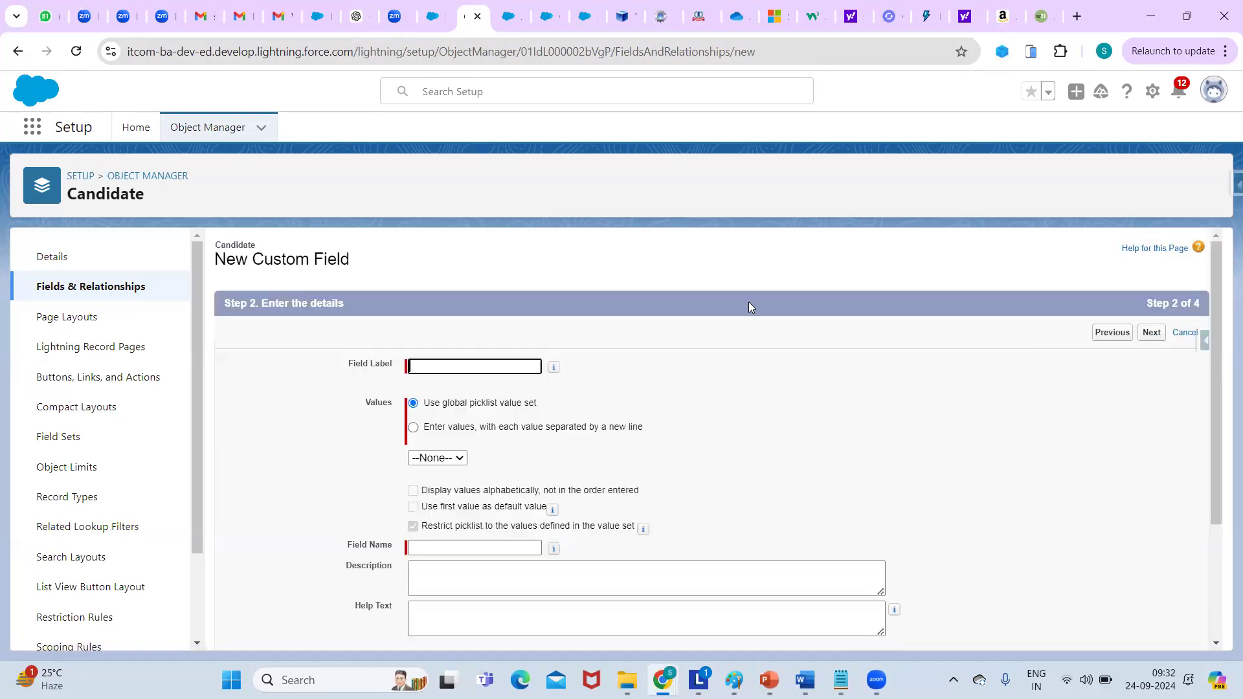
Select the 'status' global value set, toggle Required on and off, then return to Fields & Relationships.
left_click(443, 459)
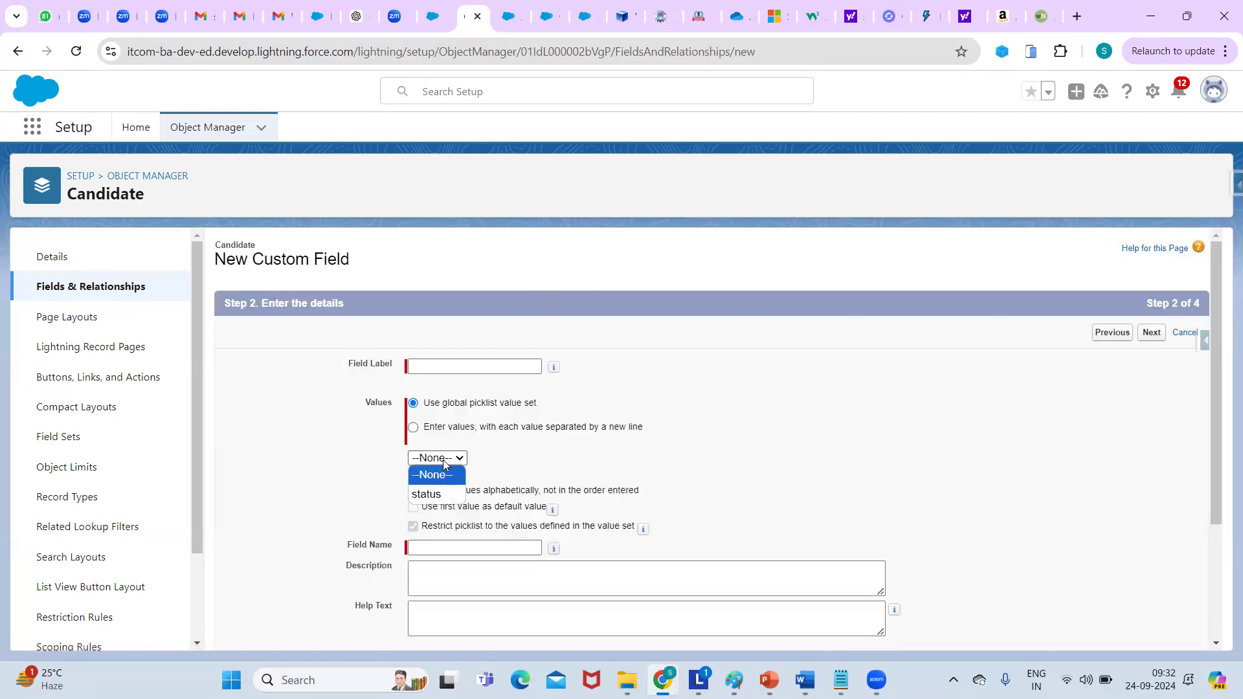
left_click(443, 496)
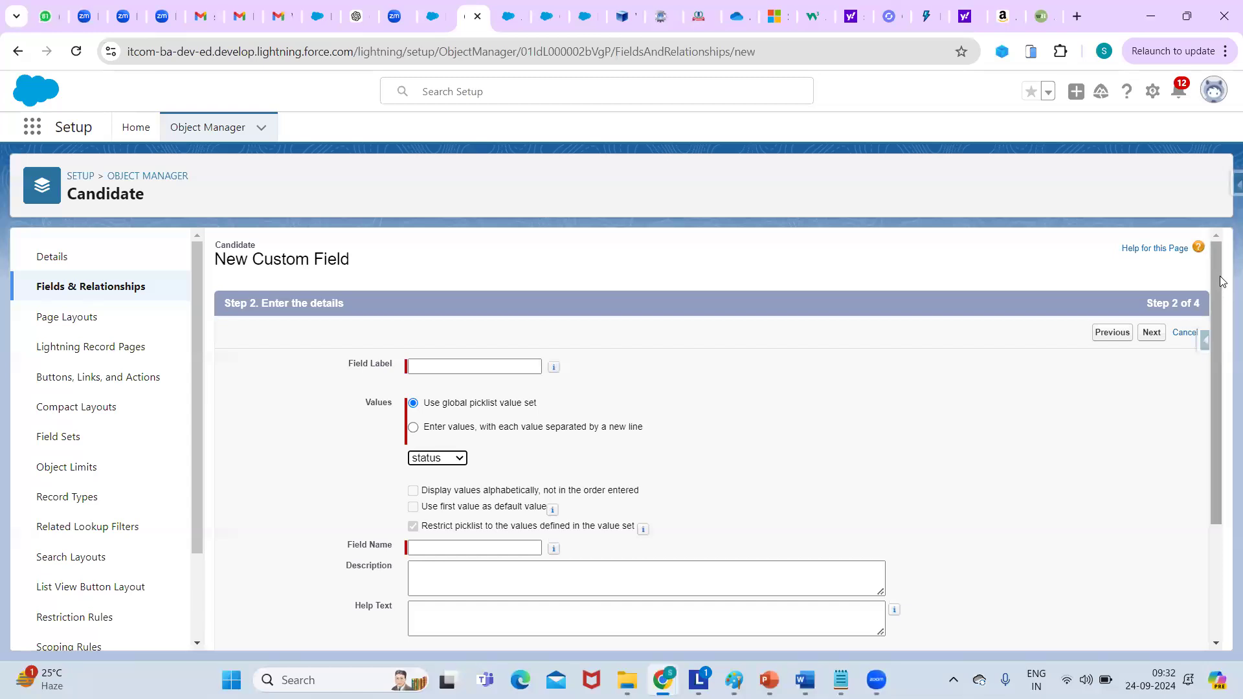
left_click_drag(1218, 276, 1218, 308)
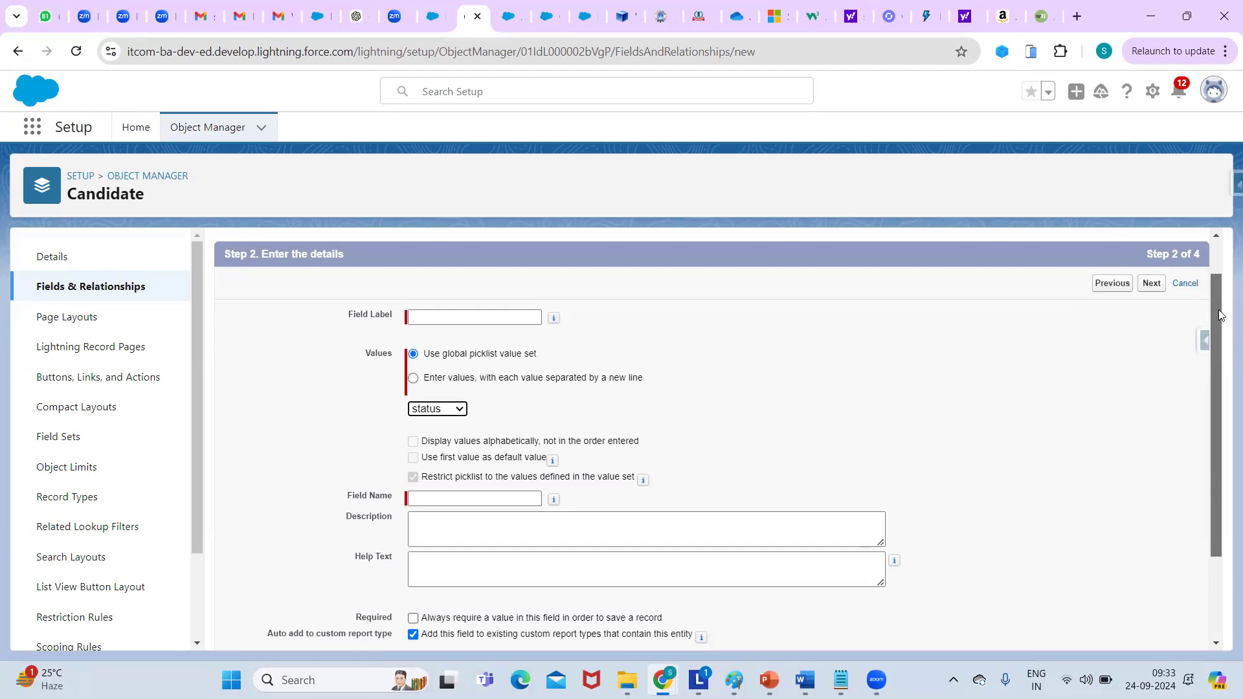
left_click_drag(1218, 310, 1219, 312)
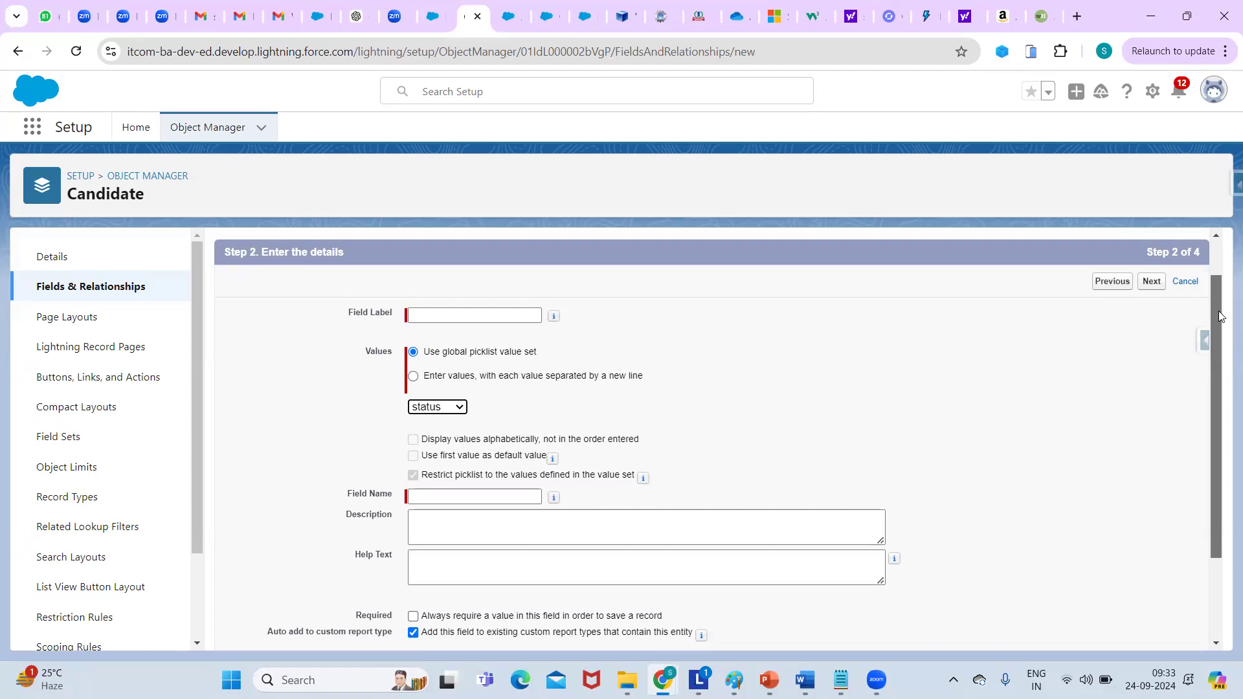
left_click_drag(1218, 317, 1206, 412)
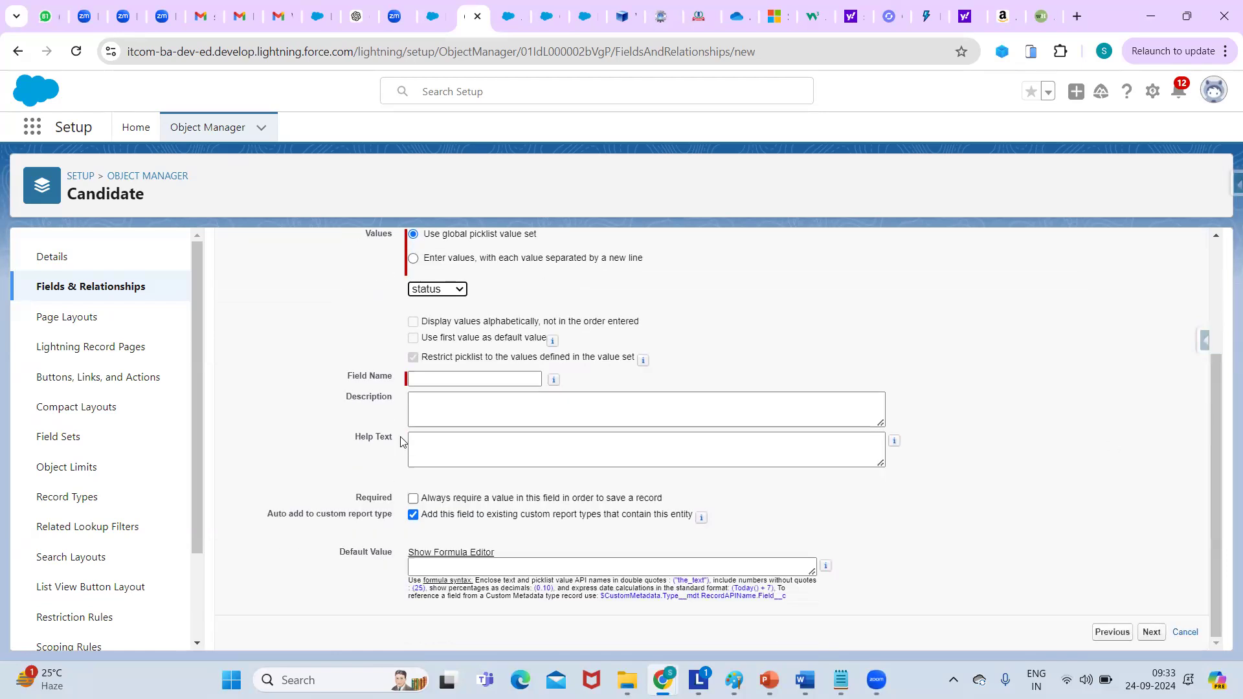
left_click(412, 499)
left_click(412, 499)
left_click_drag(1215, 383, 1203, 290)
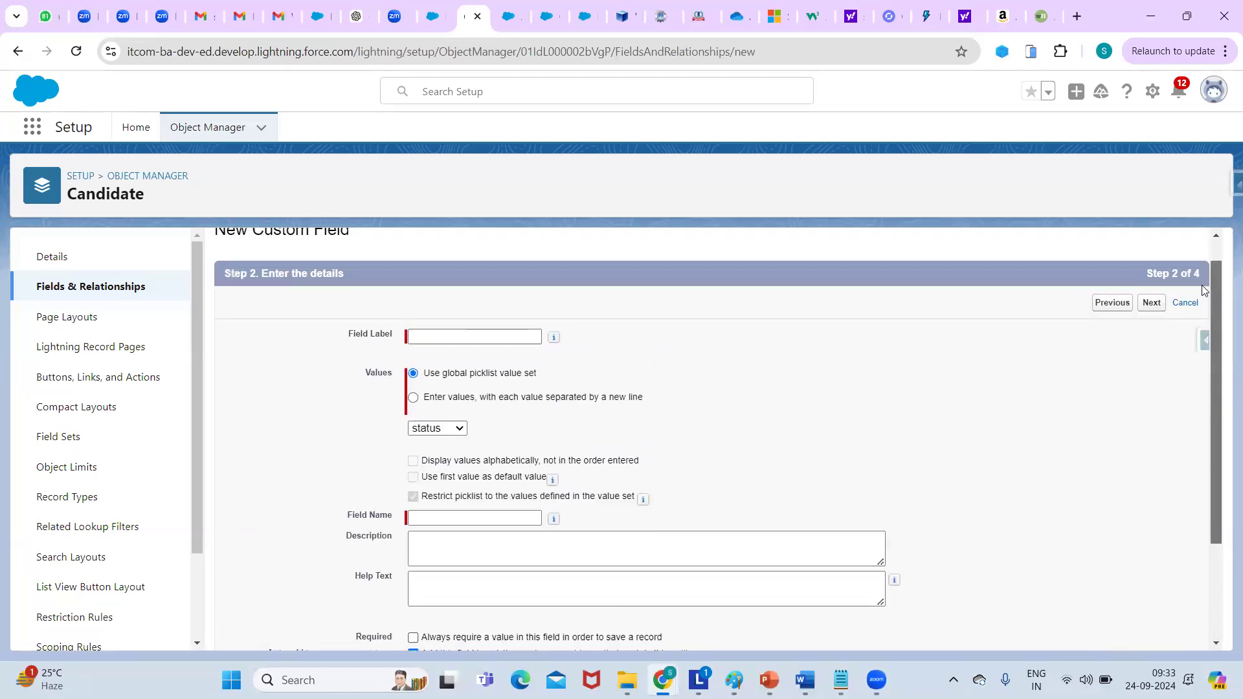
scroll(1203, 289, "up", 1)
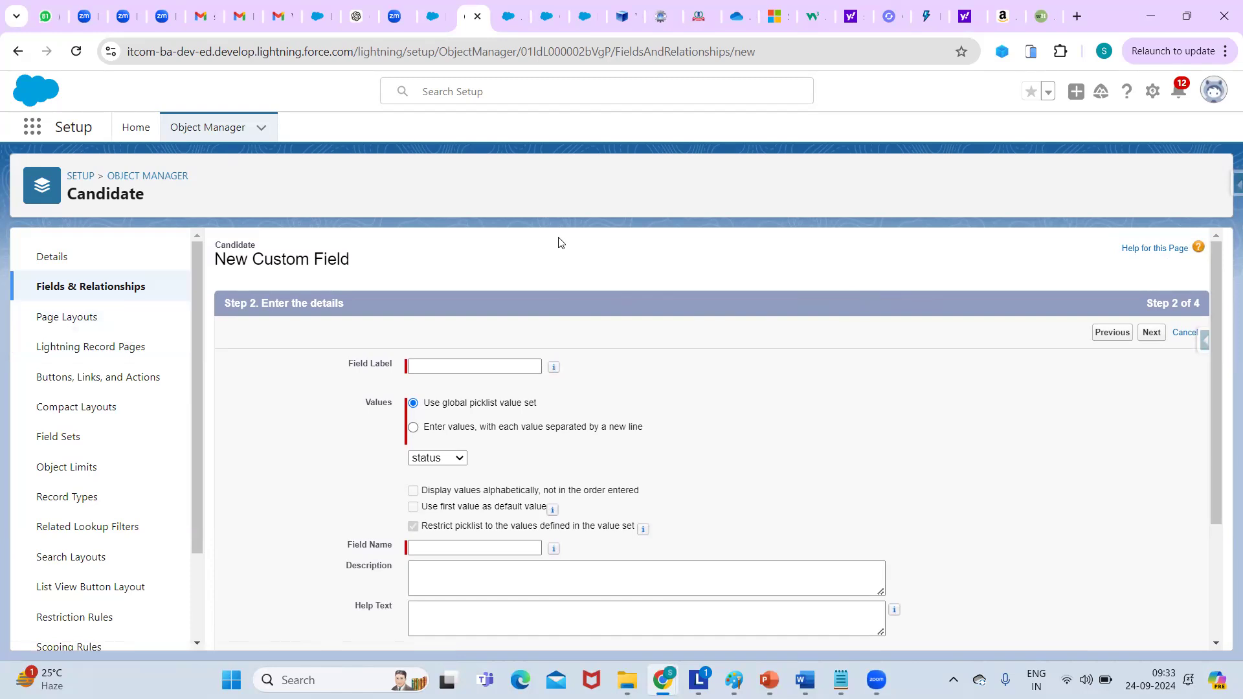
left_click_drag(1216, 248, 1225, 121)
left_click(85, 289)
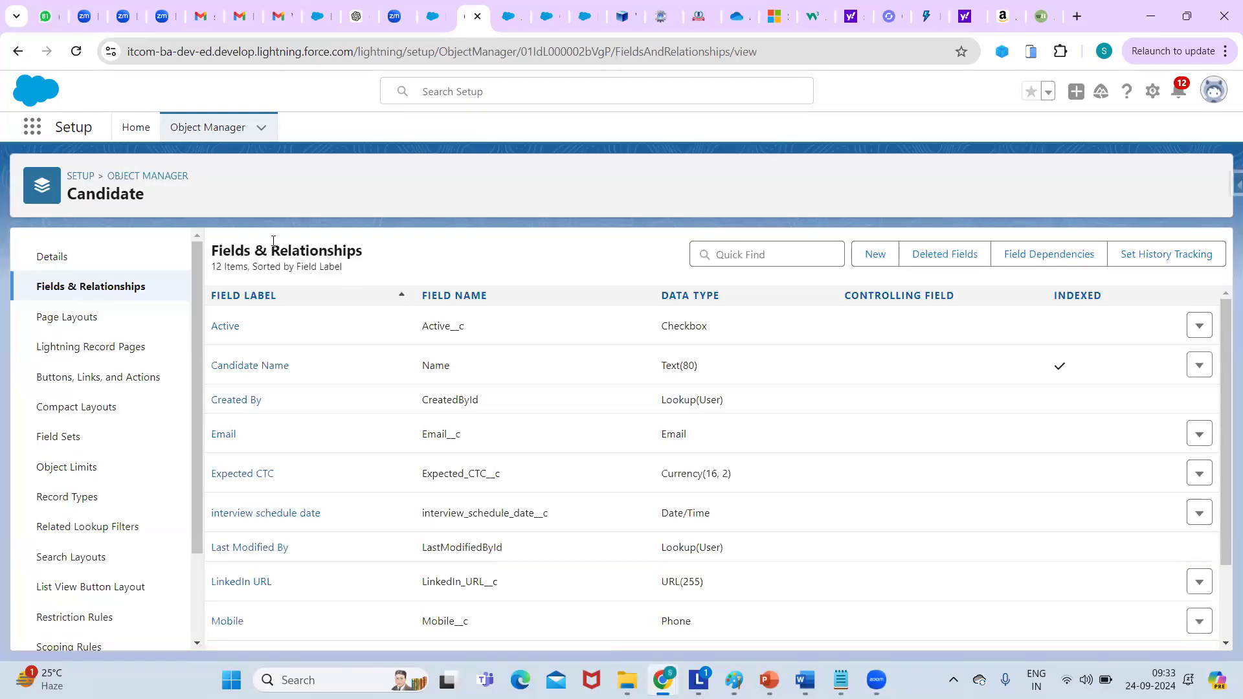
Start a new Candidate field, compare the 255 and 131,072-character limits, and pick Text (Encrypted).
left_click(871, 253)
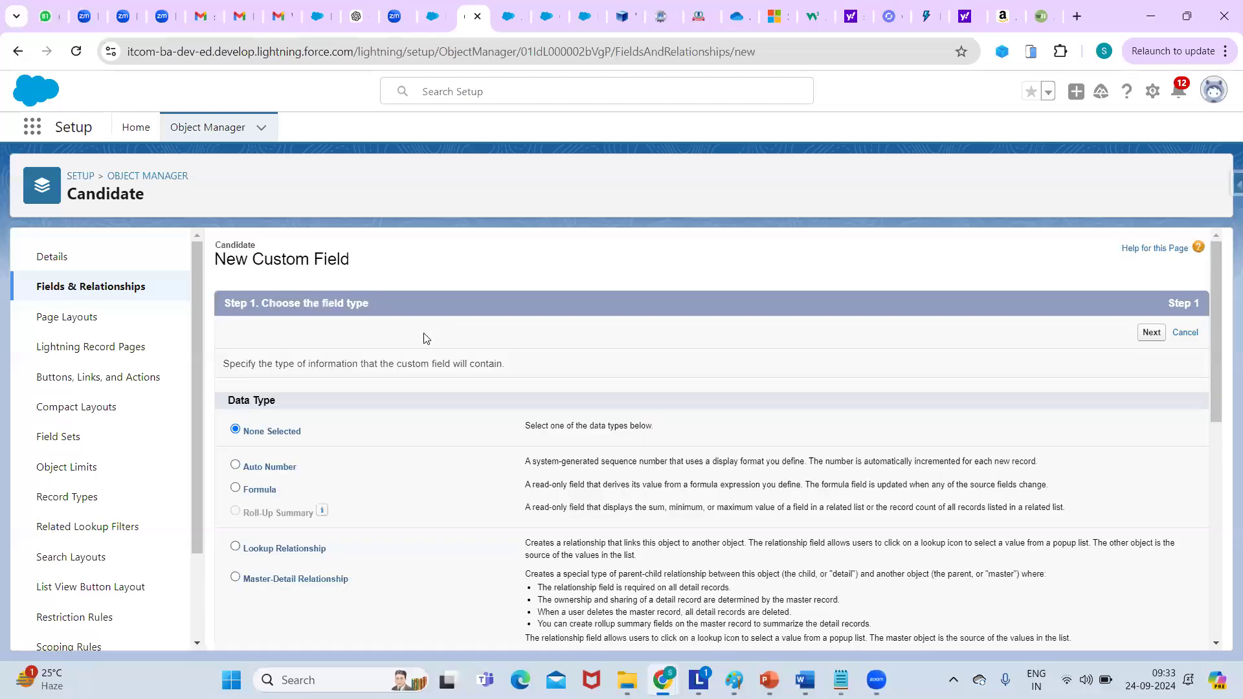
left_click_drag(1217, 327, 1209, 579)
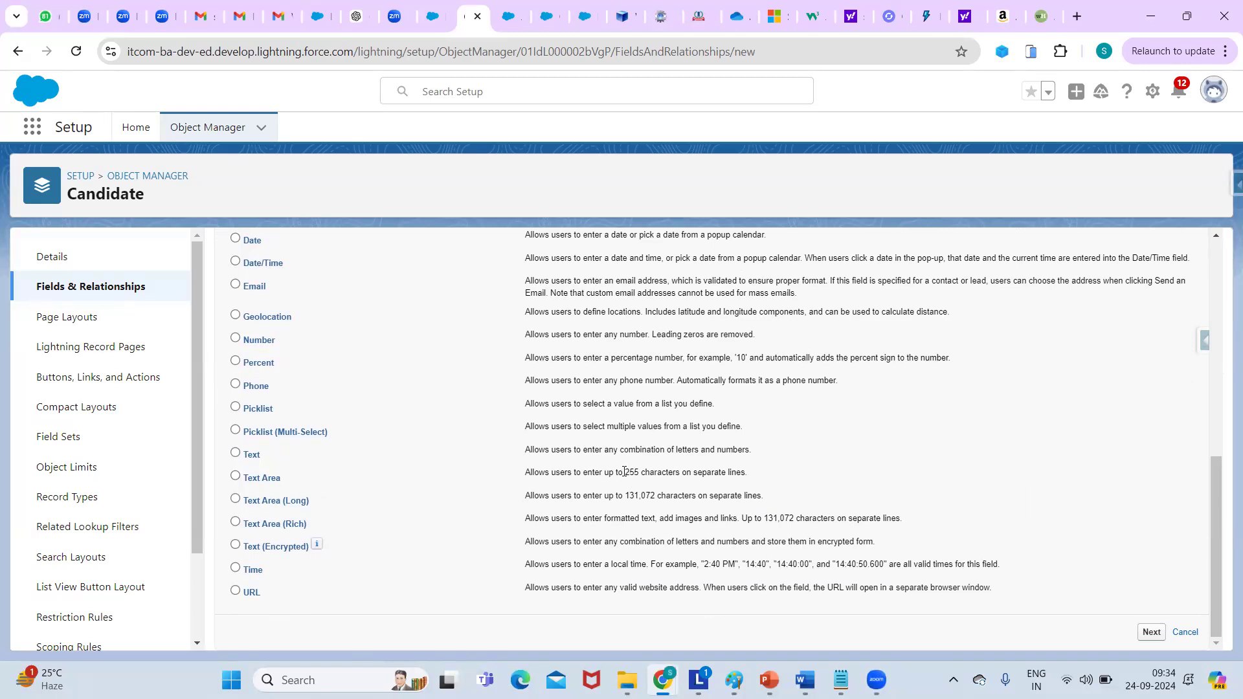
left_click_drag(624, 471, 647, 474)
left_click(639, 495)
double_click(639, 495)
left_click(236, 546)
Advance the encrypted text field to details, set Mask All Characters, view mask characters, then cancel.
left_click_drag(1215, 471, 1170, 280)
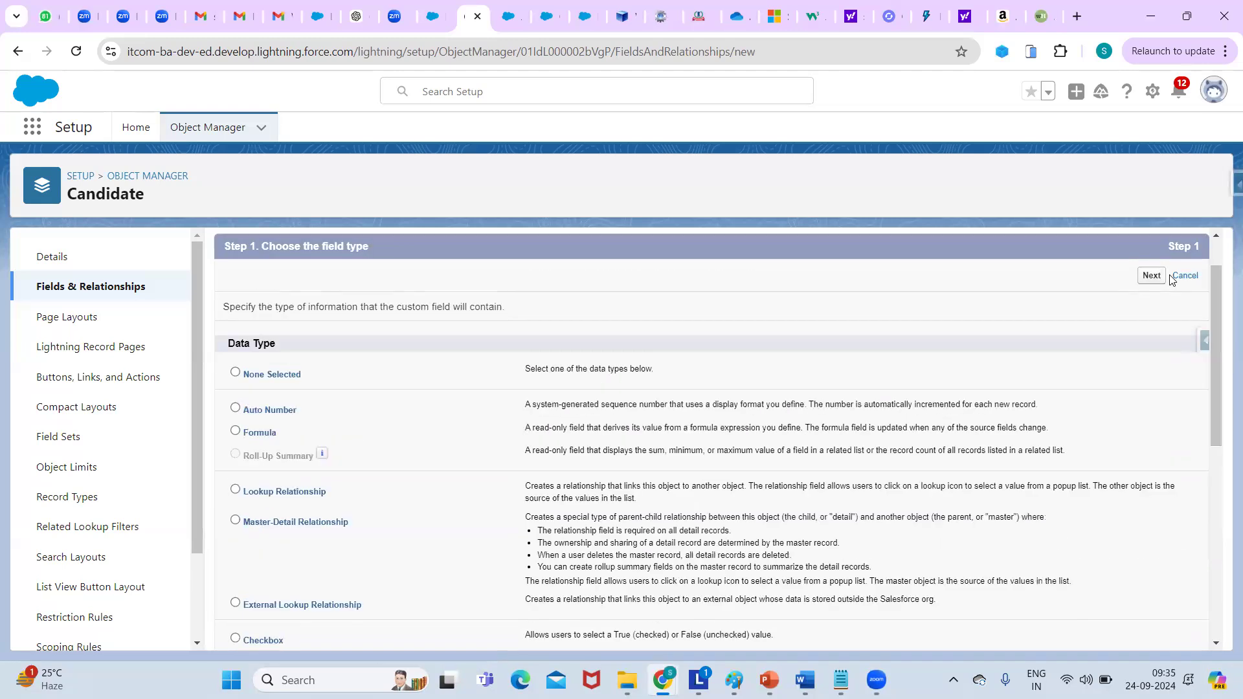
left_click(1151, 276)
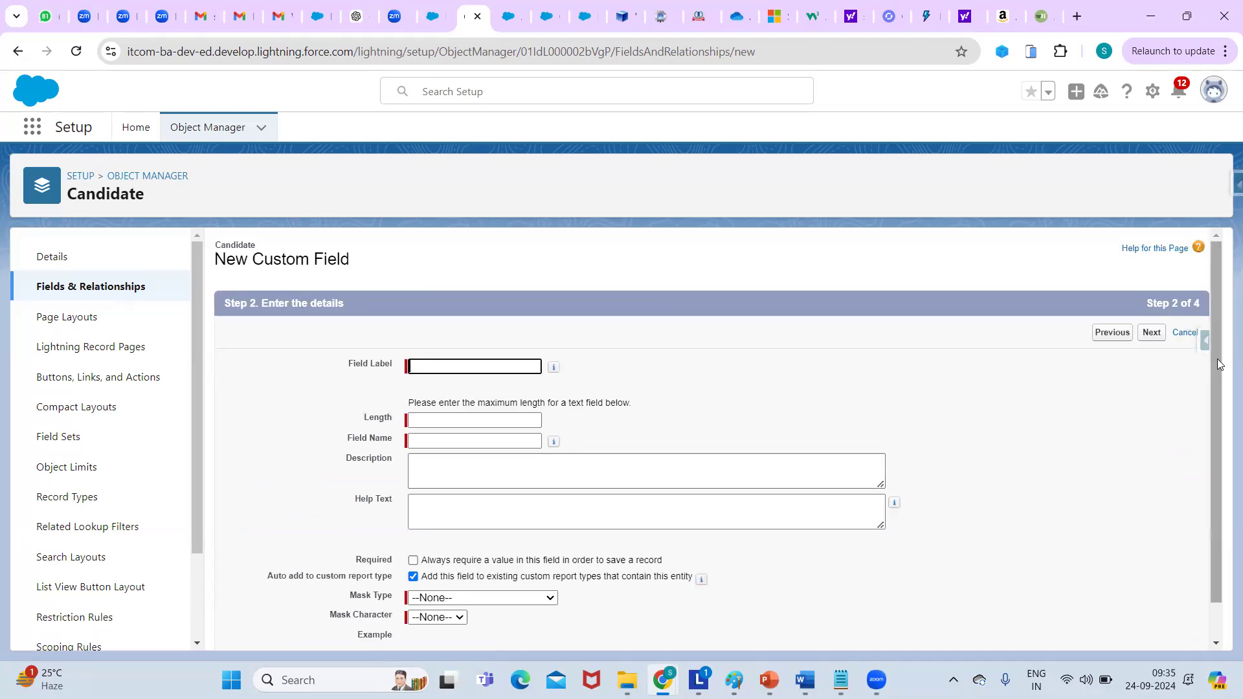
scroll(1219, 361, "down", 1)
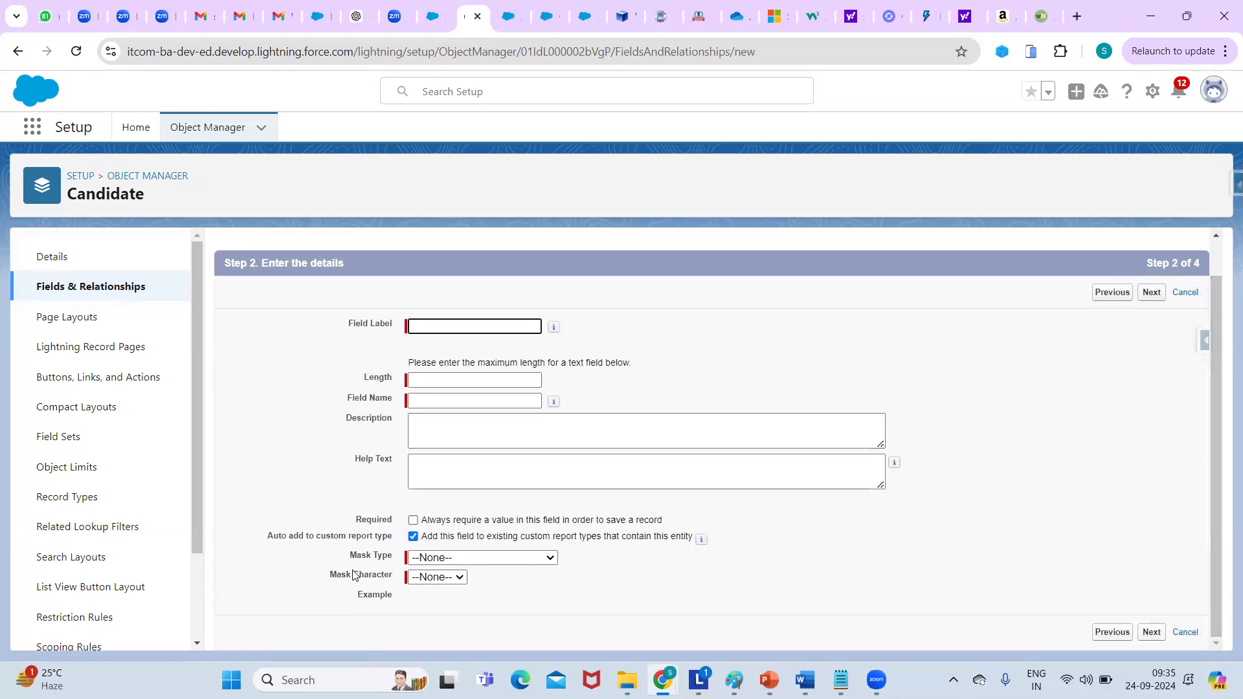
left_click(457, 558)
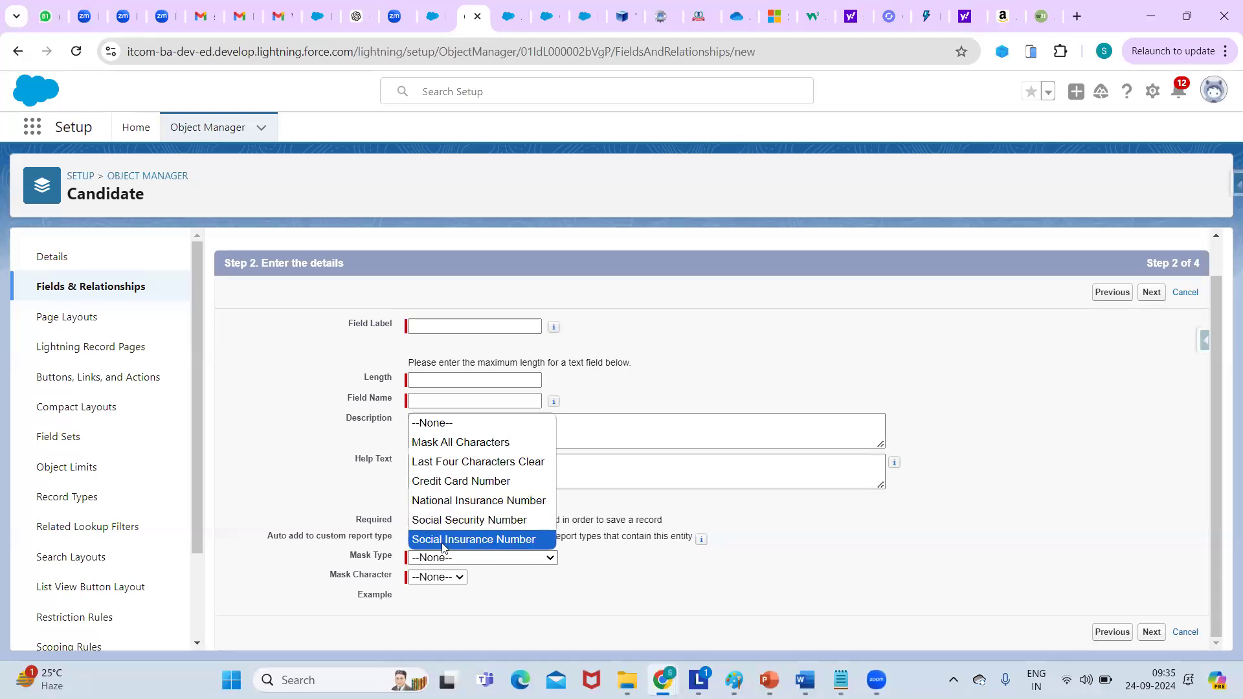
left_click(507, 446)
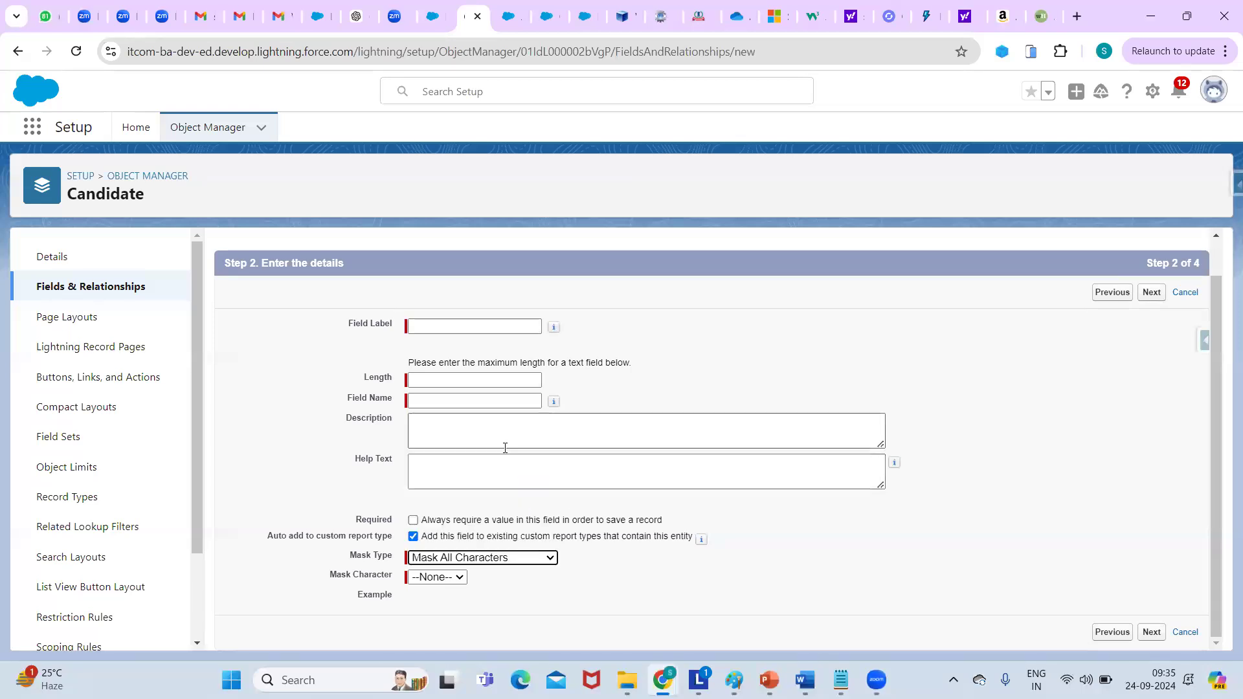
left_click(459, 578)
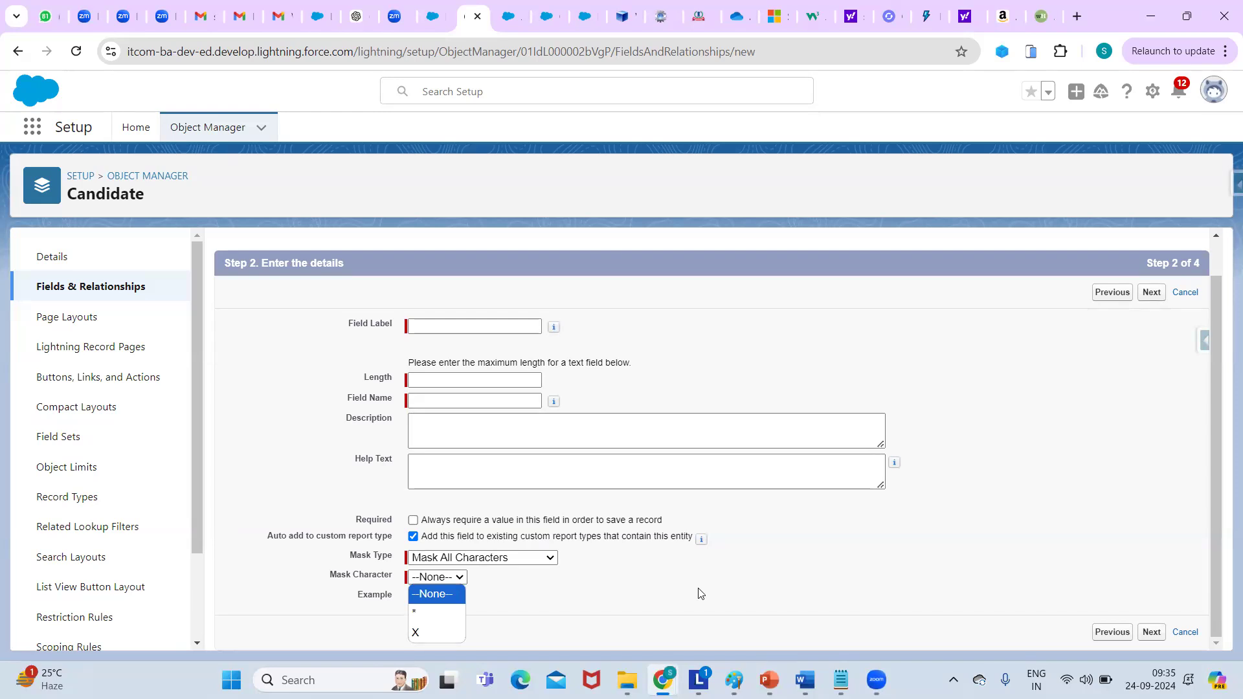
left_click(1182, 294)
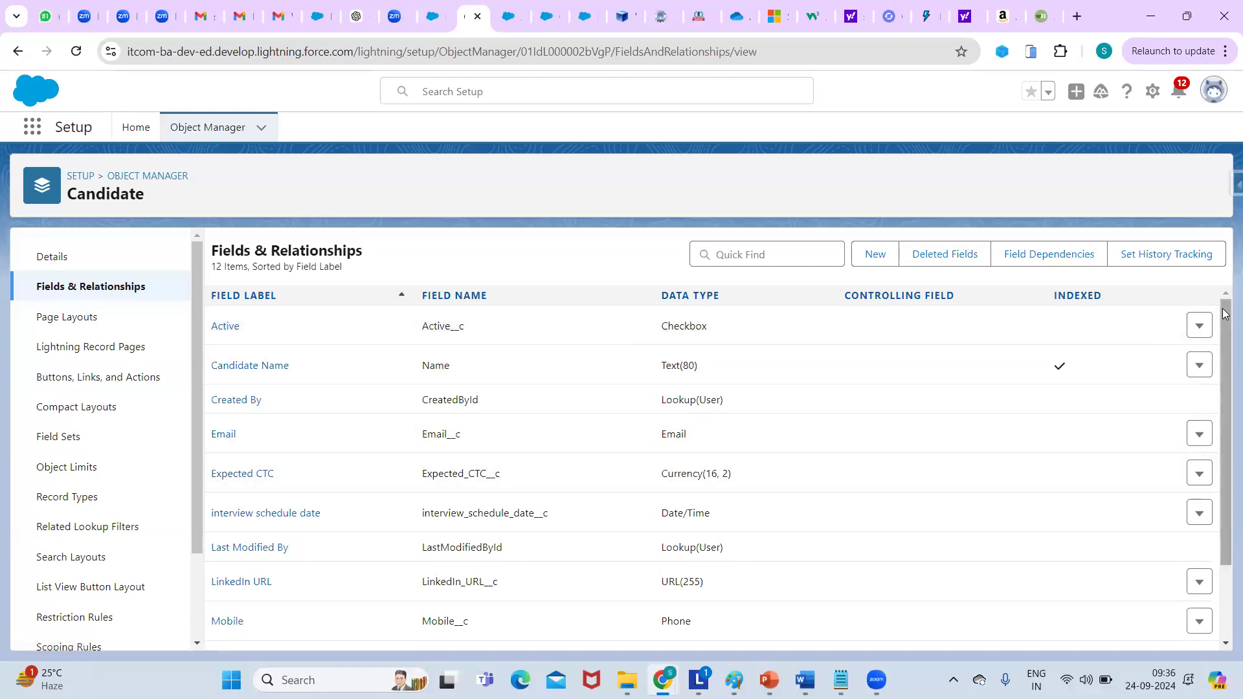
Start another new custom field with the Auto Number data type.
left_click_drag(1225, 314, 1192, 327)
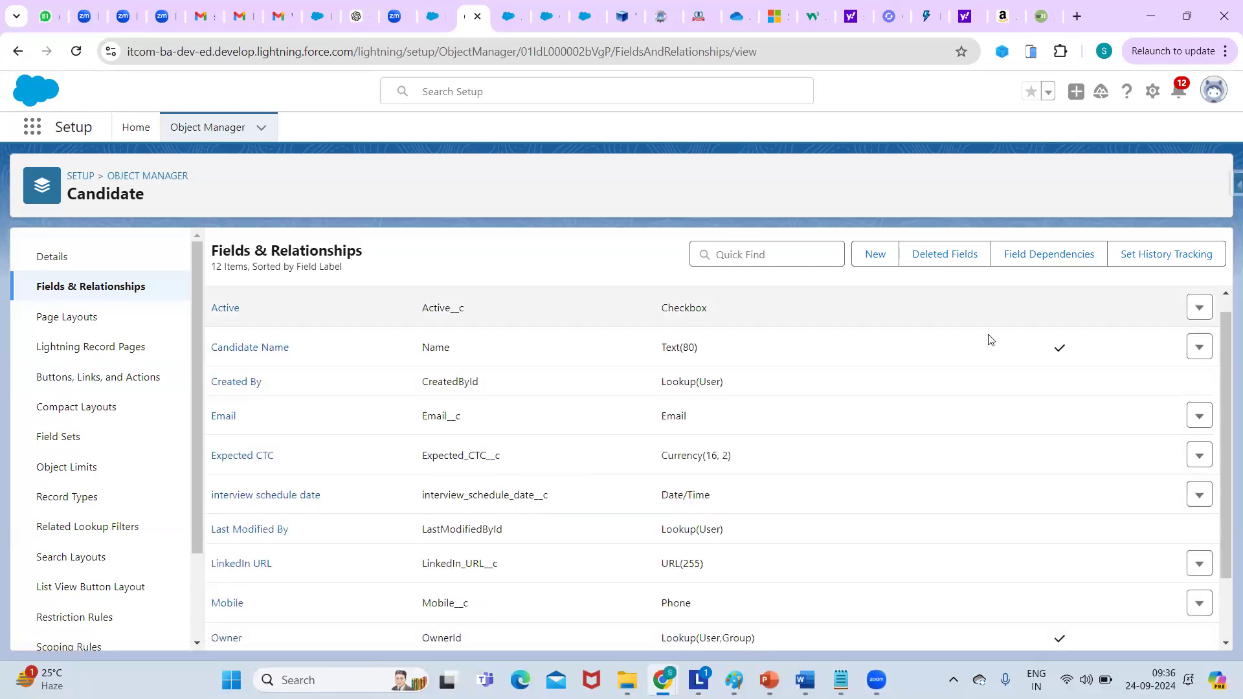
left_click(874, 254)
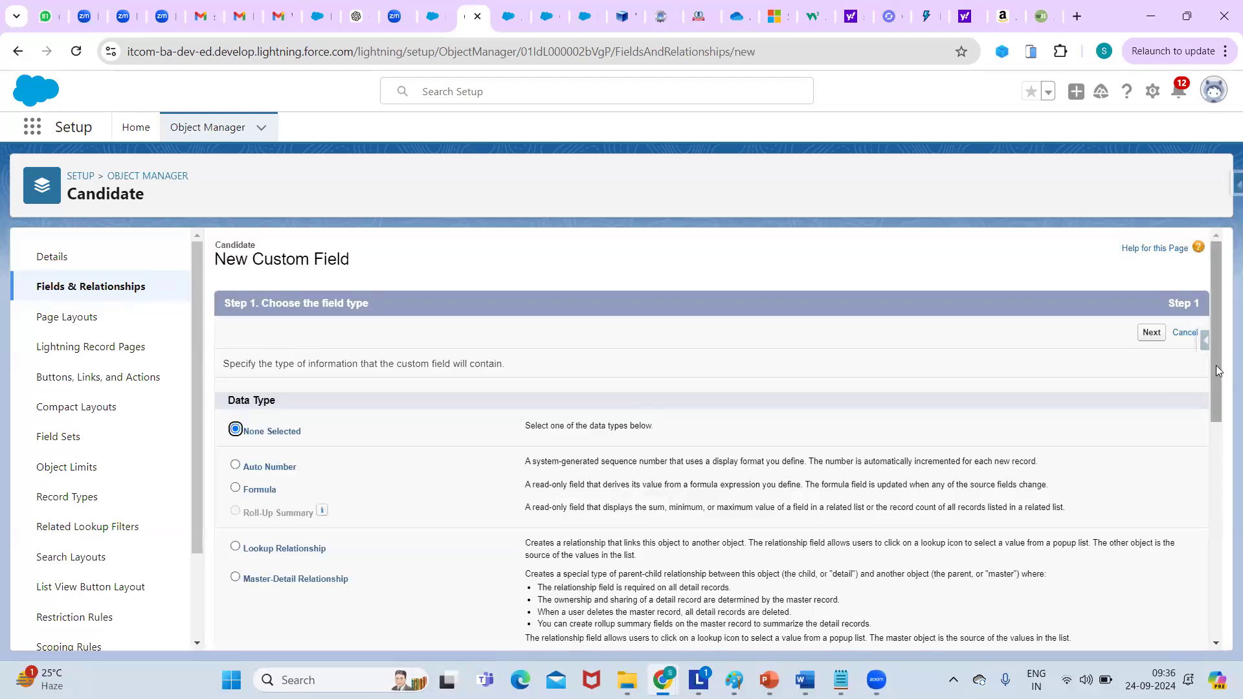
left_click_drag(1219, 370, 1209, 441)
left_click(235, 299)
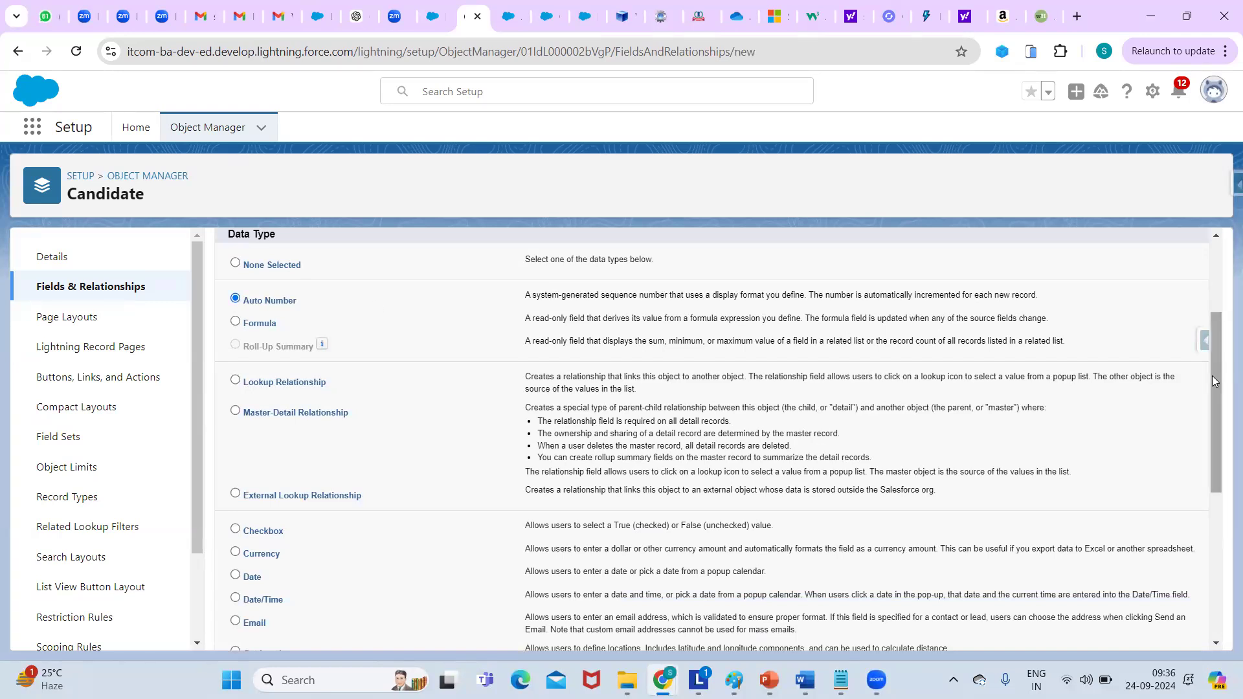
left_click_drag(1212, 376, 1214, 305)
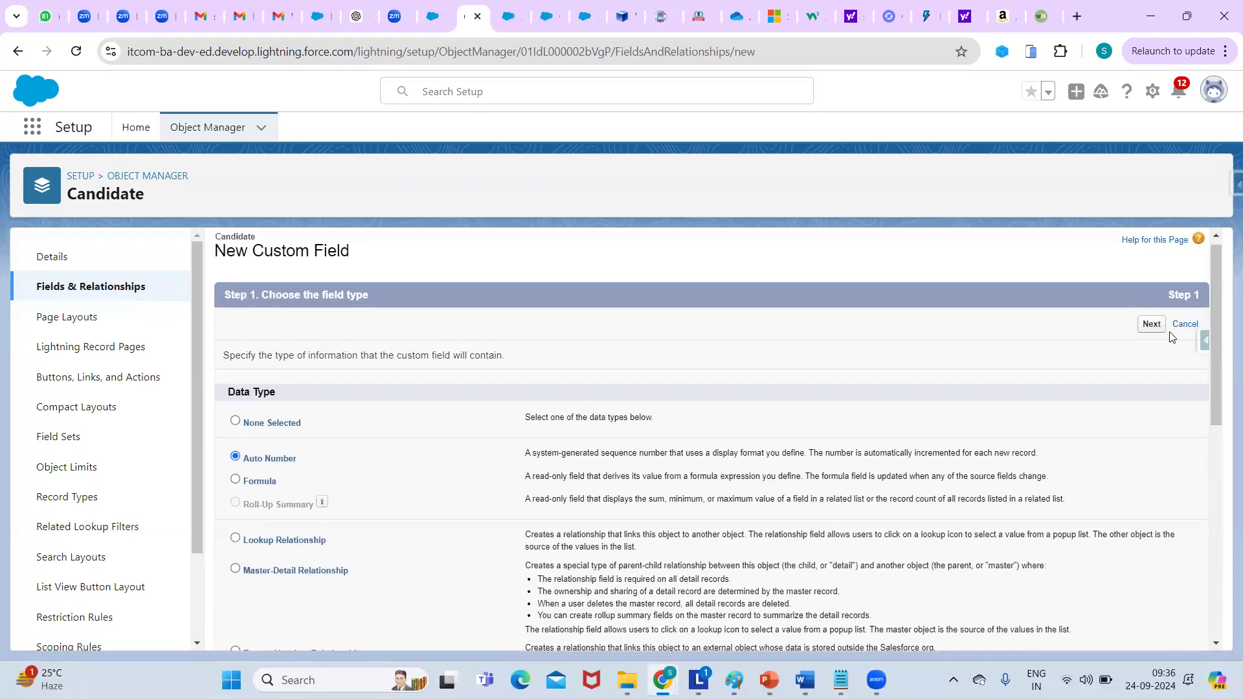
left_click(1150, 324)
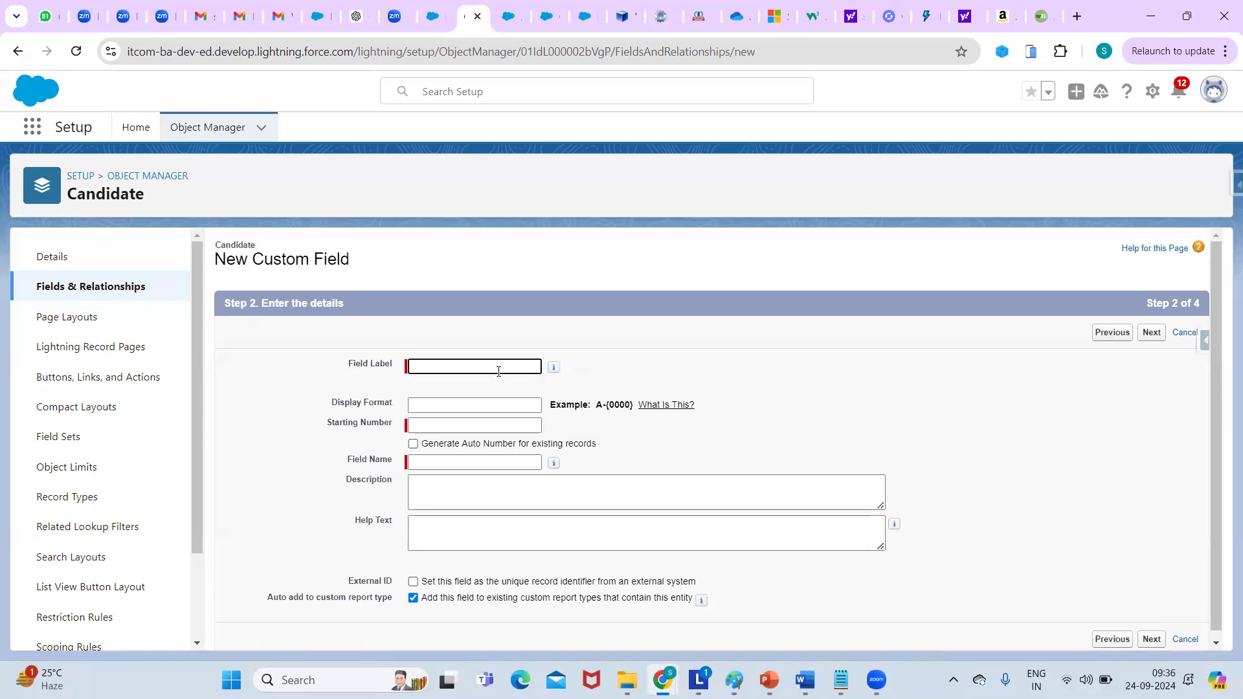
Label the field 'Candidate number' with display format {0000} and starting number 0001.
left_click(495, 364)
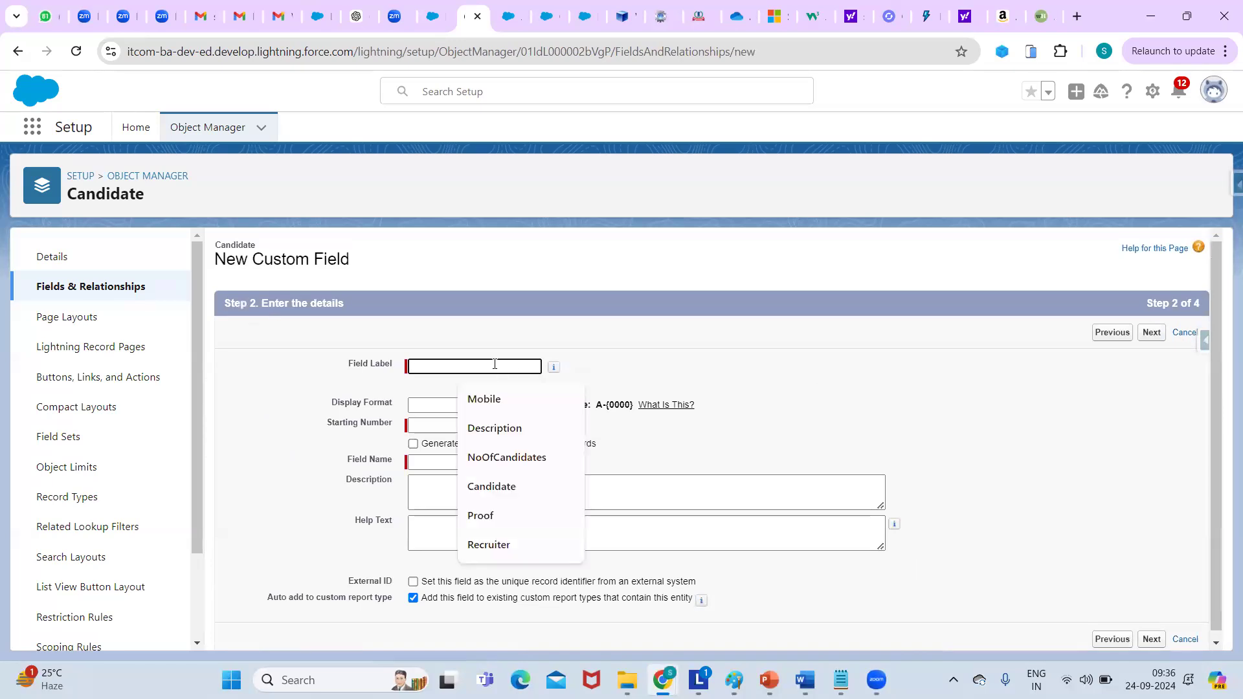
type("can")
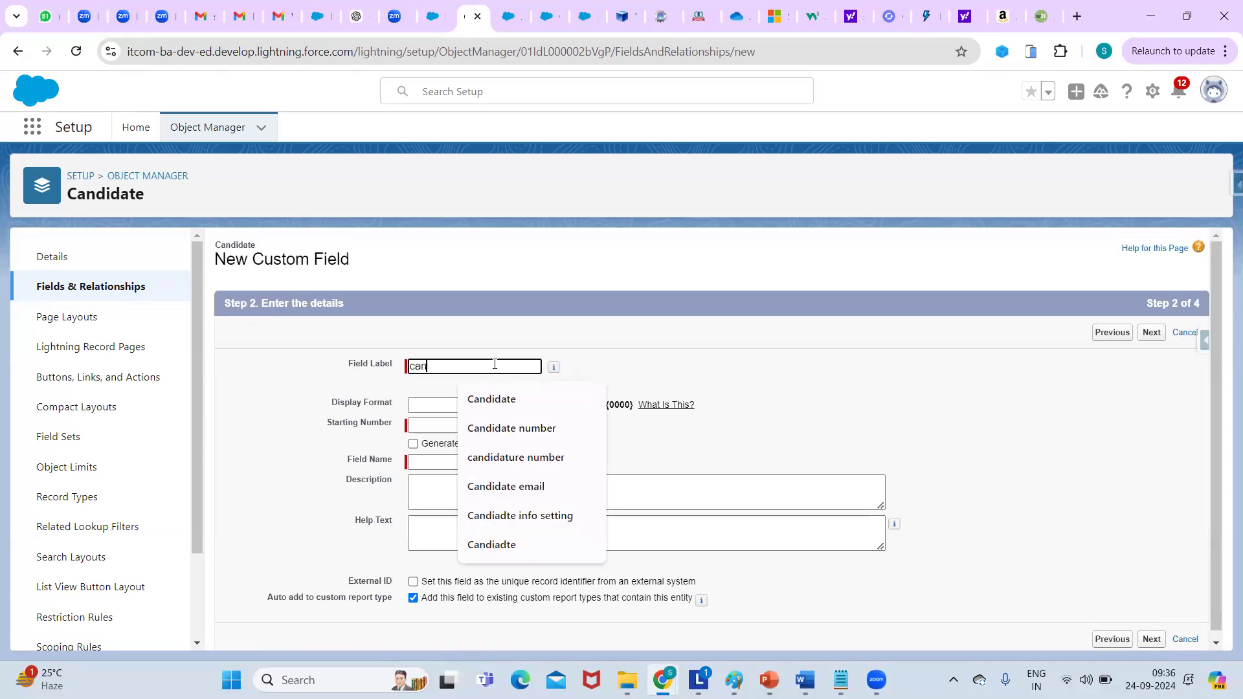
type("didate number")
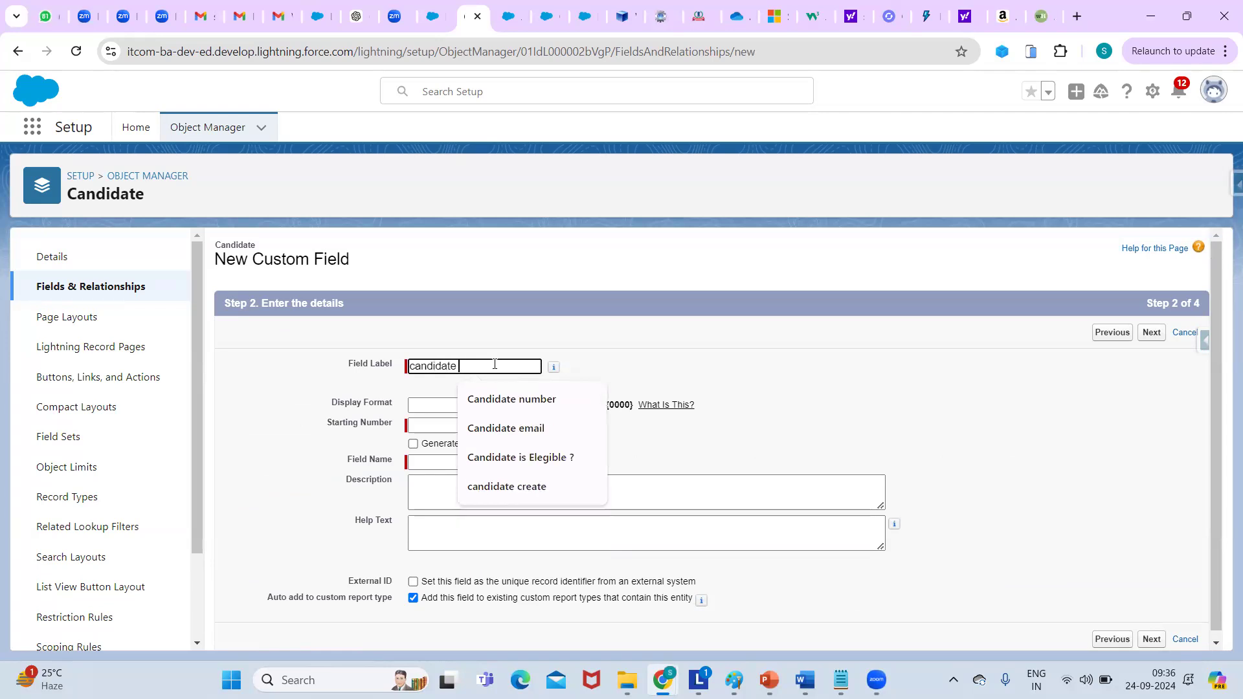
left_click(533, 399)
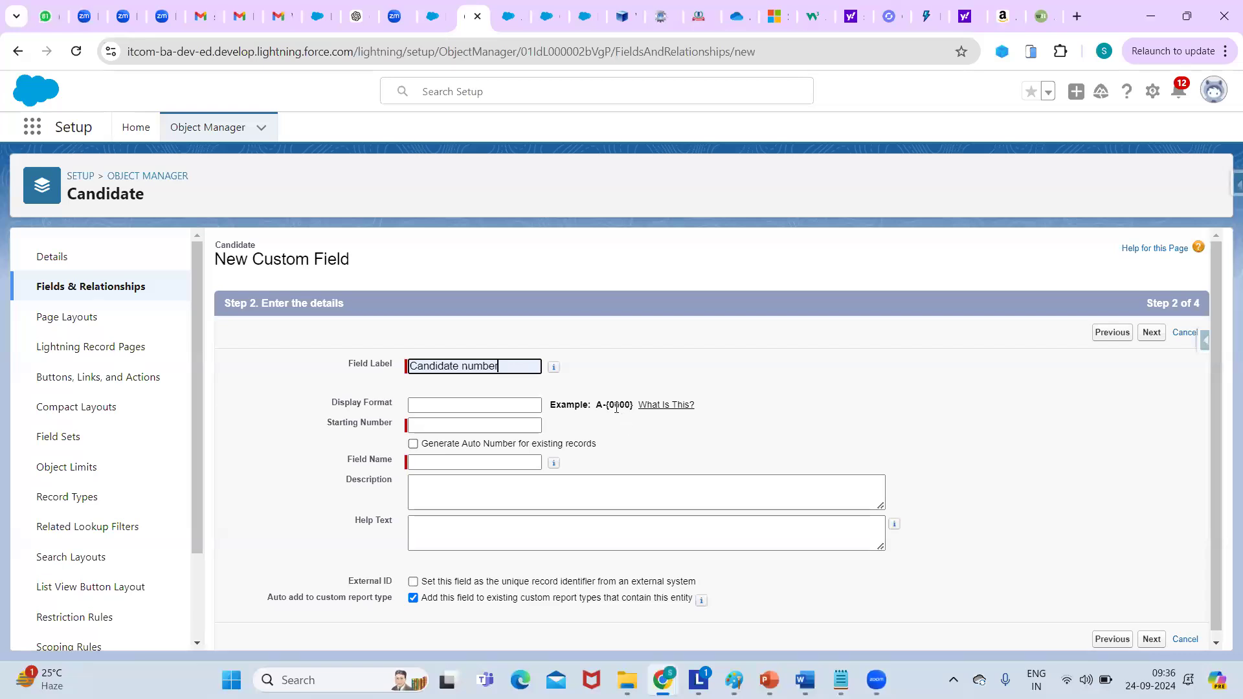
left_click(479, 407)
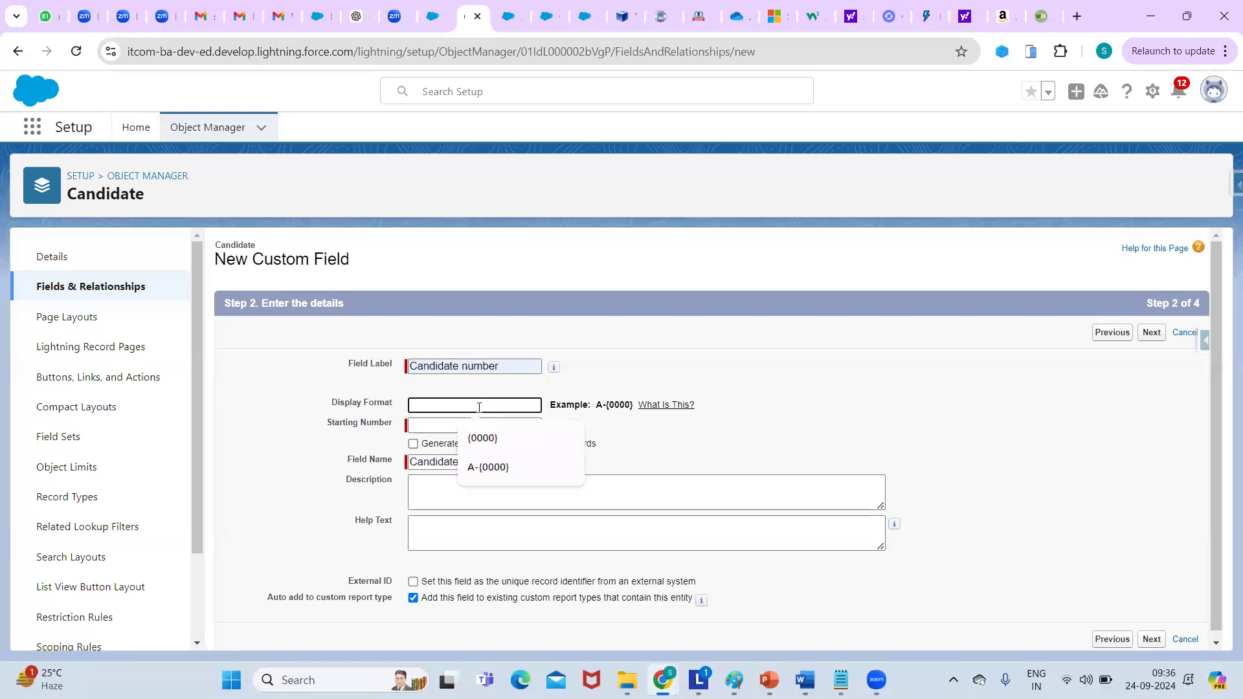
left_click(482, 449)
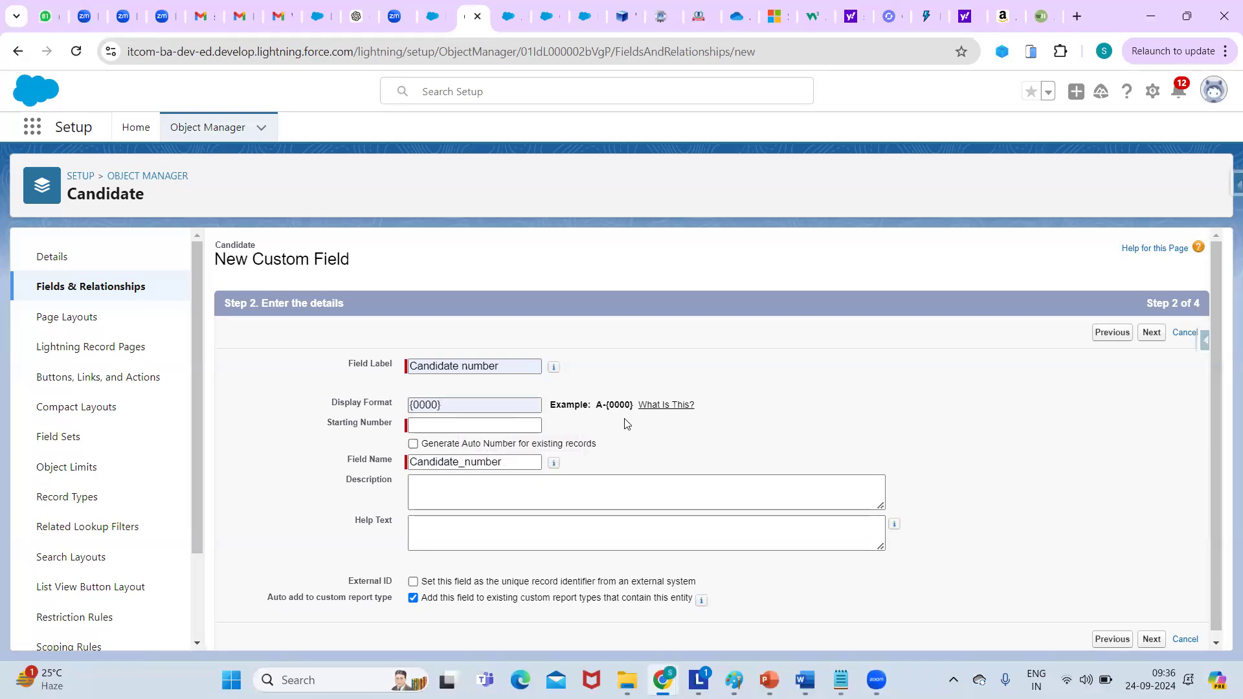
scroll(1214, 355, "down", 1)
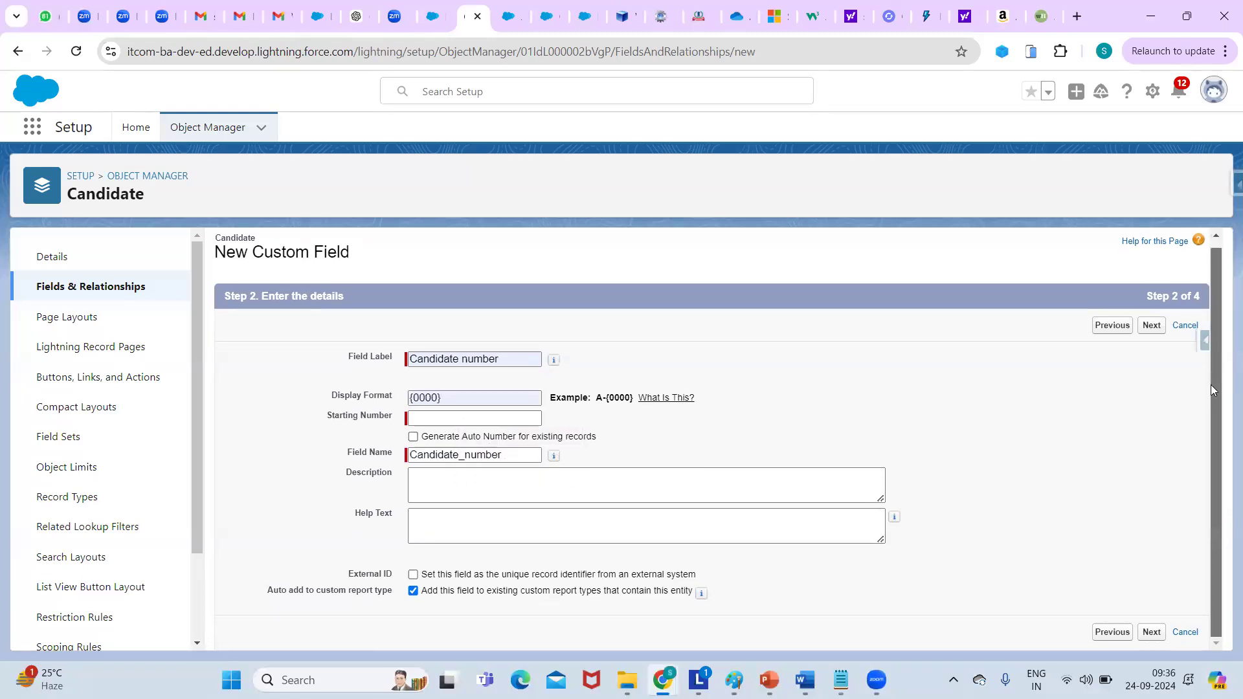
left_click(428, 418)
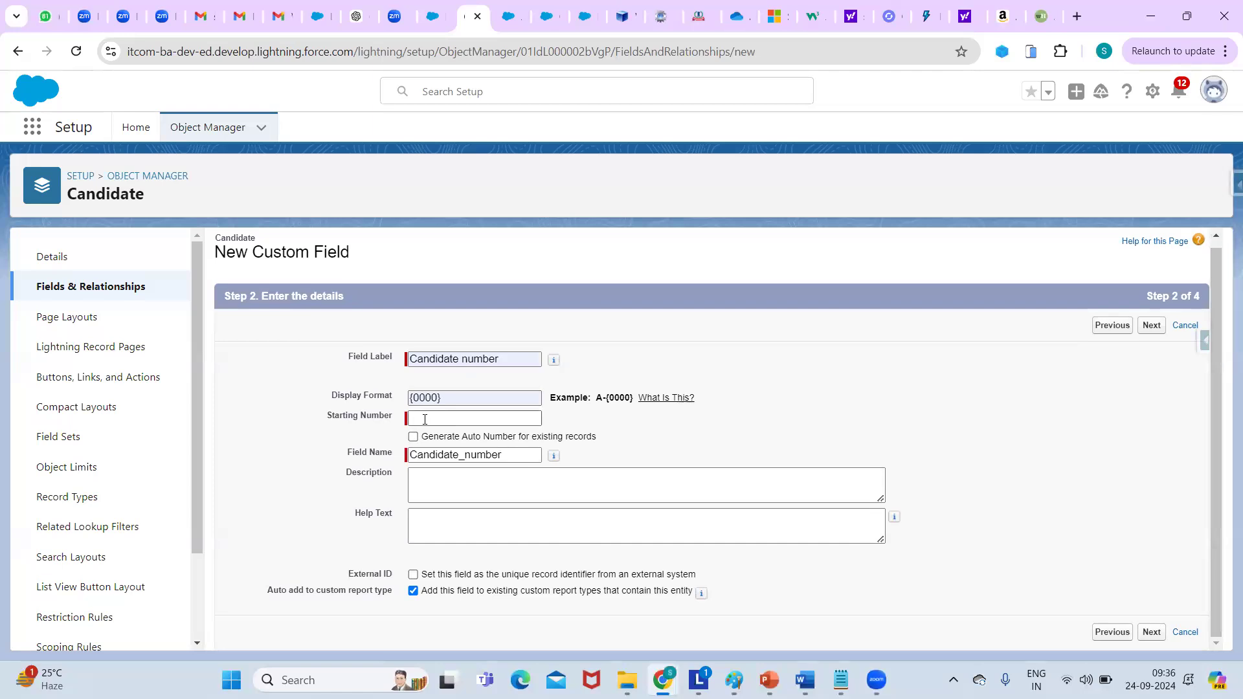
left_click(425, 419)
left_click(471, 451)
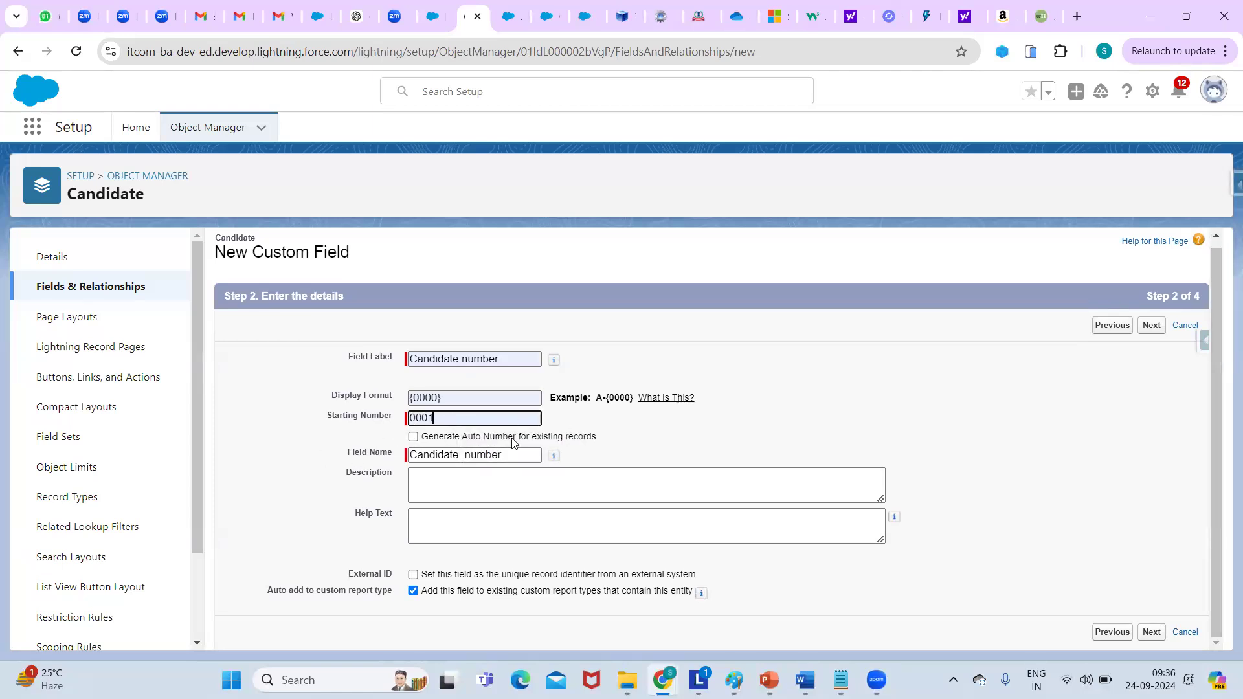
left_click(633, 422)
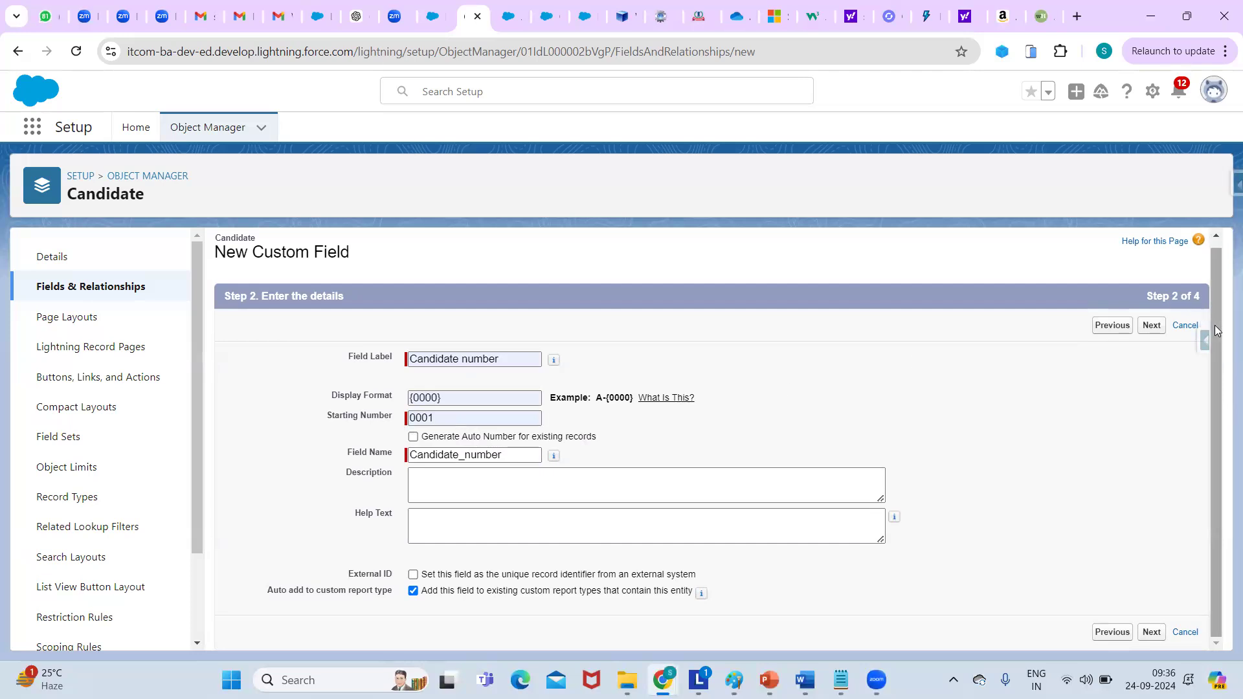
Keep default field-level security and page layout, then save the field.
left_click(1151, 326)
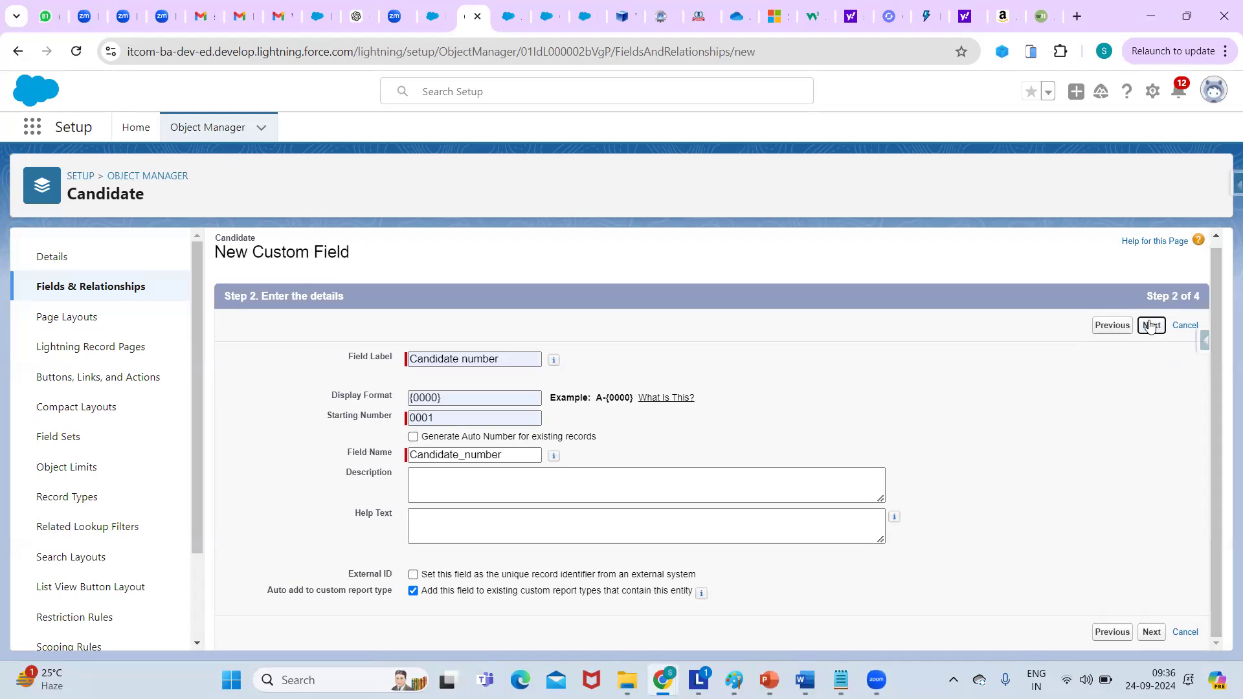
left_click(1151, 332)
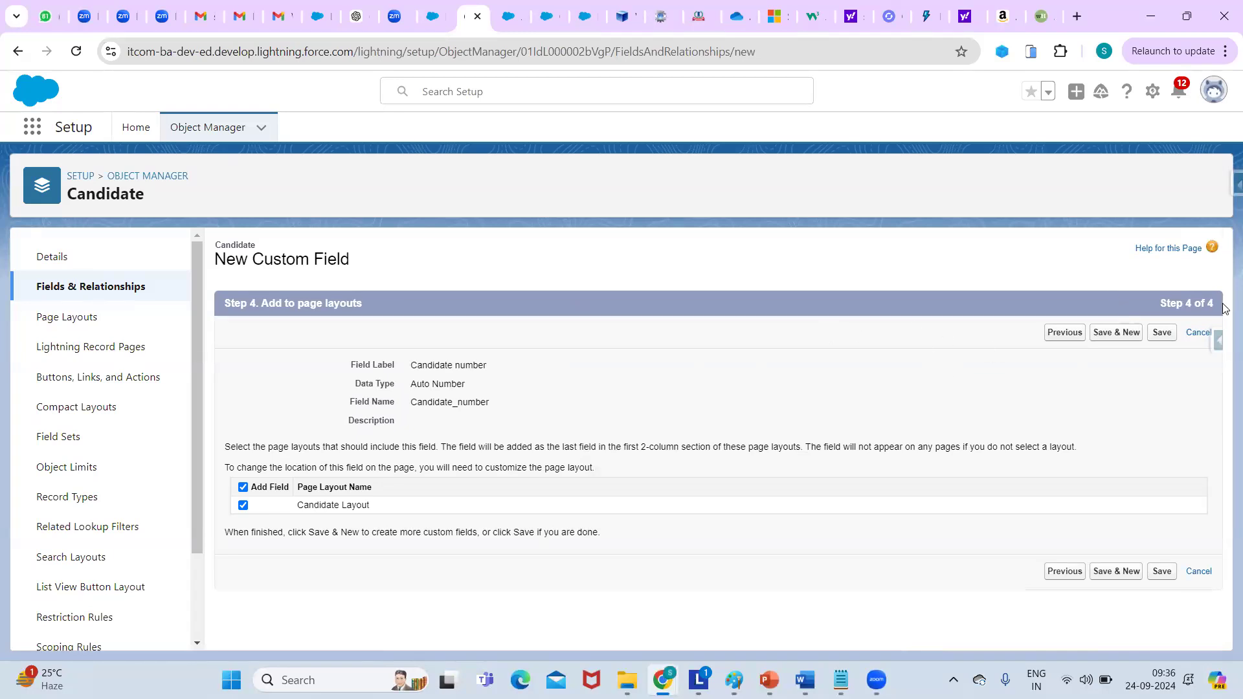
left_click(1160, 332)
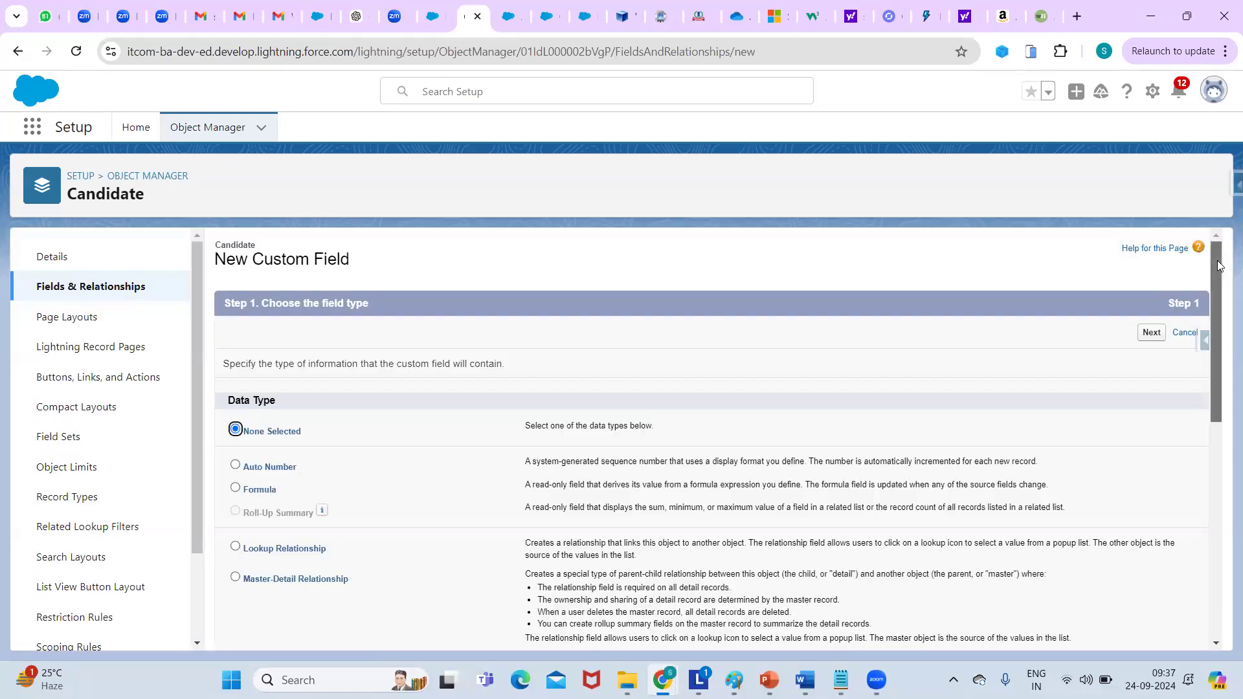
Switch to the browser tab showing the existing Candidate record.
scroll(1218, 265, "down", 2)
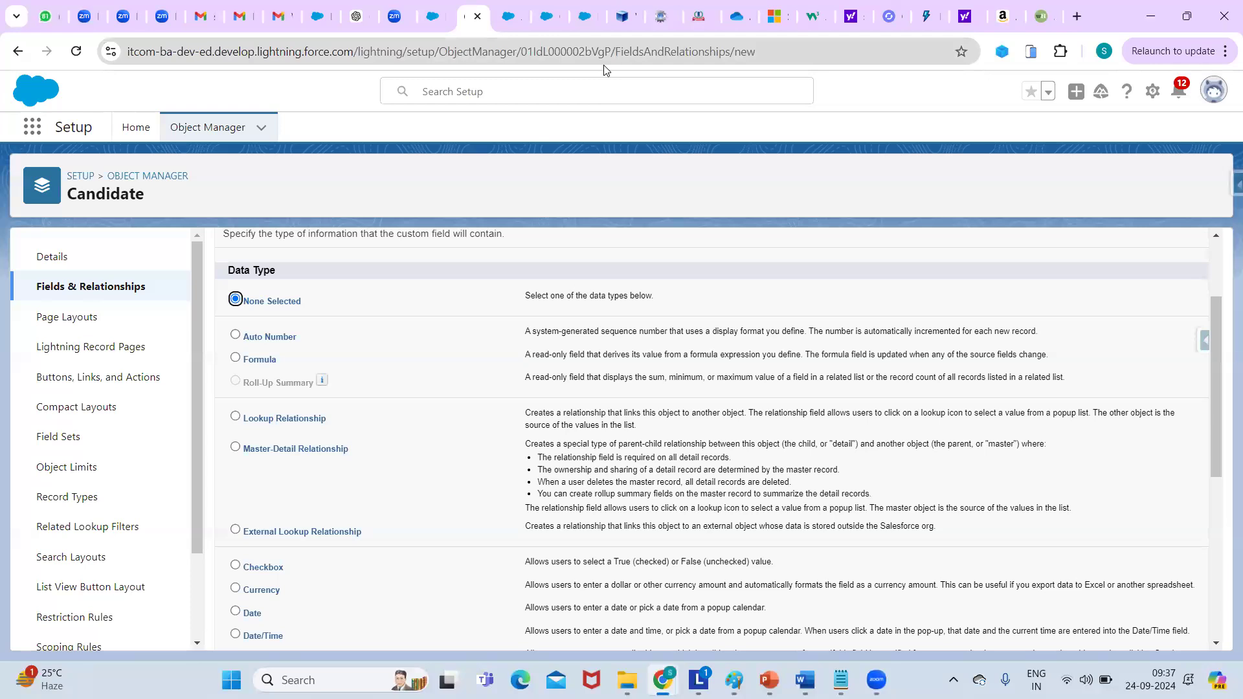
left_click(506, 16)
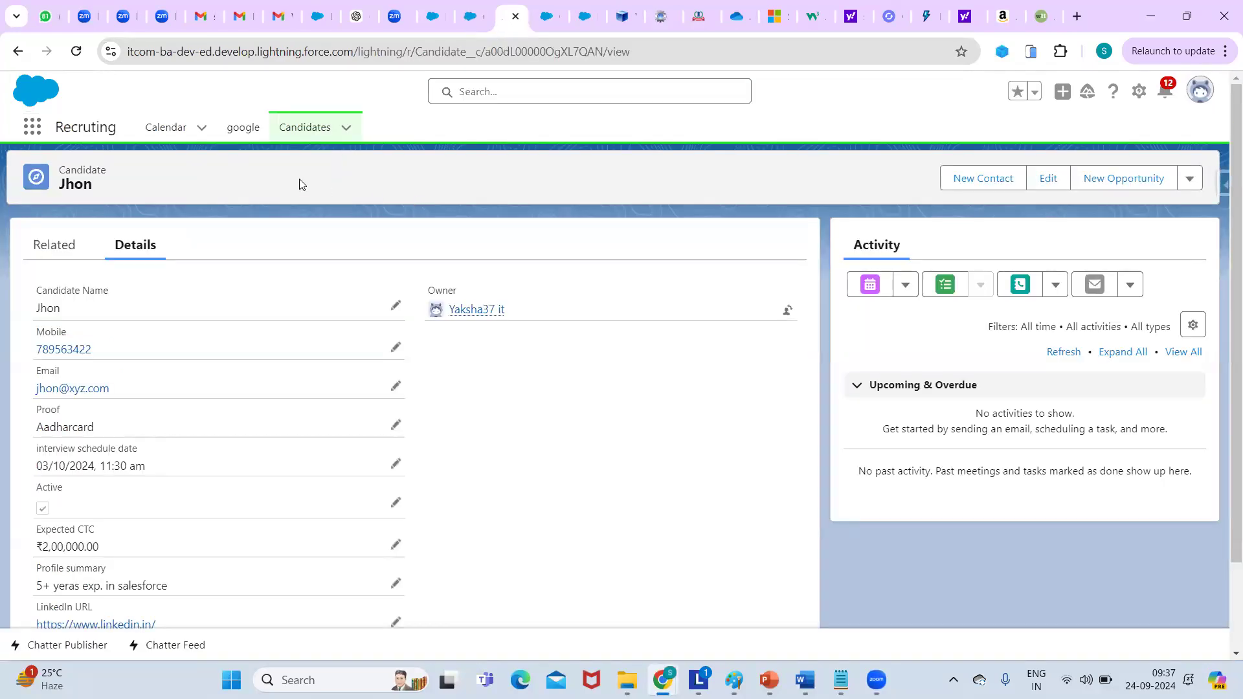
Create a new Candidate with a name, mobile number, e-mail, Proof Aadharcard and Active checked.
left_click_drag(1225, 192, 1222, 119)
left_click(324, 126)
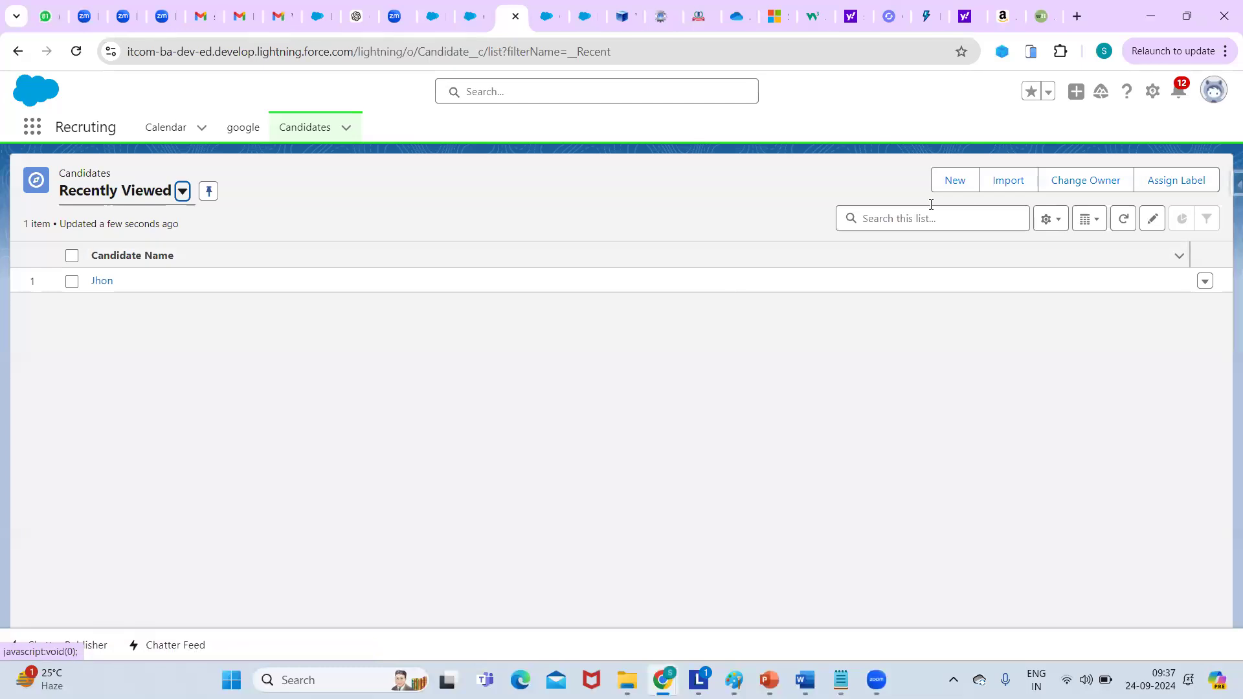
left_click(956, 181)
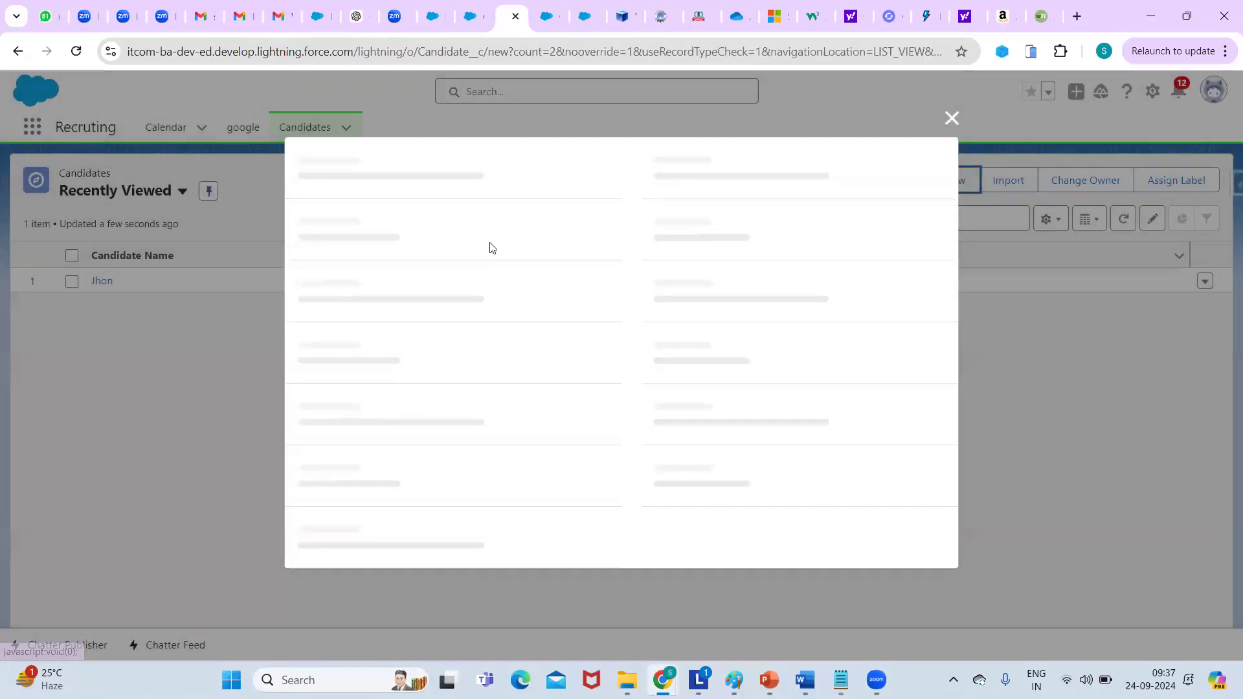
left_click(440, 258)
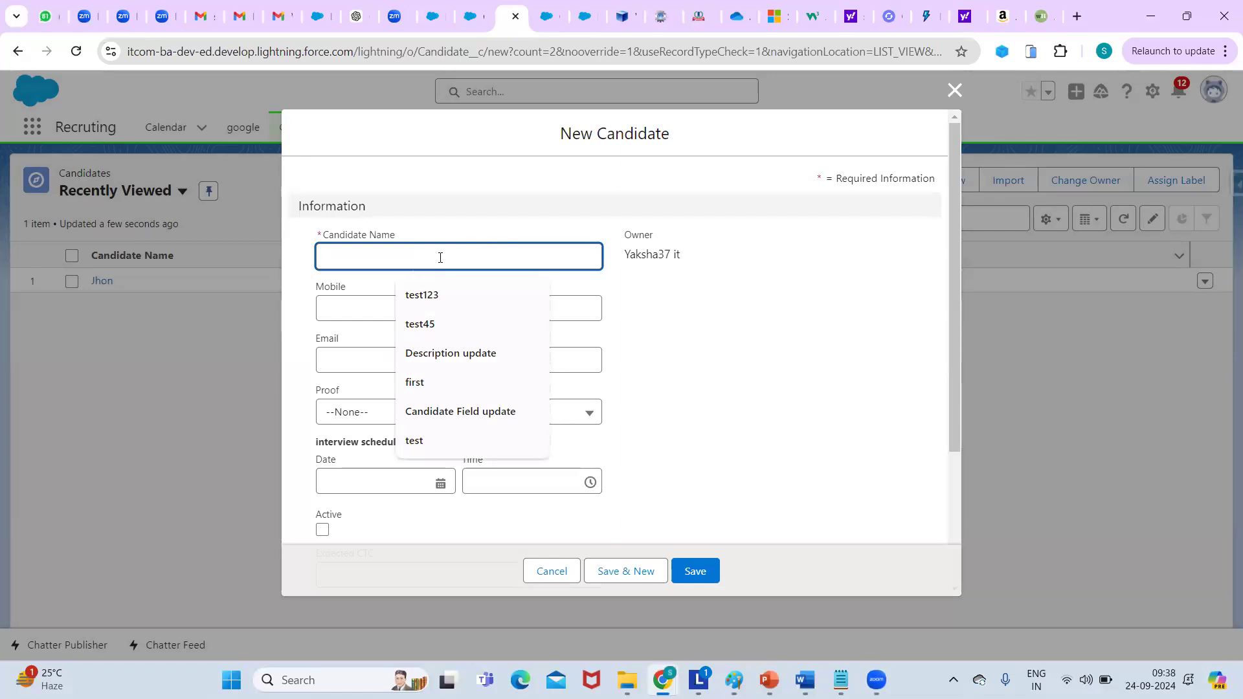
type("lessy")
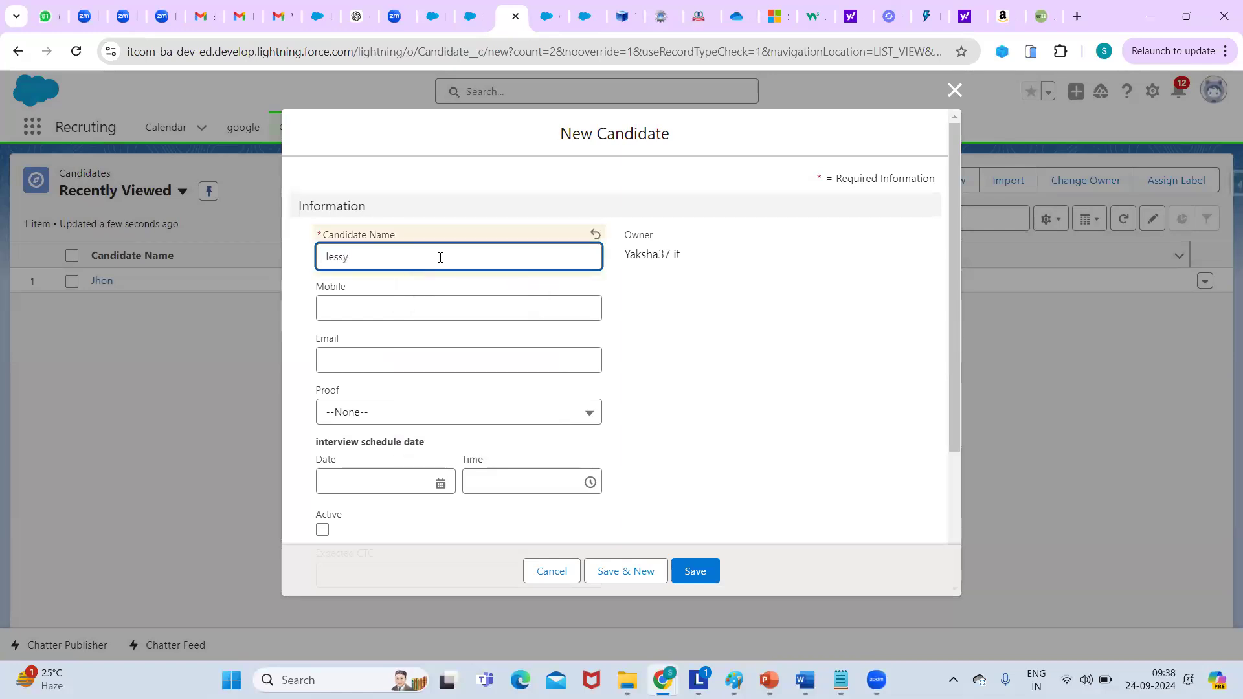
left_click(377, 309)
type("87687678")
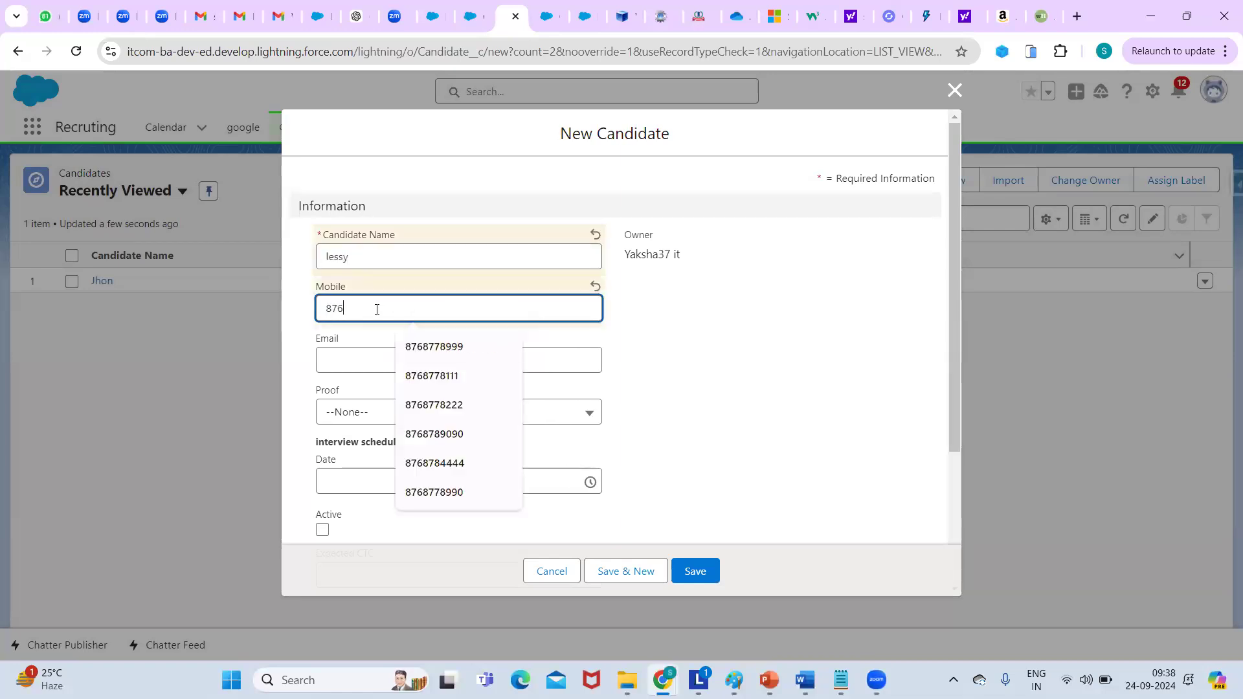
left_click(390, 357)
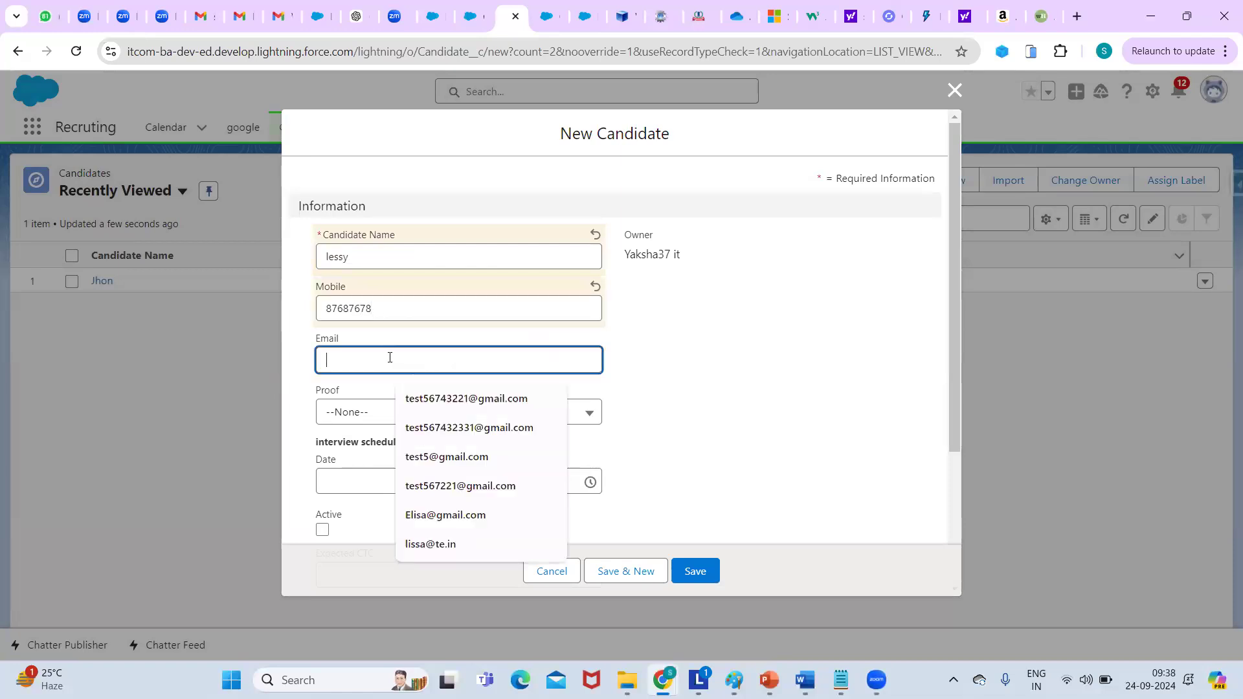
left_click(481, 397)
left_click(355, 417)
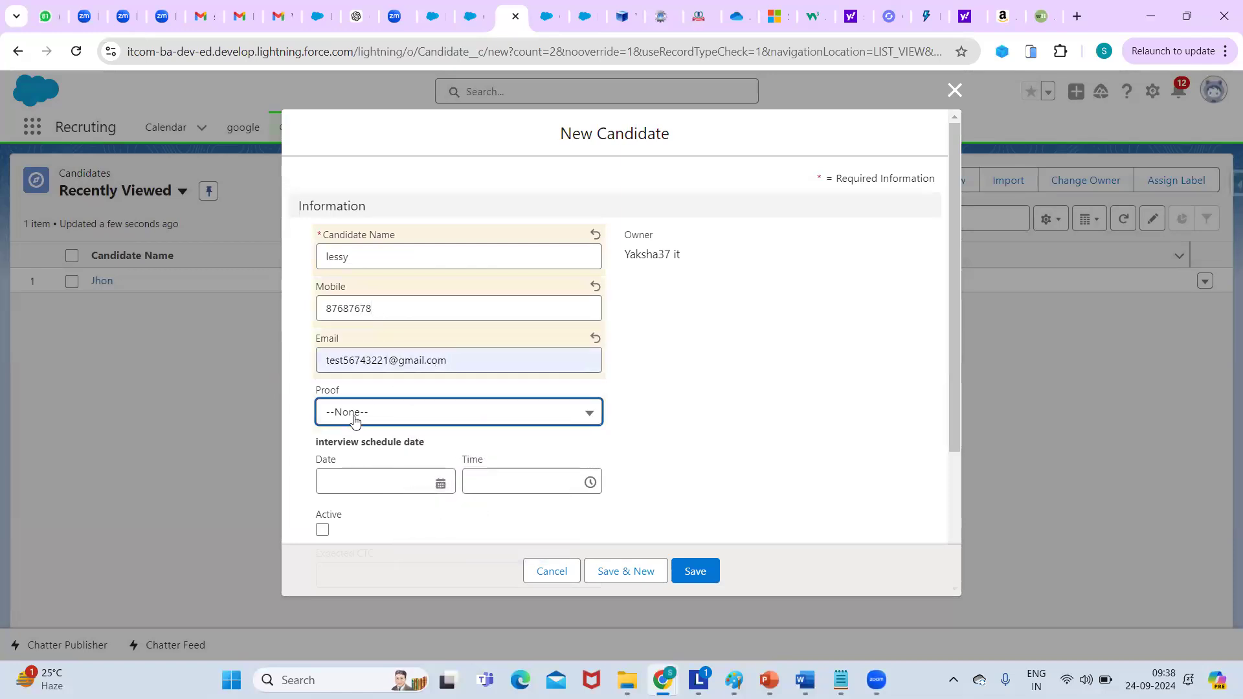
left_click(374, 503)
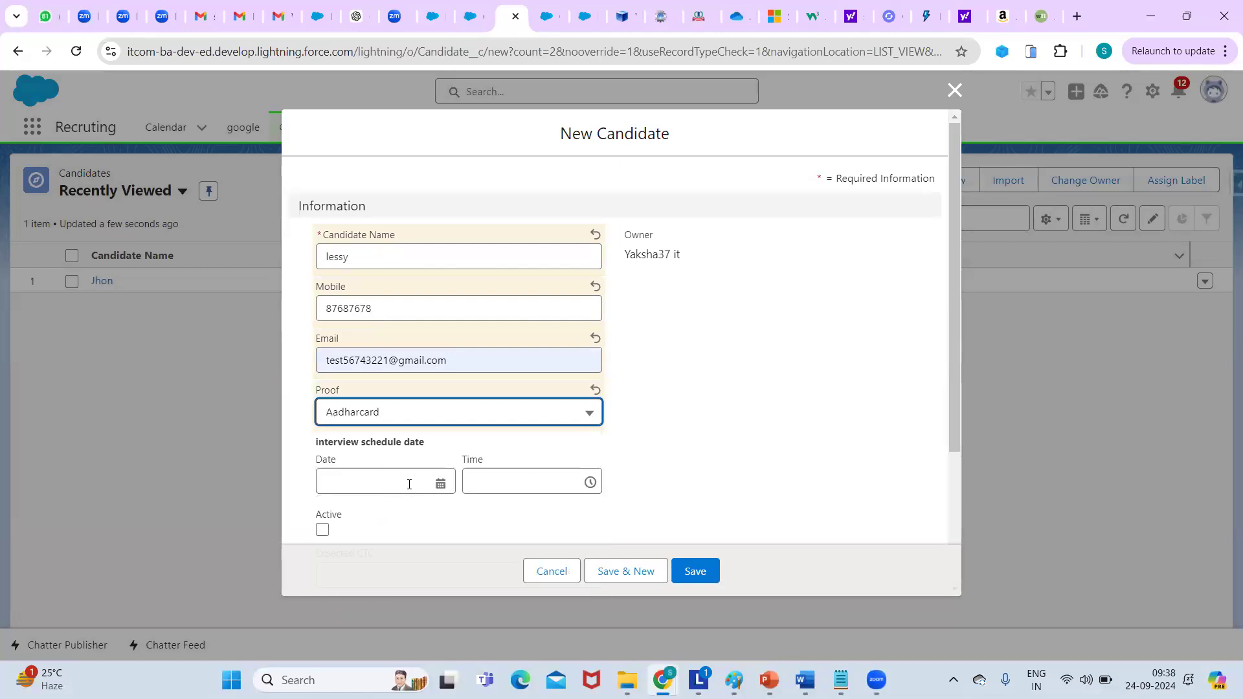
left_click(322, 530)
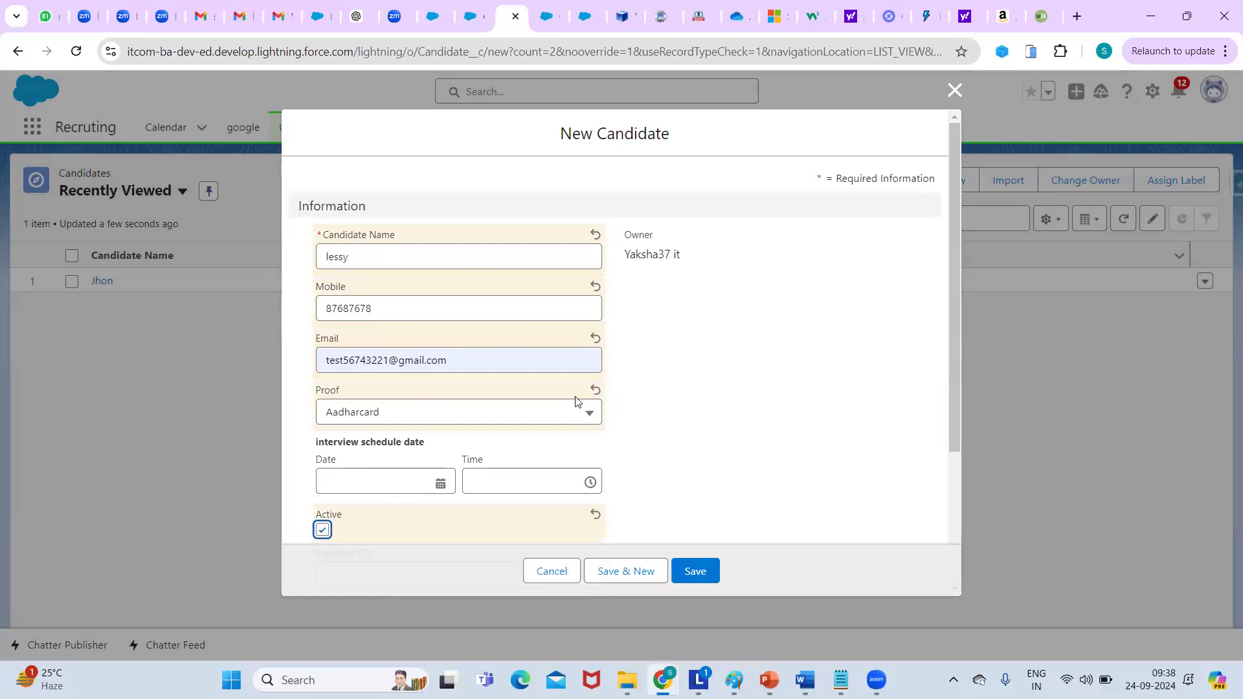
left_click(708, 575)
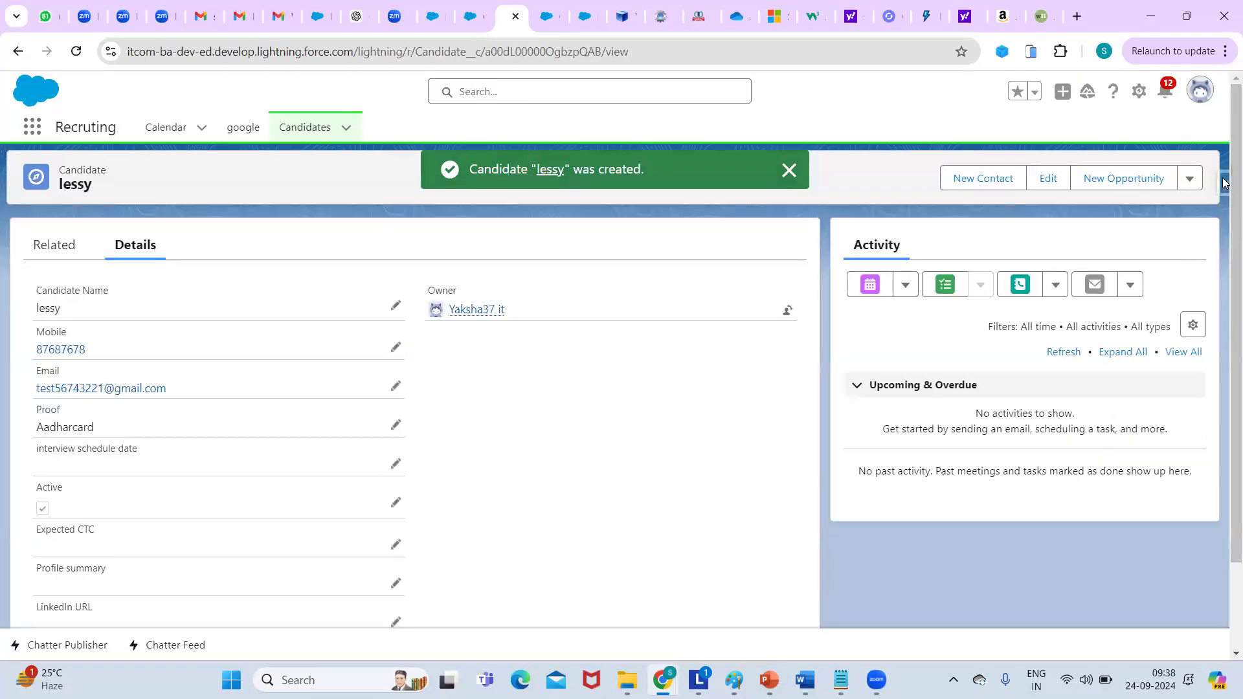
Reload the record to see Candidate number 0001, then return to the Candidates list.
mouse_move(1223, 189)
left_mouse_down()
mouse_move(1223, 286)
mouse_move(1214, 202)
left_mouse_up()
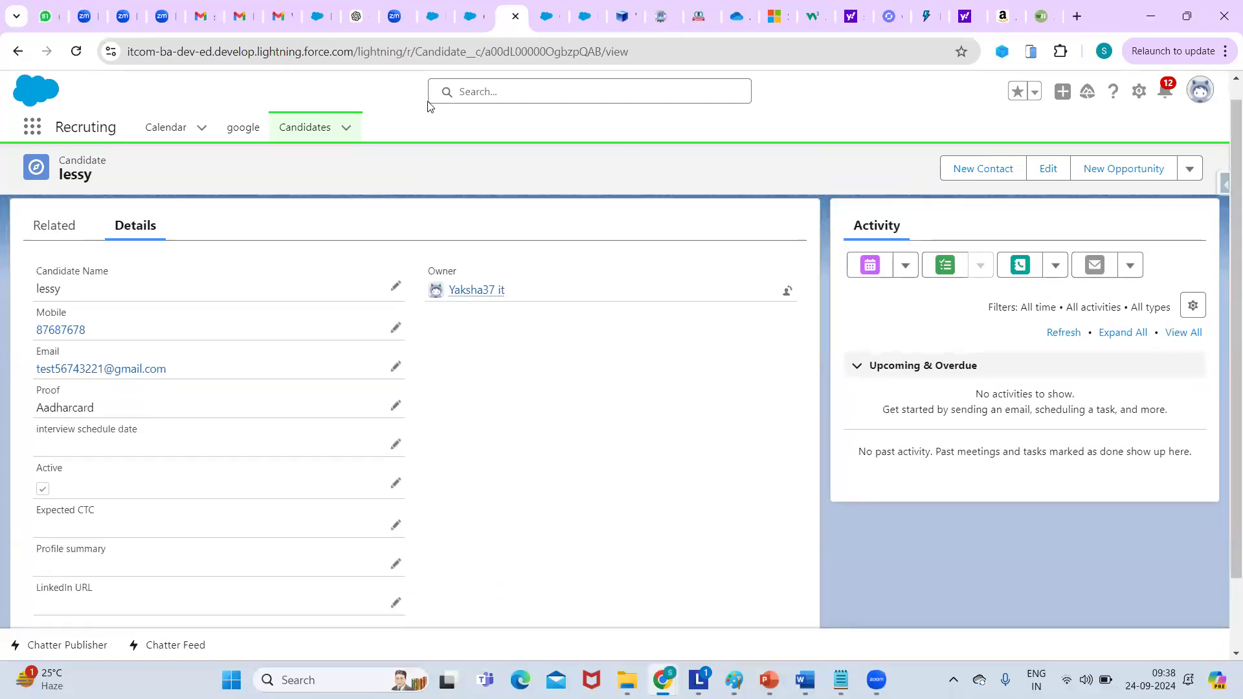
left_click(416, 52)
key("Return")
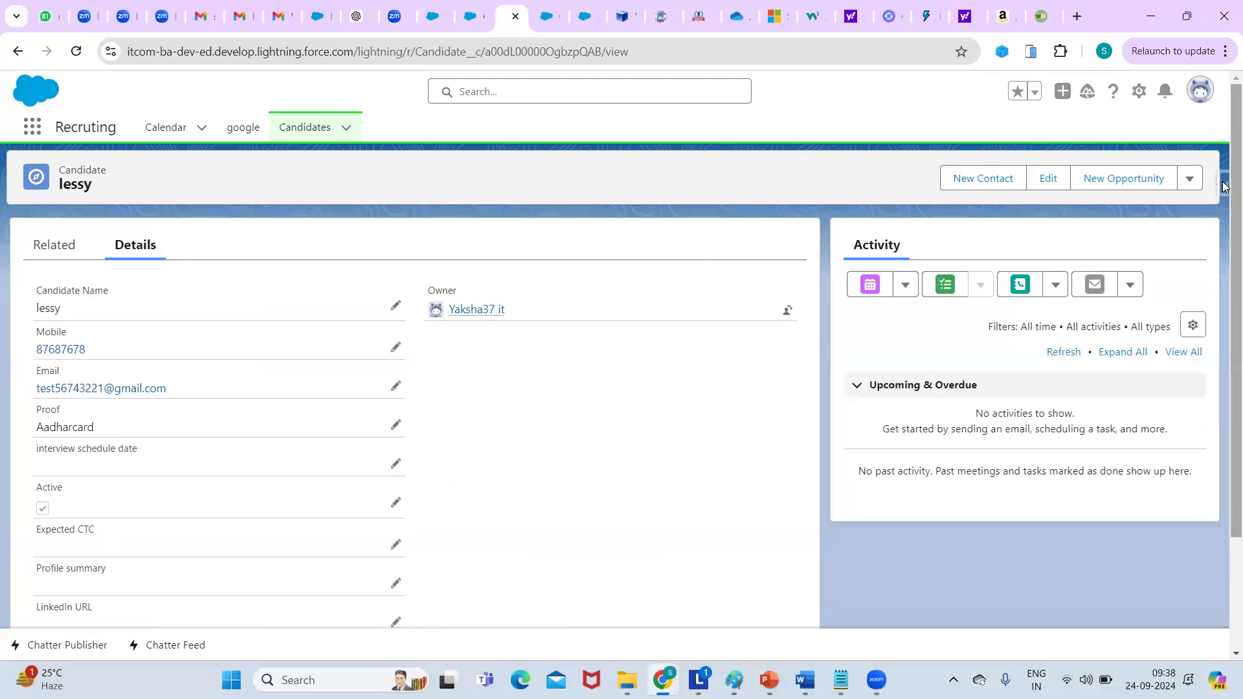
scroll(1225, 277, "down", 2)
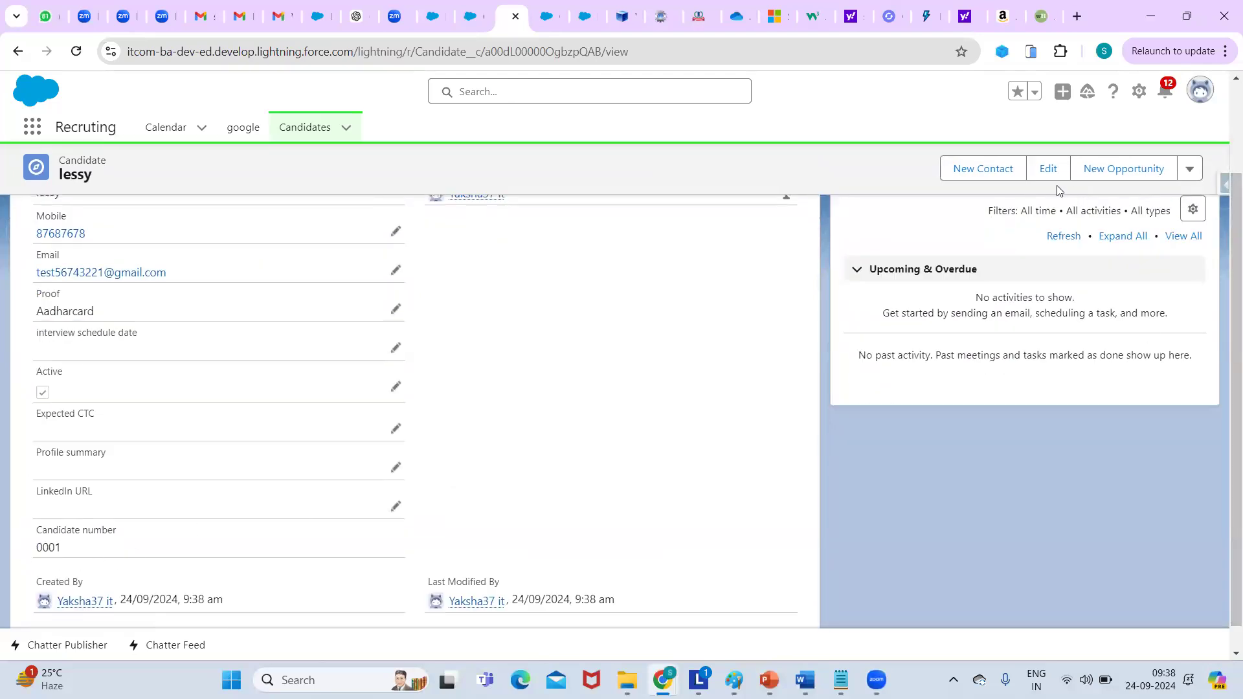
left_click(305, 129)
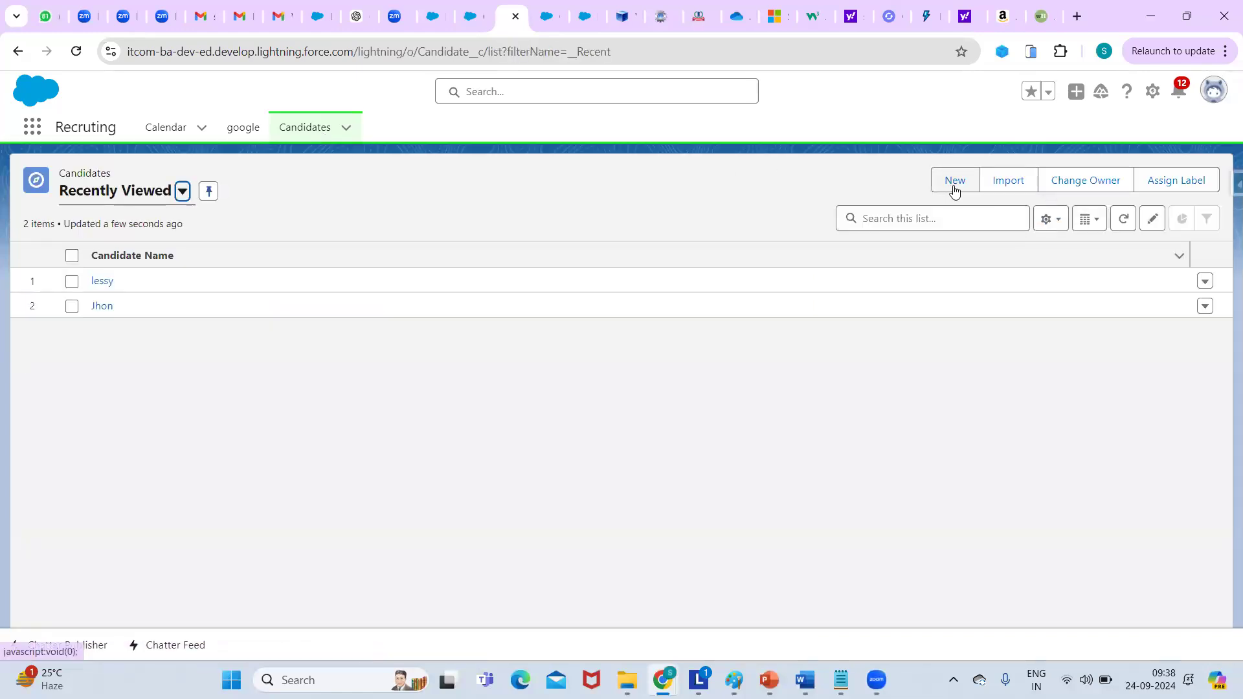
Save a Candidate with only a name entered and check its Candidate number is 0002.
left_click(955, 182)
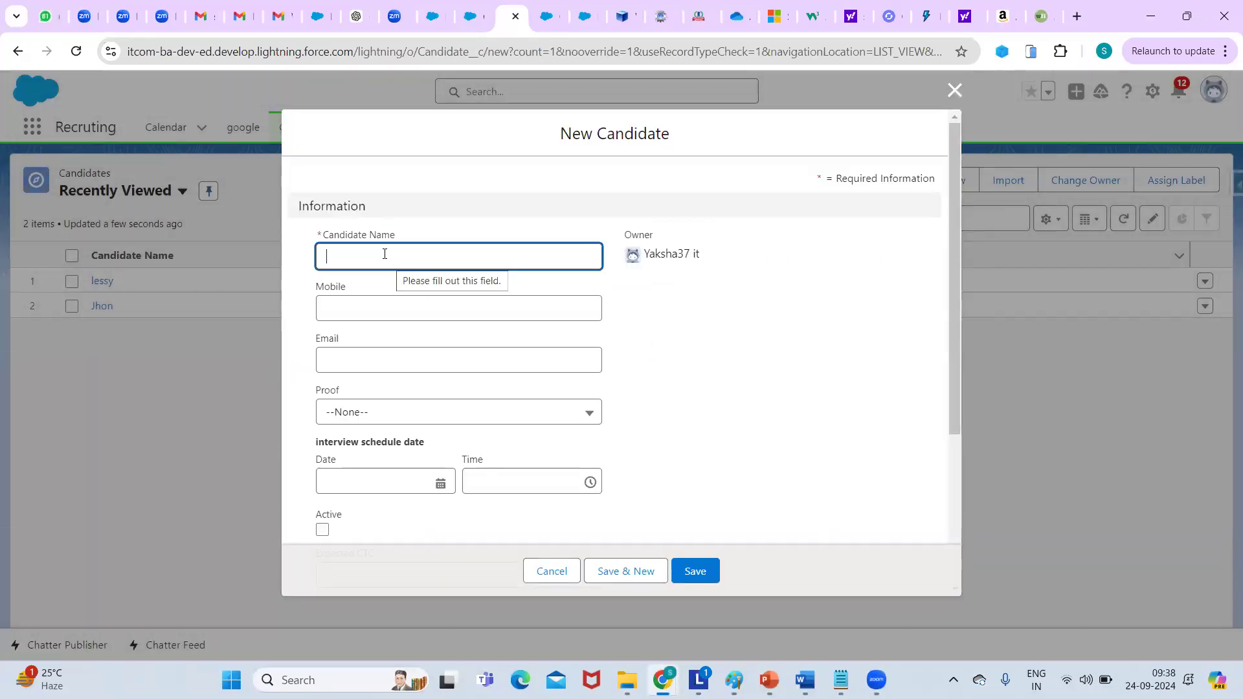
left_click(385, 254)
type("ram")
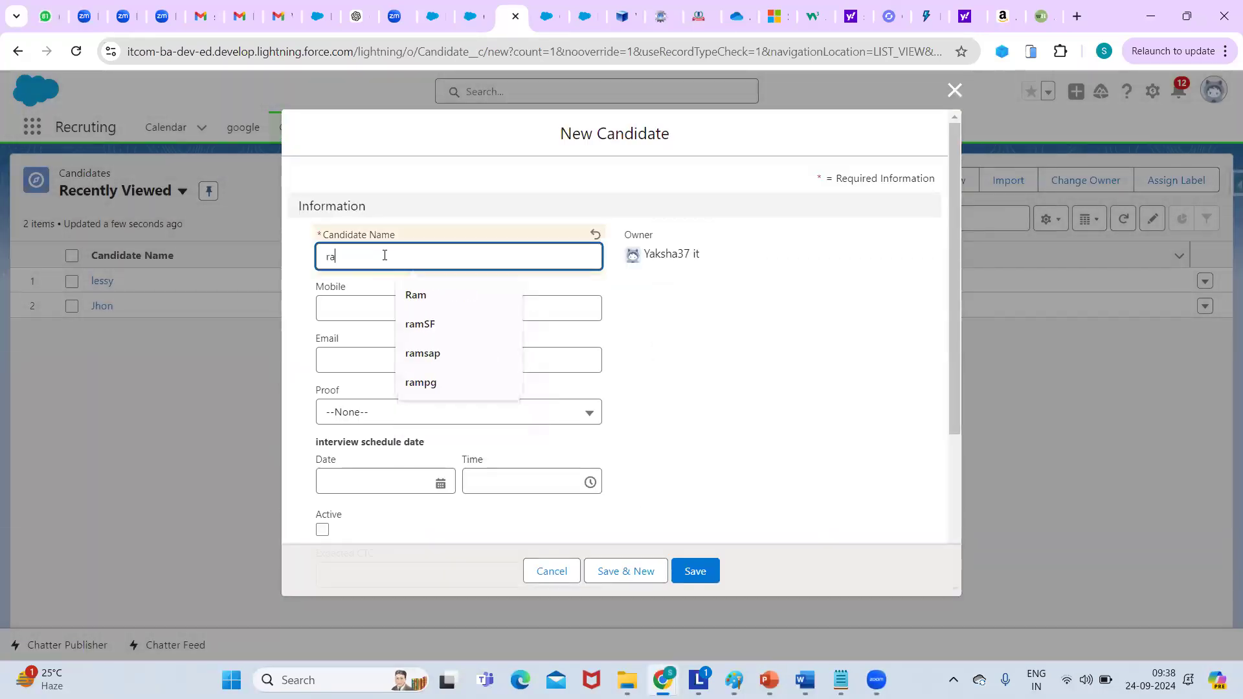
left_click(917, 445)
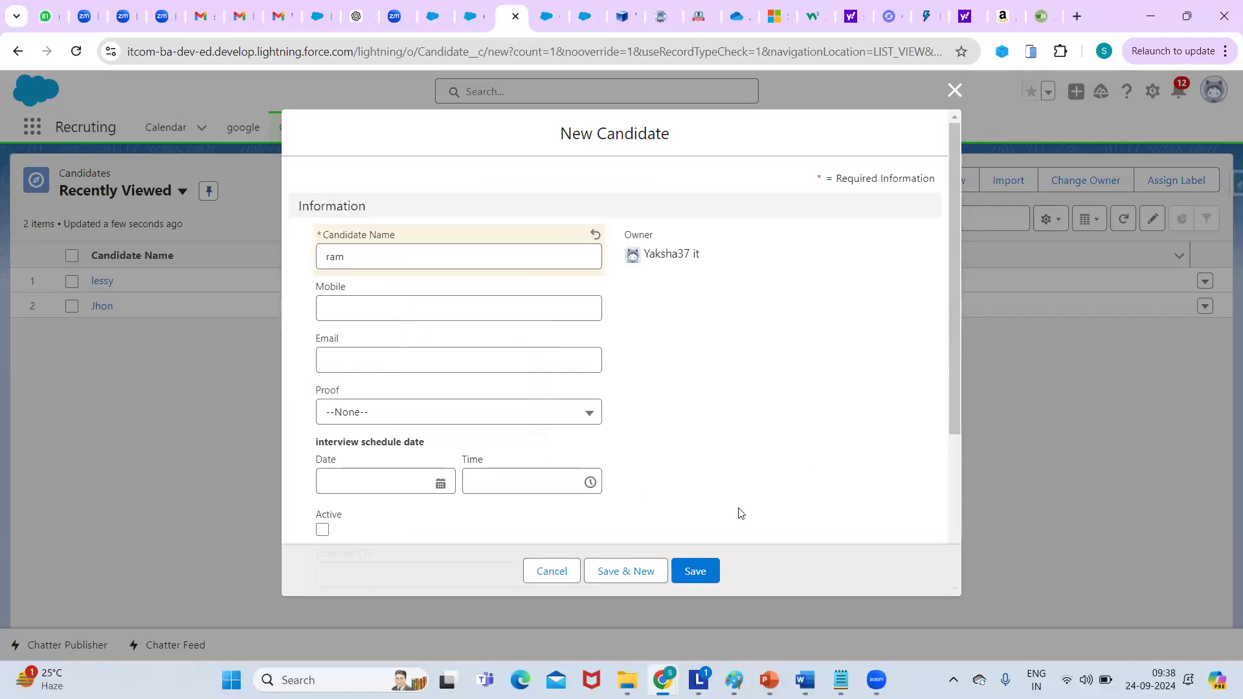
left_click(696, 573)
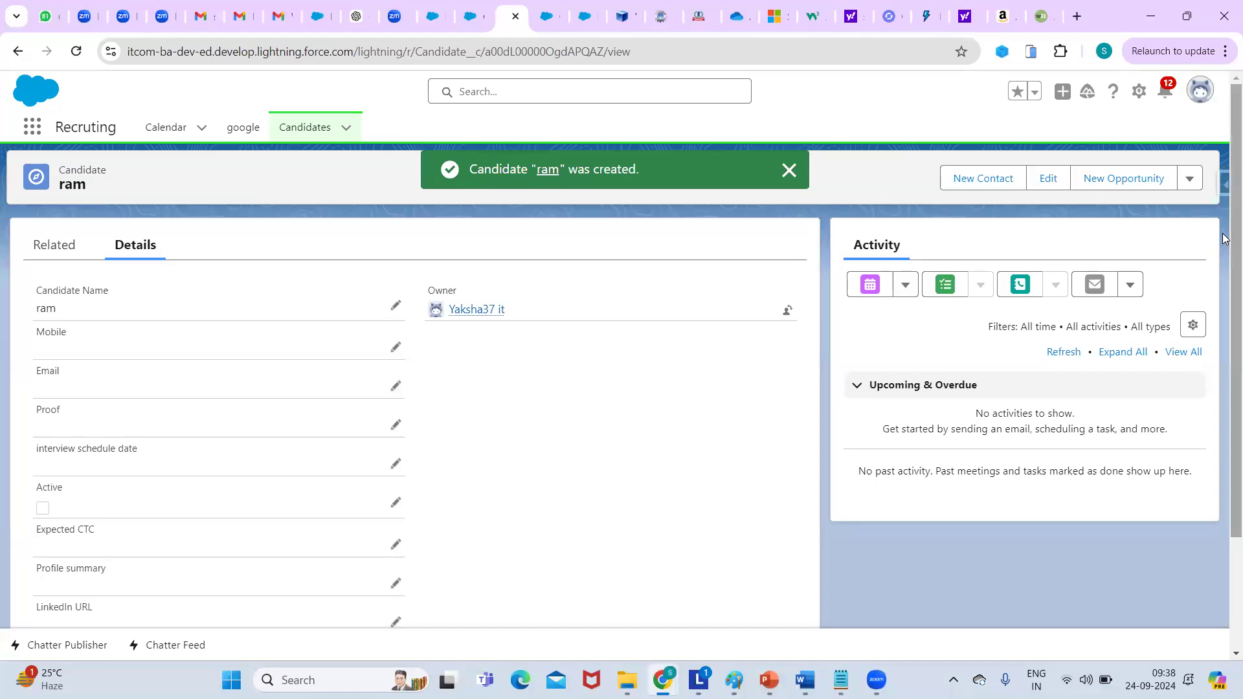
scroll(1223, 237, "down", 2)
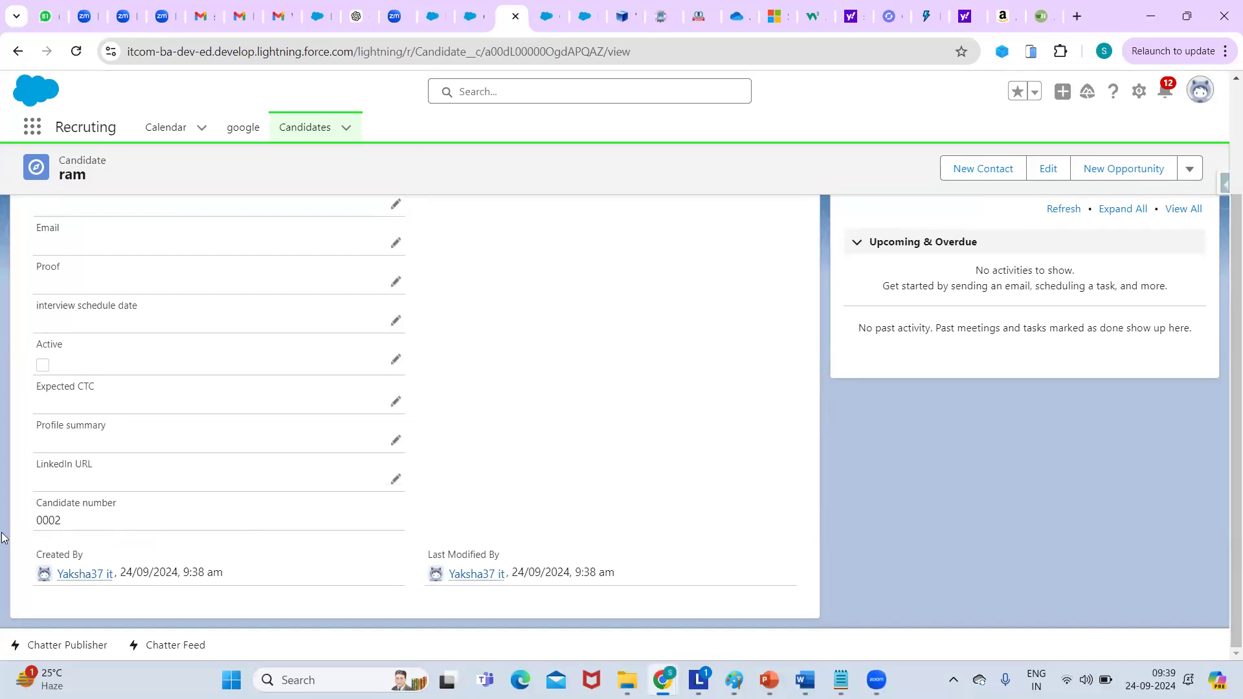
scroll(1224, 284, "up", 3)
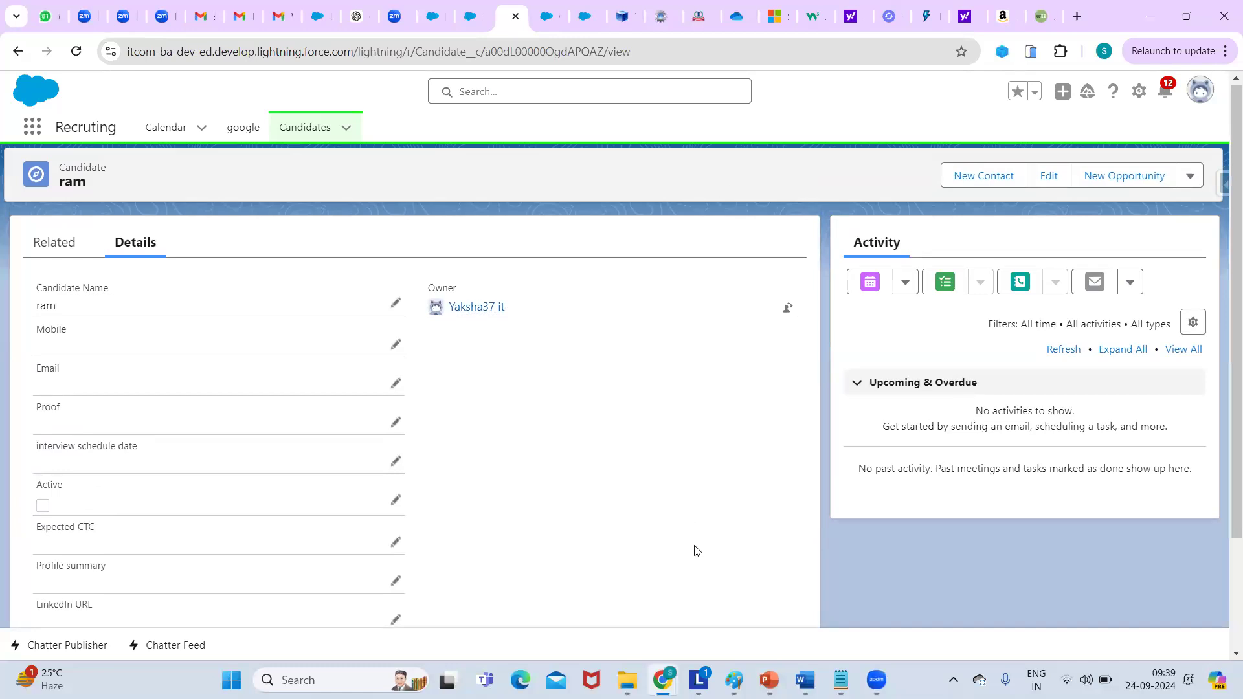
Add 'standard' and 'custom' lines to the Notepad notes, then return to the Salesforce record.
mouse_move(844, 677)
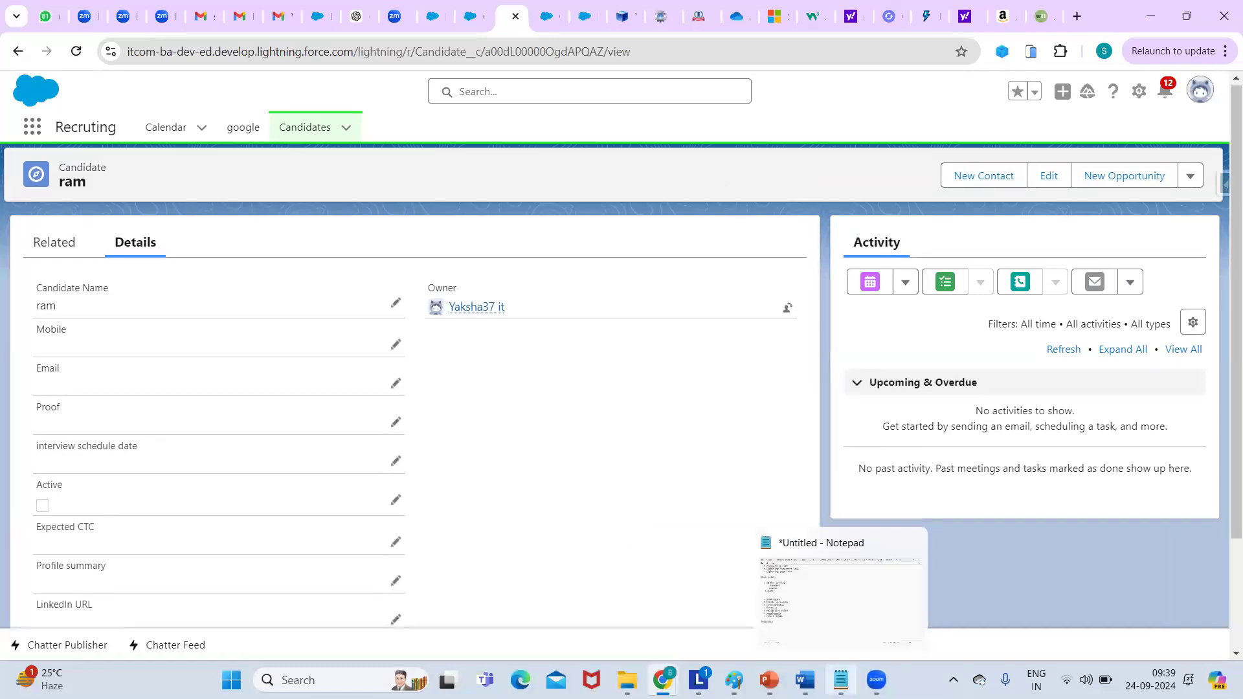
left_click(852, 675)
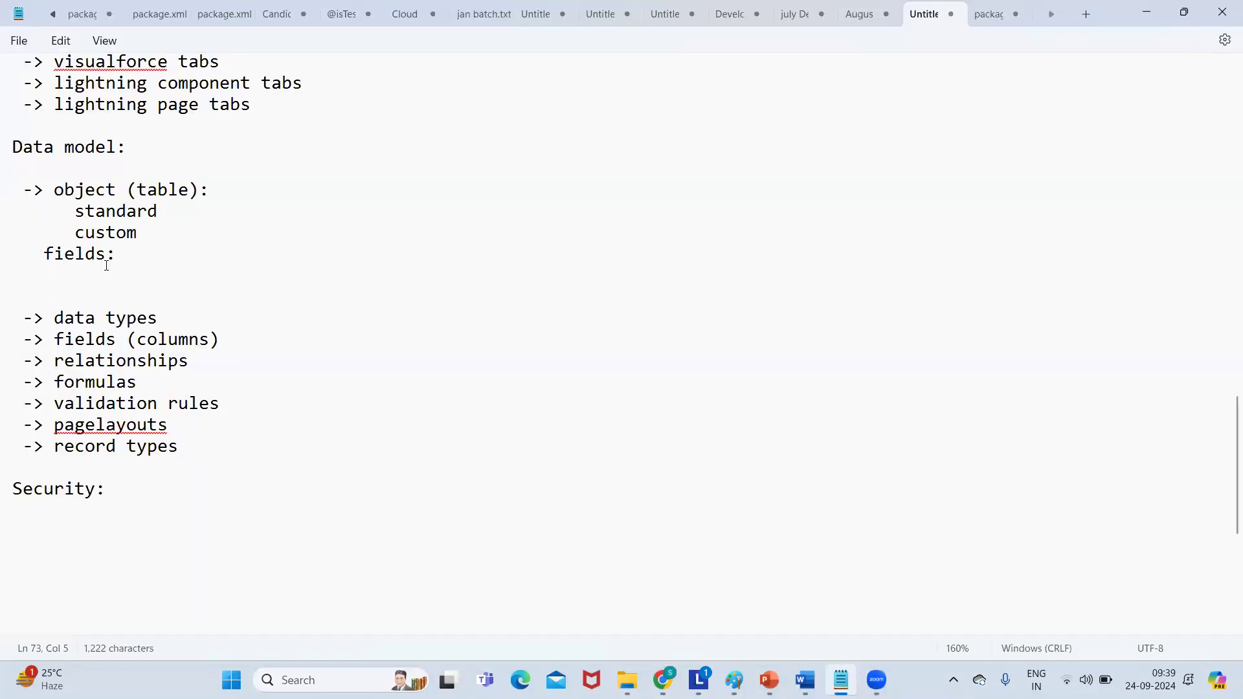
type("standard")
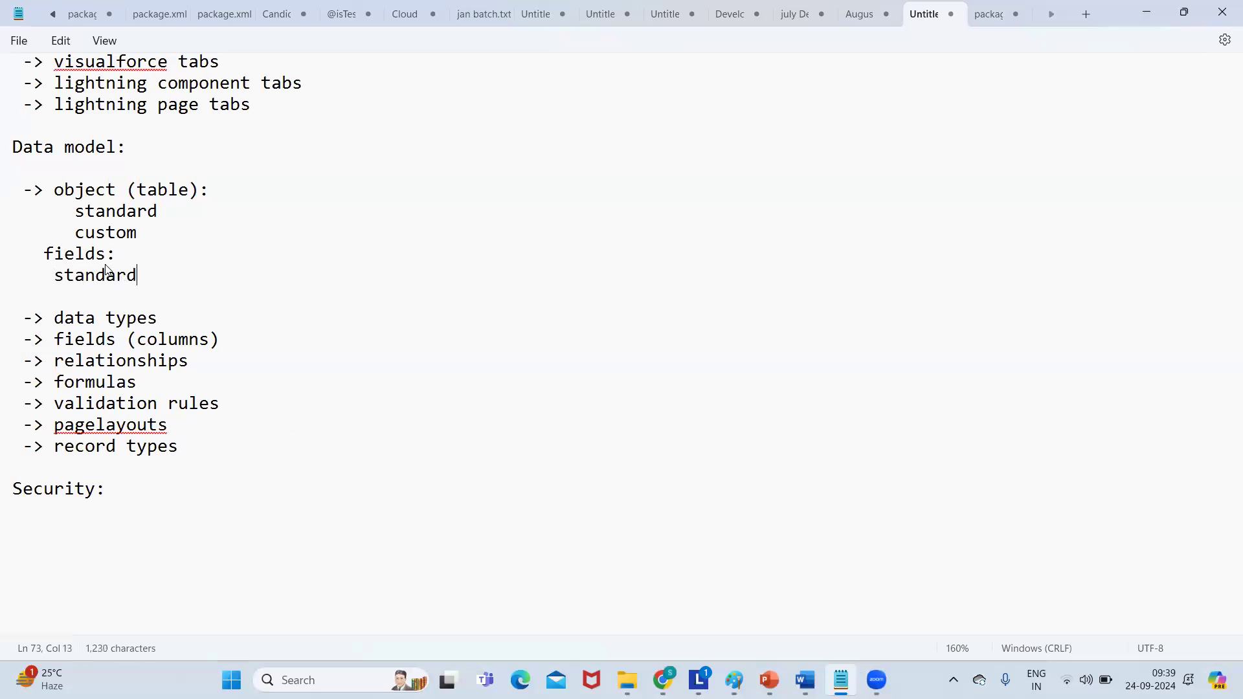
key("Return")
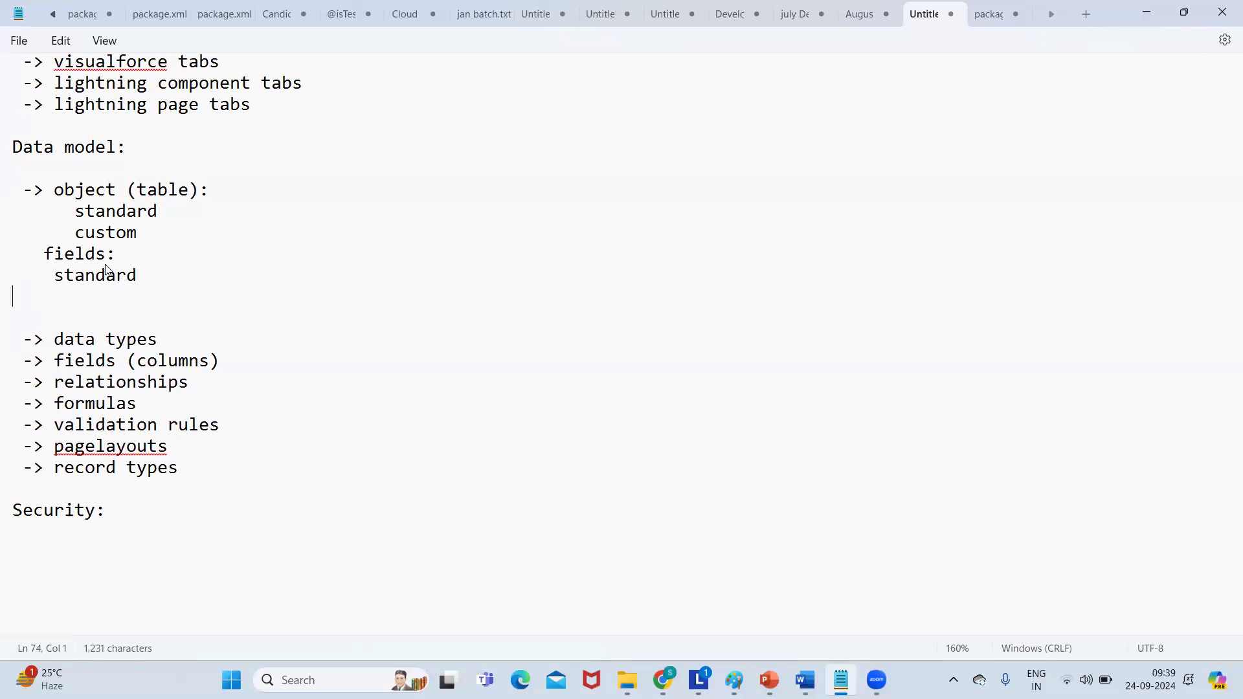
type("custom")
key("Return")
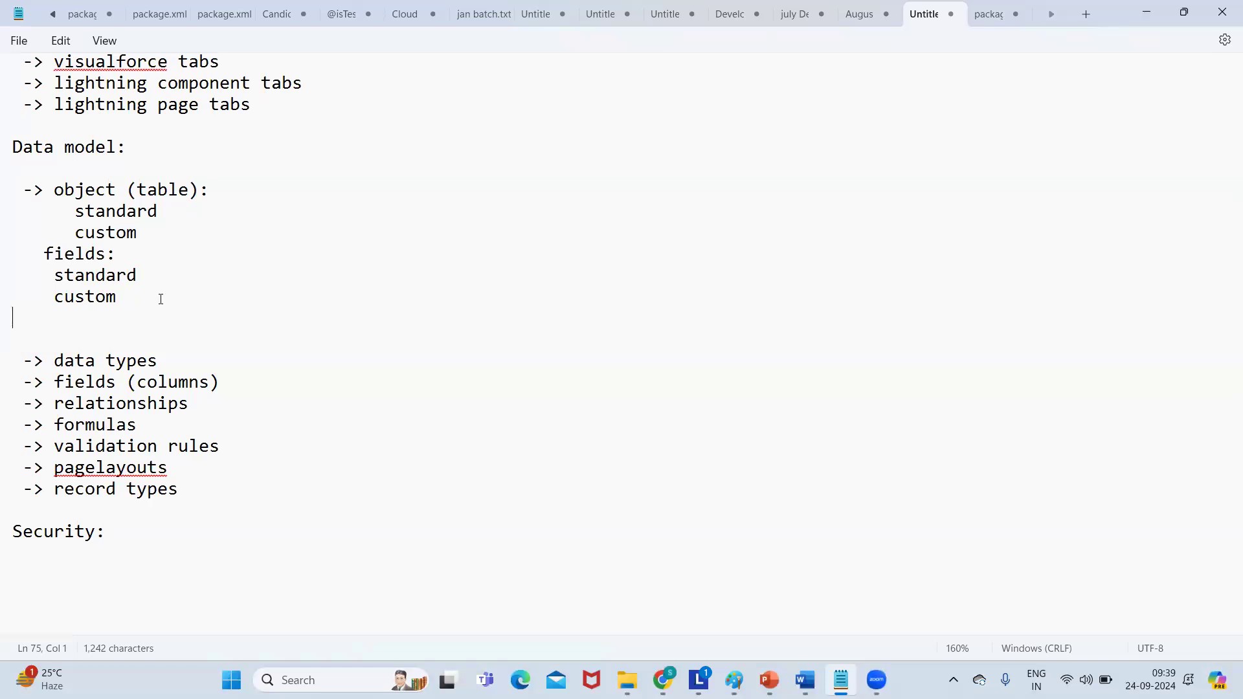
double_click(96, 298)
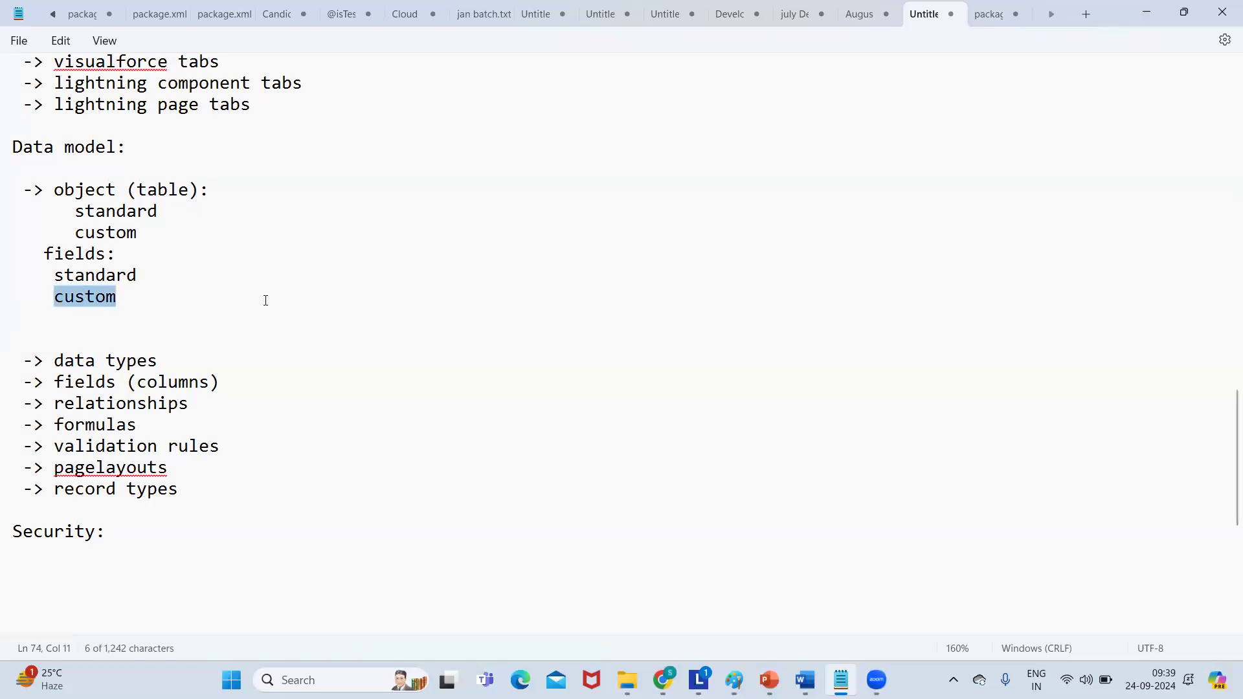
key("alt+Tab")
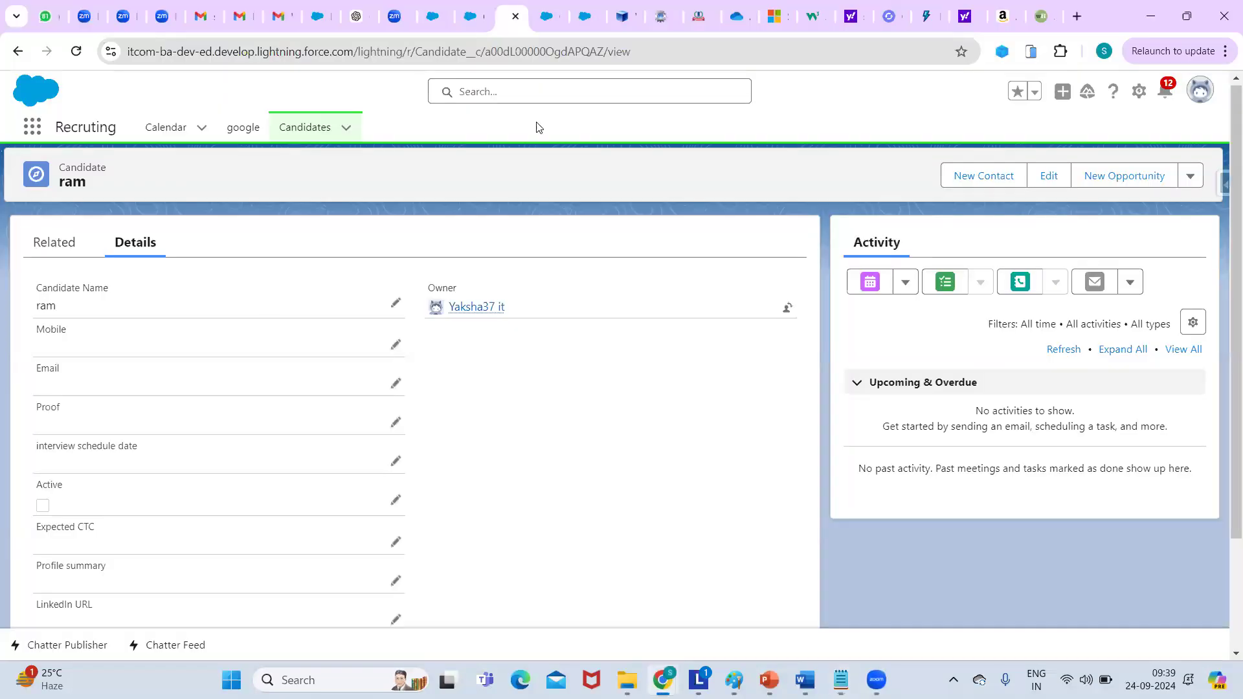
Review the Candidate object's Fields & Relationships, including Active__c, Candidate_number__c and Name.
left_click(467, 29)
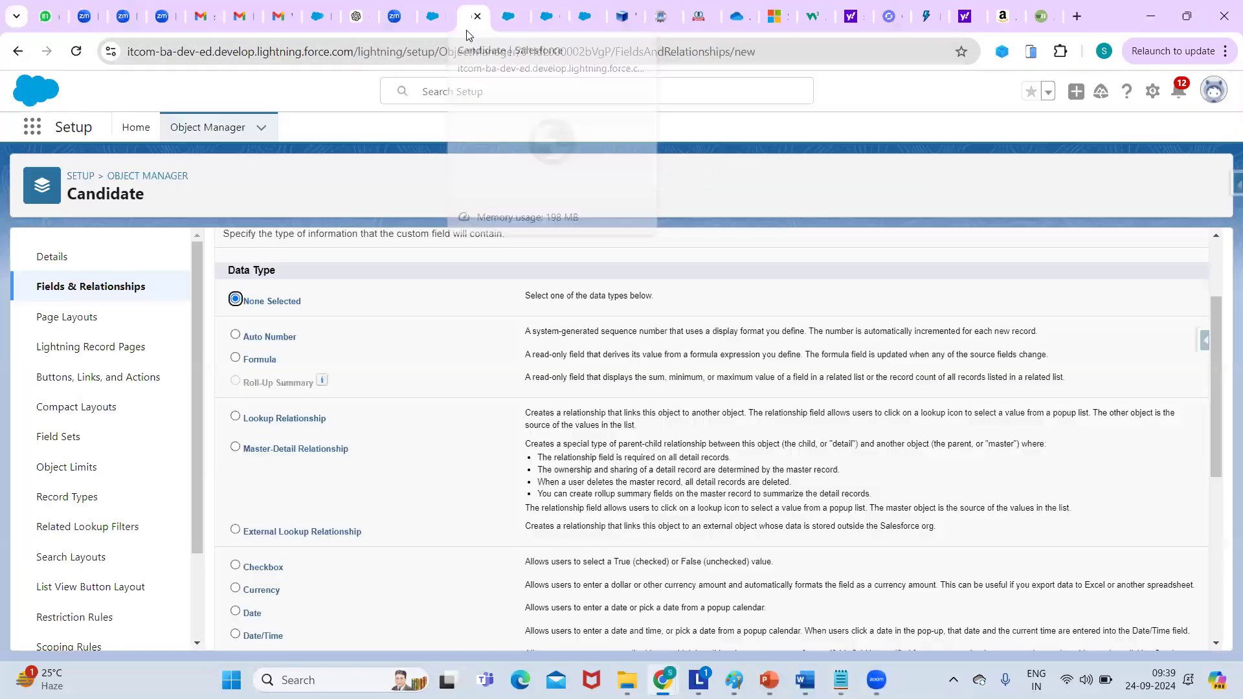
left_click(115, 288)
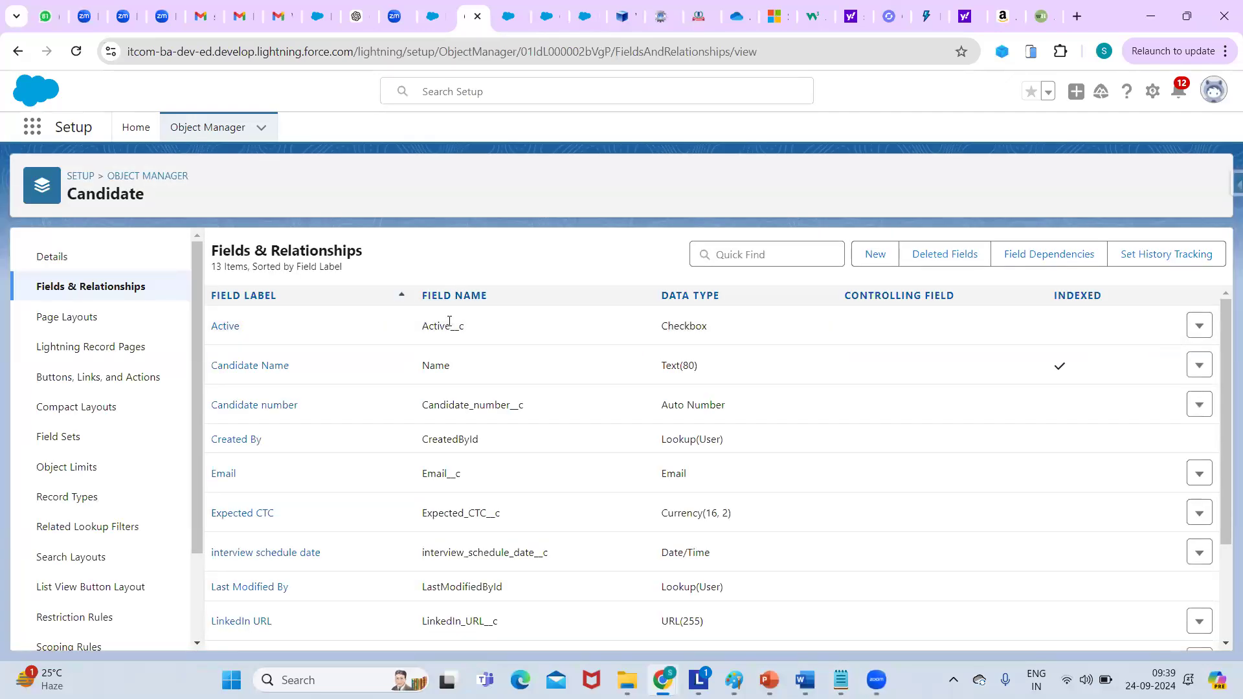
double_click(448, 326)
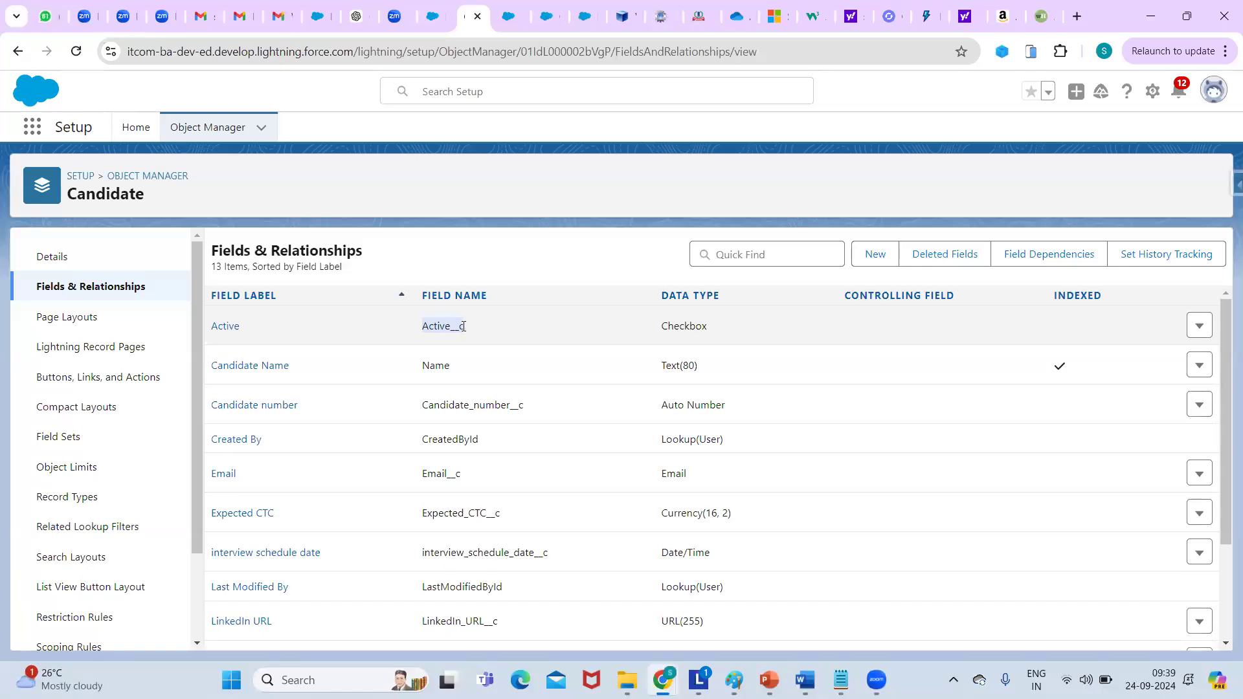
double_click(479, 406)
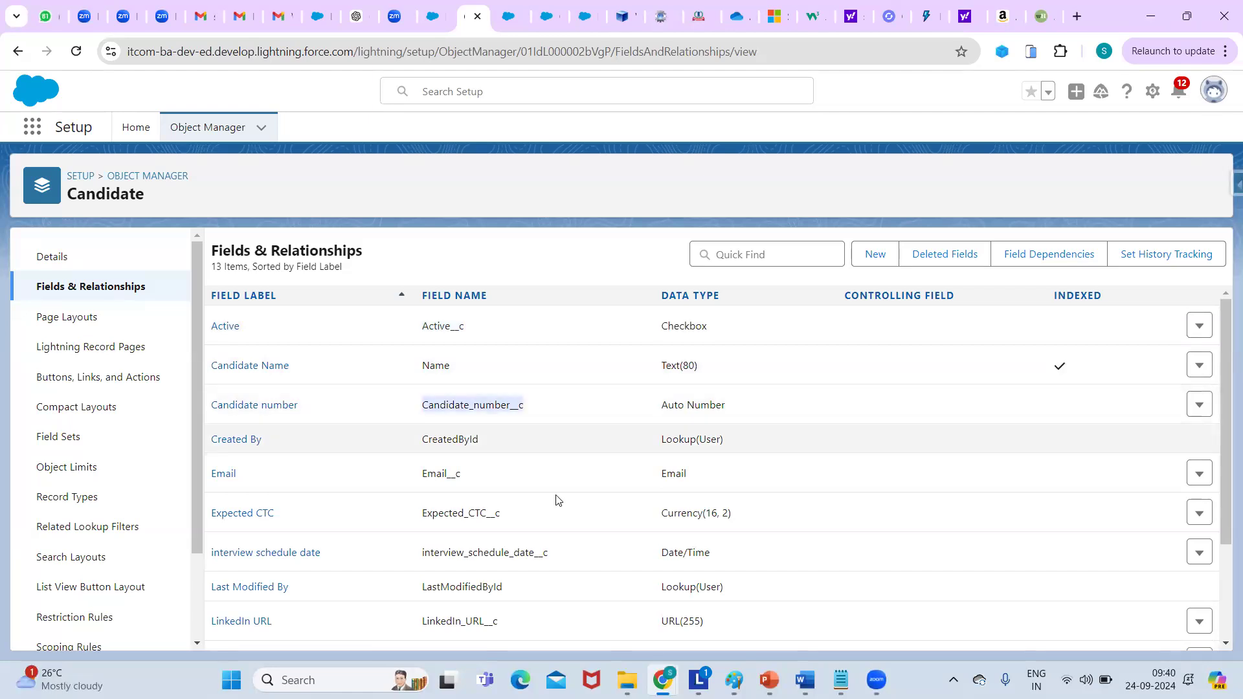
left_click(527, 477)
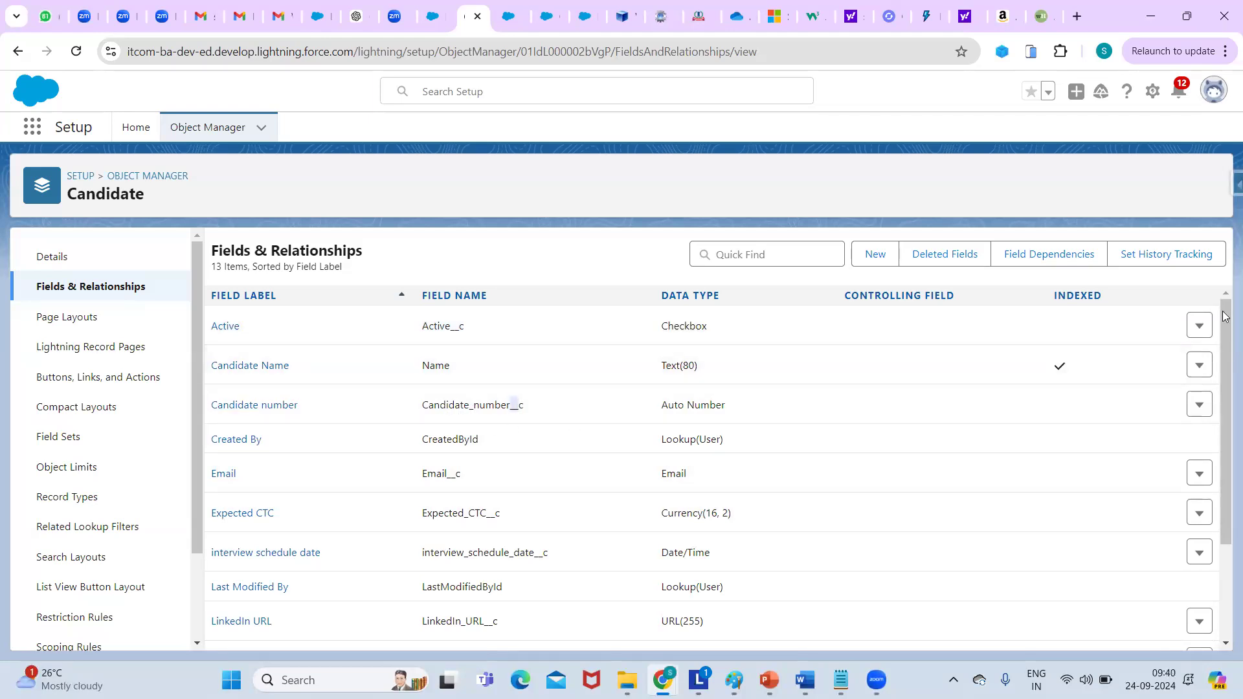
scroll(1222, 344, "down", 2)
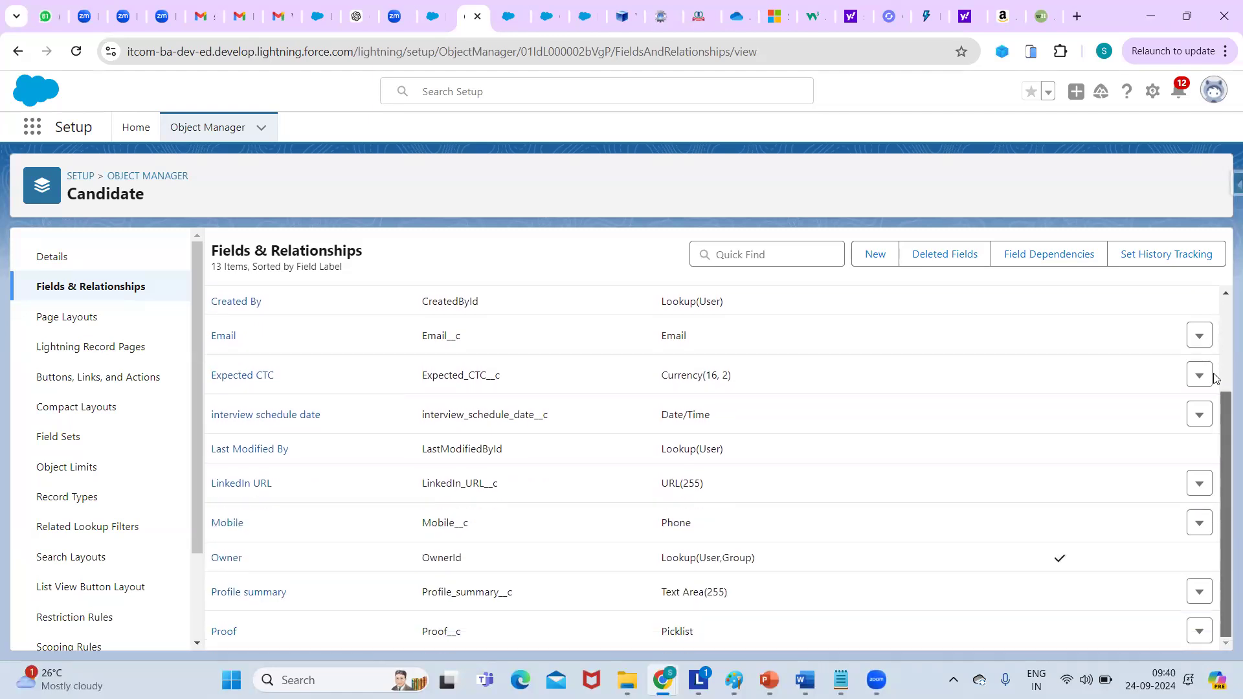
scroll(335, 411, "up", 2)
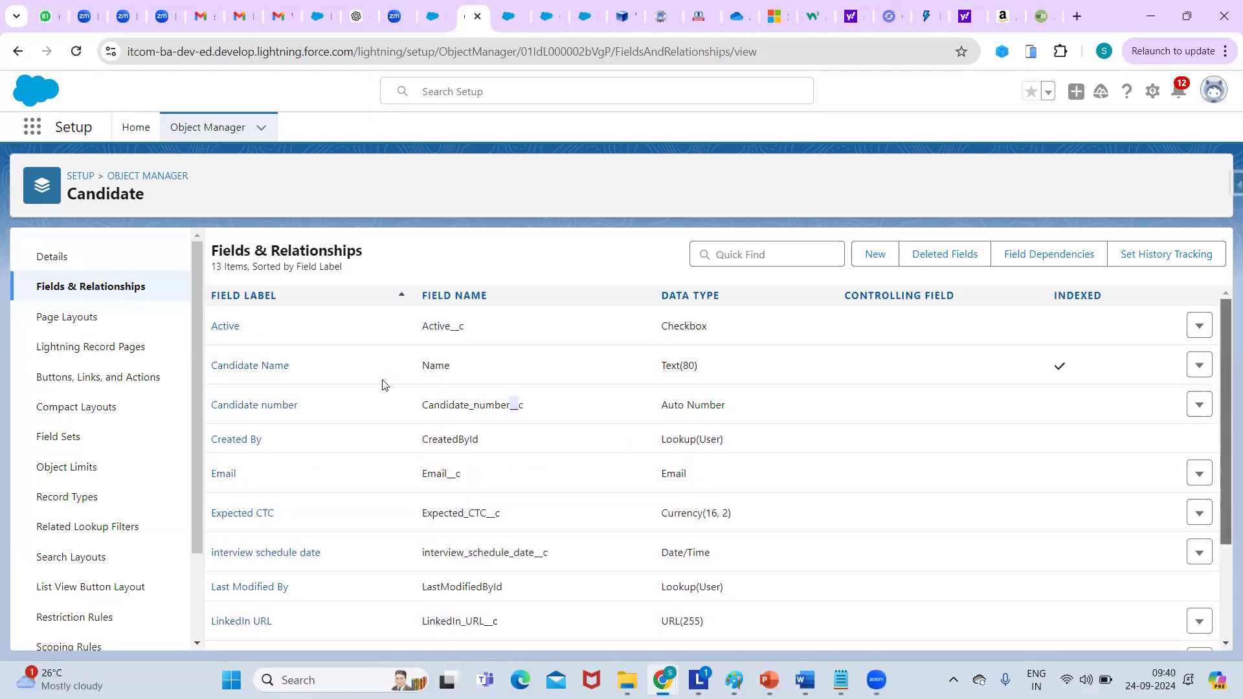
double_click(435, 367)
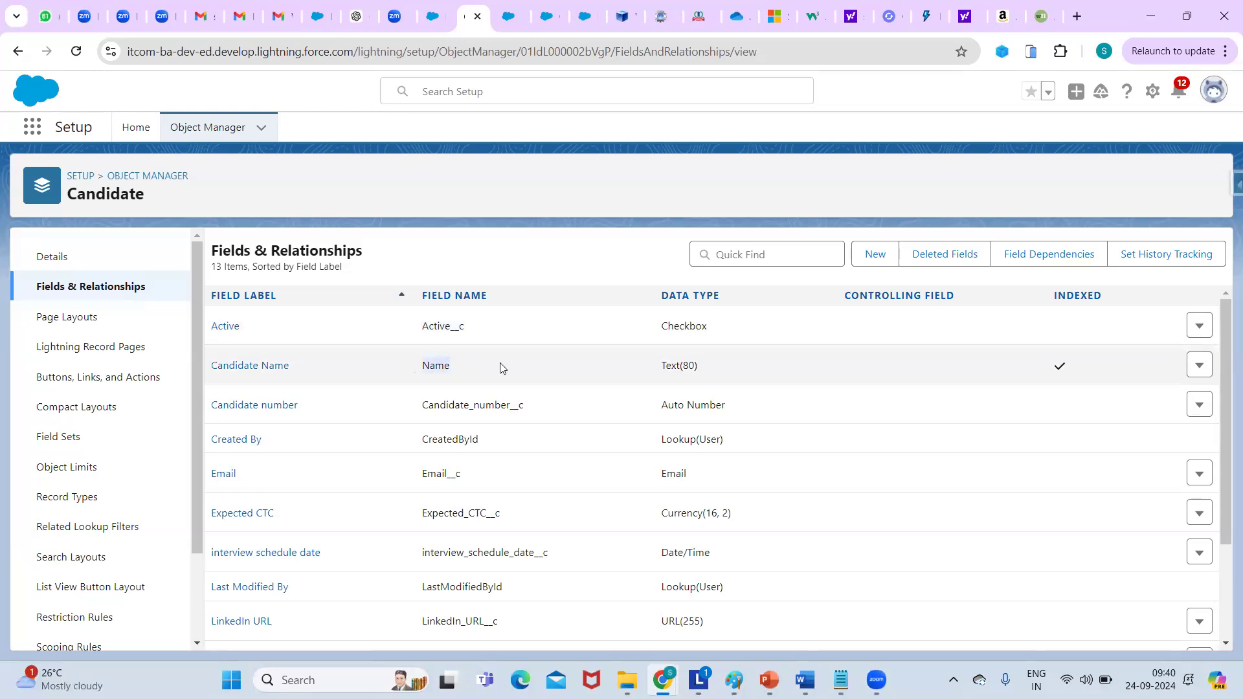
double_click(439, 327)
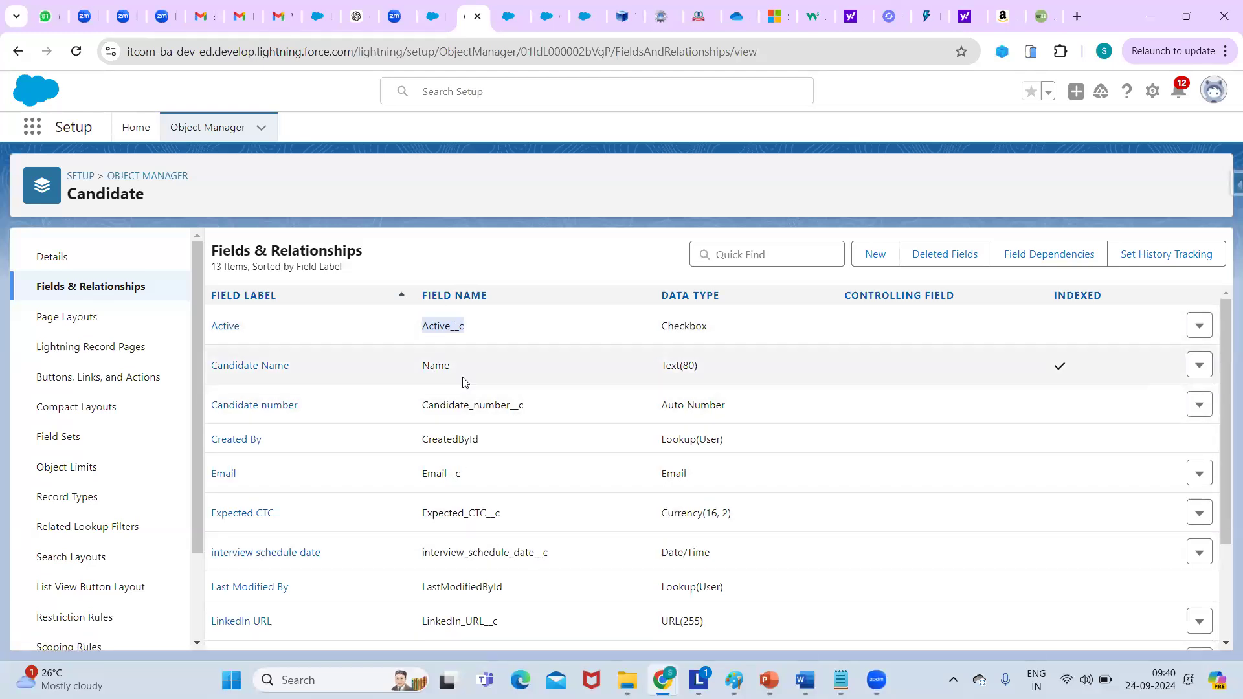
left_click(420, 329)
left_click_drag(420, 329, 471, 335)
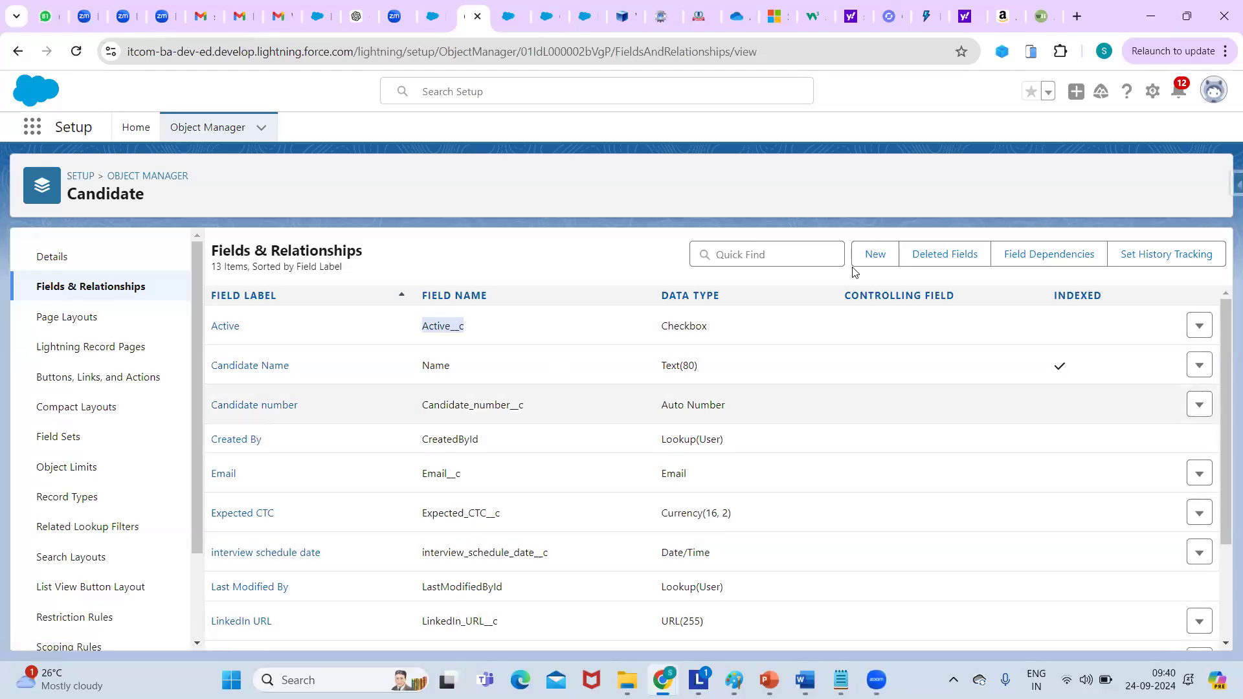
left_click_drag(1224, 360, 1224, 339)
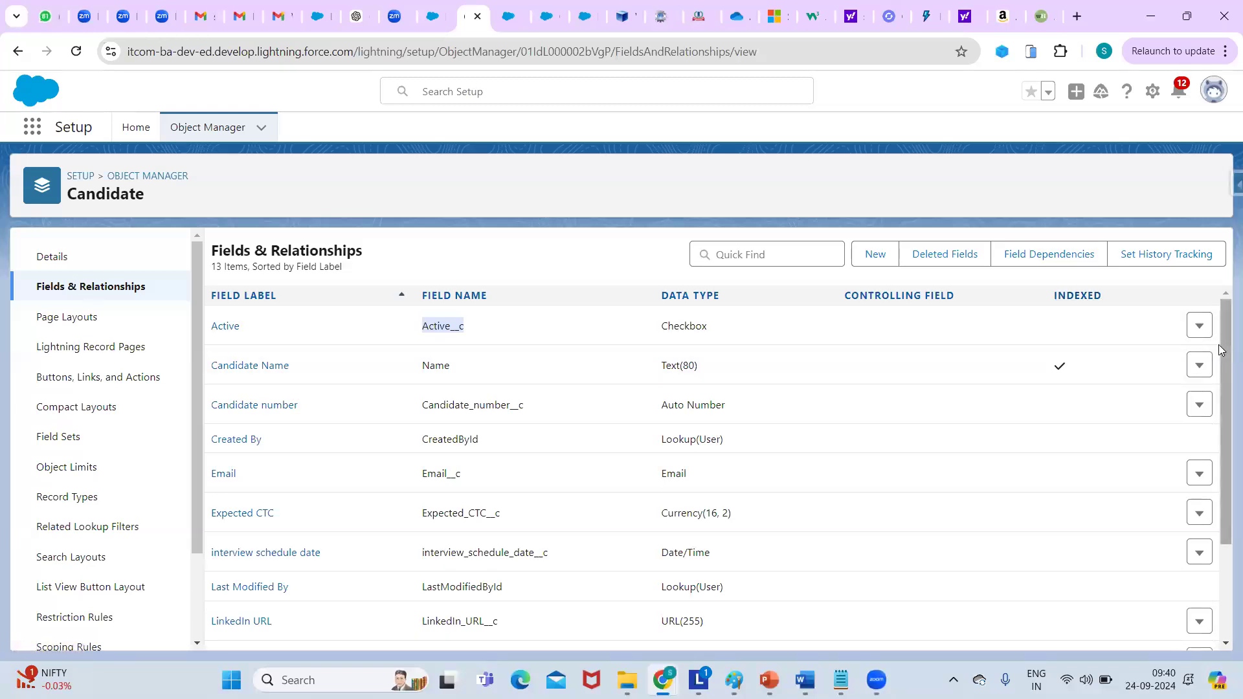
left_click_drag(1226, 348, 1216, 501)
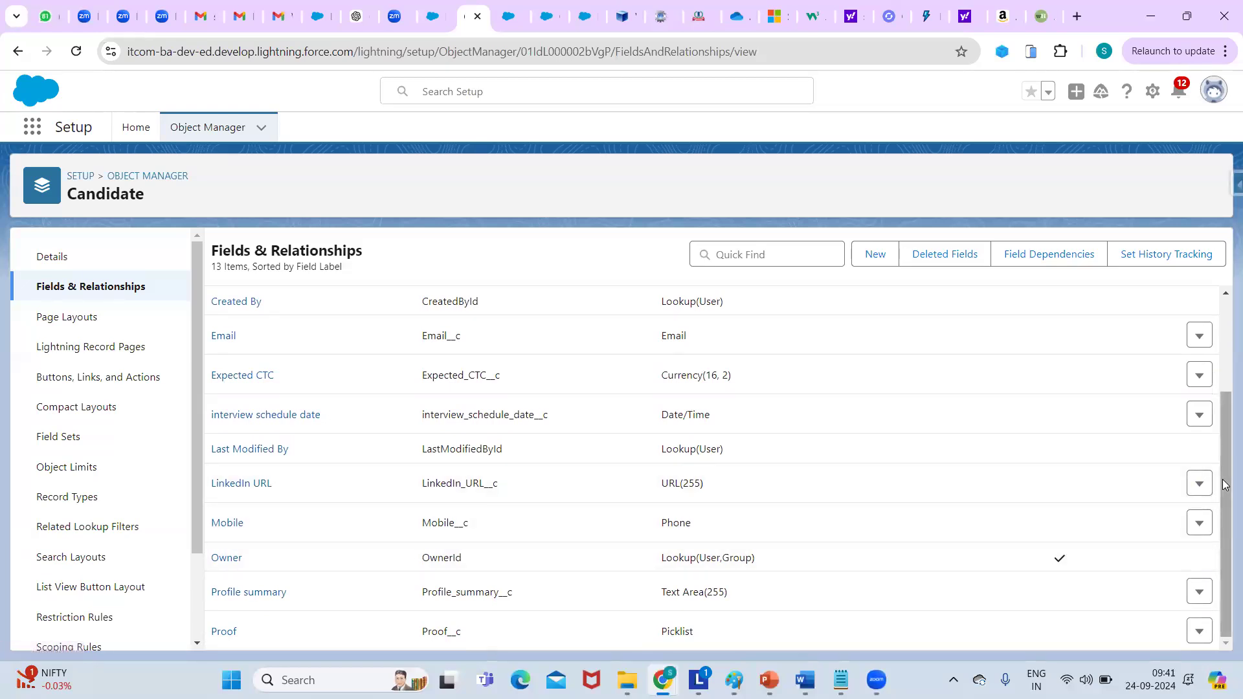
left_click_drag(1223, 404, 1225, 312)
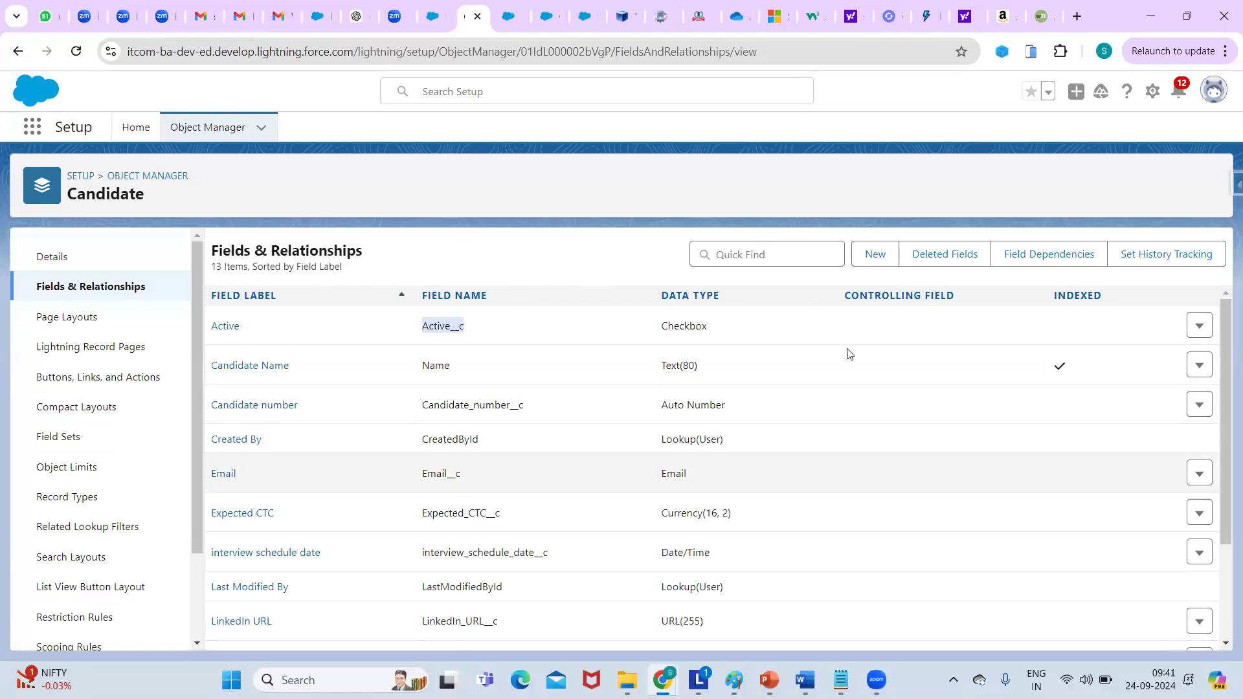
left_click(552, 252)
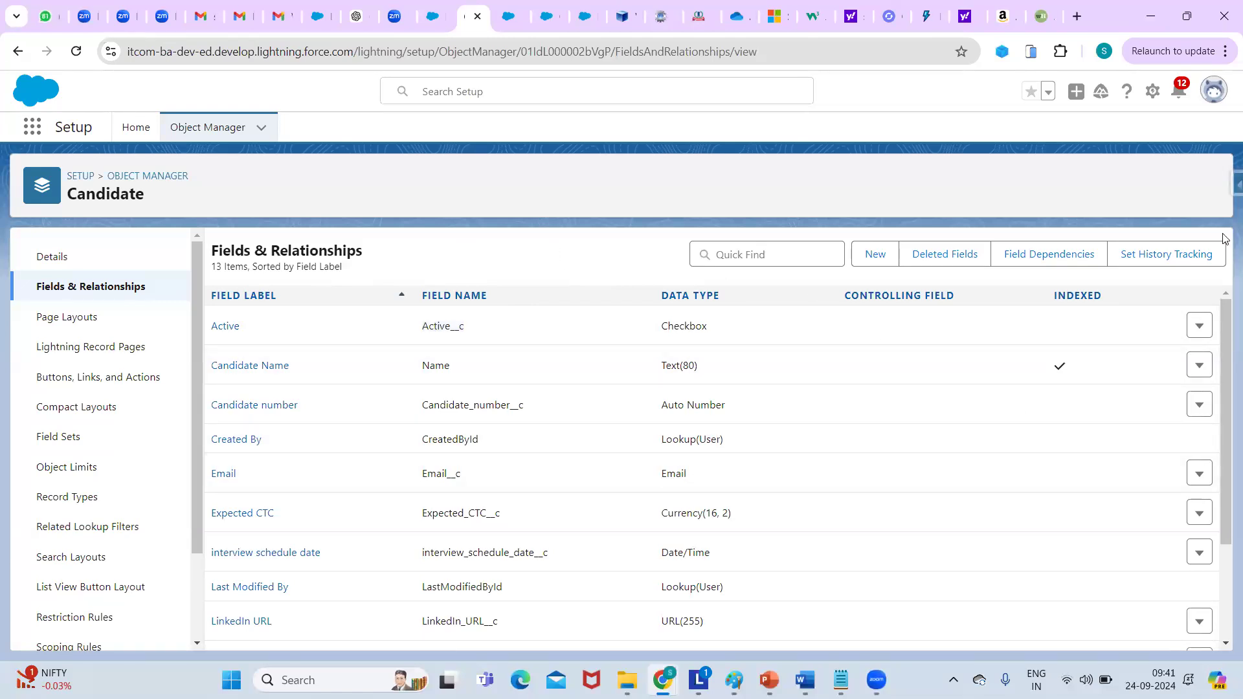
left_click_drag(1225, 331, 1211, 486)
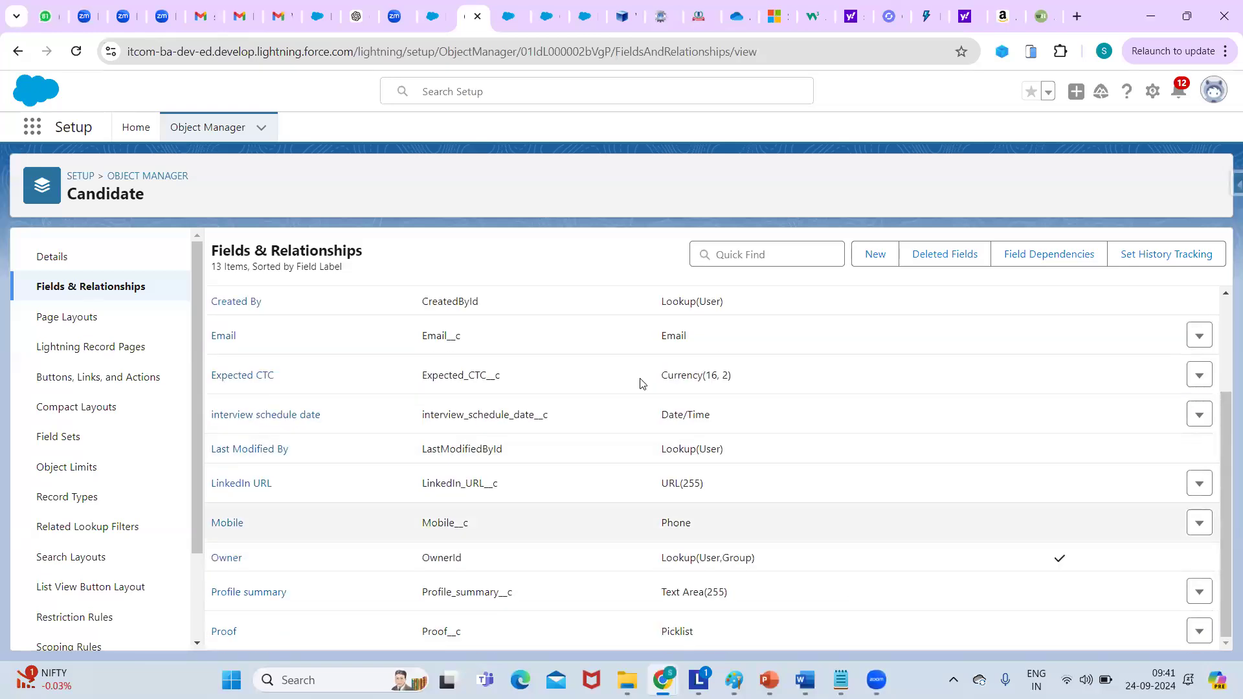
left_click(127, 293)
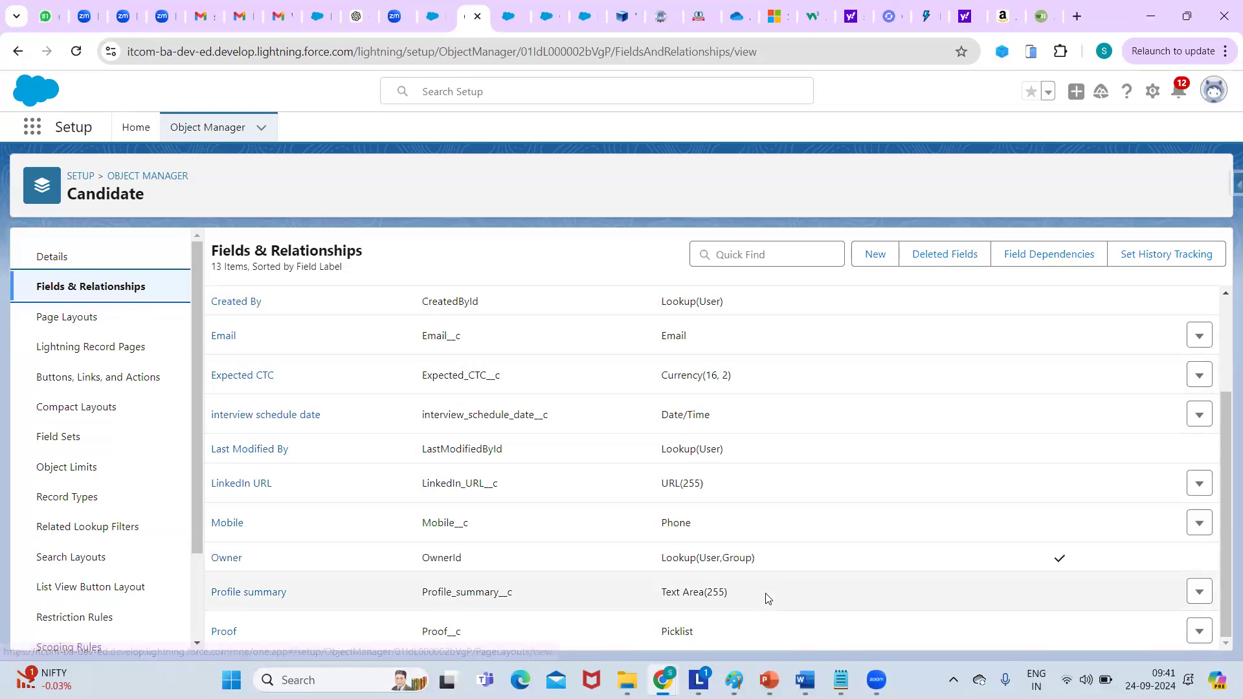
mouse_move(841, 680)
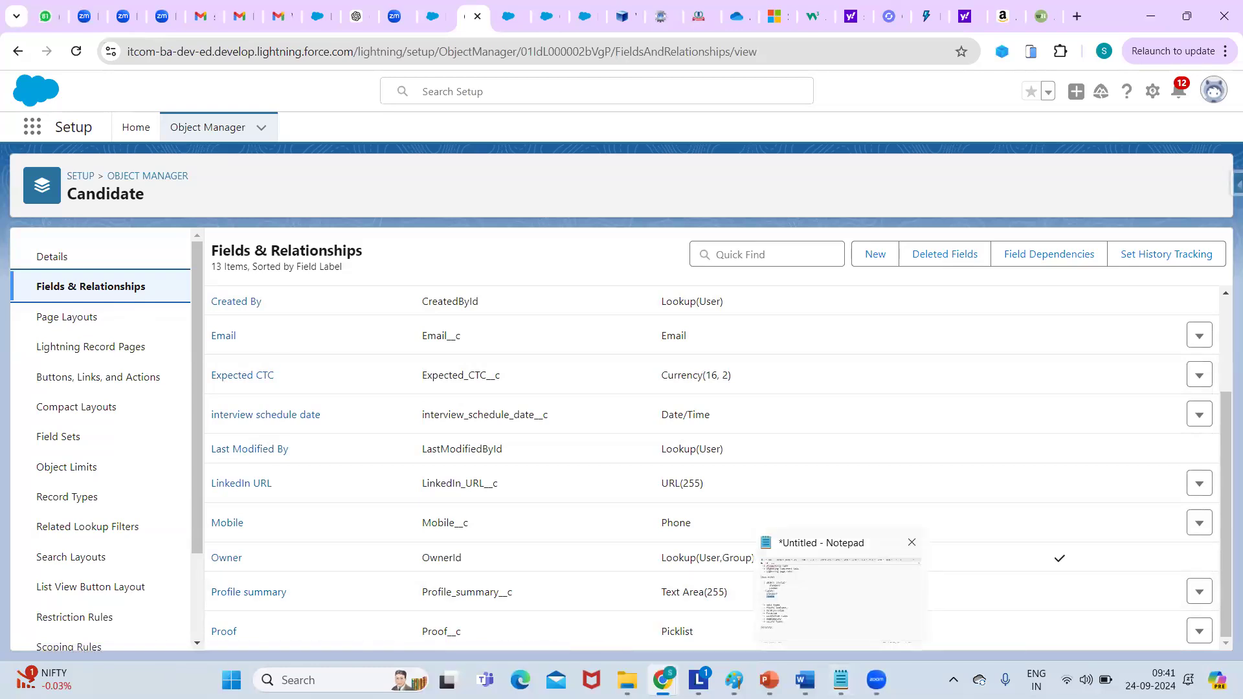
Delete the '-> fields (columns)' line from the data model notes.
left_click(841, 680)
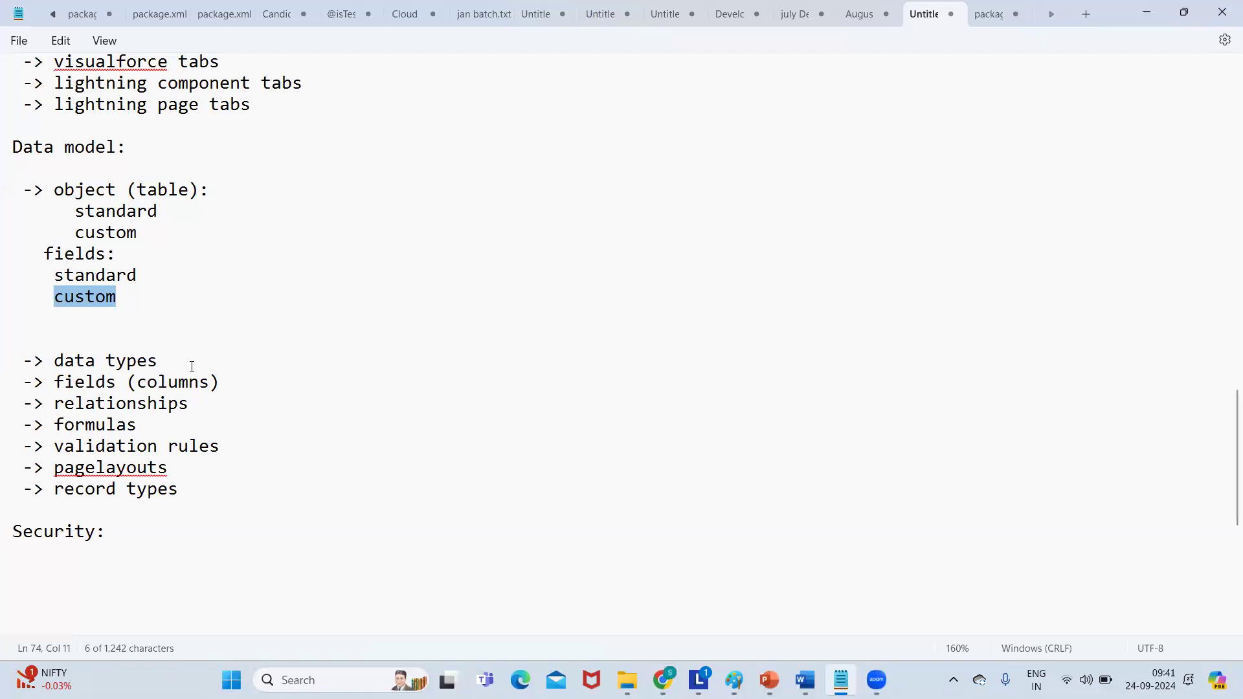
left_click(172, 362)
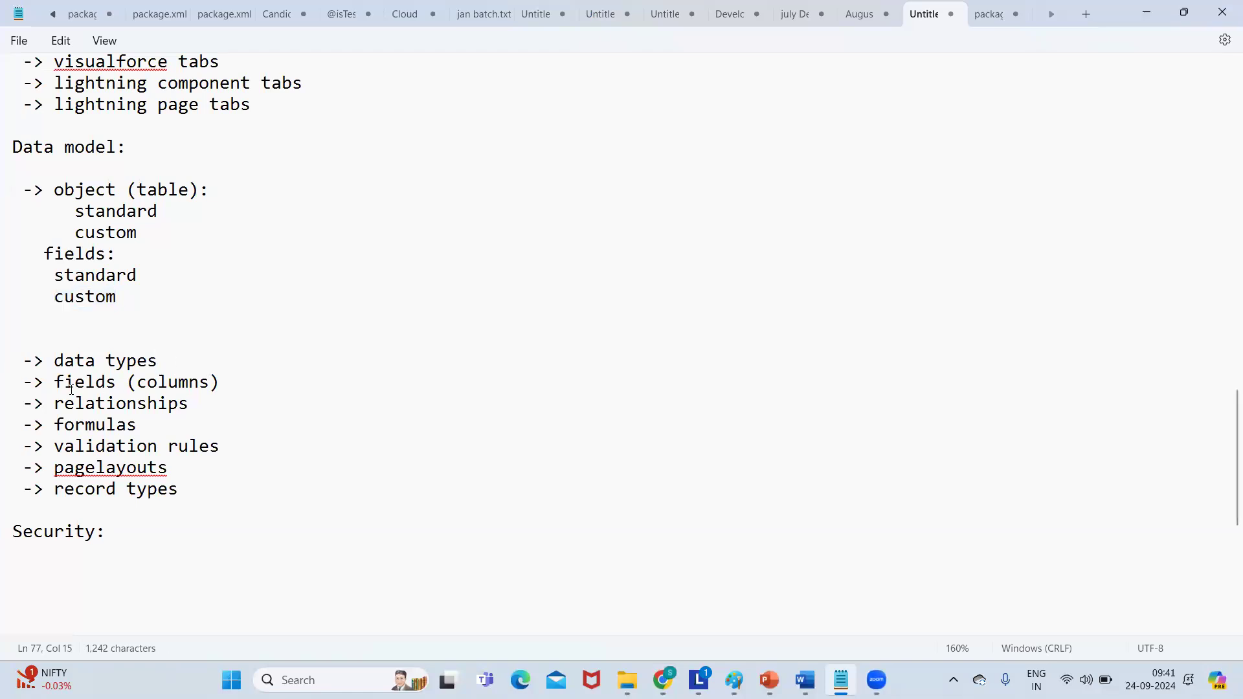
left_click_drag(14, 382, 238, 383)
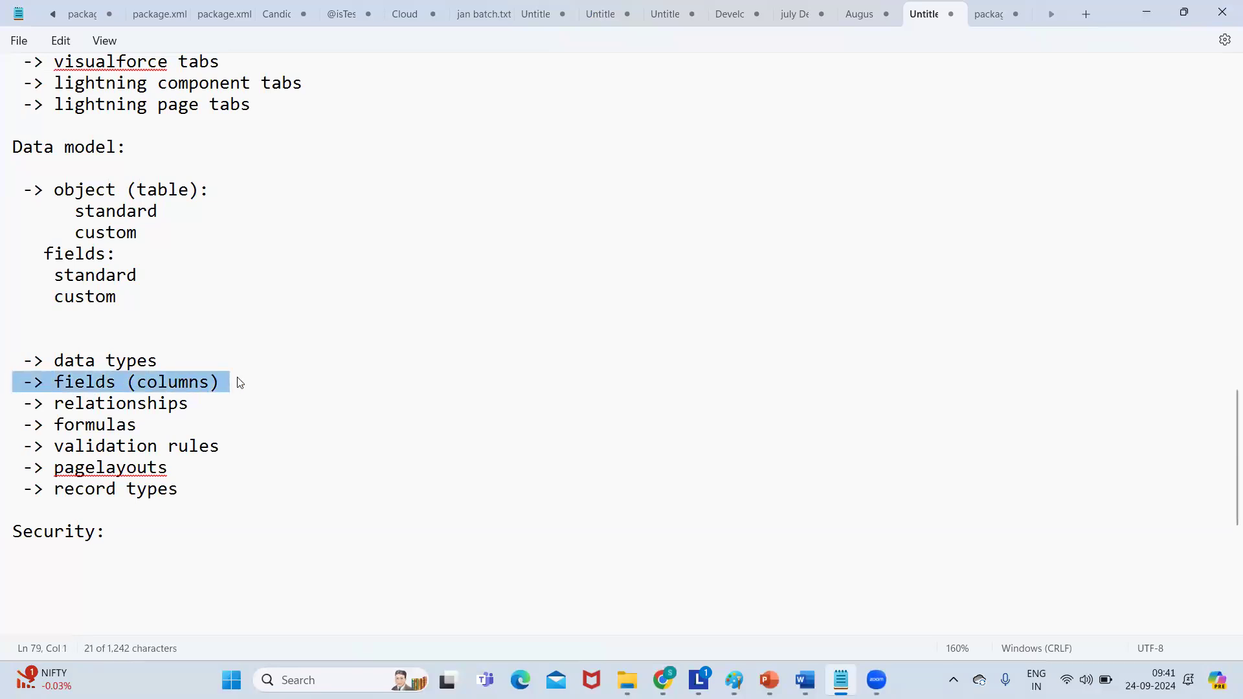
key("Delete")
key("Delete")
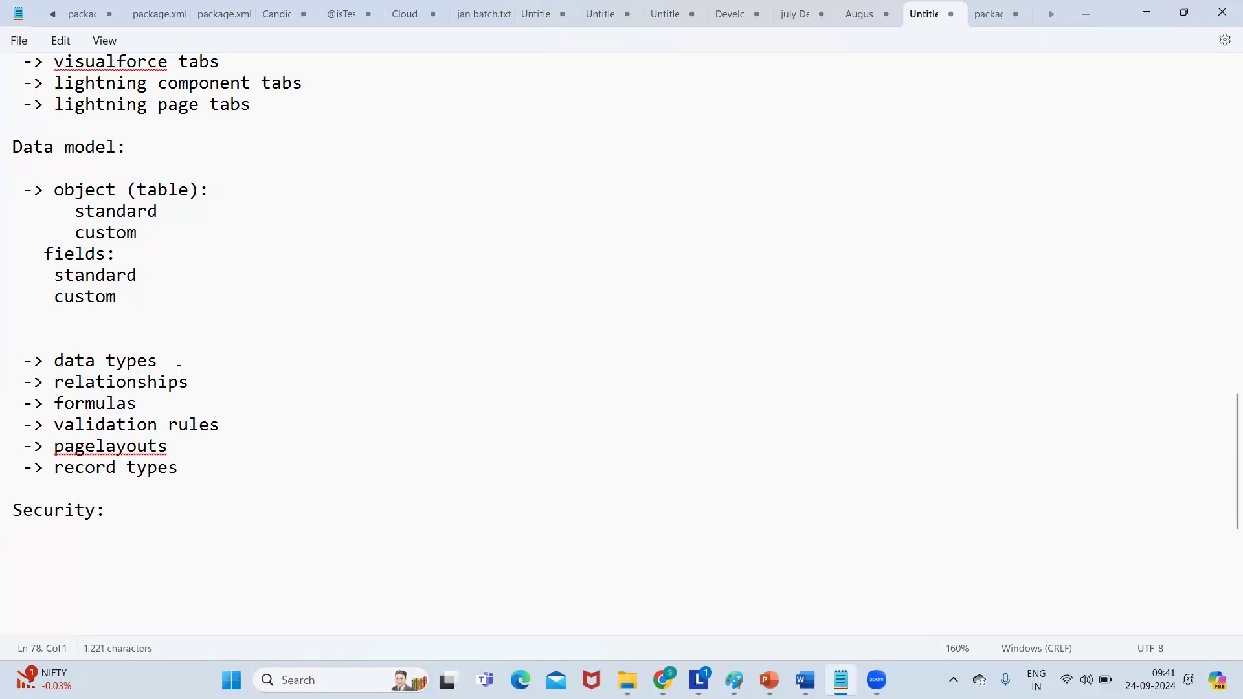
Under relationships, list 1-many, many - many, hirarchial and external lookup on separate lines.
left_click(193, 383)
key("Return")
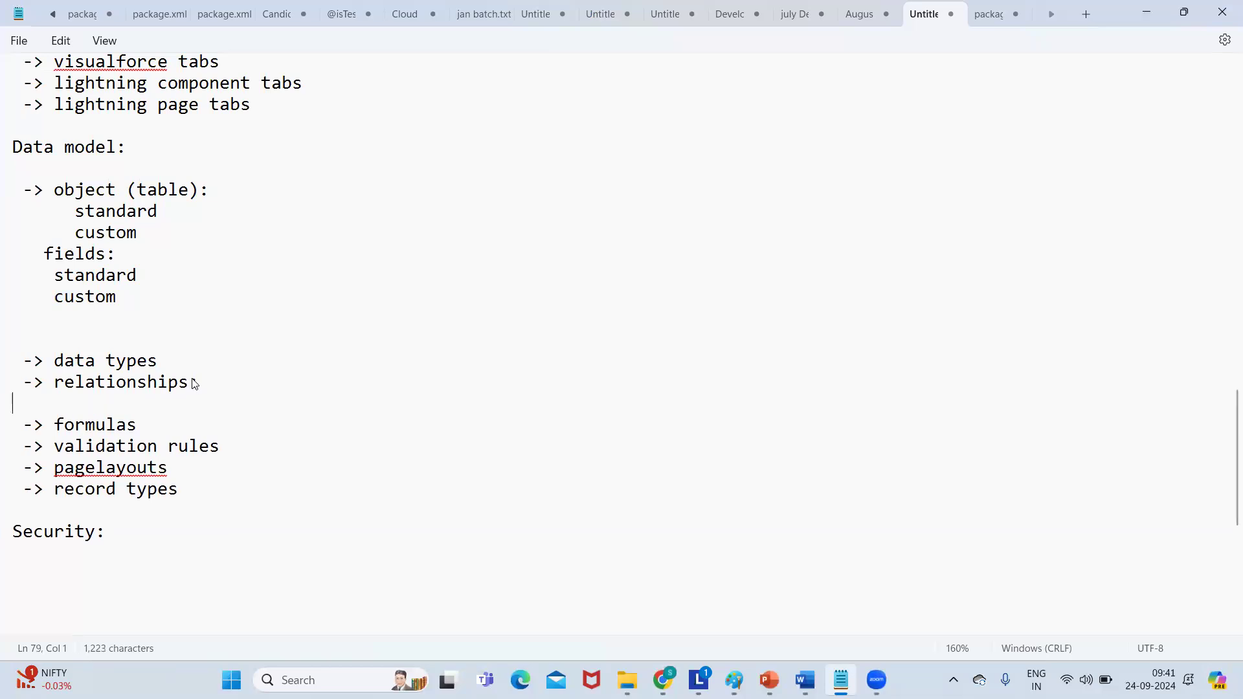
type("1")
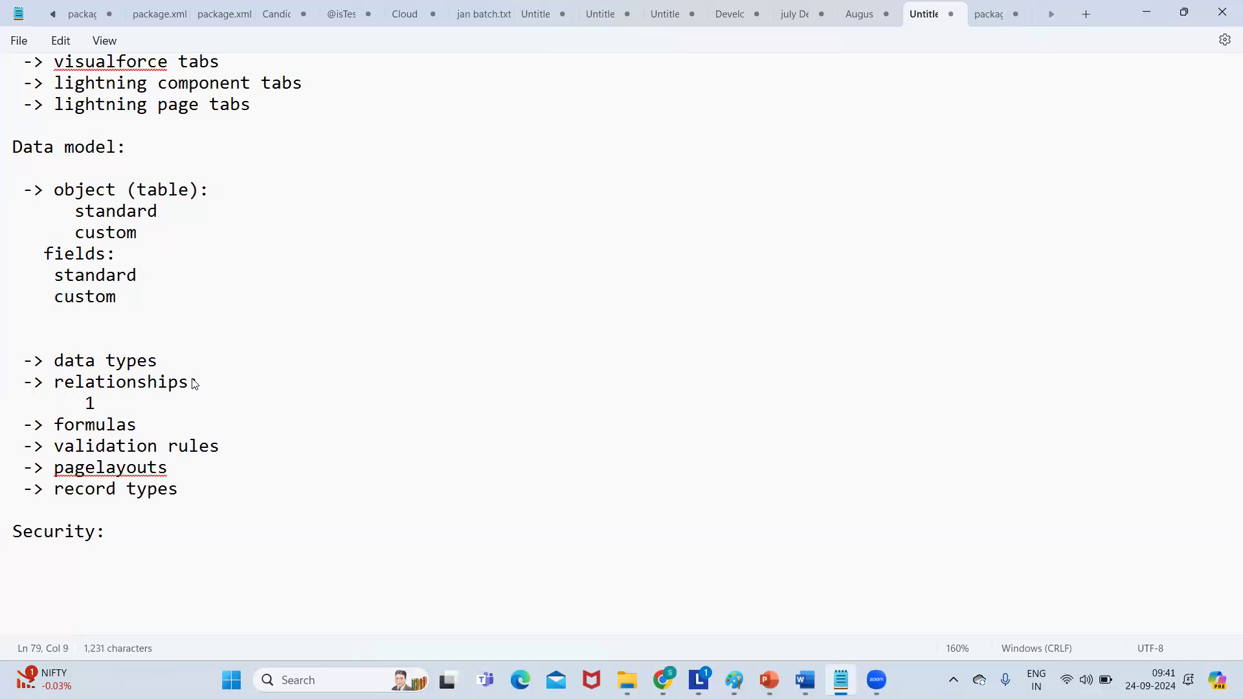
type("-many")
key("Return")
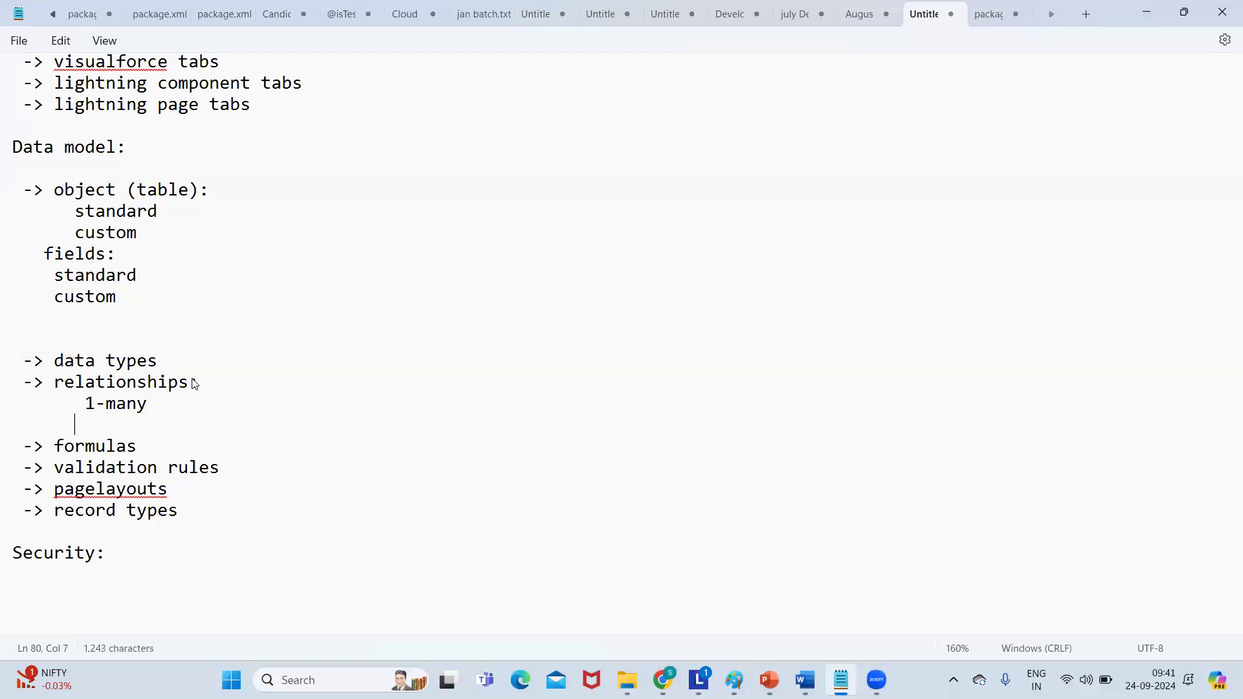
type("many - many")
key("Return")
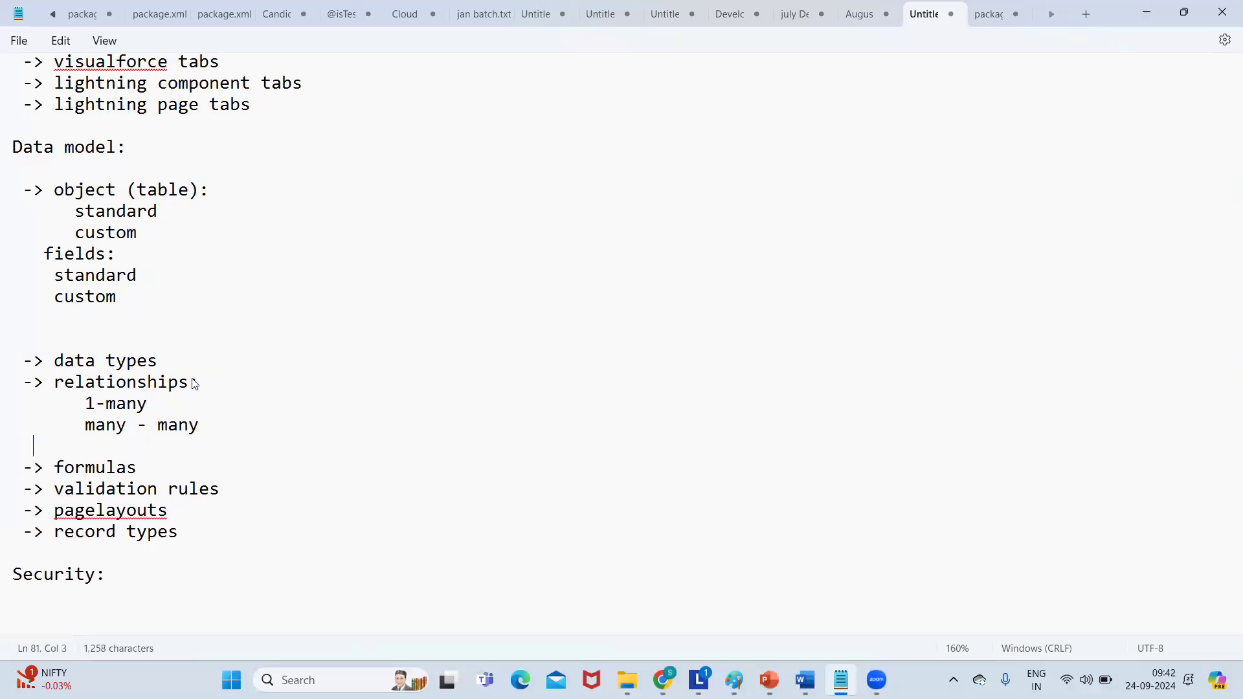
type("hirarchial")
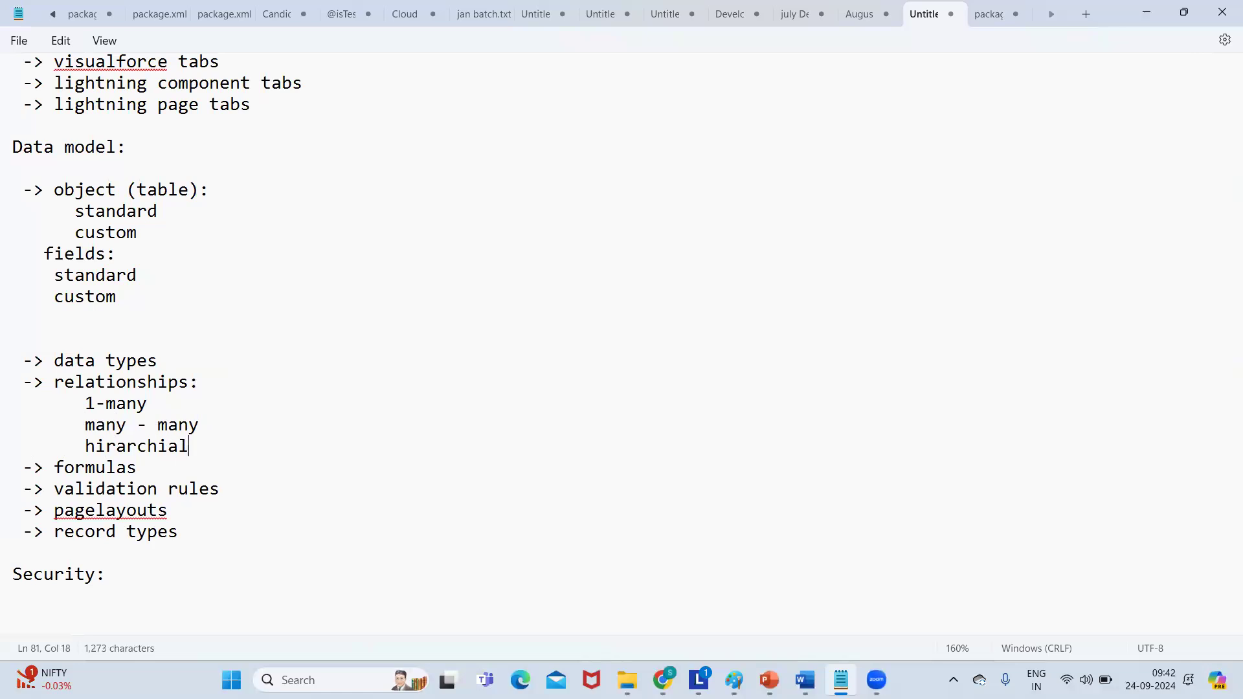
key("Return")
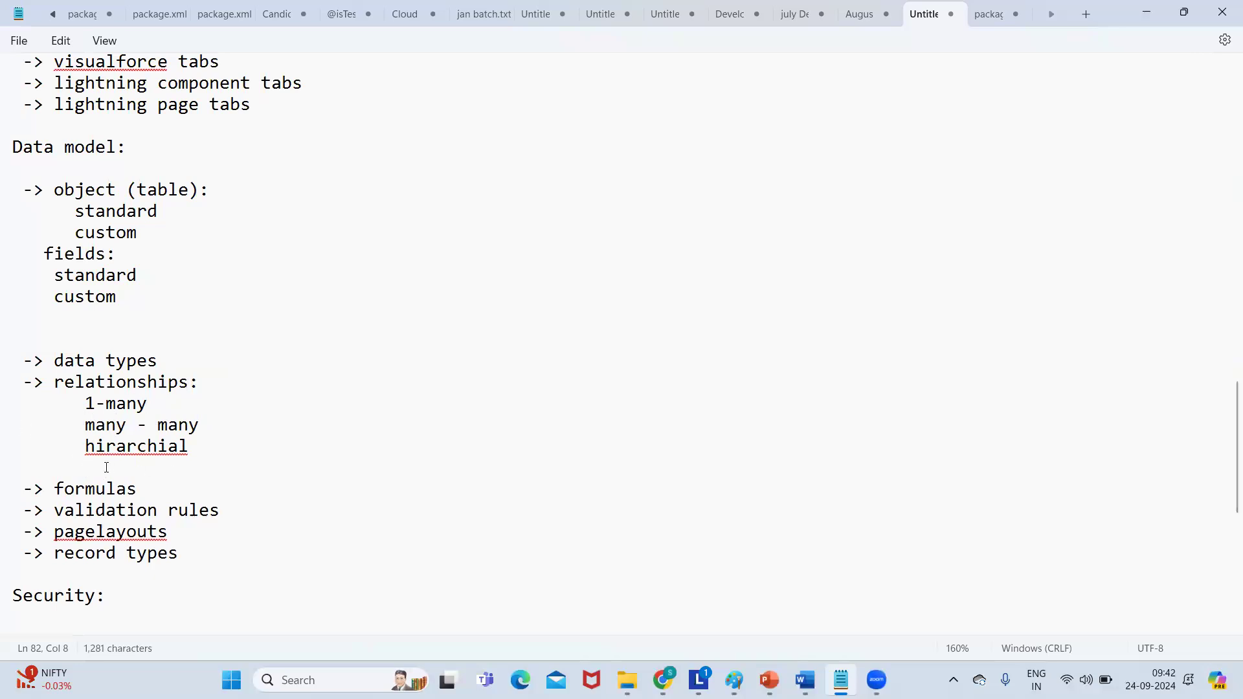
type("external lookup")
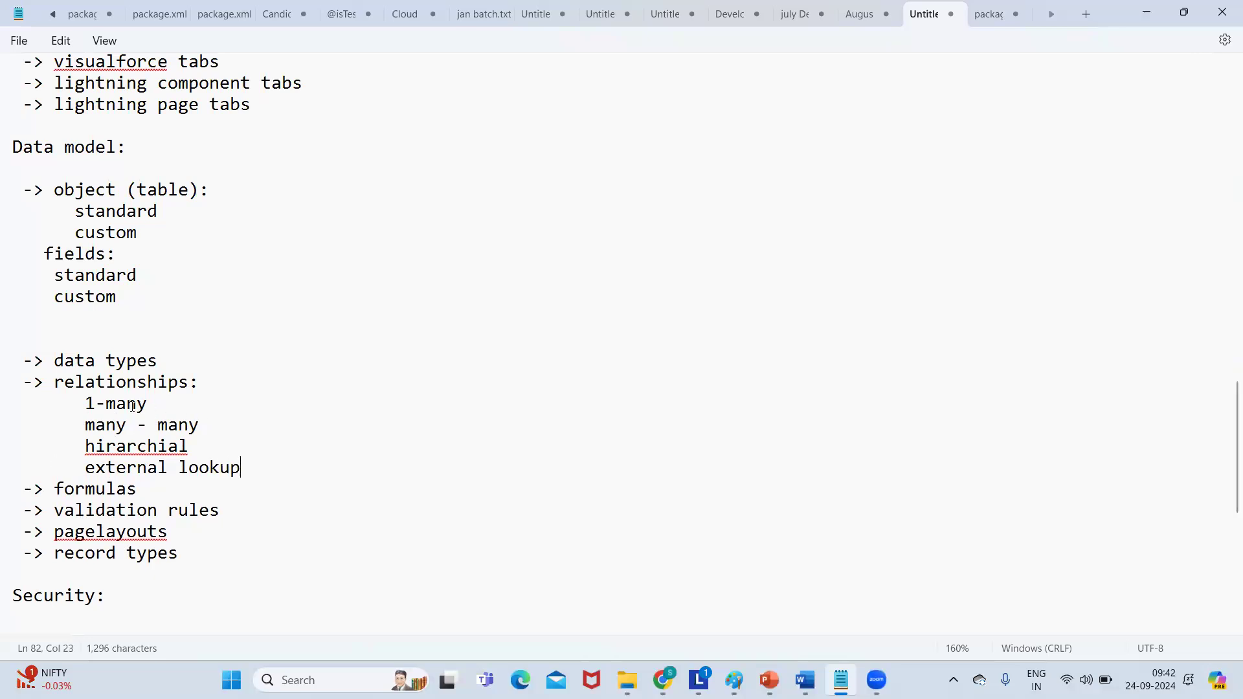
Add a colon after 1-many and list lookup and master-detail beneath it.
left_click(156, 405)
type(":")
key("Return")
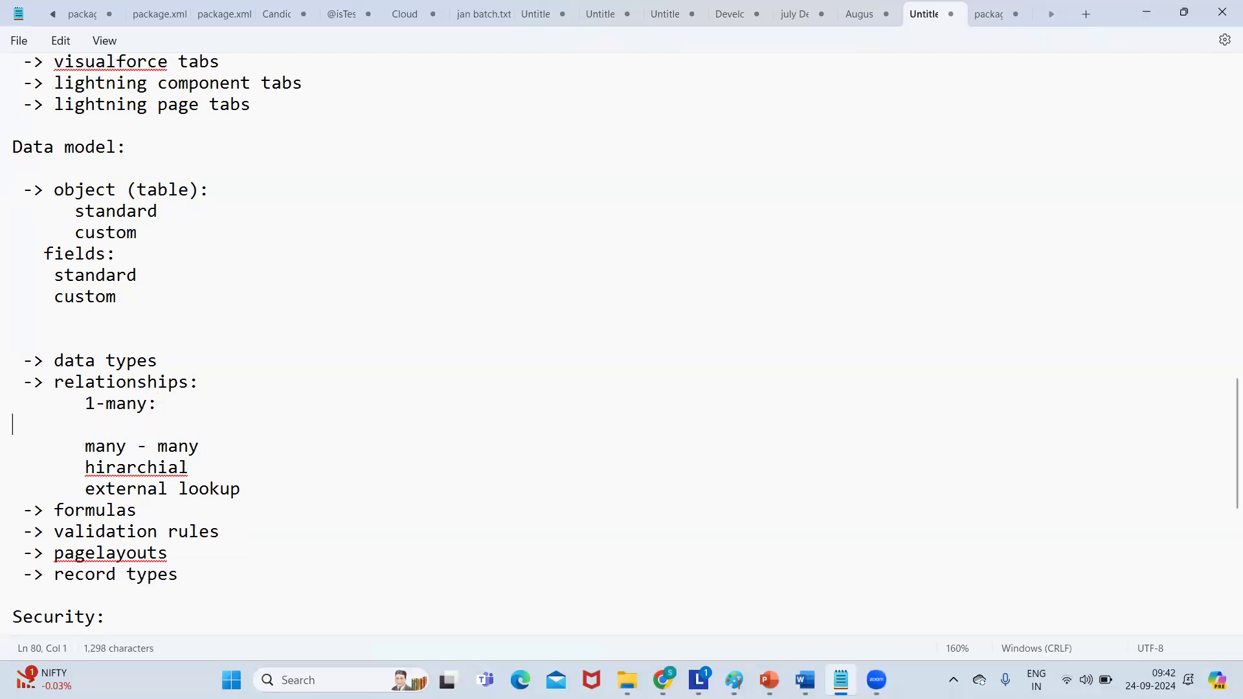
type("loo")
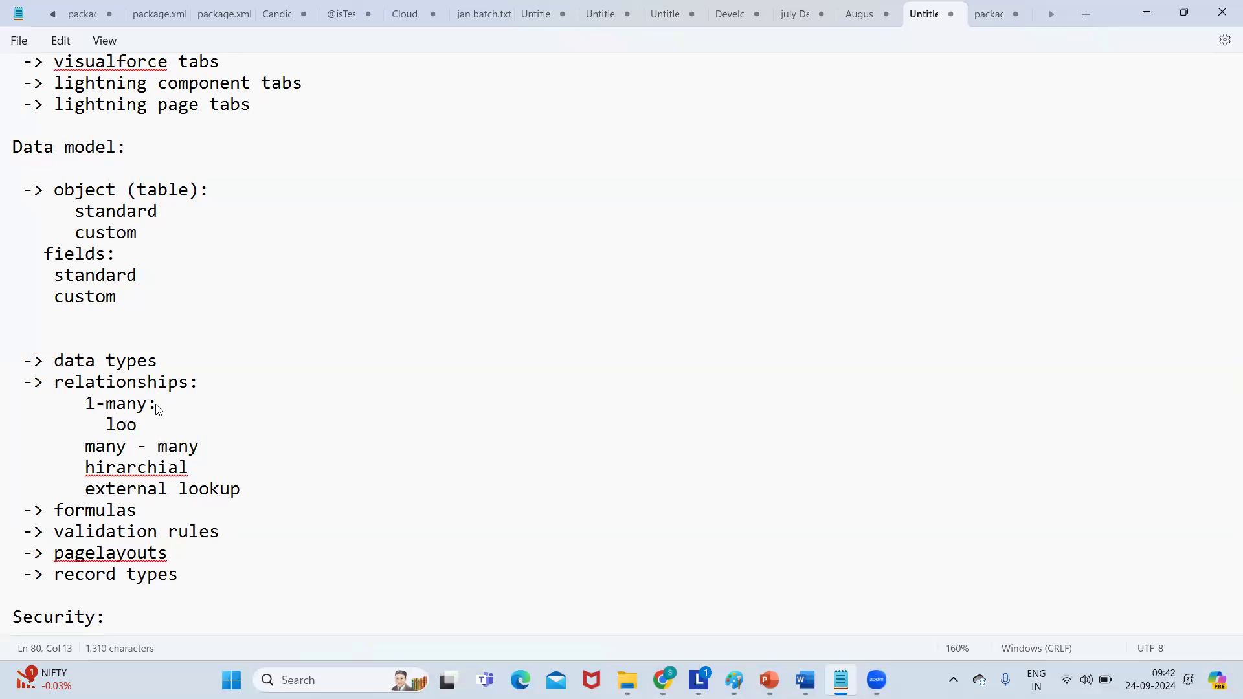
type("kup")
key("Return")
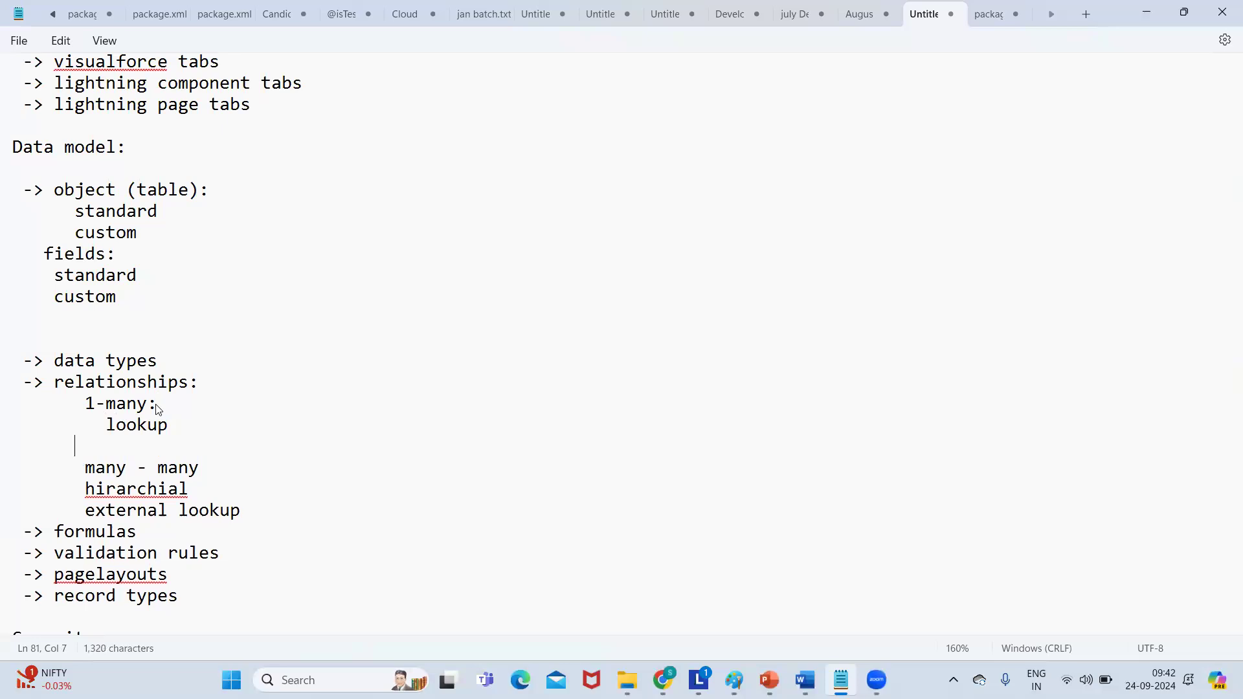
type("master-detail")
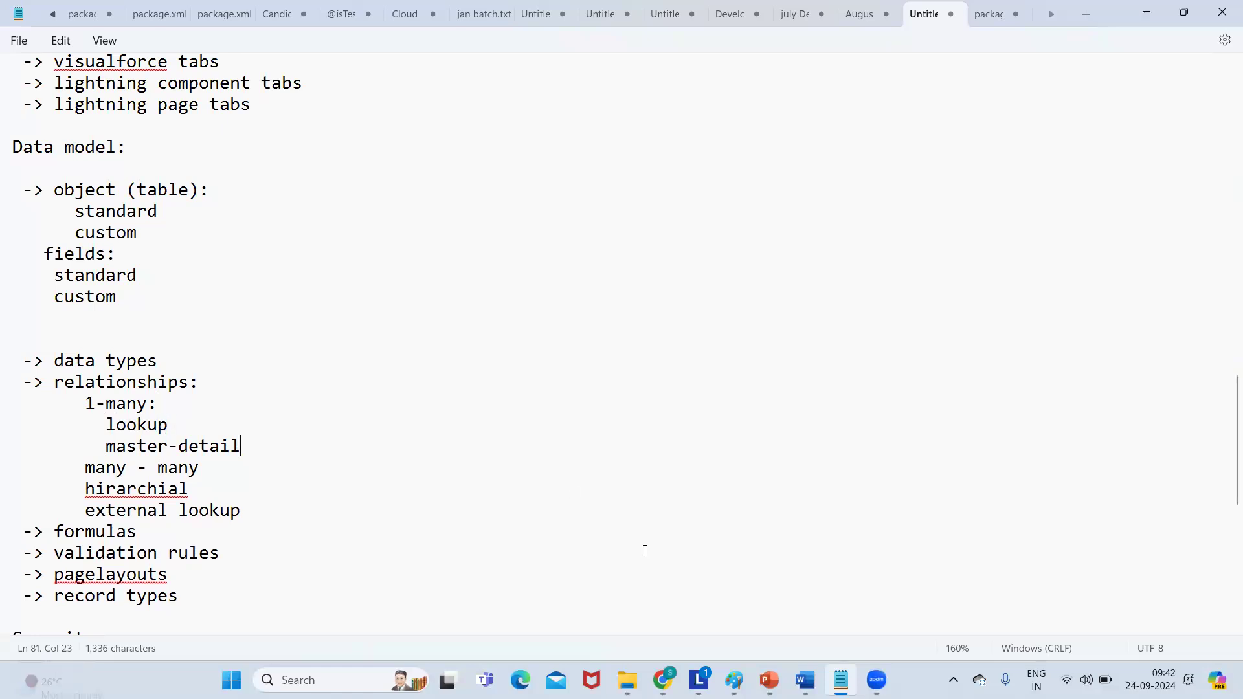
mouse_move(736, 678)
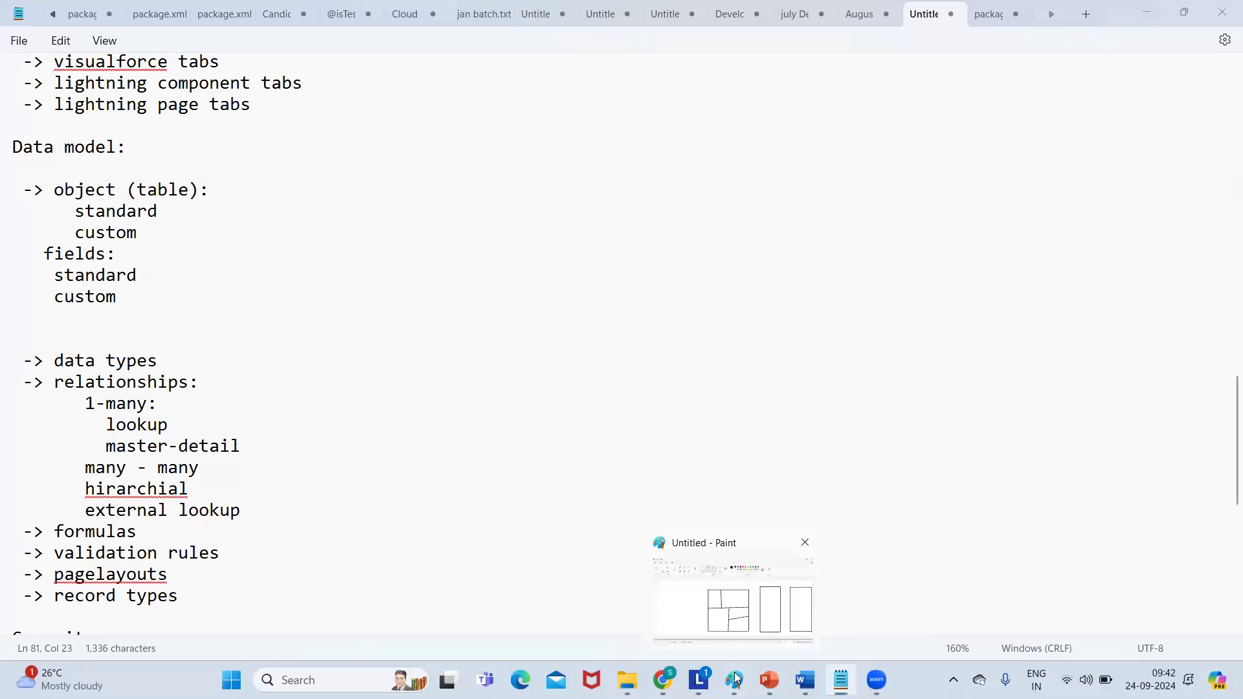
Start a new blank Paint canvas, discarding the old sketch without saving.
left_click(731, 596)
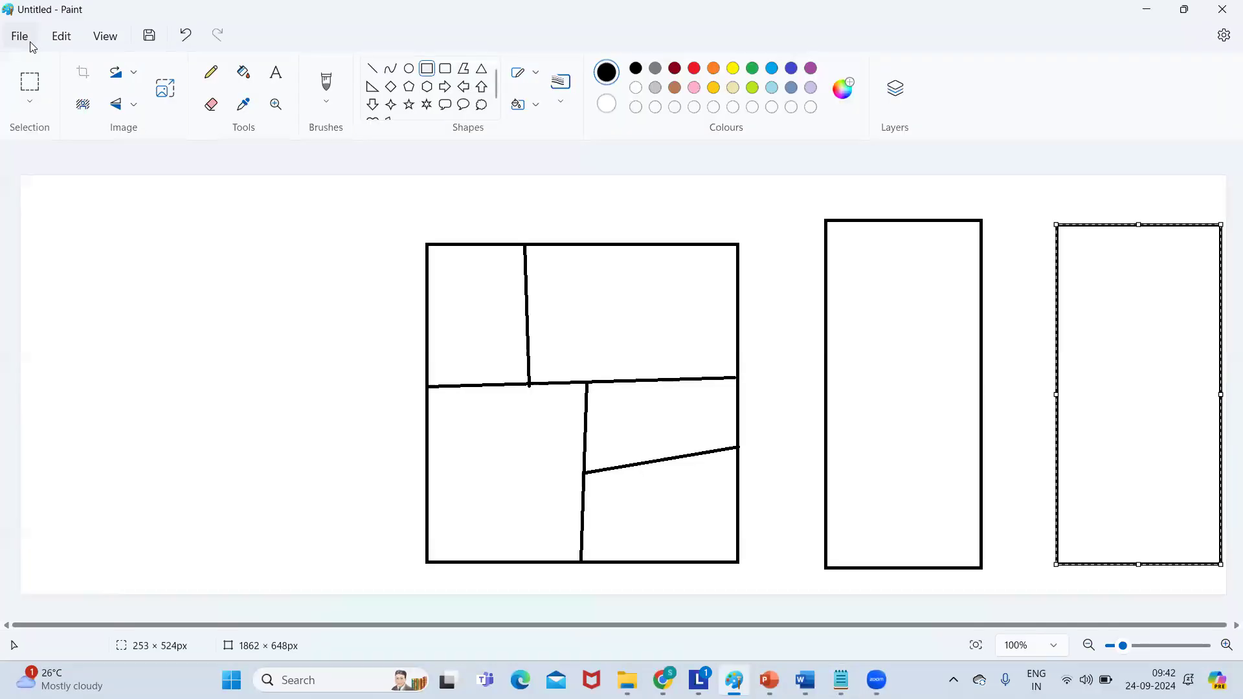
left_click(20, 35)
left_click(65, 75)
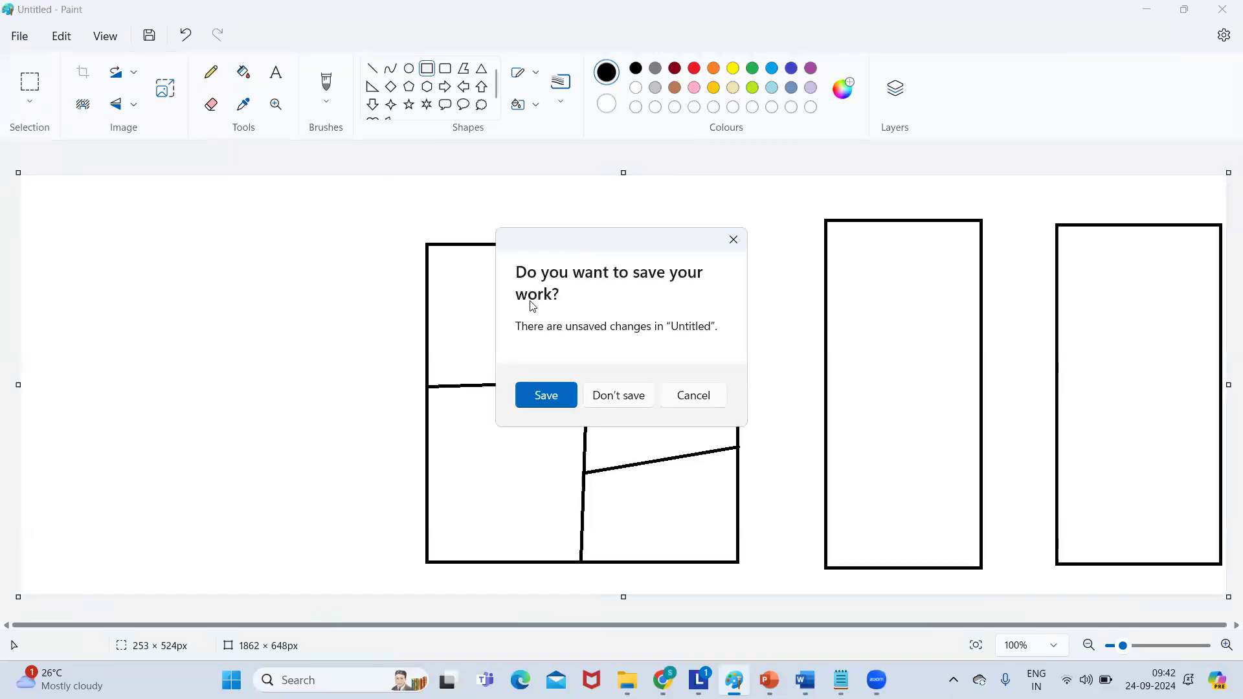
left_click(639, 404)
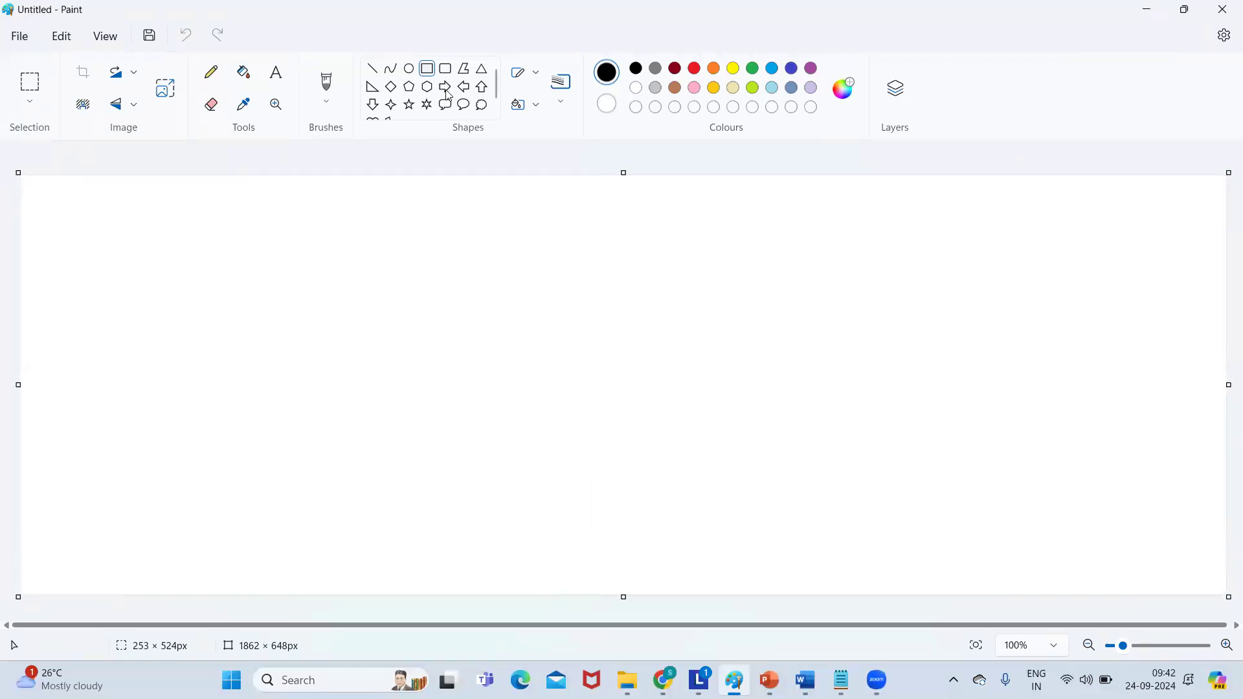
Draw two tall side-by-side rectangles representing the two tables.
left_click_drag(244, 253, 417, 516)
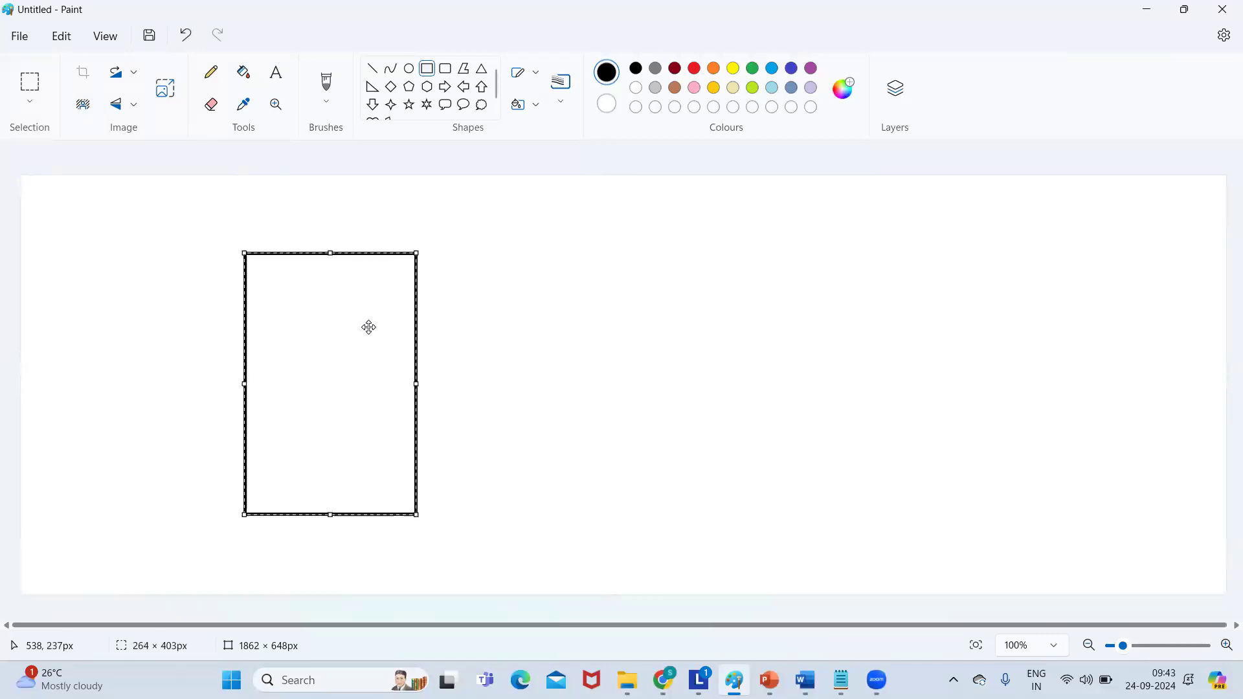
left_click_drag(606, 247, 652, 342)
left_click(588, 249)
left_click_drag(588, 249, 726, 521)
left_click(312, 309)
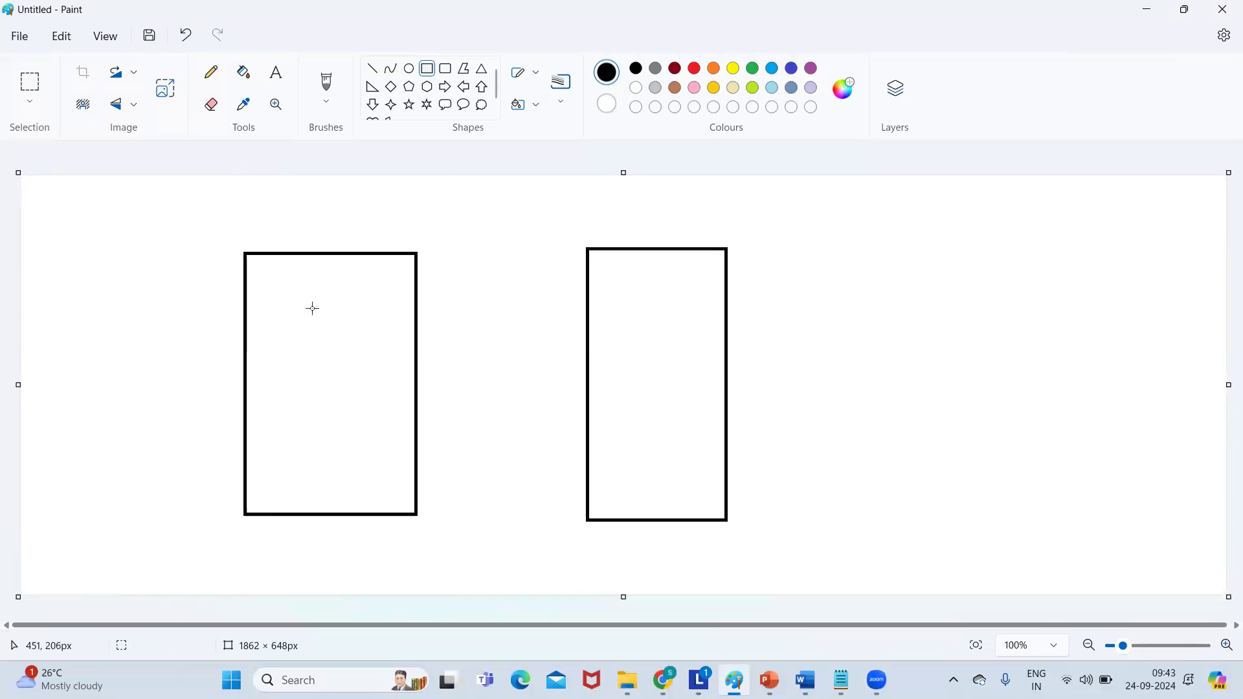
Draw four field bars stacked inside the left table.
left_click(430, 71)
left_click_drag(266, 283, 369, 295)
left_click_drag(267, 322, 379, 339)
left_click_drag(268, 362, 386, 381)
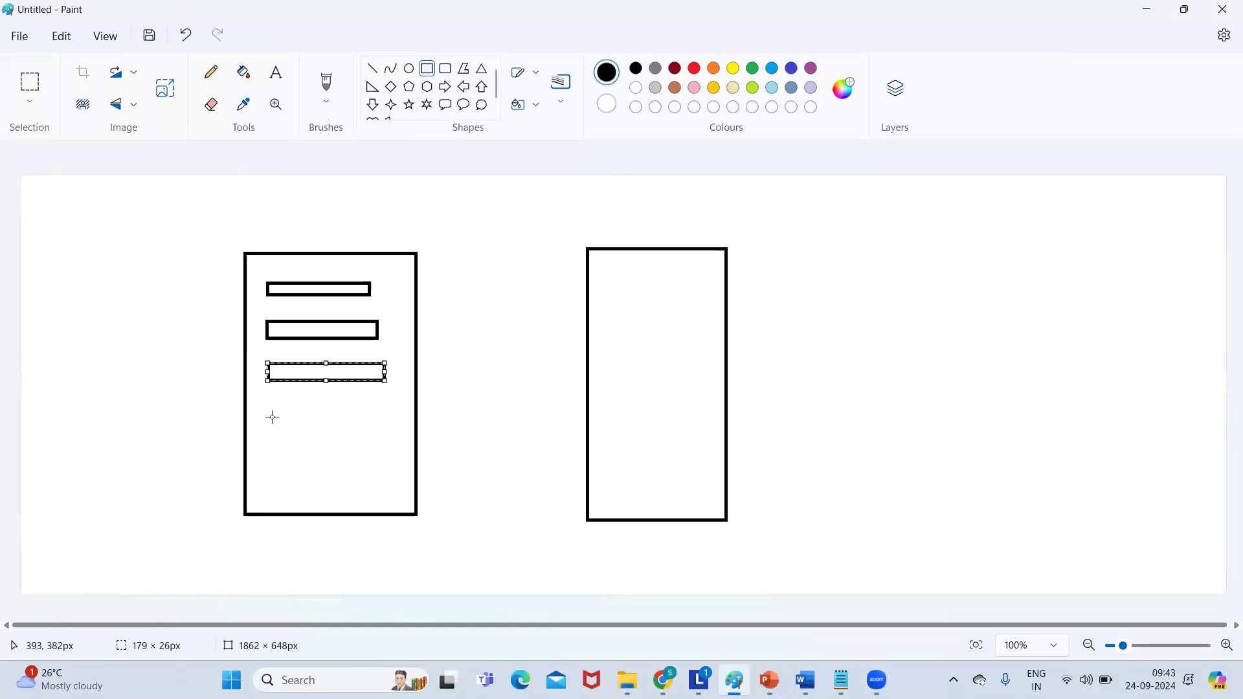
left_click_drag(266, 412, 381, 432)
left_click(520, 298)
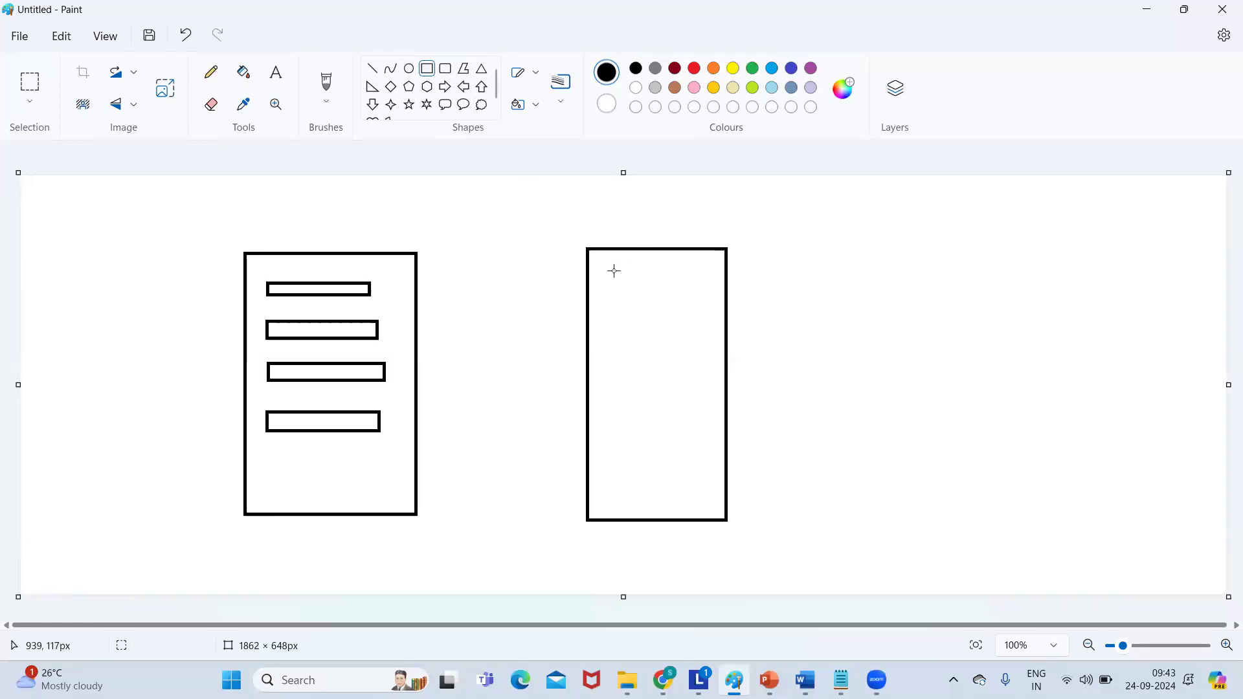
Draw seven field bars stacked inside the right table.
mouse_move(608, 270)
left_mouse_down()
mouse_move(692, 291)
mouse_move(710, 282)
mouse_move(612, 305)
left_mouse_up()
left_click(611, 305)
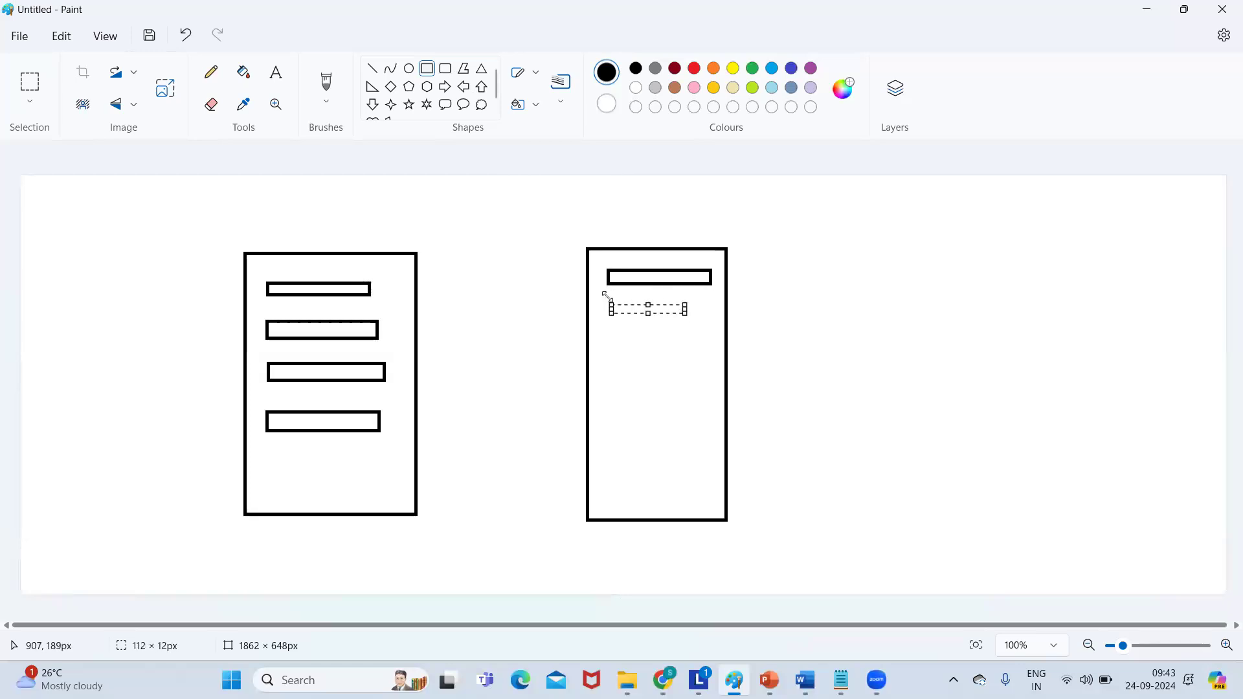
key("Delete")
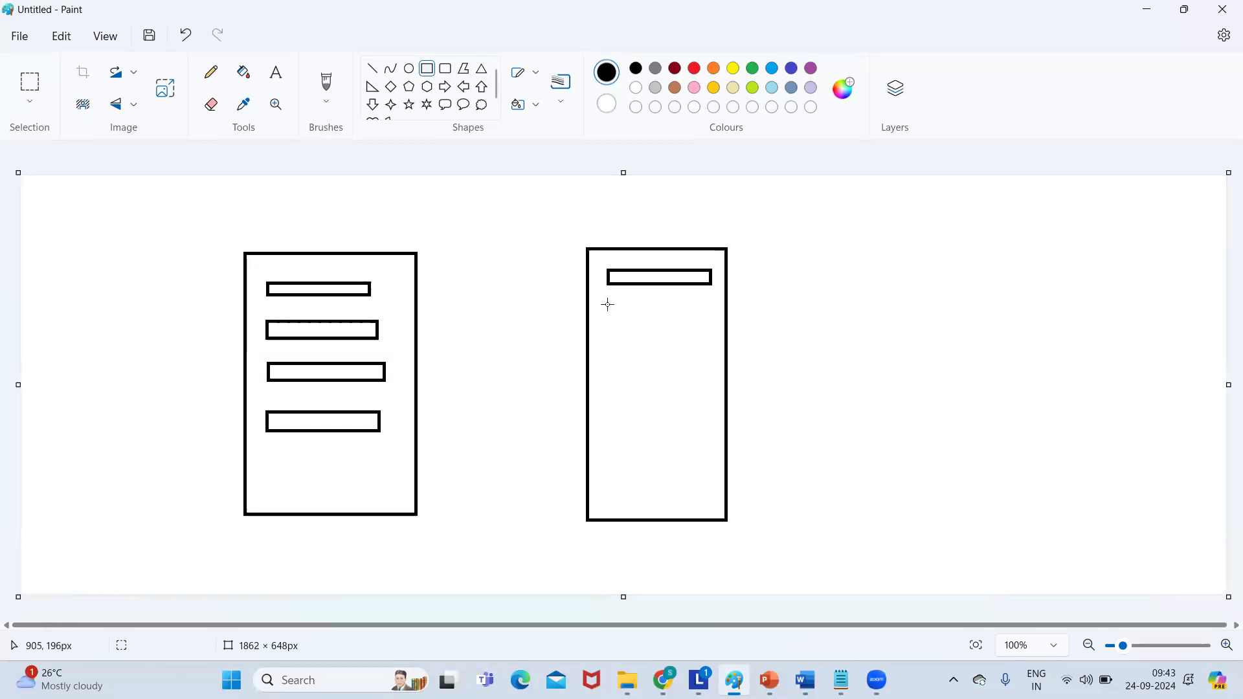
left_click_drag(606, 303, 712, 317)
left_click(606, 338)
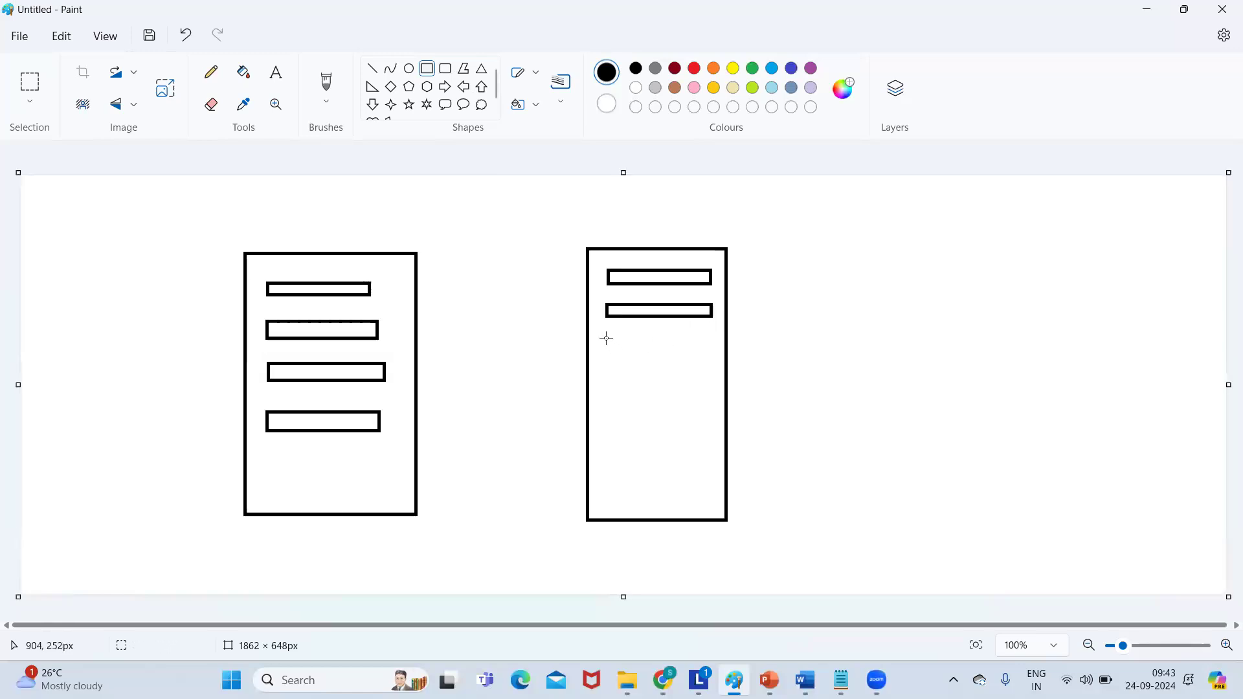
left_click(606, 334)
left_click(611, 334)
left_click(645, 343)
left_click_drag(609, 337, 713, 353)
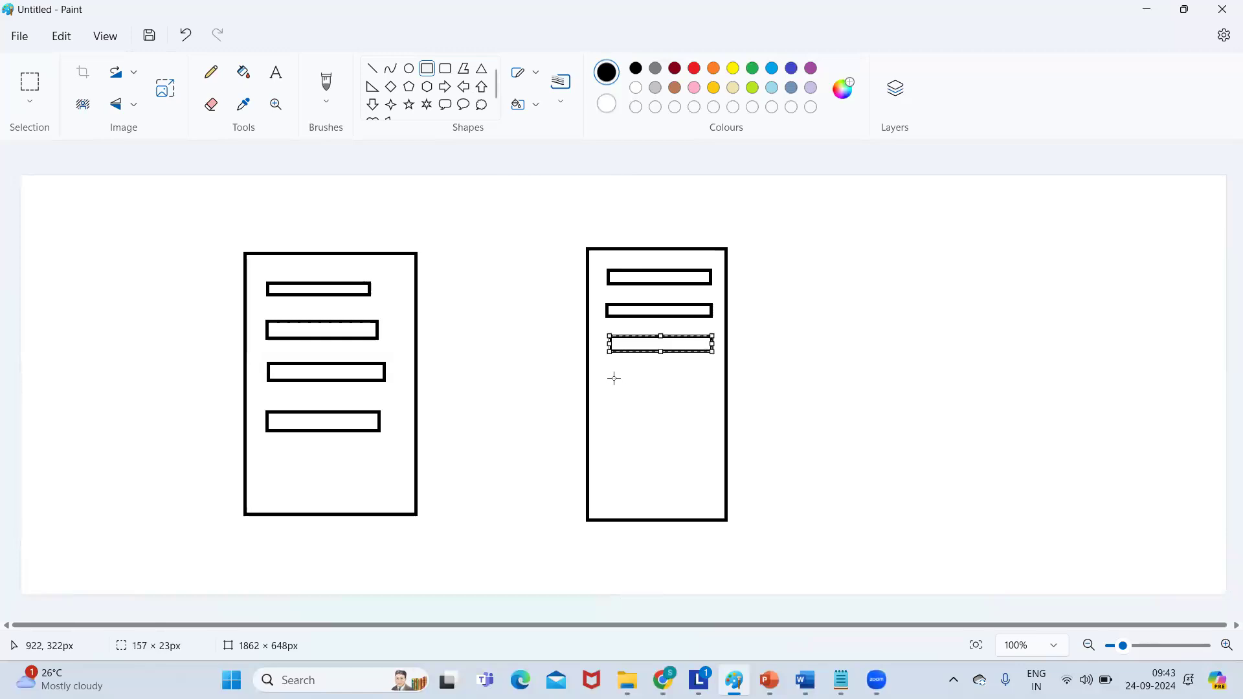
left_click_drag(608, 370, 712, 379)
left_click_drag(603, 402, 710, 412)
left_click_drag(604, 435, 710, 446)
left_click_drag(605, 470, 713, 480)
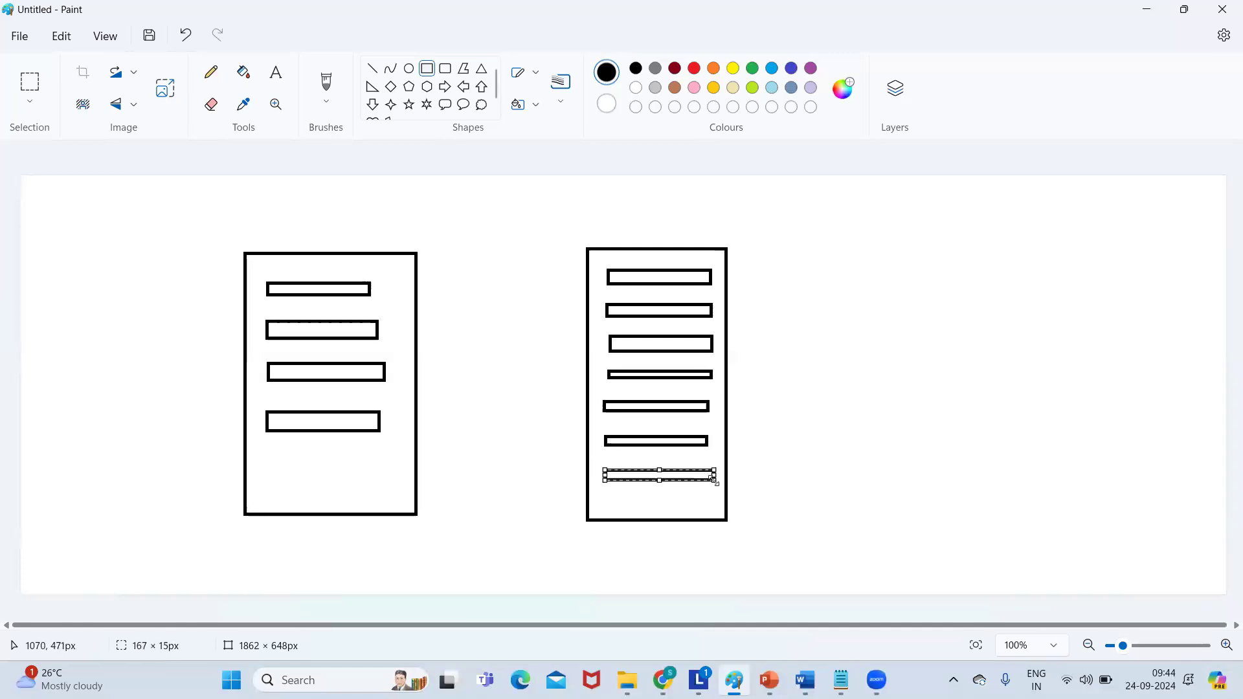
Draw straight lines from the left table's top bar to the right table's third, fourth and fifth bars.
left_click(372, 70)
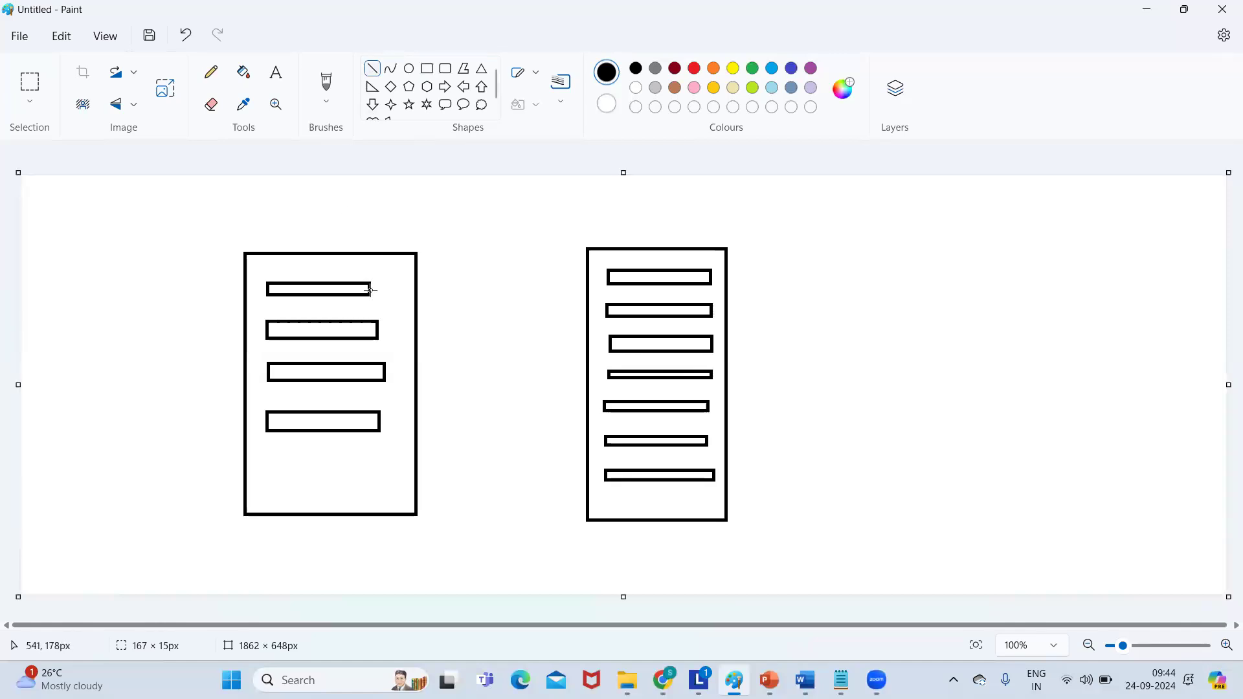
left_click(371, 290)
mouse_move(371, 291)
left_mouse_down()
mouse_move(453, 295)
mouse_move(601, 341)
left_mouse_up()
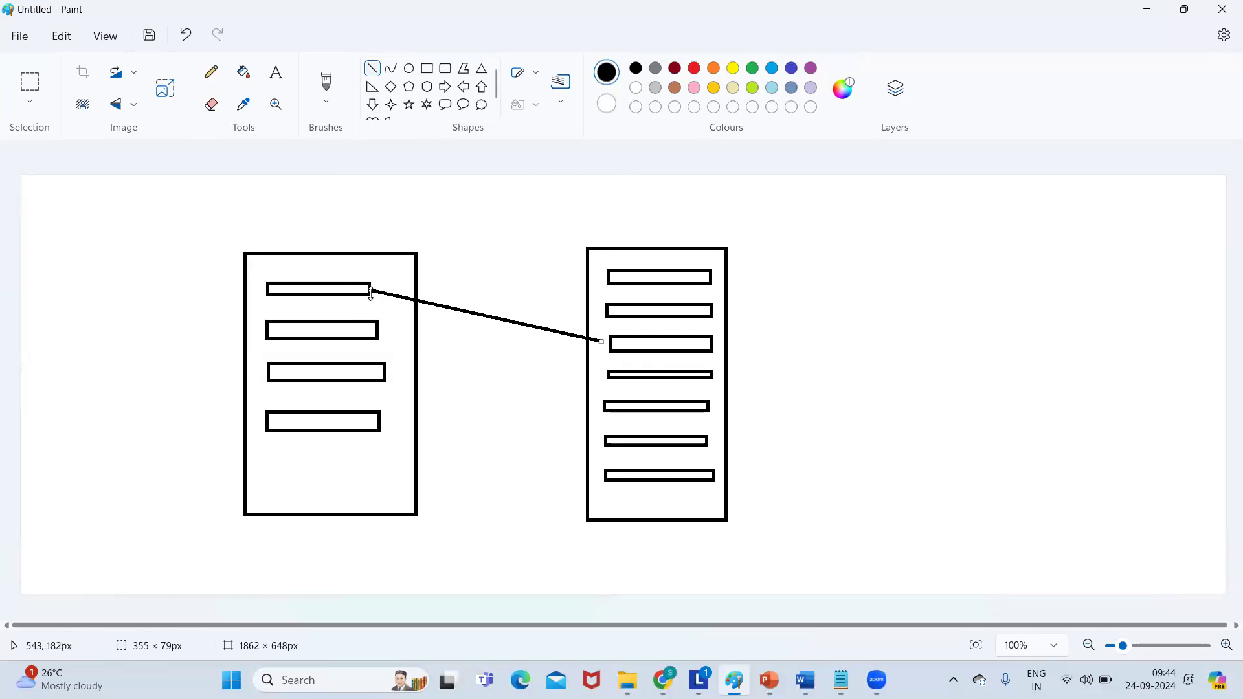
left_click(436, 215)
left_click_drag(370, 292, 606, 374)
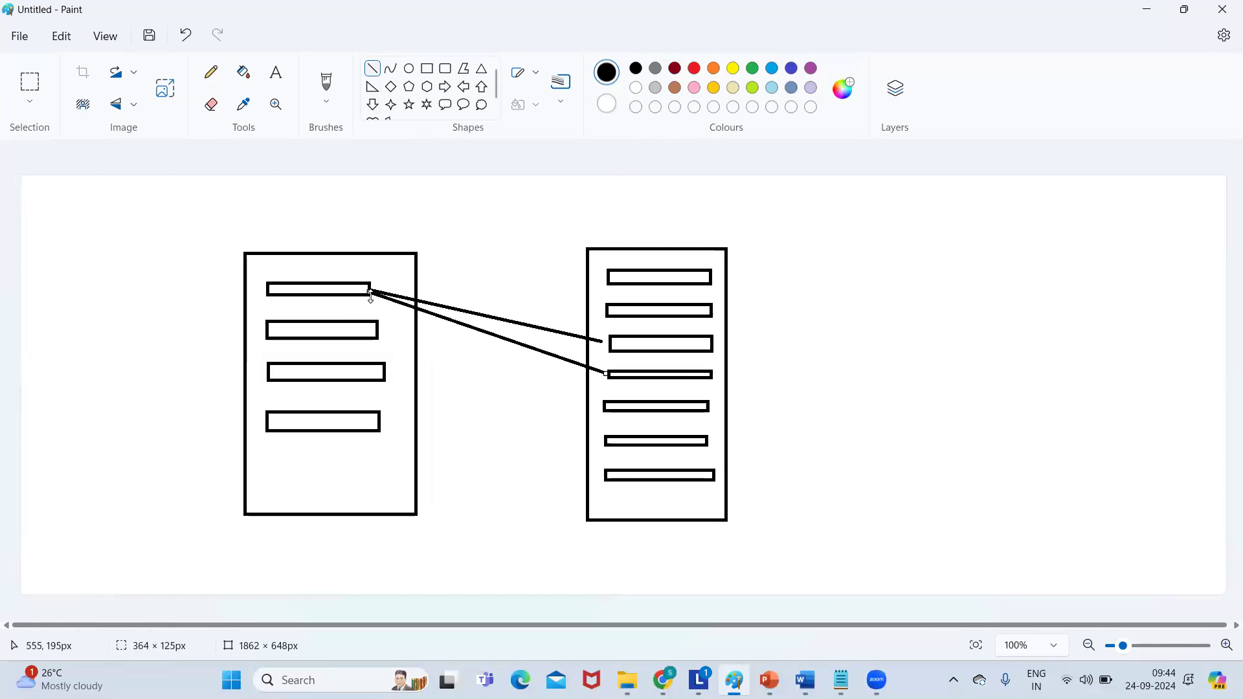
left_click(456, 265)
left_click_drag(371, 292, 603, 407)
left_click(429, 353)
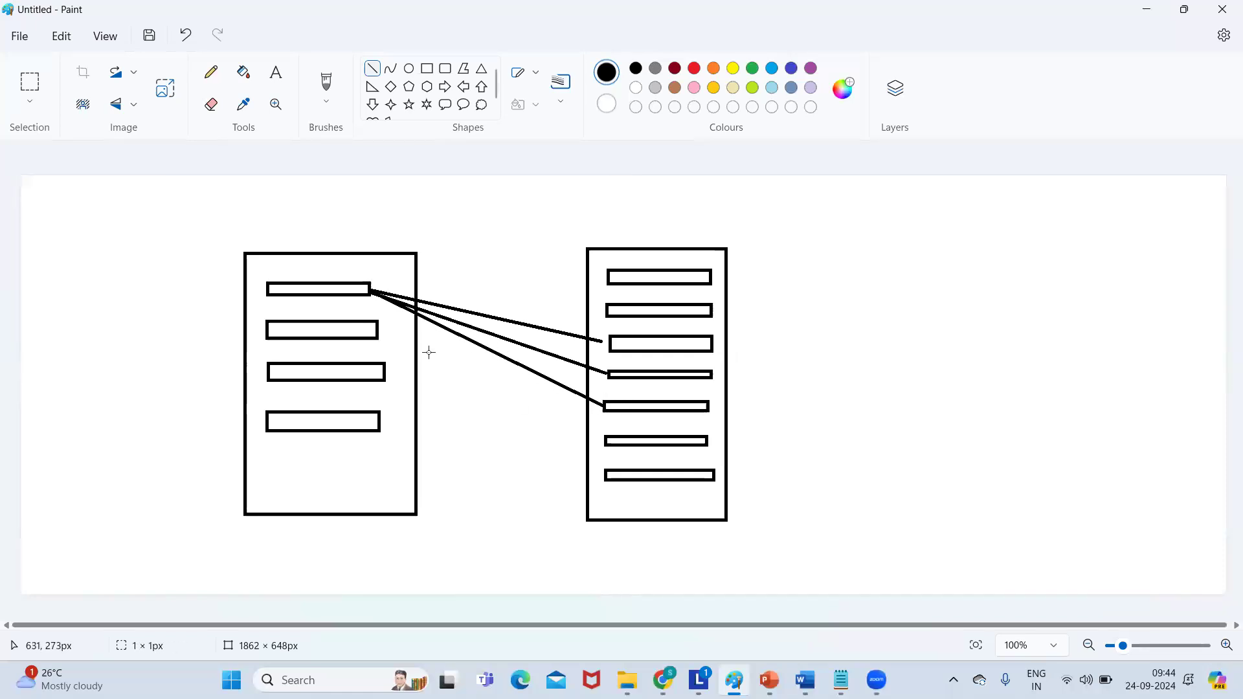
Connect the second left bar to right bars one and six, and the third to seven and two.
left_click_drag(378, 325, 605, 276)
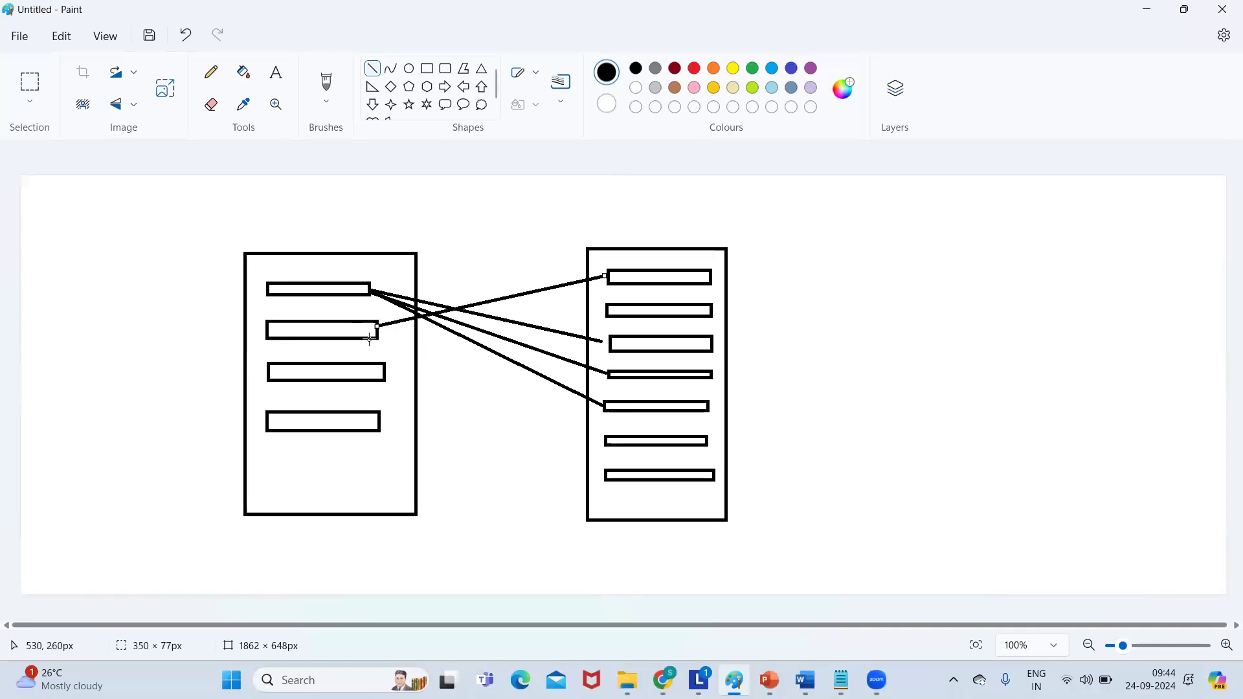
mouse_move(376, 332)
left_mouse_down()
mouse_move(521, 307)
mouse_move(381, 329)
left_mouse_up()
left_click(444, 359)
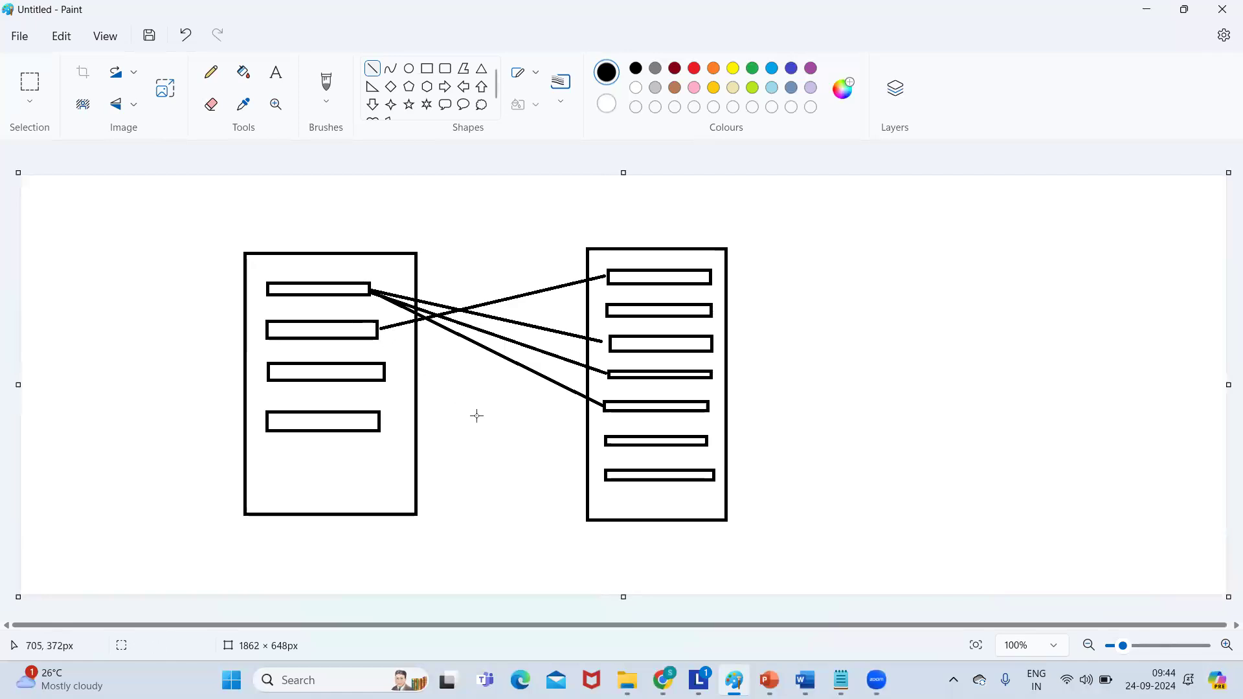
mouse_move(380, 332)
left_mouse_down()
mouse_move(477, 409)
mouse_move(601, 441)
left_mouse_up()
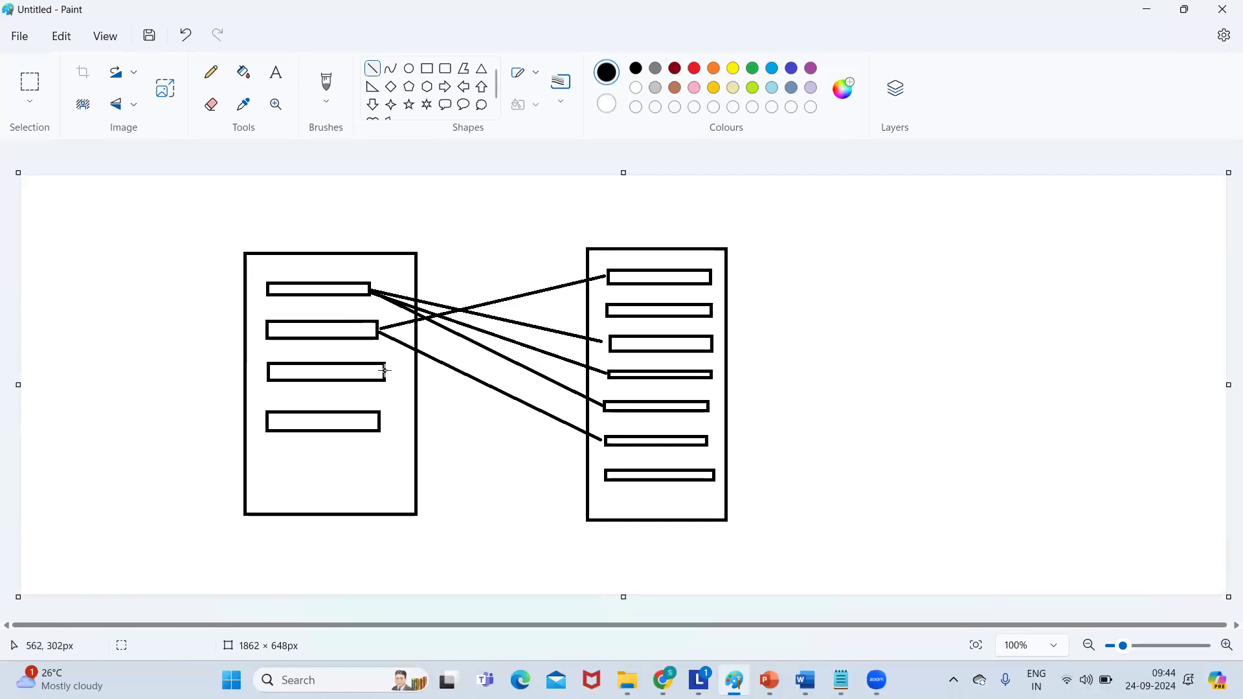
mouse_move(385, 370)
left_mouse_down()
mouse_move(393, 386)
mouse_move(604, 476)
left_mouse_up()
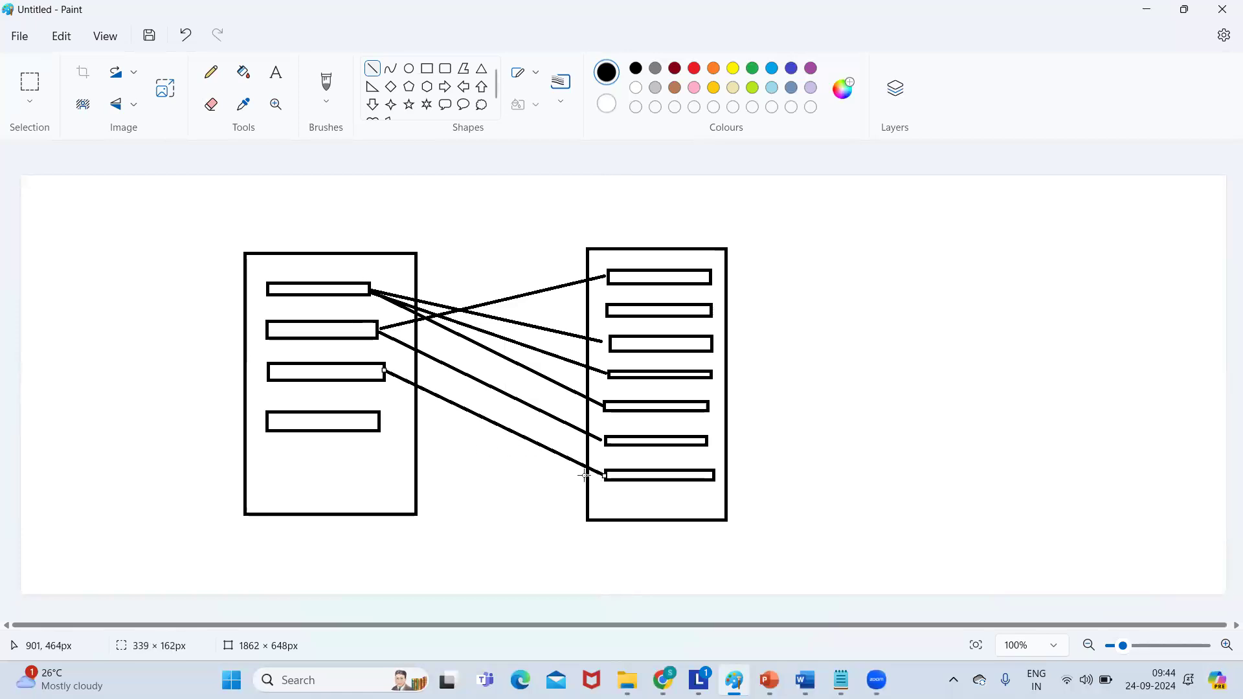
left_click(444, 373)
left_click_drag(386, 371, 609, 308)
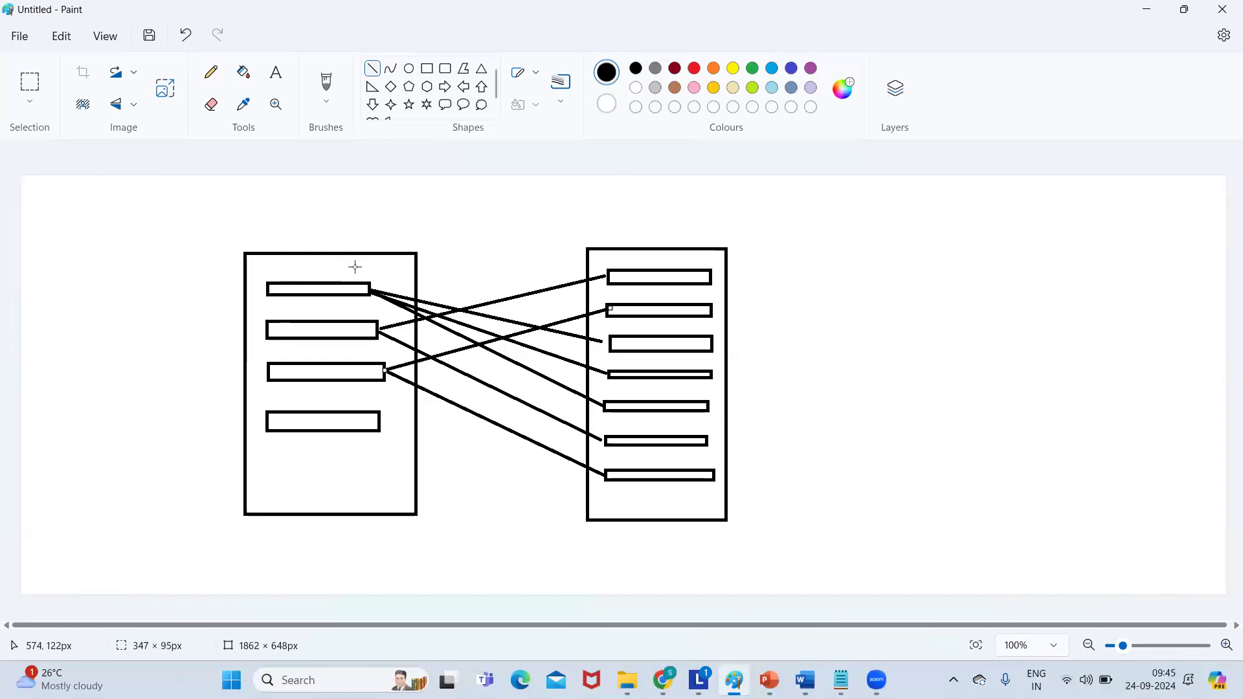
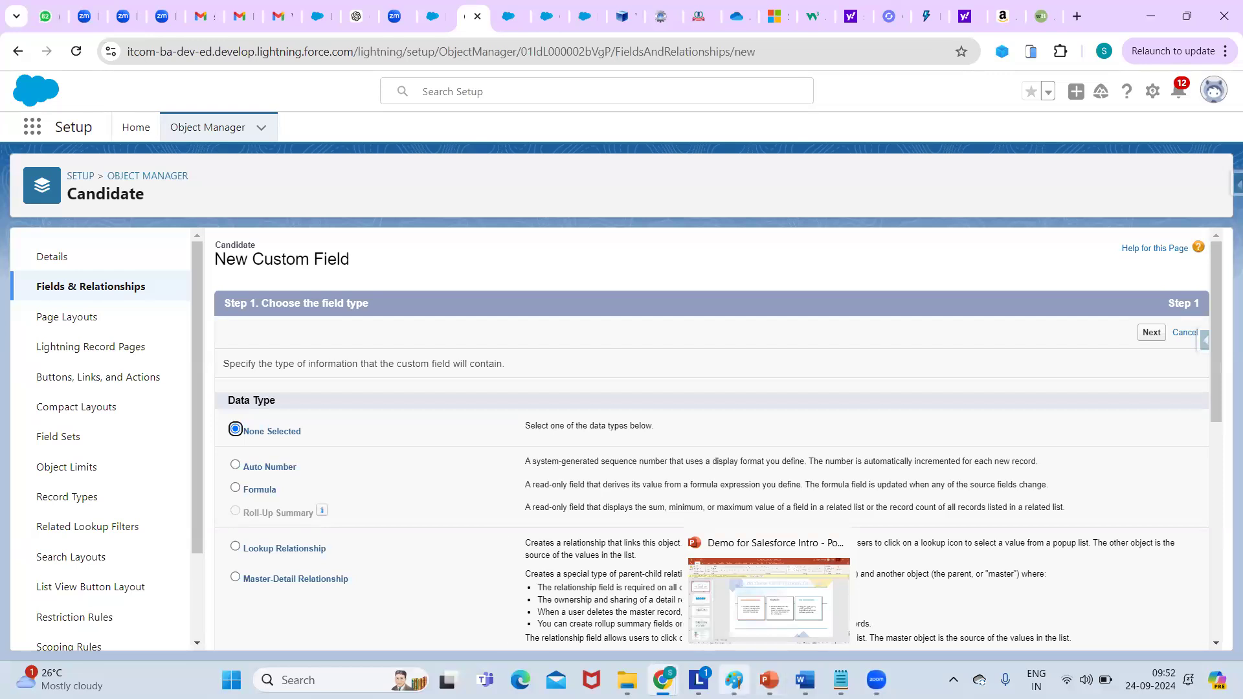
Switch to the Notepad notes on lookup and master-detail relationships.
left_click(841, 680)
Select the master-detail feature lines in the notes, then clear the selection.
left_click(116, 491)
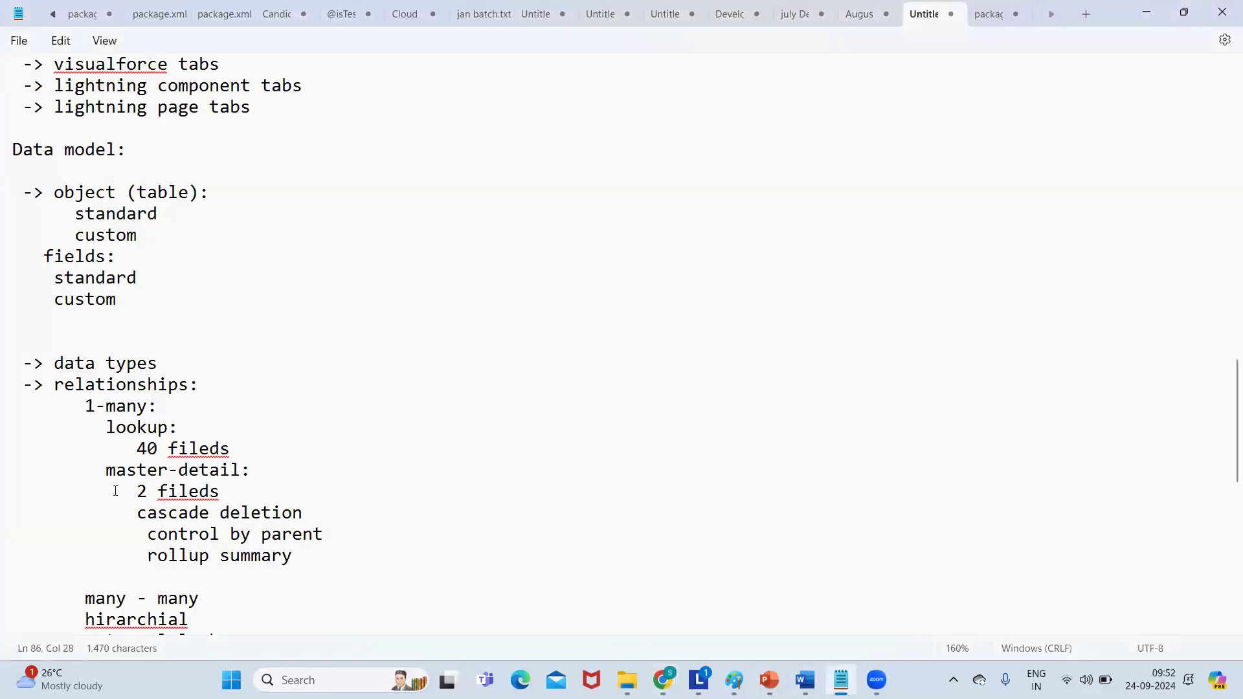
key("shift+Down")
key("shift+Down")
key("shift+Down")
key("shift+Down")
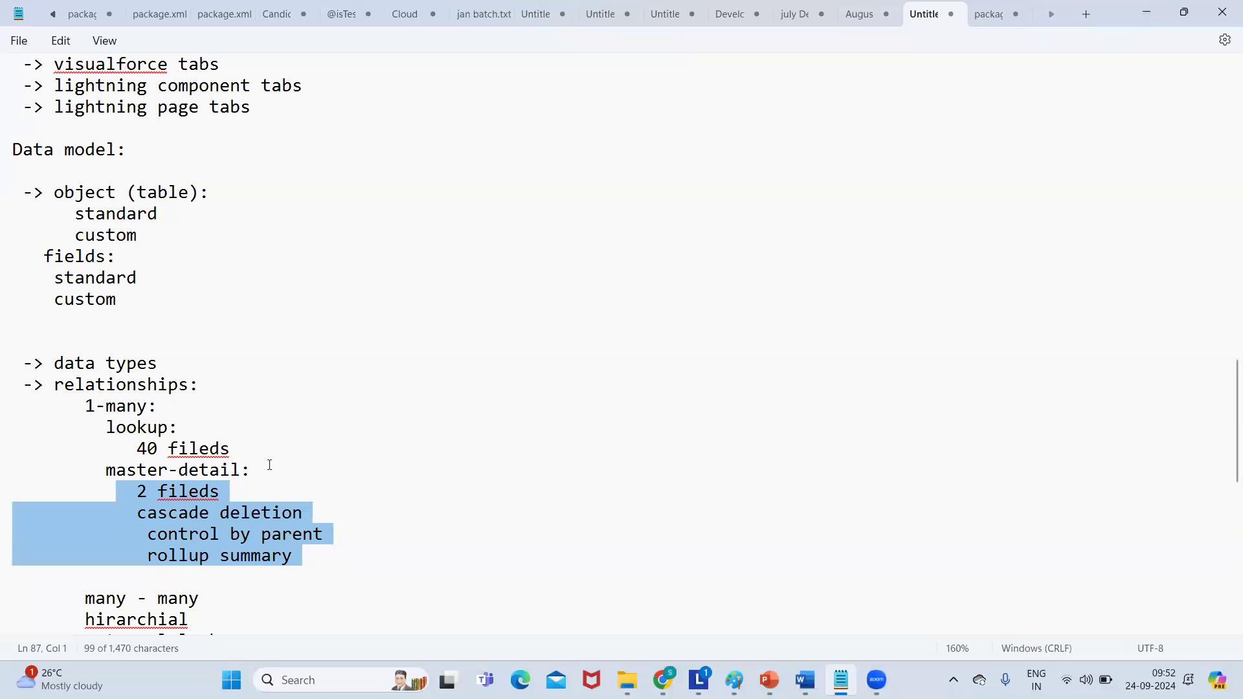
left_click_drag(132, 510, 304, 575)
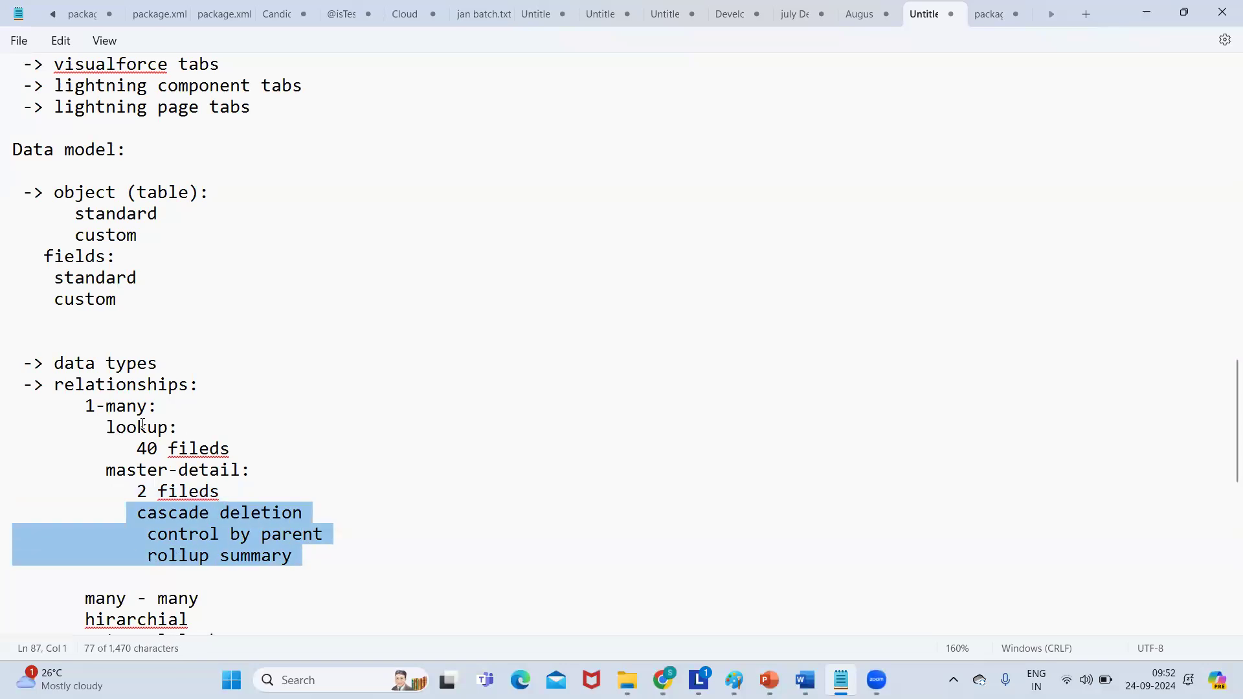
left_click(233, 450)
left_click(131, 514)
left_click(297, 576, "shift")
left_click(241, 452)
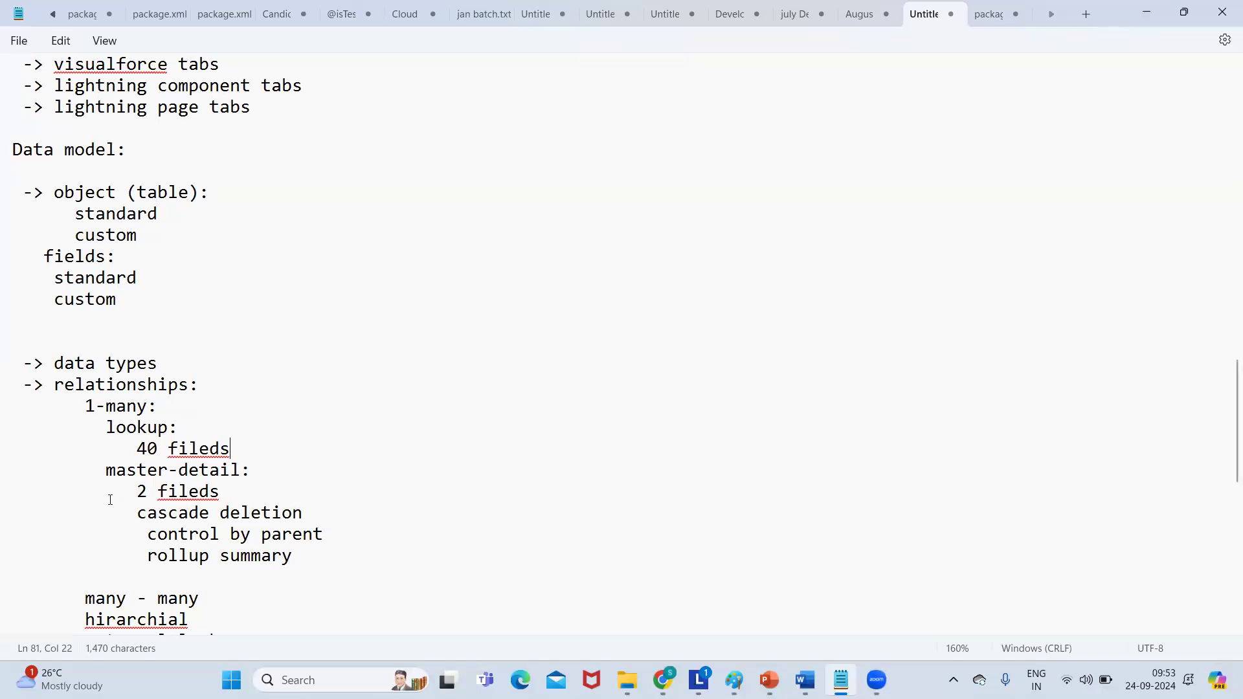
Highlight the cascade deletion and rollup summary lines of the master-detail notes.
left_click(157, 506)
left_click(129, 492)
double_click(130, 513)
left_click_drag(186, 521, 219, 529)
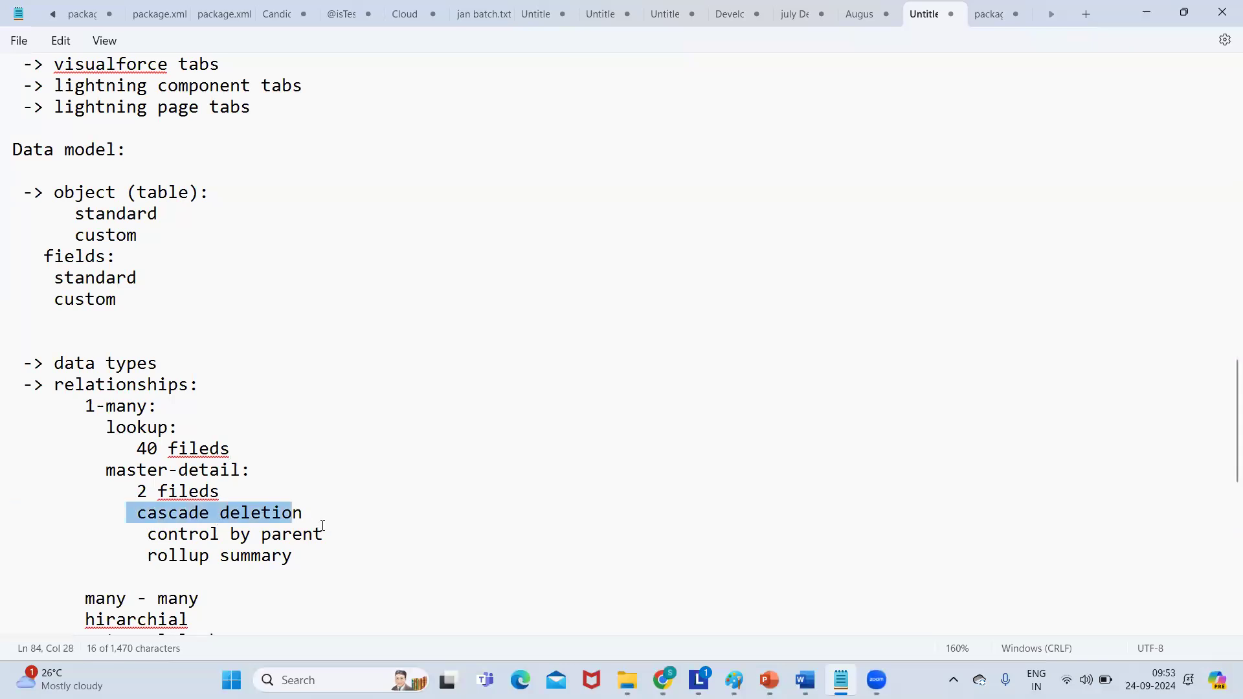
left_click_drag(140, 560, 295, 560)
key("Up")
key("Up")
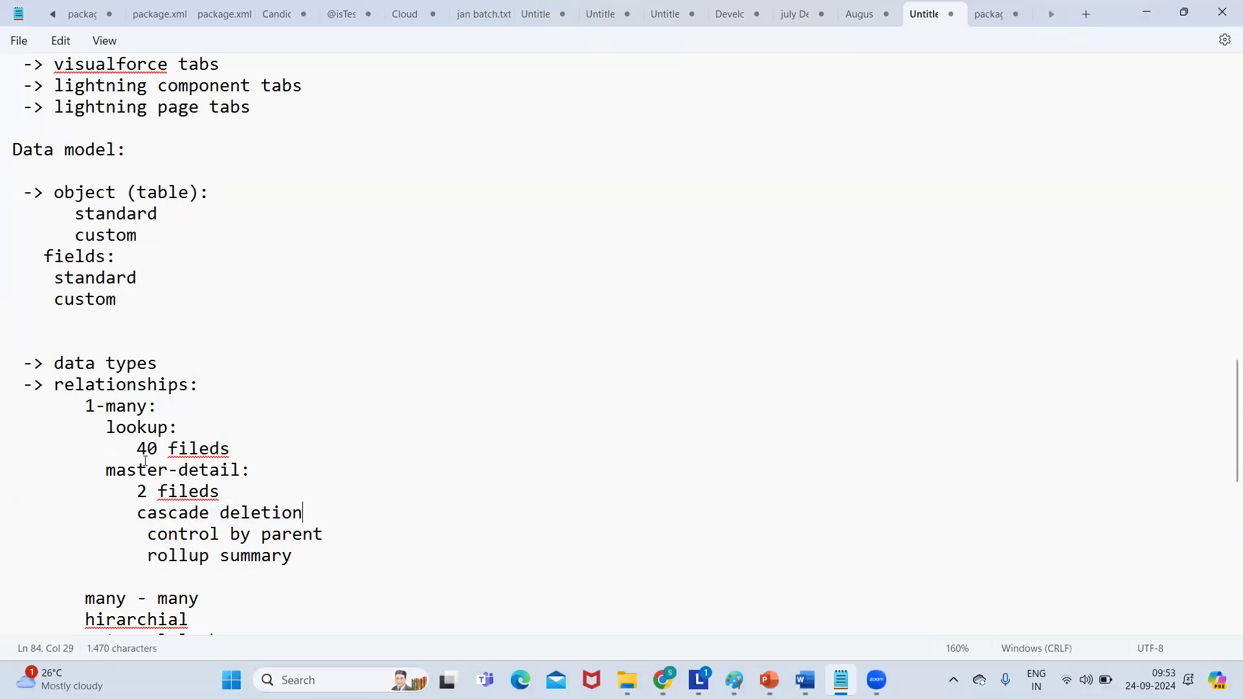
Back in Salesforce, search Object Manager for 'recr' to check for a Recruiter object.
left_click(1152, 11)
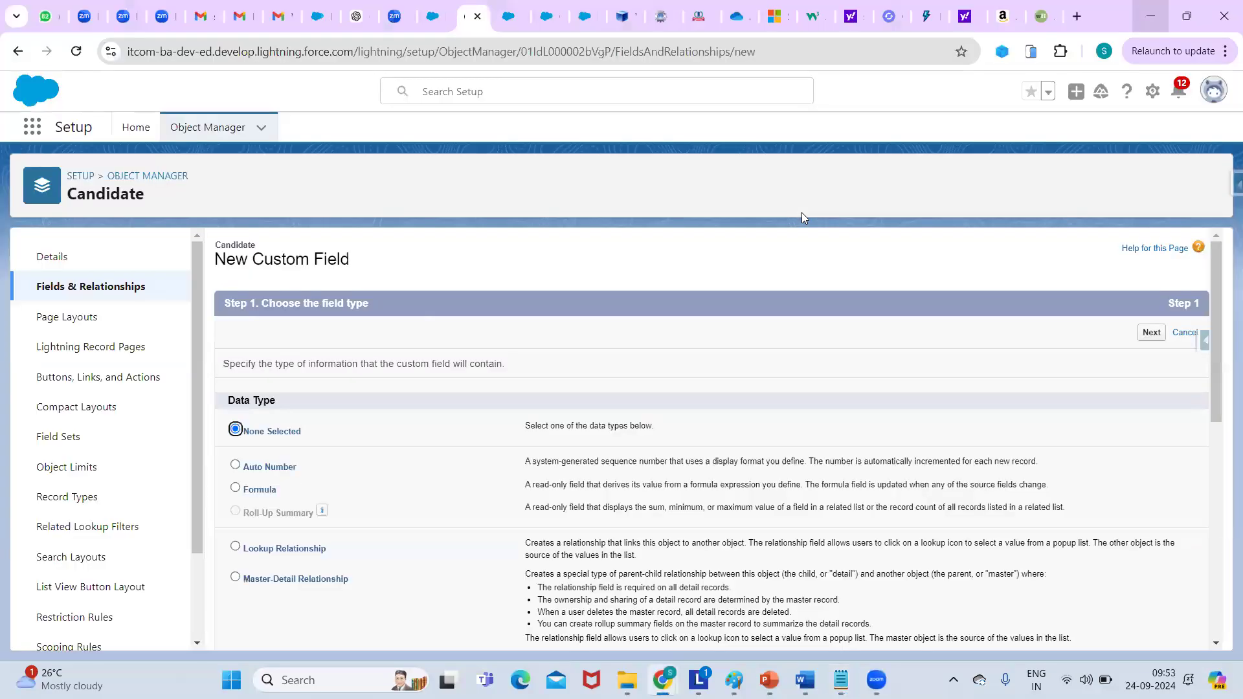
left_click(195, 304)
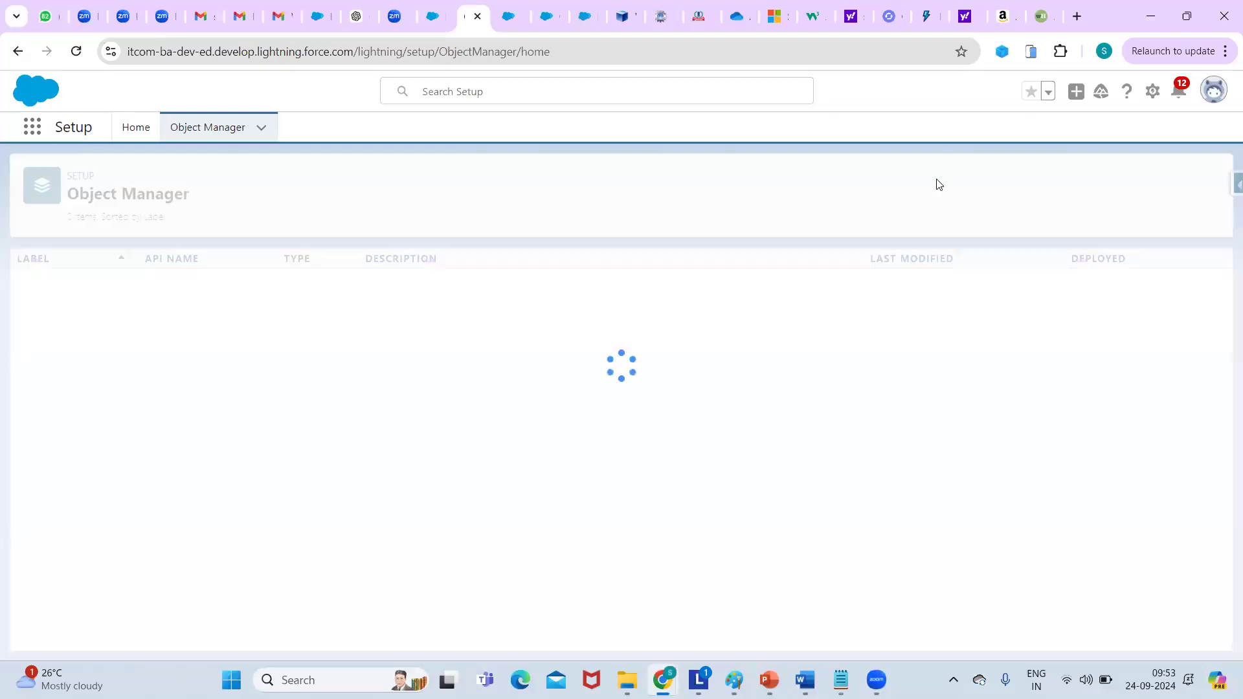
left_click(937, 184)
type("recr")
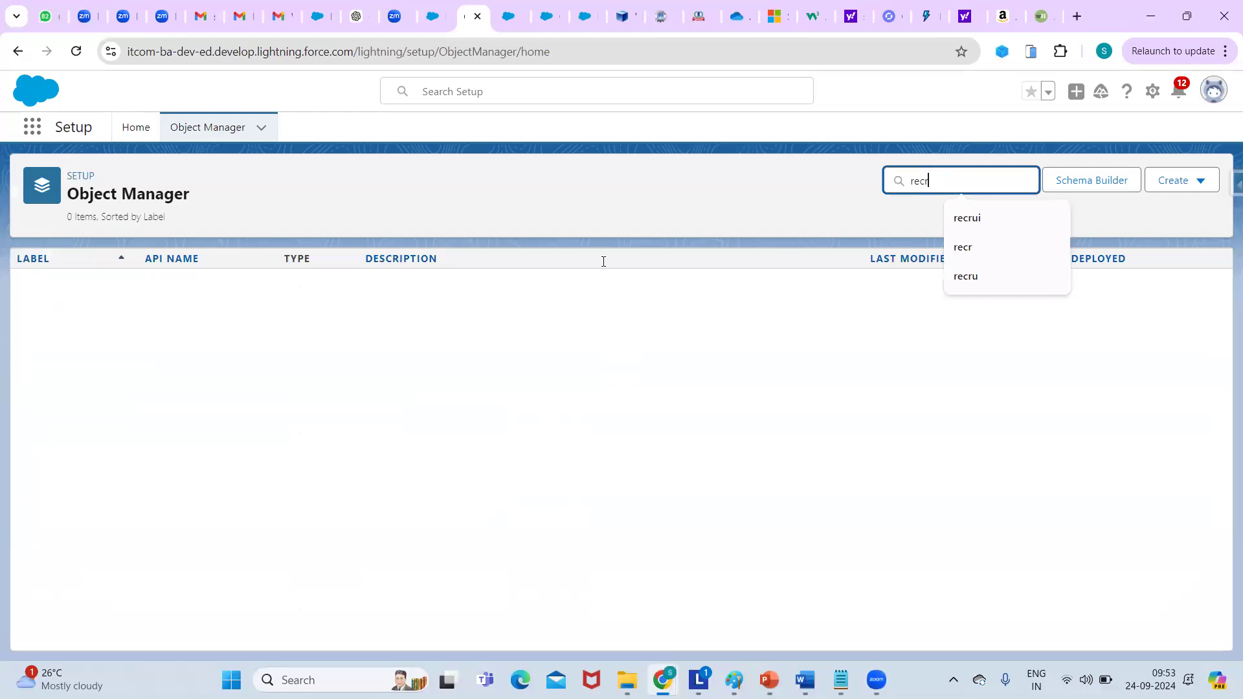
key("BackSpace")
key("BackSpace")
key("BackSpace")
key("BackSpace")
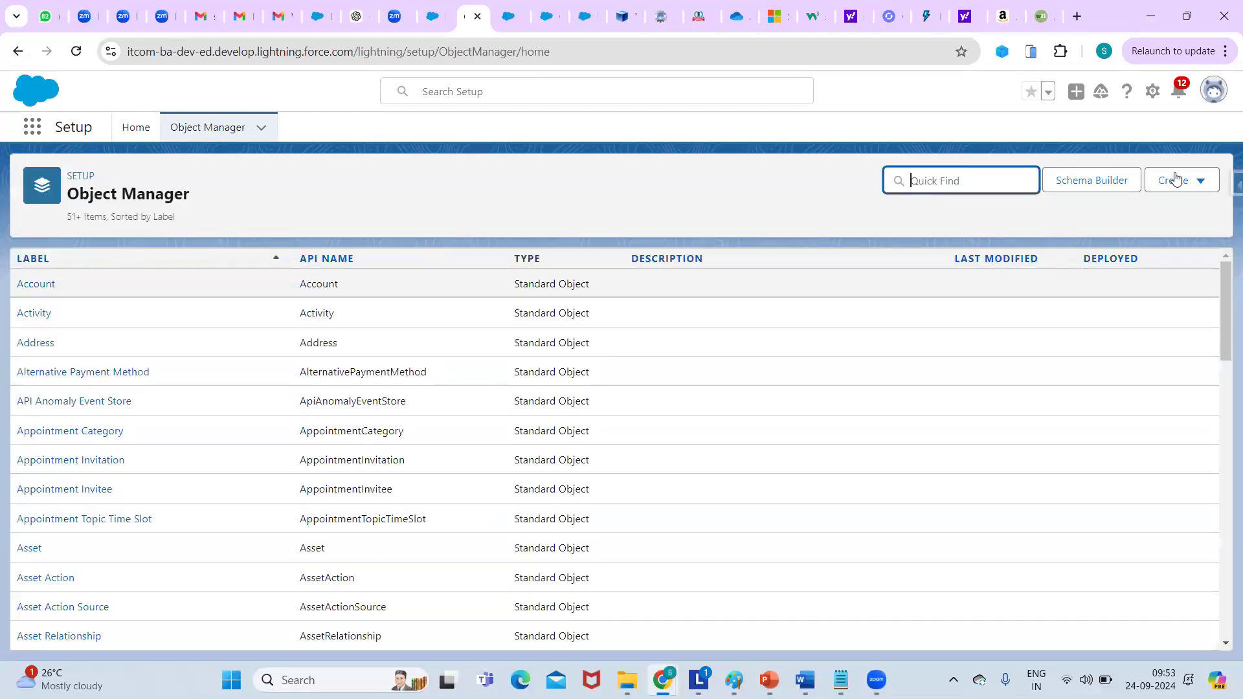
Start a new custom object with label Recruiter and plural label Recruiters.
left_click(1199, 181)
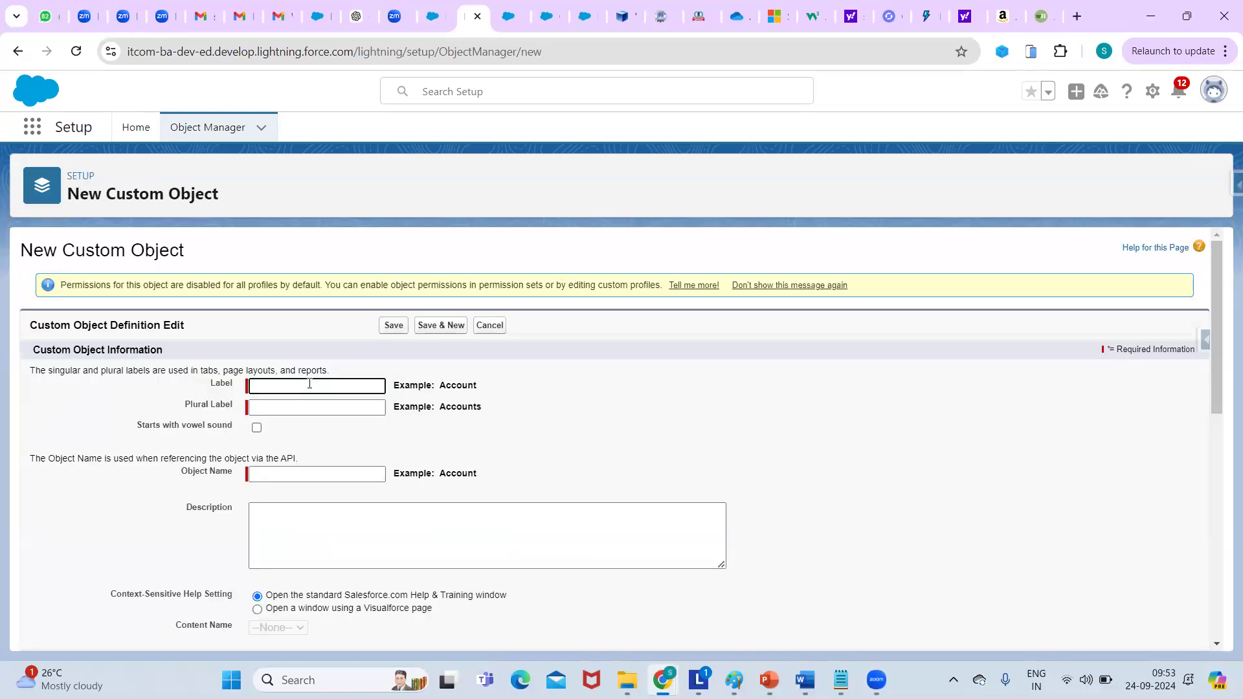
left_click(310, 385)
type("recruiter")
left_click(355, 425)
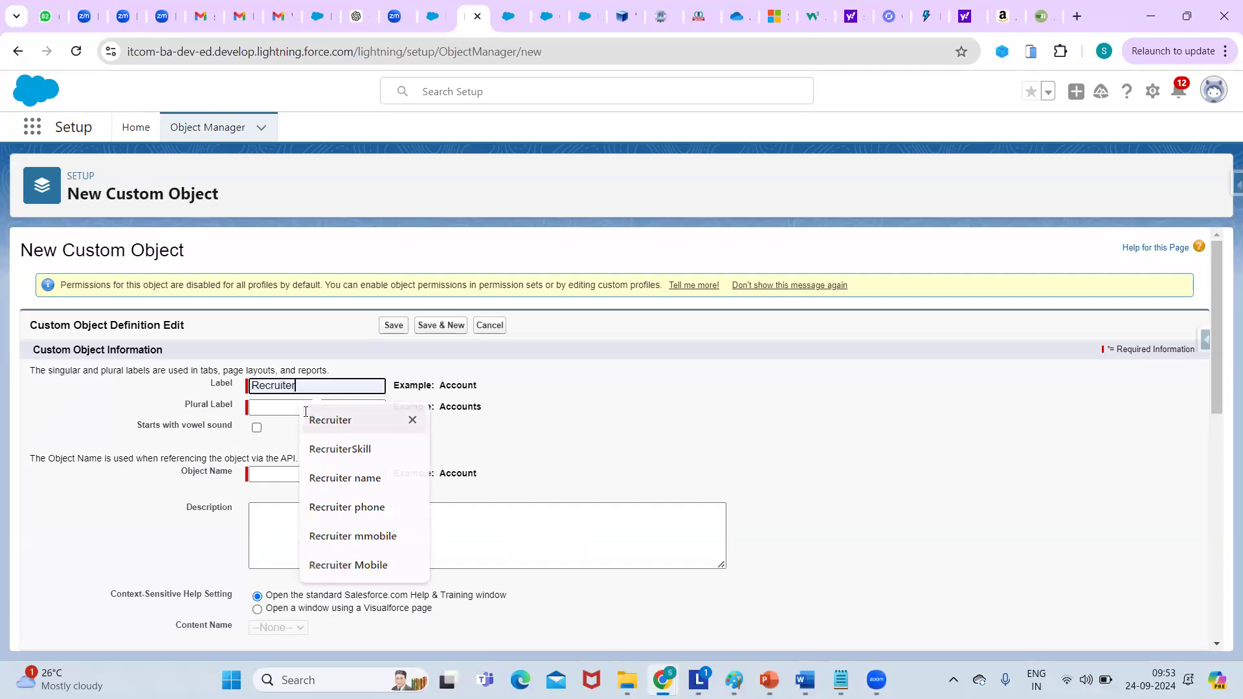
left_click(306, 412)
key("Down")
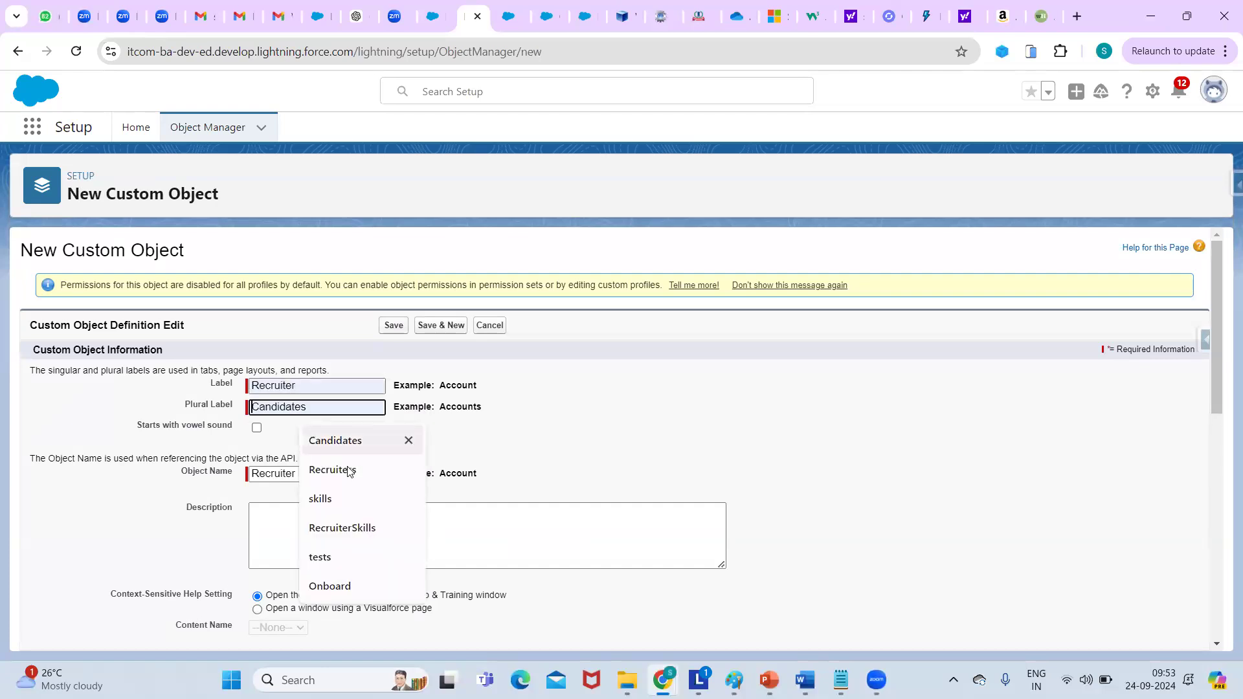
key("Down")
key("Return")
left_click_drag(1068, 409, 1221, 303)
left_click(1218, 303)
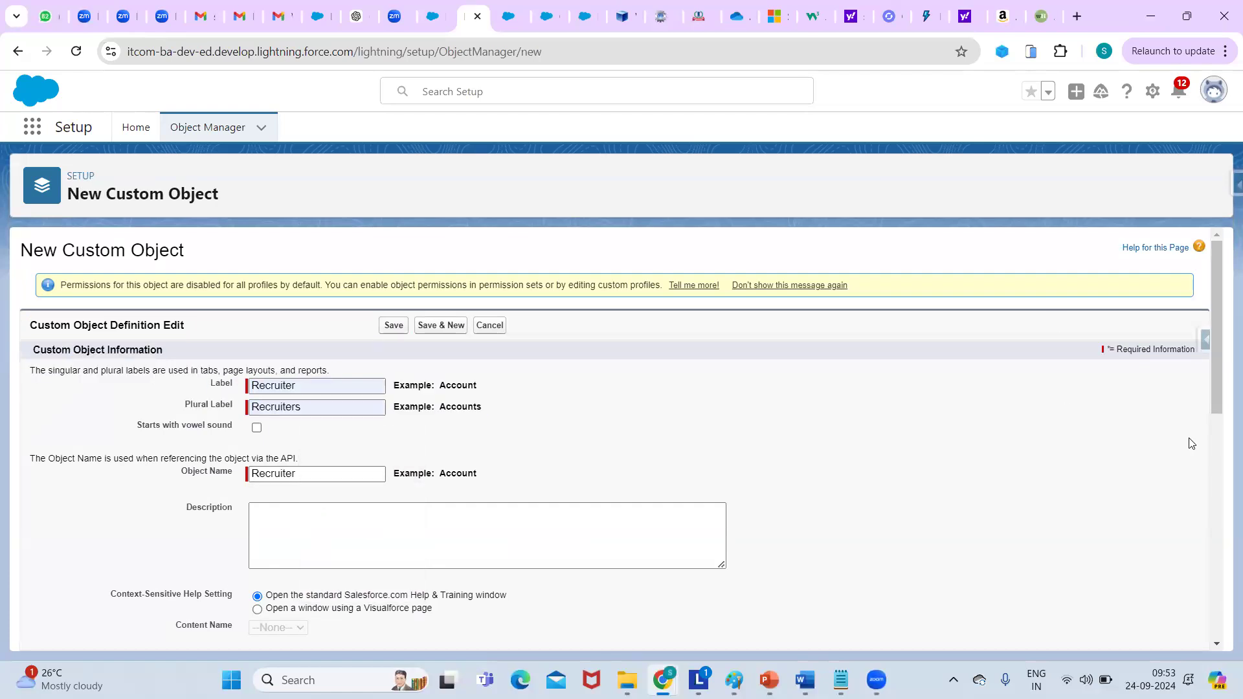
Enable Launch New Custom Tab Wizard, save with Save & New, and go back.
scroll(574, 493, "down", 7)
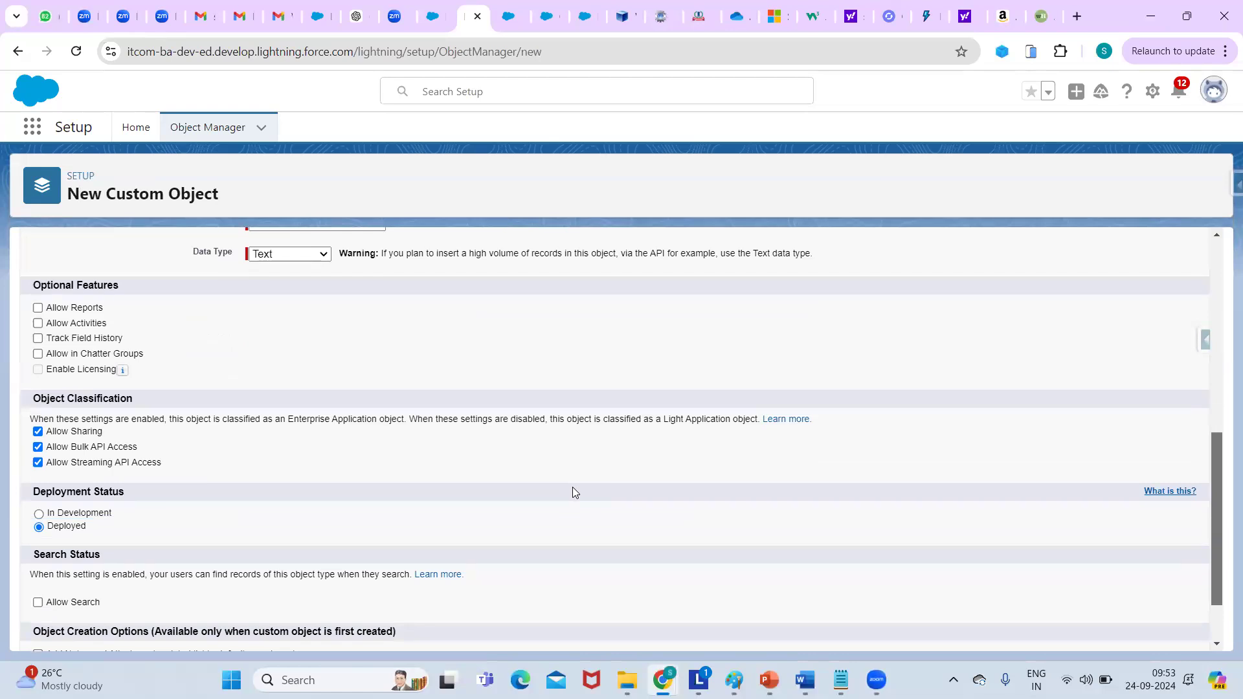
scroll(572, 488, "down", 2)
left_click(37, 592)
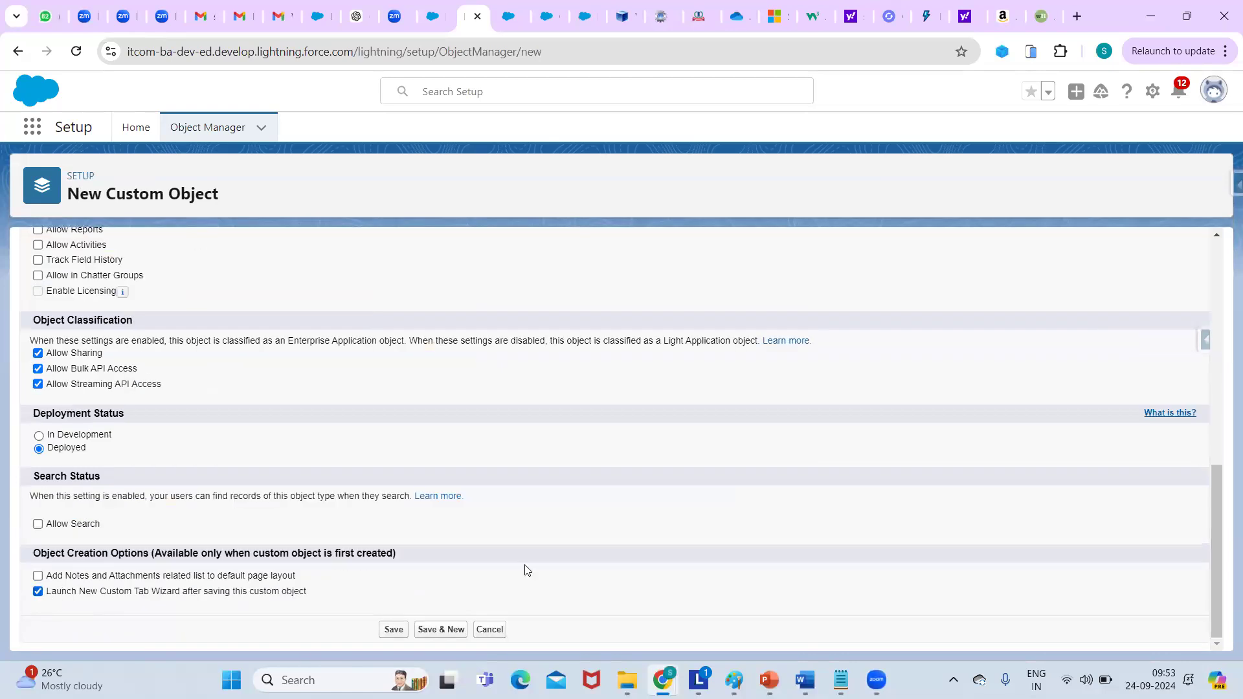
left_click(426, 630)
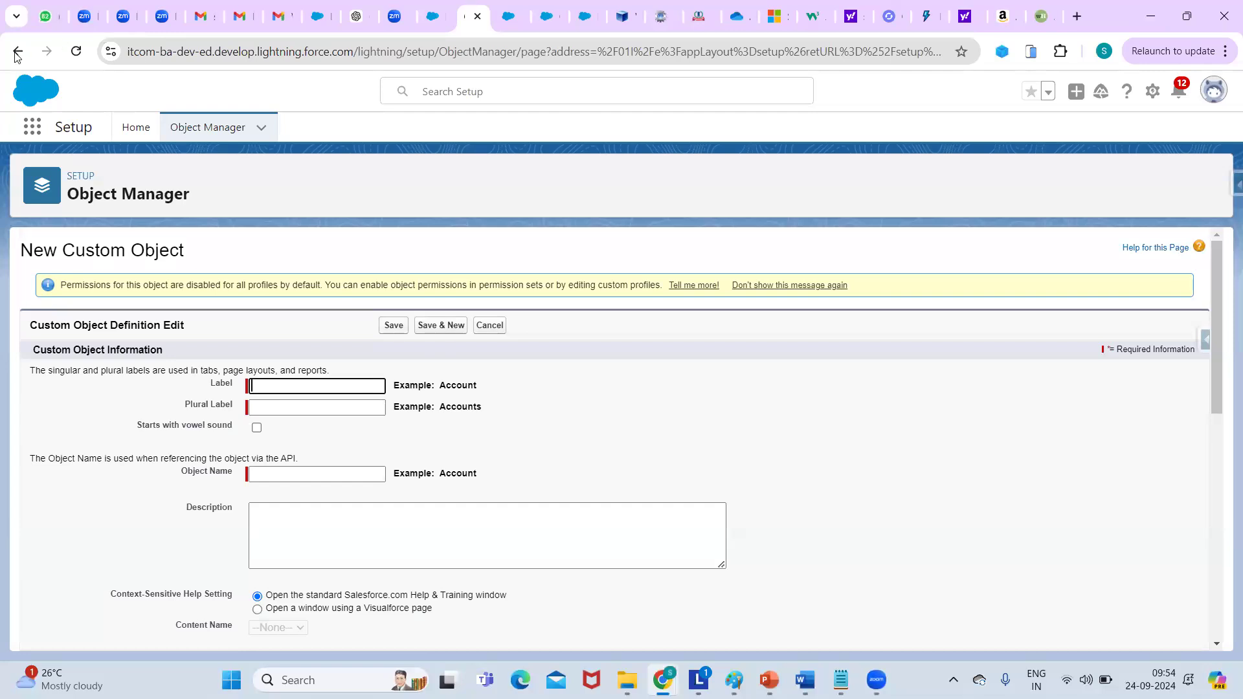
key("alt+Left")
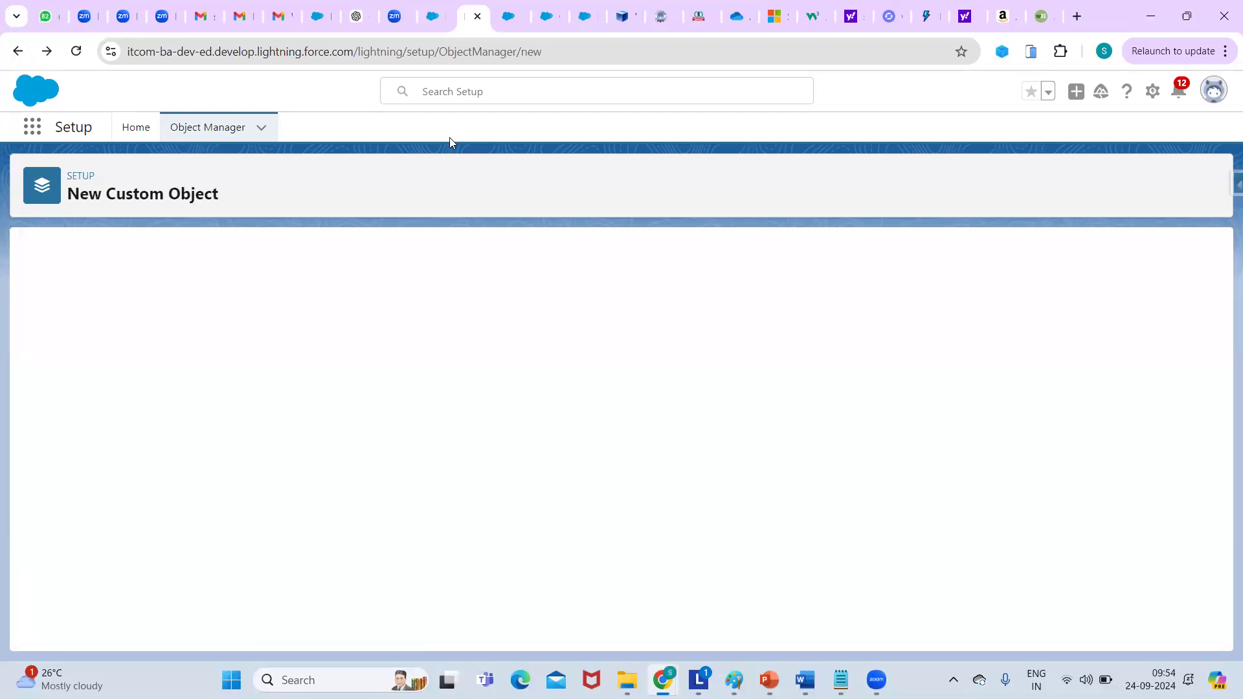
Filter Object Manager by 'rec' to confirm Recruiter exists, then return to Setup Home.
left_click(17, 52)
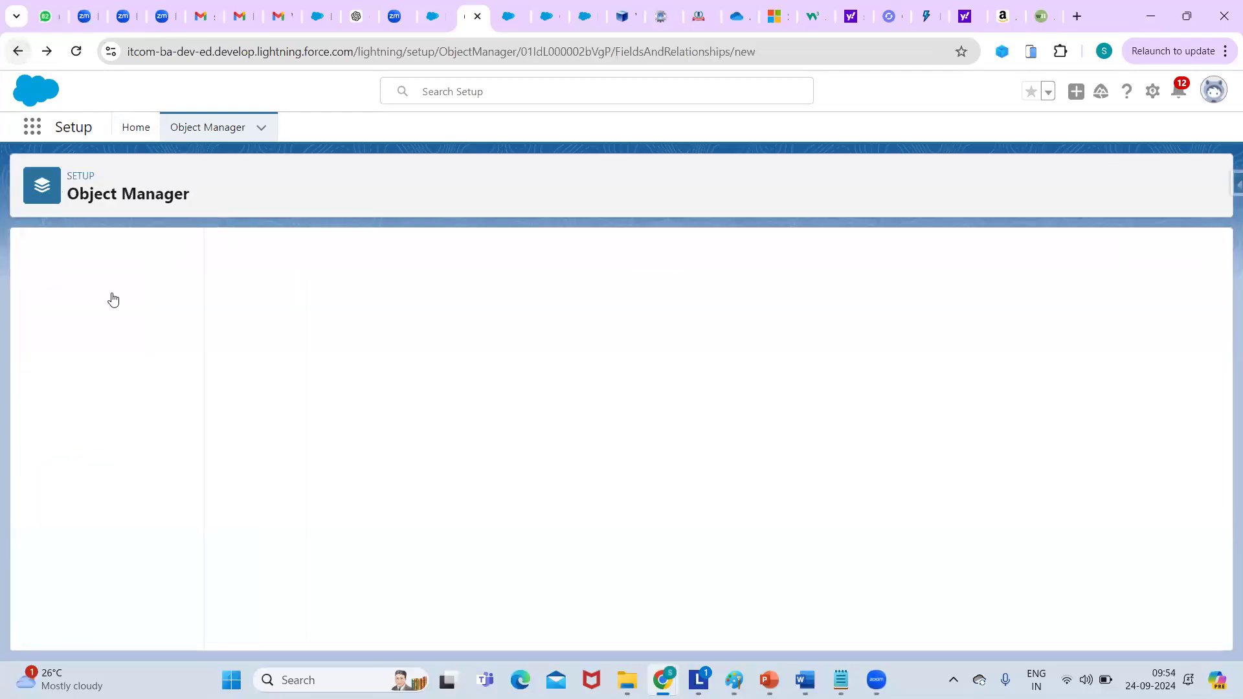
left_click(93, 294)
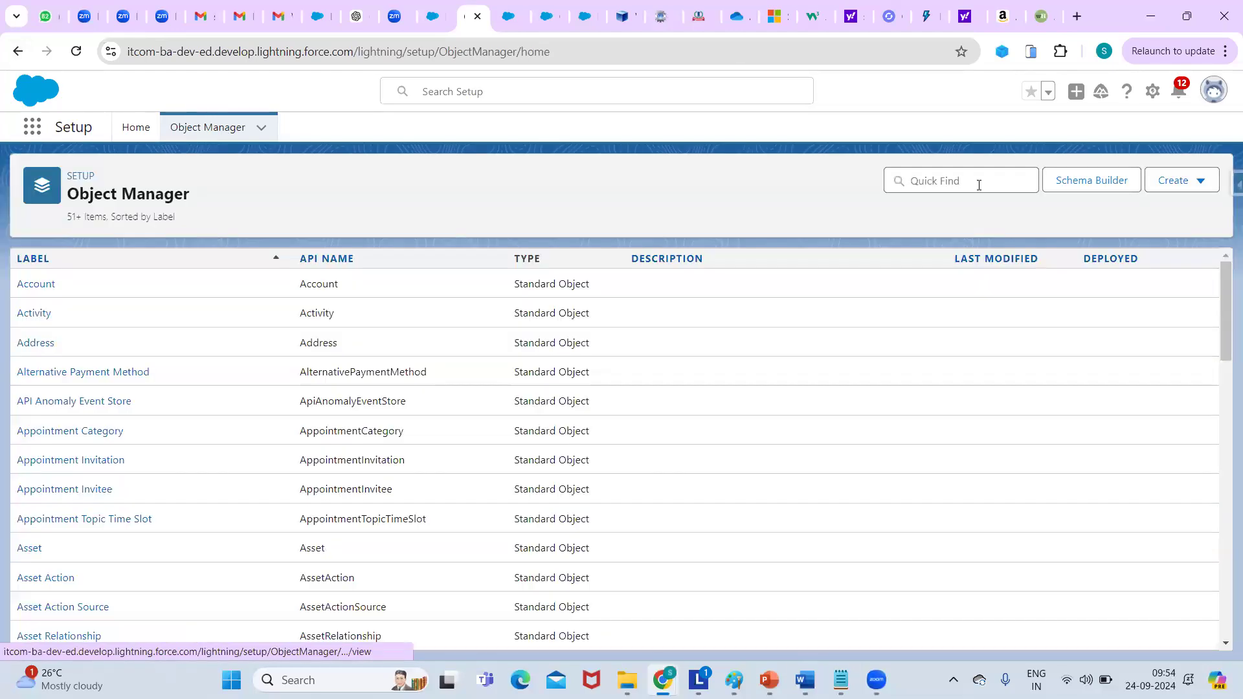
left_click(979, 185)
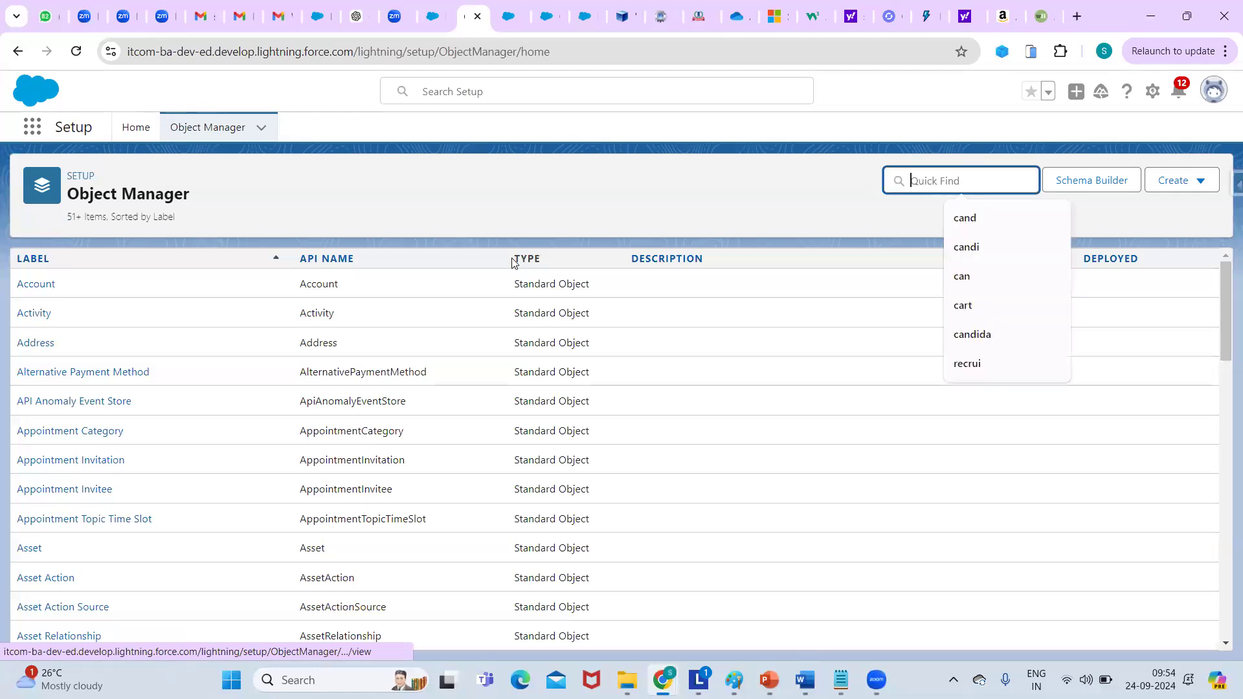
type("re")
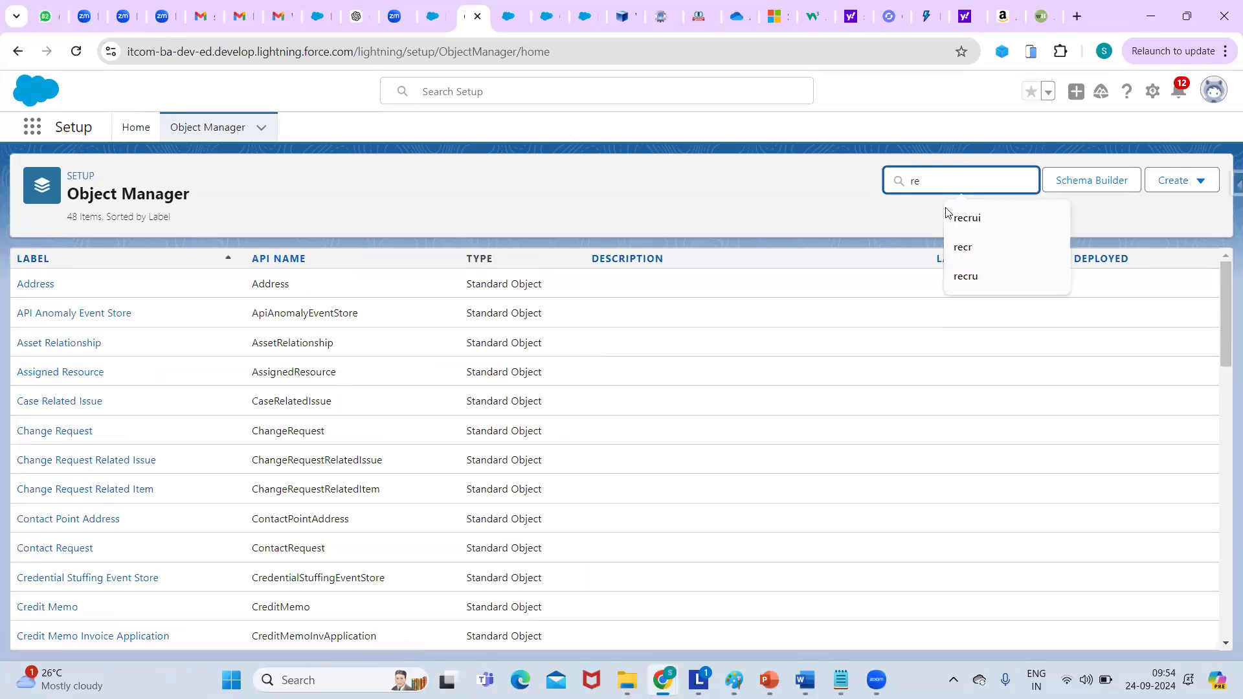
type("c")
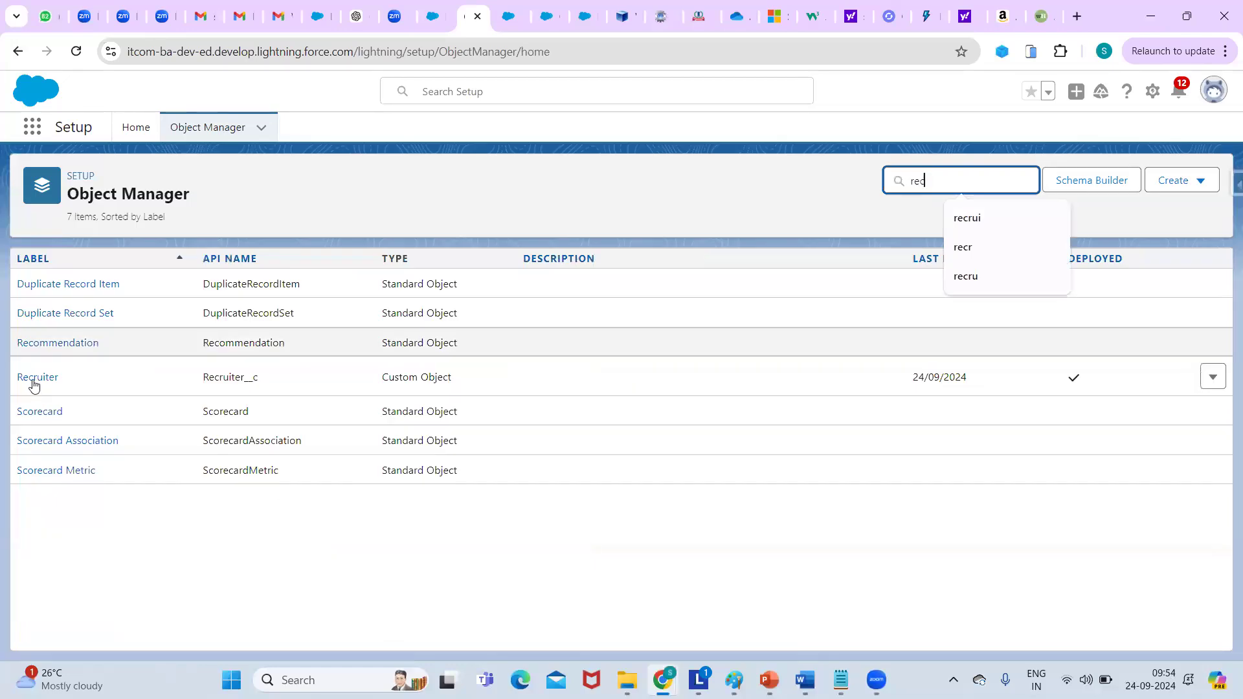
left_click(36, 378)
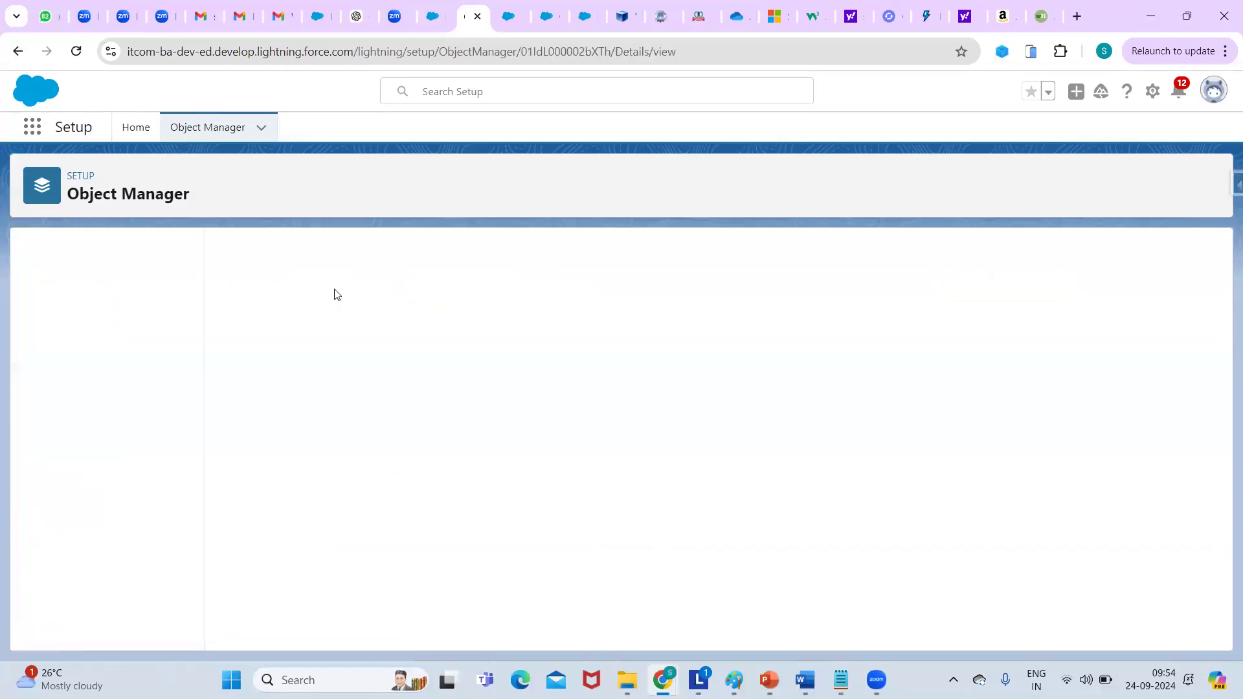
left_click(77, 183)
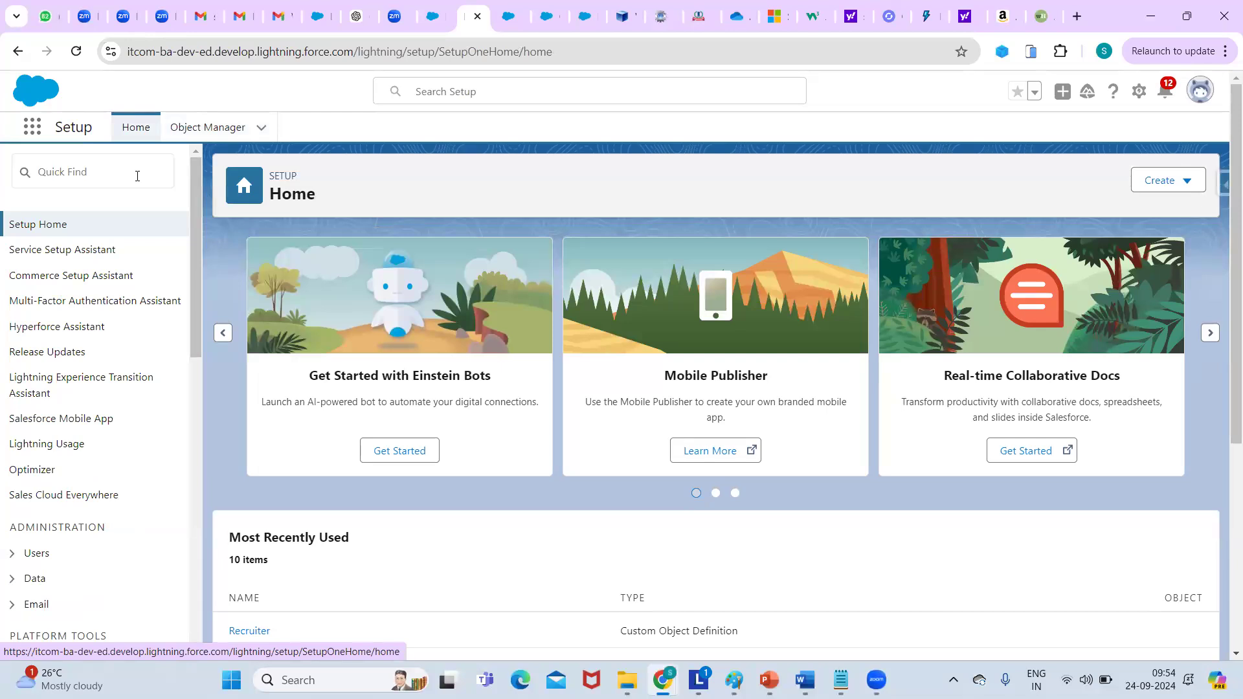
Open the Tabs setup page by searching 'tabs' in Setup Quick Find.
left_click(107, 164)
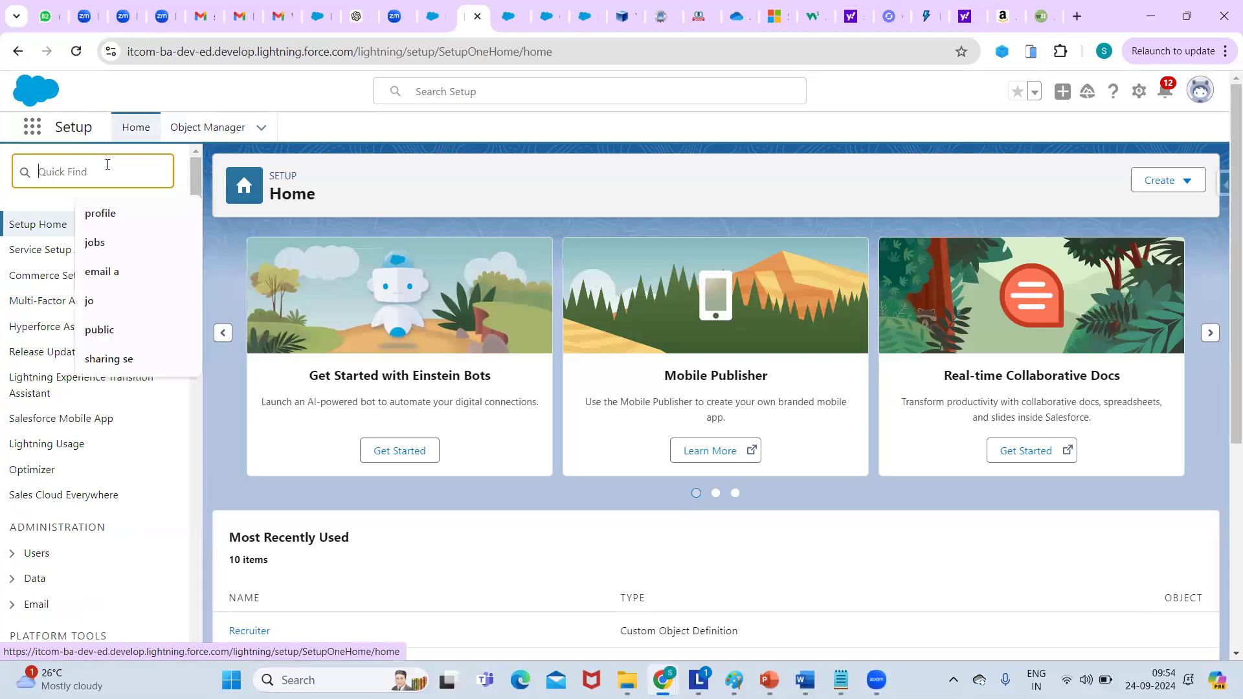
type("ta")
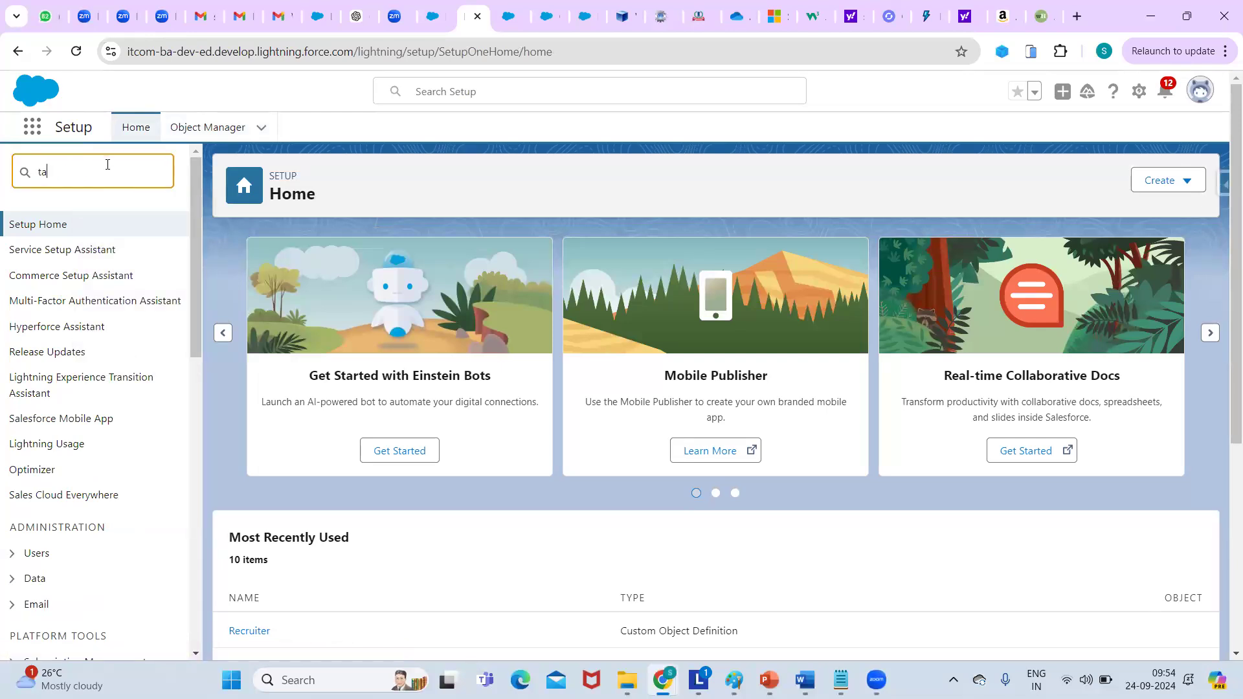
type("bs")
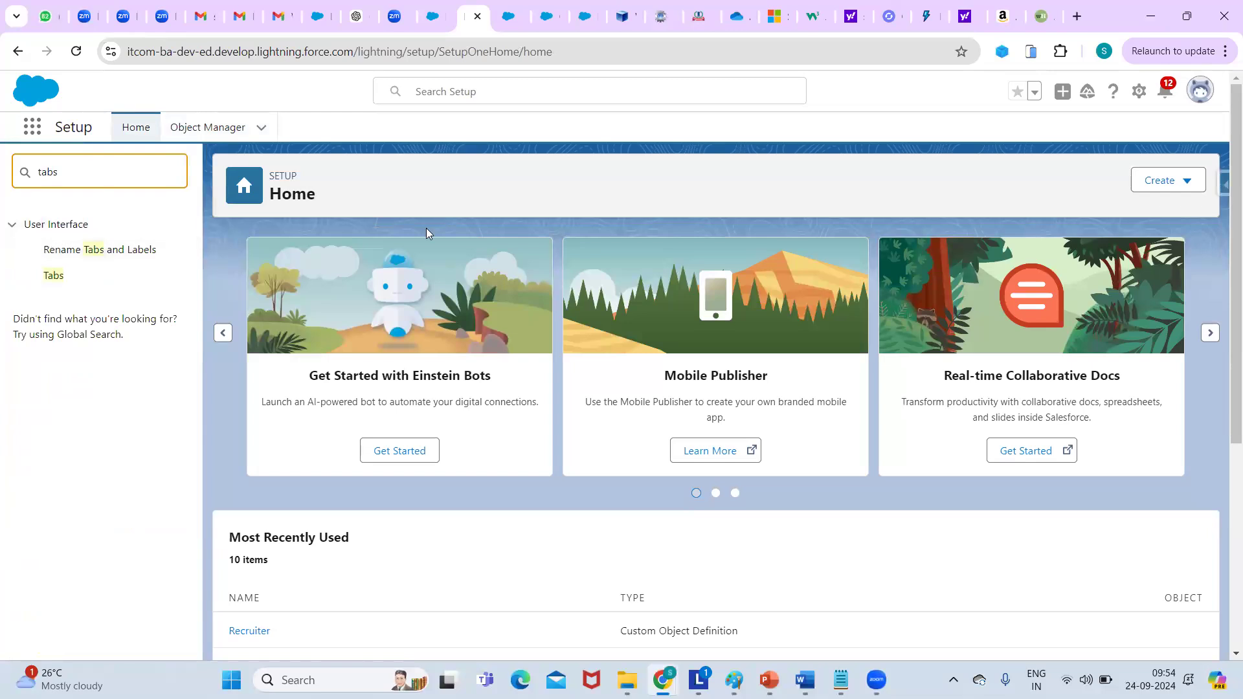
key("Tab")
key("Return")
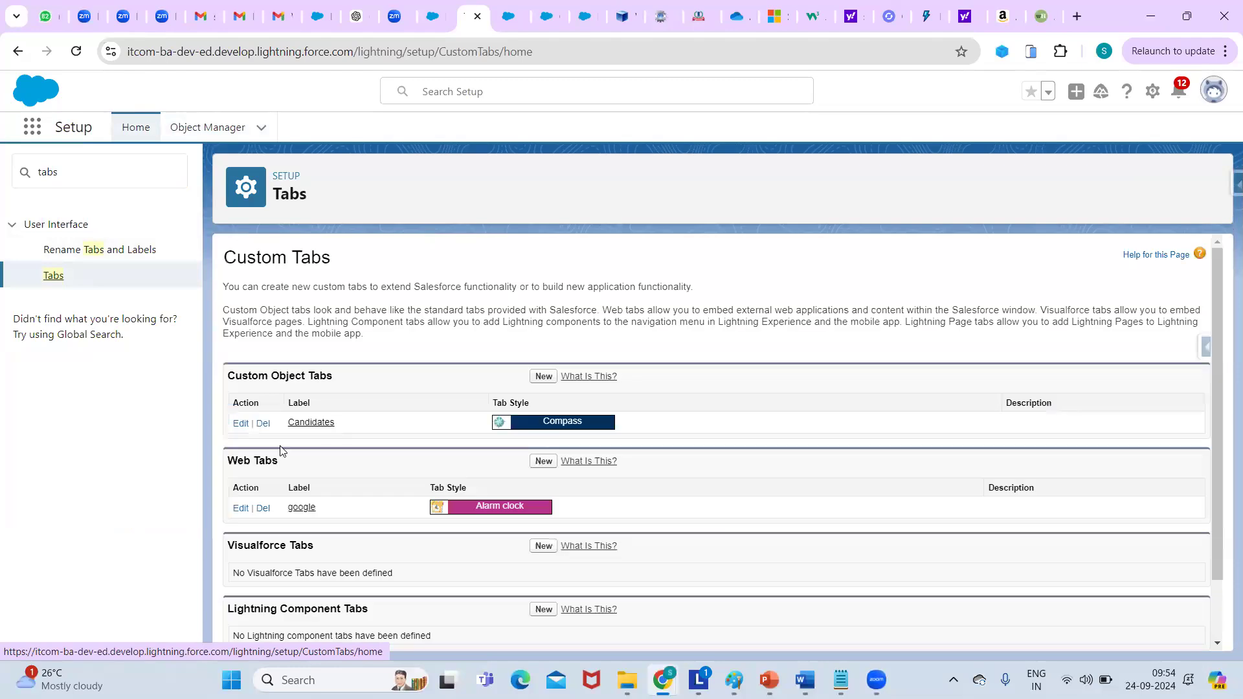
Create a Recruiter custom object tab with Circle style, visible to all profiles.
left_click(549, 382)
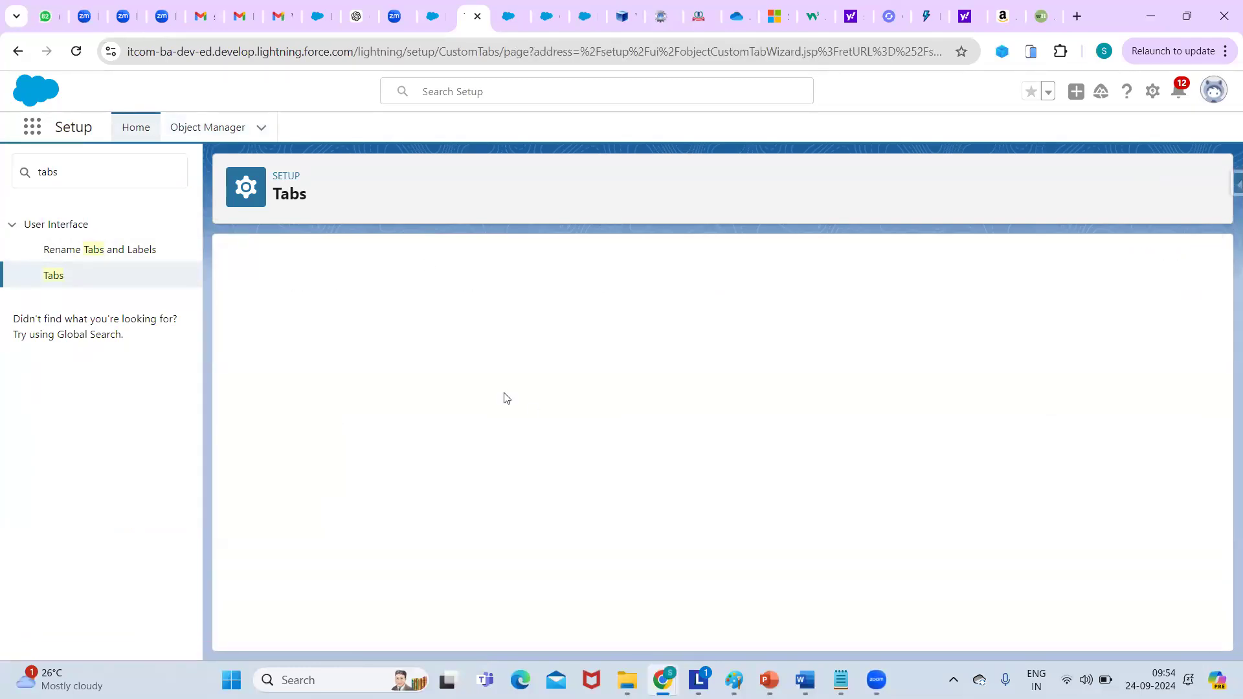
left_click(465, 386)
left_click(463, 424)
left_click(550, 407)
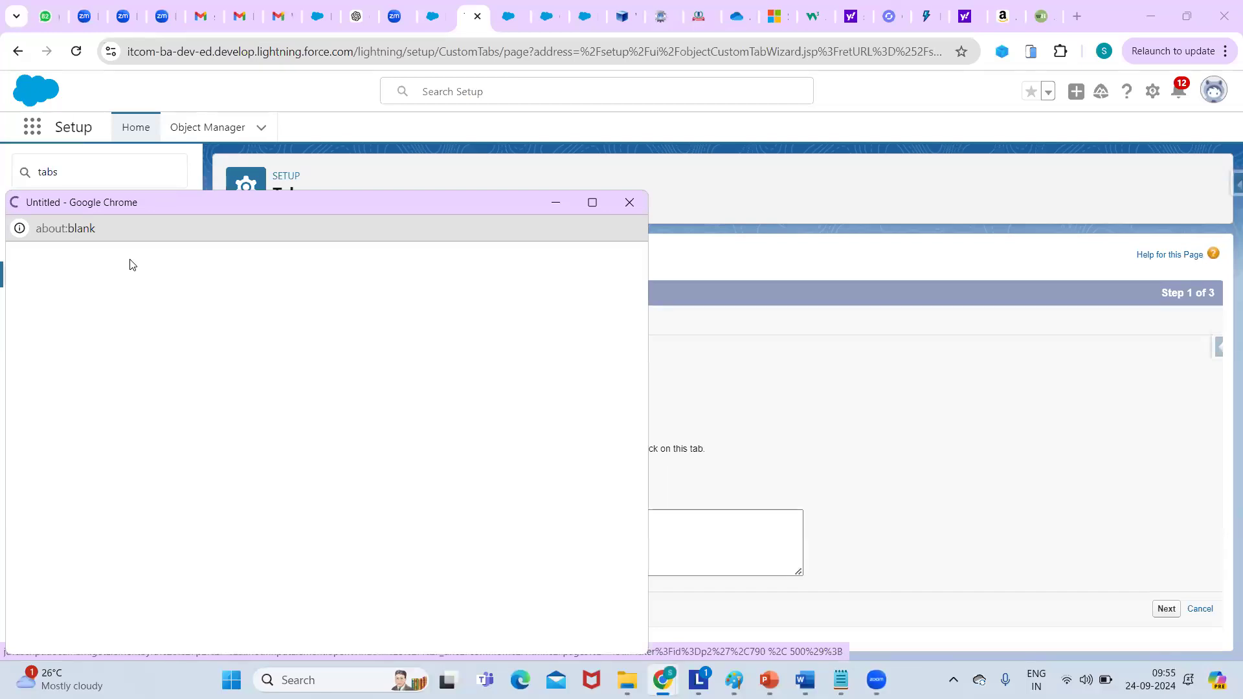
left_click(103, 428)
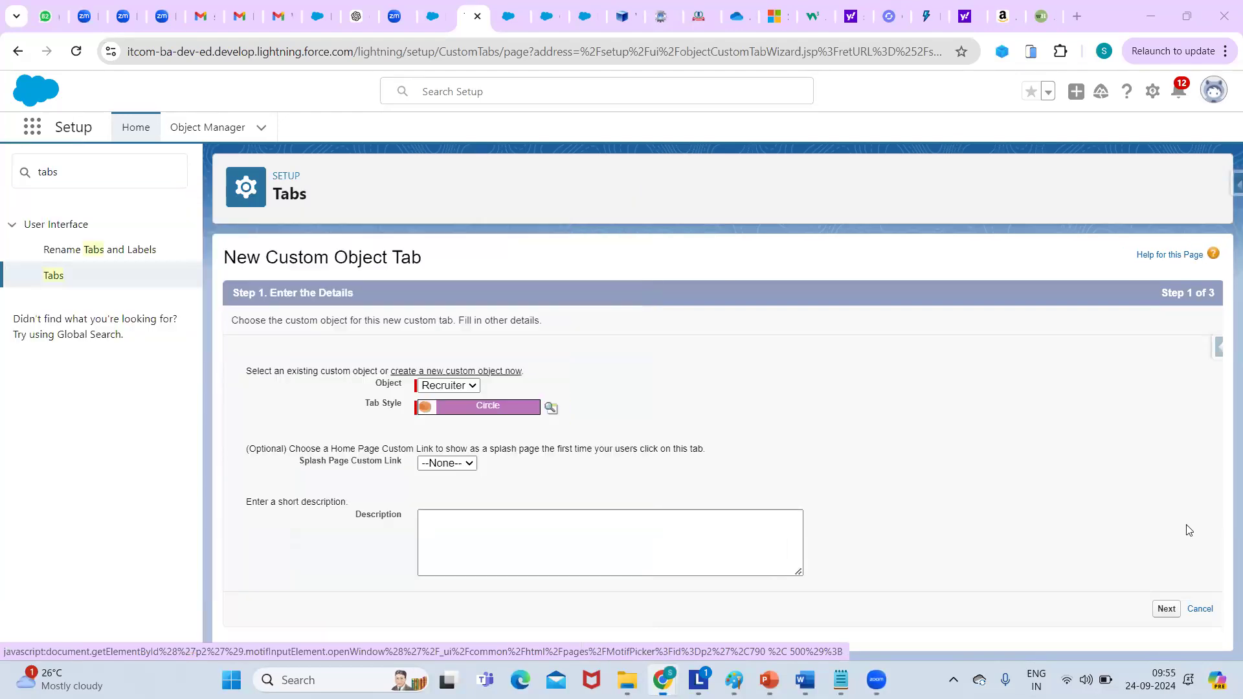
left_click(1164, 610)
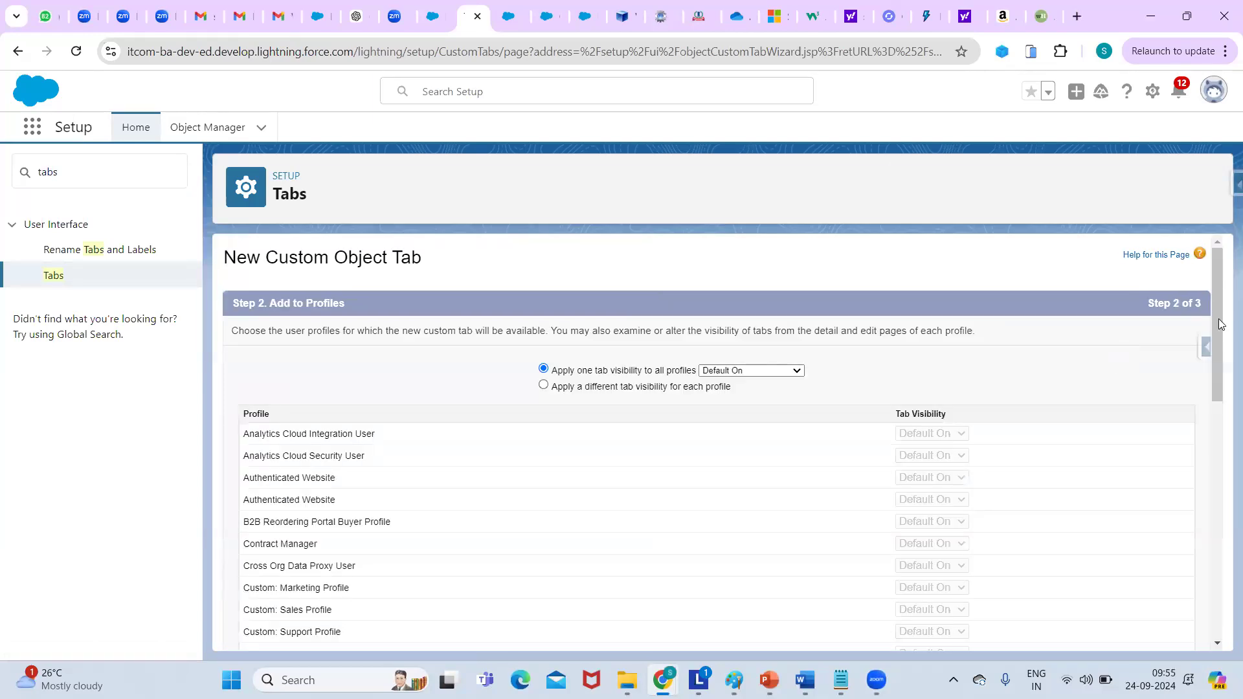
left_click_drag(1218, 319, 1219, 557)
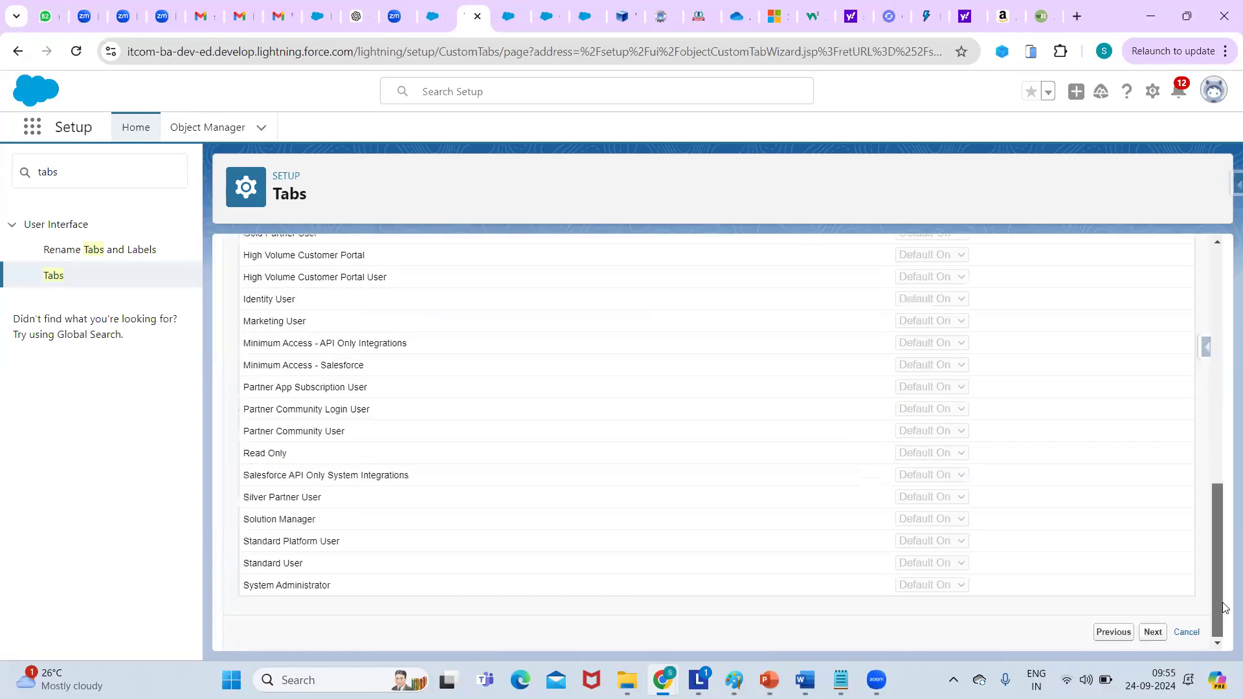
left_click(1155, 633)
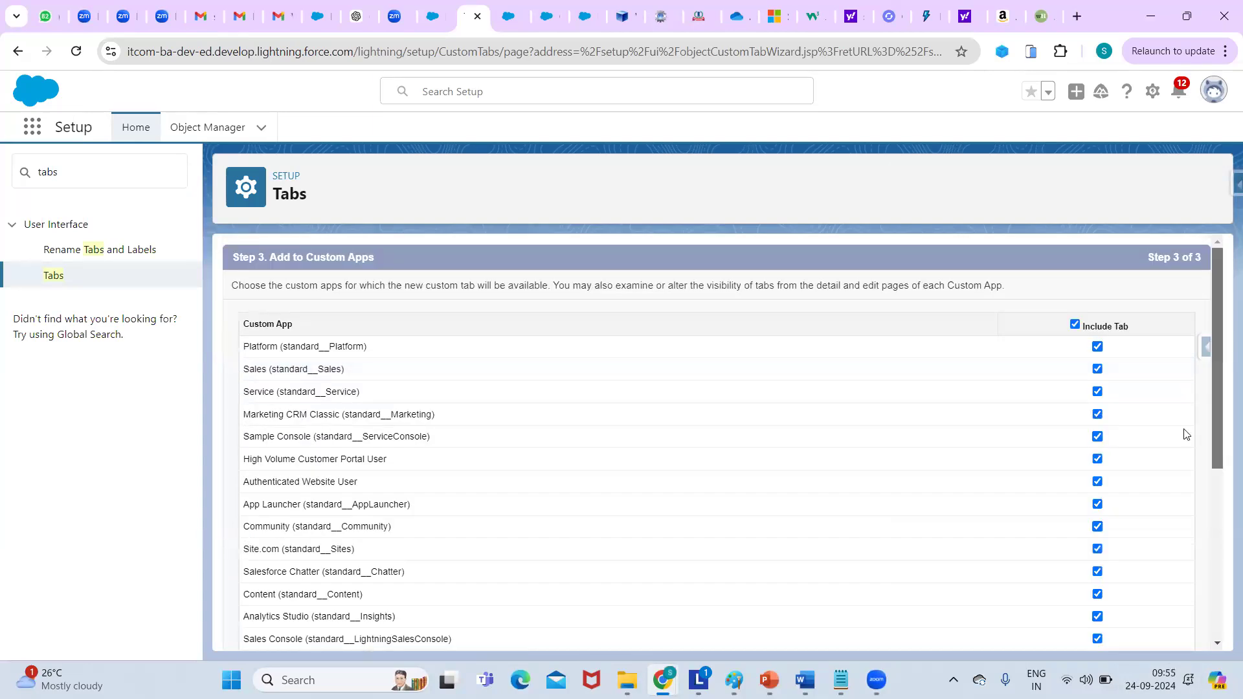
scroll(1187, 434, "down", 5)
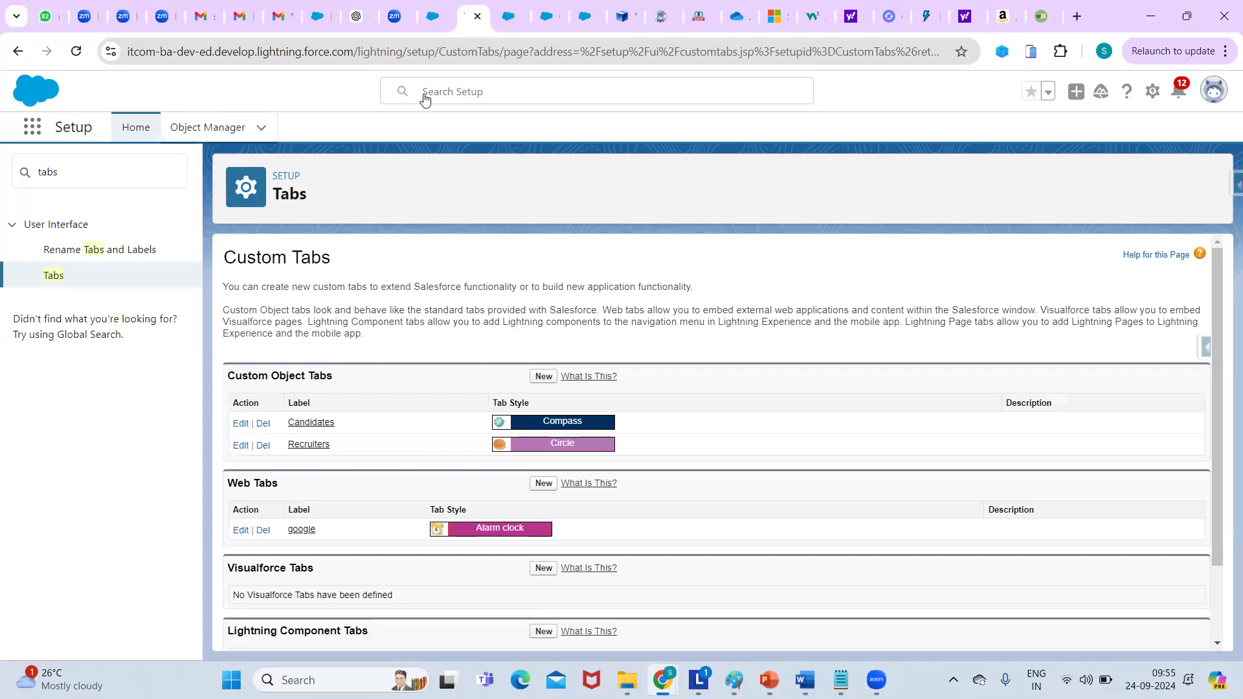
Reload the Candidate record page to see the Recruiters tab, then open Object Manager.
left_click(513, 24)
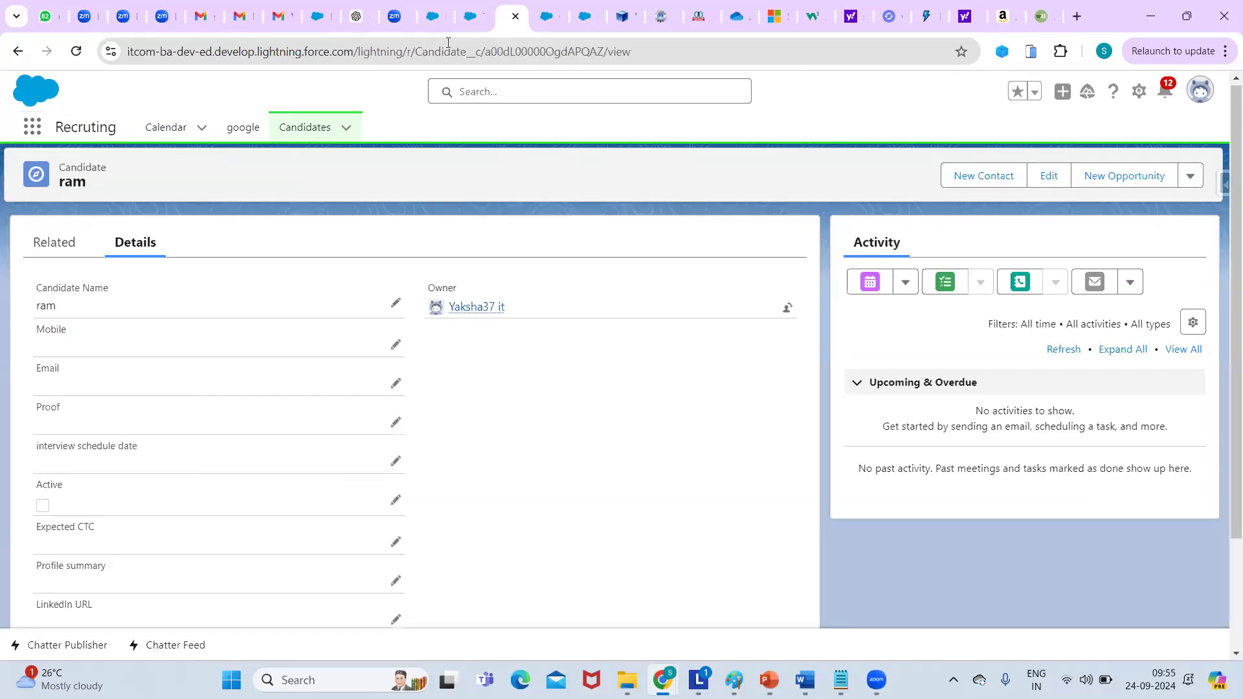
left_click(447, 42)
key("Return")
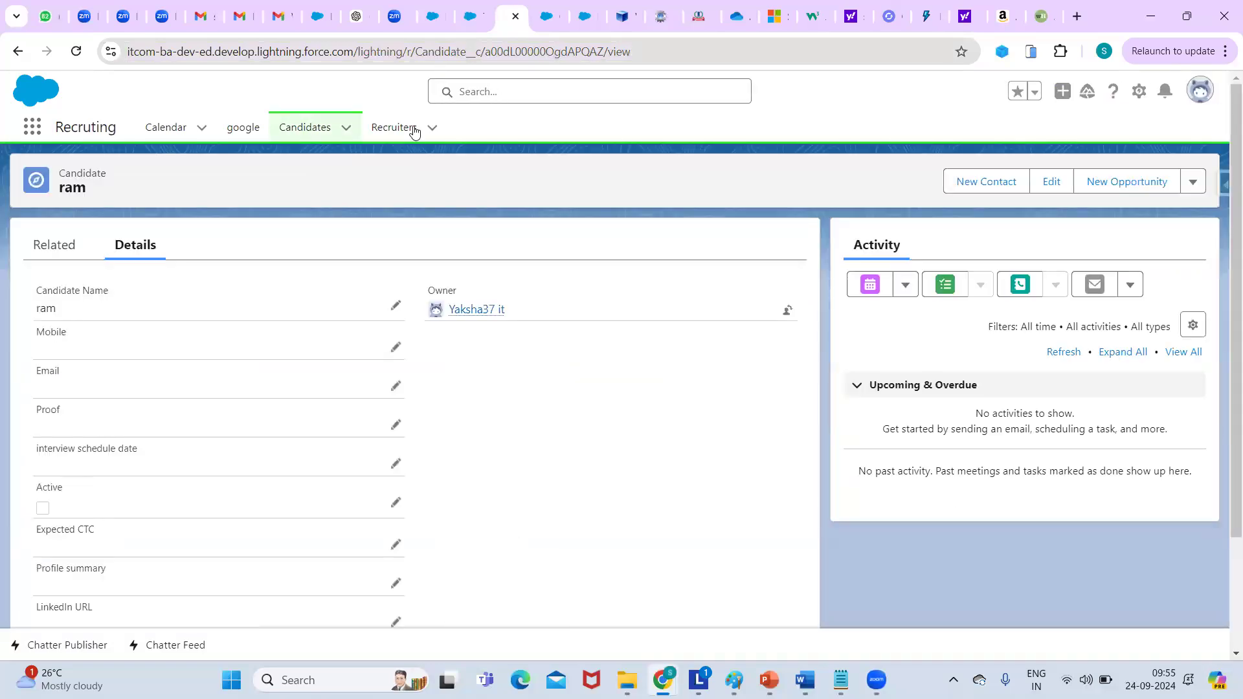
left_click(467, 25)
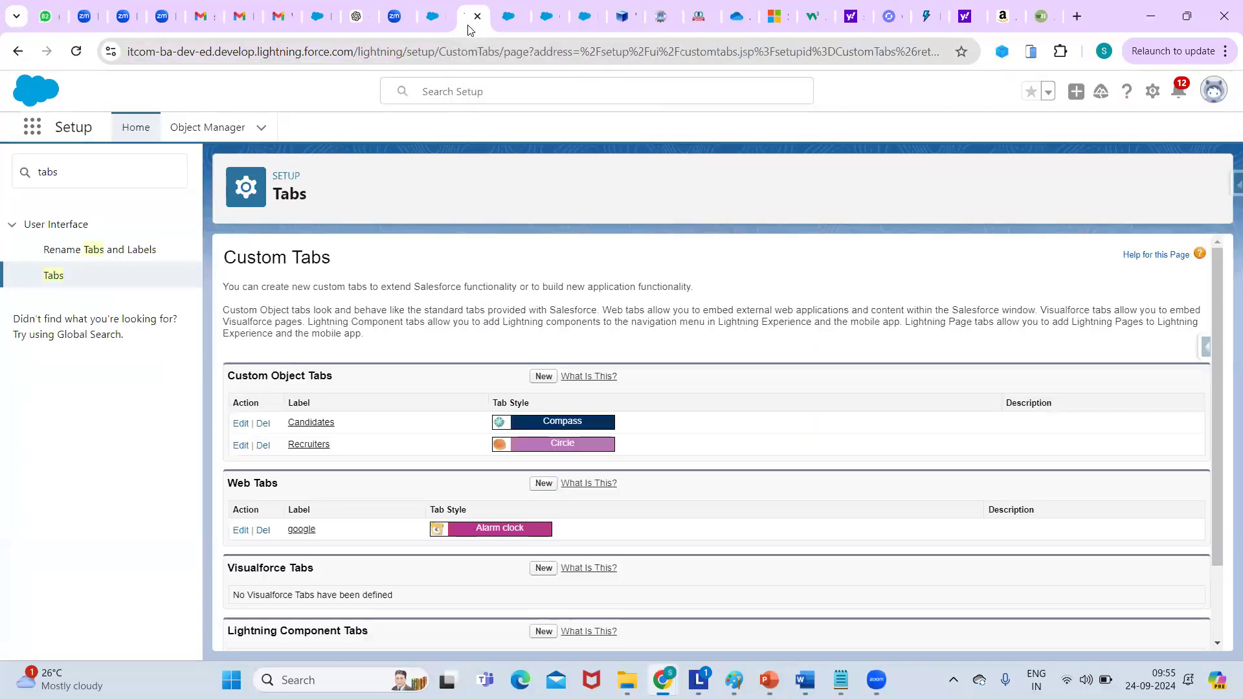
left_click(224, 127)
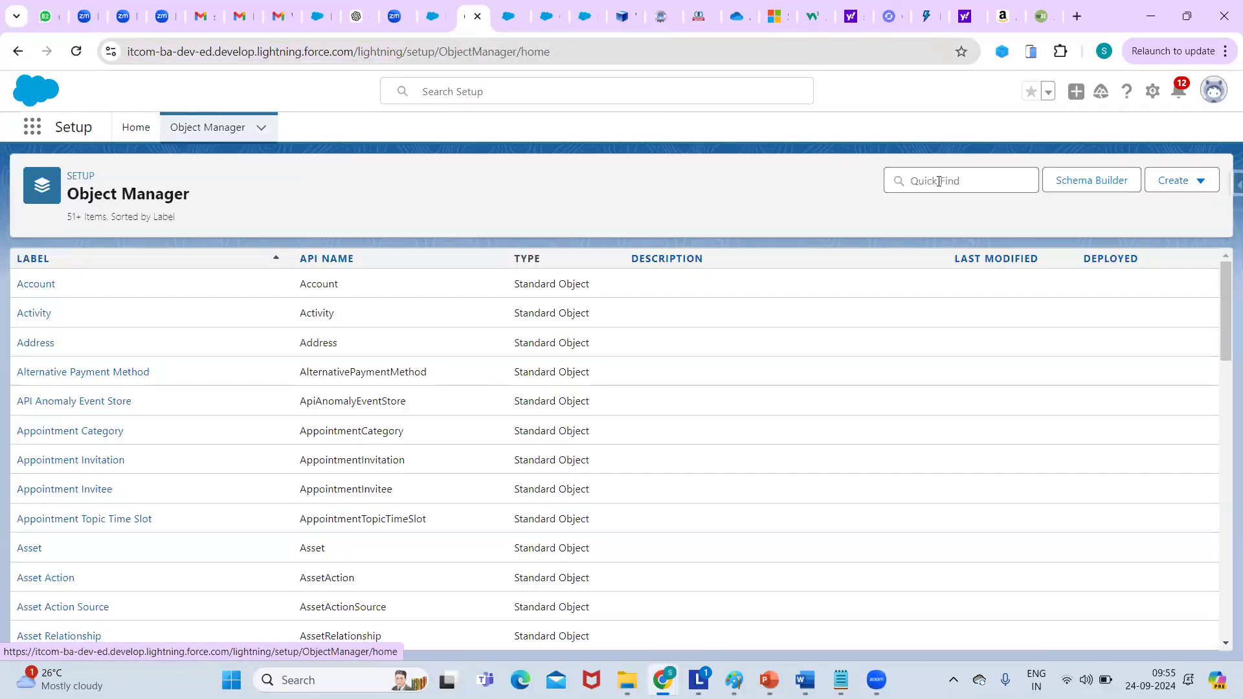
Filter Object Manager by 'cand' and open the Candidate object's Fields & Relationships.
left_click(939, 181)
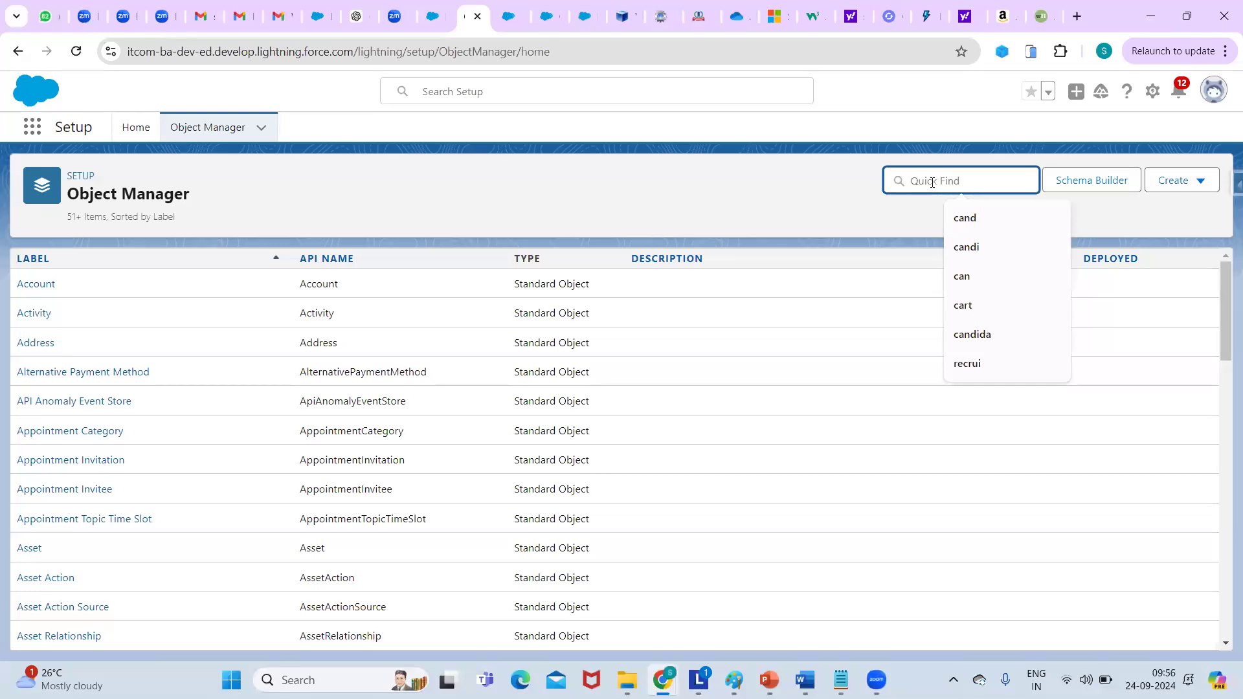
type("cand")
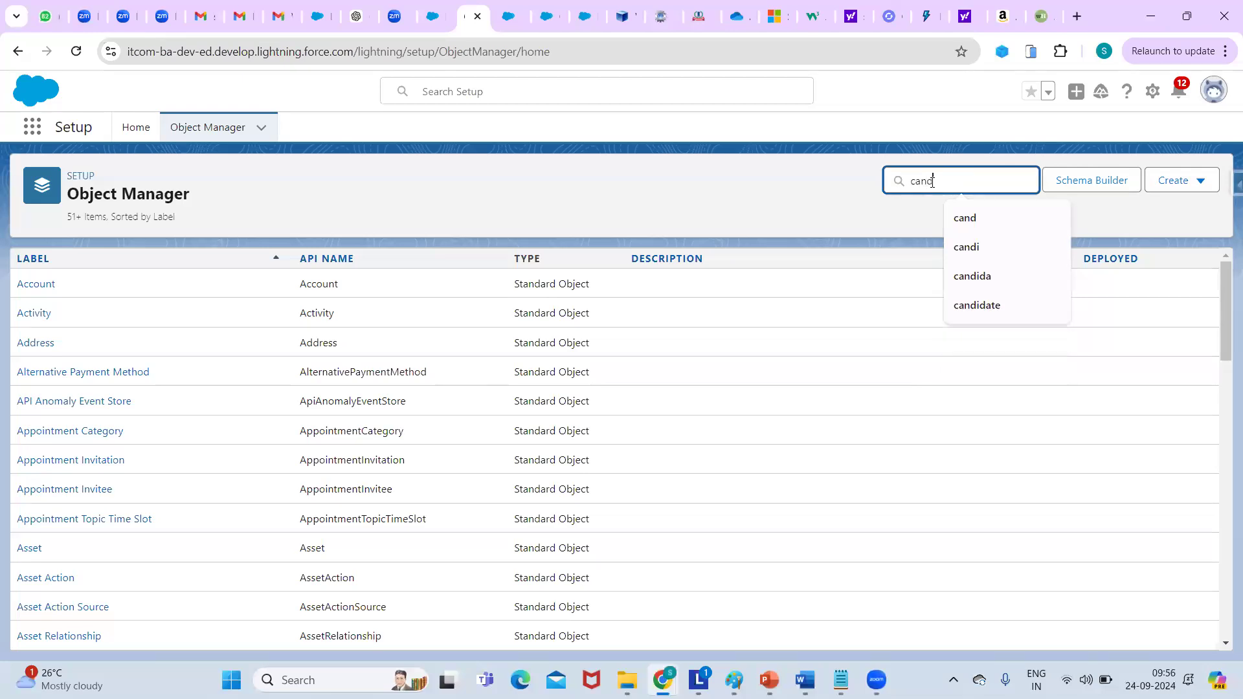
left_click(45, 291)
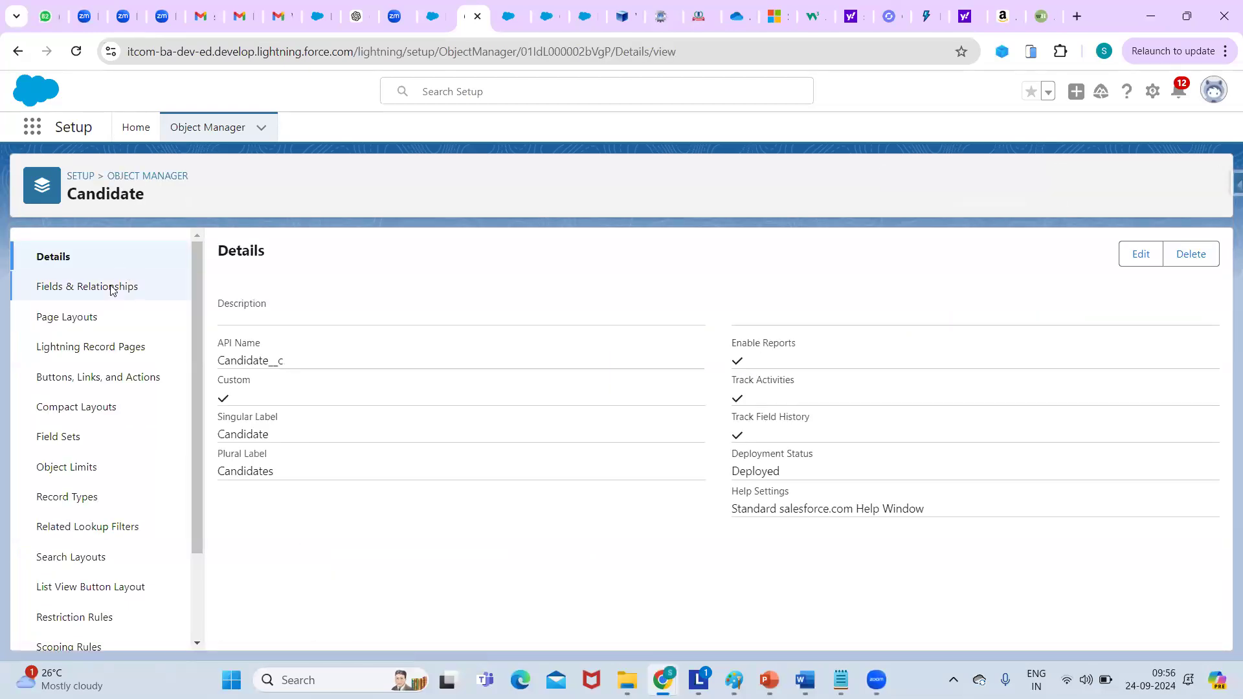
left_click(112, 287)
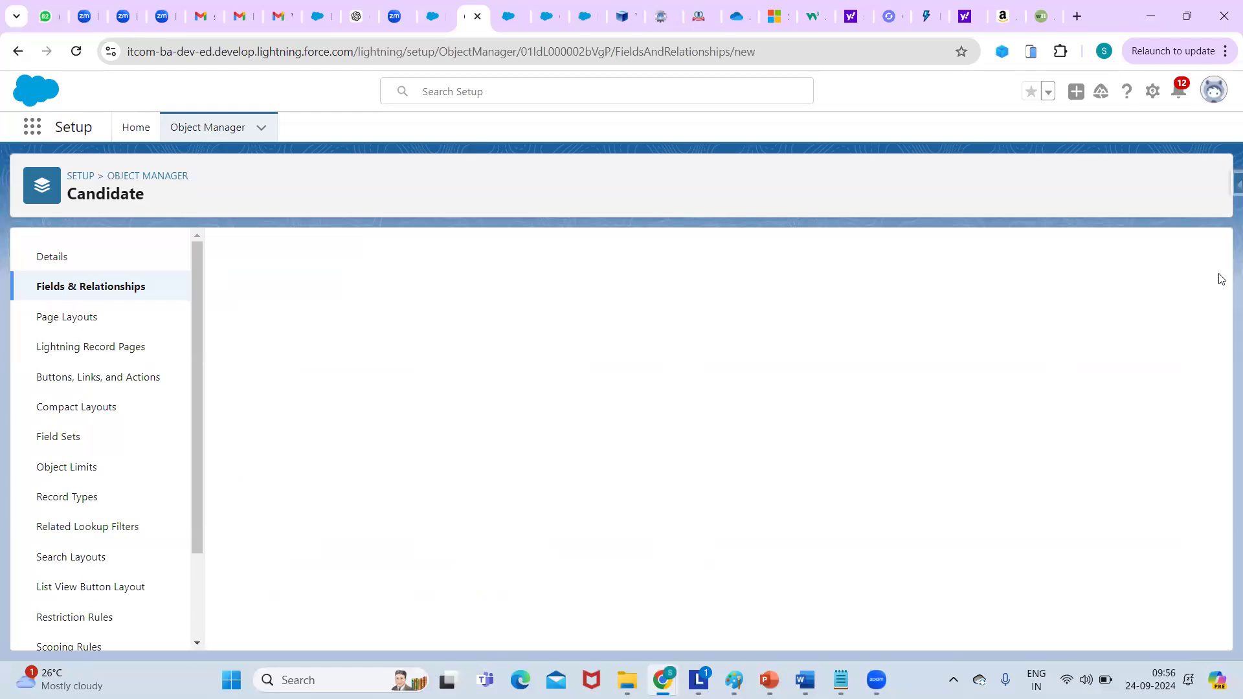
Choose Lookup Relationship as the field type, related to the Recruiter object.
scroll(235, 344, "down", 3)
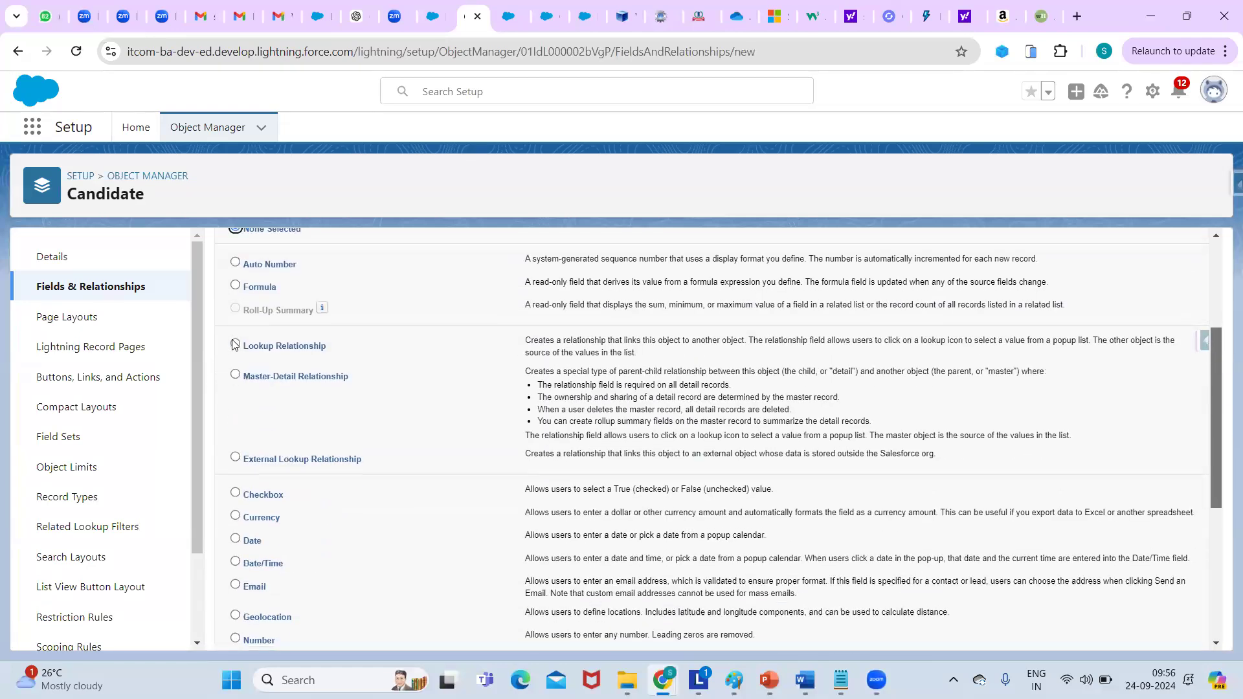
left_click(235, 340)
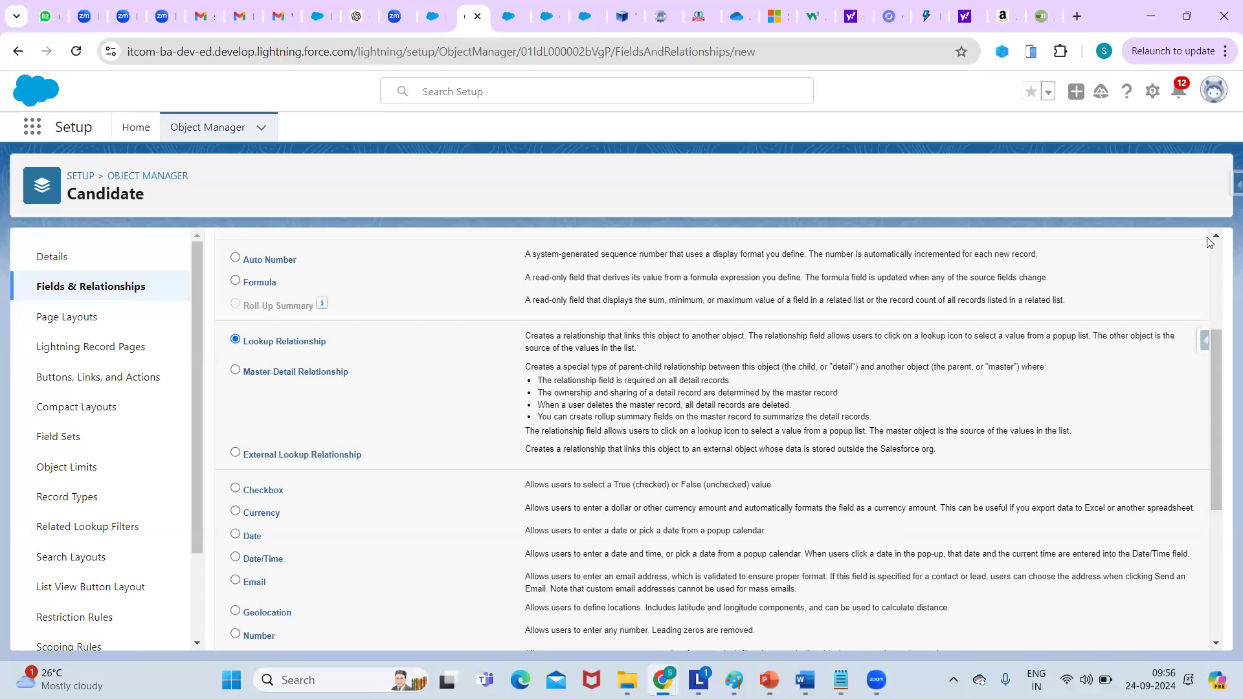
scroll(1159, 341, "up", 3)
left_click(1153, 333)
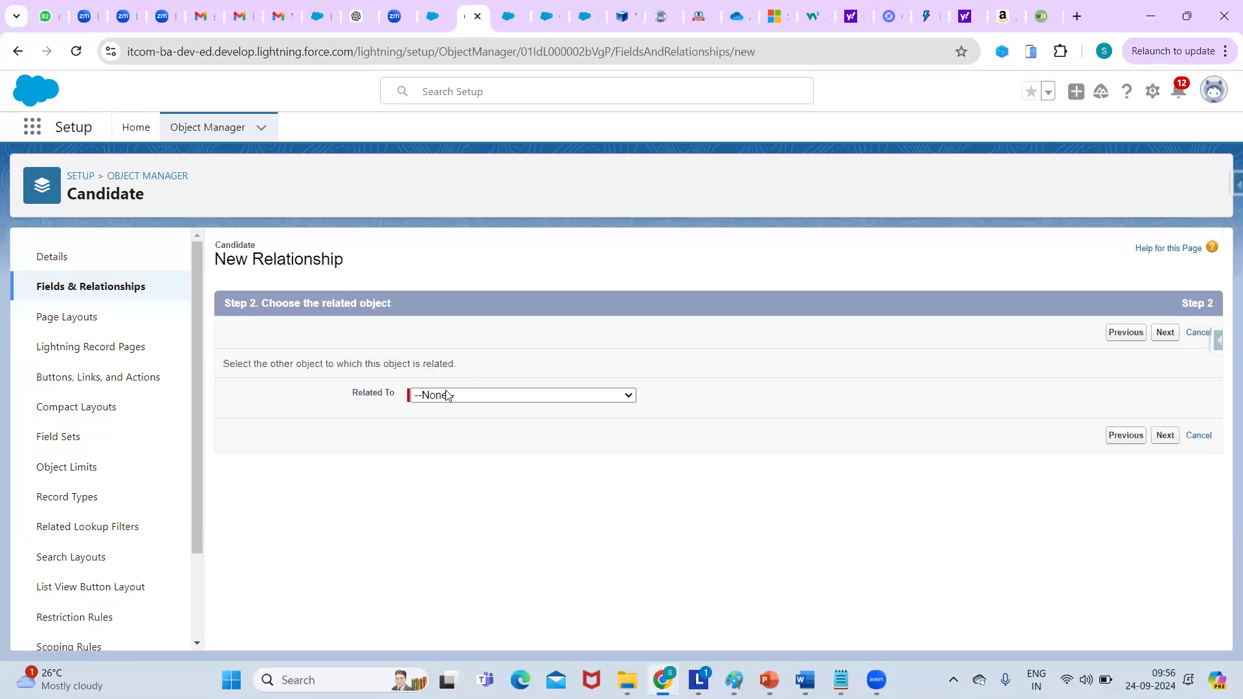
left_click(447, 396)
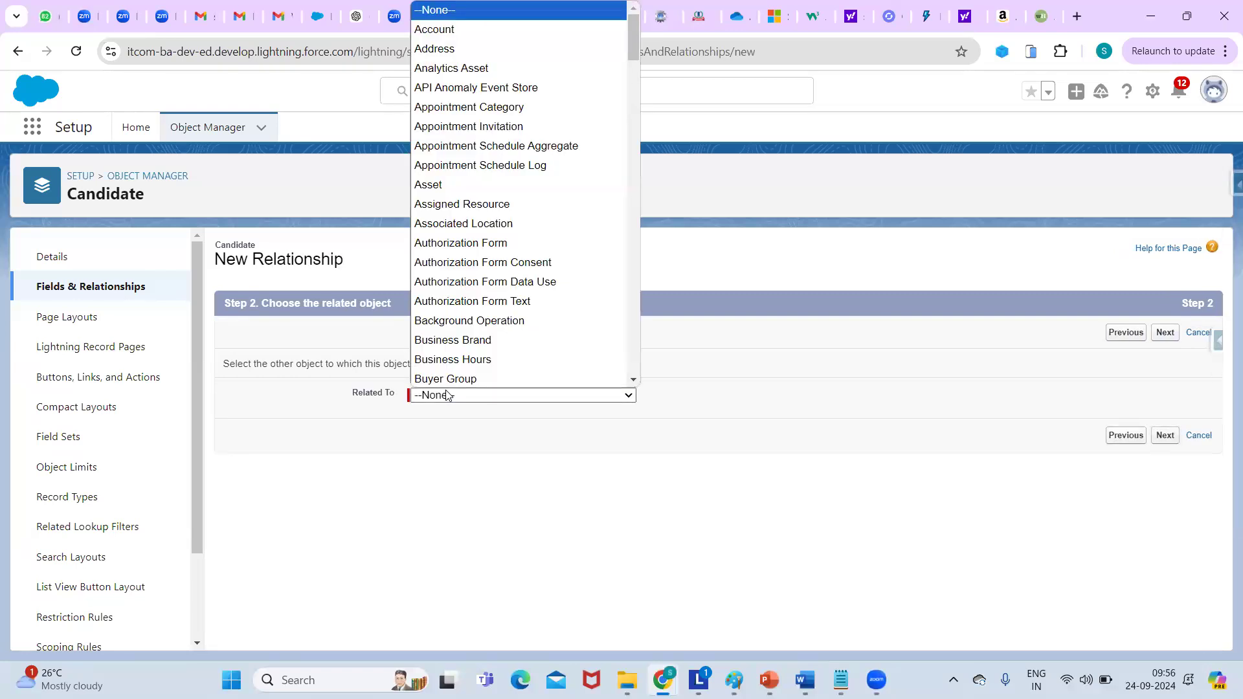
key("r")
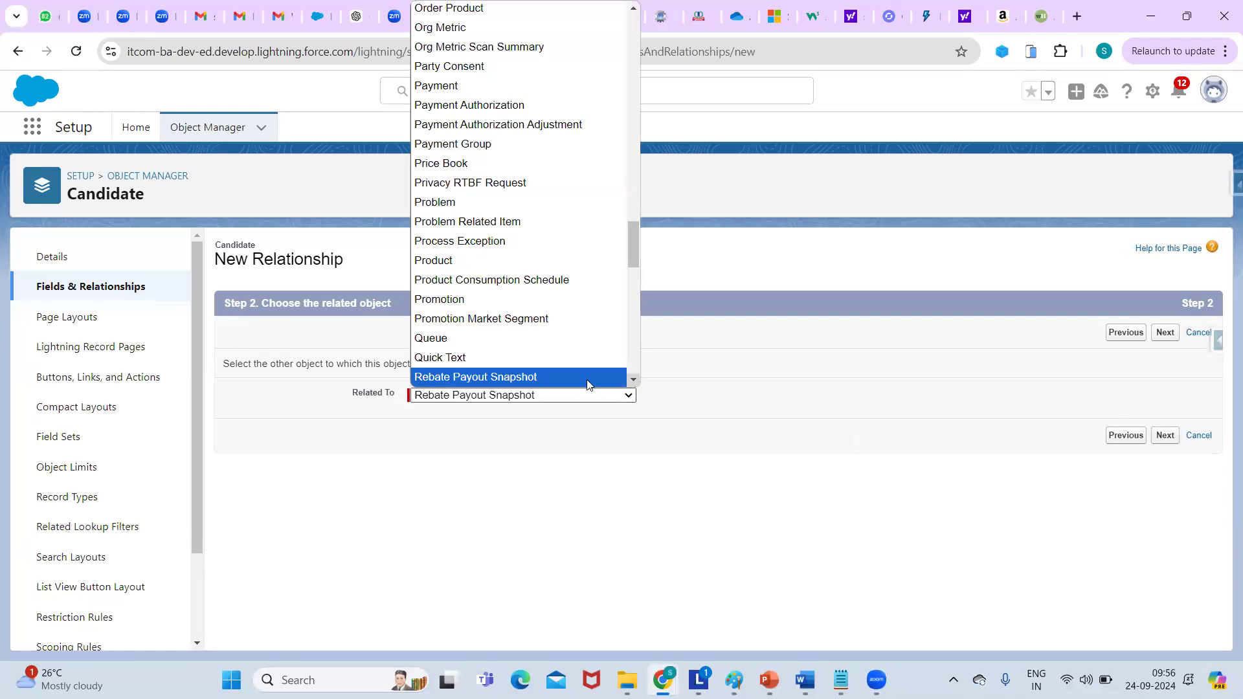
scroll(589, 382, "down", 1)
key("Down")
key("Down")
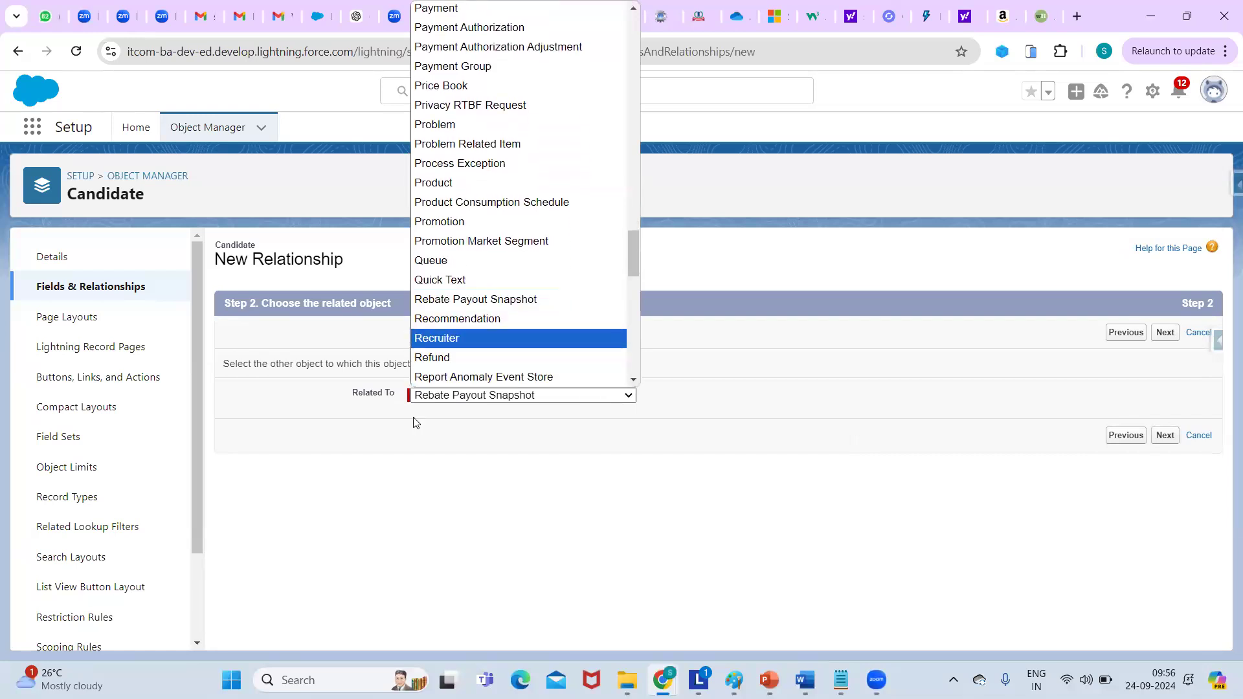
key("Return")
left_click(1165, 435)
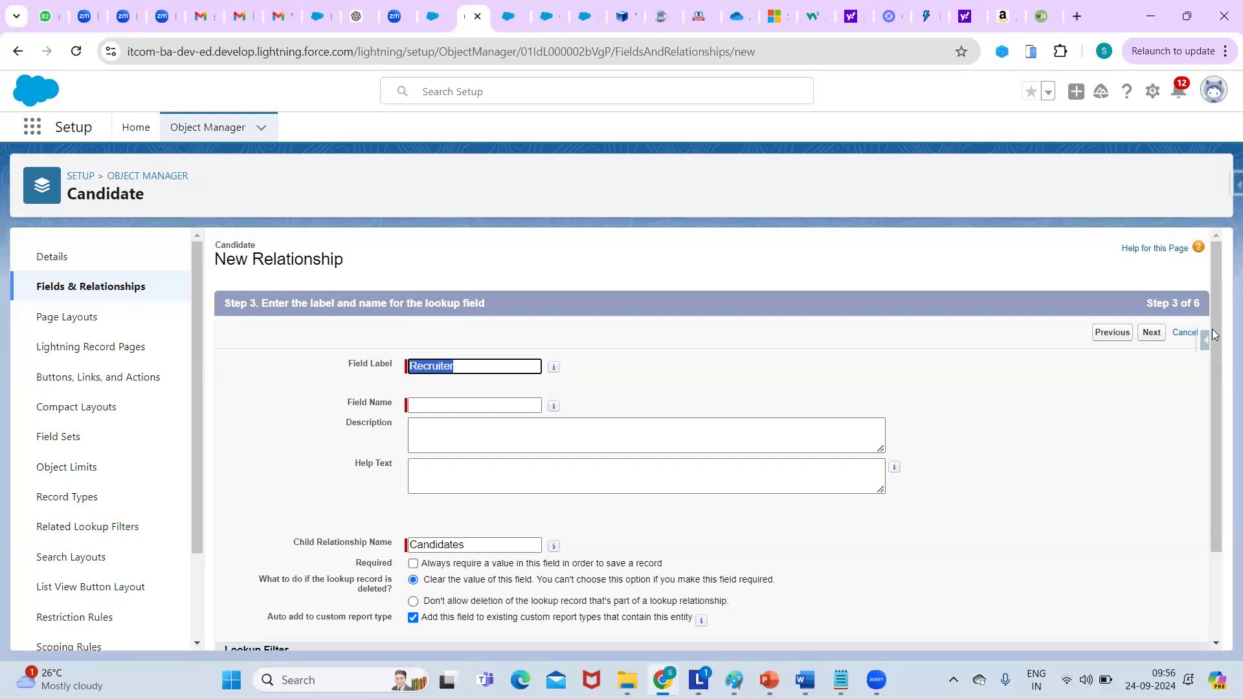
Let the field name auto-fill as Recruiter and review the Candidates child relationship settings.
scroll(525, 336, "down", 1)
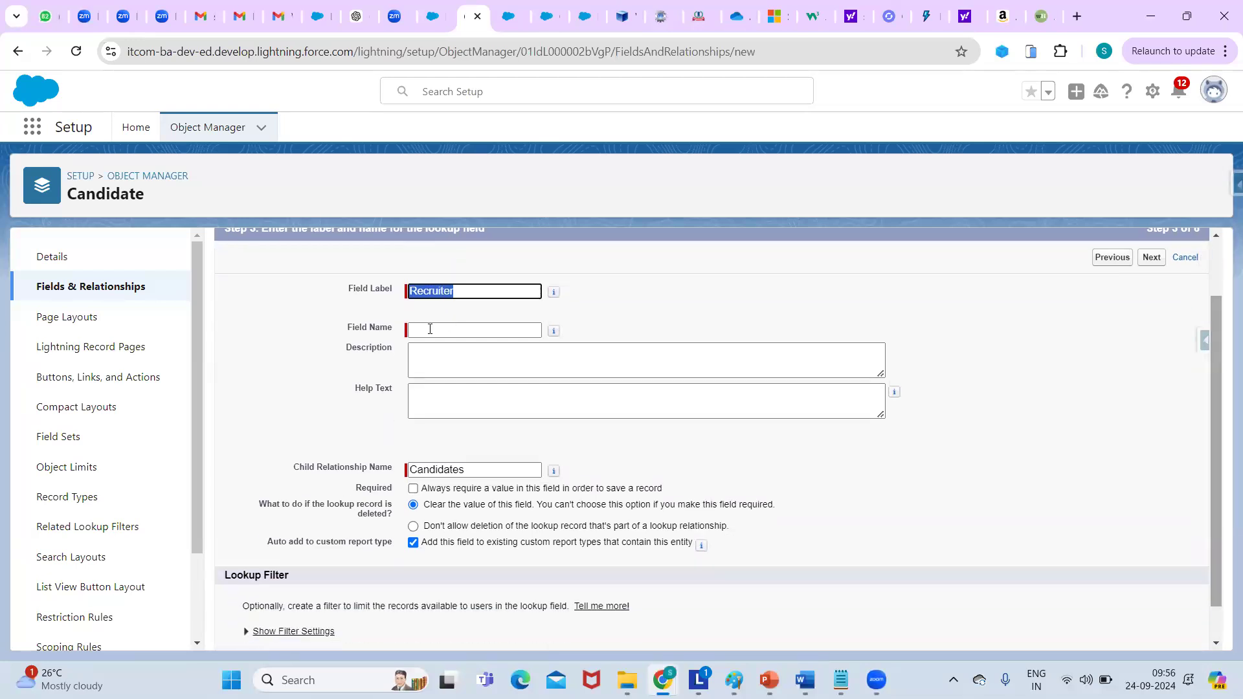
key("Tab")
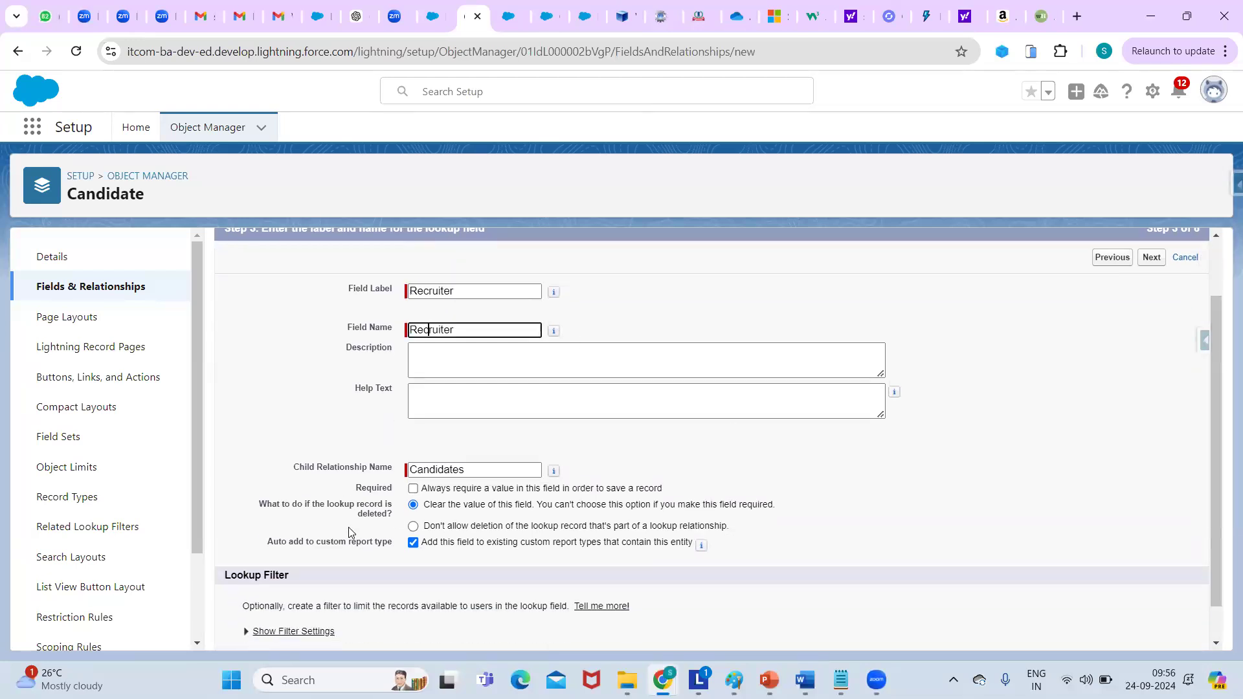
left_click(1218, 365)
scroll(421, 466, "down", 1)
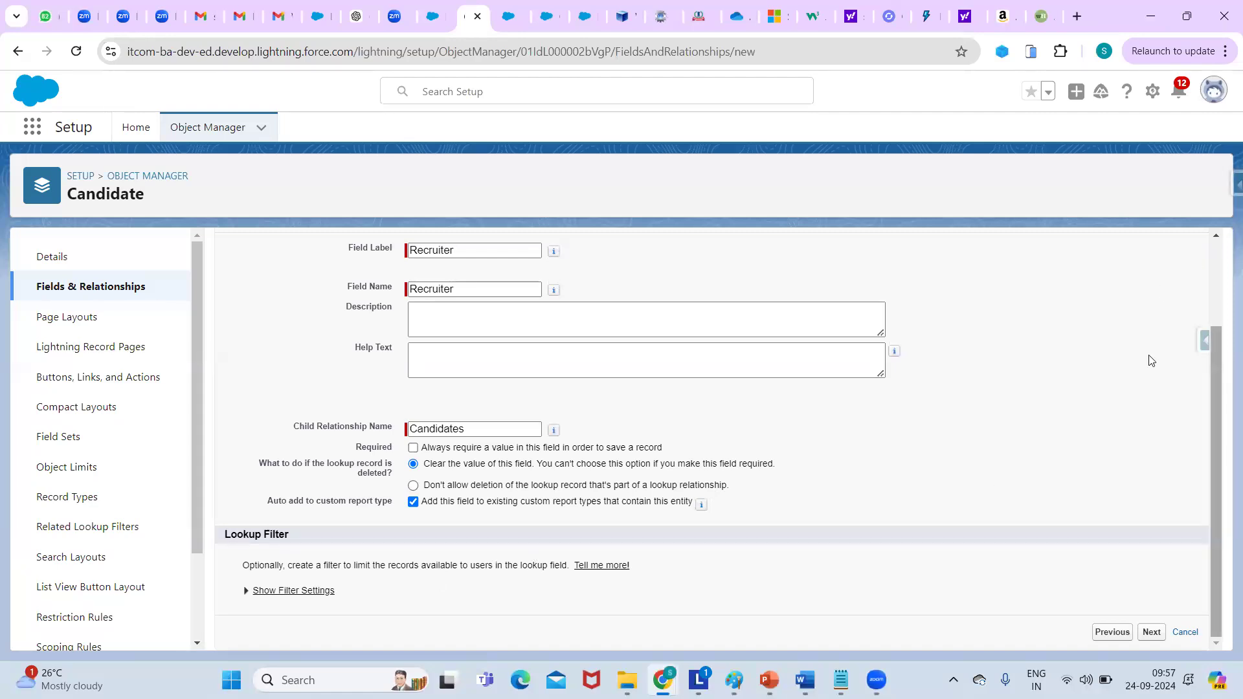
scroll(1154, 346, "up", 2)
key("Tab")
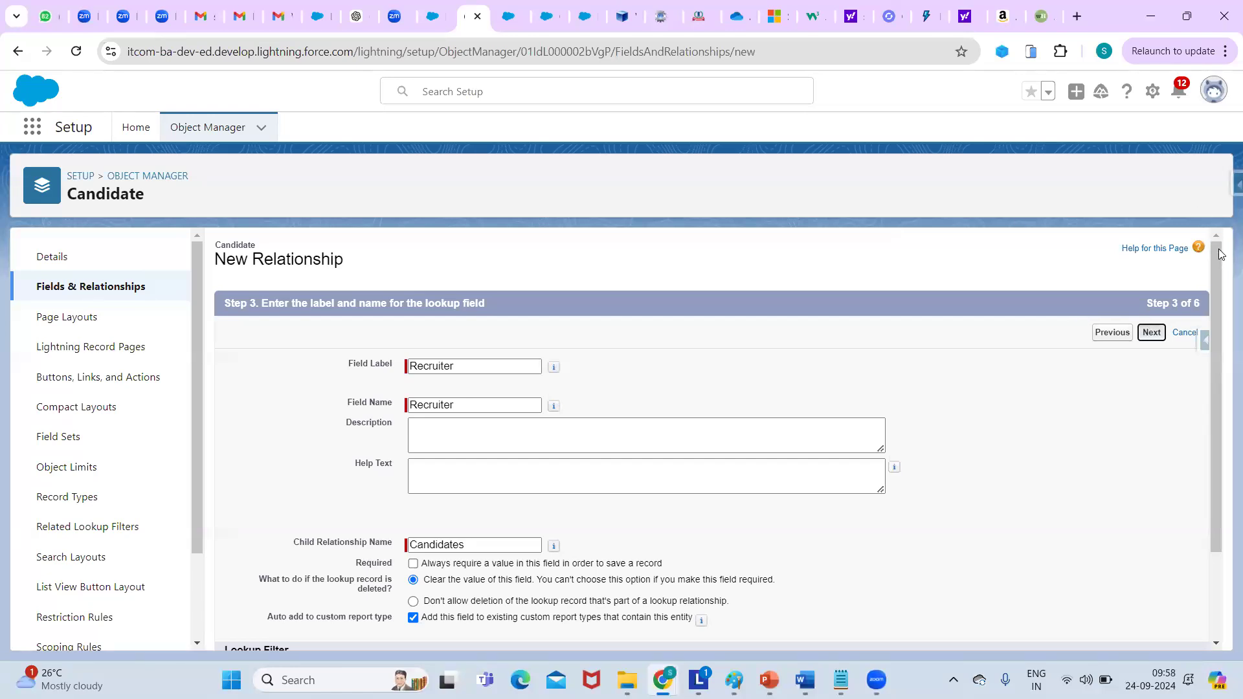
scroll(1173, 347, "down", 2)
scroll(788, 369, "up", 2)
Accept default field security and page layouts, keep the Candidates related list, and save.
left_click(1151, 332)
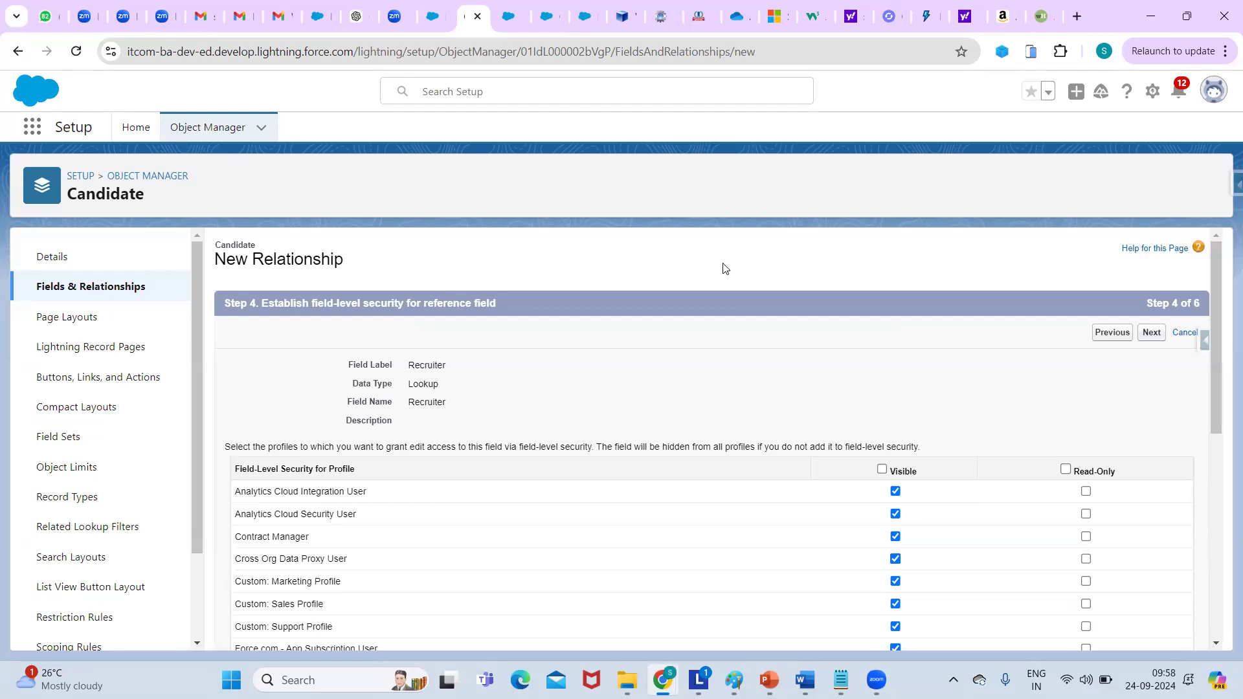
left_click(1152, 332)
left_click(1162, 334)
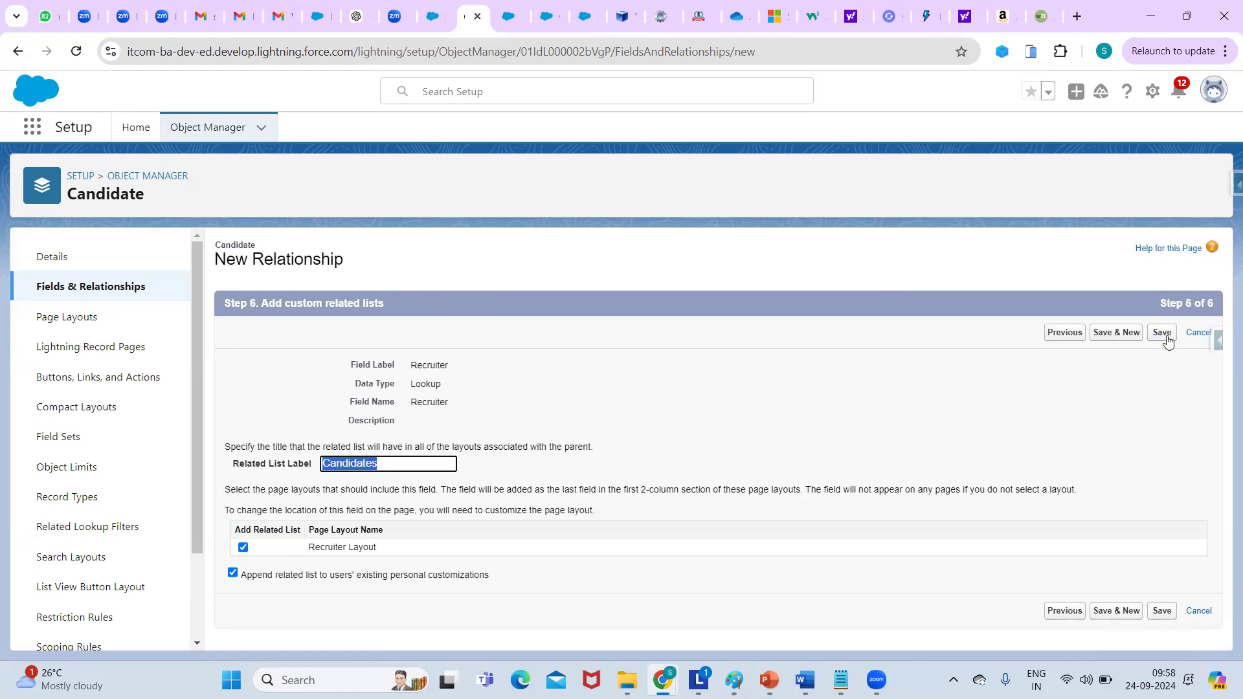
left_click(1164, 335)
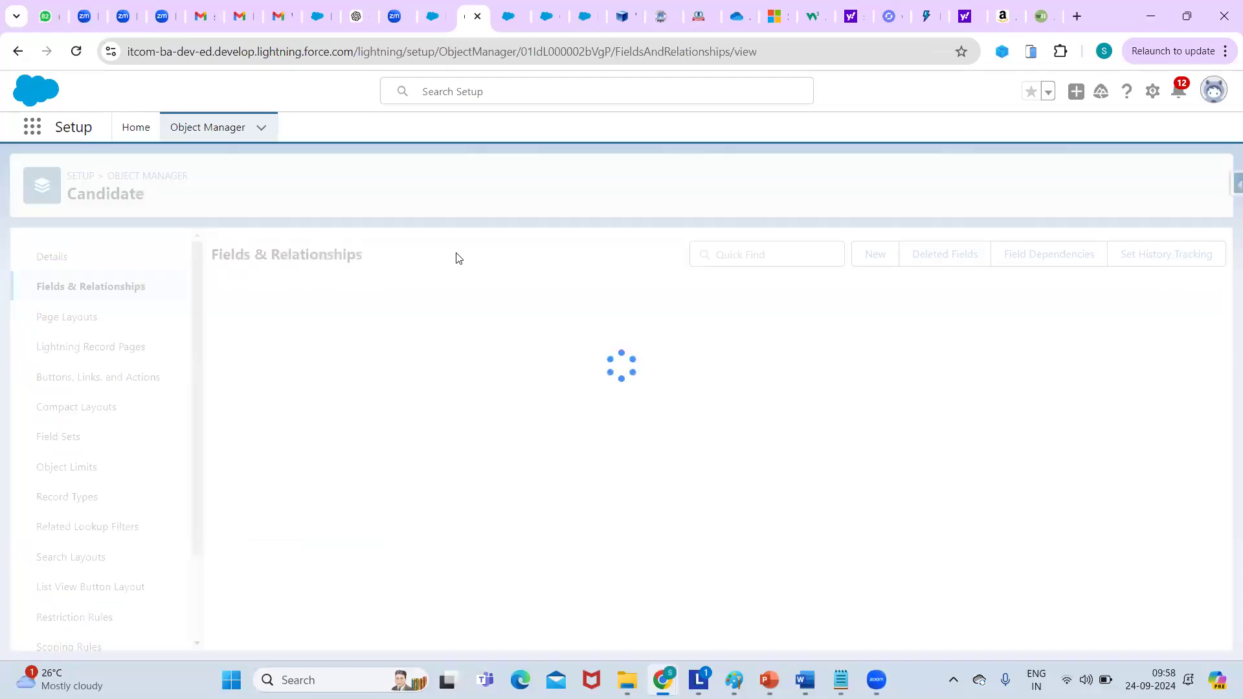
Create a recruiter named Test from the Recruiters list, using Save & New.
key("ctrl+Tab")
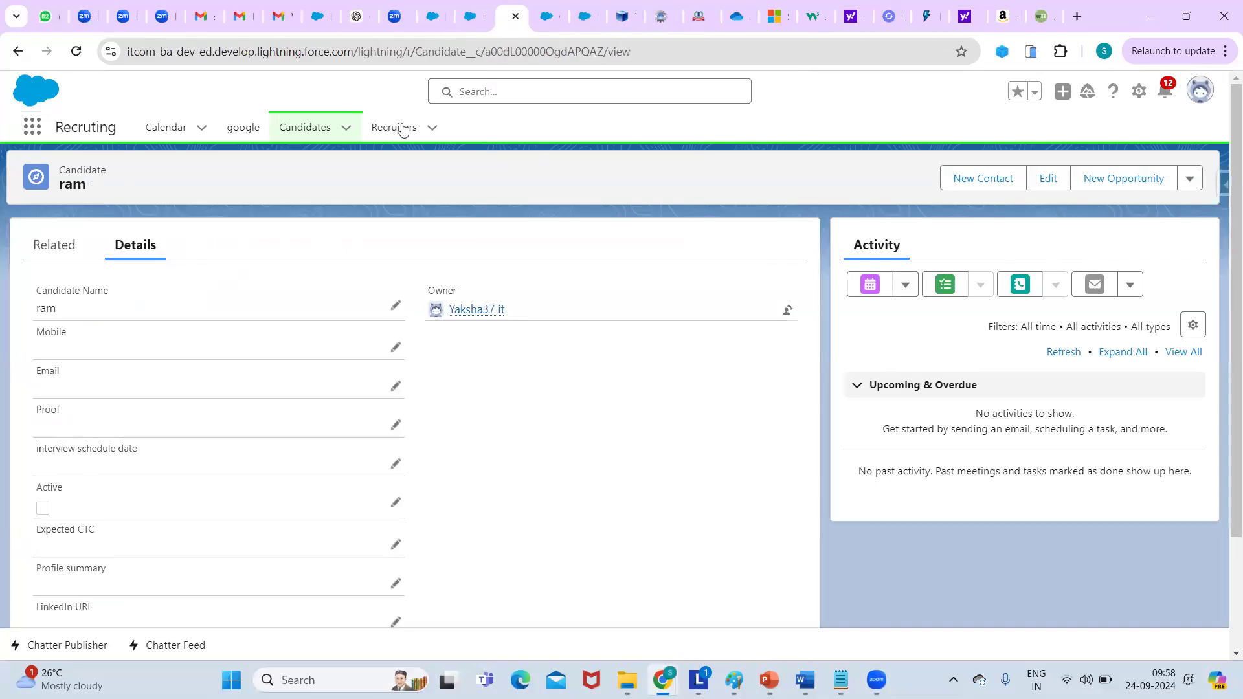
left_click(402, 130)
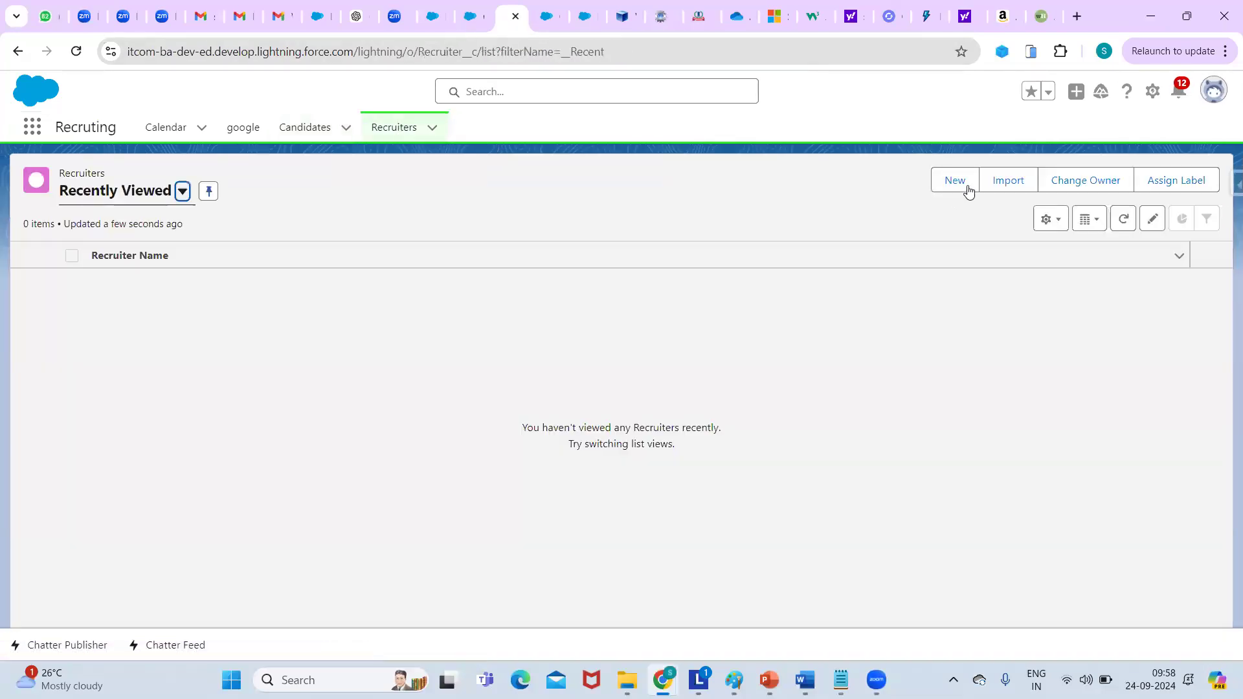
left_click(968, 190)
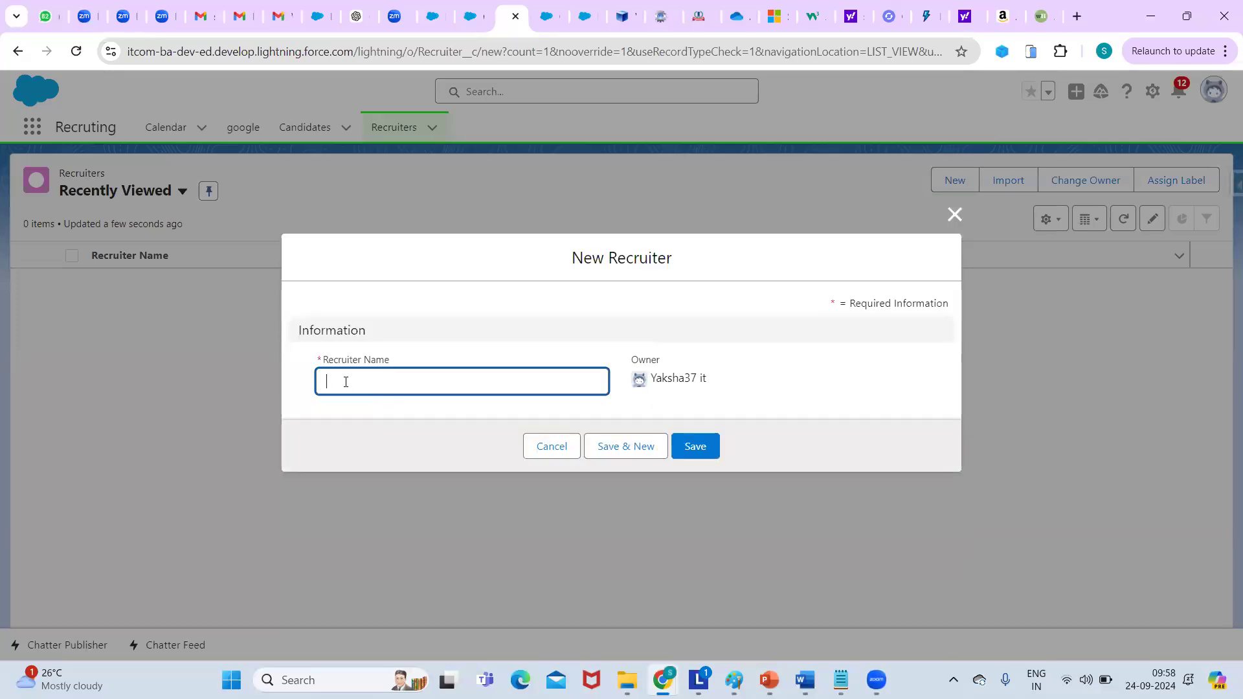
left_click(346, 382)
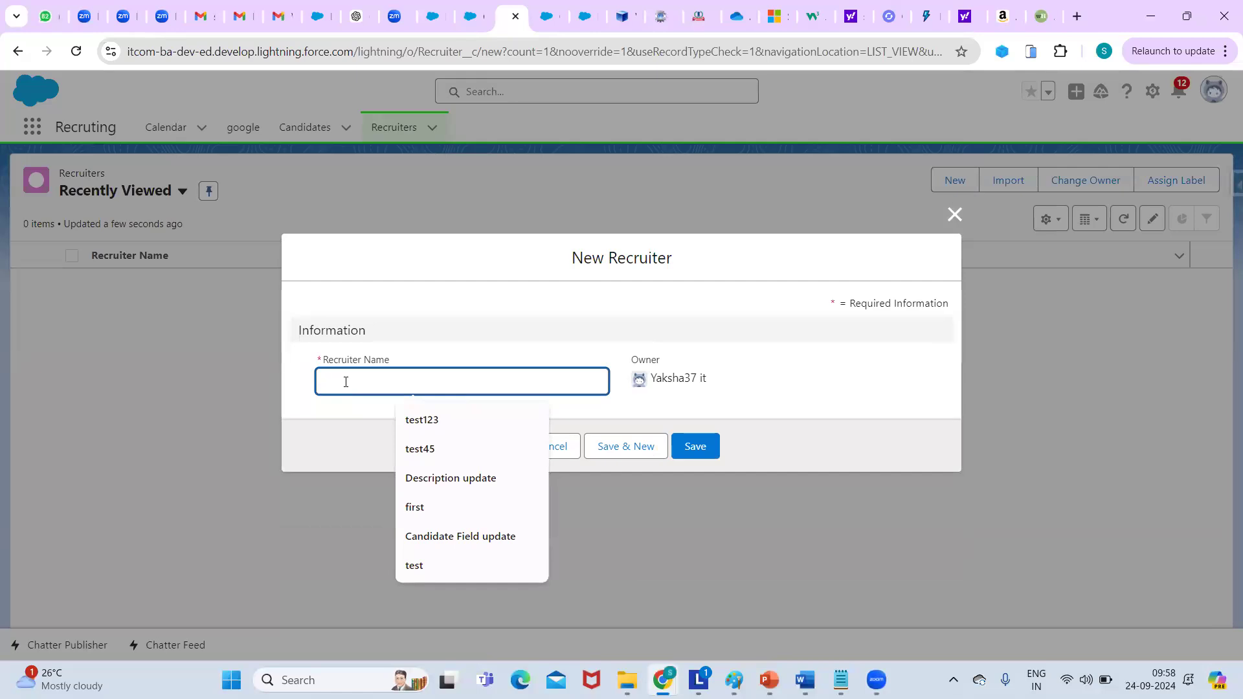
type("Test")
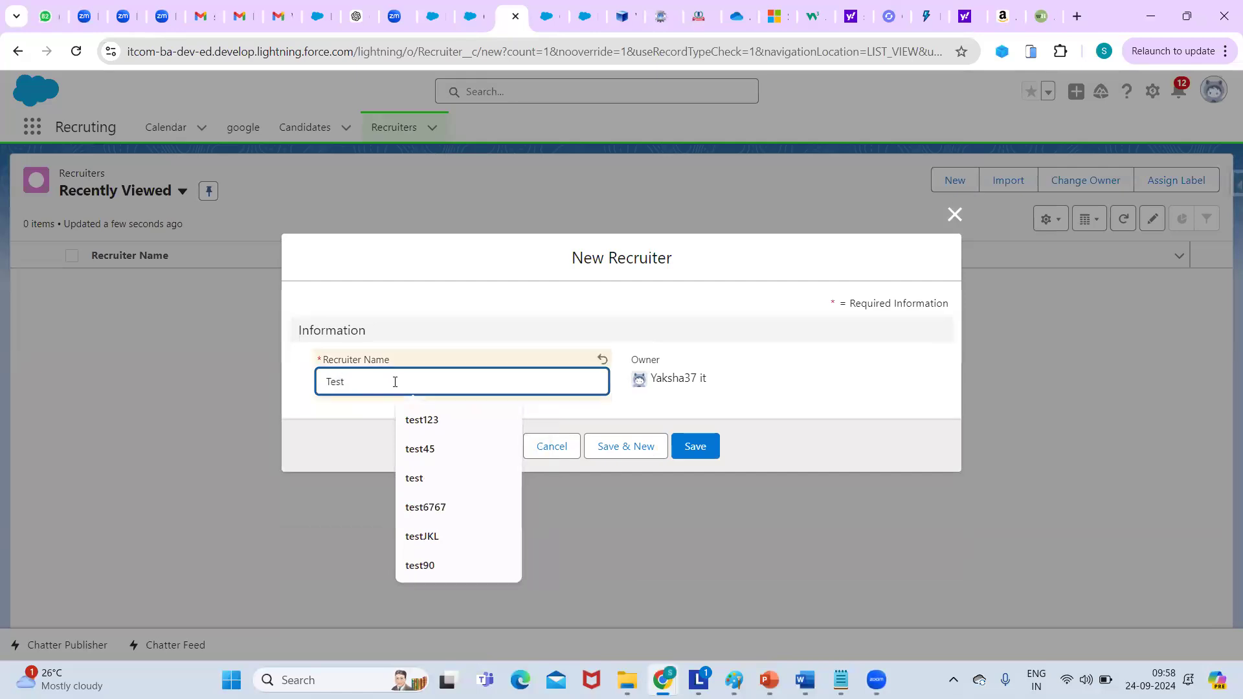
left_click(659, 446)
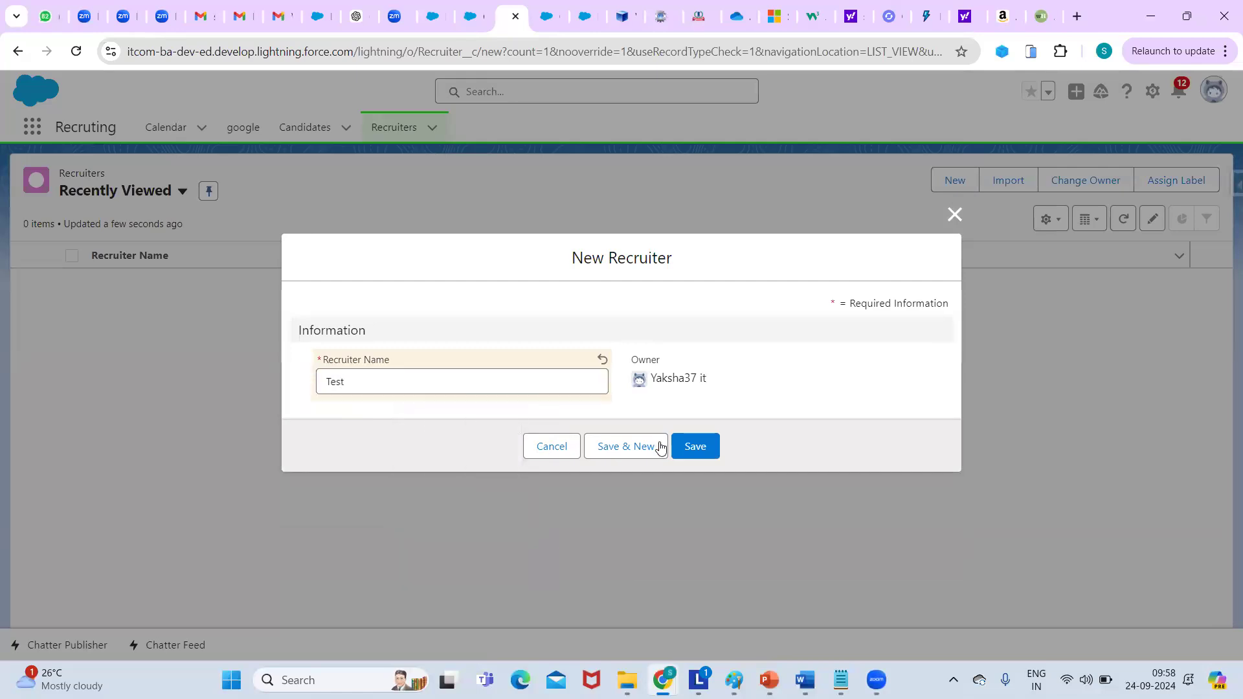
left_click(659, 446)
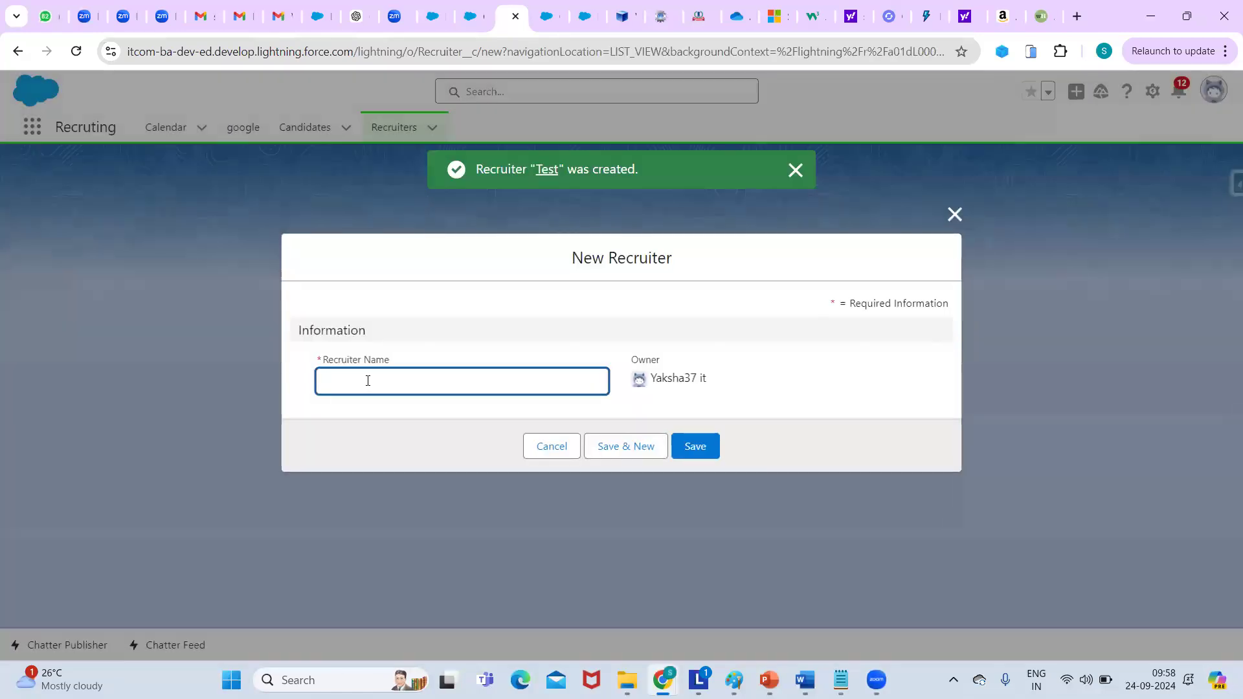
Add recruiters lenen and Sita, saving Sita as the final record.
left_click(368, 381)
type("lenen")
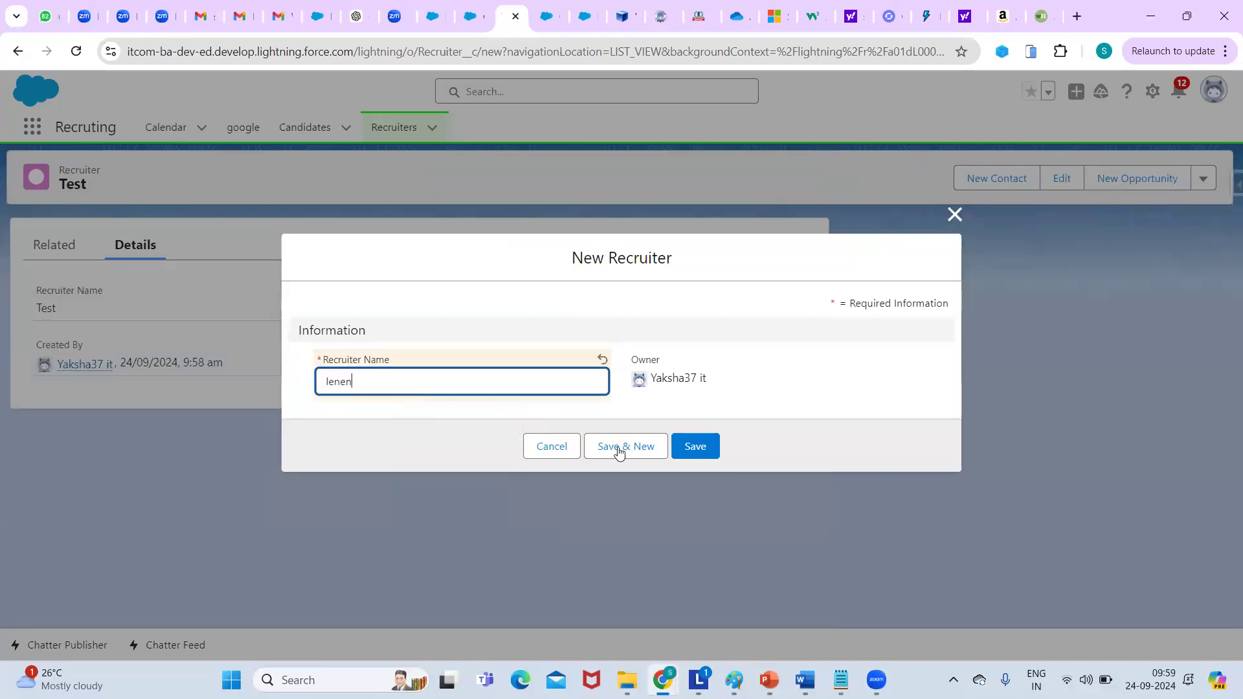
left_click(618, 452)
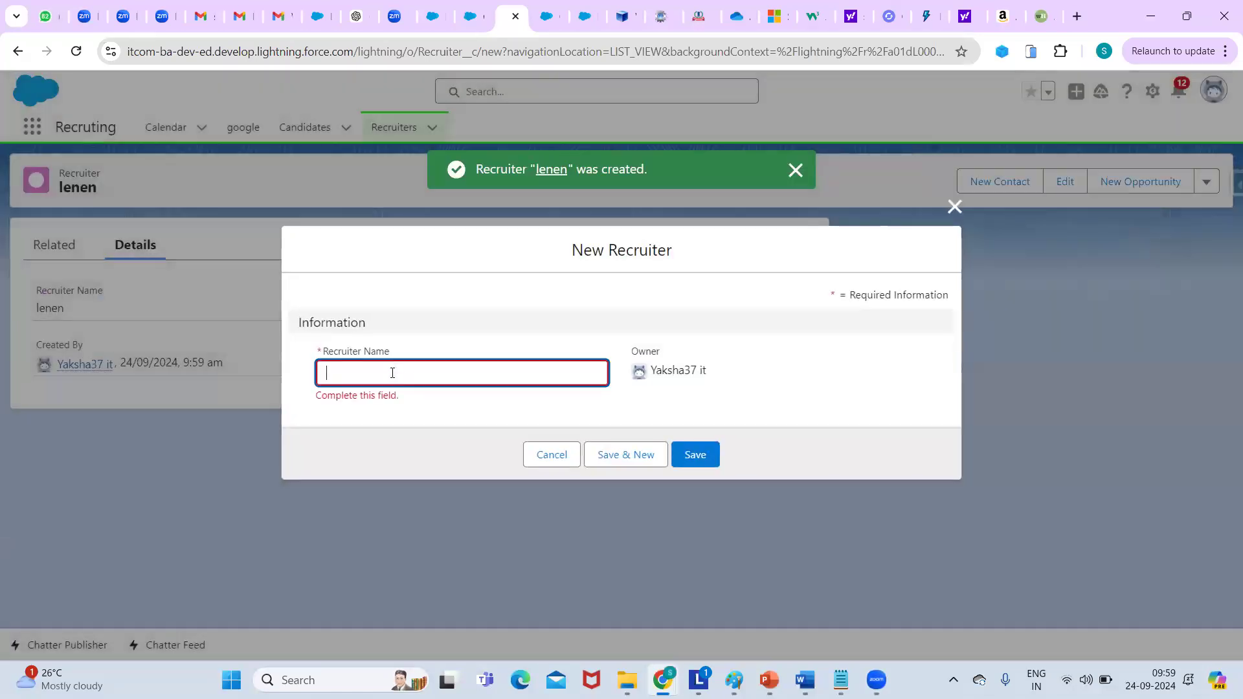
left_click(393, 373)
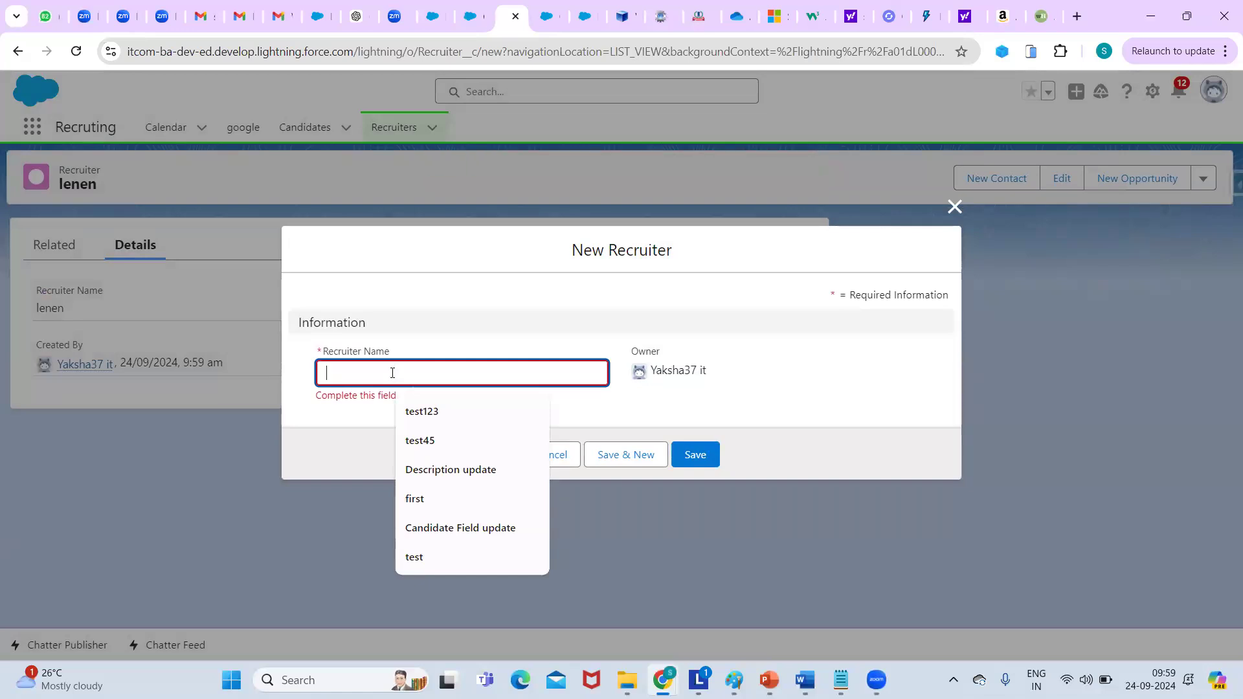
type("Sita")
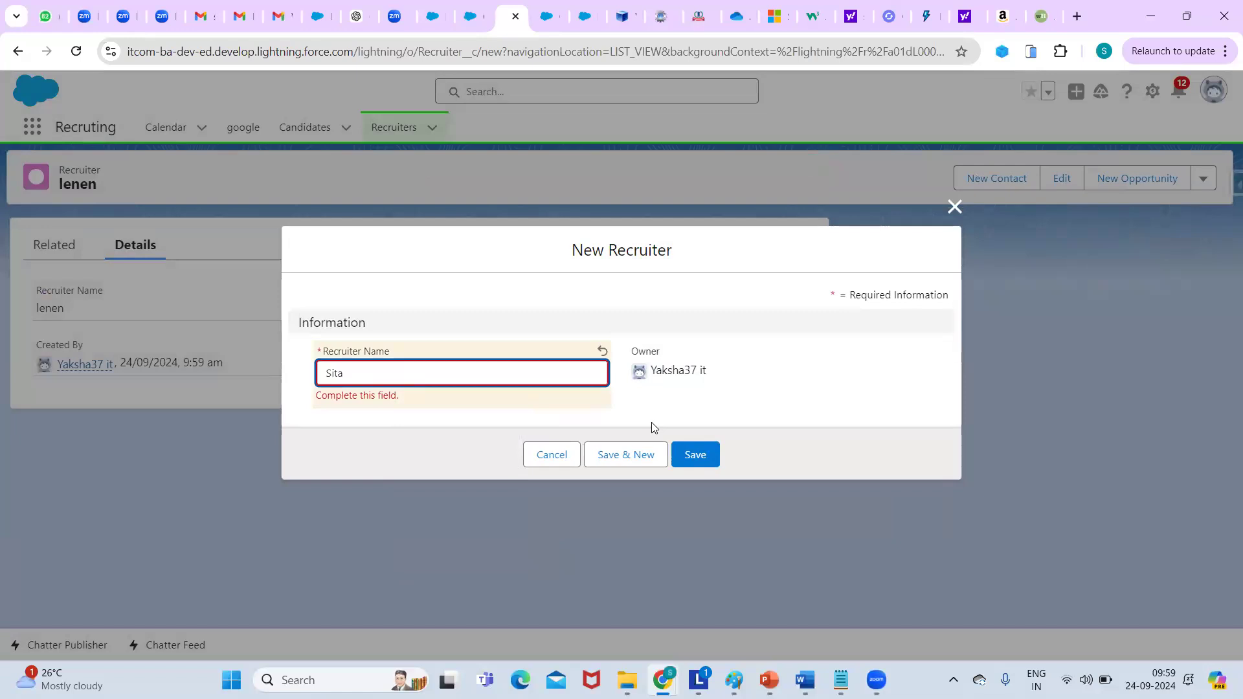
left_click(700, 458)
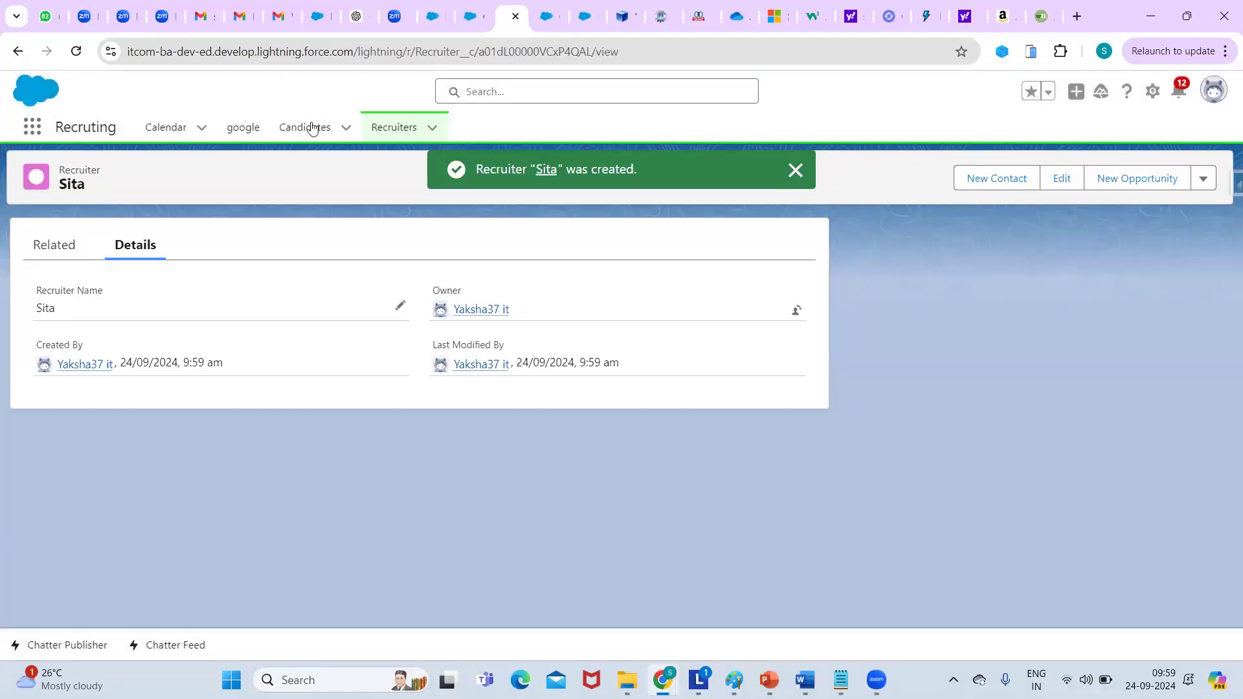
Open a New Candidate form, look through it, close it unsaved, and reload the Candidates list.
left_click(305, 127)
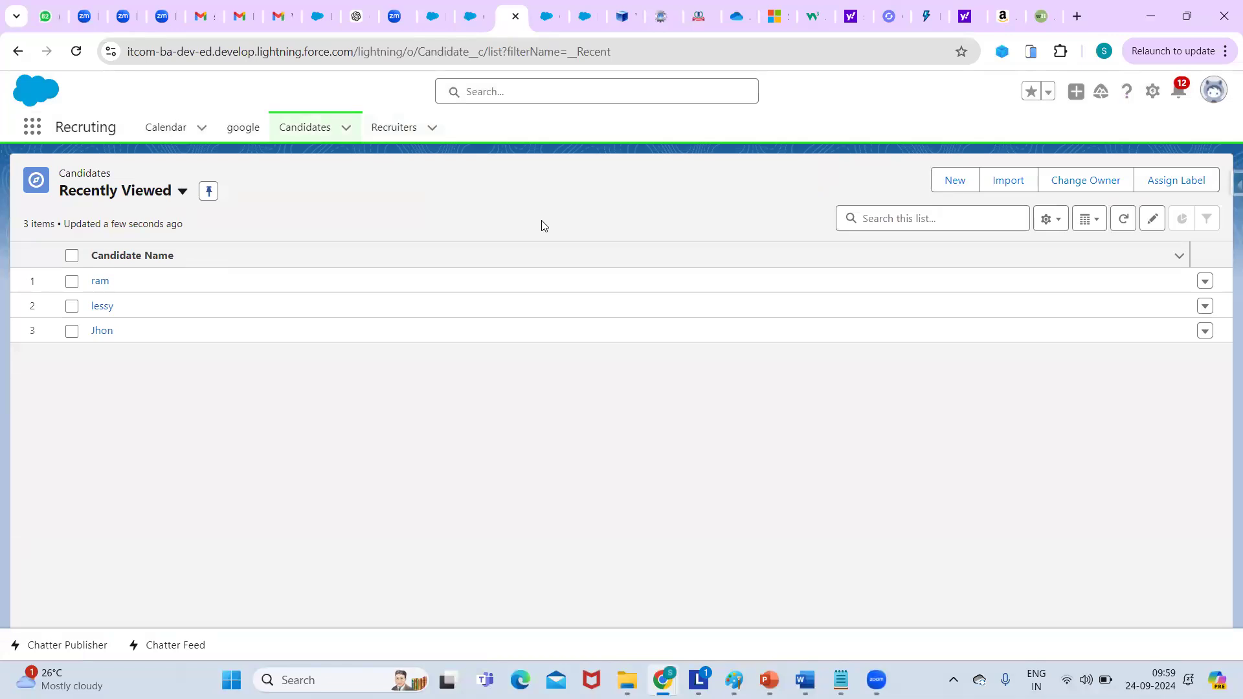
left_click(954, 181)
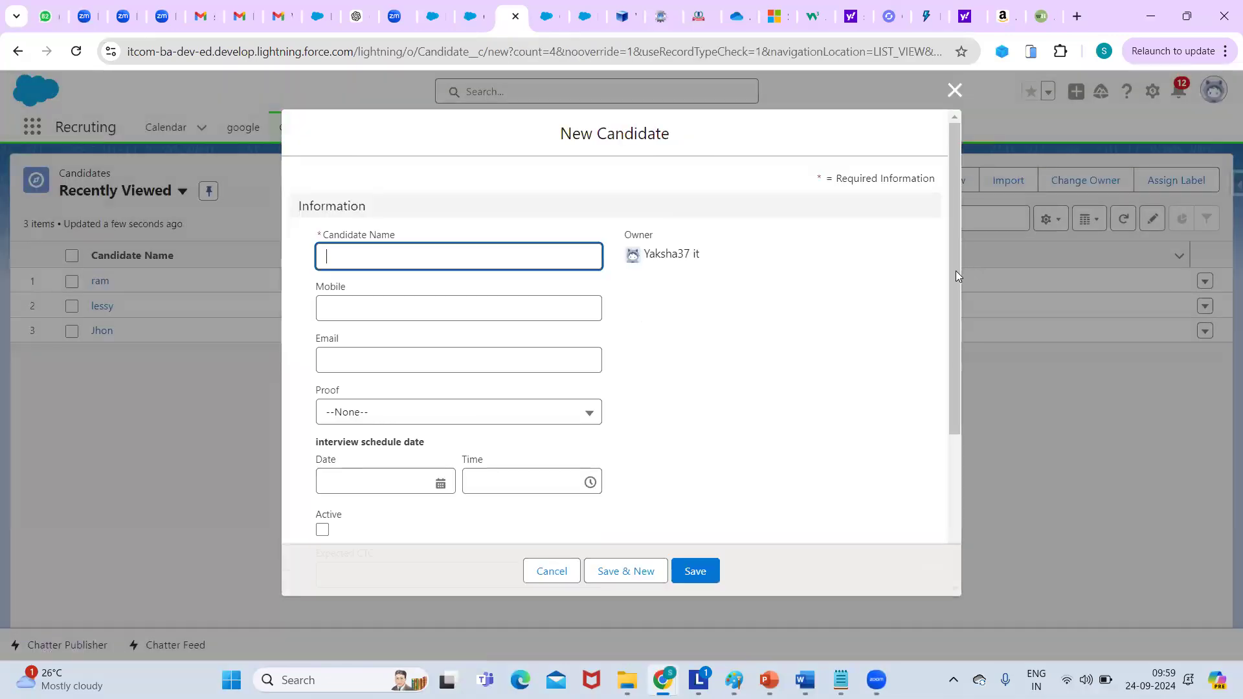
left_click_drag(953, 410, 971, 510)
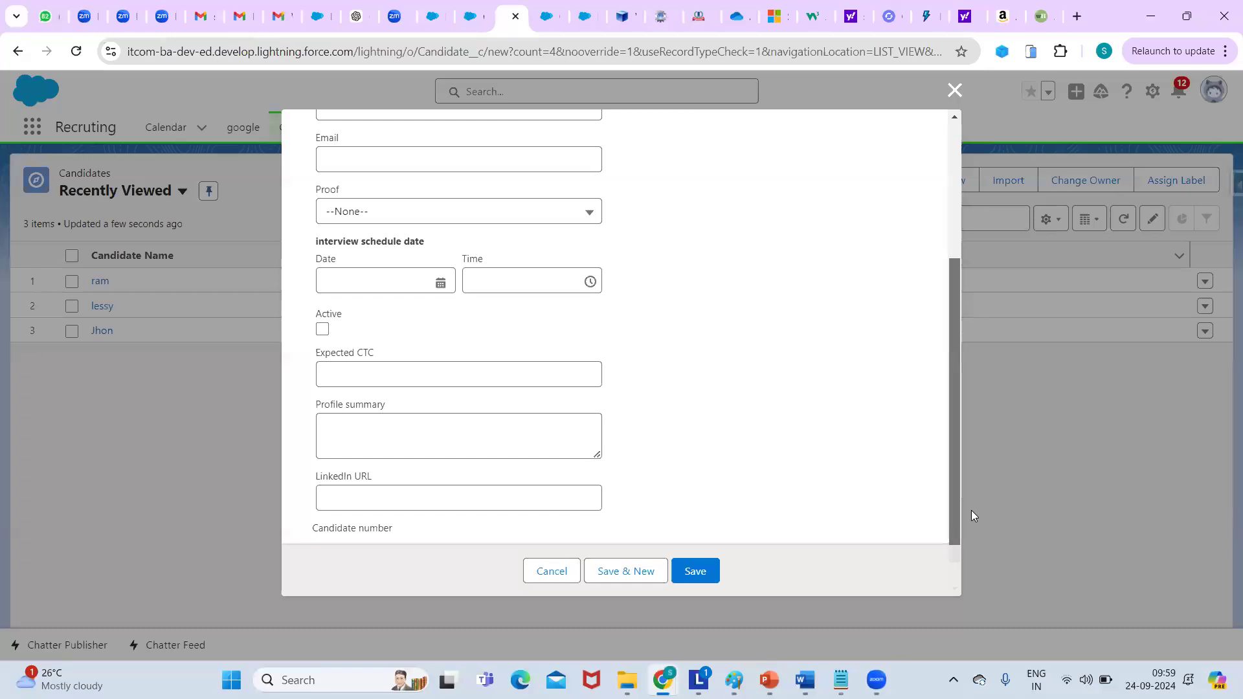
scroll(916, 363, "up", 3)
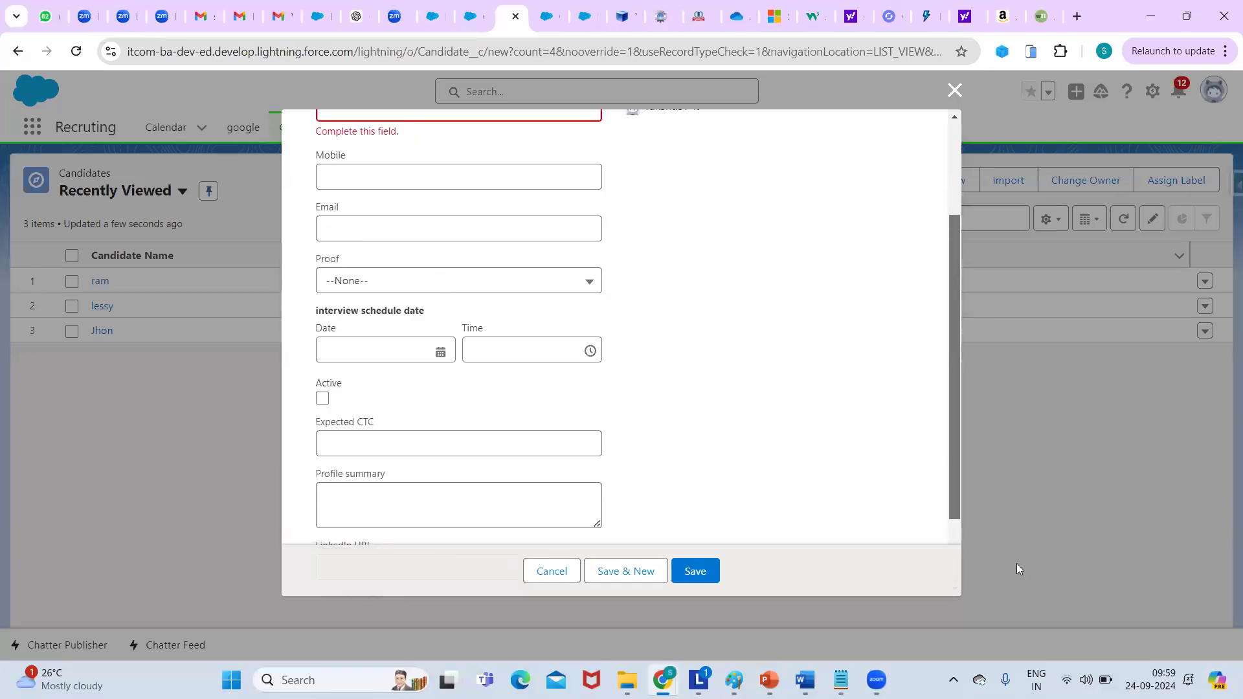
scroll(1016, 566, "up", 2)
scroll(1018, 568, "down", 5)
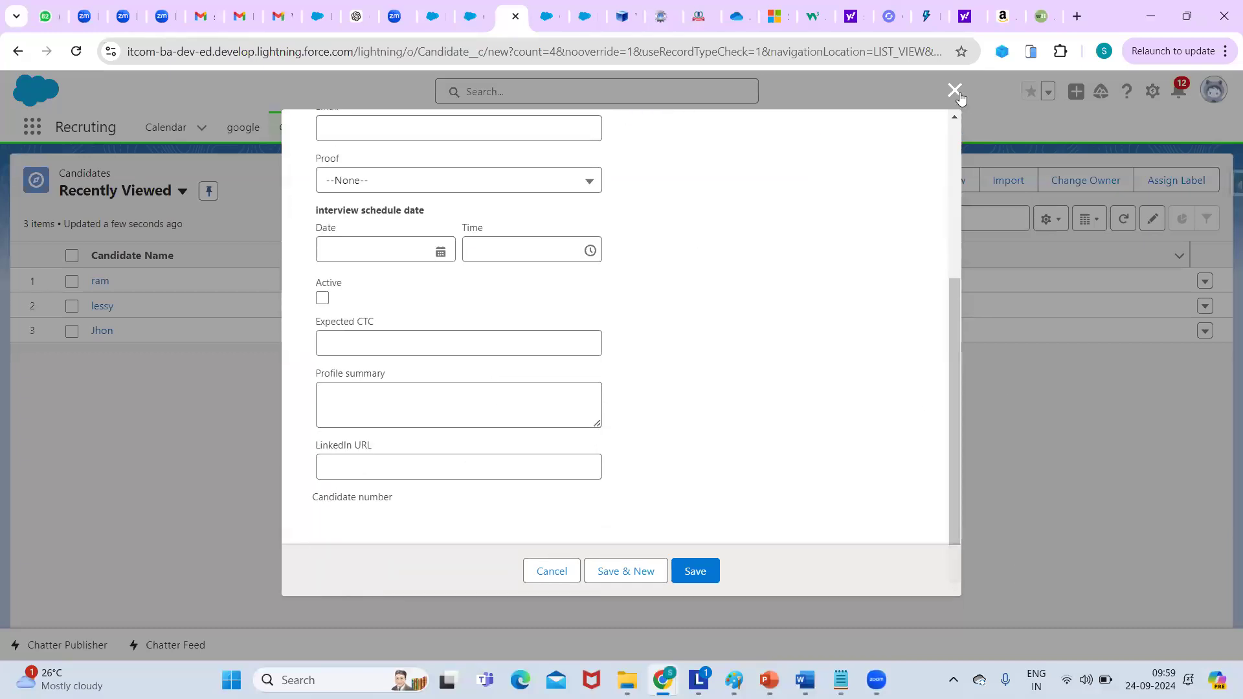
left_click(961, 97)
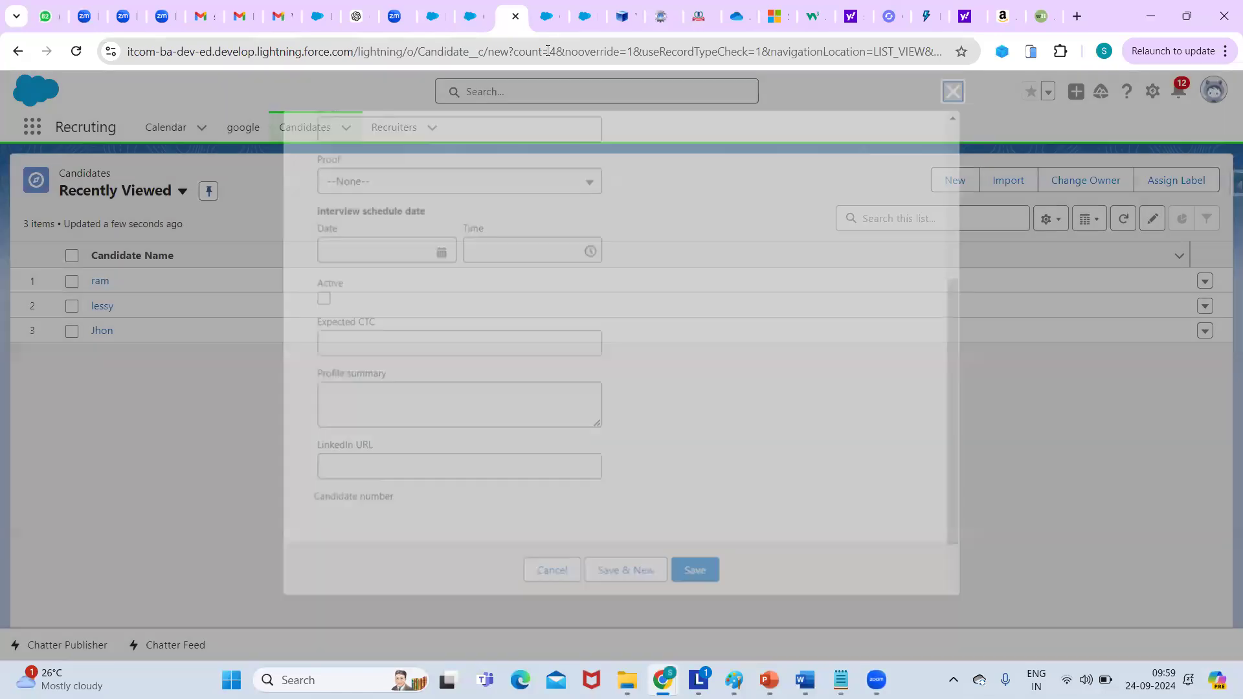
key("F5")
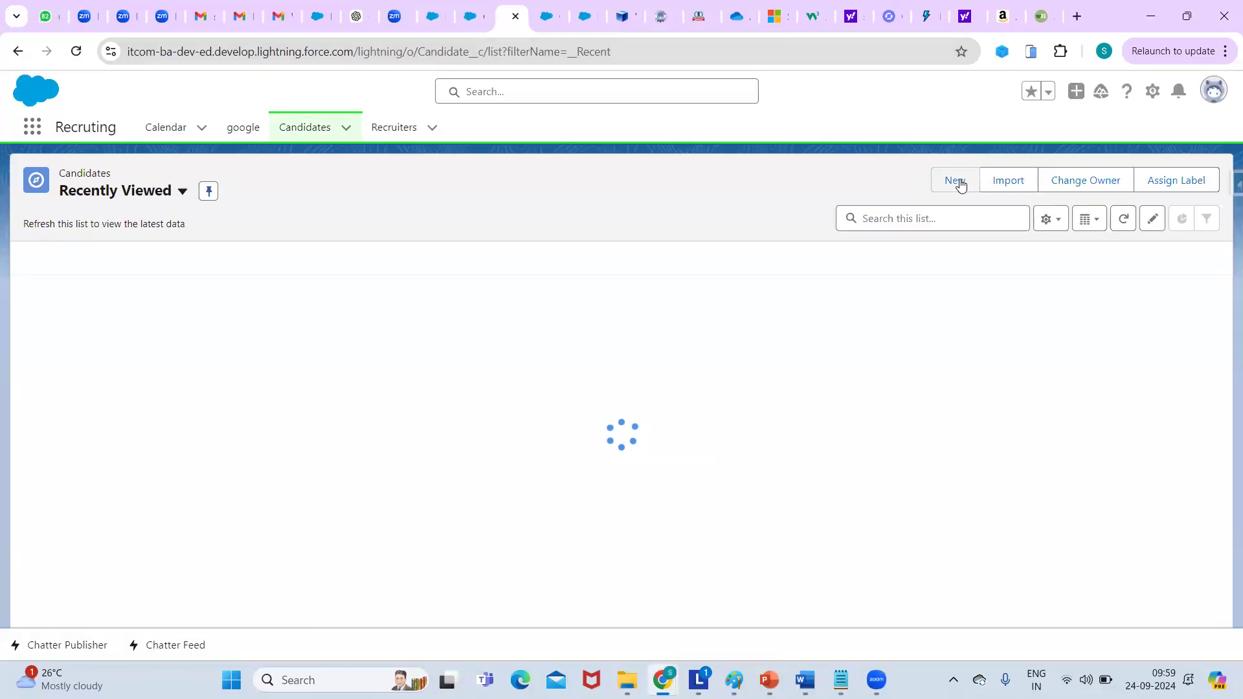
In a new Candidate form, pick lenen from Recent Recruiters in the Recruiter lookup.
left_click(958, 181)
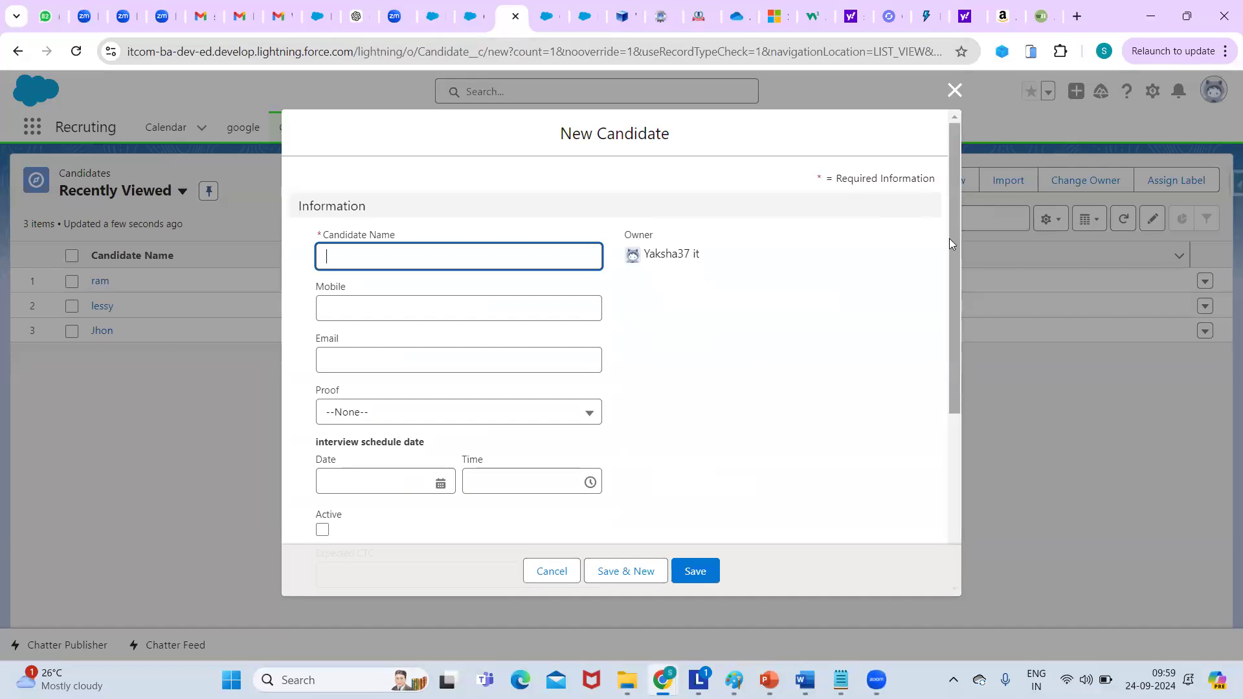
left_click(945, 283)
scroll(946, 284, "down", 5)
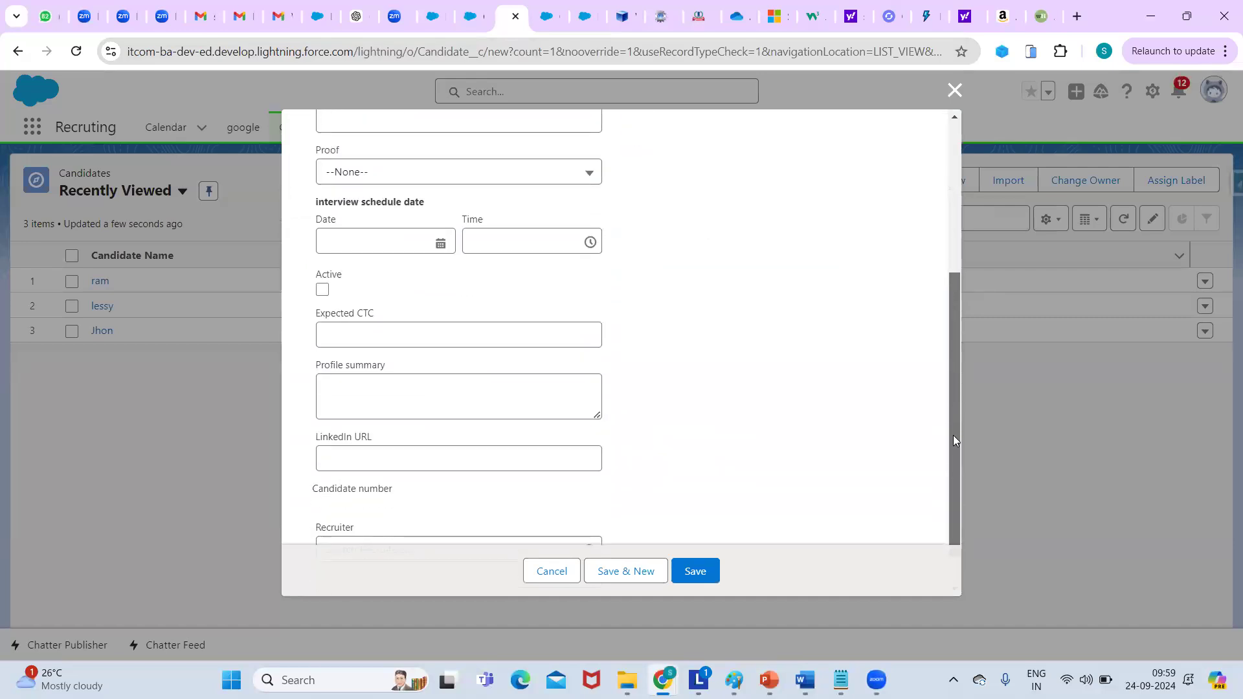
left_click(369, 506)
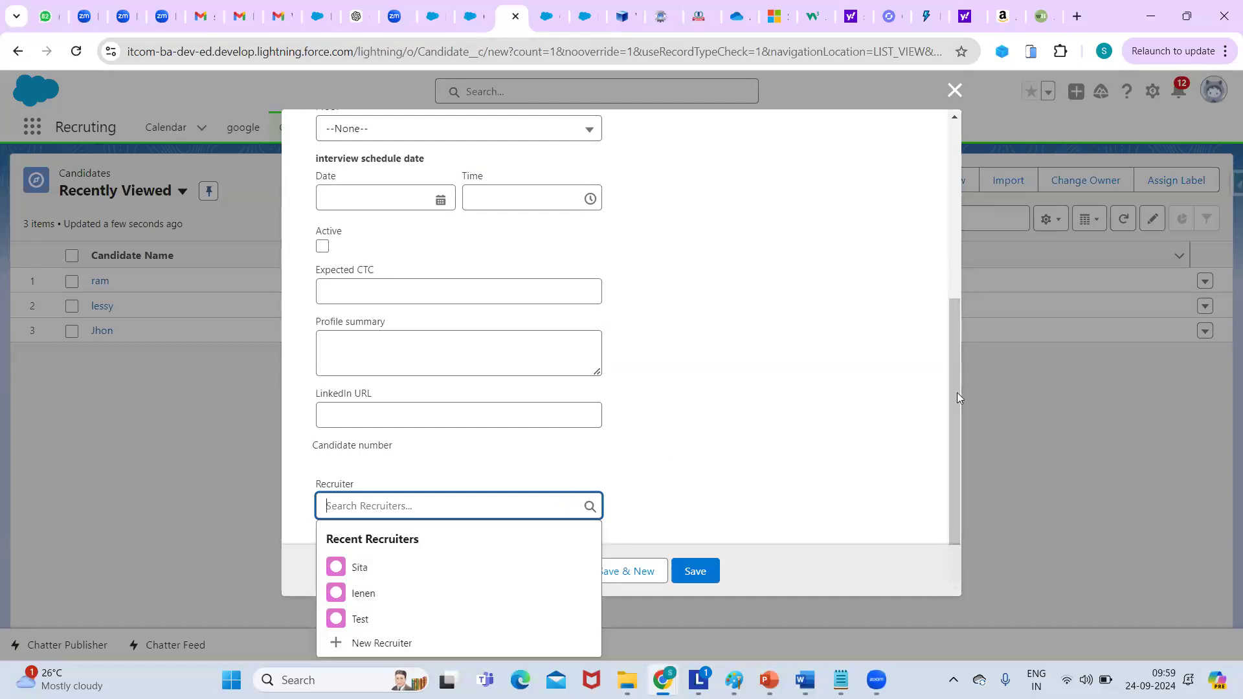
left_click(953, 456)
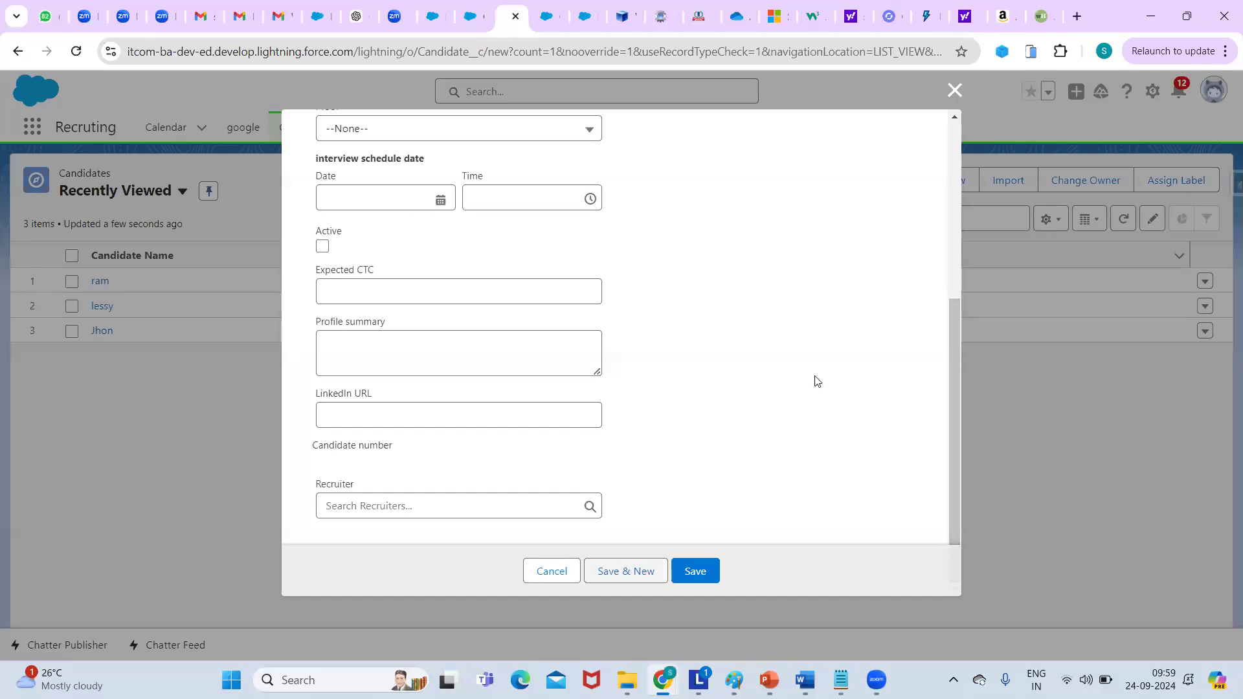
left_click(505, 506)
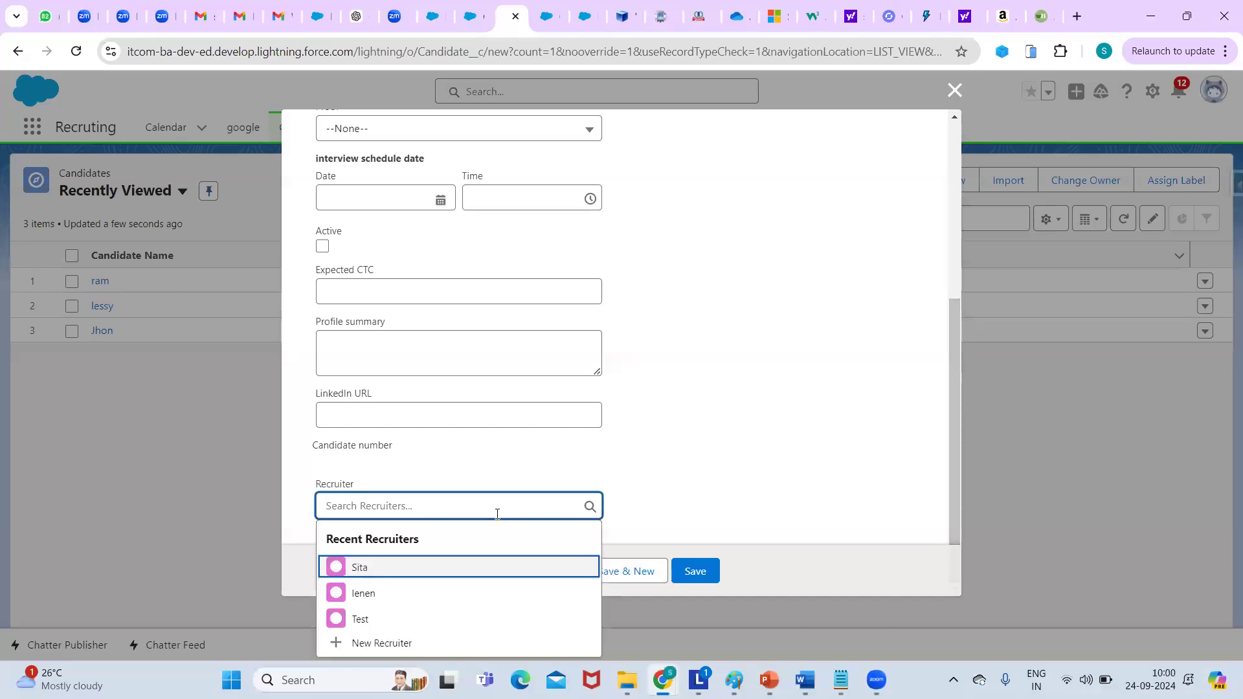
key("ctrl+minus")
key("ctrl+minus")
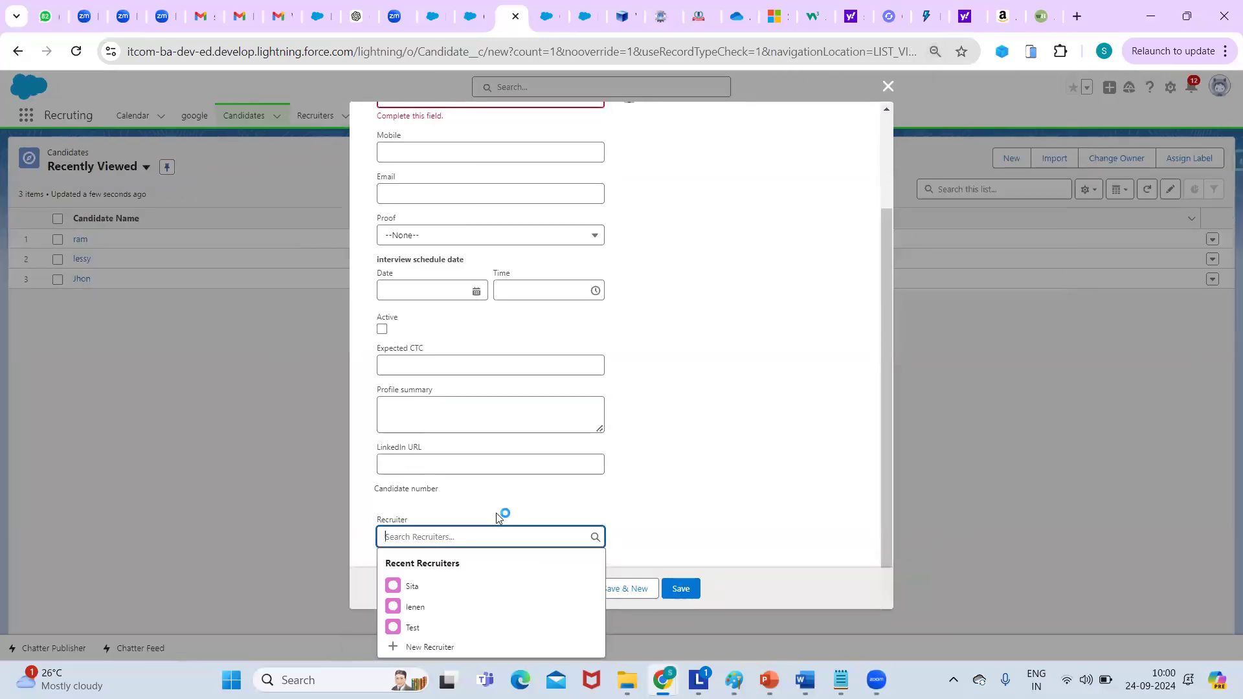
key("ctrl+plus")
key("ctrl+plus")
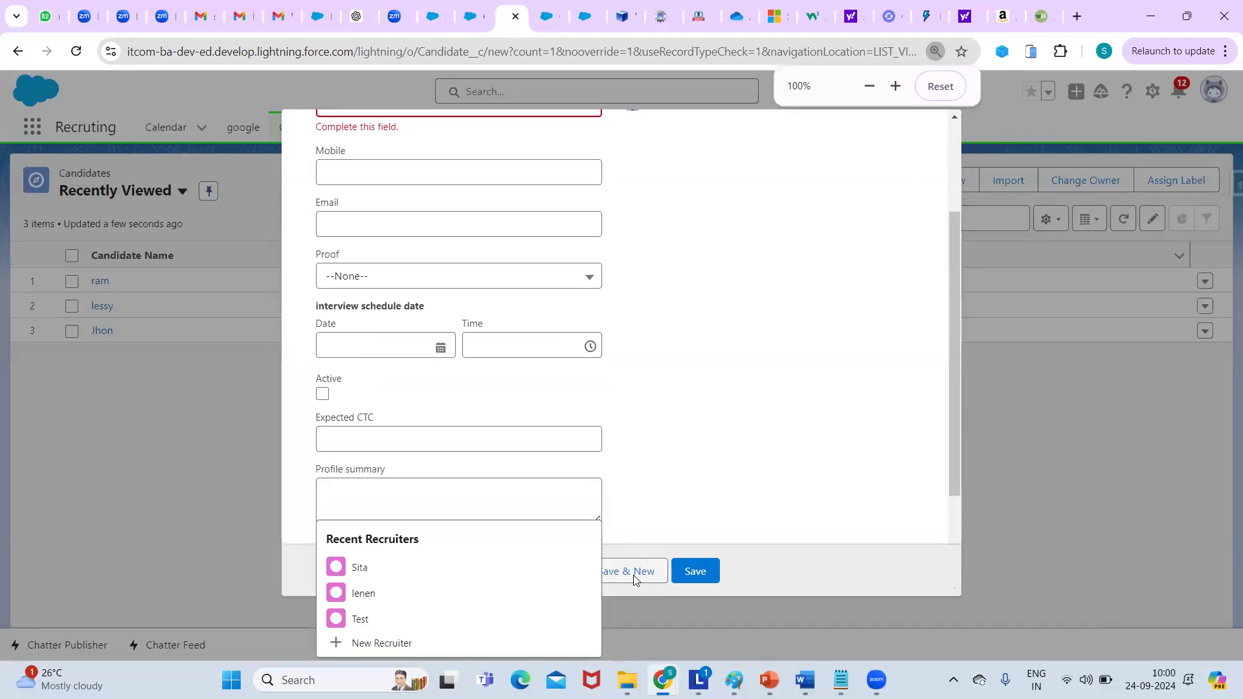
scroll(479, 527, "down", 2)
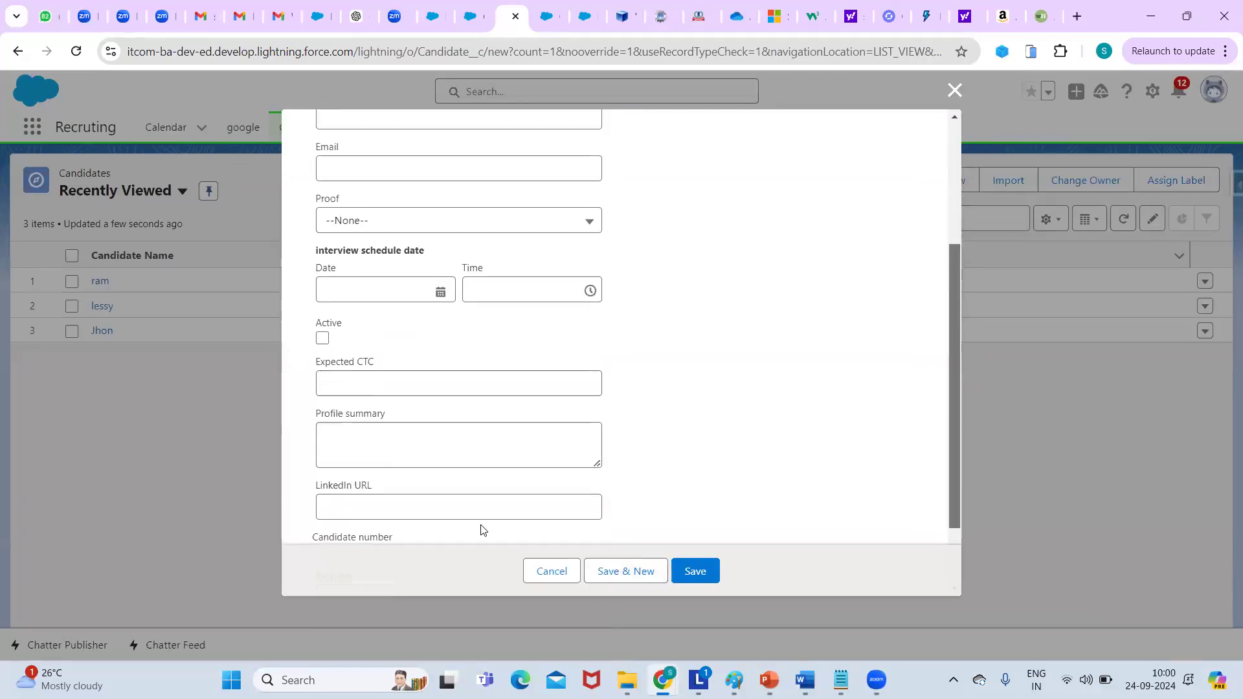
left_click(431, 505)
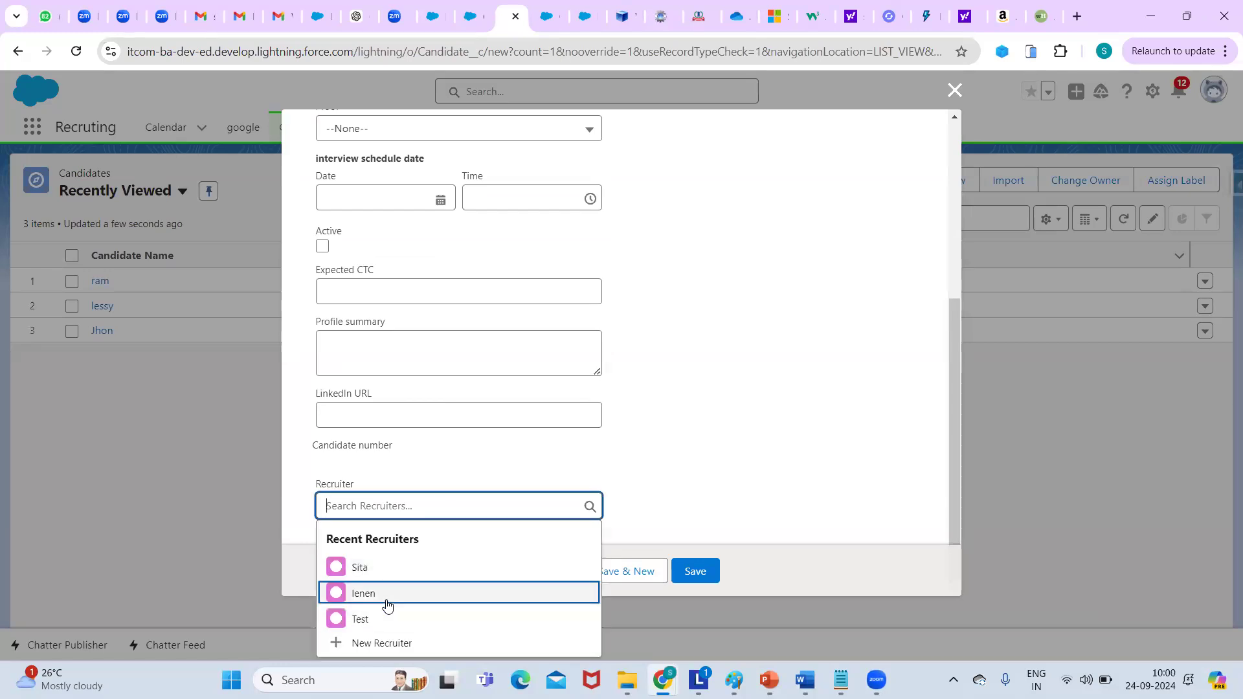
left_click(388, 593)
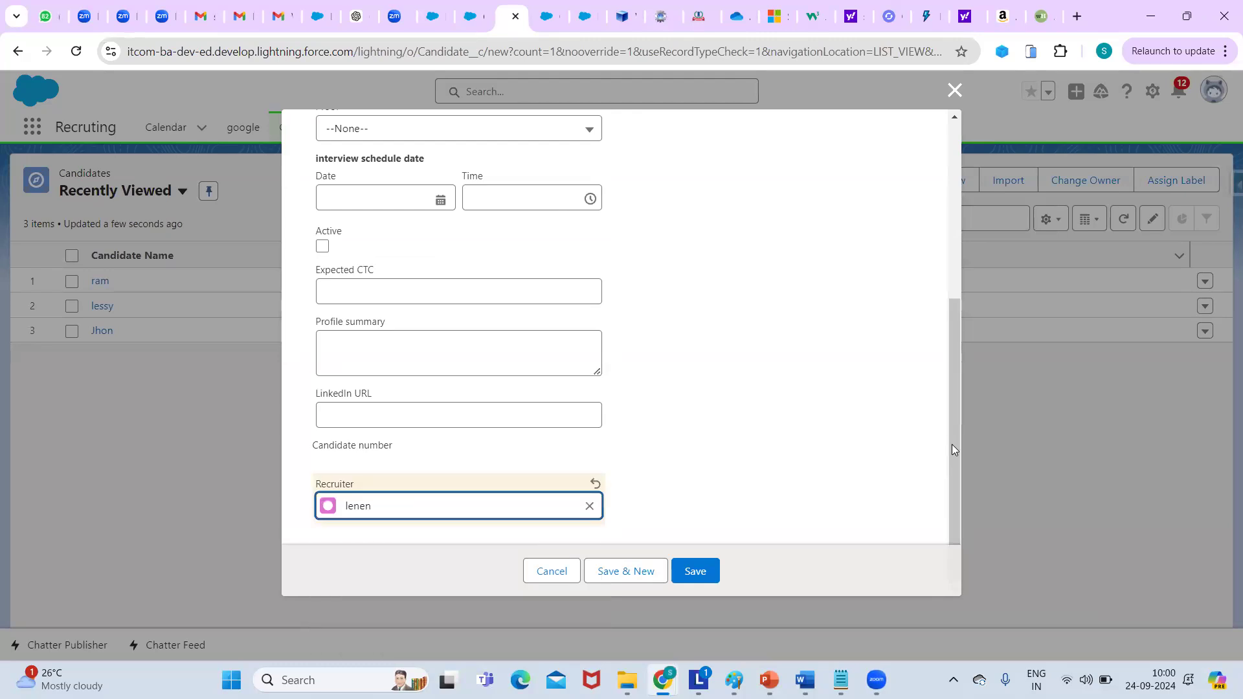
scroll(390, 325, "up", 5)
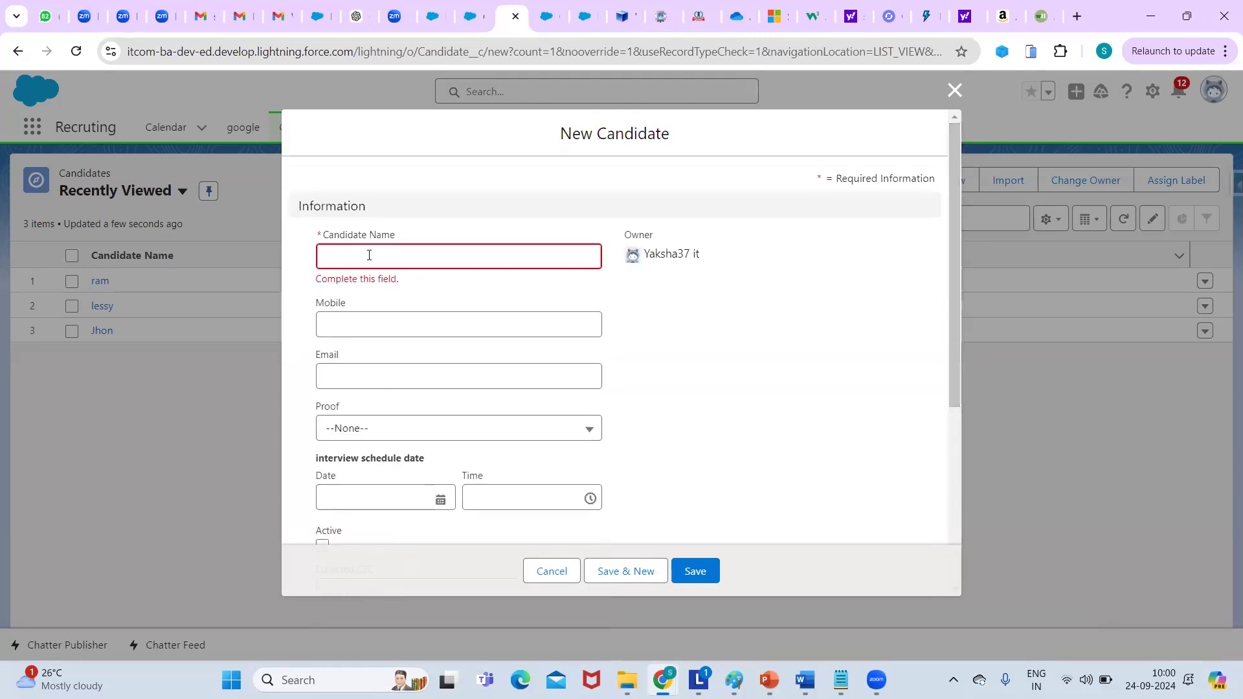
Enter candidate name Borse, a mobile number, and Aadharcard as the proof type.
left_click(369, 256)
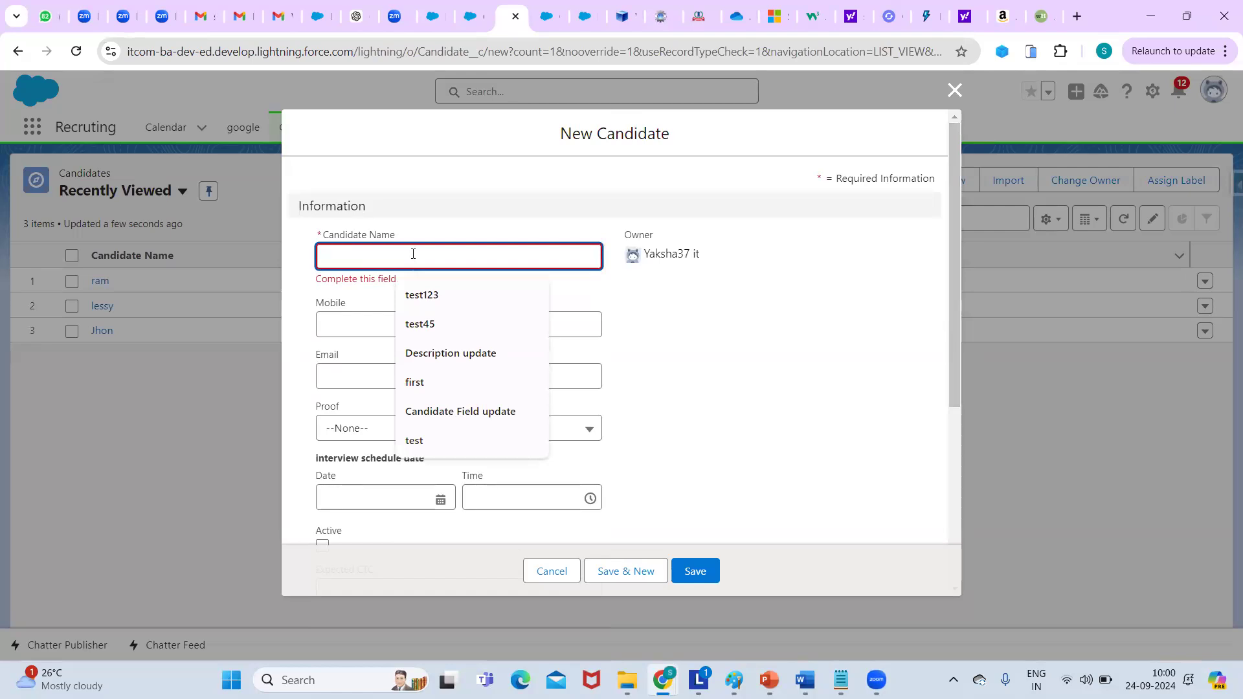
type("Borse")
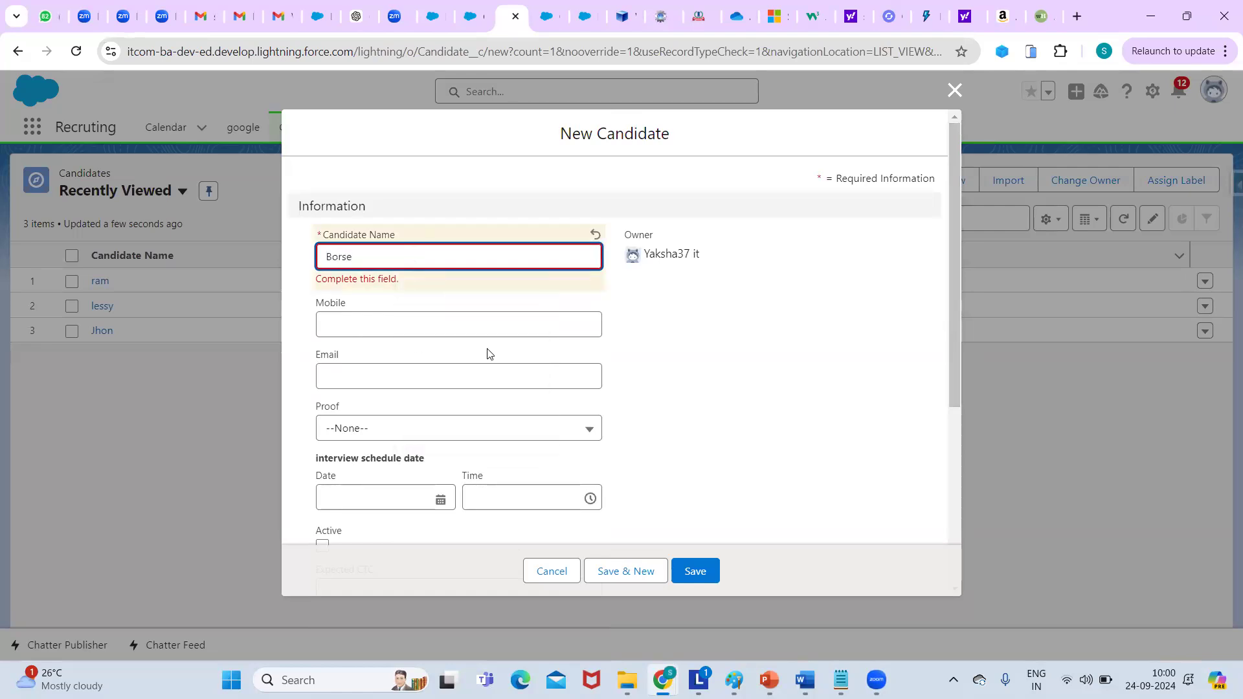
left_click(351, 327)
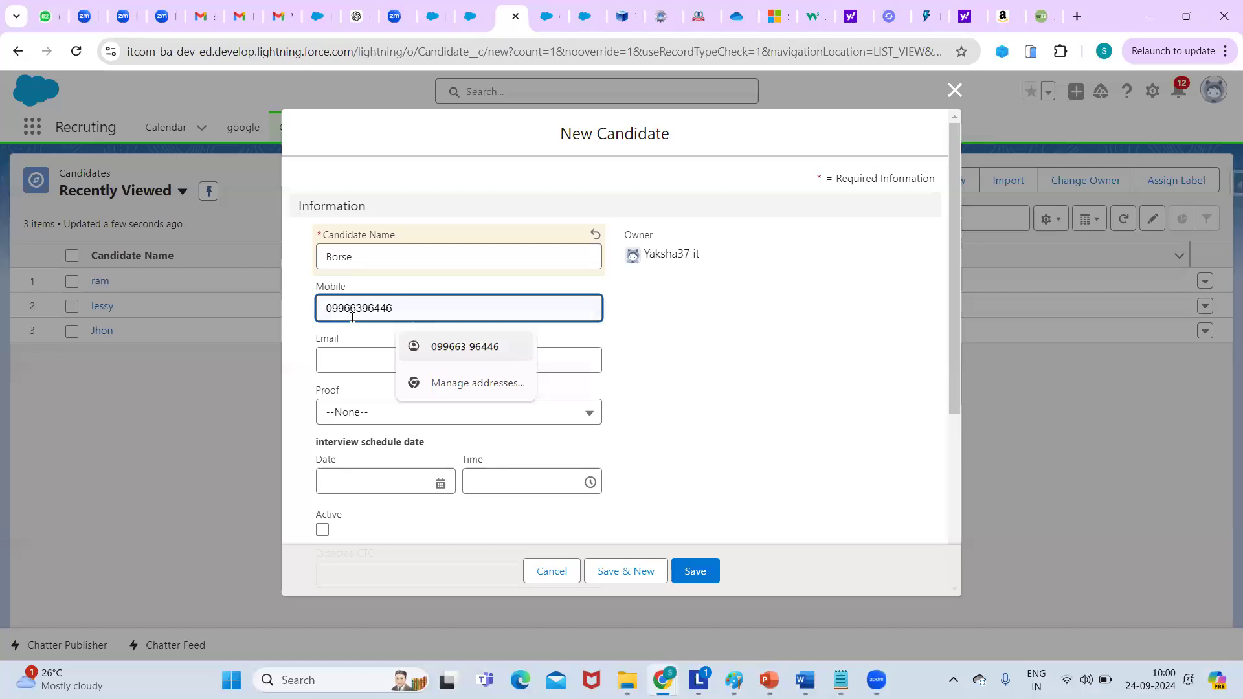
type("876786786")
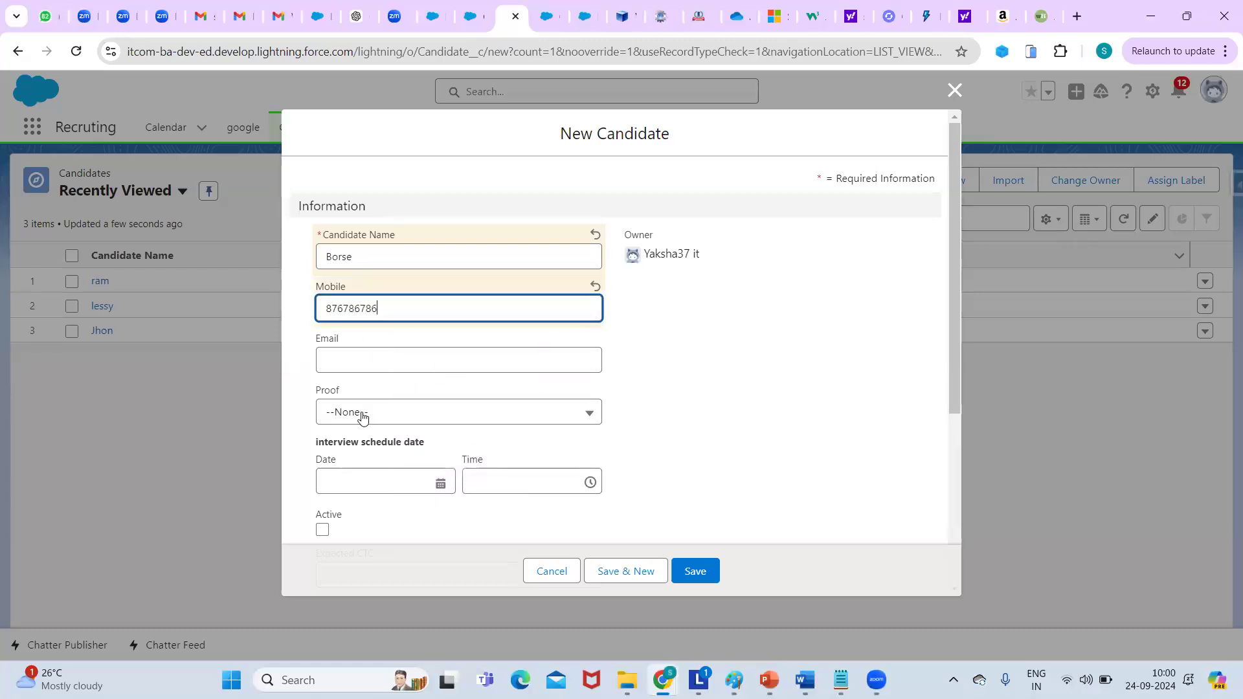
left_click(363, 416)
left_click(386, 505)
Fill in the e-mail address, correcting it to start with Borse.
left_click(390, 369)
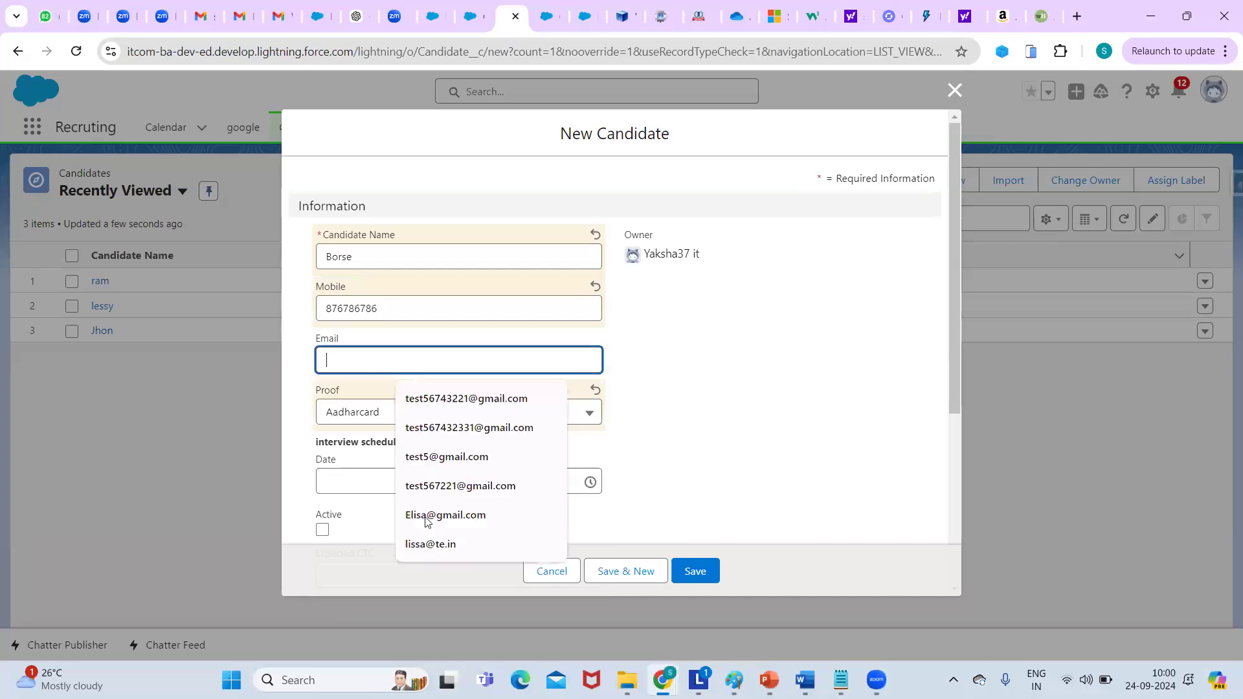
key("Return")
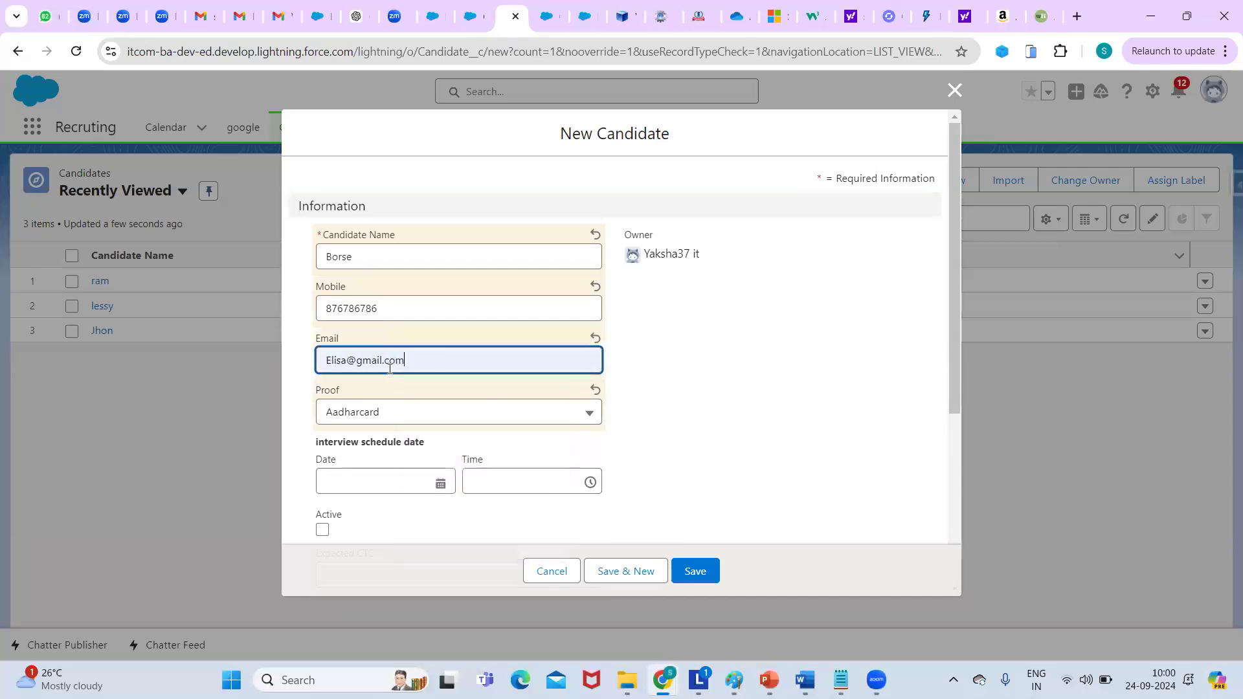
key("shift+Tab")
key("shift+Tab")
key("ctrl+c")
left_click(344, 361)
key("BackSpace")
key("BackSpace")
key("BackSpace")
key("BackSpace")
key("BackSpace")
key("ctrl+v")
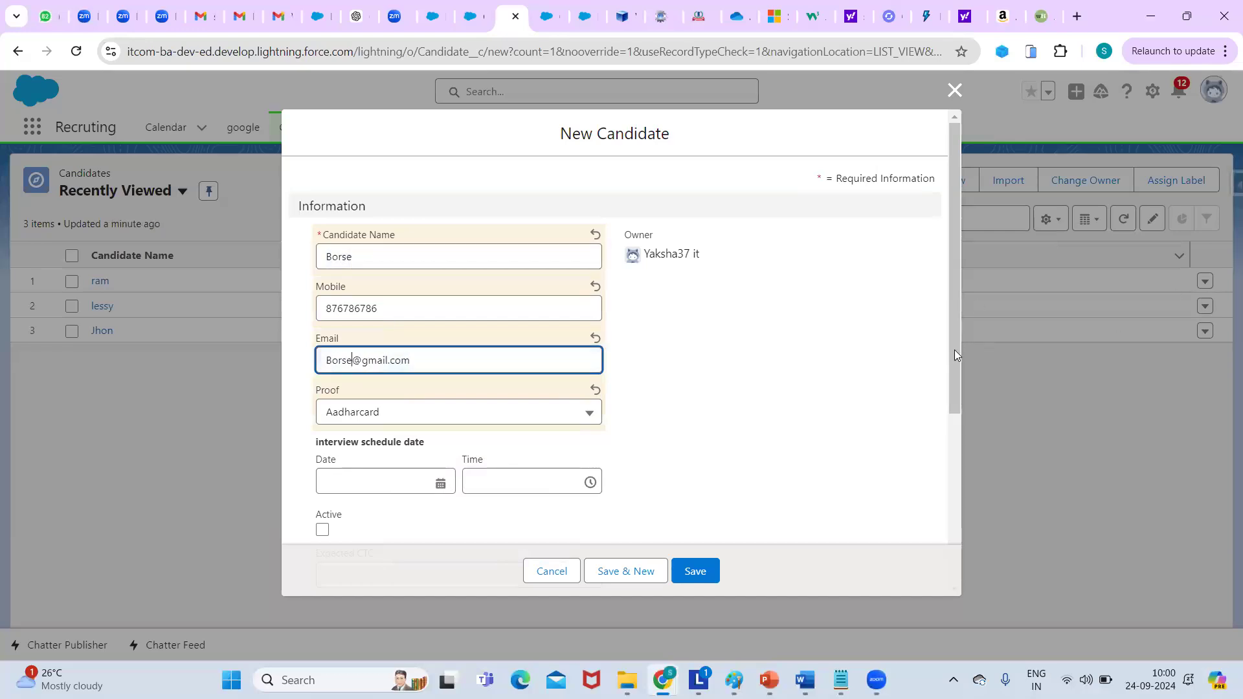
left_click(313, 401)
Tick Active, set Expected CTC to 20000, and save with Save & New.
scroll(319, 394, "down", 2)
left_click(322, 383)
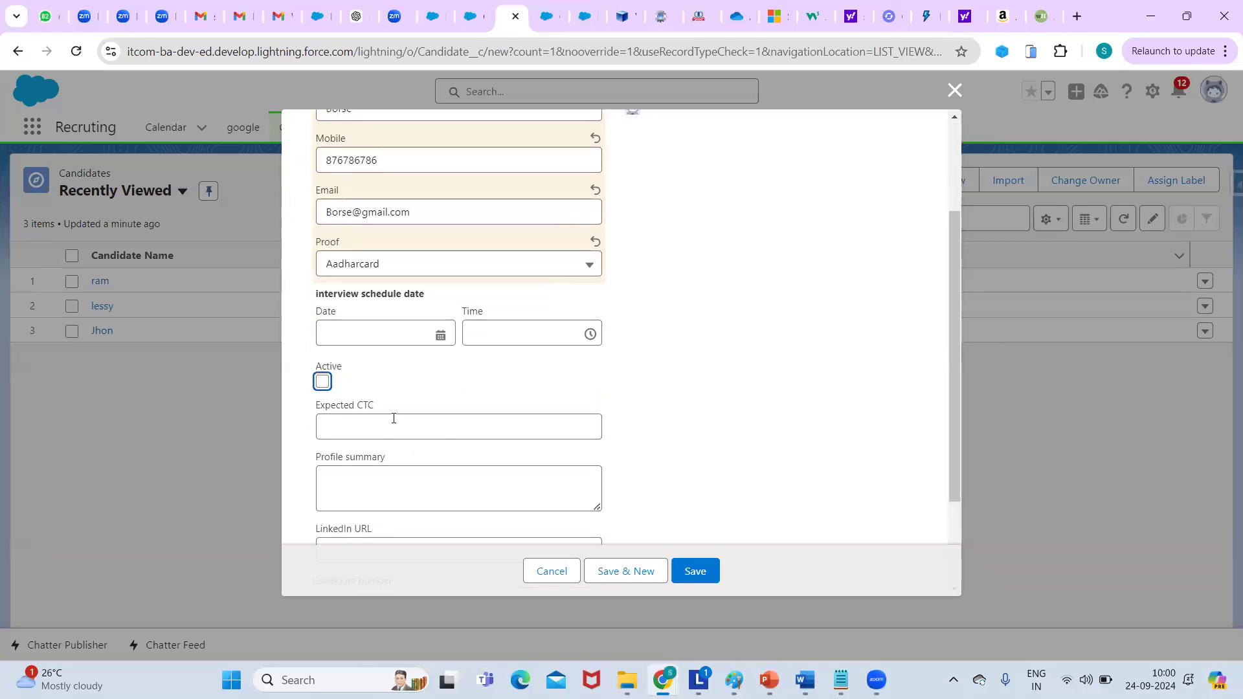
left_click(461, 428)
left_click(453, 467)
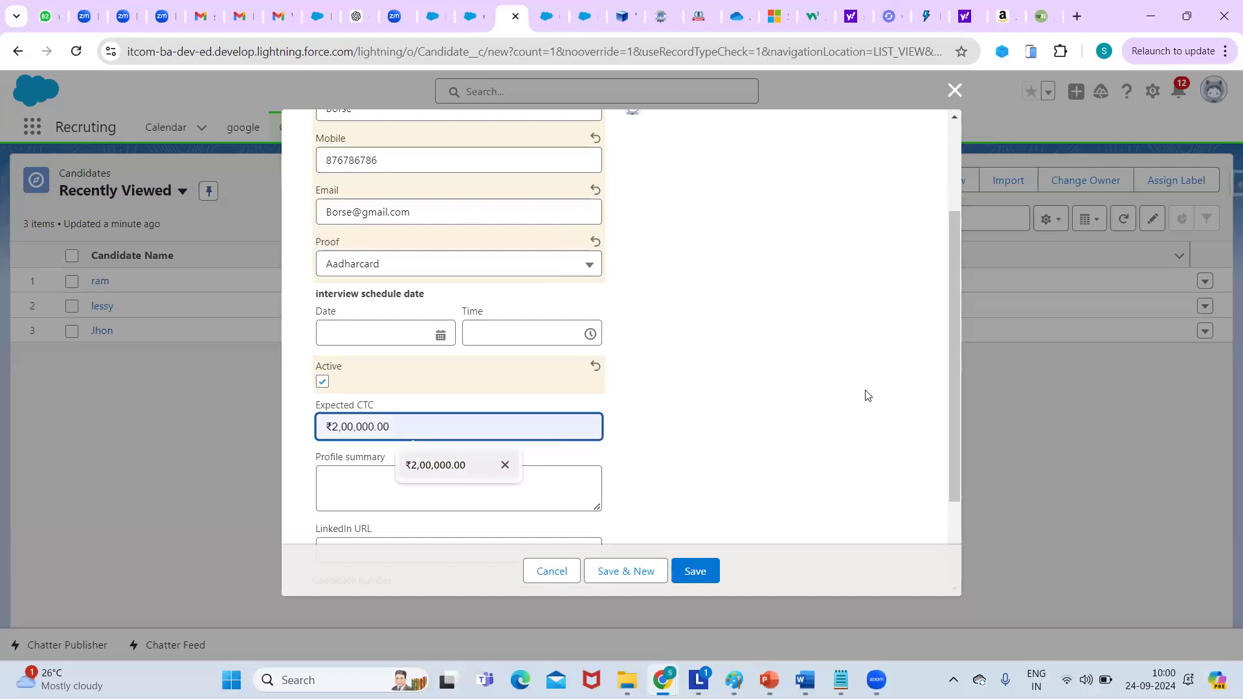
left_click(951, 537)
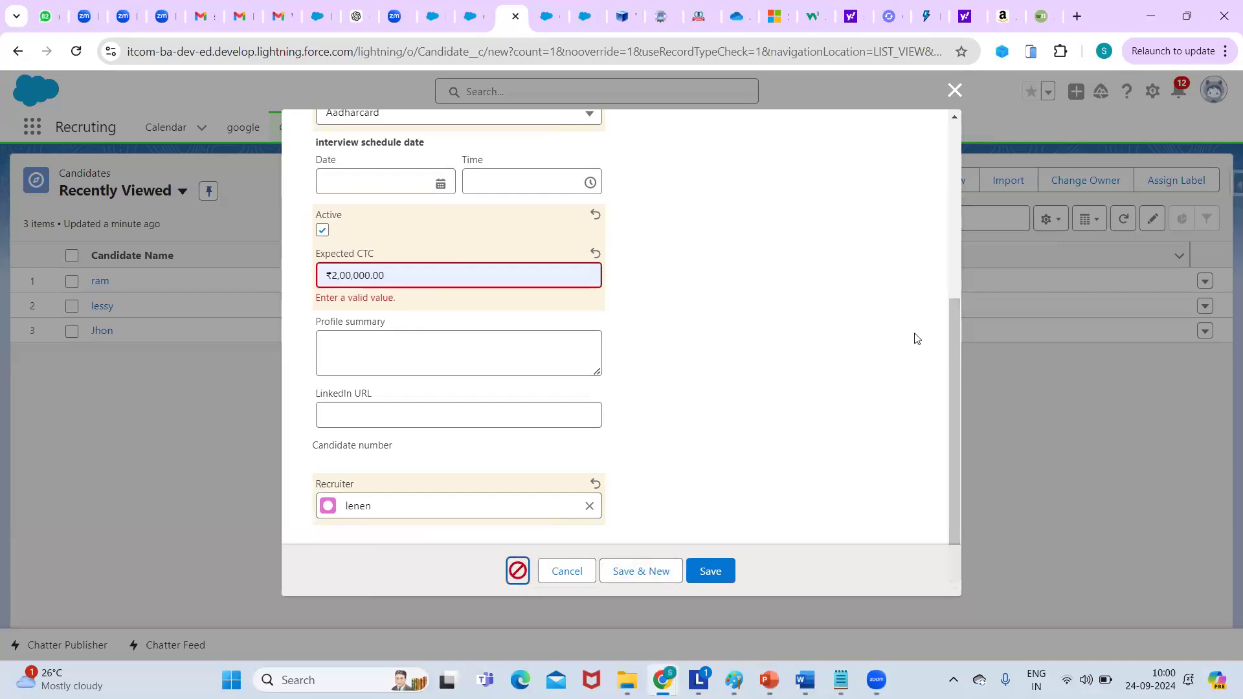
left_click(395, 277)
key("BackSpace")
key("BackSpace")
key("BackSpace")
key("BackSpace")
key("BackSpace")
key("BackSpace")
key("BackSpace")
key("BackSpace")
key("BackSpace")
key("BackSpace")
type("20000")
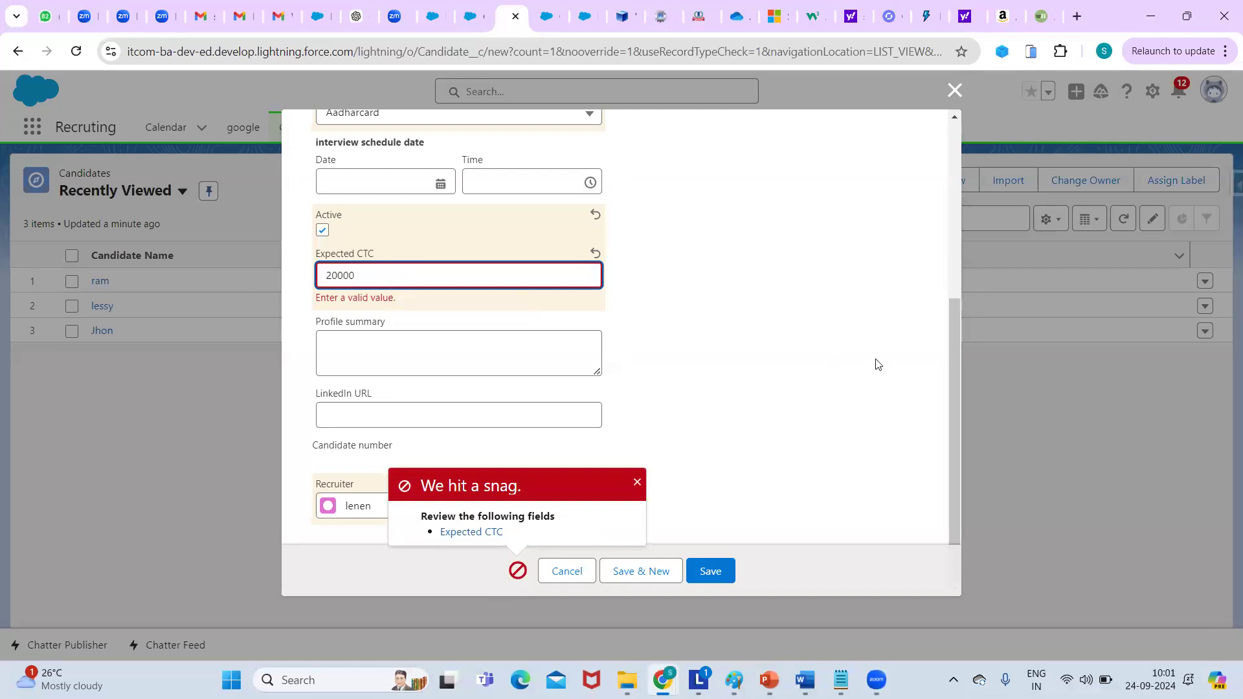
left_click(876, 364)
left_click(641, 571)
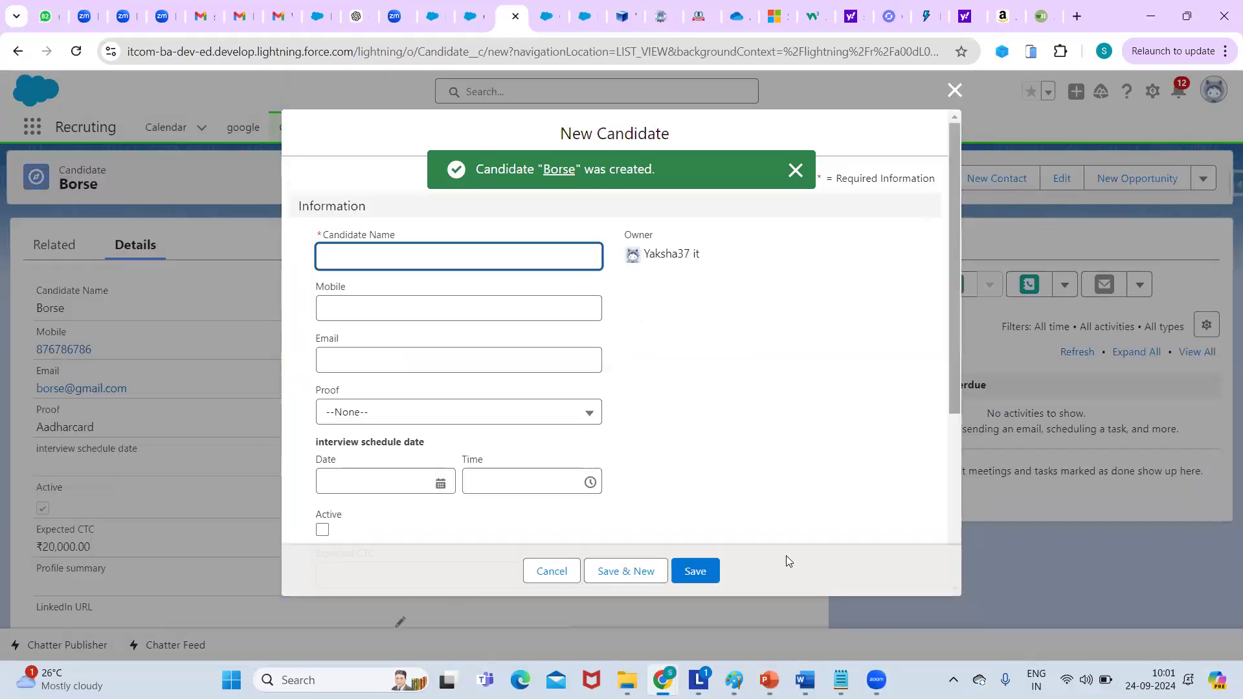
Choose recruiter lenen, name the candidate test6767, and save the record.
scroll(458, 522, "down", 5)
left_click(364, 508)
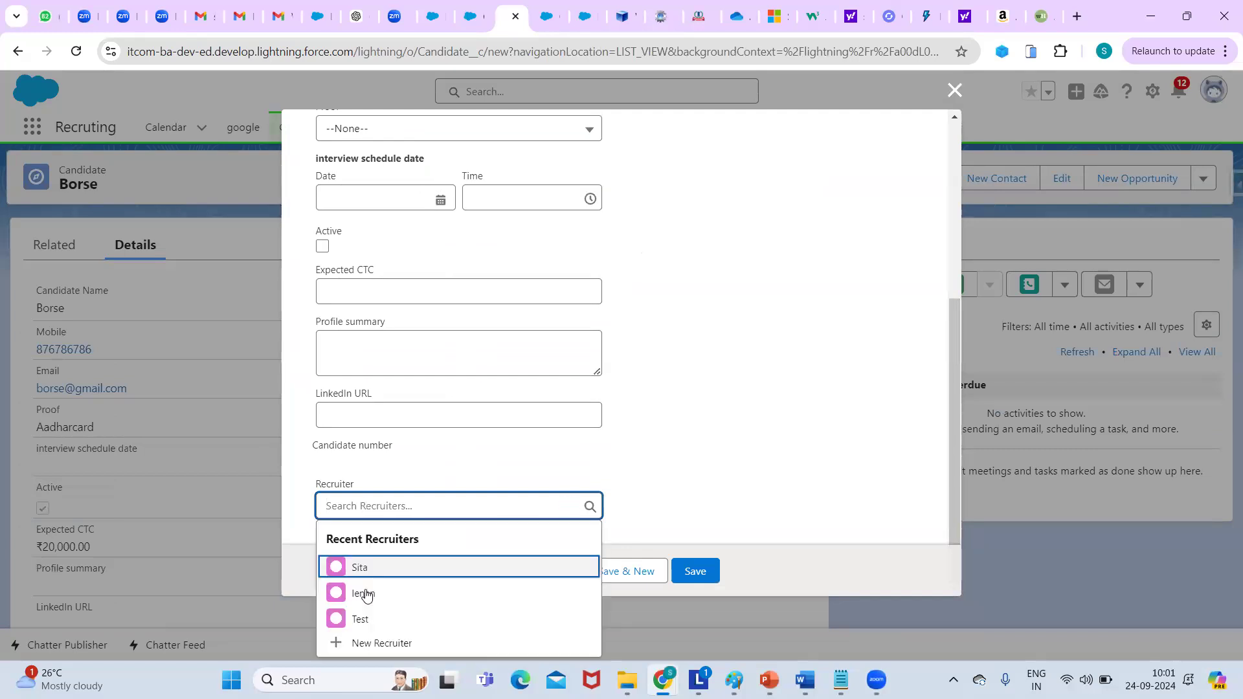
left_click(367, 594)
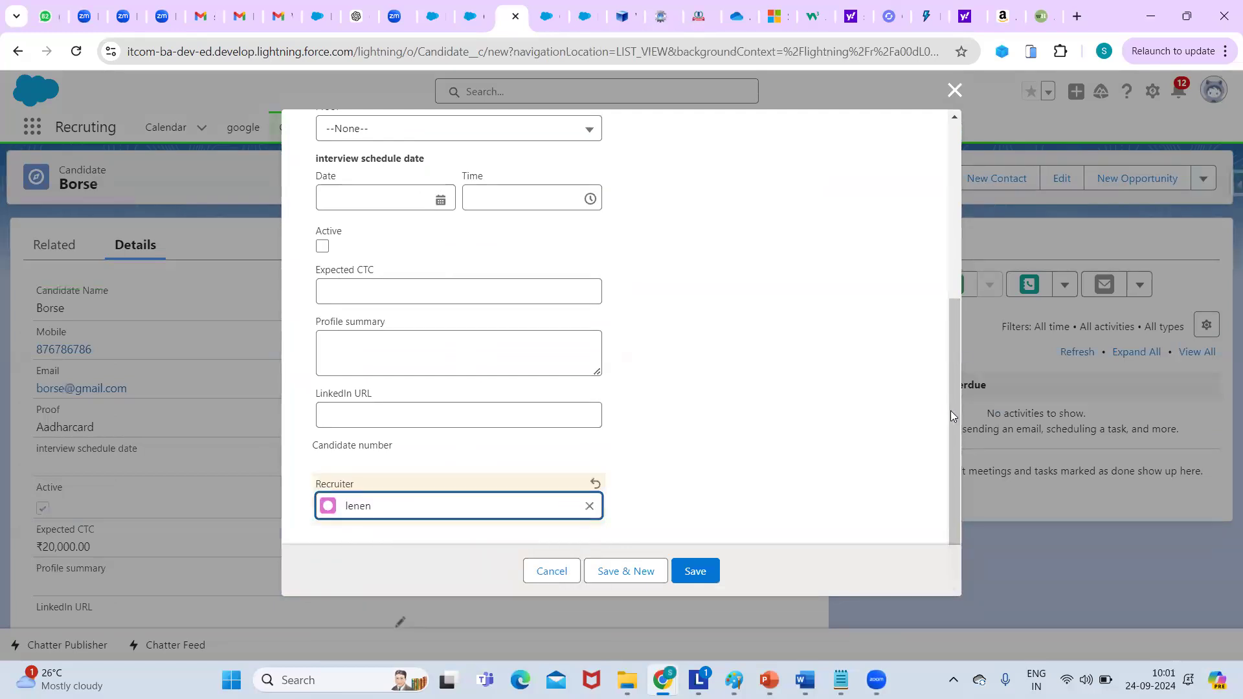
scroll(905, 158, "up", 5)
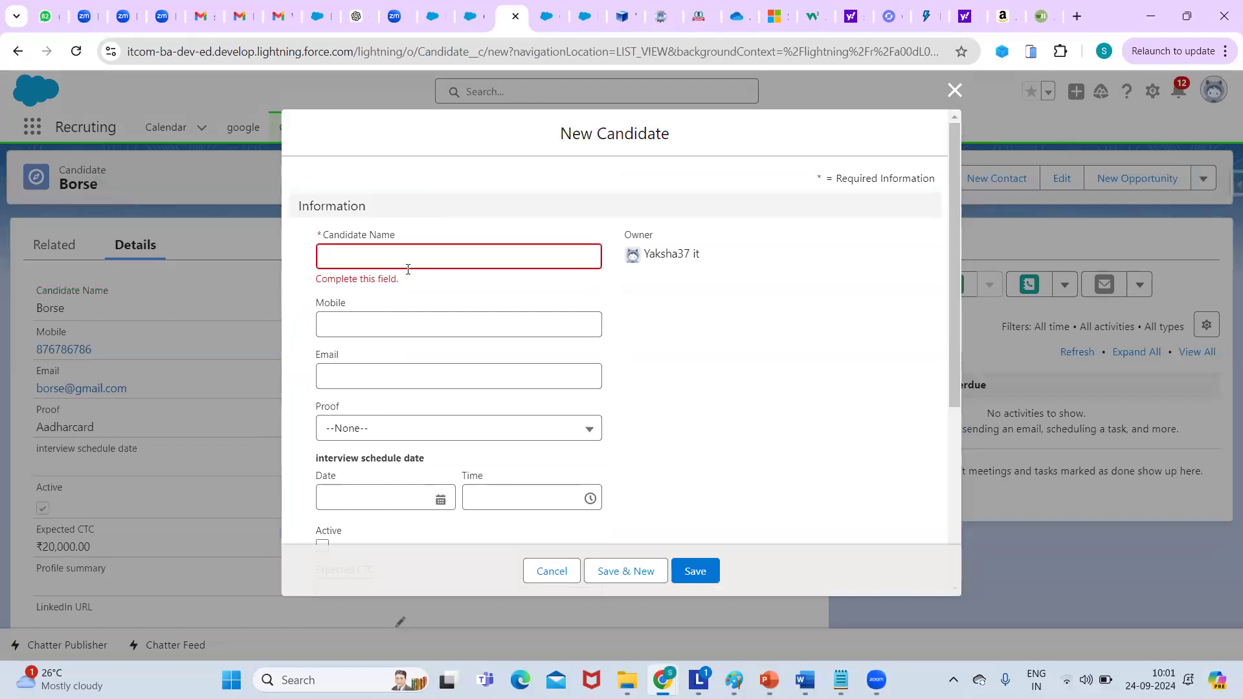
left_click(408, 265)
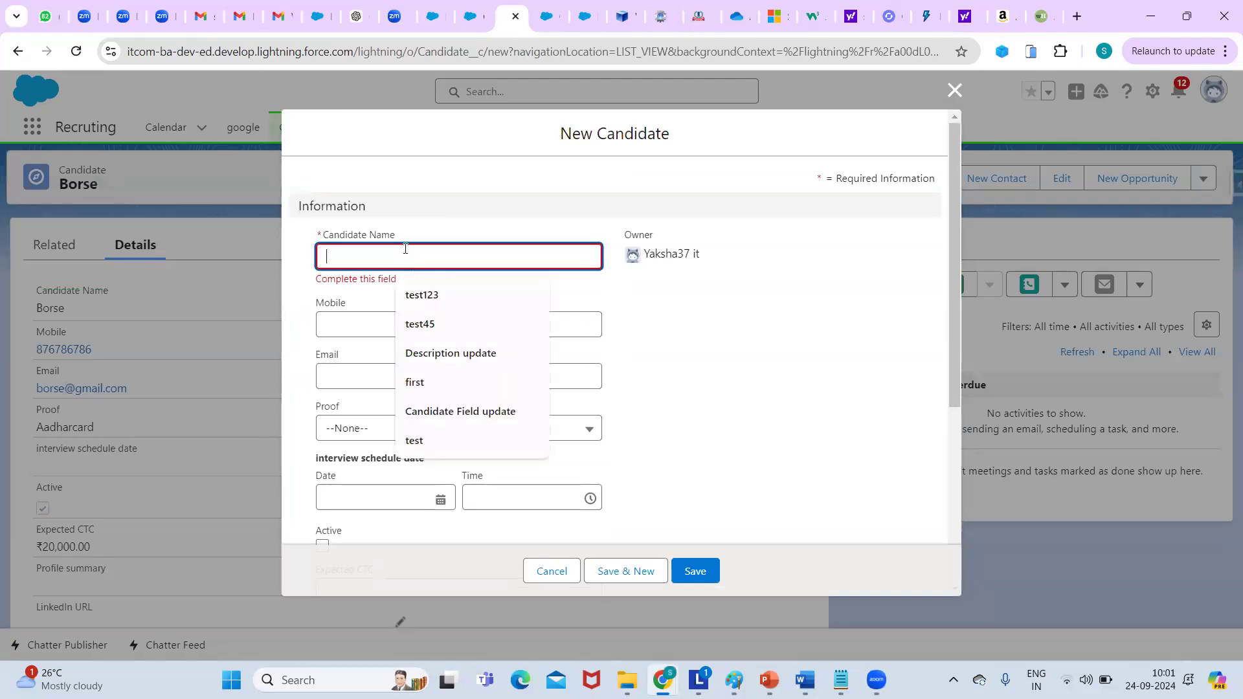
type("test")
left_click(453, 387)
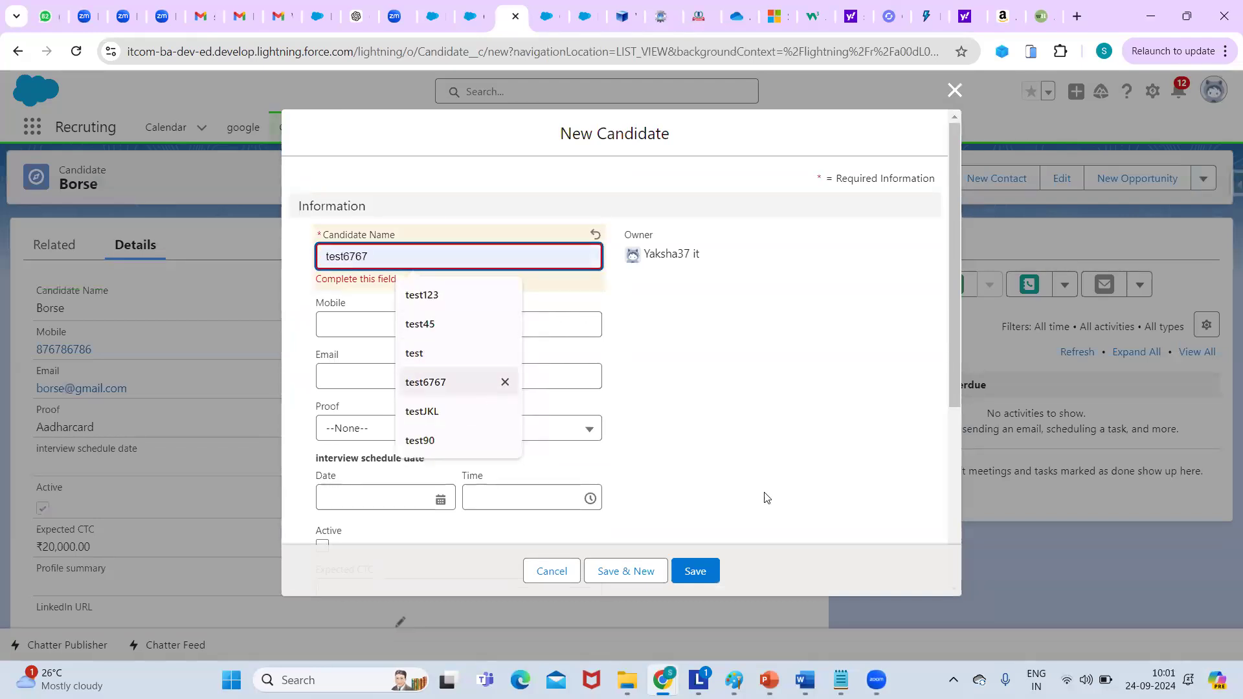
key("Return")
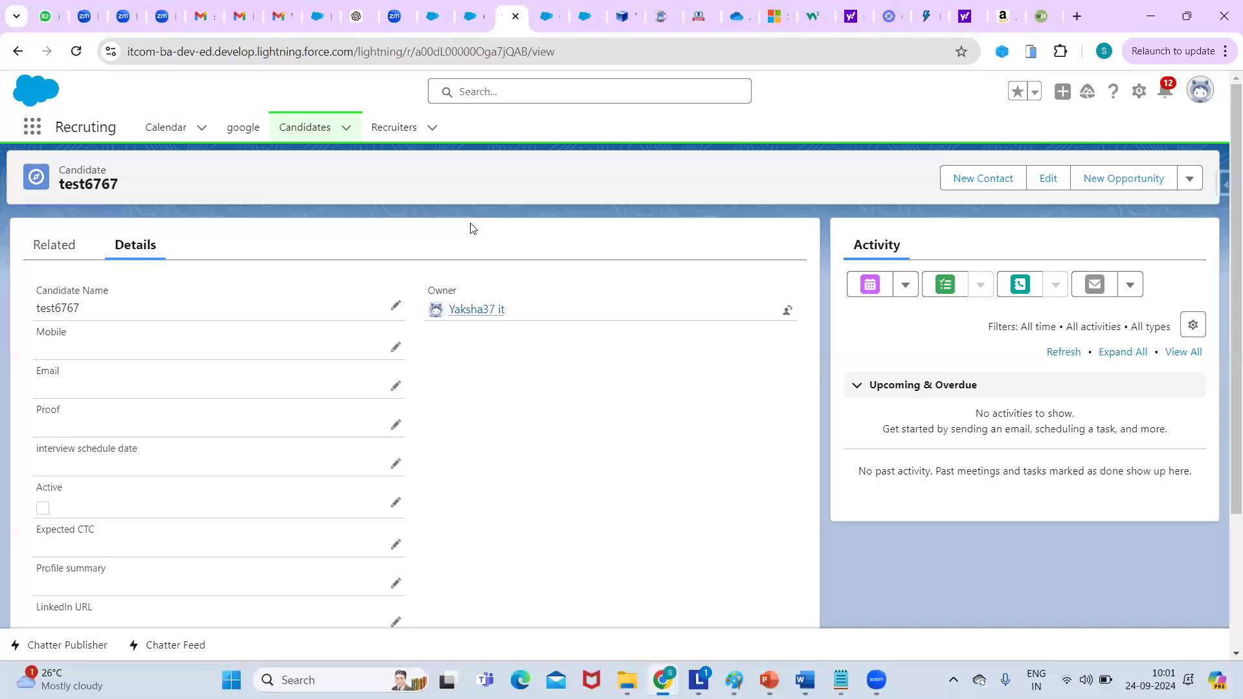
Open recruiter lenen from the Recruiters list and view its Related Candidates.
left_click(382, 134)
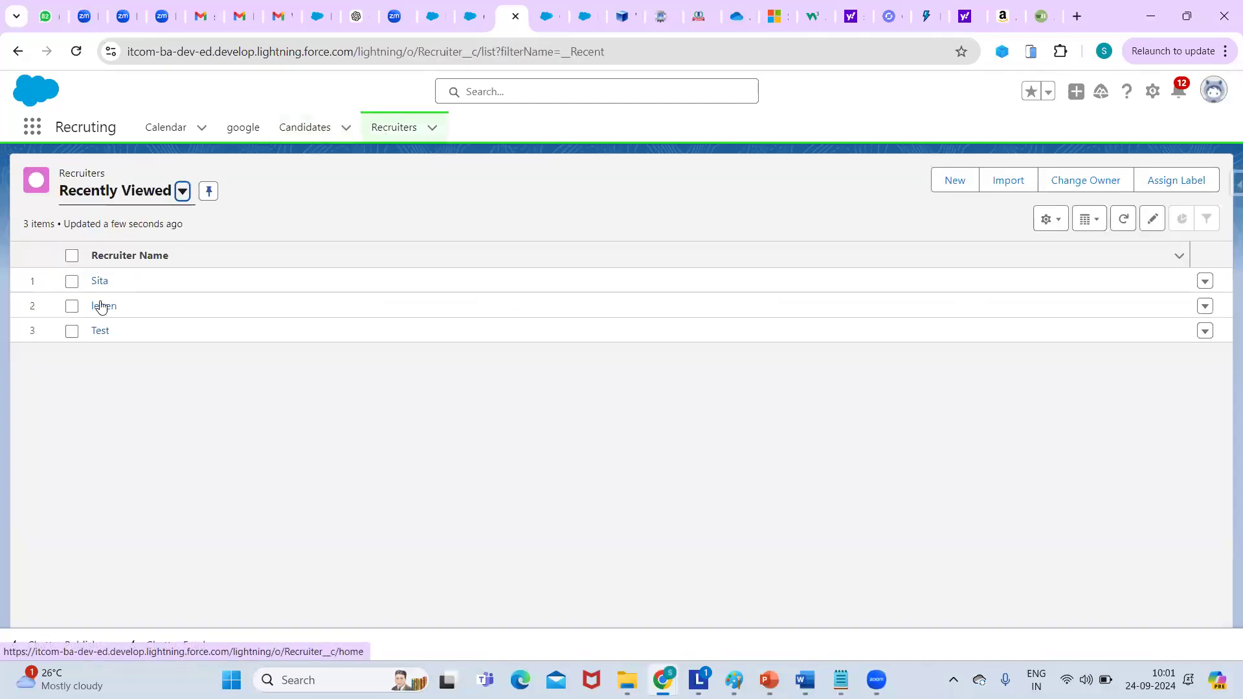
left_click(101, 305)
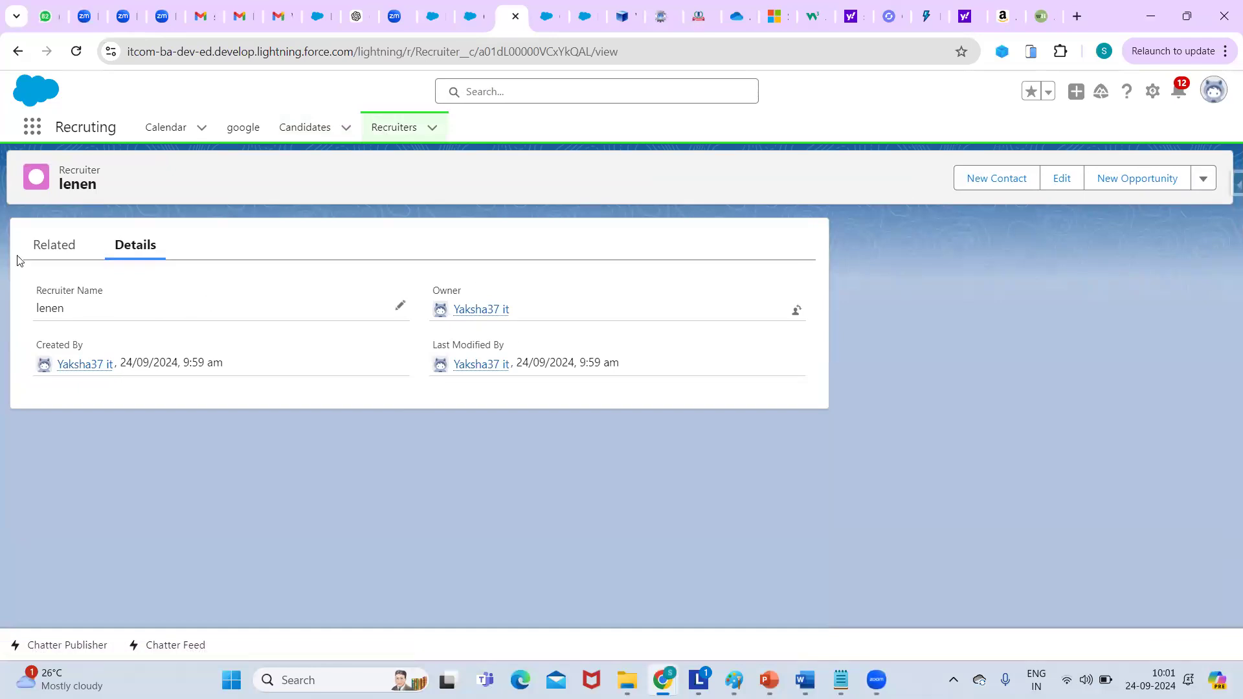
left_click(45, 259)
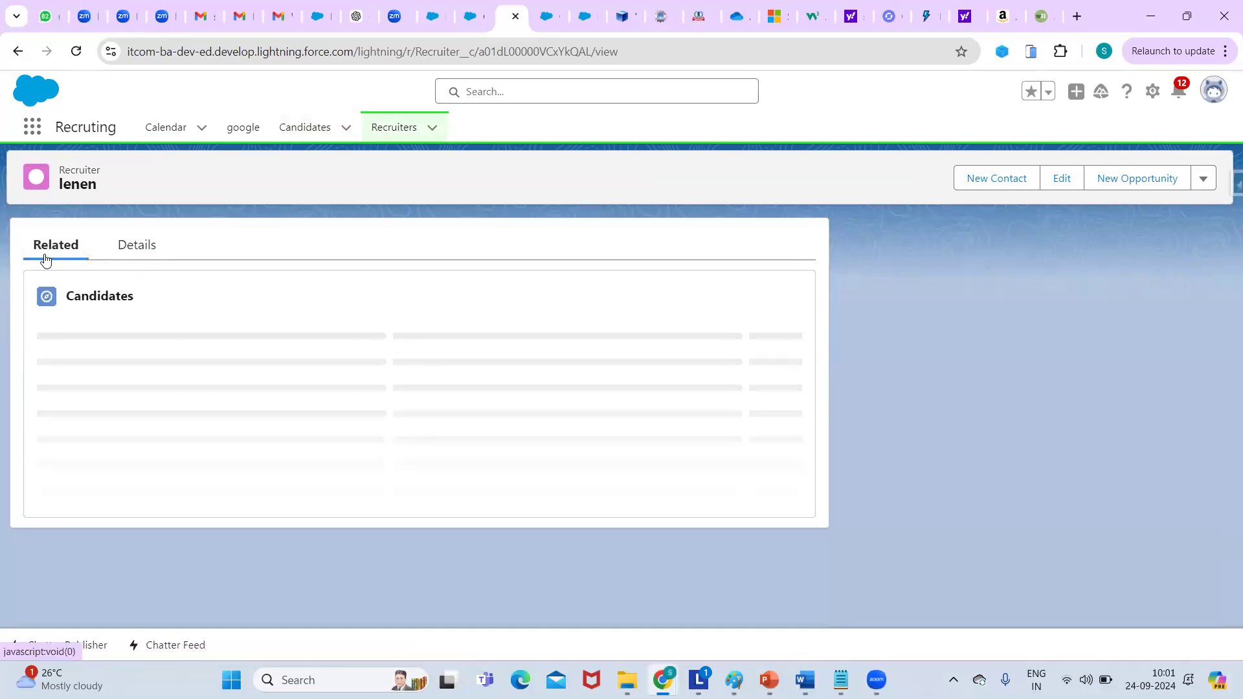